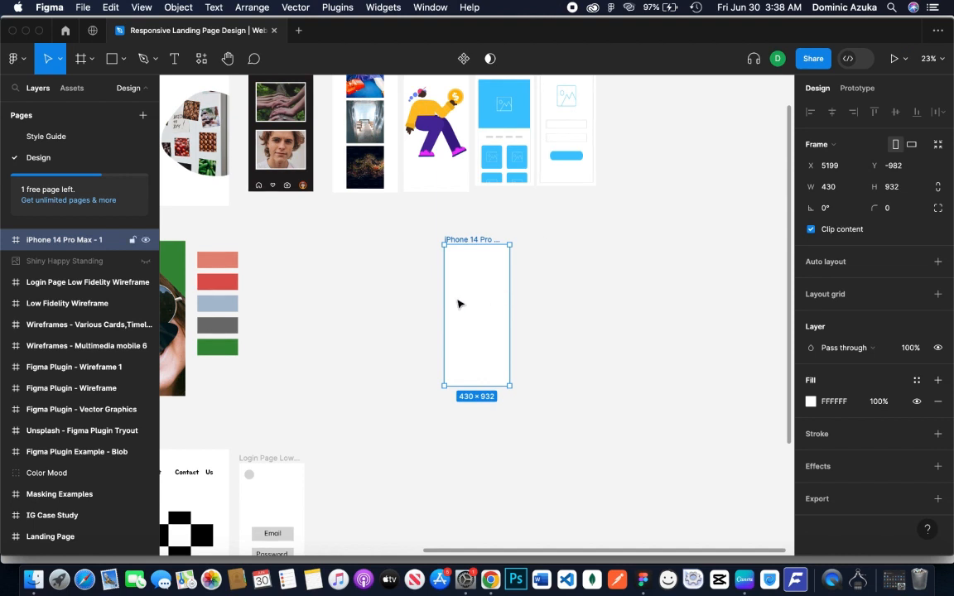
Move the blank iPhone 14 Pro Max frame closer to the existing designs and rename it "Splash Screen - NG Food"
{"action": "left_click_drag", "start_coordinate": [458, 304], "coordinate": [377, 299]}
{"action": "double_click", "coordinate": [372, 241]}
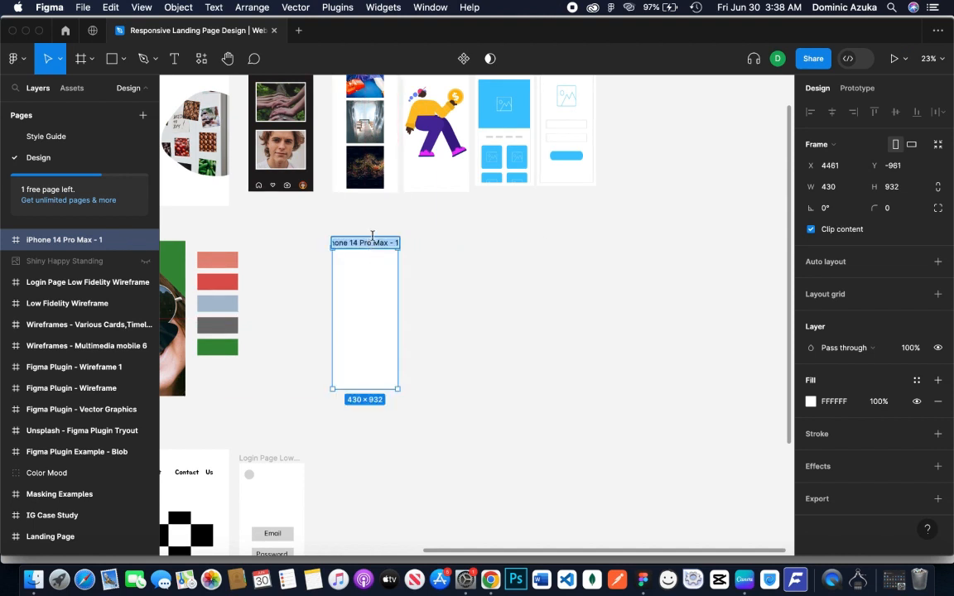
{"action": "type", "text": "Splash Screen - NG D"}
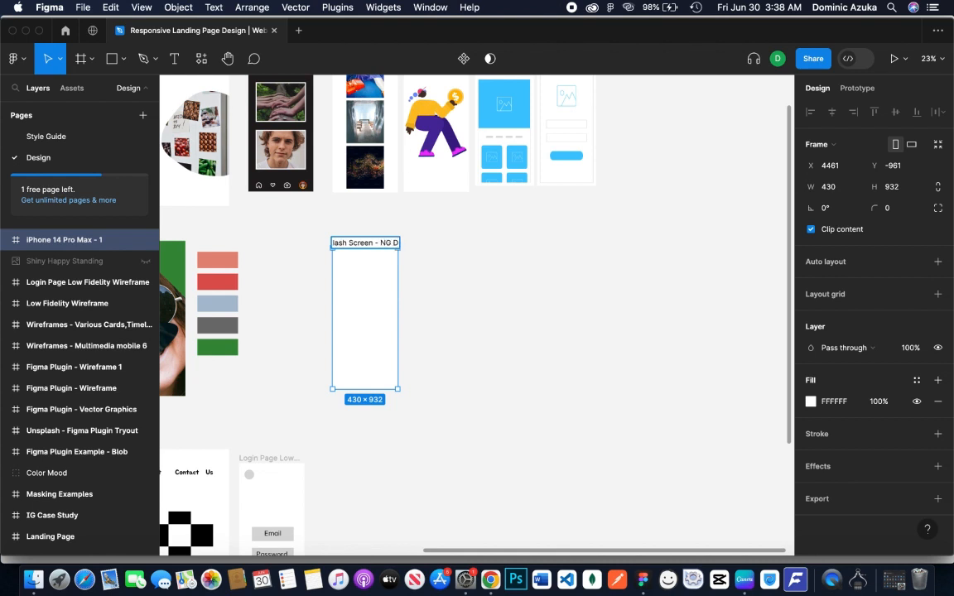
{"action": "left_click", "coordinate": [405, 309]}
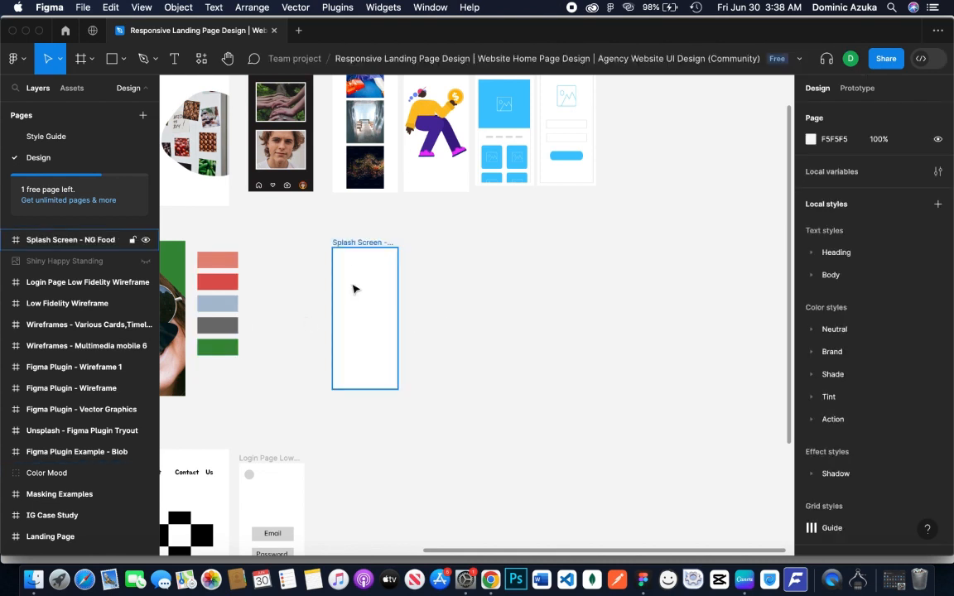
{"action": "left_click", "coordinate": [407, 295]}
Run the Wireframe plugin and load the 360 Degree Wireframe Kit for Mobile
{"action": "left_click_drag", "start_coordinate": [400, 310], "coordinate": [450, 261]}
{"action": "right_click", "coordinate": [457, 247]}
{"action": "mouse_move", "coordinate": [521, 362]}
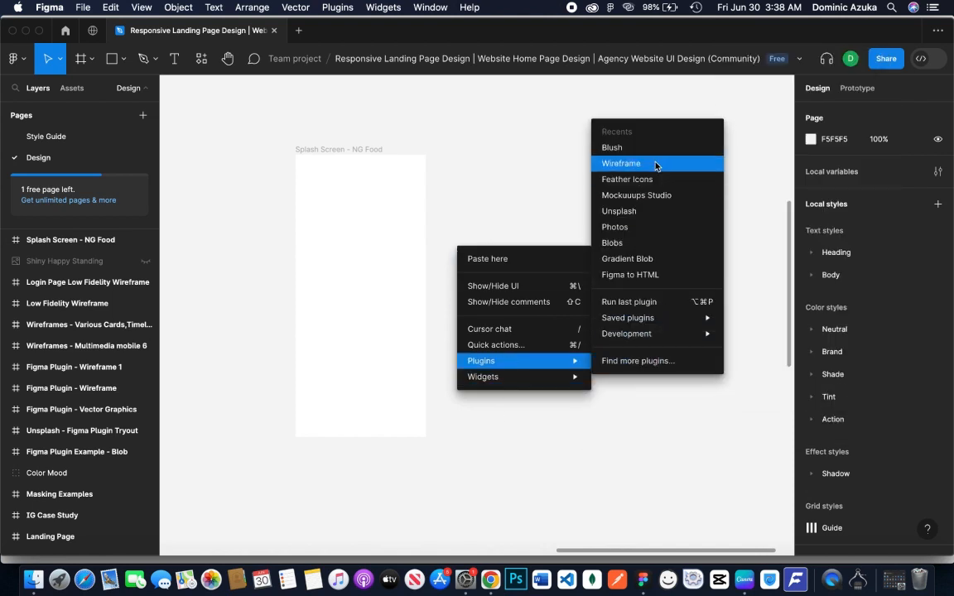
{"action": "left_click", "coordinate": [655, 166]}
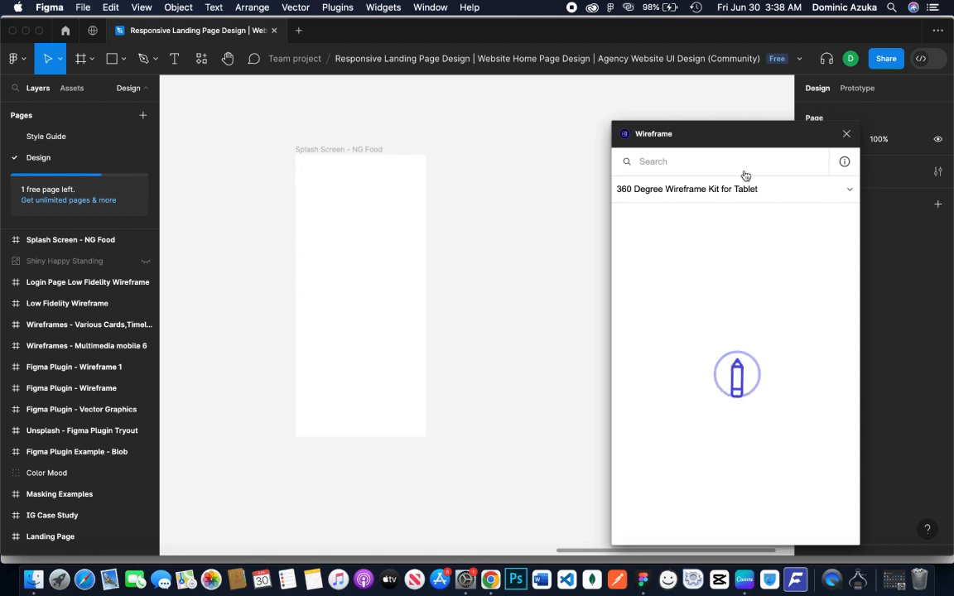
{"action": "left_click", "coordinate": [792, 190]}
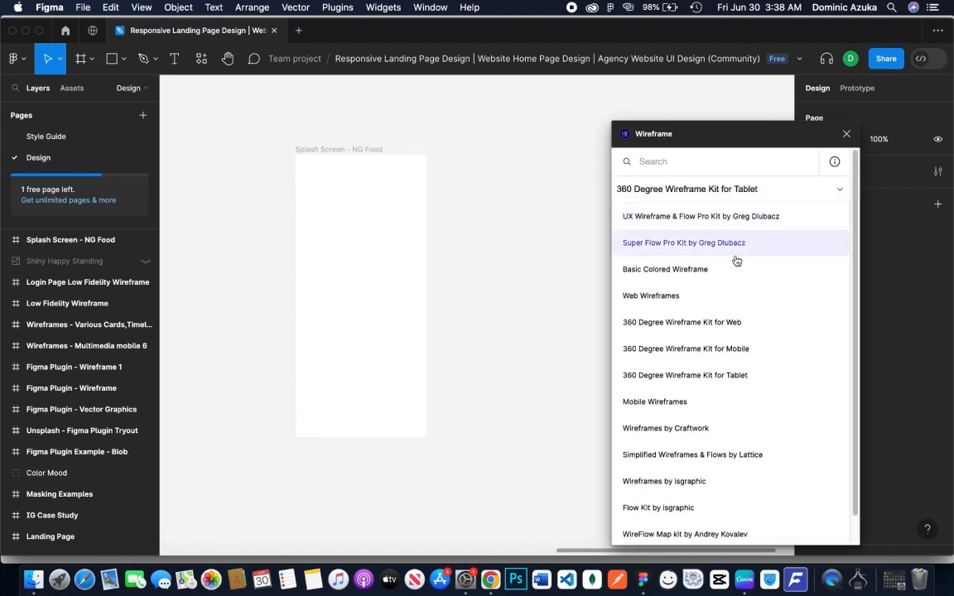
{"action": "left_click", "coordinate": [718, 349]}
Place the mobile wireframe with a large image and two buttons on the splash screen, enlarging it to about 374 × 592
{"action": "scroll", "coordinate": [716, 346], "scroll_direction": "down", "scroll_amount": 10}
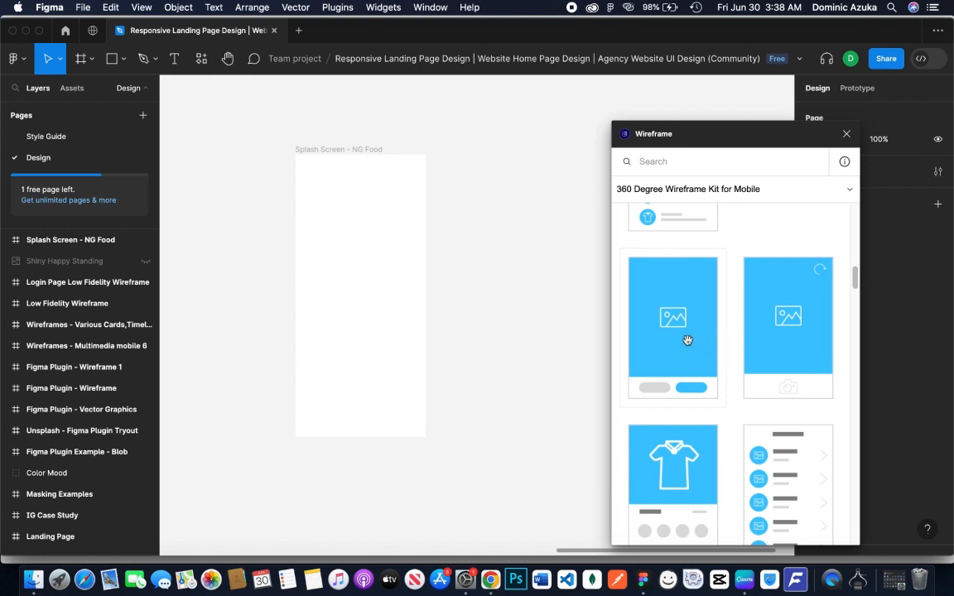
{"action": "left_click_drag", "start_coordinate": [687, 341], "coordinate": [347, 294]}
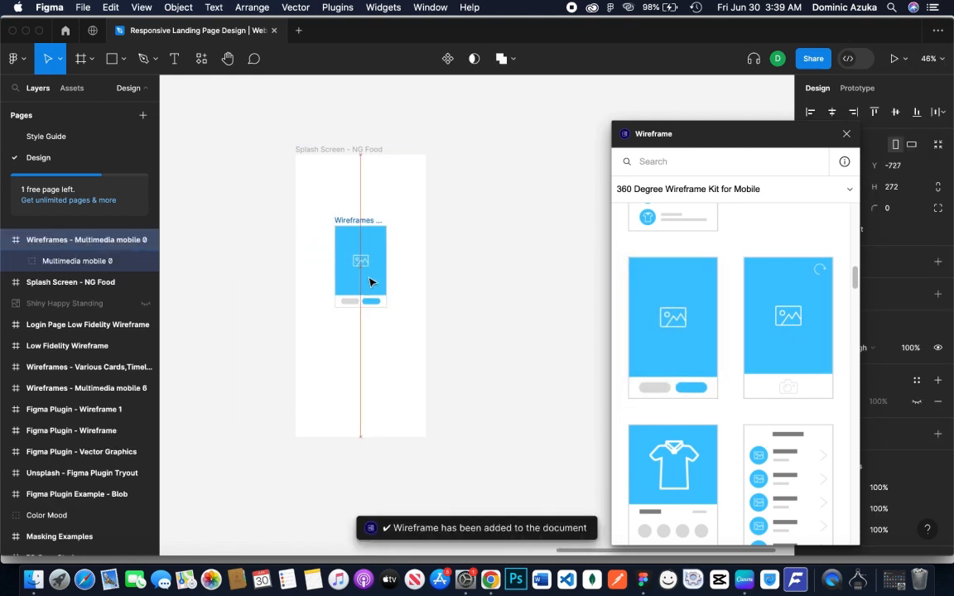
{"action": "left_click_drag", "start_coordinate": [387, 308], "coordinate": [417, 357]}
Replace the multimedia wireframe with the stacked-card walkthrough wireframe, enlarged to about 352 × 557 and centred in the splash screen
{"action": "scroll", "coordinate": [687, 356], "scroll_direction": "down", "scroll_amount": 10}
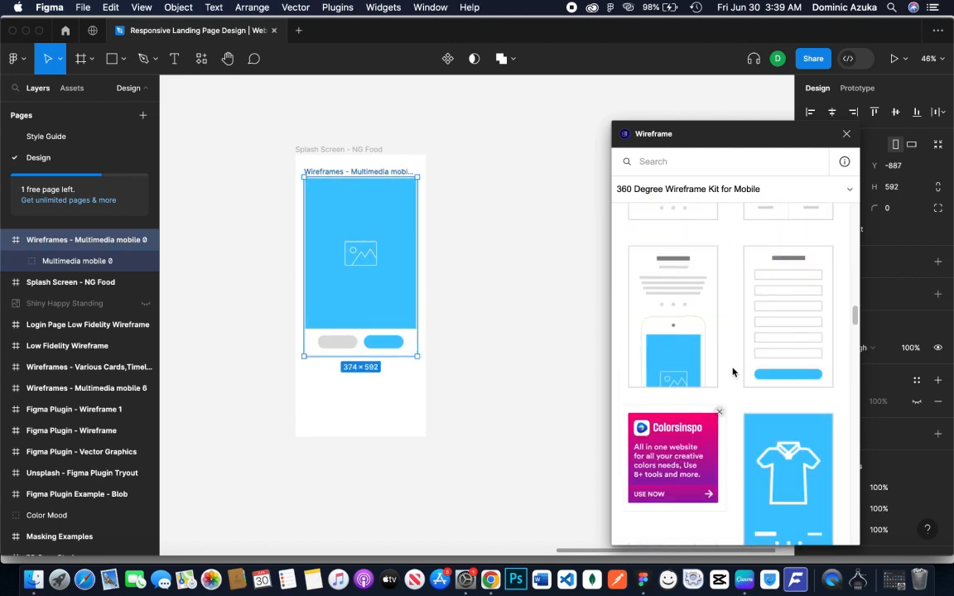
{"action": "scroll", "coordinate": [732, 372], "scroll_direction": "down", "scroll_amount": 10}
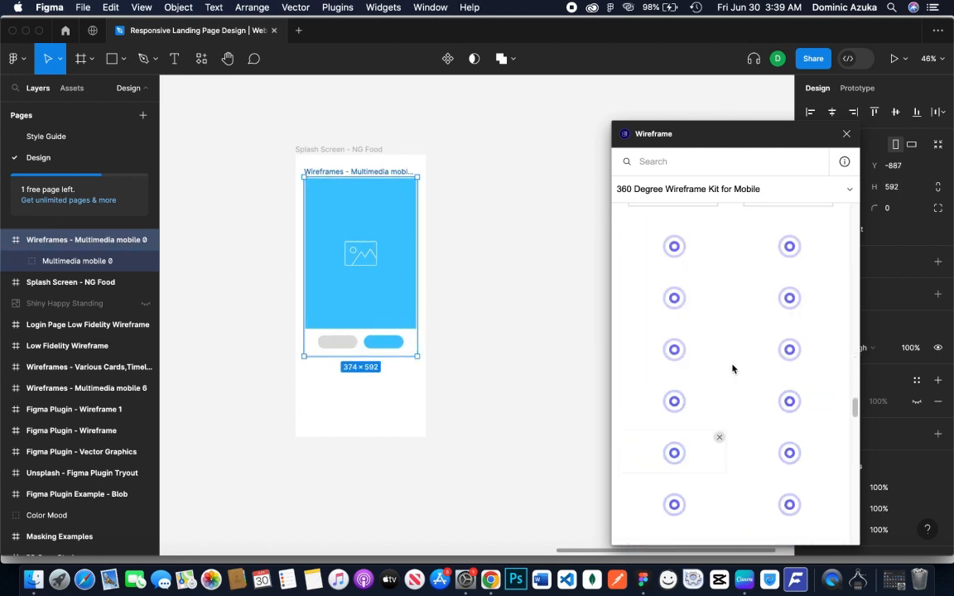
{"action": "scroll", "coordinate": [732, 369], "scroll_direction": "up", "scroll_amount": 5}
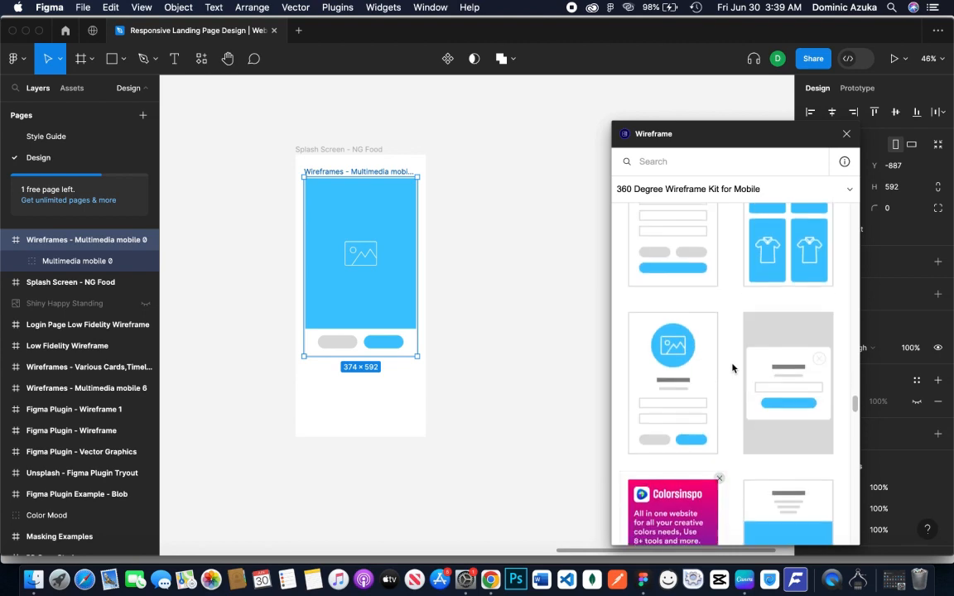
{"action": "scroll", "coordinate": [732, 368], "scroll_direction": "up", "scroll_amount": 5}
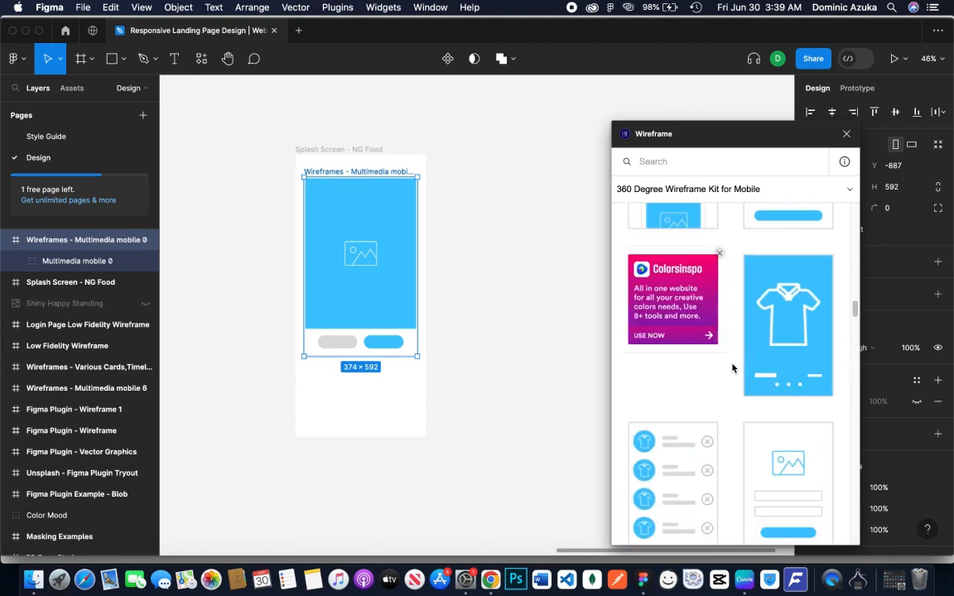
{"action": "scroll", "coordinate": [732, 368], "scroll_direction": "down", "scroll_amount": 1}
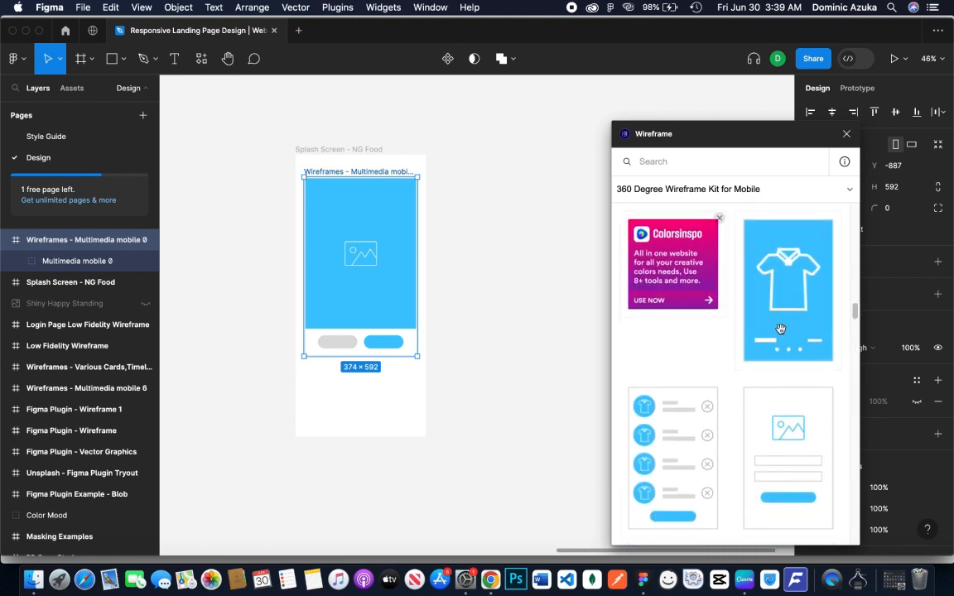
{"action": "scroll", "coordinate": [717, 426], "scroll_direction": "down", "scroll_amount": 4}
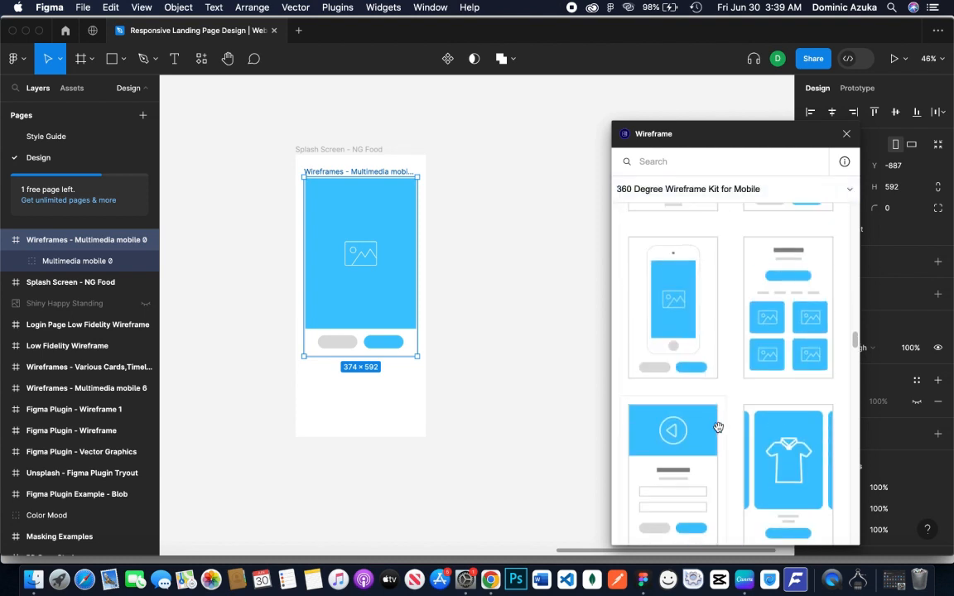
{"action": "scroll", "coordinate": [718, 426], "scroll_direction": "down", "scroll_amount": 1}
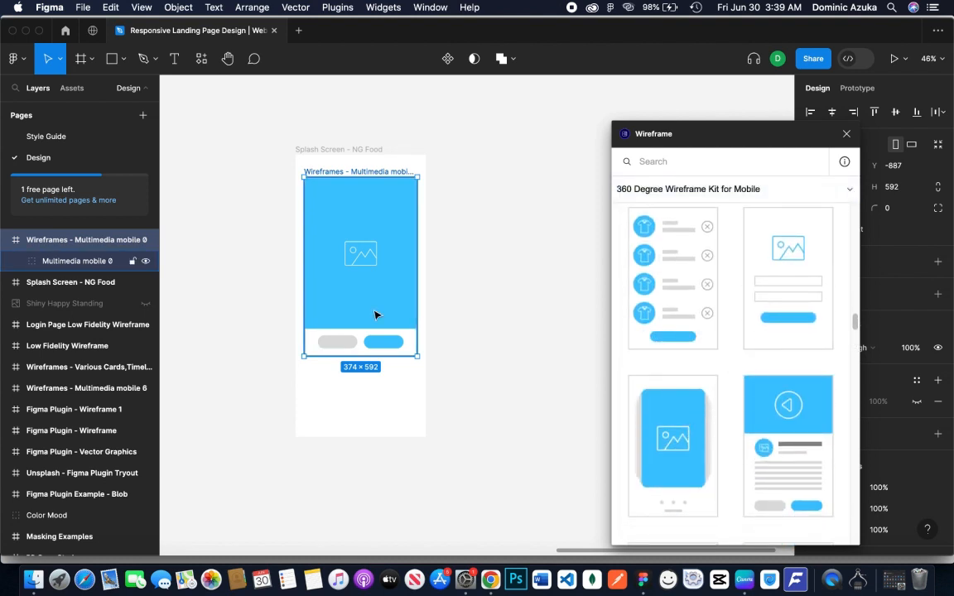
{"action": "key", "text": "Delete"}
{"action": "left_click_drag", "start_coordinate": [672, 443], "coordinate": [492, 390]}
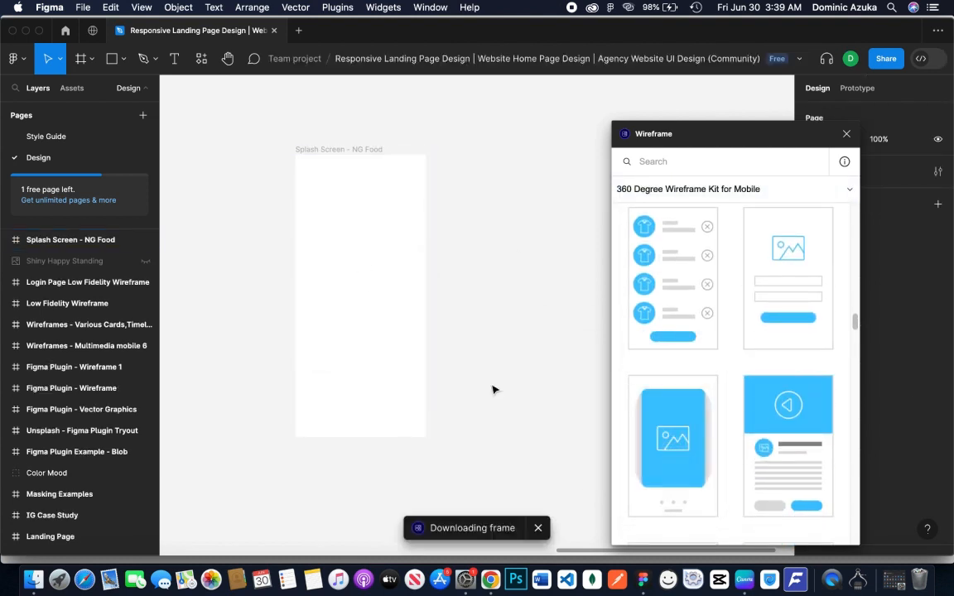
{"action": "left_click_drag", "start_coordinate": [408, 337], "coordinate": [417, 356]}
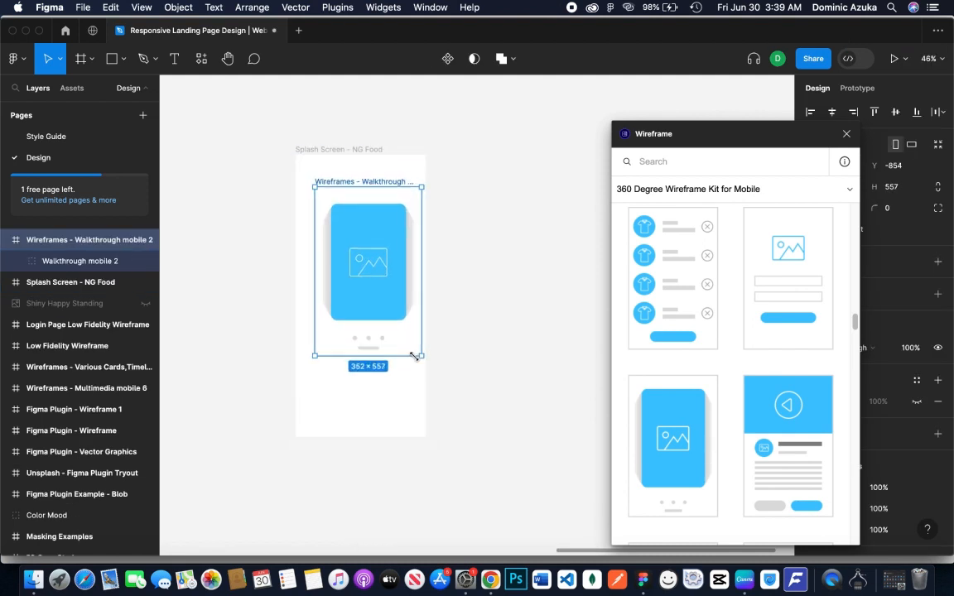
{"action": "mouse_move", "coordinate": [395, 309]}
{"action": "left_mouse_down"}
{"action": "mouse_move", "coordinate": [386, 316]}
{"action": "mouse_move", "coordinate": [390, 303]}
{"action": "left_mouse_up"}
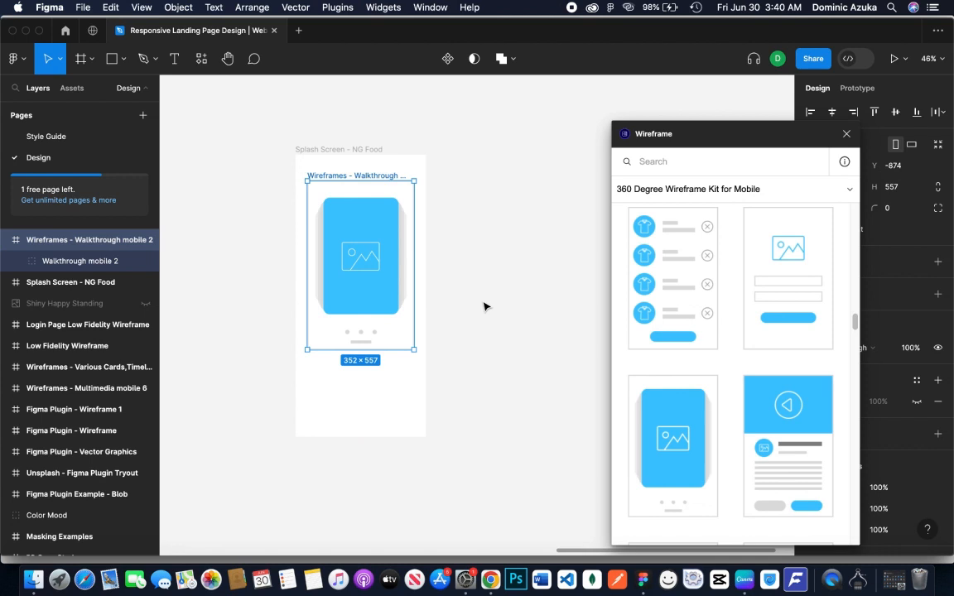
{"action": "left_click", "coordinate": [486, 308]}
Add a text box about 352 × 70 beneath the wireframe, reading "Wide range of Food Categories & more" at size 16
{"action": "left_click", "coordinate": [174, 58]}
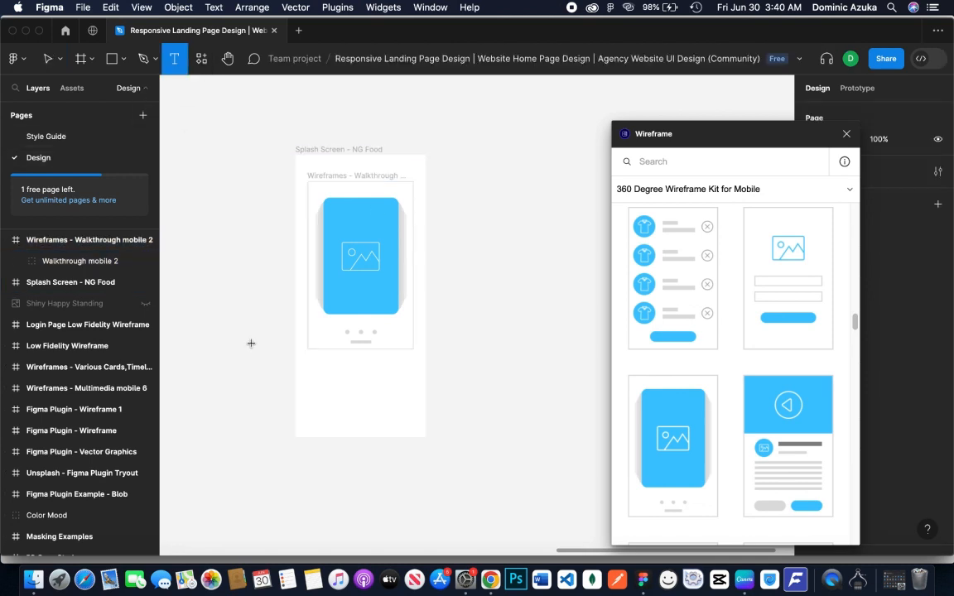
{"action": "left_click_drag", "start_coordinate": [307, 356], "coordinate": [414, 378]}
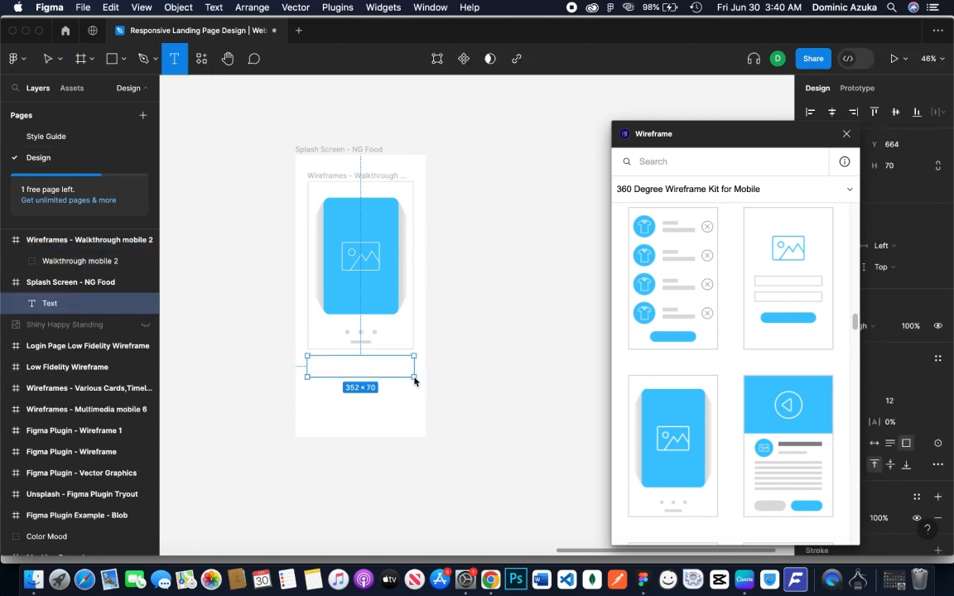
{"action": "key", "text": "Escape"}
{"action": "left_click_drag", "start_coordinate": [676, 125], "coordinate": [535, 91]}
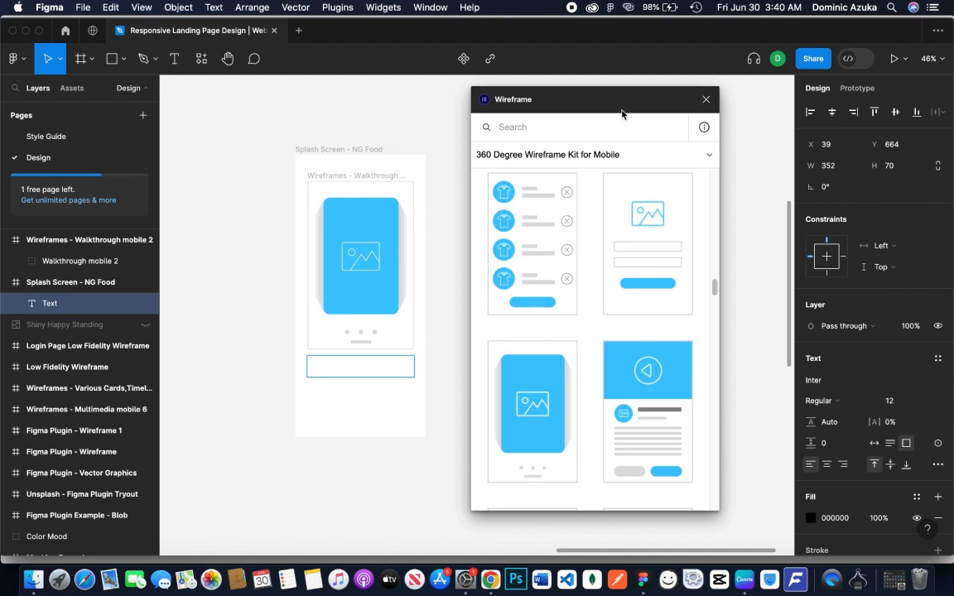
{"action": "left_click", "coordinate": [925, 401]}
{"action": "left_click", "coordinate": [911, 425]}
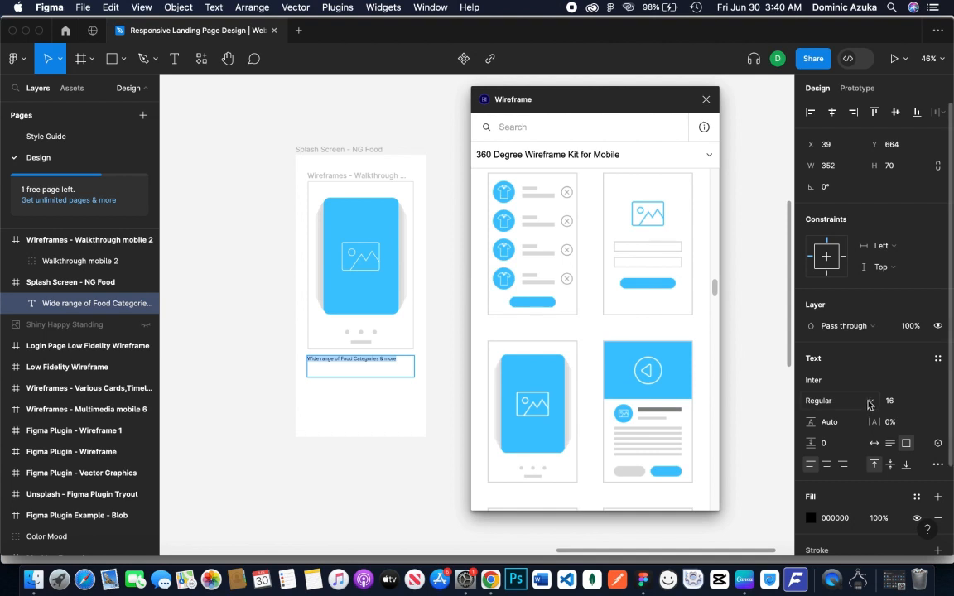
Style the food categories heading as Extra Bold with a font size of 32
{"action": "left_click", "coordinate": [820, 401]}
{"action": "left_click", "coordinate": [838, 461]}
{"action": "left_click", "coordinate": [925, 403]}
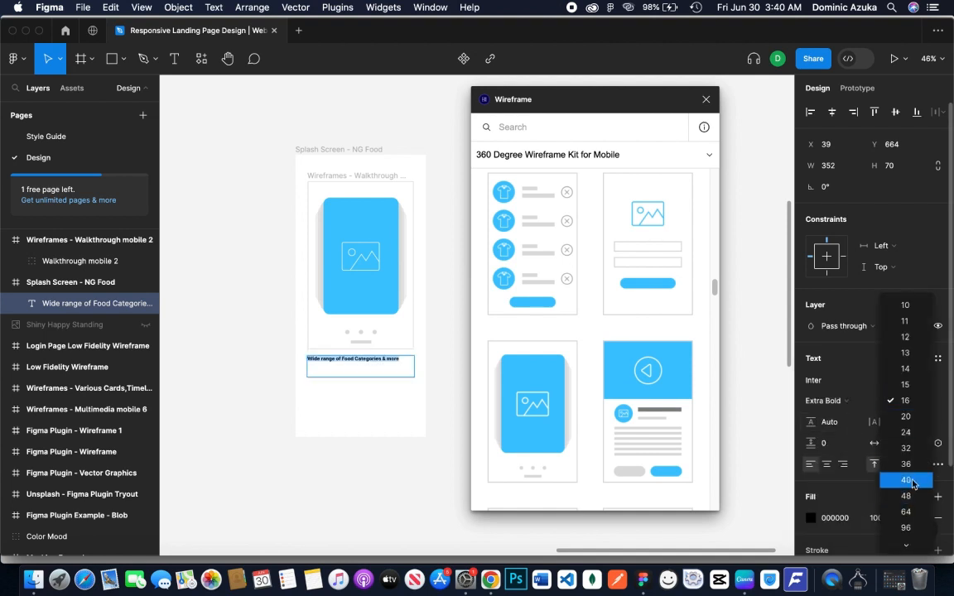
{"action": "left_click", "coordinate": [906, 481]}
{"action": "left_click", "coordinate": [925, 400]}
{"action": "left_click", "coordinate": [904, 371]}
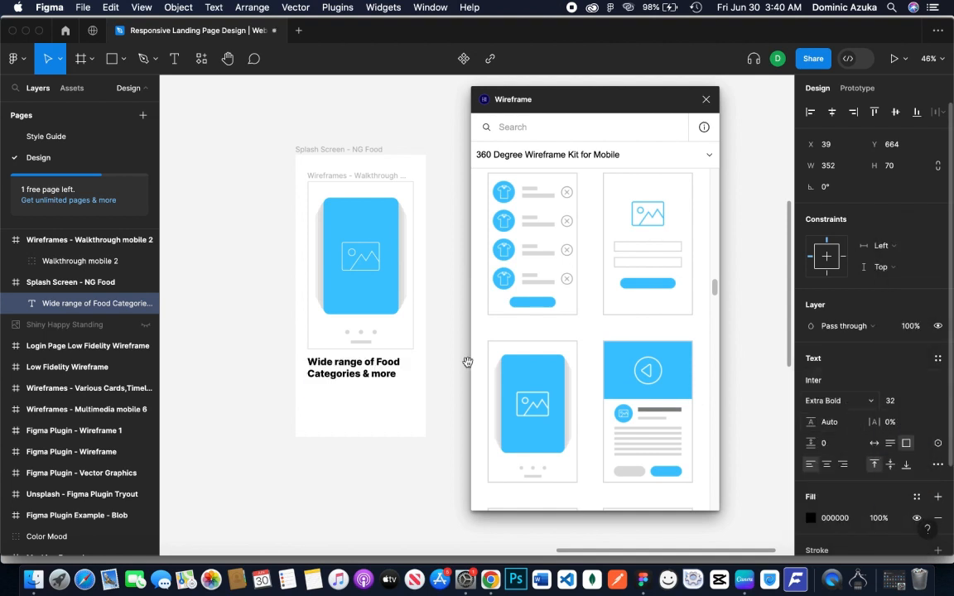
Shift the walkthrough graphic and the heading upward to make room for body text below
{"action": "mouse_move", "coordinate": [360, 279]}
{"action": "left_mouse_down"}
{"action": "mouse_move", "coordinate": [360, 311]}
{"action": "mouse_move", "coordinate": [357, 285]}
{"action": "left_mouse_up"}
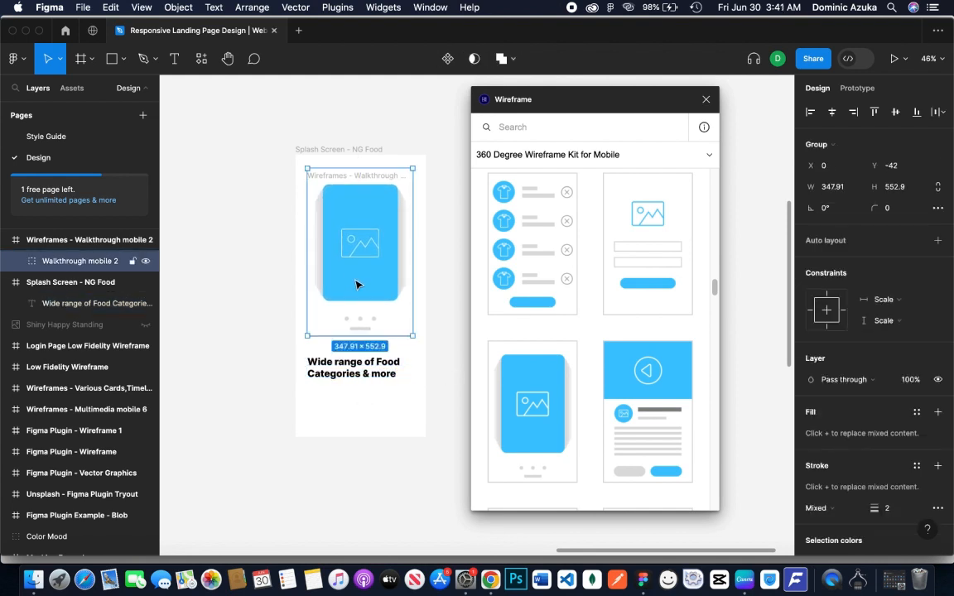
{"action": "left_click", "coordinate": [438, 276]}
{"action": "left_click_drag", "start_coordinate": [359, 370], "coordinate": [413, 413]}
{"action": "left_click", "coordinate": [429, 332]}
Draw a body text box about 352 × 110 beneath the heading, using Regular weight and font size 24
{"action": "key", "text": "t"}
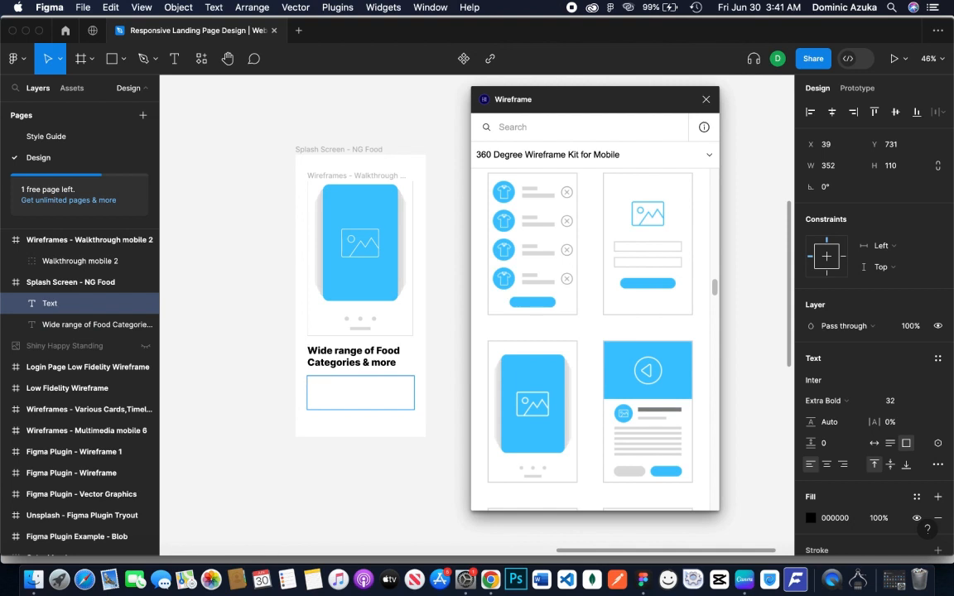
{"action": "left_click", "coordinate": [844, 400]}
{"action": "left_click", "coordinate": [837, 335]}
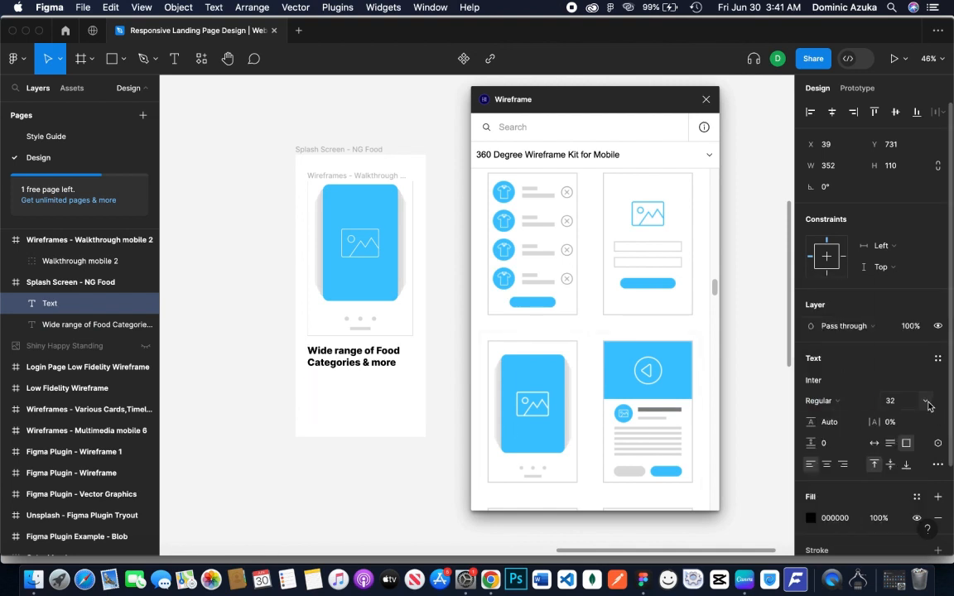
{"action": "left_click", "coordinate": [919, 400]}
{"action": "left_click", "coordinate": [907, 387]}
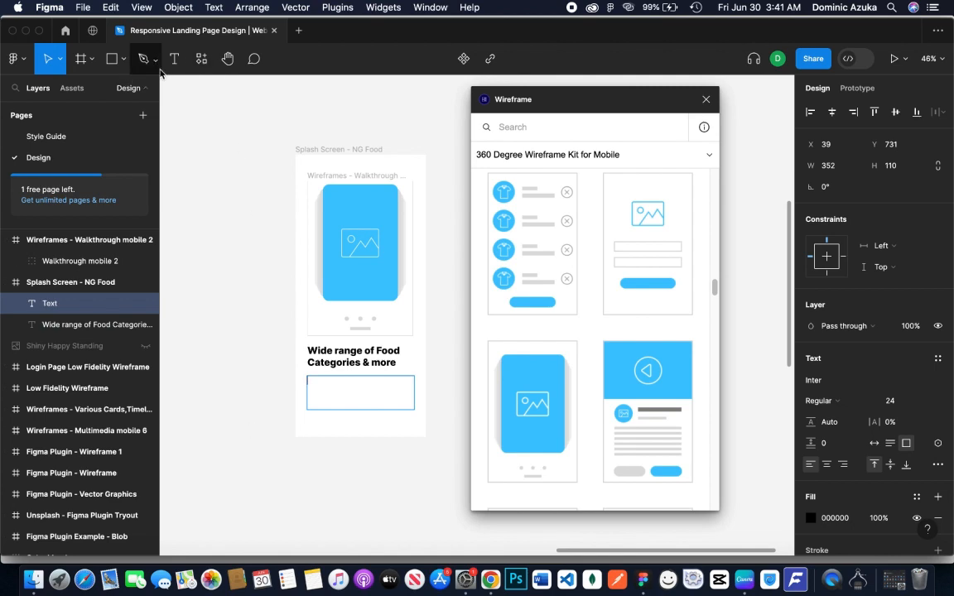
Search the plugins for "lorem", run Lorem Ipsum and place its window beside the splash screen
{"action": "left_click", "coordinate": [201, 58]}
{"action": "left_click", "coordinate": [266, 87]}
{"action": "type", "text": "lorem"}
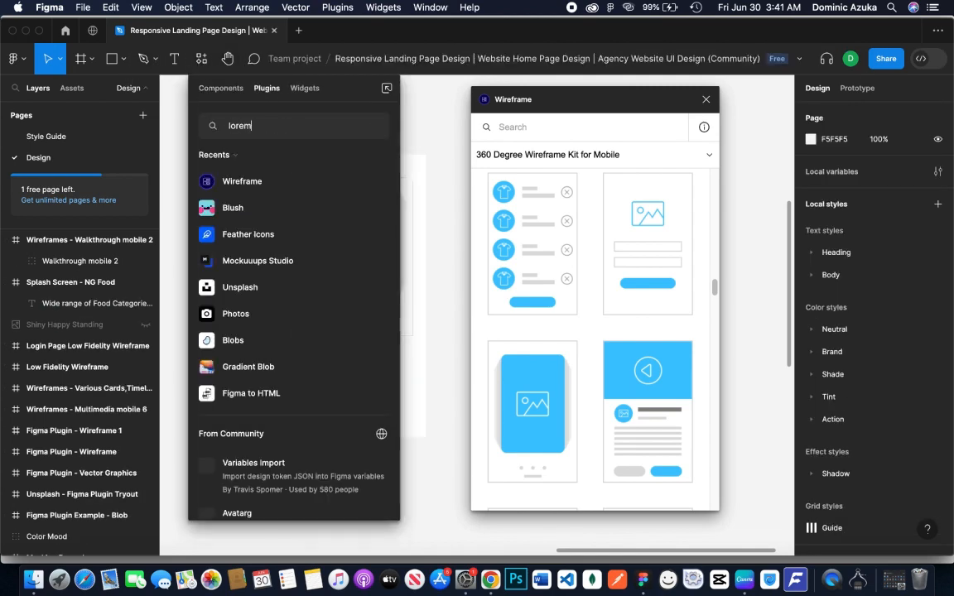
{"action": "left_click", "coordinate": [366, 182]}
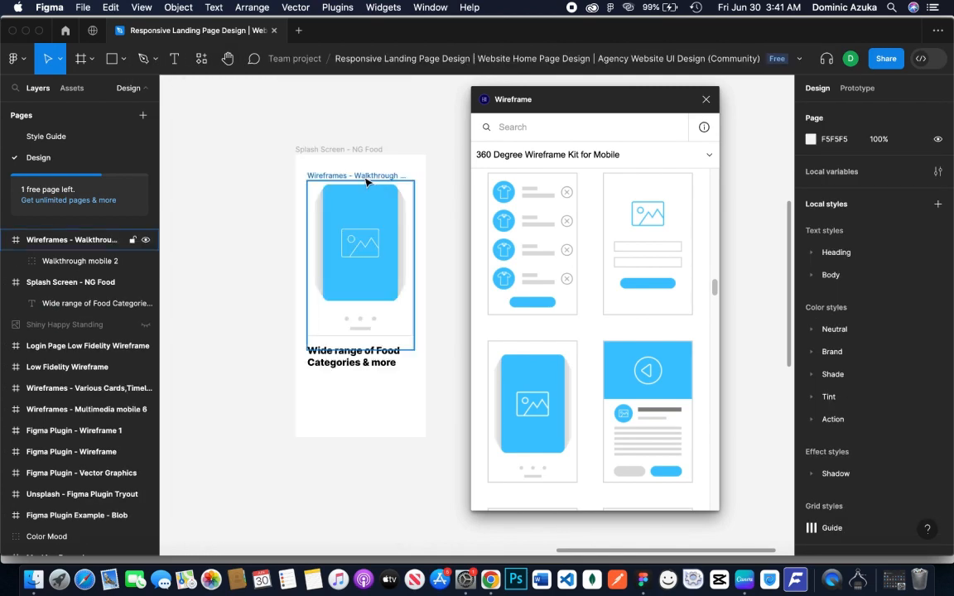
{"action": "left_click_drag", "start_coordinate": [450, 180], "coordinate": [588, 178]}
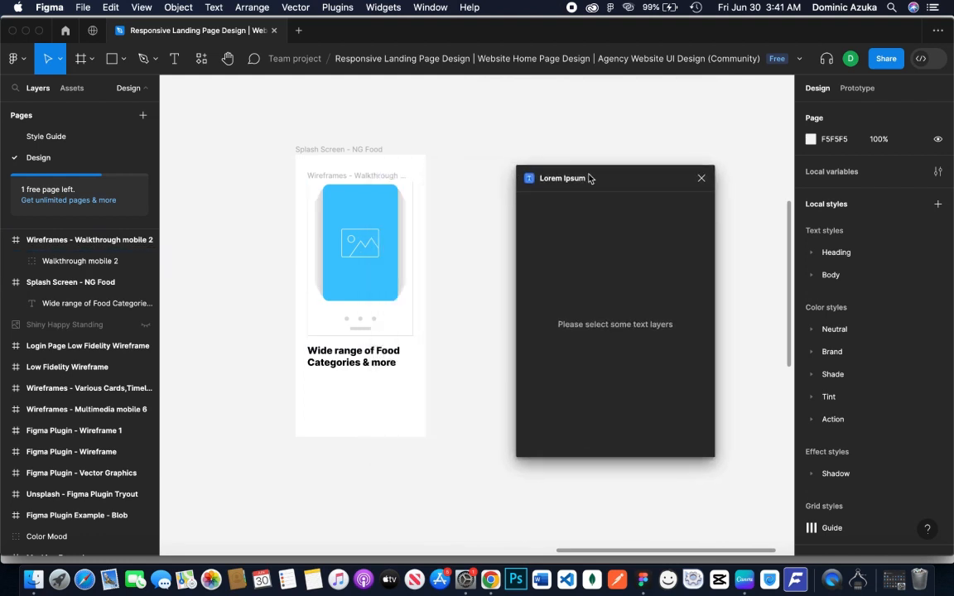
Draw a text box beneath the heading, fill it with generated lorem ipsum text, and nudge the heading slightly upward
{"action": "key", "text": "t"}
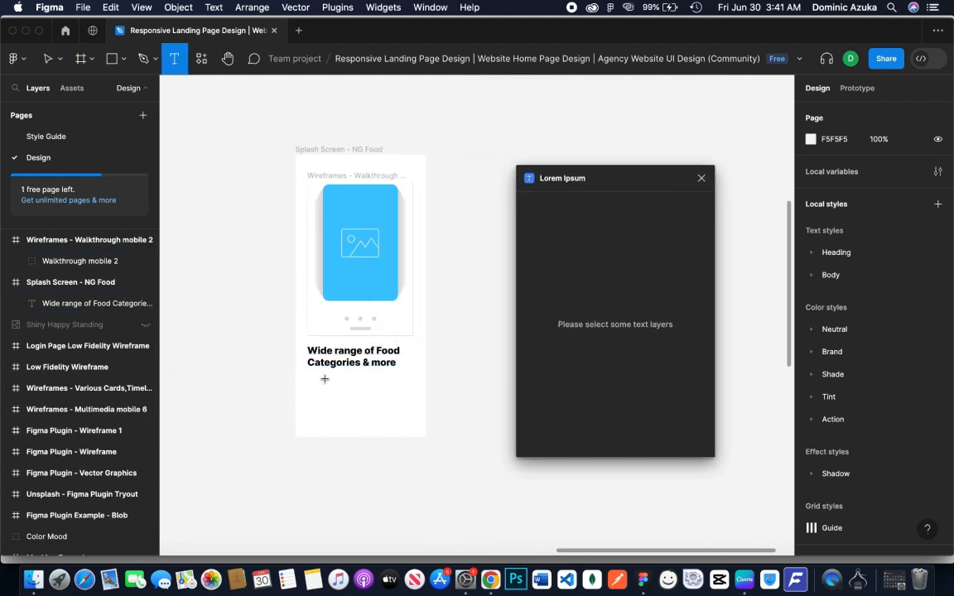
{"action": "left_click_drag", "start_coordinate": [307, 377], "coordinate": [369, 392]}
{"action": "left_click", "coordinate": [592, 378]}
{"action": "left_click", "coordinate": [462, 373]}
{"action": "mouse_move", "coordinate": [374, 364]}
{"action": "left_mouse_down"}
{"action": "mouse_move", "coordinate": [382, 366]}
{"action": "mouse_move", "coordinate": [374, 364]}
{"action": "left_mouse_up"}
{"action": "left_click", "coordinate": [521, 336]}
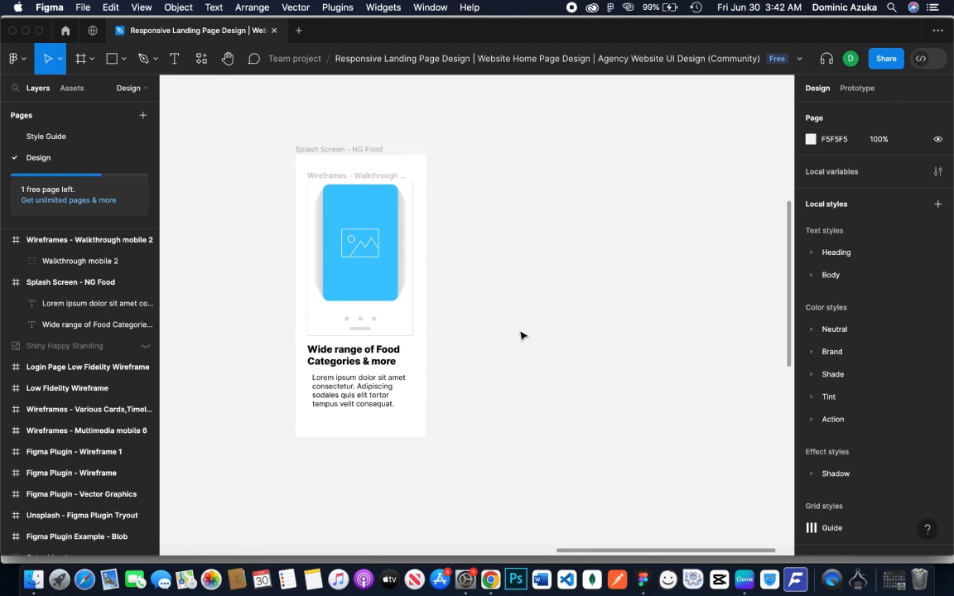
Move the whole walkthrough wireframe frame up to X 4500, Y -915, centred above the heading in the splash screen
{"action": "left_click", "coordinate": [368, 273]}
{"action": "left_click", "coordinate": [366, 178]}
{"action": "left_click_drag", "start_coordinate": [366, 177], "coordinate": [370, 169]}
{"action": "left_click", "coordinate": [366, 210]}
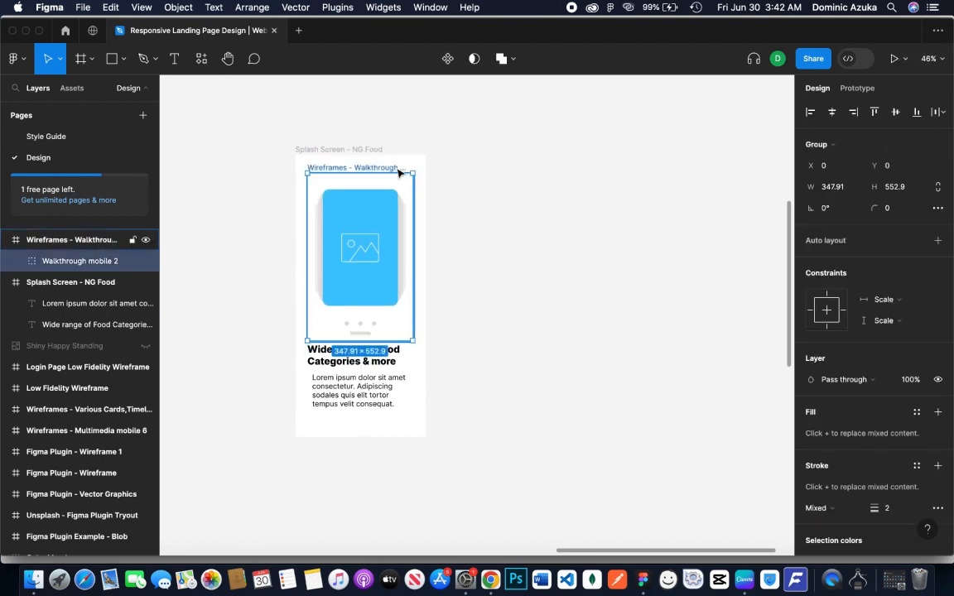
{"action": "left_click", "coordinate": [380, 172]}
{"action": "left_click_drag", "start_coordinate": [381, 172], "coordinate": [379, 168]}
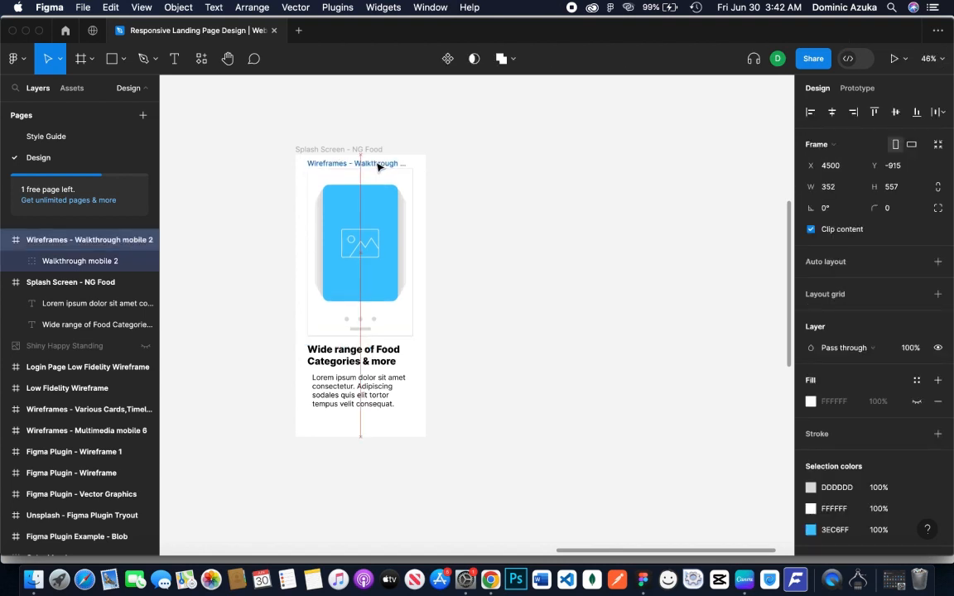
{"action": "left_click", "coordinate": [366, 419]}
{"action": "left_click", "coordinate": [366, 383]}
{"action": "left_click", "coordinate": [373, 363], "text": "shift"}
{"action": "left_click_drag", "start_coordinate": [372, 396], "coordinate": [373, 394]}
{"action": "left_click", "coordinate": [471, 332]}
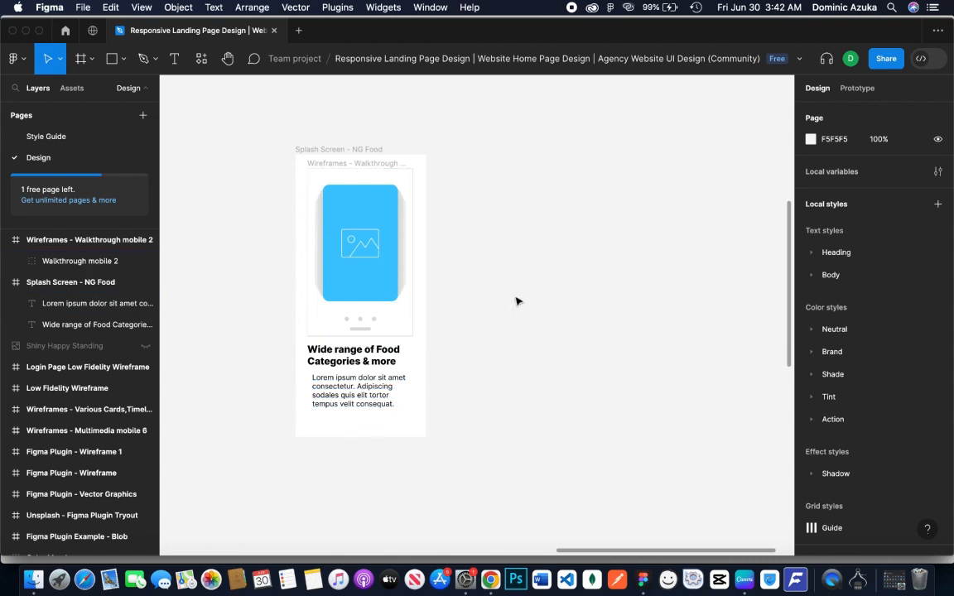
Apply a solid DDDDDD fill to the walkthrough image group in the splash screen
{"action": "left_click", "coordinate": [384, 287]}
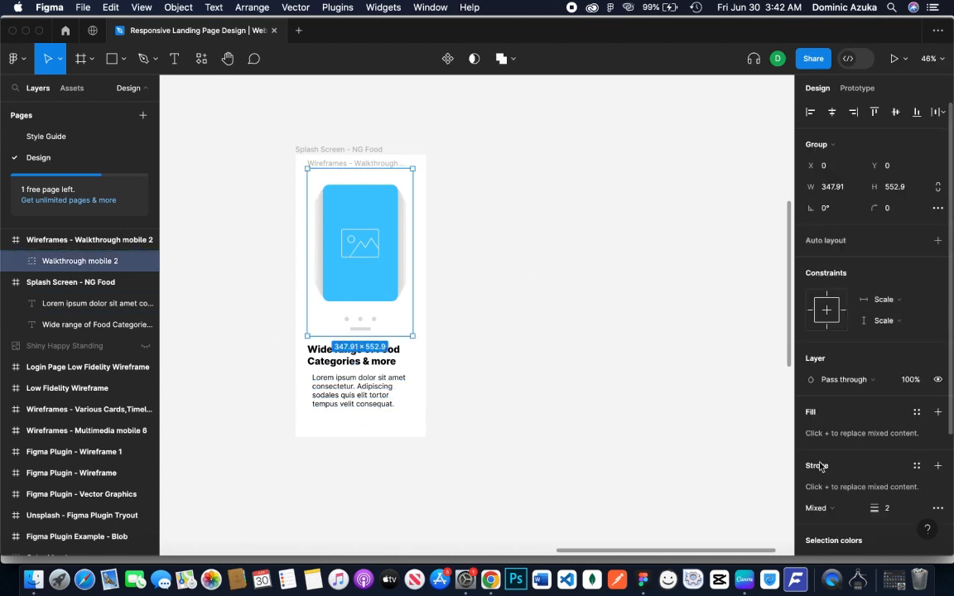
{"action": "left_click", "coordinate": [938, 413]}
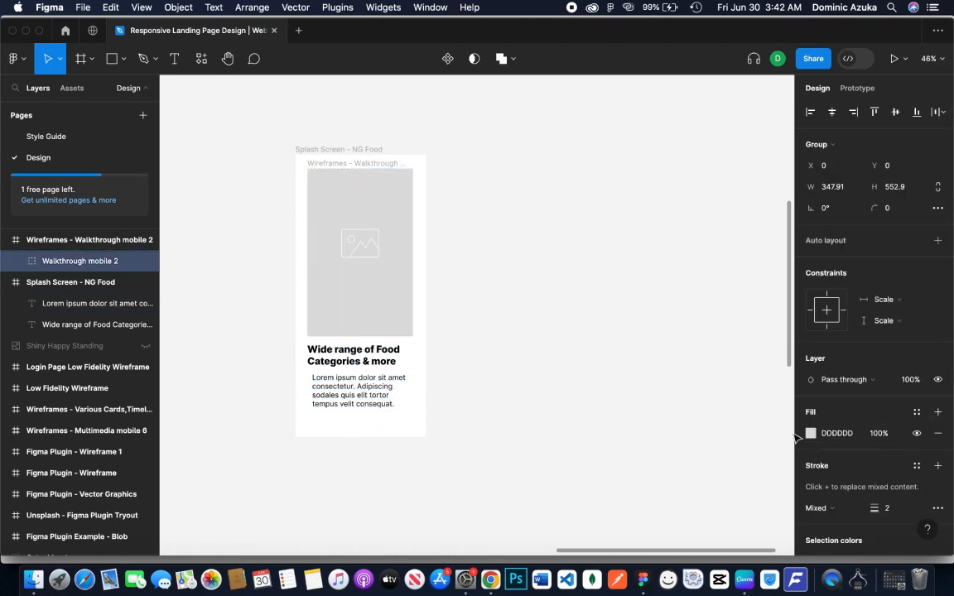
{"action": "left_click", "coordinate": [602, 312]}
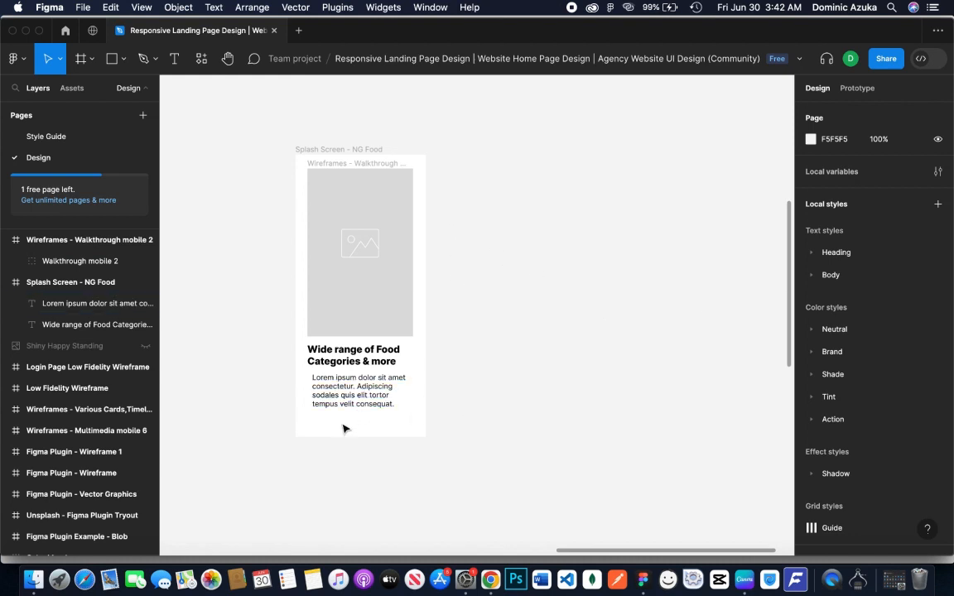
Run the Wireframe plugin, search it for "button", and close the plugin
{"action": "right_click", "coordinate": [494, 279]}
{"action": "mouse_move", "coordinate": [540, 394]}
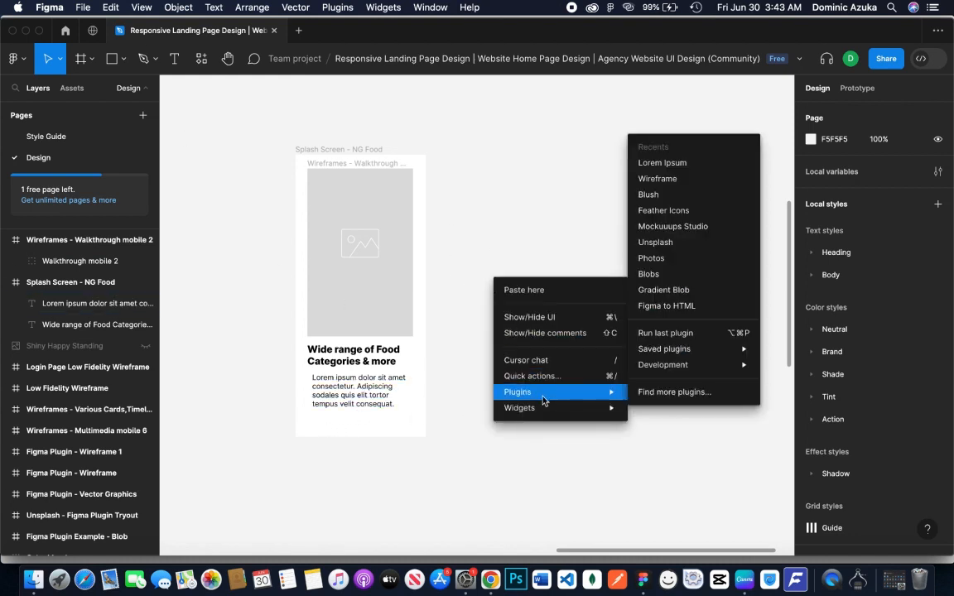
{"action": "left_click", "coordinate": [670, 180]}
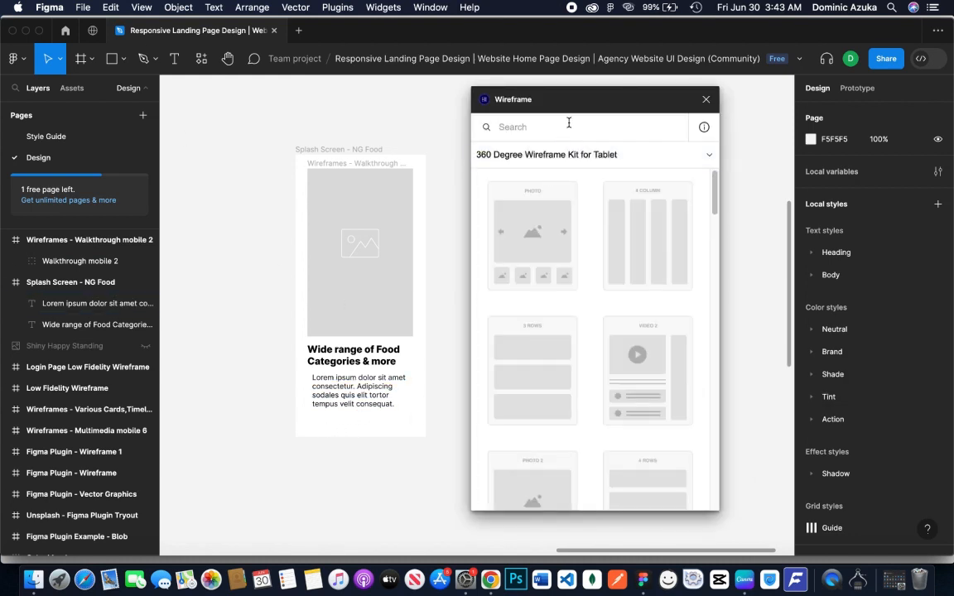
{"action": "type", "text": "button"}
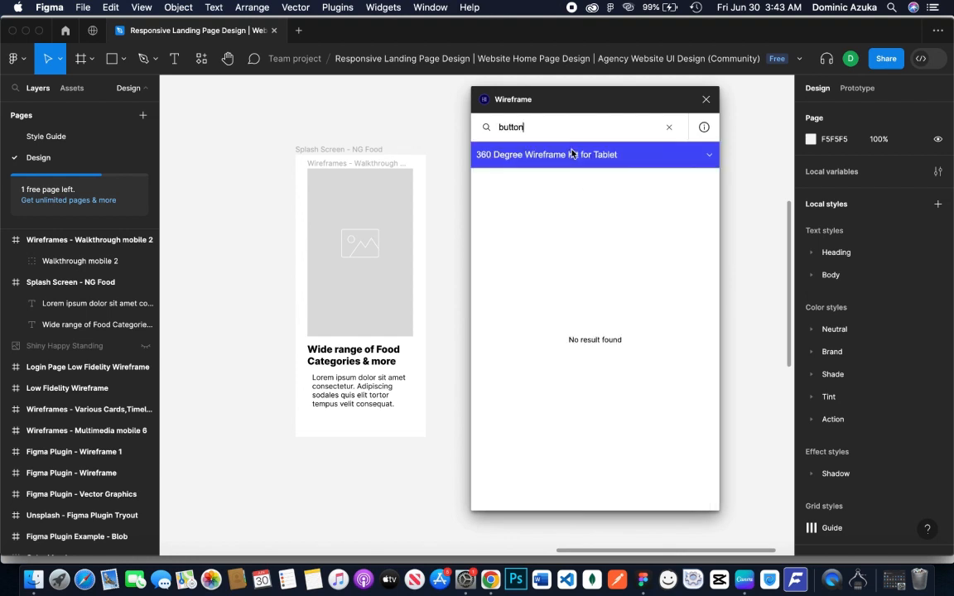
{"action": "left_click", "coordinate": [669, 126]}
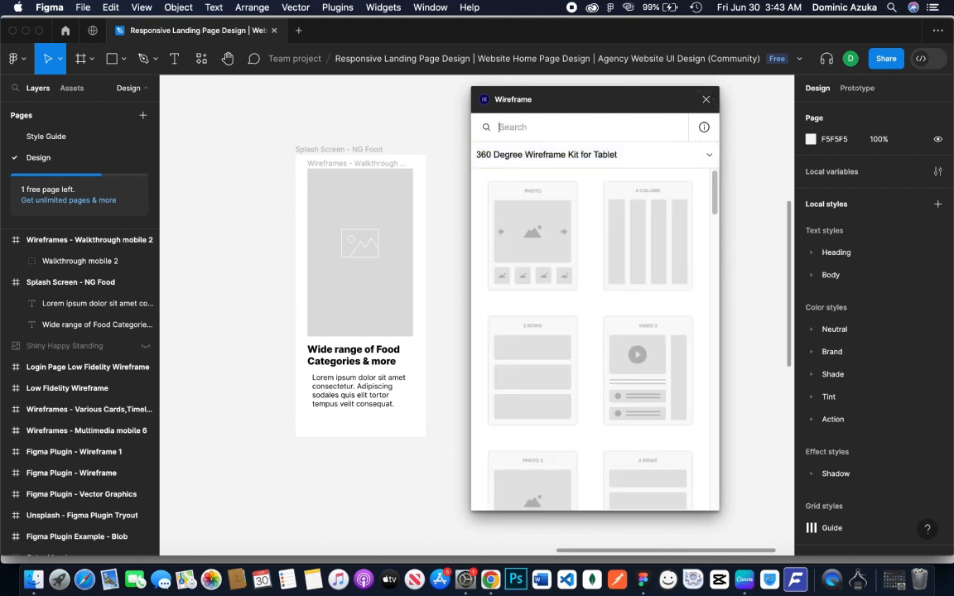
{"action": "left_click", "coordinate": [708, 100]}
{"action": "left_click", "coordinate": [707, 100]}
Place a rectangle beneath the splash screen's body text and reshape it into a wide, low button near the frame's right edge
{"action": "key", "text": "r"}
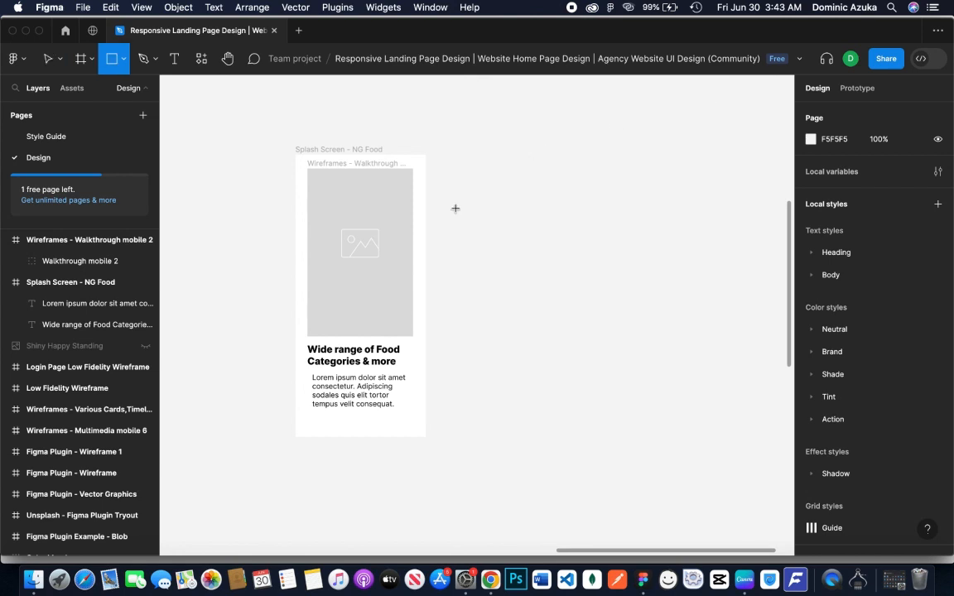
{"action": "left_click", "coordinate": [317, 424]}
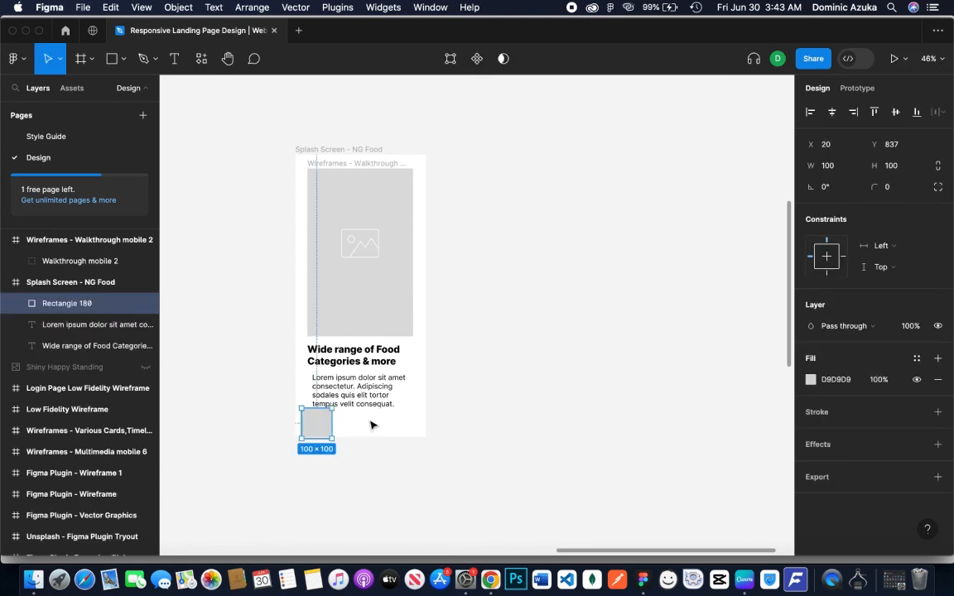
{"action": "left_click_drag", "start_coordinate": [332, 427], "coordinate": [395, 420]}
{"action": "left_click", "coordinate": [538, 364]}
Add a "Next >" text label and centre it on the grey button rectangle
{"action": "key", "text": "t"}
{"action": "left_click", "coordinate": [333, 427]}
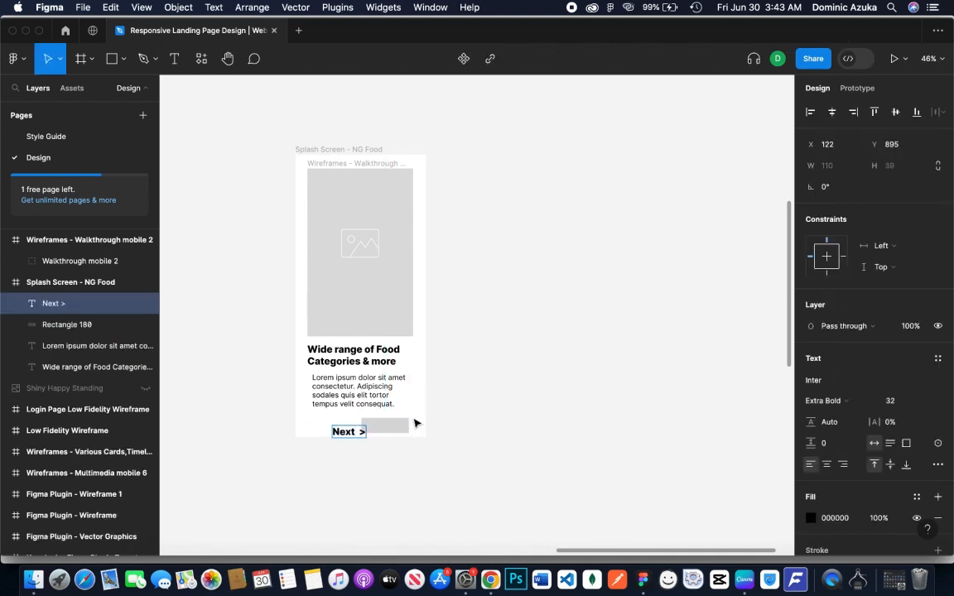
{"action": "key", "text": "Escape"}
{"action": "left_click_drag", "start_coordinate": [360, 433], "coordinate": [393, 432]}
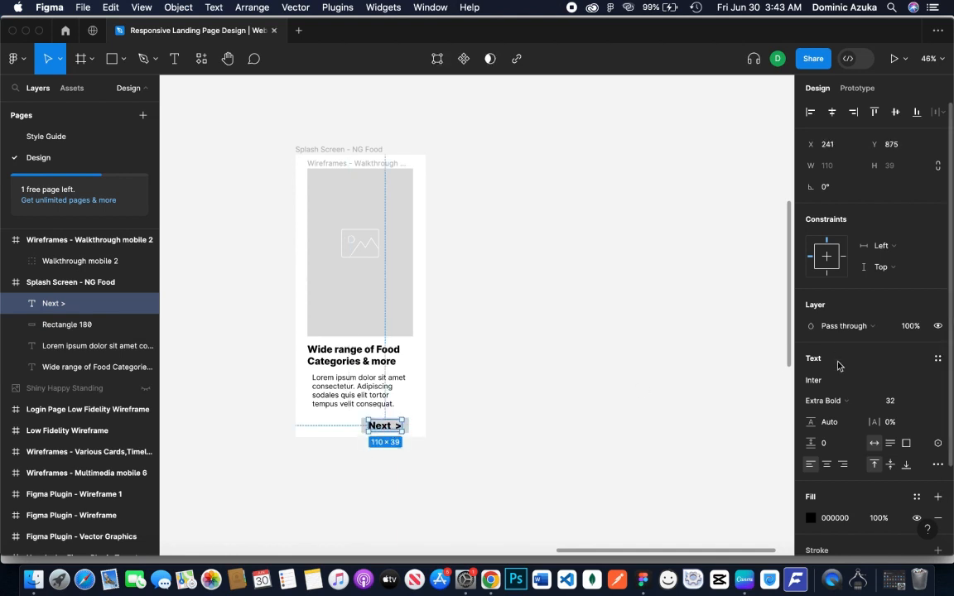
Set the "Next >" label to Regular weight and move it slightly up together with its rectangle
{"action": "left_click", "coordinate": [824, 401]}
{"action": "left_click", "coordinate": [834, 339]}
{"action": "left_click", "coordinate": [394, 426], "text": "shift"}
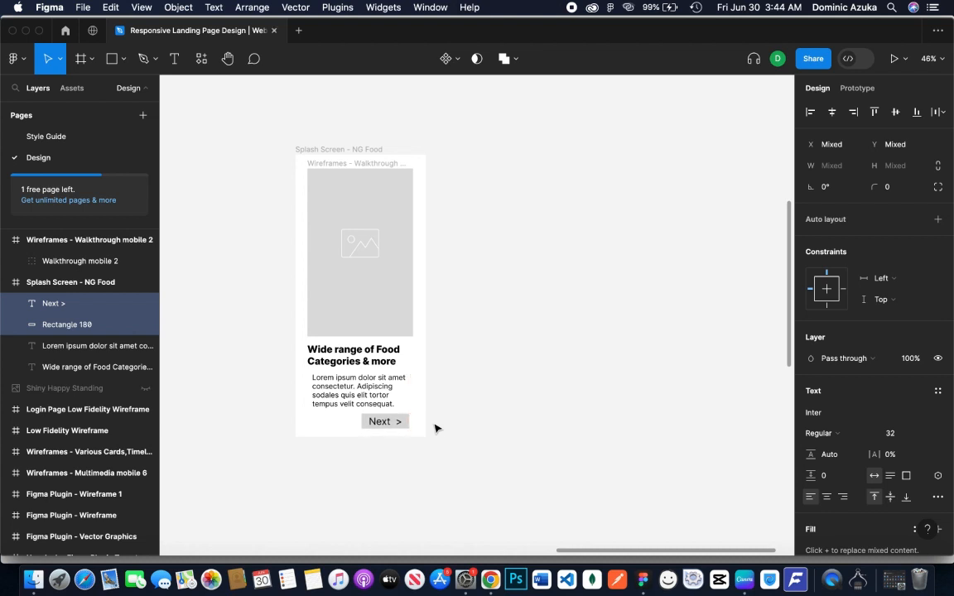
Scale the image placeholder down slightly, keeping it centred above the heading
{"action": "left_click", "coordinate": [333, 310]}
{"action": "left_click_drag", "start_coordinate": [414, 336], "coordinate": [398, 302]}
{"action": "left_click", "coordinate": [540, 226]}
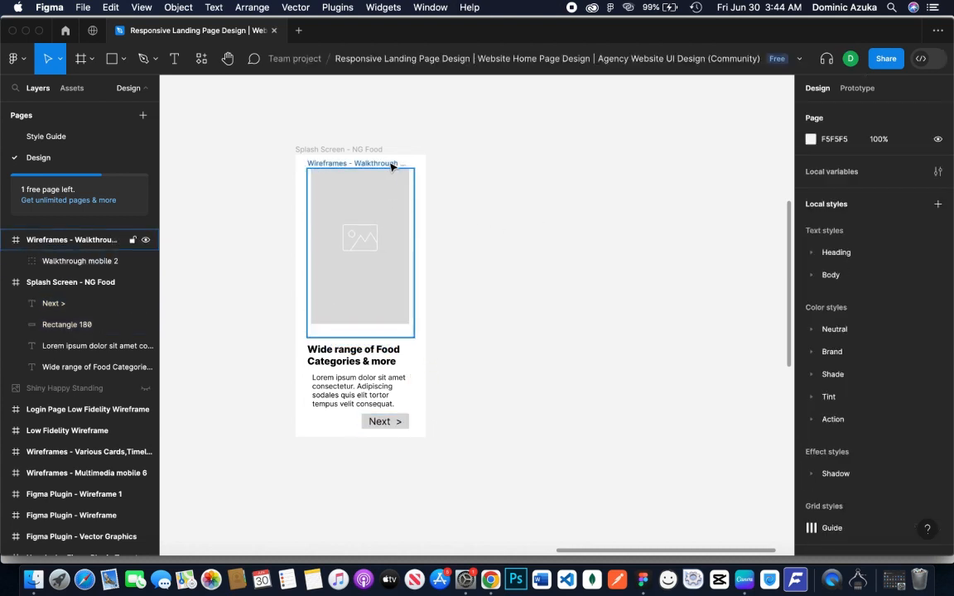
Move the heading, body text and Next button up together, closer to the image placeholder
{"action": "left_click", "coordinate": [382, 360]}
{"action": "left_click", "coordinate": [385, 406], "text": "shift"}
{"action": "left_click", "coordinate": [400, 422], "text": "shift"}
{"action": "left_click", "coordinate": [400, 420], "text": "shift"}
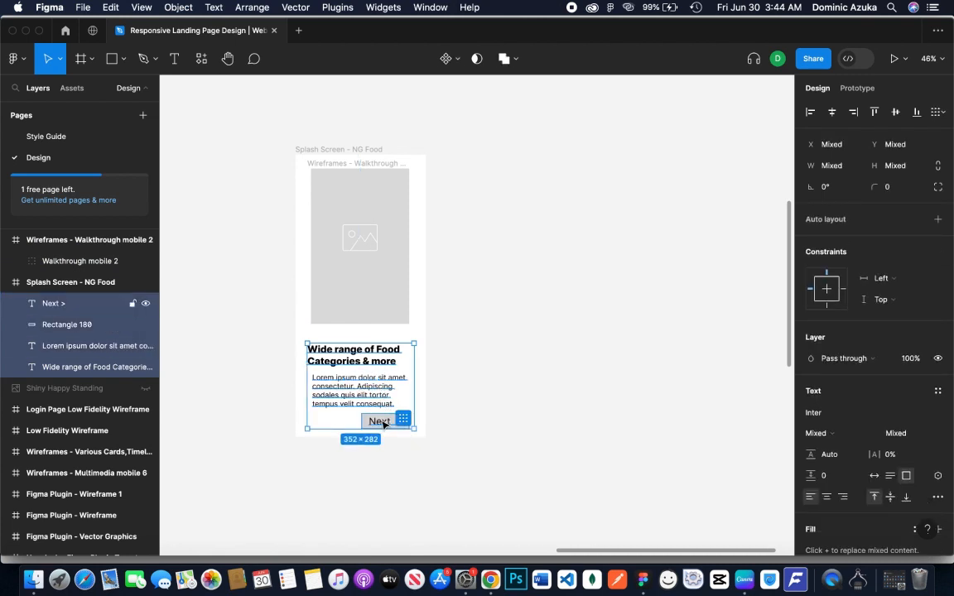
{"action": "key", "text": "shift+Up"}
{"action": "left_click", "coordinate": [429, 422]}
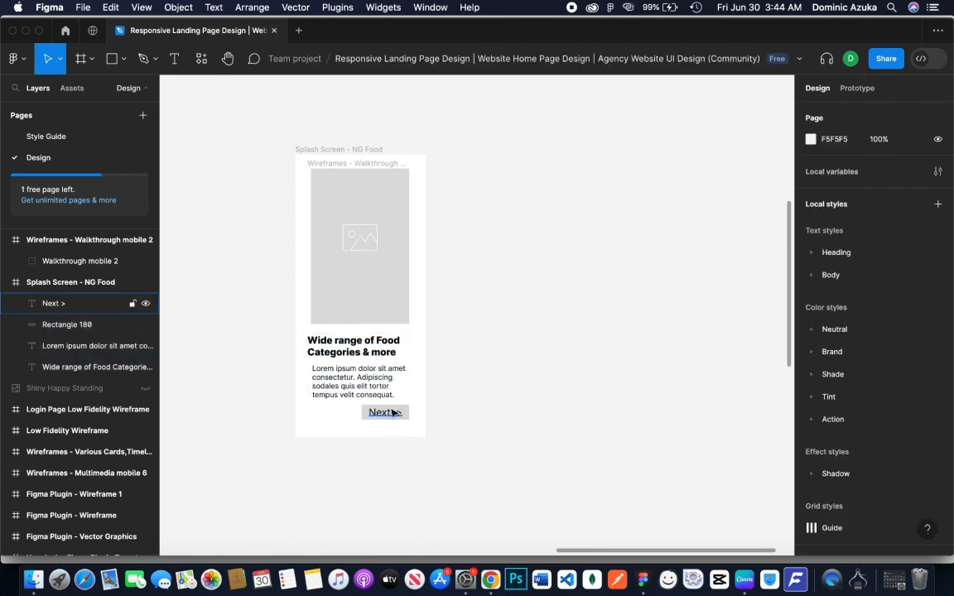
Move the "Next >" label and its rectangle down to widen the gap below the body text
{"action": "left_click", "coordinate": [383, 413]}
{"action": "left_click", "coordinate": [395, 421]}
{"action": "left_click", "coordinate": [396, 421], "text": "shift"}
{"action": "key", "text": "shift+Down"}
{"action": "key", "text": "shift+Down"}
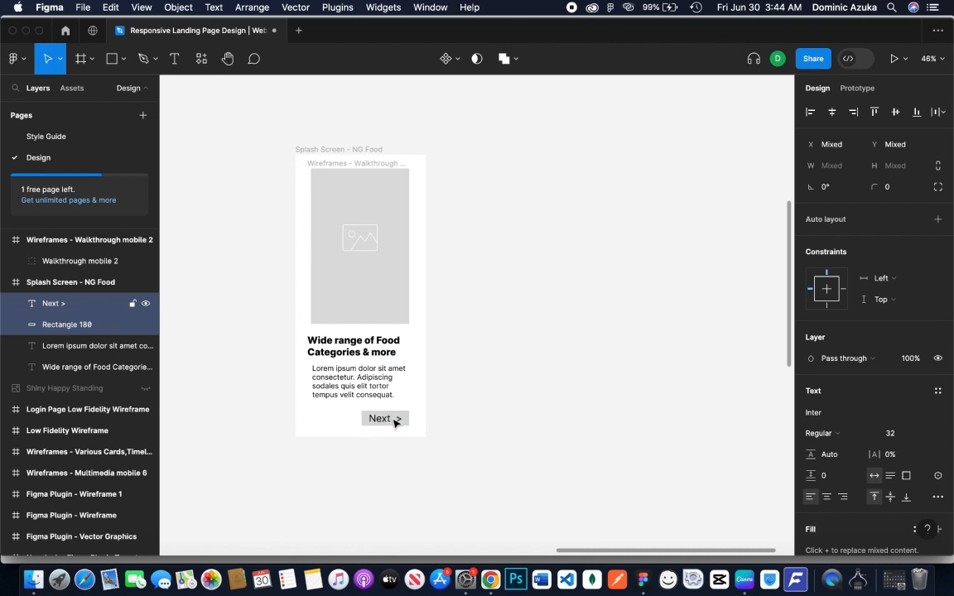
Duplicate the Next button to the left of the original and delete the copy's rectangle, keeping only its label
{"action": "key", "text": "super+c"}
{"action": "key", "text": "super+v"}
{"action": "left_click_drag", "start_coordinate": [396, 420], "coordinate": [345, 422]}
{"action": "left_click", "coordinate": [593, 403]}
{"action": "left_click", "coordinate": [352, 422]}
{"action": "key", "text": "Delete"}
Change the duplicated label's text to "Skip >"
{"action": "double_click", "coordinate": [333, 423]}
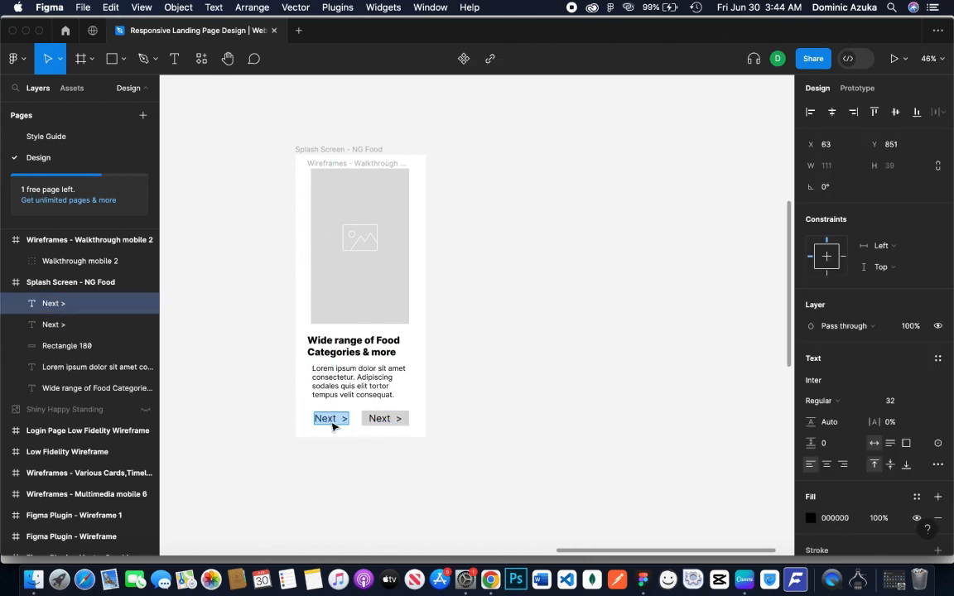
{"action": "type", "text": "Sk"}
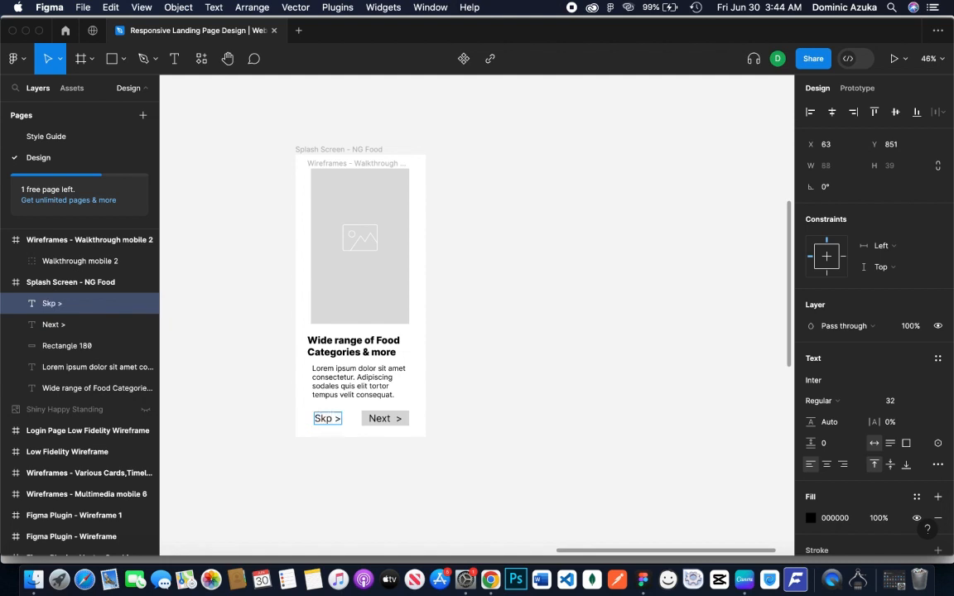
{"action": "type", "text": "ip"}
{"action": "left_click", "coordinate": [601, 424]}
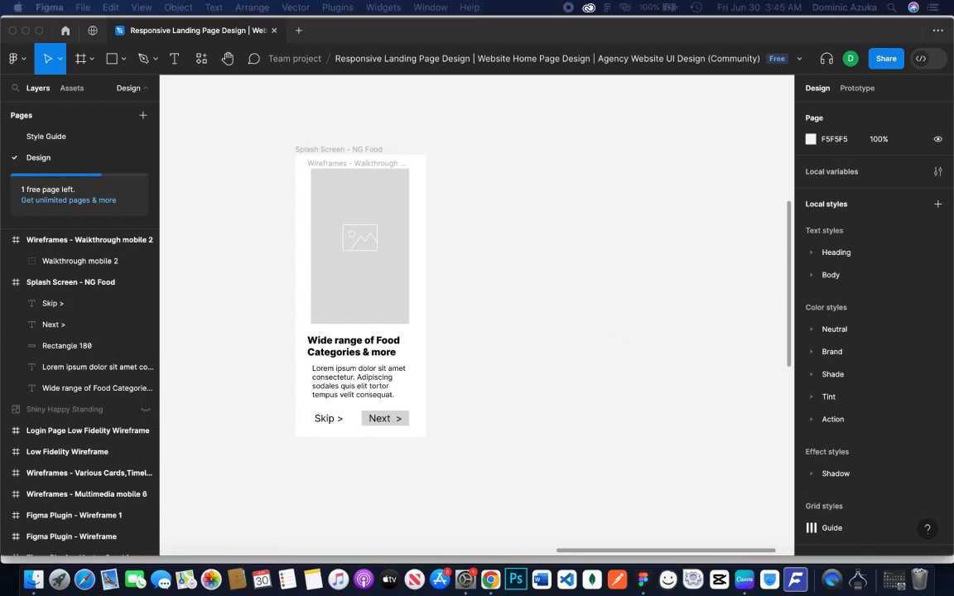
Add an iPhone 13 Pro Max frame beside the splash screen and rename it "Login - NG Food"
{"action": "left_click", "coordinate": [81, 58]}
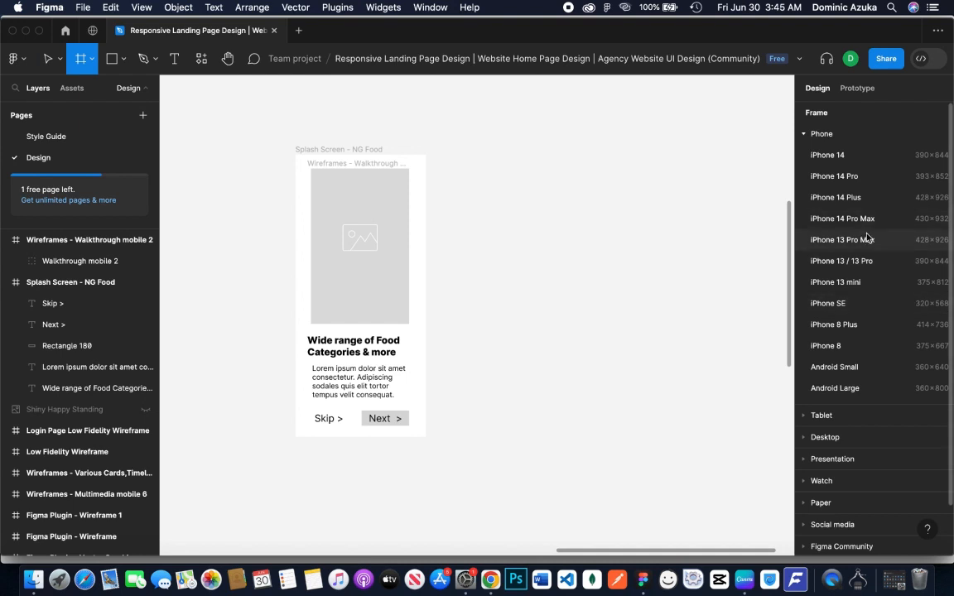
{"action": "left_click", "coordinate": [867, 238]}
{"action": "left_click_drag", "start_coordinate": [502, 266], "coordinate": [515, 248]}
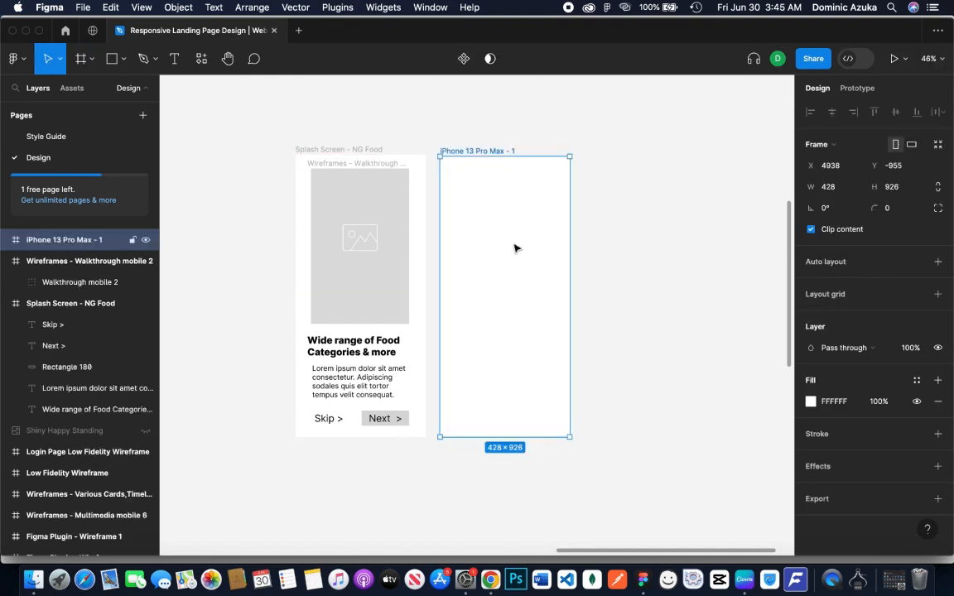
{"action": "double_click", "coordinate": [469, 153]}
{"action": "type", "text": "Login - NG Food"}
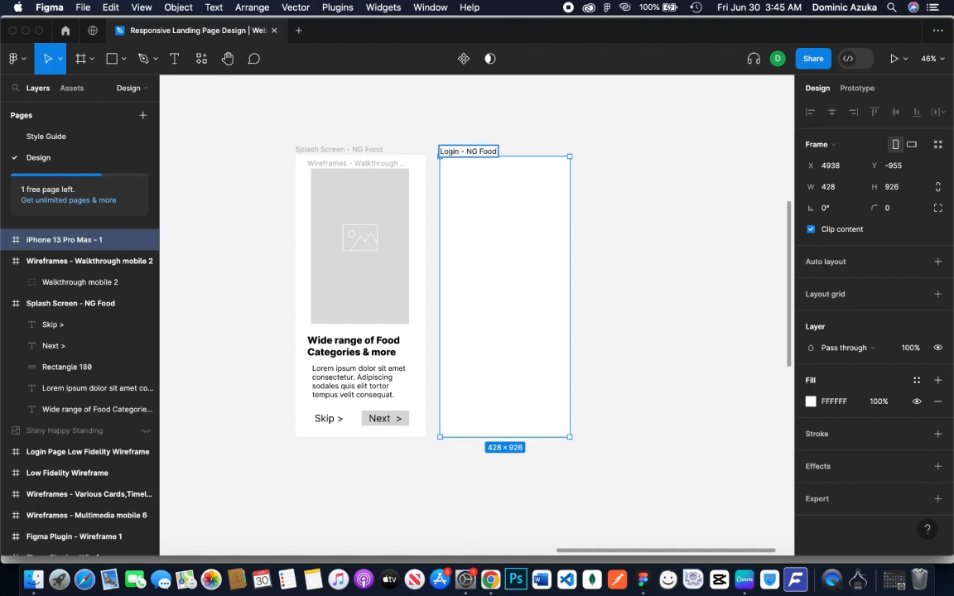
{"action": "left_click", "coordinate": [688, 245]}
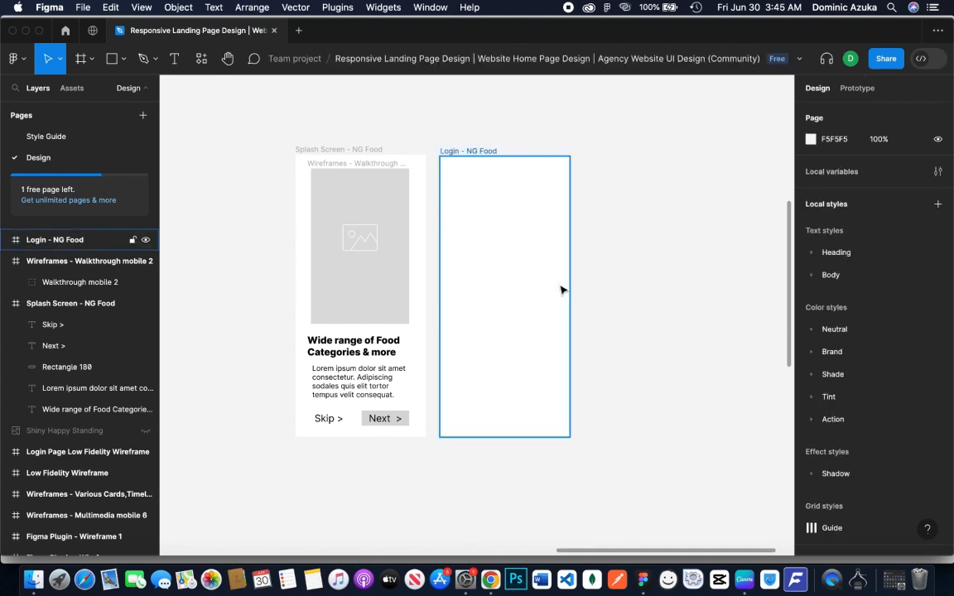
Add a bold "Welcome!" heading at X 19, Y 35 in the login frame
{"action": "key", "text": "t"}
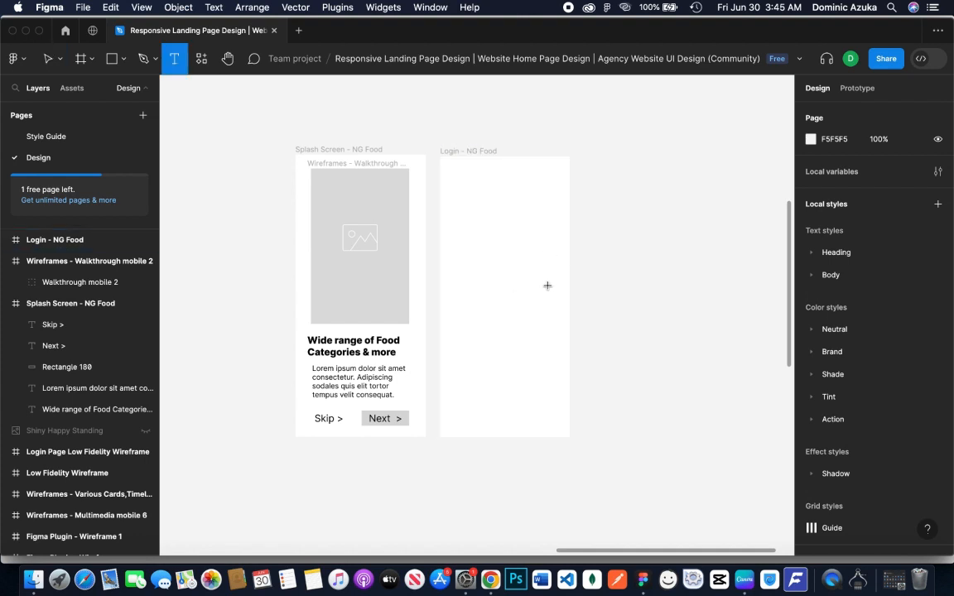
{"action": "left_click", "coordinate": [490, 198]}
{"action": "key", "text": "super+b"}
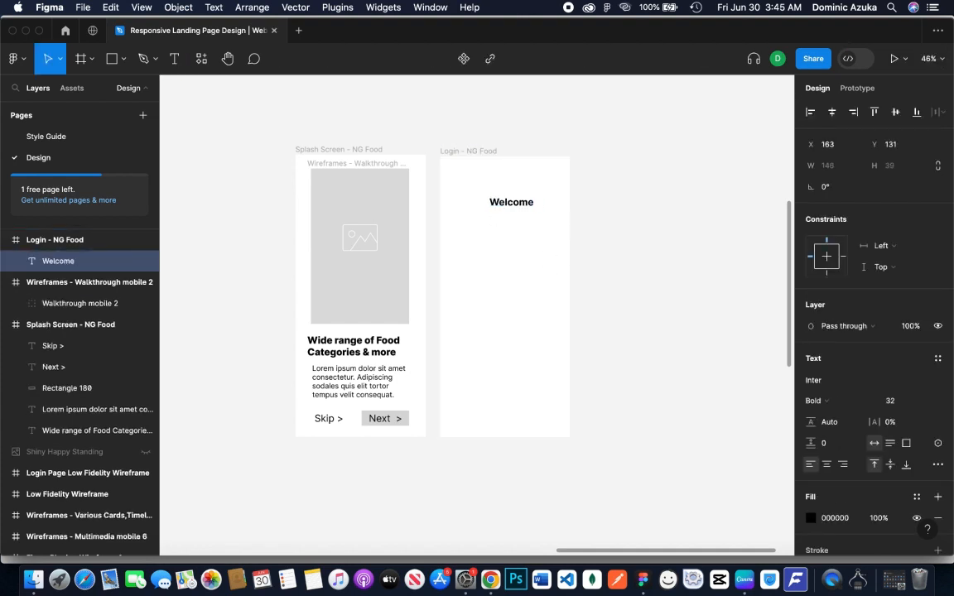
{"action": "key", "text": "Escape"}
{"action": "left_click_drag", "start_coordinate": [519, 212], "coordinate": [481, 176]}
{"action": "key", "text": "t"}
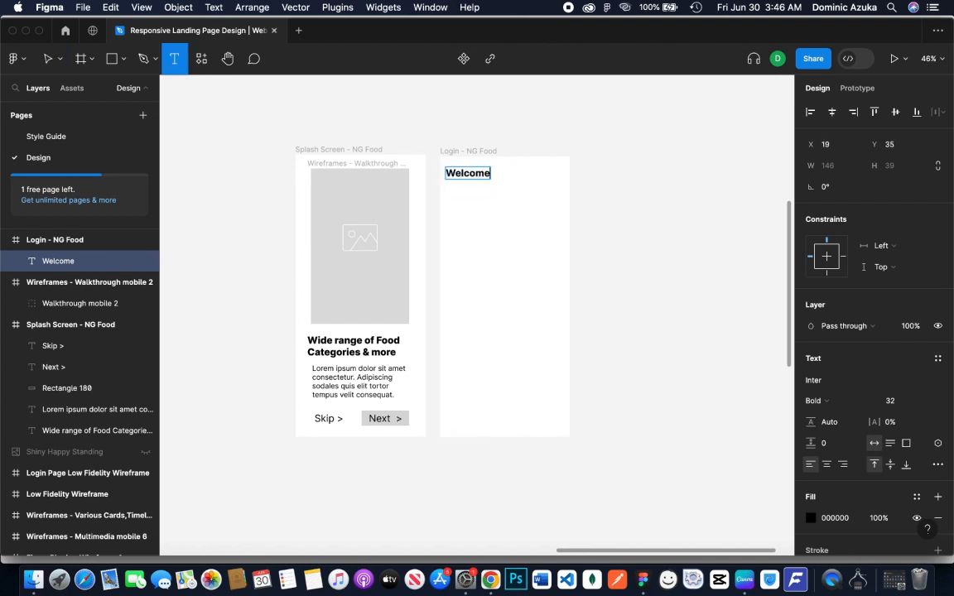
{"action": "left_click", "coordinate": [616, 213]}
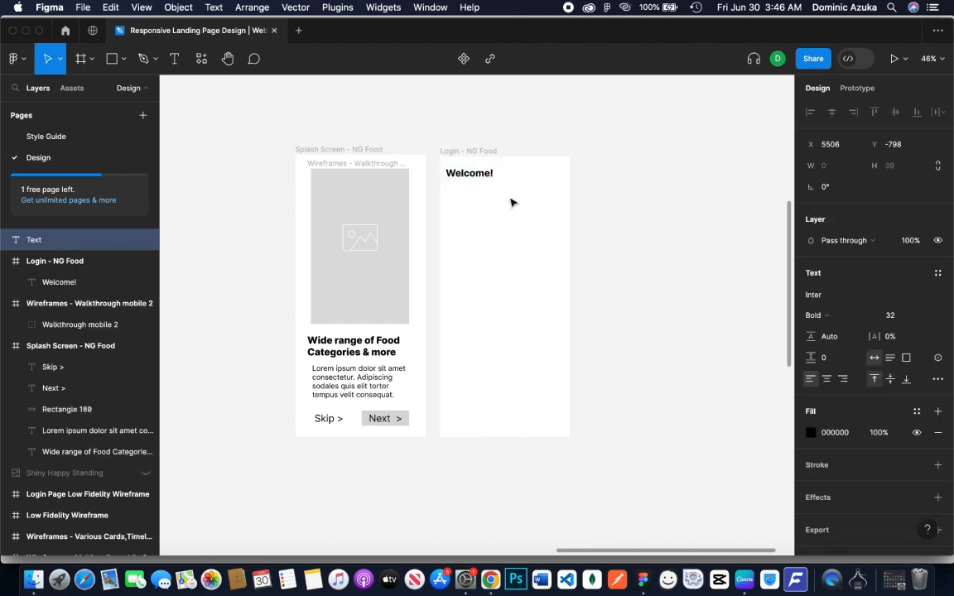
Add the text "Sign up or Login to your Account" below the Welcome heading, using Regular weight and font size 24
{"action": "left_click", "coordinate": [455, 193]}
{"action": "key", "text": "t"}
{"action": "left_click", "coordinate": [453, 200]}
{"action": "left_click", "coordinate": [820, 399]}
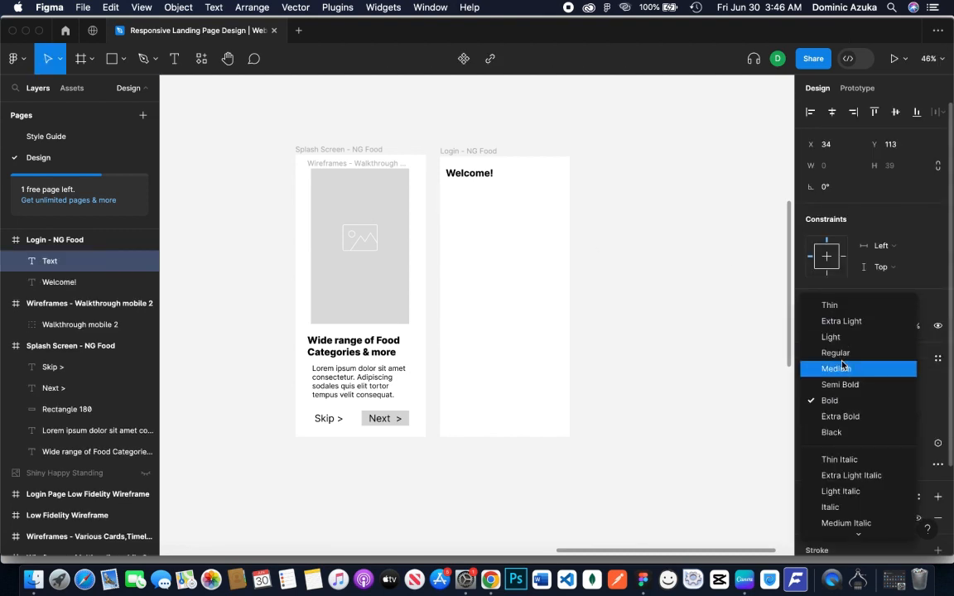
{"action": "left_click", "coordinate": [837, 353]}
{"action": "left_click", "coordinate": [903, 400]}
{"action": "left_click", "coordinate": [906, 385]}
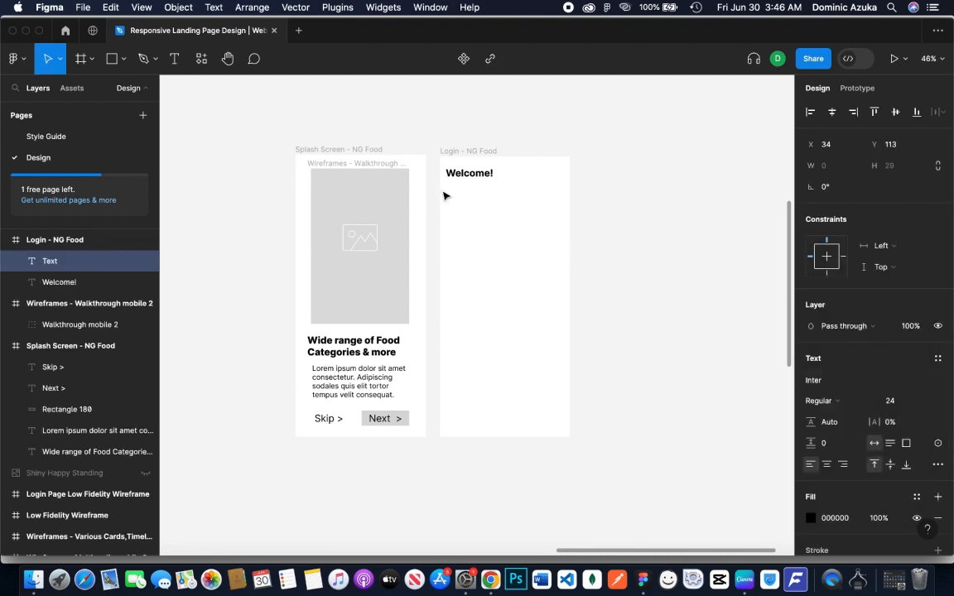
{"action": "key", "text": "Escape"}
{"action": "key", "text": "t"}
{"action": "left_click", "coordinate": [449, 187]}
{"action": "type", "text": "Sign up or Lo"}
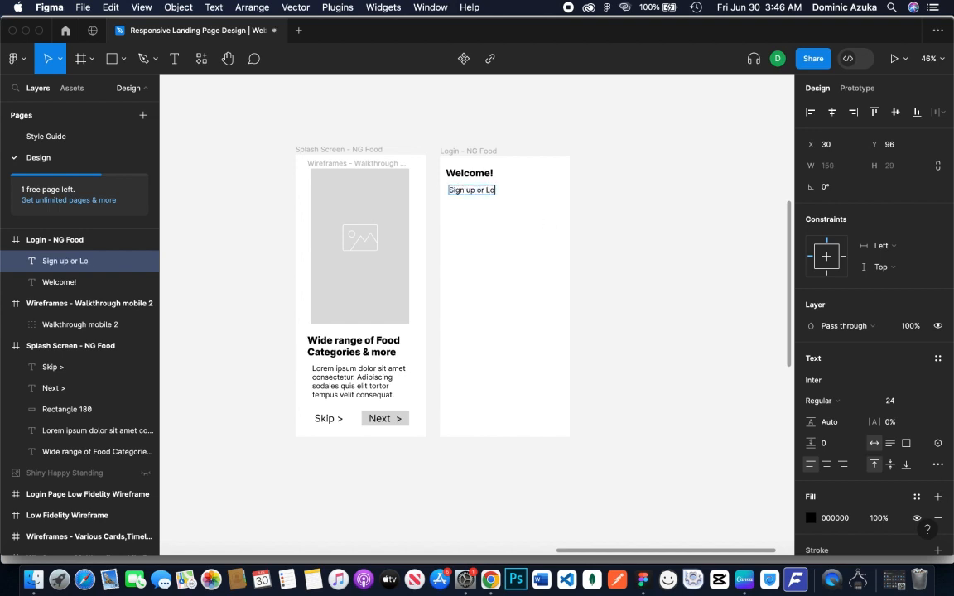
{"action": "type", "text": "gin to your Account"}
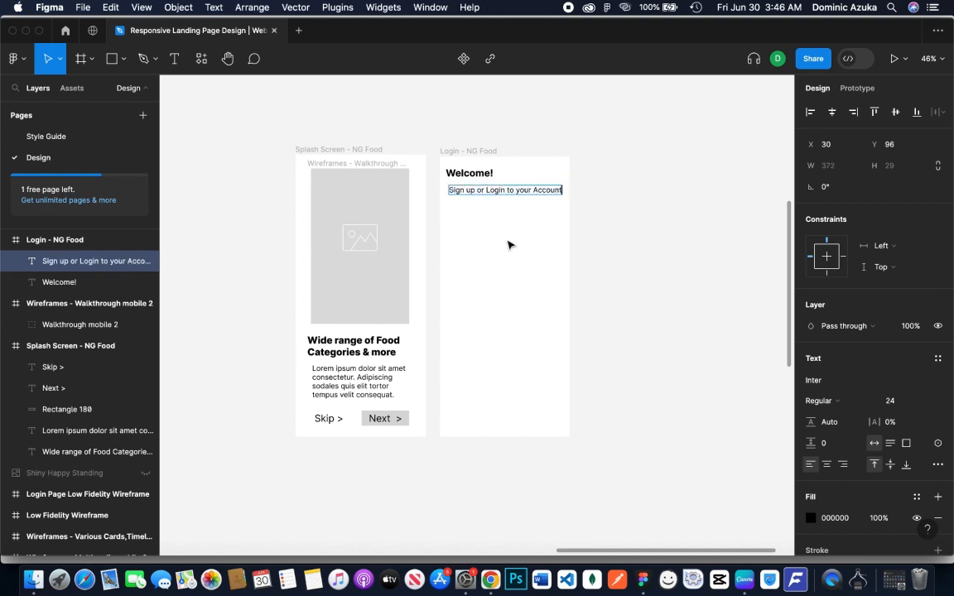
Reduce the font size of the sign-up text below the Welcome heading to 21
{"action": "key", "text": "super+a"}
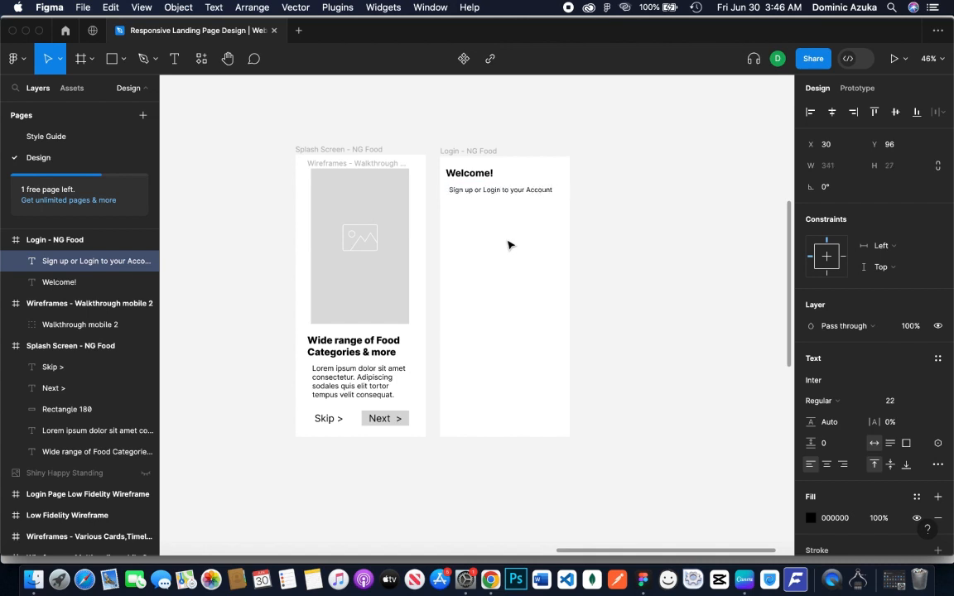
{"action": "type", "text": "v"}
{"action": "key", "text": "super+z"}
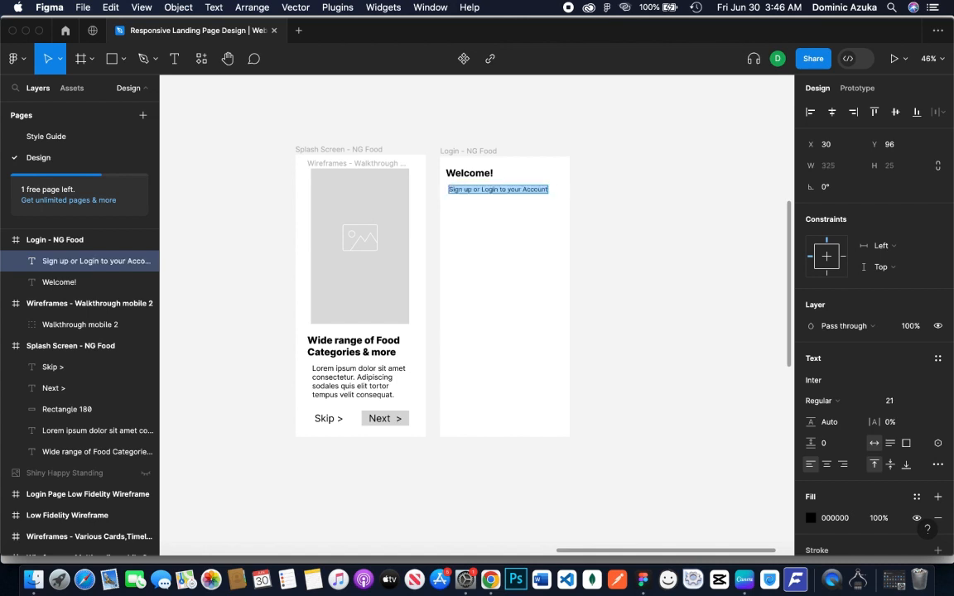
Move the sign-up text closer under the Welcome heading, to X 26, Y 79
{"action": "key", "text": "Escape"}
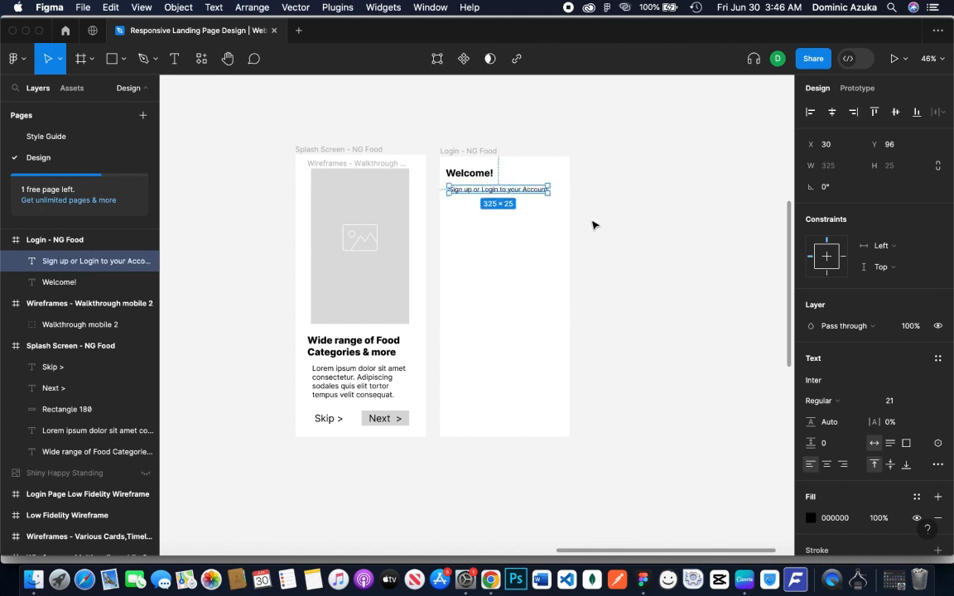
{"action": "key", "text": "Up"}
{"action": "key", "text": "Up"}
{"action": "key", "text": "Up"}
{"action": "key", "text": "Up"}
{"action": "key", "text": "Up"}
{"action": "key", "text": "Up"}
{"action": "key", "text": "Up"}
{"action": "key", "text": "Up"}
{"action": "key", "text": "Up"}
{"action": "key", "text": "Up"}
{"action": "key", "text": "Up"}
{"action": "key", "text": "Up"}
{"action": "key", "text": "Up"}
{"action": "key", "text": "Up"}
{"action": "key", "text": "Up"}
{"action": "key", "text": "Up"}
{"action": "key", "text": "Up"}
{"action": "key", "text": "Left"}
{"action": "key", "text": "Left"}
{"action": "key", "text": "Left"}
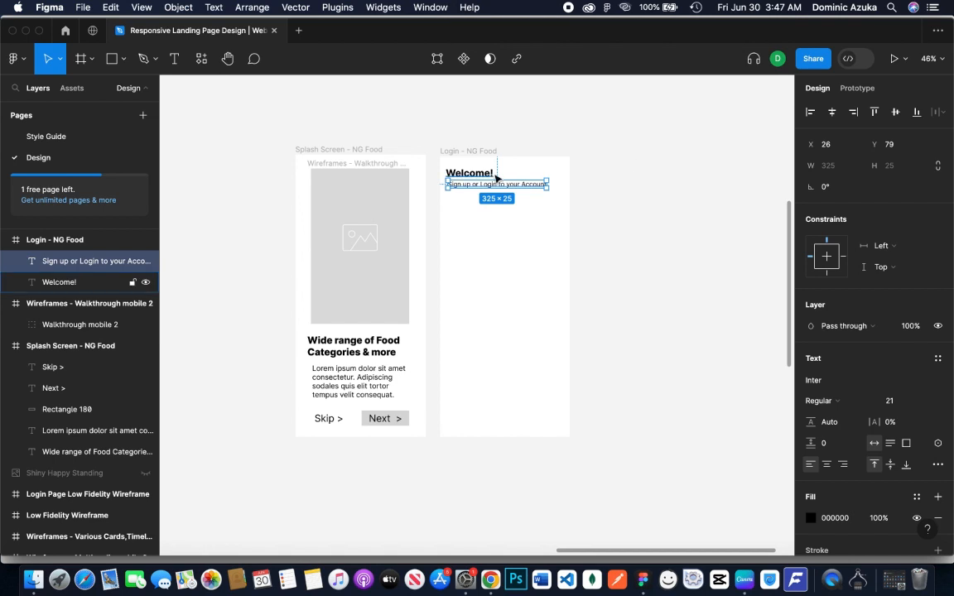
{"action": "left_click", "coordinate": [623, 244]}
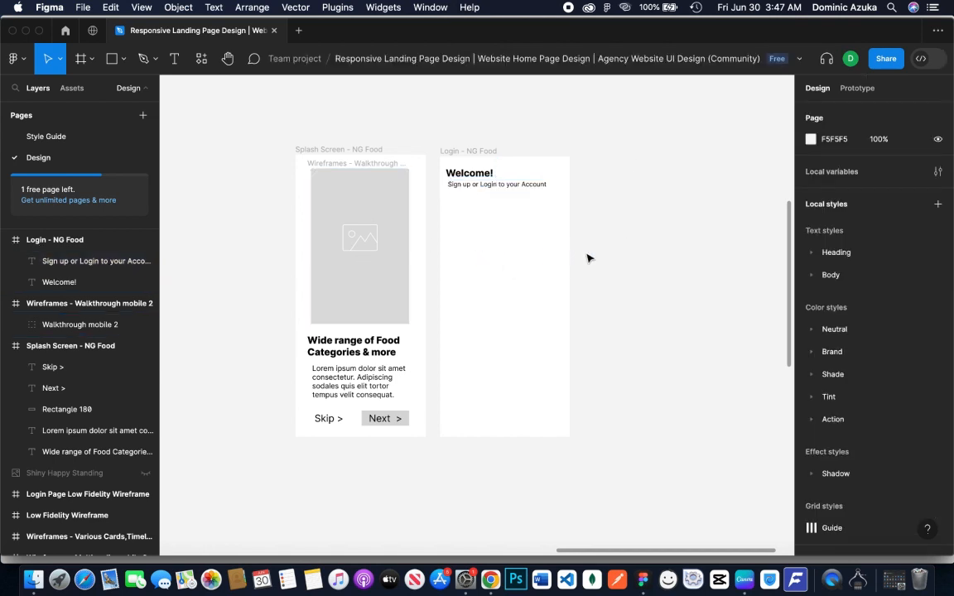
Copy the splash screen's Next button with its label below the login frame's sign-up text, and make the copied label bold
{"action": "left_click", "coordinate": [405, 424]}
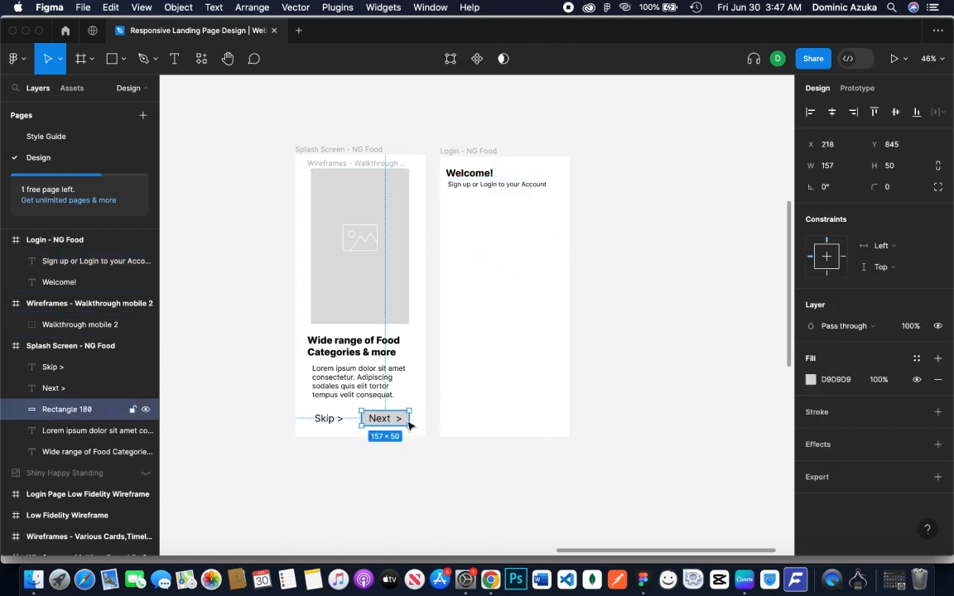
{"action": "left_click", "coordinate": [385, 419], "text": "shift"}
{"action": "left_click_drag", "start_coordinate": [385, 419], "coordinate": [481, 210]}
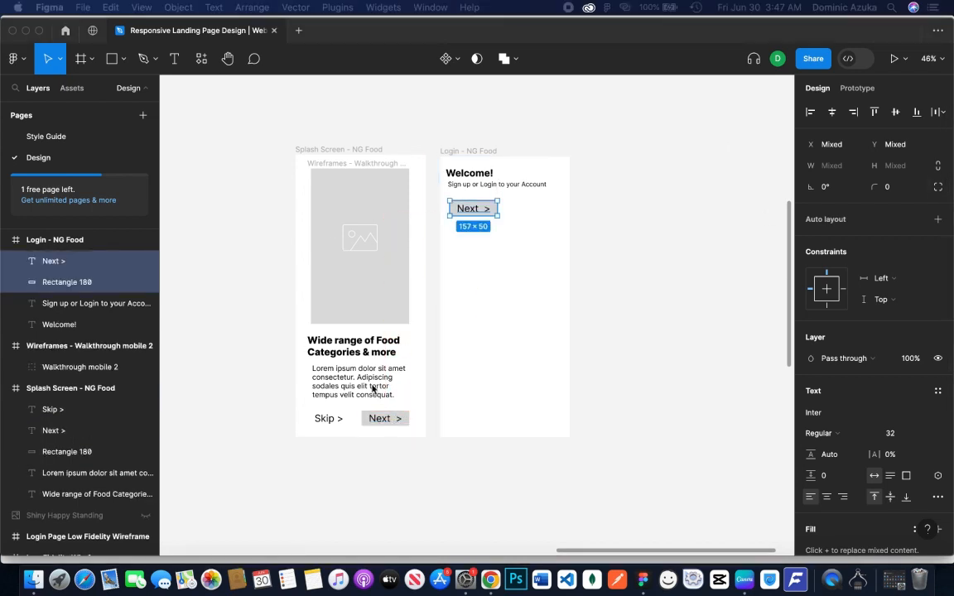
{"action": "double_click", "coordinate": [469, 210]}
{"action": "key", "text": "super+b"}
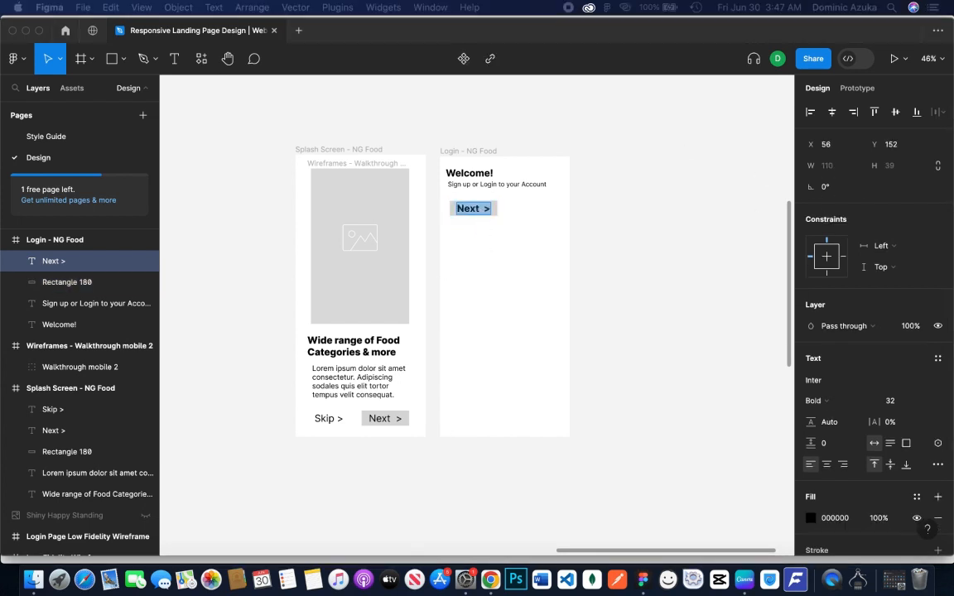
{"action": "left_click", "coordinate": [586, 244]}
Set the corner radius of the login frame's button rectangle to 16
{"action": "left_click", "coordinate": [499, 210]}
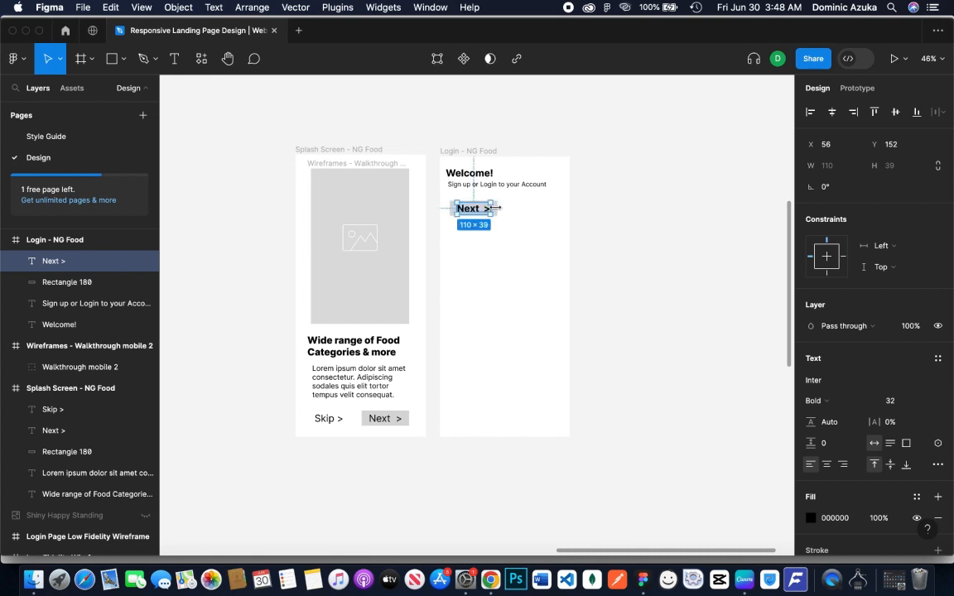
{"action": "left_click", "coordinate": [507, 212]}
{"action": "left_click", "coordinate": [500, 214]}
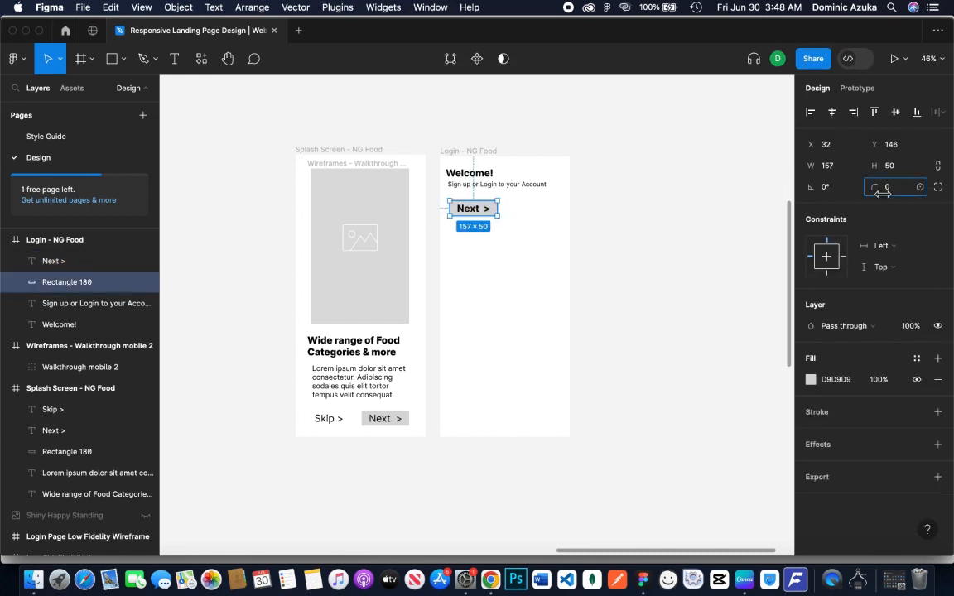
{"action": "left_click_drag", "start_coordinate": [875, 187], "coordinate": [952, 196]}
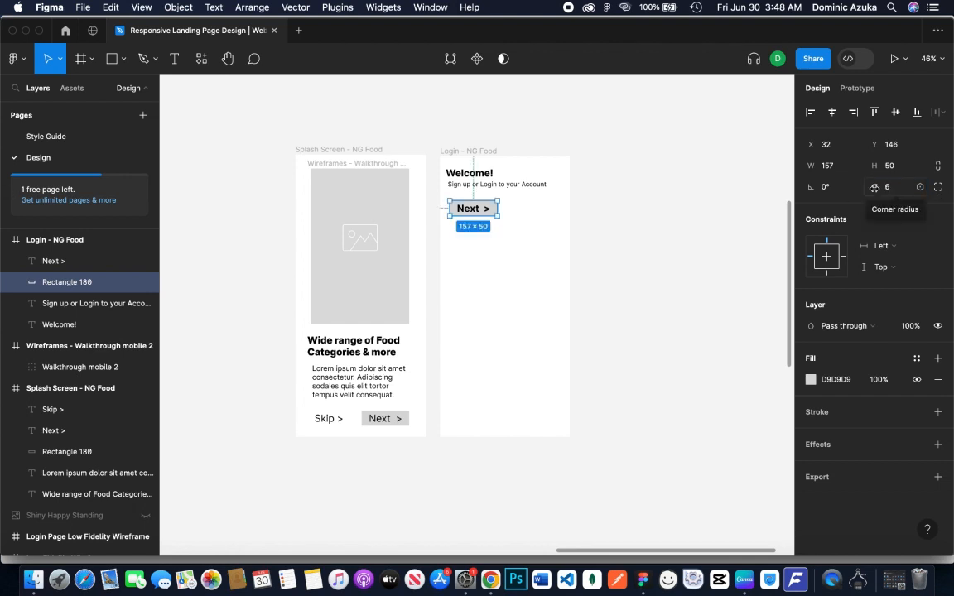
{"action": "left_click_drag", "start_coordinate": [873, 190], "coordinate": [932, 195]}
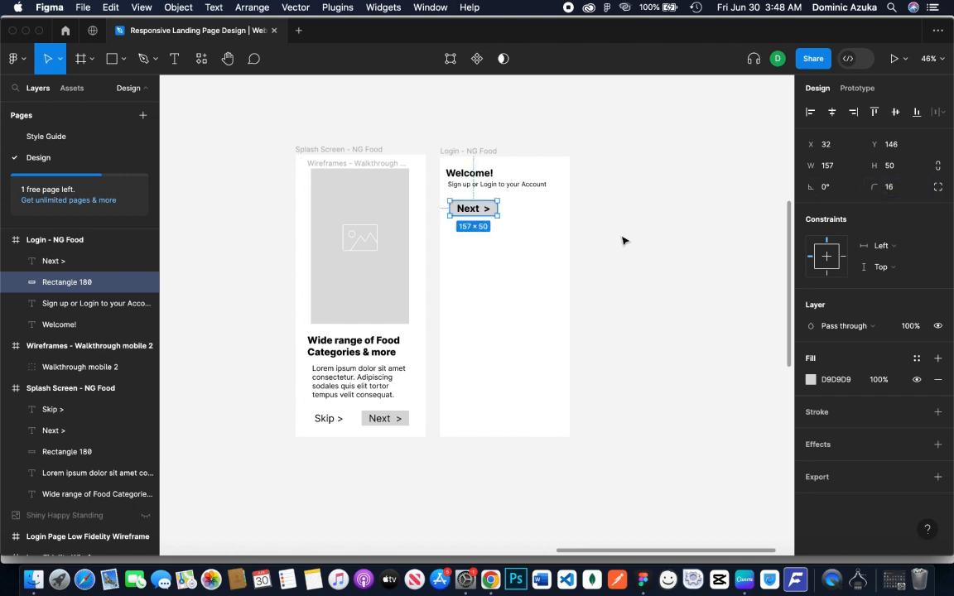
{"action": "left_click", "coordinate": [622, 238]}
Round the corners of the splash screen's Next button rectangle to match the login frame's button
{"action": "left_click", "coordinate": [399, 418]}
{"action": "left_click", "coordinate": [417, 414]}
{"action": "left_click", "coordinate": [407, 420]}
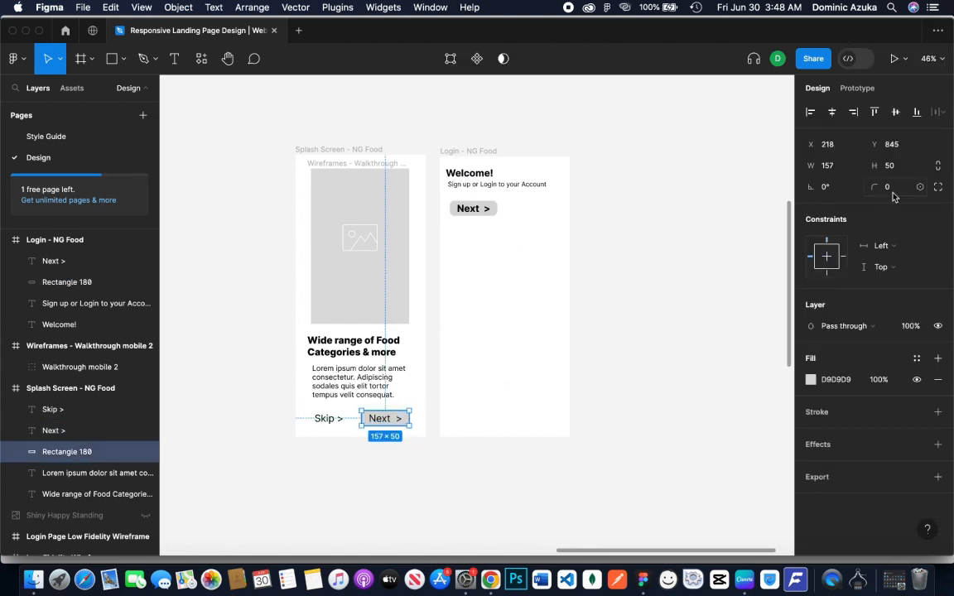
{"action": "left_click", "coordinate": [658, 292]}
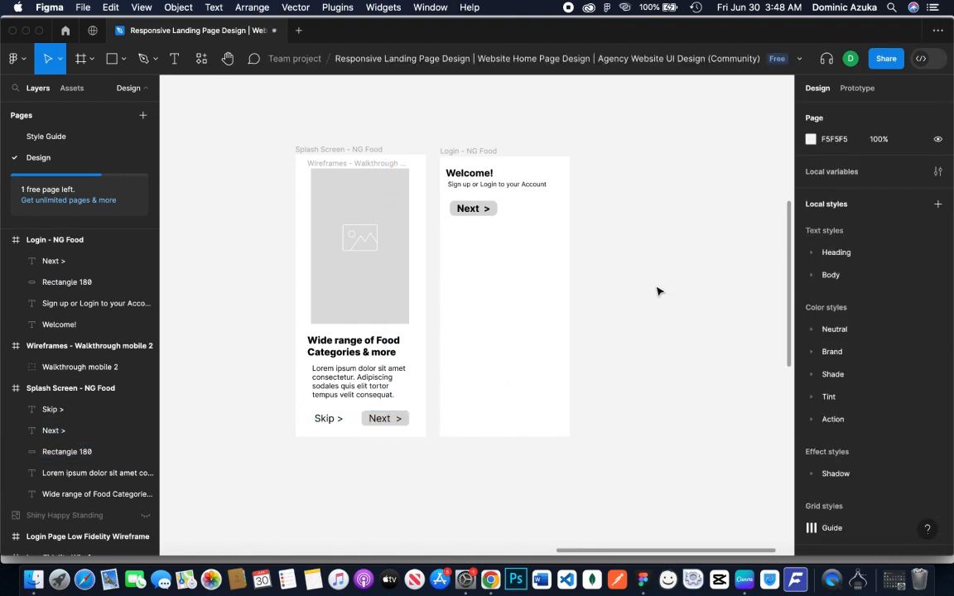
Duplicate the login frame's button and its label beside the original, with the rectangle copy at X 214, Y 146
{"action": "left_click", "coordinate": [489, 209]}
{"action": "left_click", "coordinate": [594, 211]}
{"action": "left_click", "coordinate": [491, 208]}
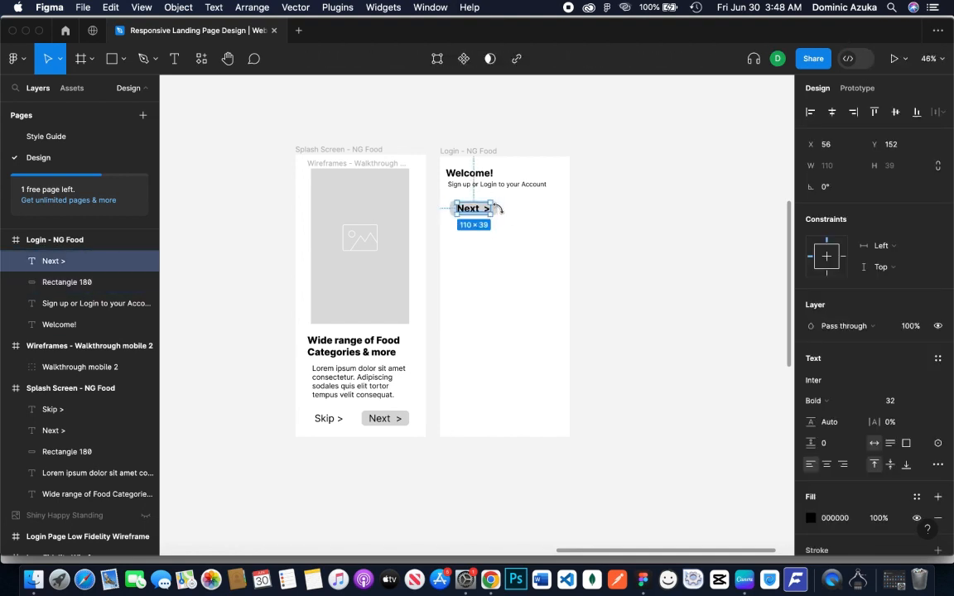
{"action": "left_click", "coordinate": [556, 205]}
{"action": "left_click", "coordinate": [494, 209]}
{"action": "left_click", "coordinate": [485, 210], "text": "shift"}
{"action": "left_click_drag", "start_coordinate": [485, 211], "coordinate": [539, 213]}
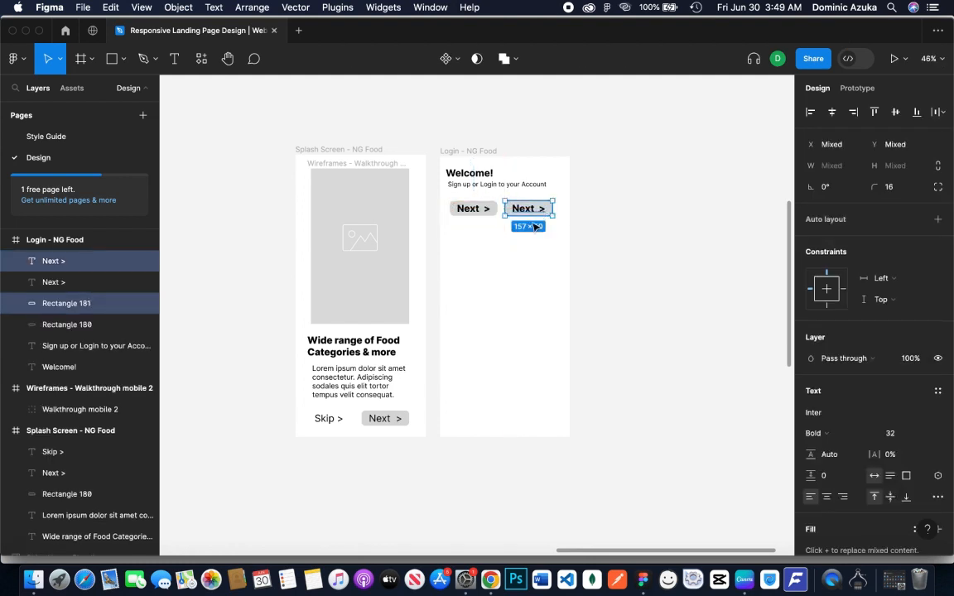
Relabel the duplicated button "Sign Up" and switch its text to Regular weight
{"action": "double_click", "coordinate": [523, 210]}
{"action": "type", "text": "Sign Up"}
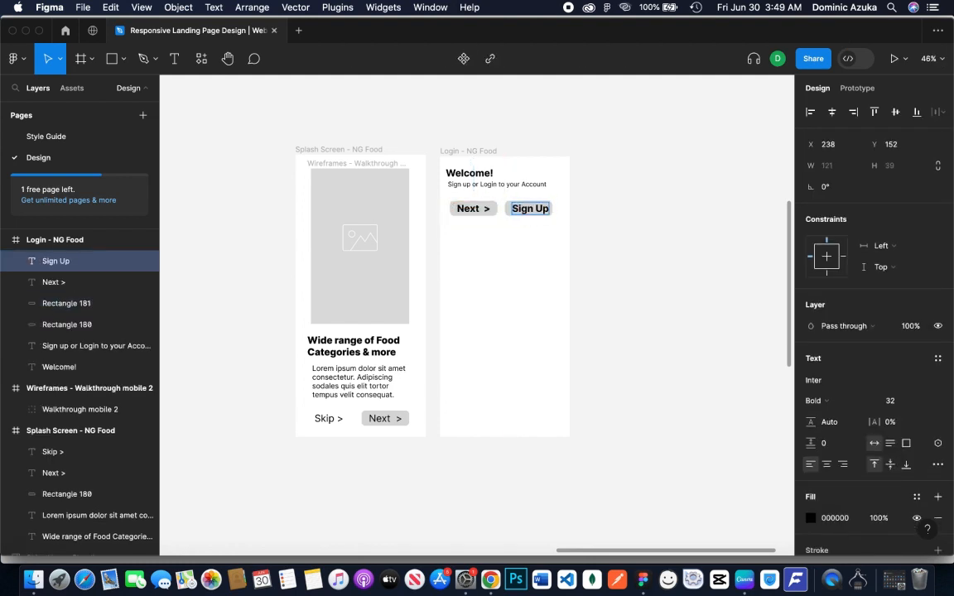
{"action": "key", "text": "Escape"}
{"action": "key", "text": "super+b"}
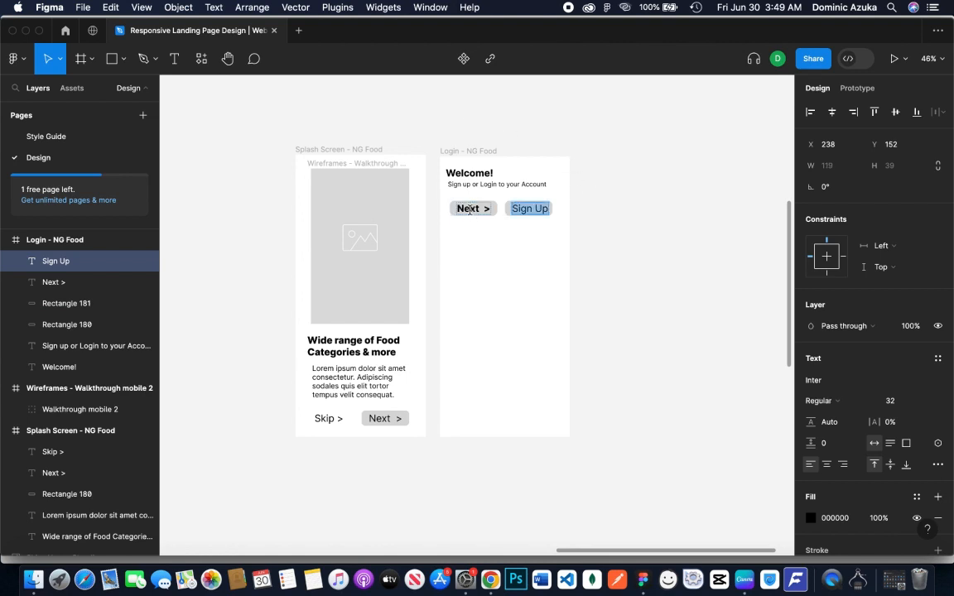
Relabel the original login frame button "Login" and center the text within its rectangle
{"action": "double_click", "coordinate": [474, 206]}
{"action": "type", "text": "Login"}
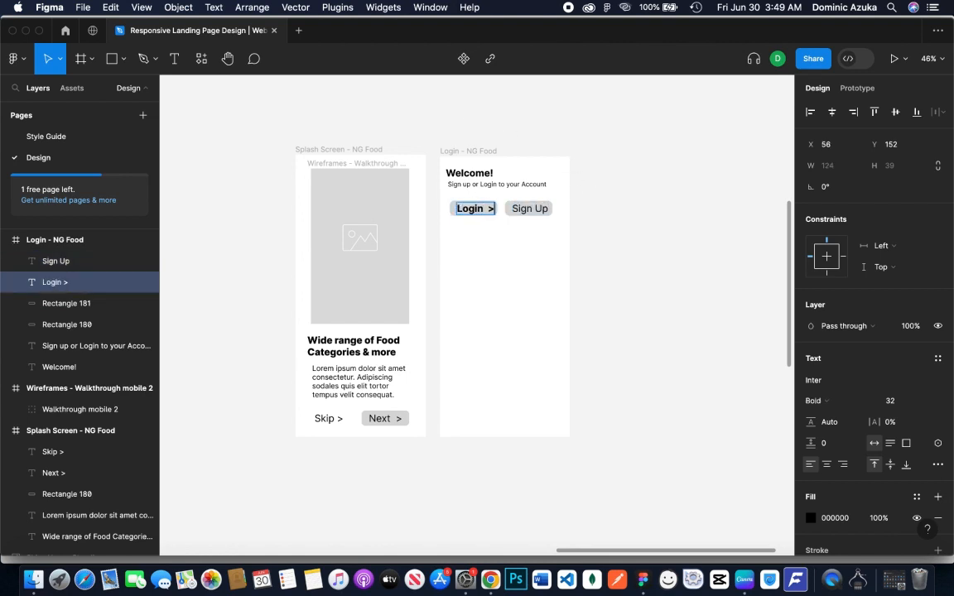
{"action": "key", "text": "BackSpace"}
{"action": "key", "text": "BackSpace"}
{"action": "left_click", "coordinate": [639, 251]}
{"action": "left_click", "coordinate": [469, 210]}
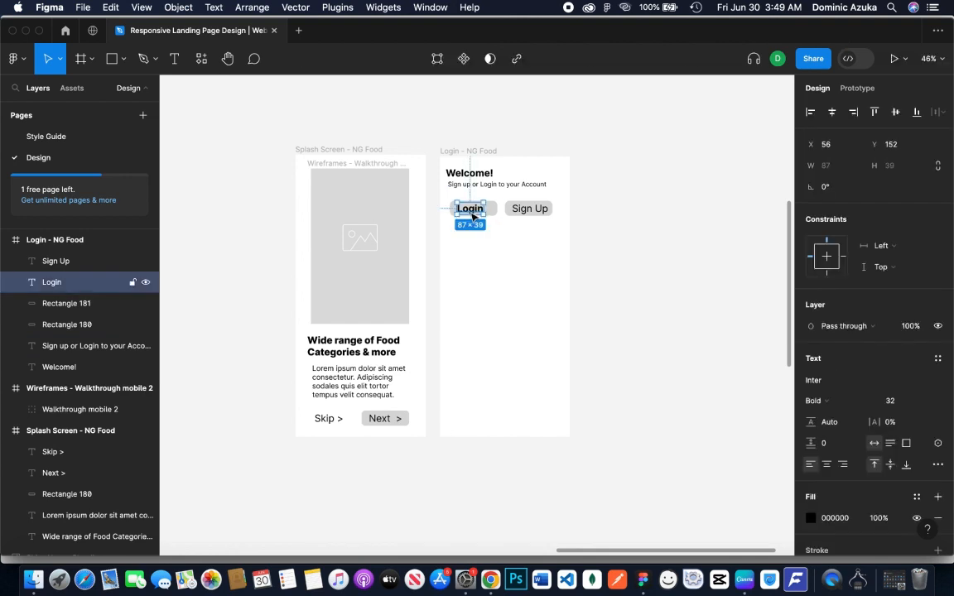
{"action": "left_click_drag", "start_coordinate": [469, 211], "coordinate": [477, 216]}
{"action": "left_click", "coordinate": [630, 206]}
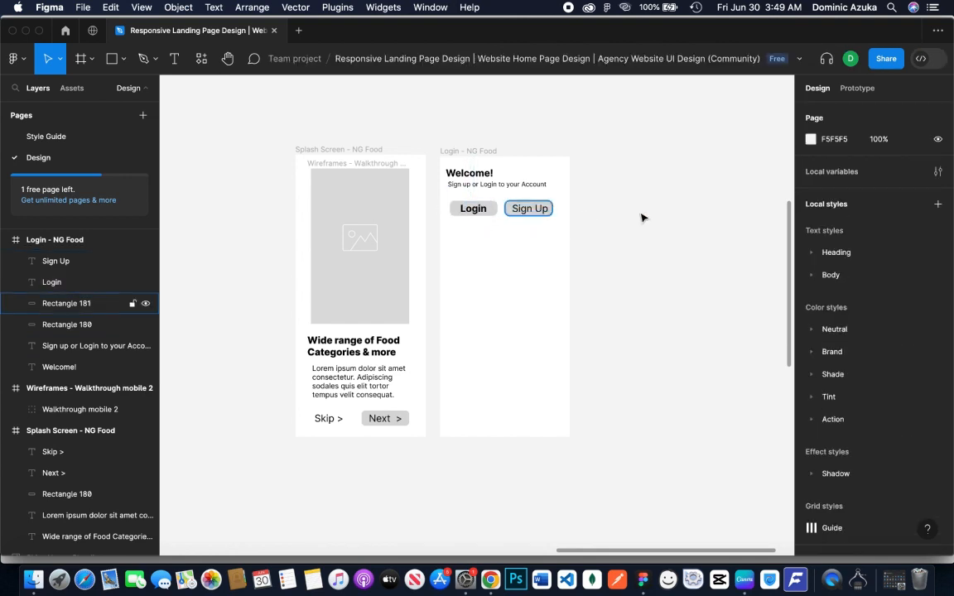
Reduce the fill opacity of the Sign Up button's rectangle to 38%
{"action": "left_click", "coordinate": [550, 214]}
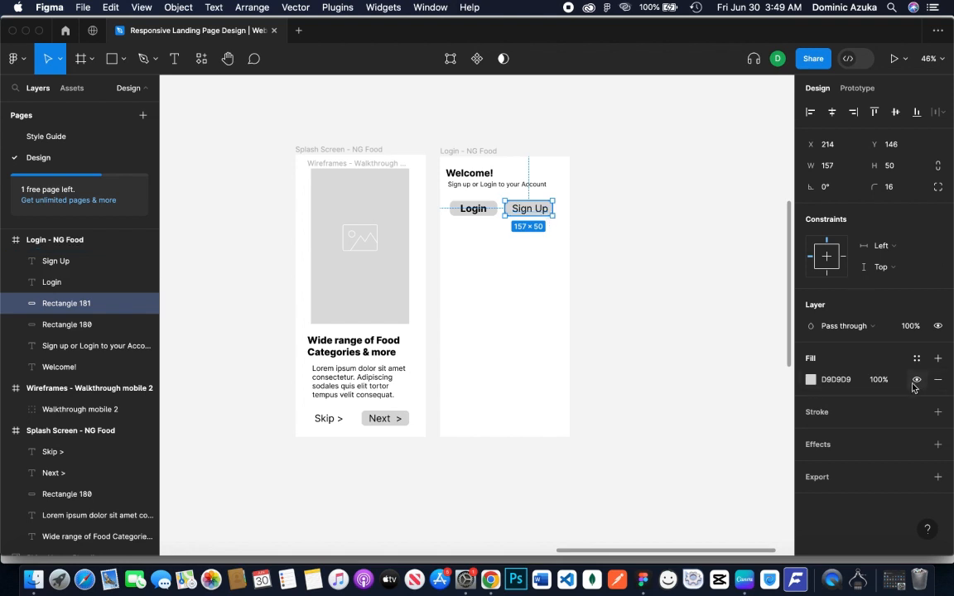
{"action": "left_click_drag", "start_coordinate": [865, 384], "coordinate": [760, 395]}
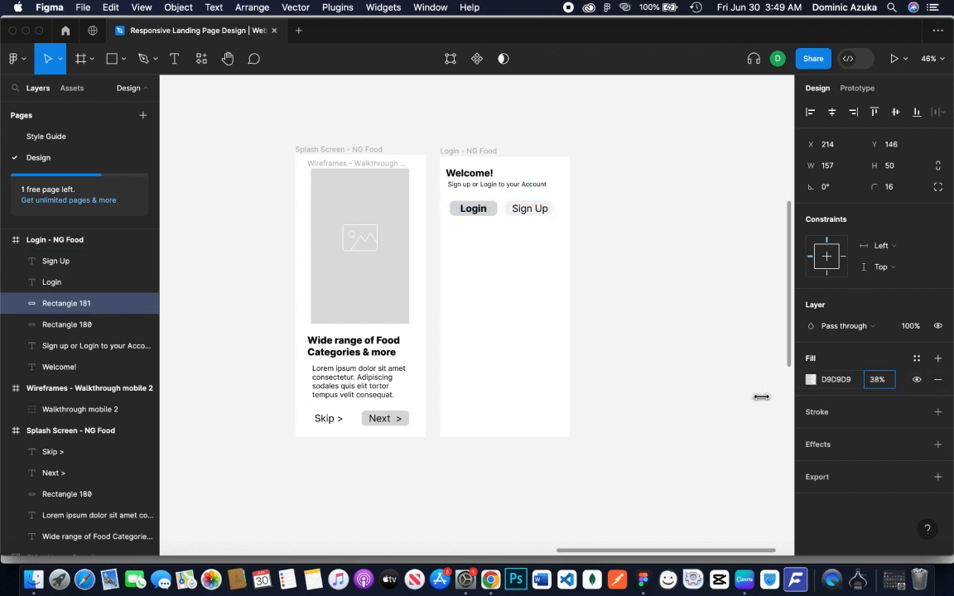
{"action": "left_click", "coordinate": [717, 293]}
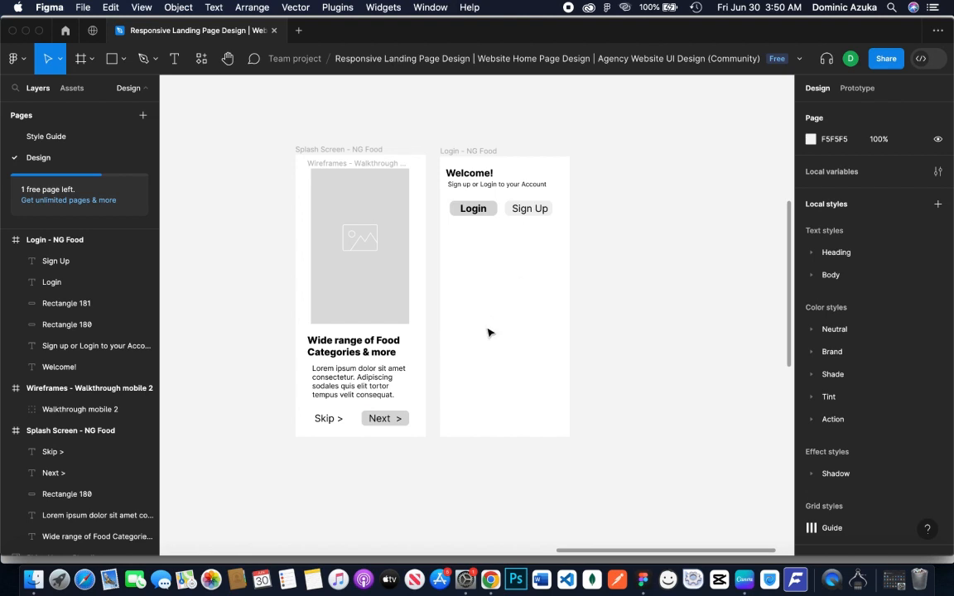
Add a bold "Email Address" label at font size 23 below the Login and Sign Up buttons
{"action": "key", "text": "r"}
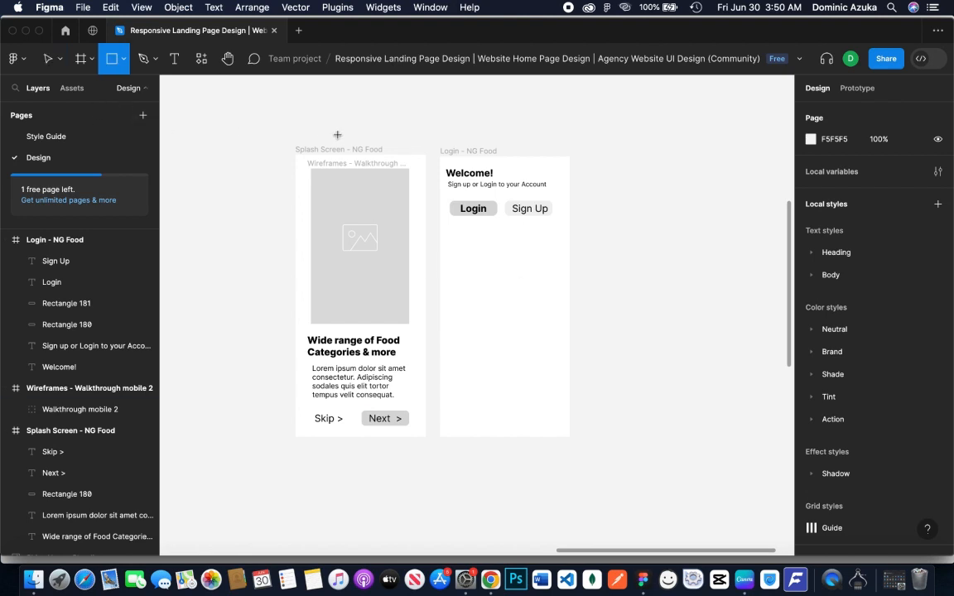
{"action": "key", "text": "t"}
{"action": "left_click", "coordinate": [454, 245]}
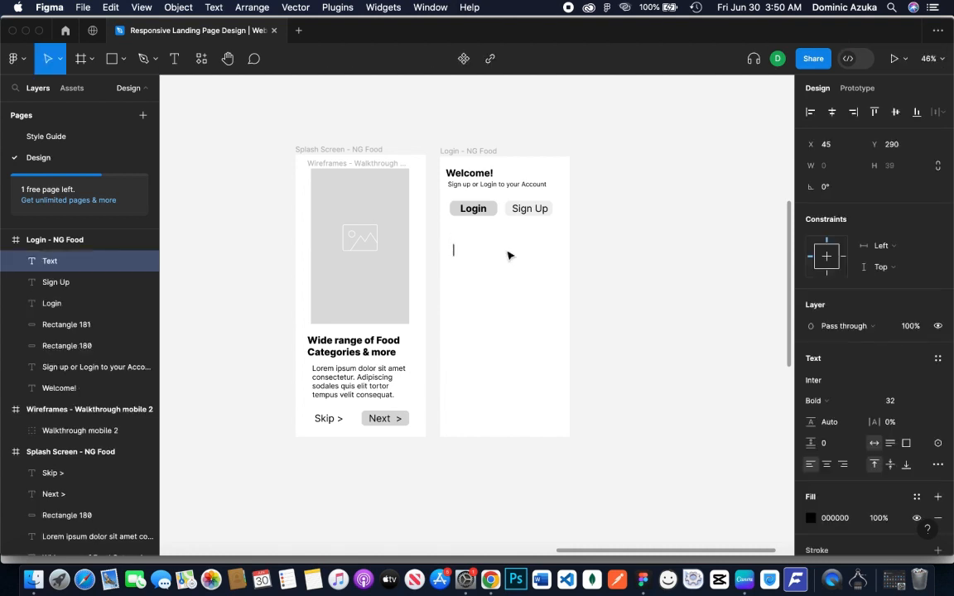
{"action": "type", "text": "Email Address"}
{"action": "key", "text": "Escape"}
{"action": "key", "text": "super+shift+comma"}
{"action": "key", "text": "super+shift+comma"}
{"action": "key", "text": "super+shift+comma"}
{"action": "key", "text": "super+shift+comma"}
{"action": "key", "text": "super+shift+comma"}
{"action": "key", "text": "super+shift+comma"}
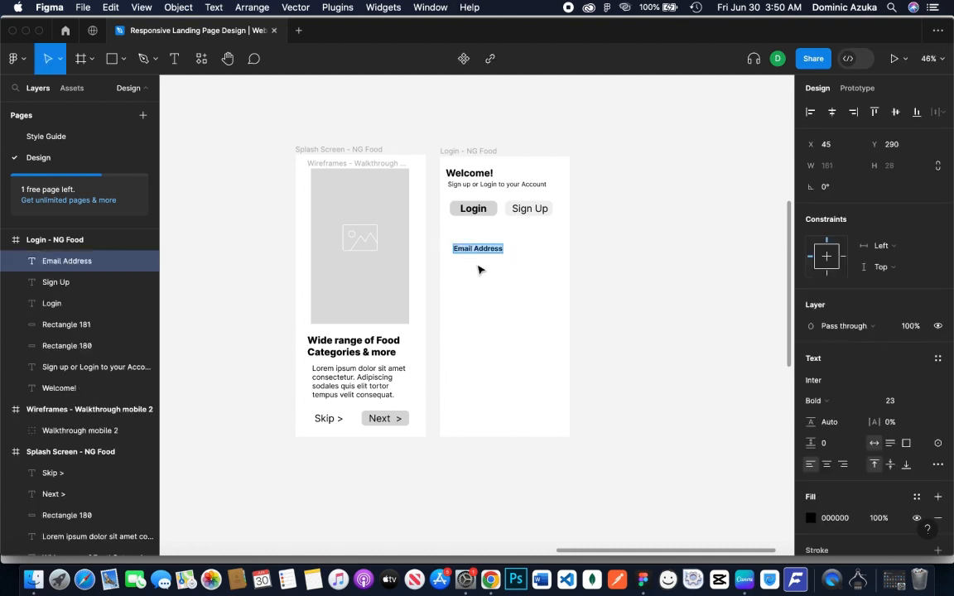
{"action": "left_click", "coordinate": [575, 258]}
Align the Email Address label with the Login button's left edge, at X 32, Y 274
{"action": "left_click", "coordinate": [500, 256]}
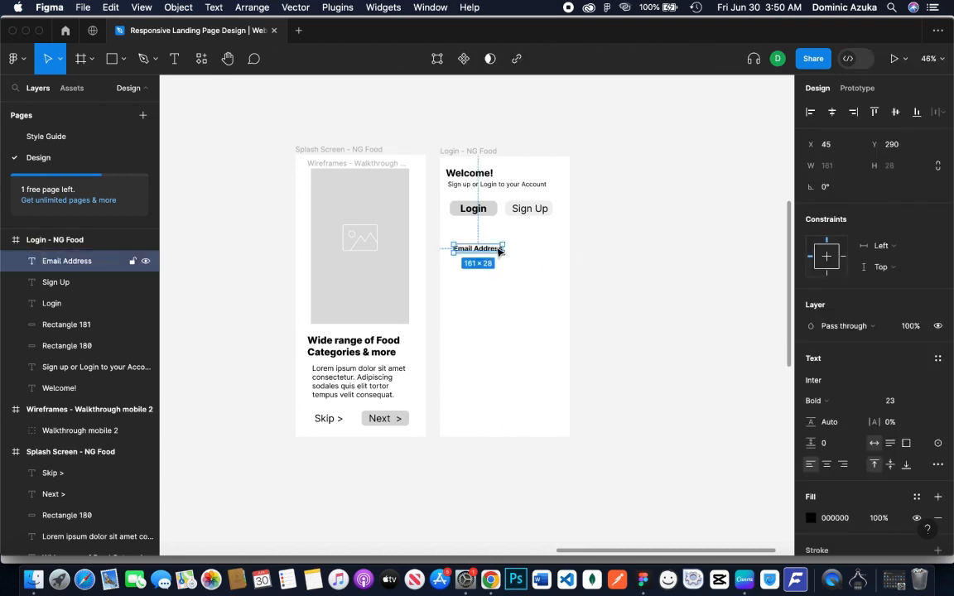
{"action": "left_click_drag", "start_coordinate": [499, 252], "coordinate": [497, 255]}
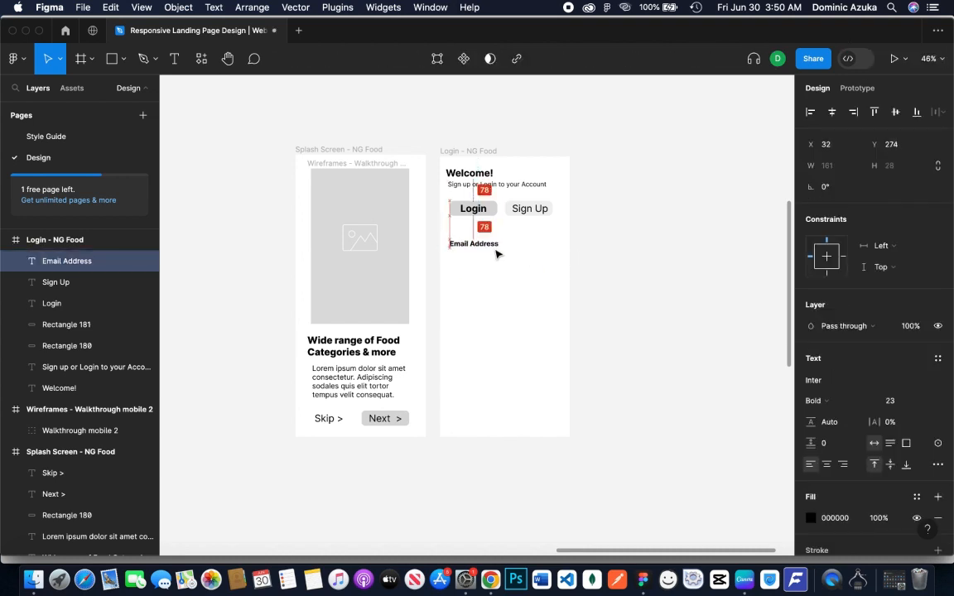
{"action": "left_click", "coordinate": [676, 240]}
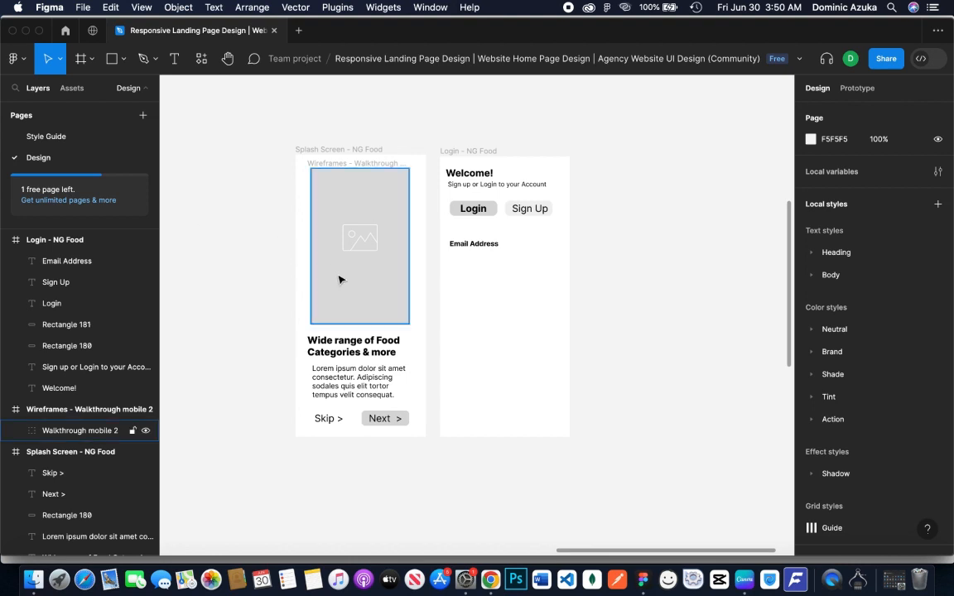
Draw a 339 × 71 input field rectangle below the Email Address label and set its corner radius to 12
{"action": "key", "text": "r"}
{"action": "left_click_drag", "start_coordinate": [449, 252], "coordinate": [552, 279]}
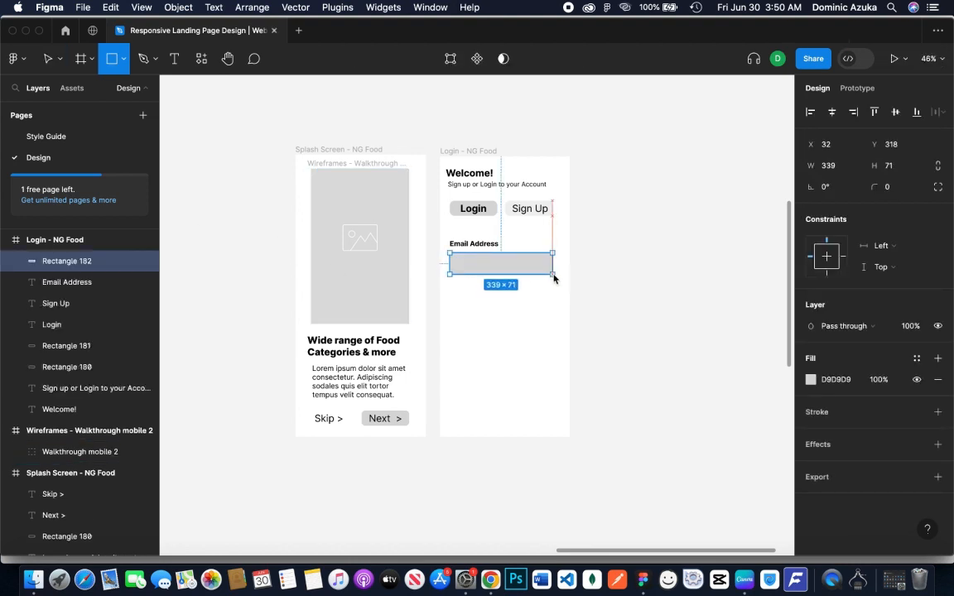
{"action": "left_click", "coordinate": [891, 189]}
{"action": "type", "text": "12"}
{"action": "left_click", "coordinate": [590, 287]}
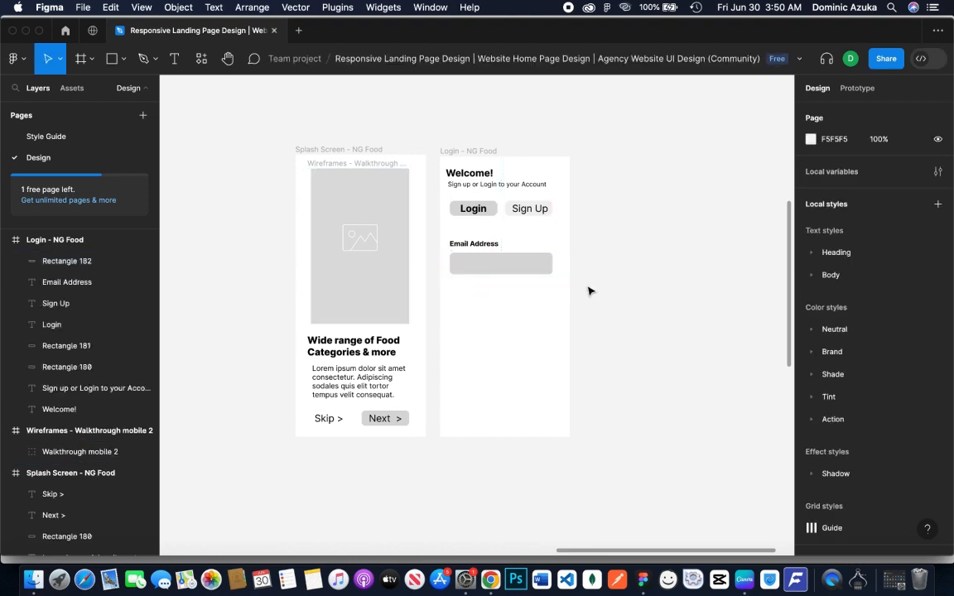
Lighten the email field rectangle by lowering its fill opacity to resemble the Sign Up button
{"action": "left_click", "coordinate": [520, 272]}
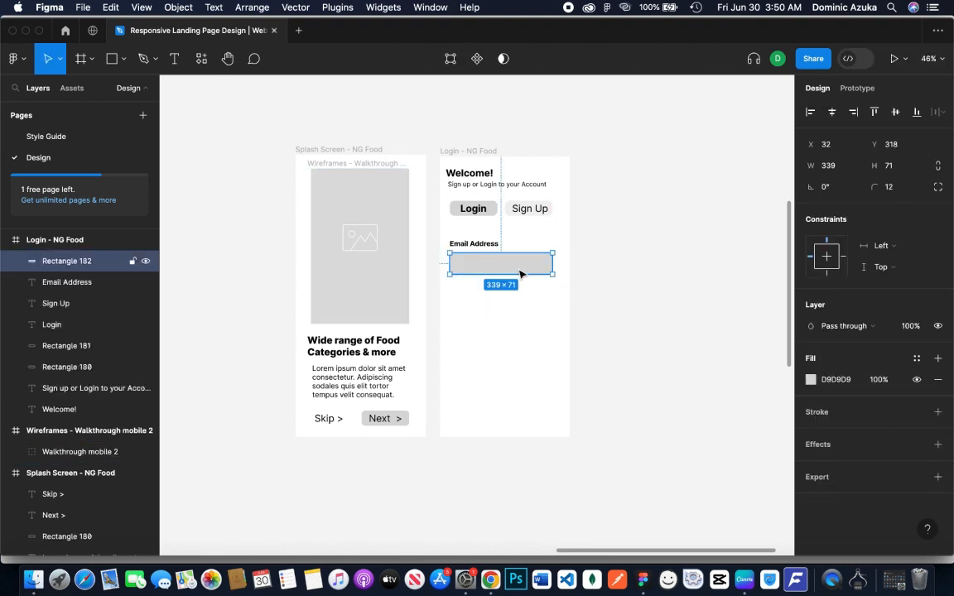
{"action": "left_click", "coordinate": [864, 381]}
{"action": "left_click_drag", "start_coordinate": [865, 380], "coordinate": [763, 409]}
{"action": "left_click", "coordinate": [622, 345]}
Add the placeholder "Enter your email" in Regular weight and place it inside the email field at X 67, Y 339
{"action": "key", "text": "t"}
{"action": "left_click", "coordinate": [488, 316]}
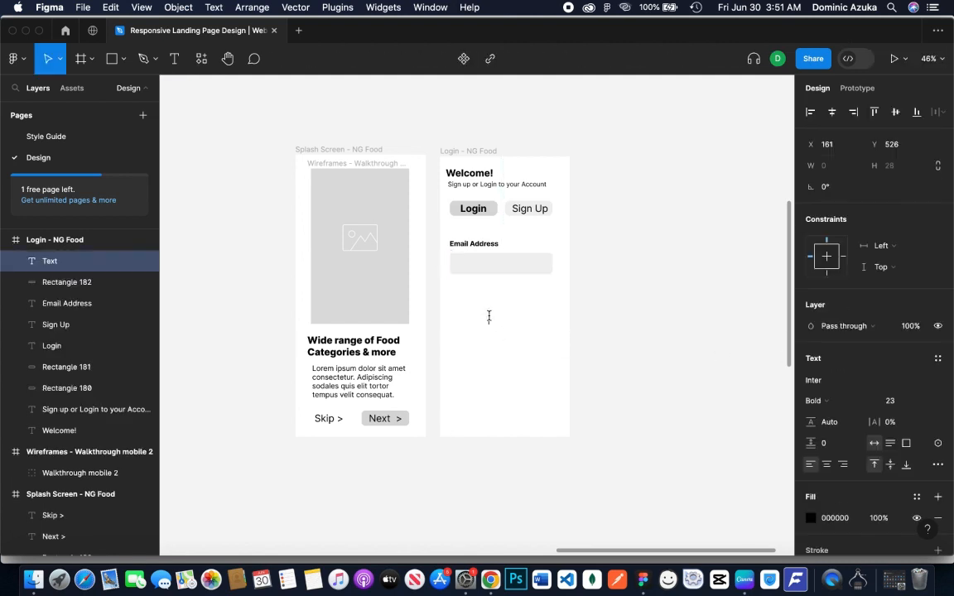
{"action": "type", "text": "Enter your email"}
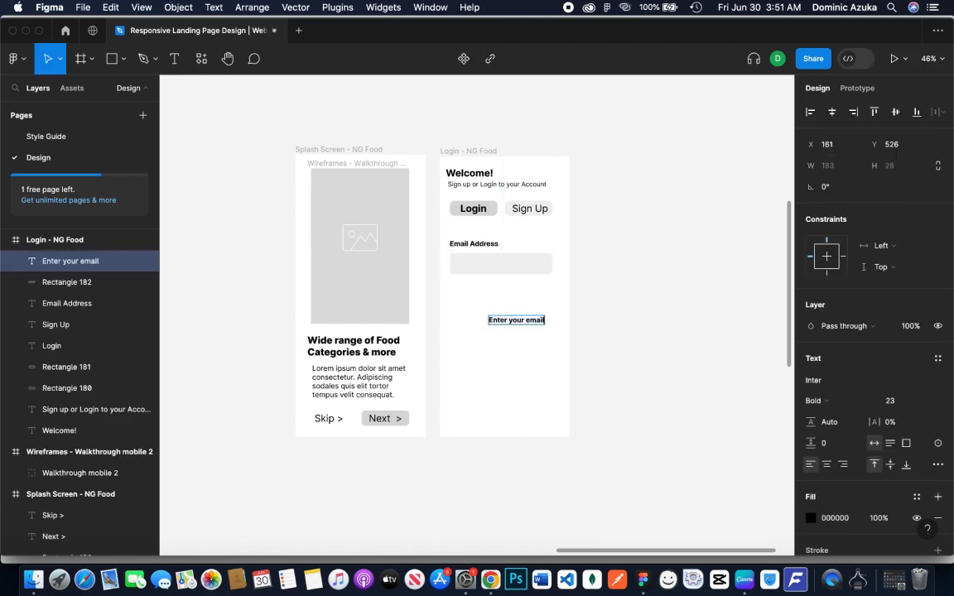
{"action": "key", "text": "ctrl+a"}
{"action": "key", "text": "ctrl+b"}
{"action": "key", "text": "Escape"}
{"action": "left_click_drag", "start_coordinate": [527, 323], "coordinate": [498, 266]}
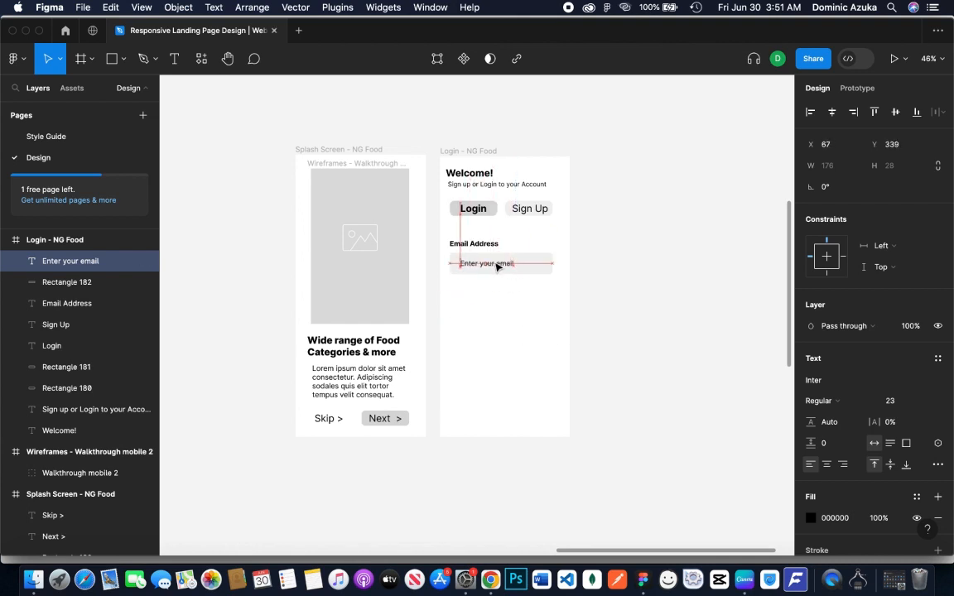
{"action": "left_click", "coordinate": [632, 321]}
{"action": "left_click", "coordinate": [489, 264]}
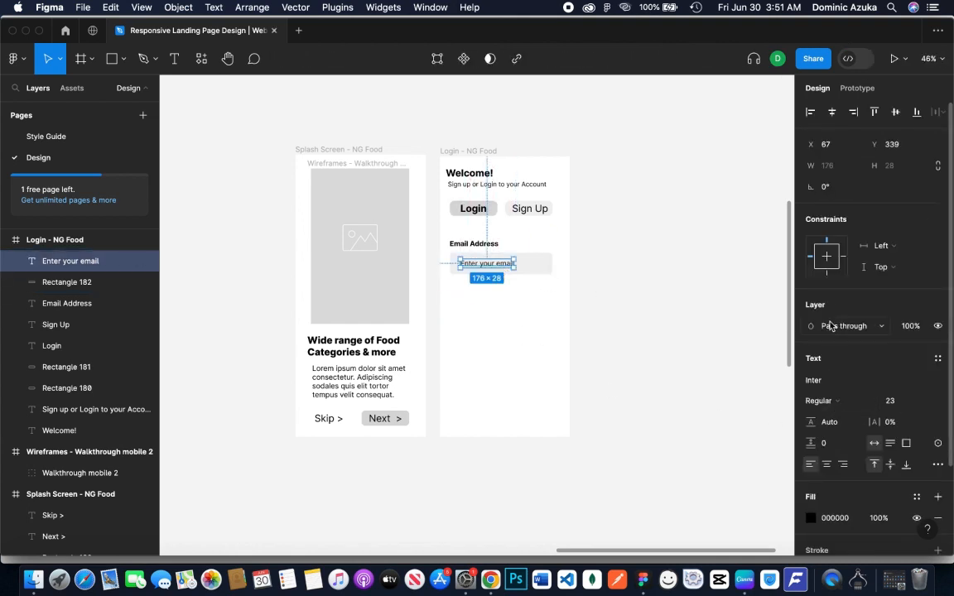
{"action": "left_click", "coordinate": [845, 325]}
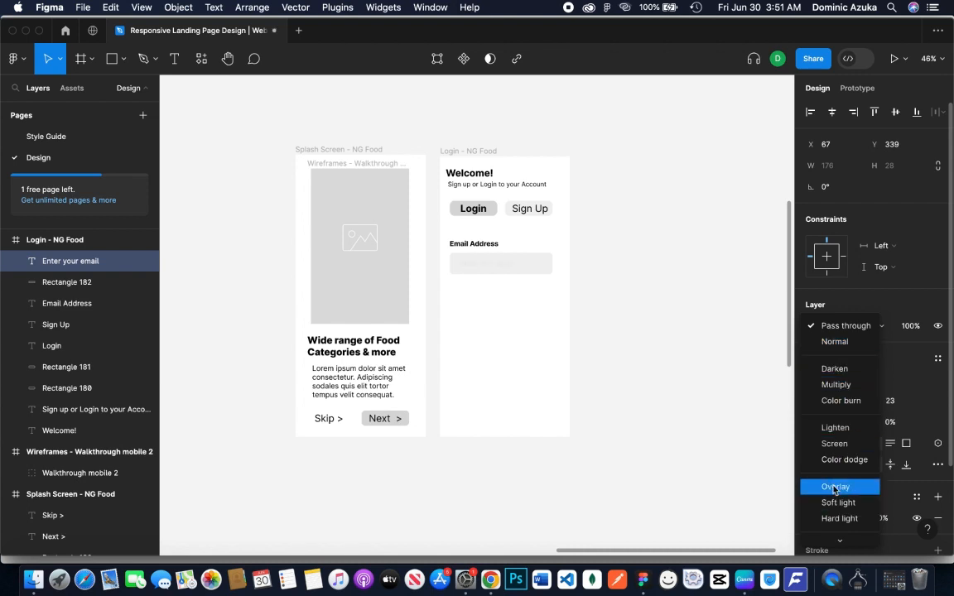
{"action": "scroll", "coordinate": [833, 474], "scroll_direction": "down", "scroll_amount": 2}
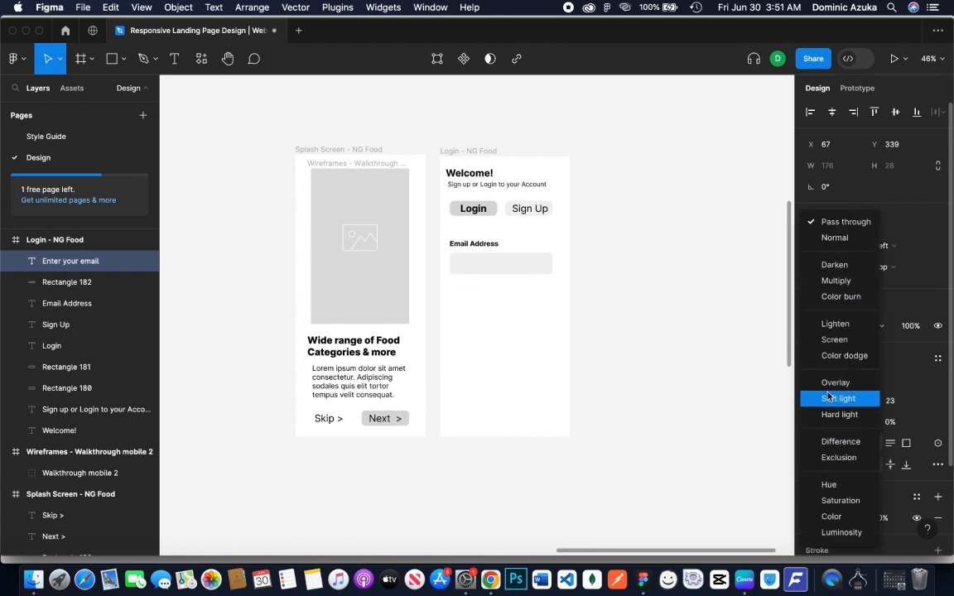
{"action": "left_click", "coordinate": [696, 392]}
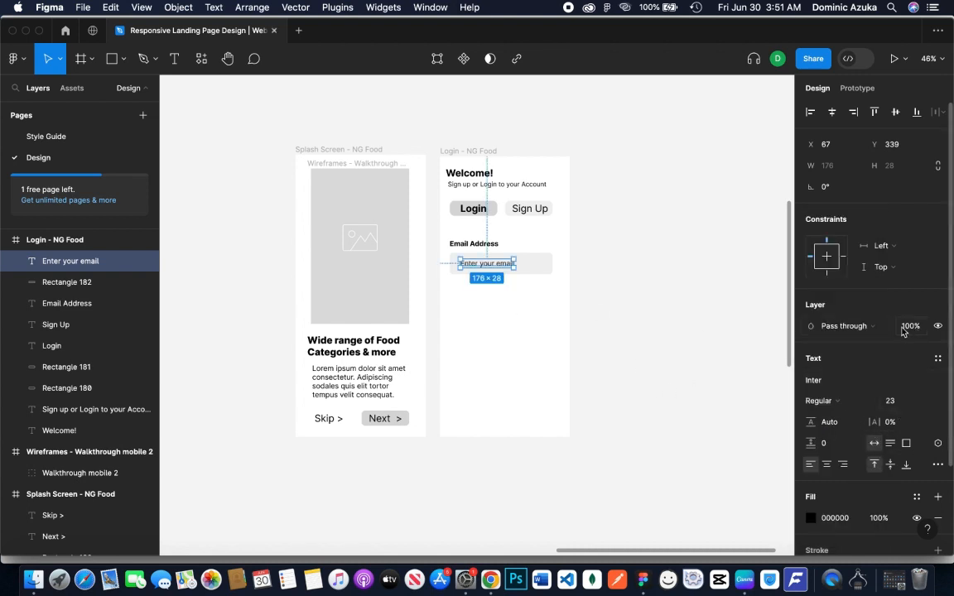
Lower the "Enter your email" placeholder's layer opacity to 34%
{"action": "left_click_drag", "start_coordinate": [895, 326], "coordinate": [787, 335]}
{"action": "left_click", "coordinate": [611, 320]}
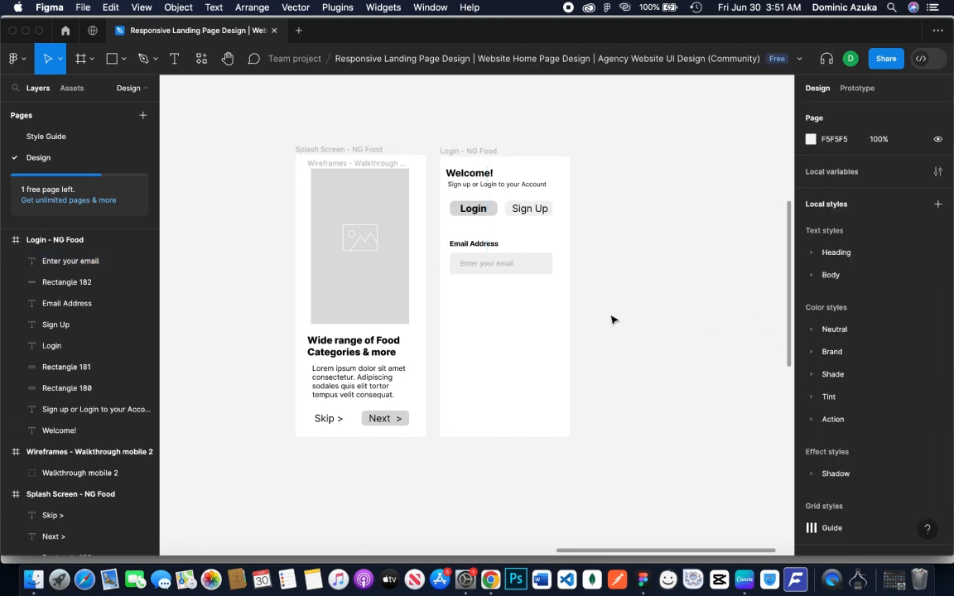
Duplicate the email label, field and placeholder directly below the originals and change the copied label to "Password"
{"action": "left_click_drag", "start_coordinate": [444, 237], "coordinate": [588, 266]}
{"action": "left_click_drag", "start_coordinate": [509, 269], "coordinate": [520, 320]}
{"action": "double_click", "coordinate": [478, 292]}
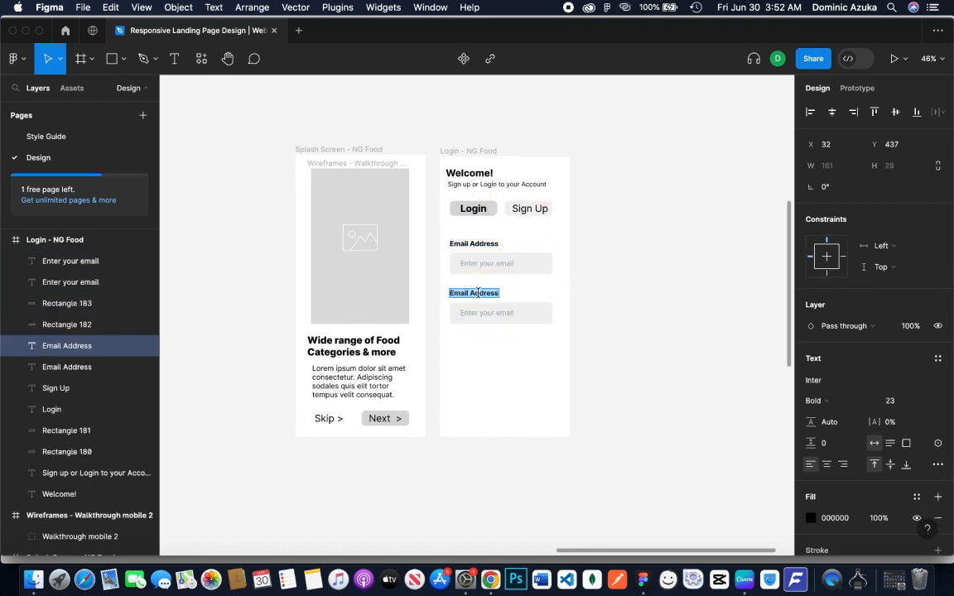
{"action": "type", "text": "Password"}
Change the placeholder inside the Password field to "Enter your password"
{"action": "left_click", "coordinate": [517, 316]}
{"action": "double_click", "coordinate": [506, 312]}
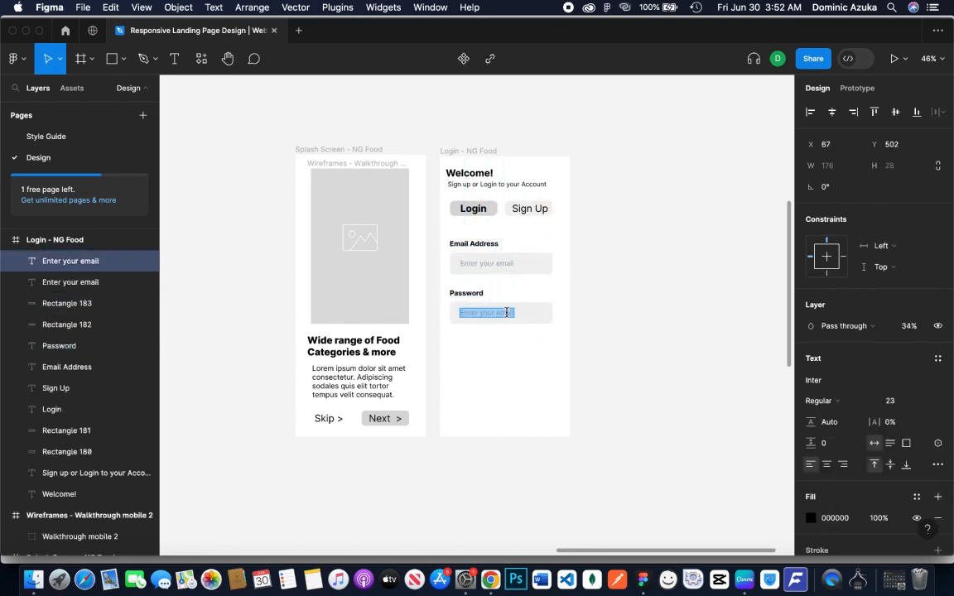
{"action": "left_click", "coordinate": [514, 311]}
{"action": "key", "text": "BackSpace"}
{"action": "key", "text": "BackSpace"}
{"action": "key", "text": "BackSpace"}
{"action": "key", "text": "BackSpace"}
{"action": "key", "text": "BackSpace"}
{"action": "type", "text": "password"}
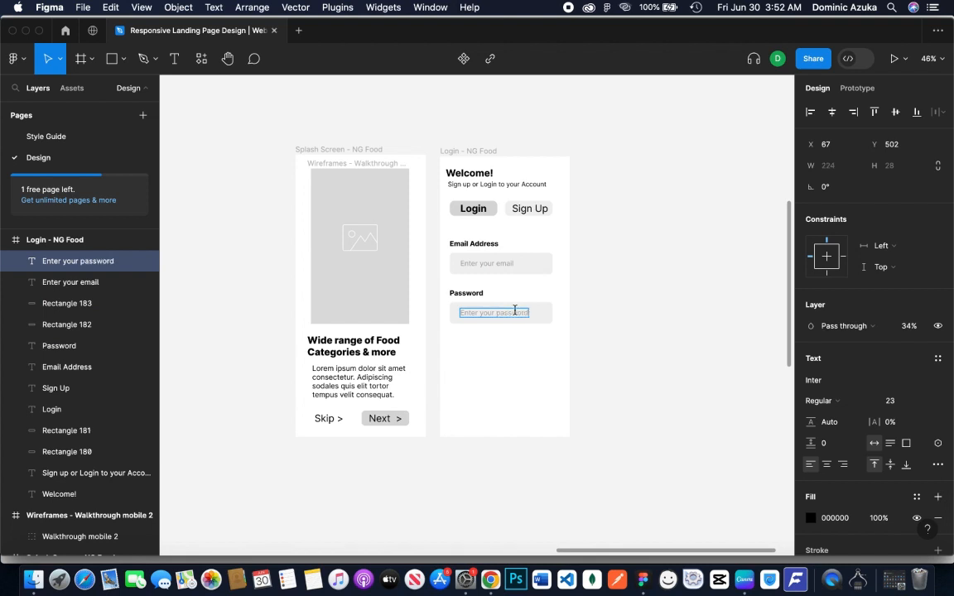
{"action": "key", "text": "Escape"}
{"action": "scroll", "coordinate": [644, 374], "scroll_direction": "up", "scroll_amount": 2}
{"action": "left_click", "coordinate": [672, 357]}
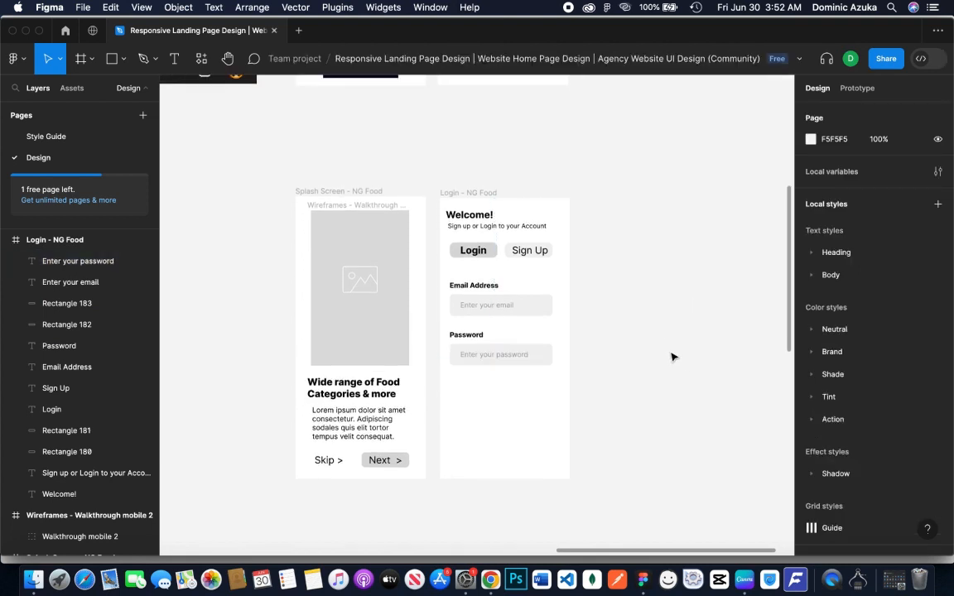
Duplicate the "Enter your password" text to just below the Password field at X 147, Y 589, and set its opacity to 100%
{"action": "left_click", "coordinate": [500, 356]}
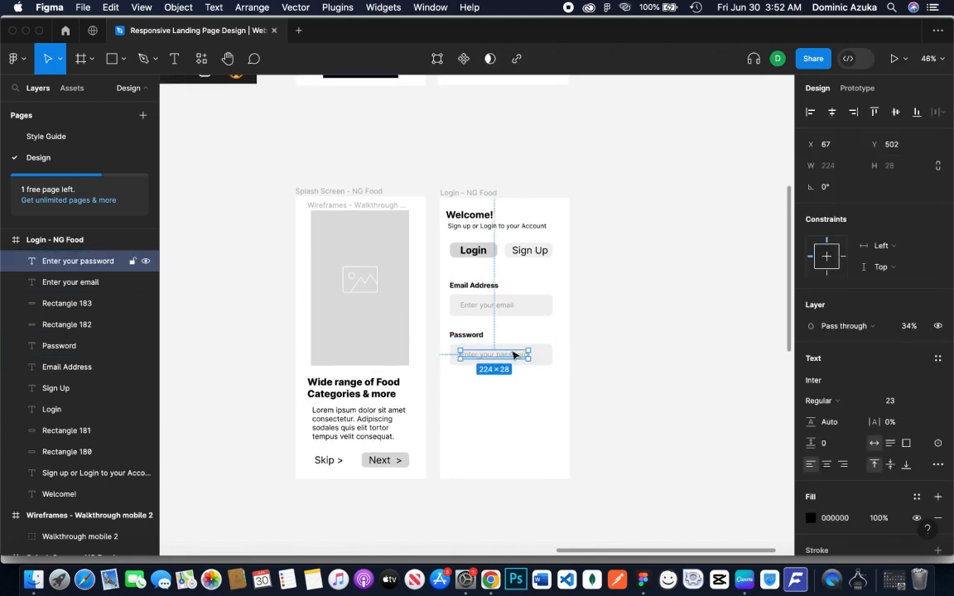
{"action": "left_click_drag", "start_coordinate": [513, 355], "coordinate": [539, 383]}
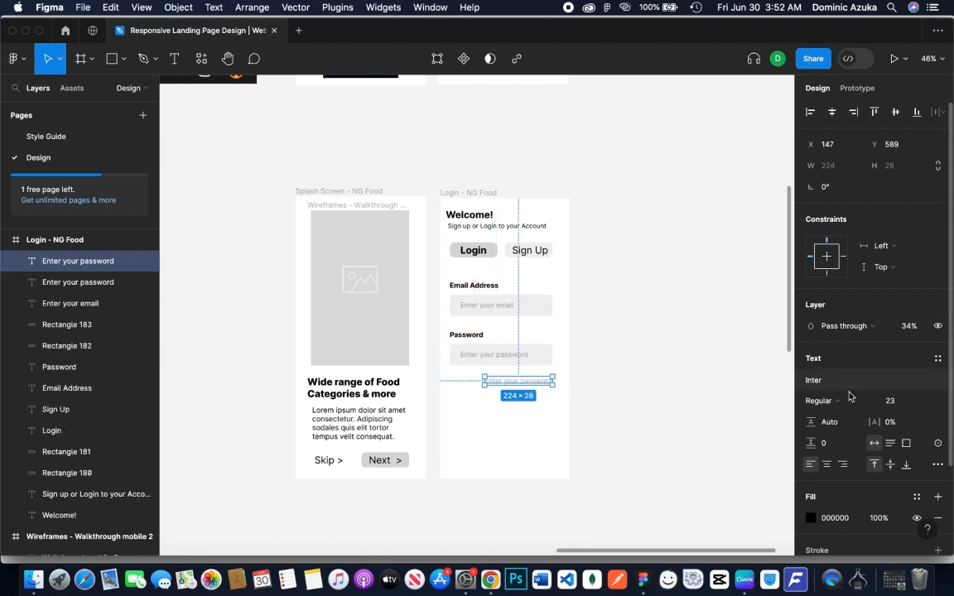
{"action": "left_click", "coordinate": [908, 325]}
{"action": "type", "text": "100"}
{"action": "key", "text": "Return"}
Change the copied text below the Password field to "Forgot password?"
{"action": "double_click", "coordinate": [514, 379]}
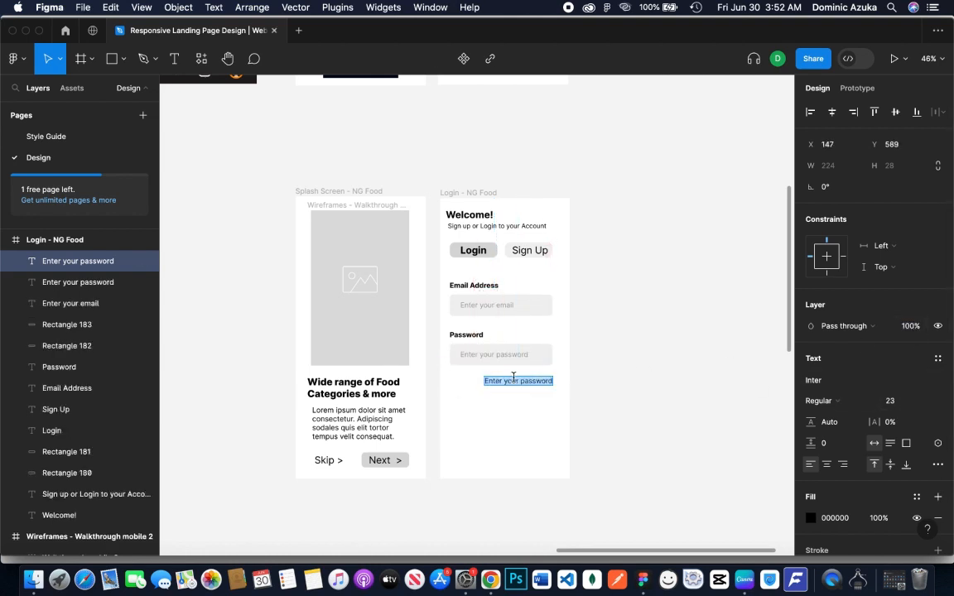
{"action": "type", "text": "Forgot your password?"}
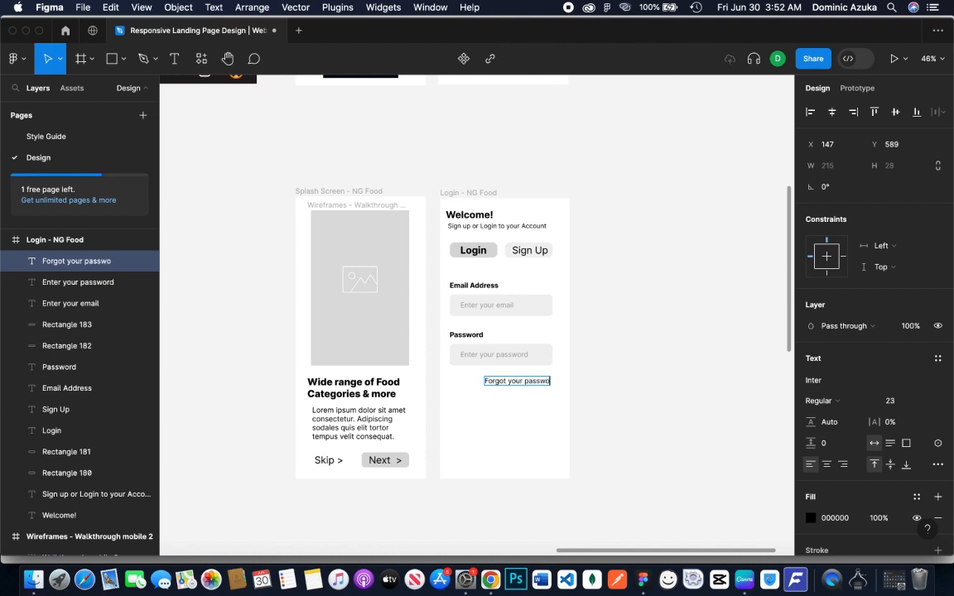
{"action": "double_click", "coordinate": [514, 381]}
{"action": "key", "text": "BackSpace"}
{"action": "key", "text": "BackSpace"}
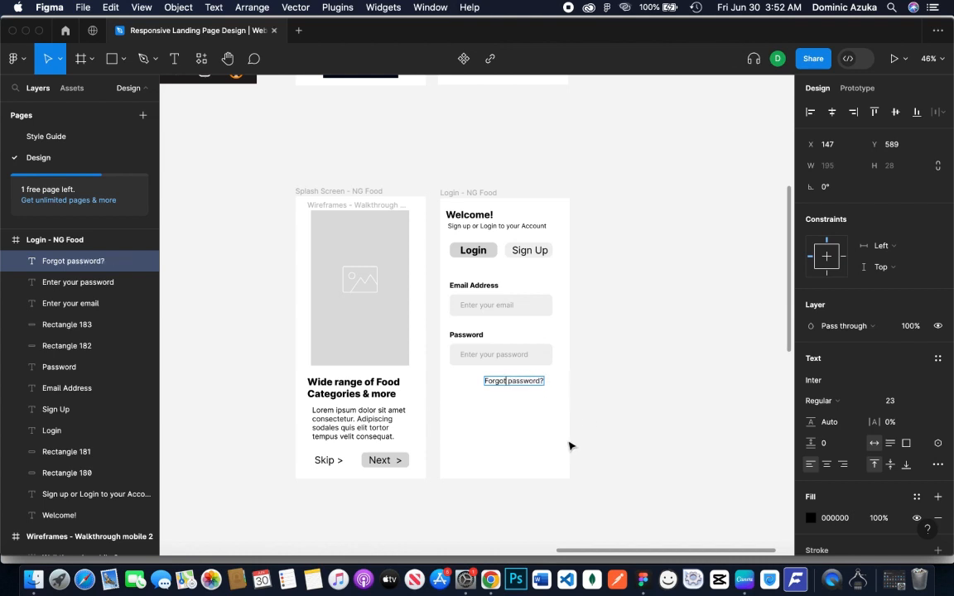
Underline the "Forgot password?" text and align it with the Password field's right edge
{"action": "key", "text": "super+a"}
{"action": "scroll", "coordinate": [908, 464], "scroll_direction": "down", "scroll_amount": 3}
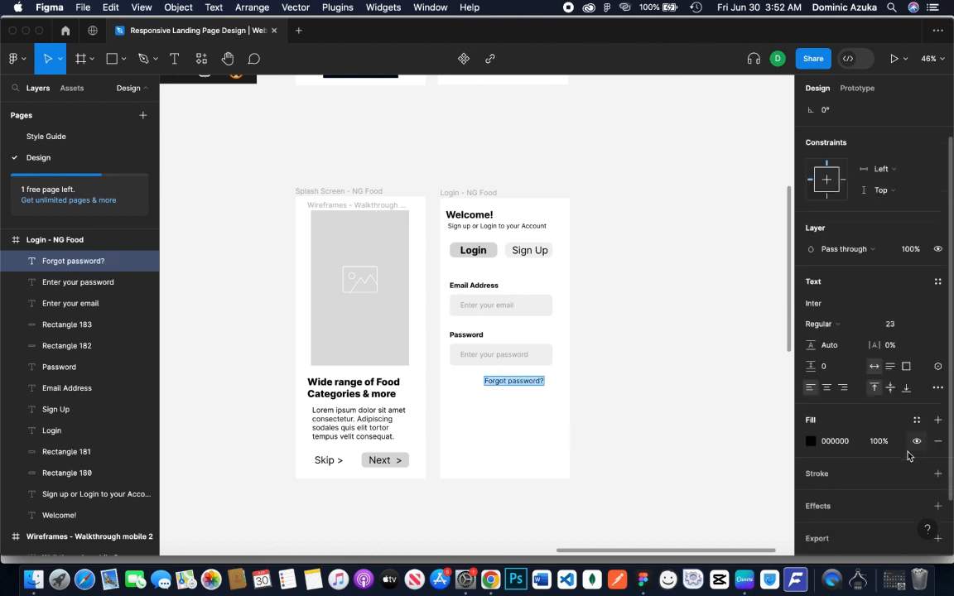
{"action": "left_click", "coordinate": [937, 354]}
{"action": "left_click", "coordinate": [762, 338]}
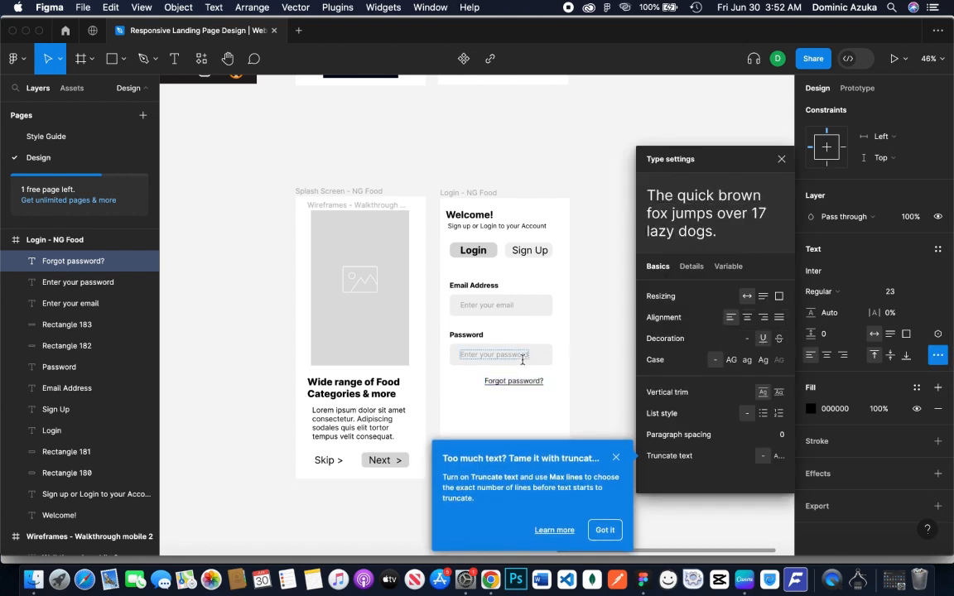
{"action": "left_click", "coordinate": [532, 396]}
{"action": "left_click_drag", "start_coordinate": [525, 385], "coordinate": [534, 388]}
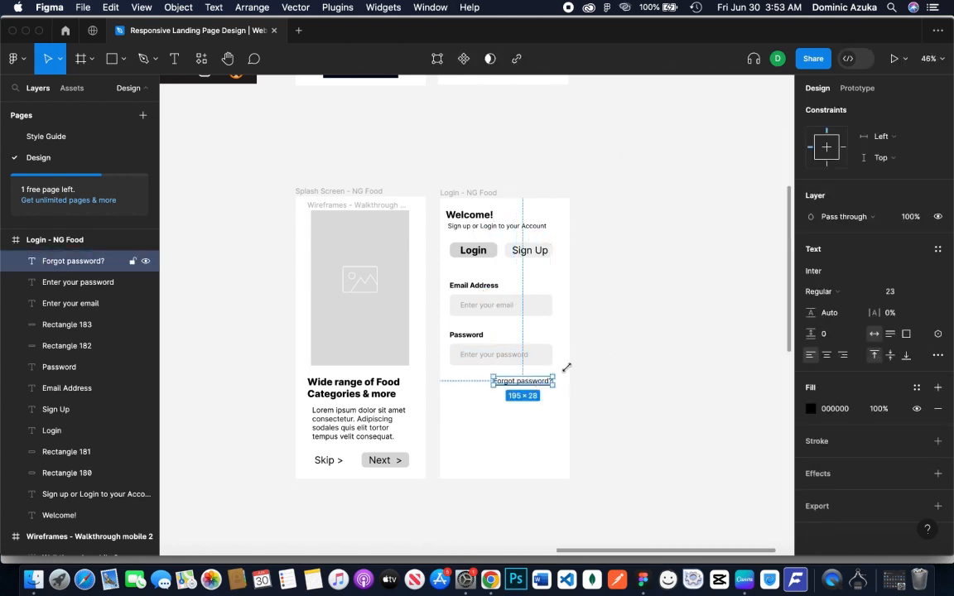
{"action": "left_click", "coordinate": [643, 331]}
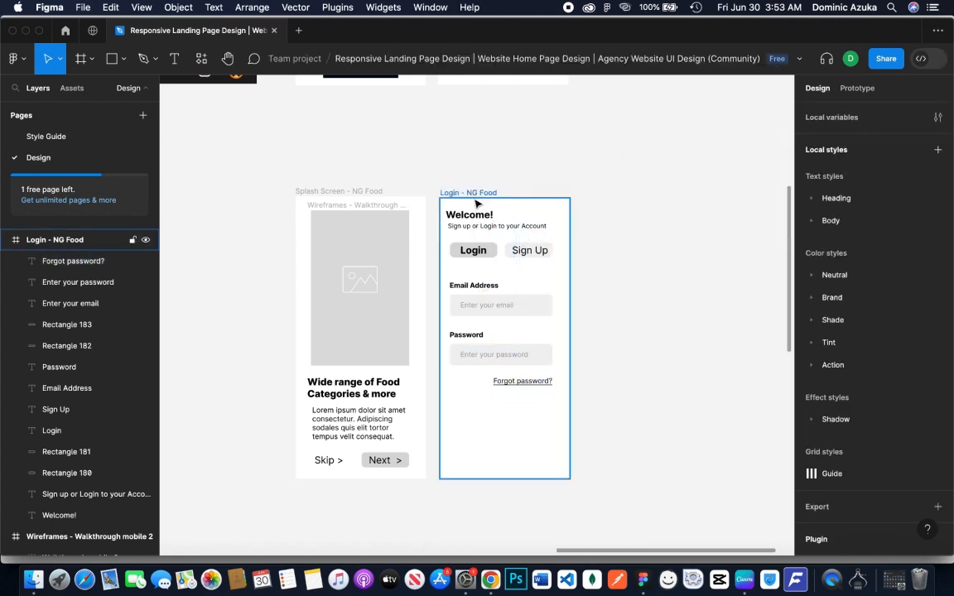
Add a text copy reading "Or Login Using" below the "Forgot password?" link, aligned with the Password field's left edge
{"action": "left_click_drag", "start_coordinate": [527, 383], "coordinate": [483, 407]}
{"action": "double_click", "coordinate": [483, 403]}
{"action": "type", "text": "Or login us"}
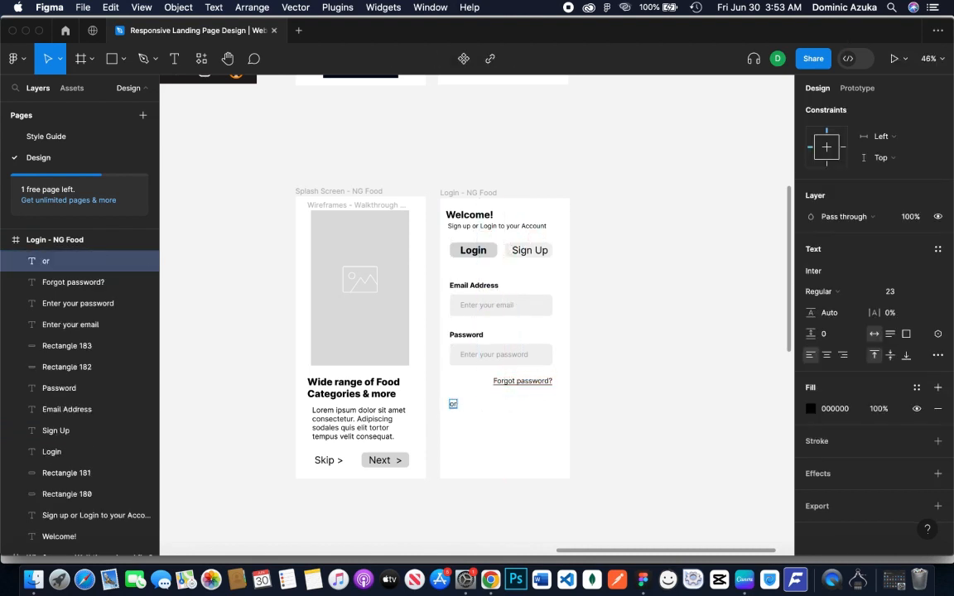
{"action": "type", "text": "ing"}
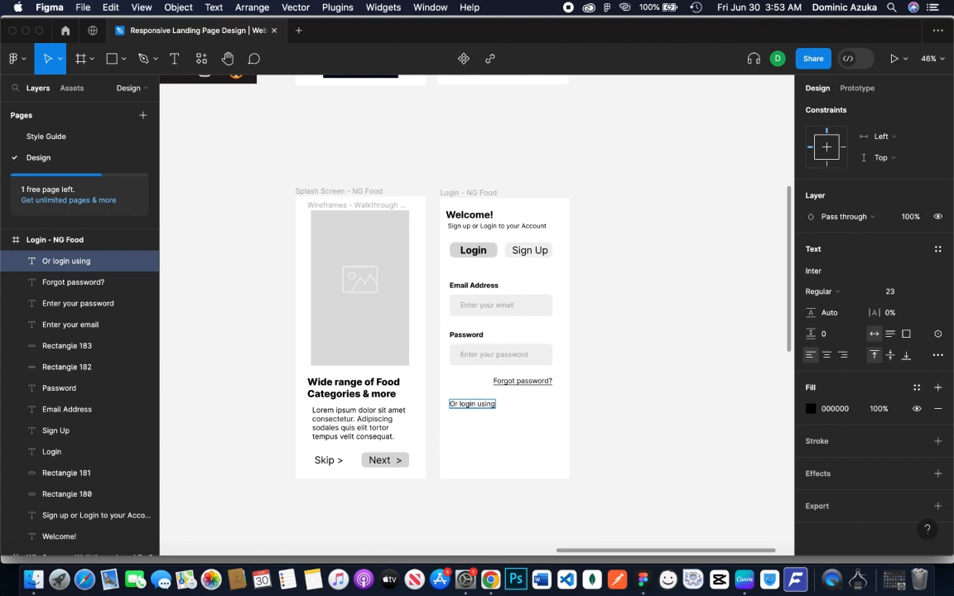
{"action": "key", "text": "BackSpace"}
{"action": "type", "text": "U"}
{"action": "key", "text": "BackSpace"}
{"action": "type", "text": "L"}
{"action": "key", "text": "super+a"}
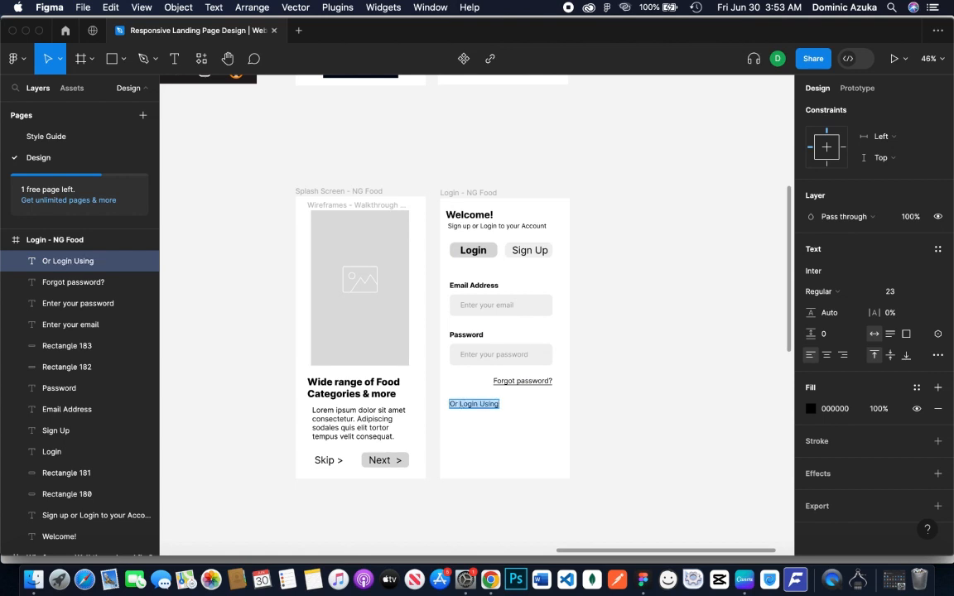
{"action": "key", "text": "Escape"}
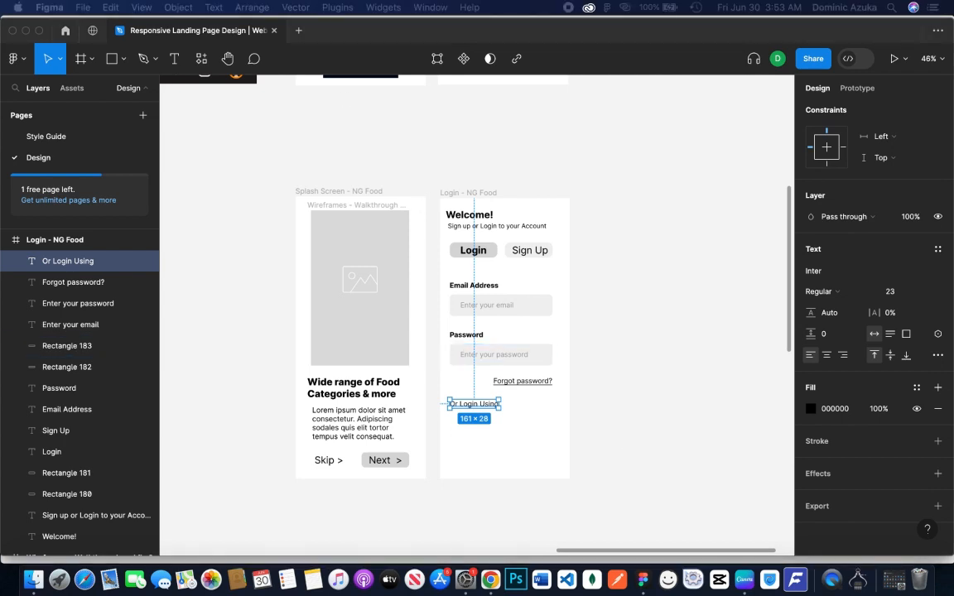
{"action": "right_click", "coordinate": [610, 250]}
{"action": "mouse_move", "coordinate": [662, 365]}
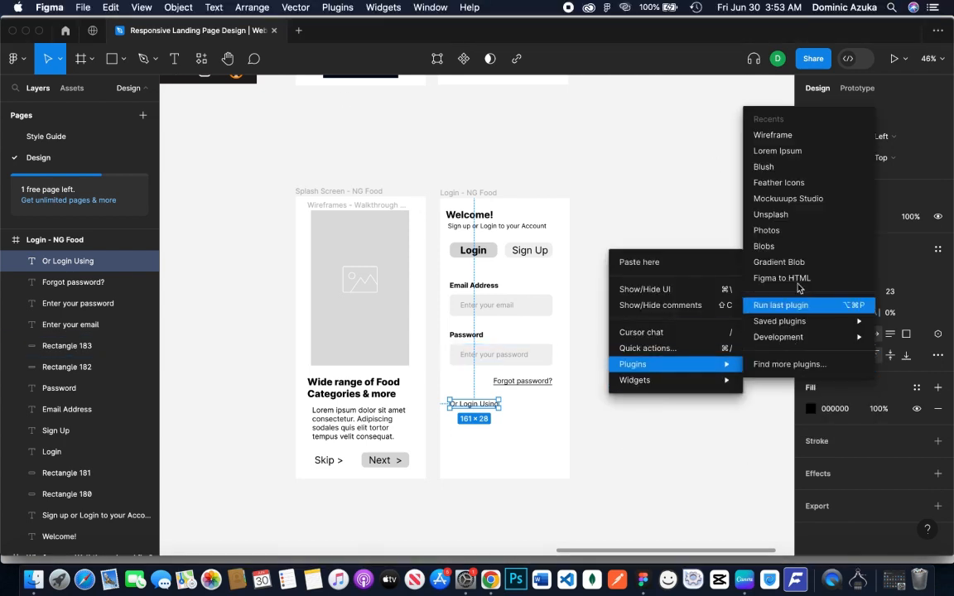
{"action": "left_click", "coordinate": [787, 199]}
{"action": "right_click", "coordinate": [641, 167]}
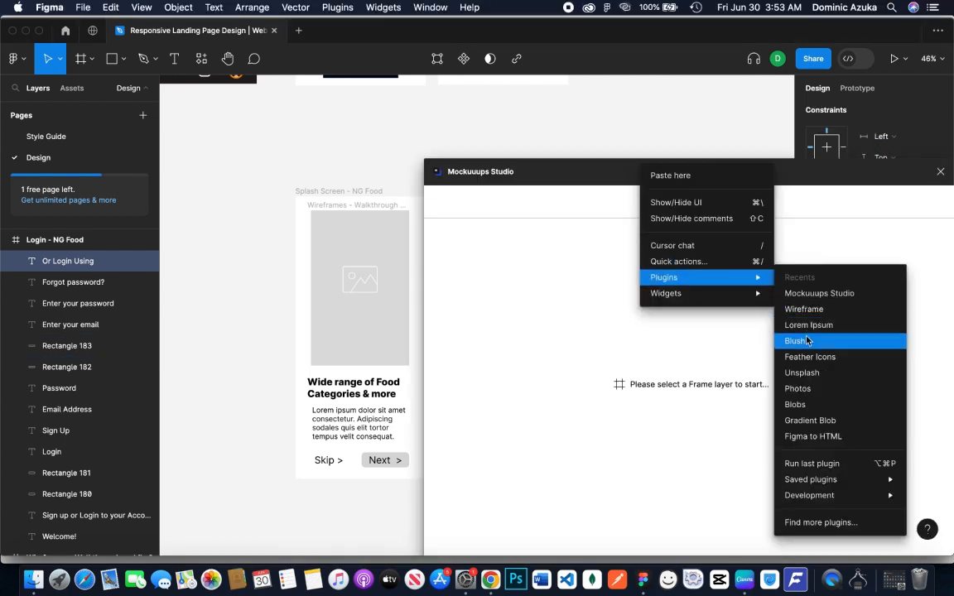
{"action": "left_click", "coordinate": [941, 172]}
Insert the Facebook icon with the Feather Icons plugin, enlarge it to about 72 × 73, and place it below "Or Login Using"
{"action": "right_click", "coordinate": [583, 181]}
{"action": "mouse_move", "coordinate": [646, 295]}
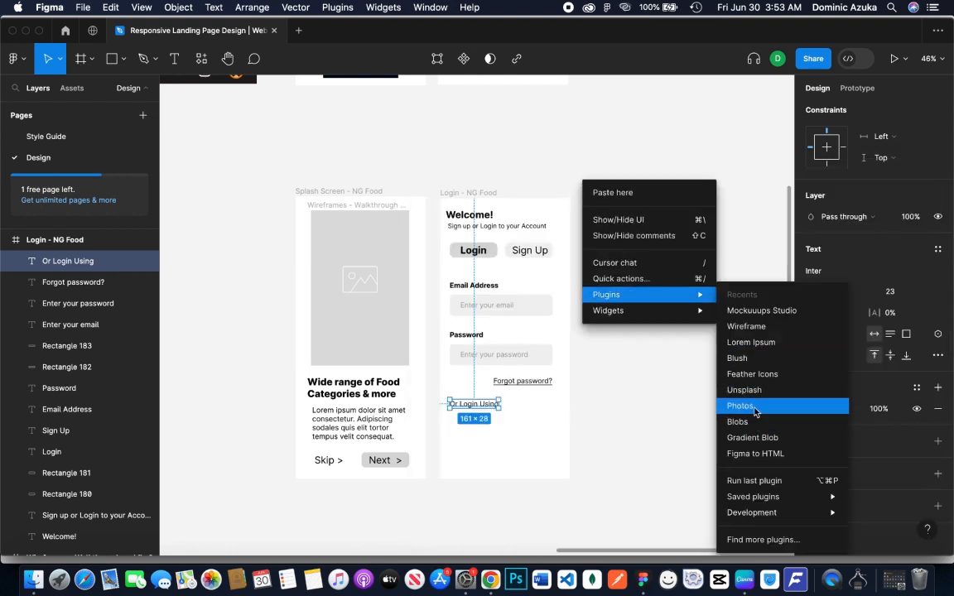
{"action": "left_click", "coordinate": [768, 372]}
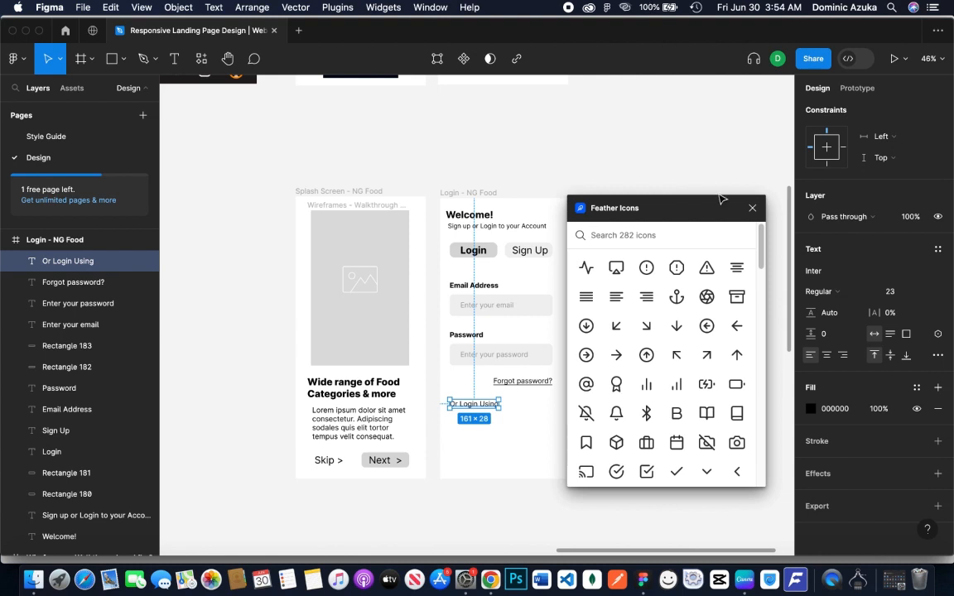
{"action": "type", "text": "face"}
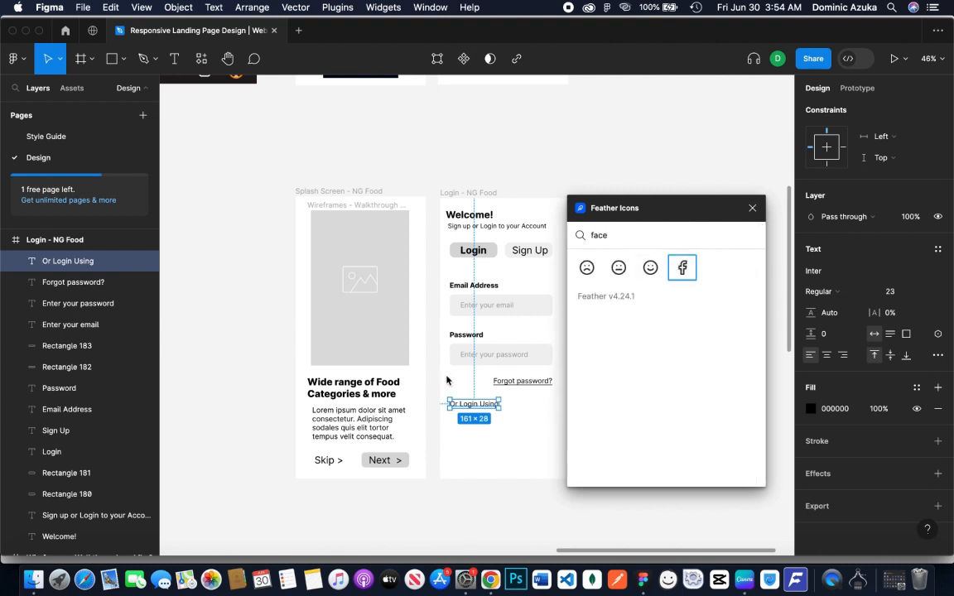
{"action": "left_click", "coordinate": [681, 270]}
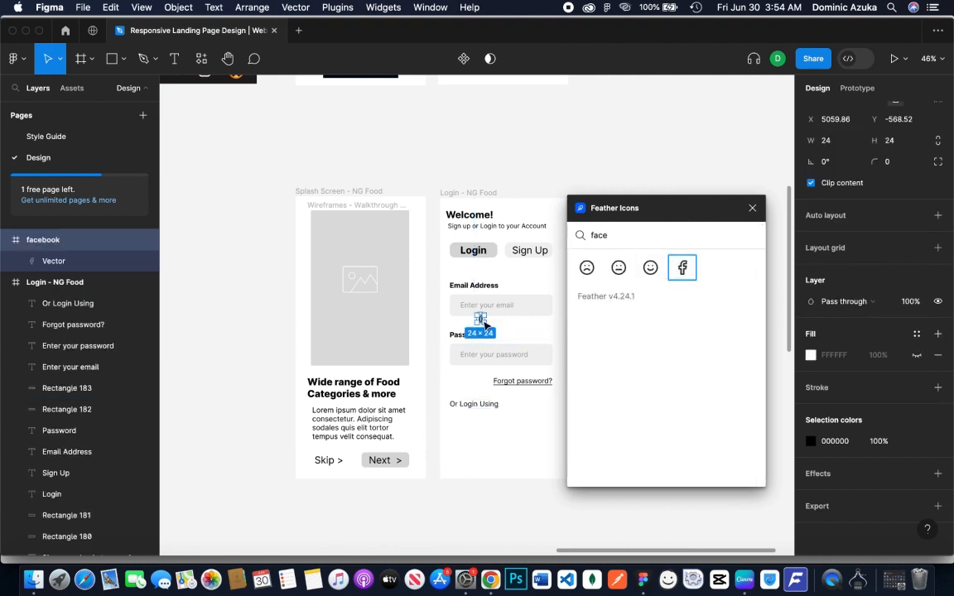
{"action": "left_click_drag", "start_coordinate": [485, 322], "coordinate": [464, 435]}
Search Feather Icons for a Google icon, then insert the LinkedIn icon beside the Facebook one at about 63 × 64
{"action": "left_click", "coordinate": [630, 234]}
{"action": "key", "text": "BackSpace"}
{"action": "key", "text": "BackSpace"}
{"action": "key", "text": "BackSpace"}
{"action": "key", "text": "BackSpace"}
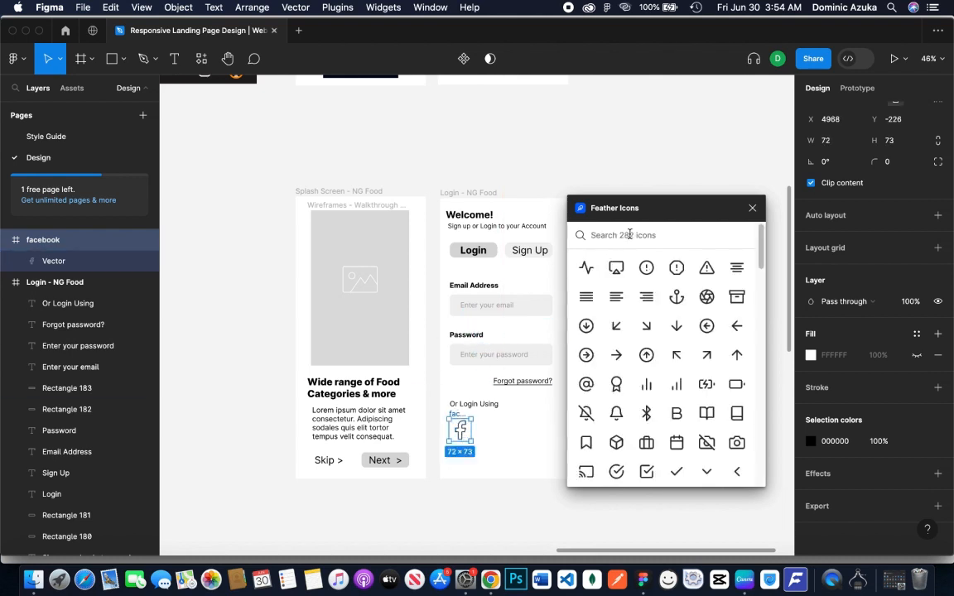
{"action": "type", "text": "googl"}
{"action": "key", "text": "BackSpace"}
{"action": "key", "text": "BackSpace"}
{"action": "key", "text": "BackSpace"}
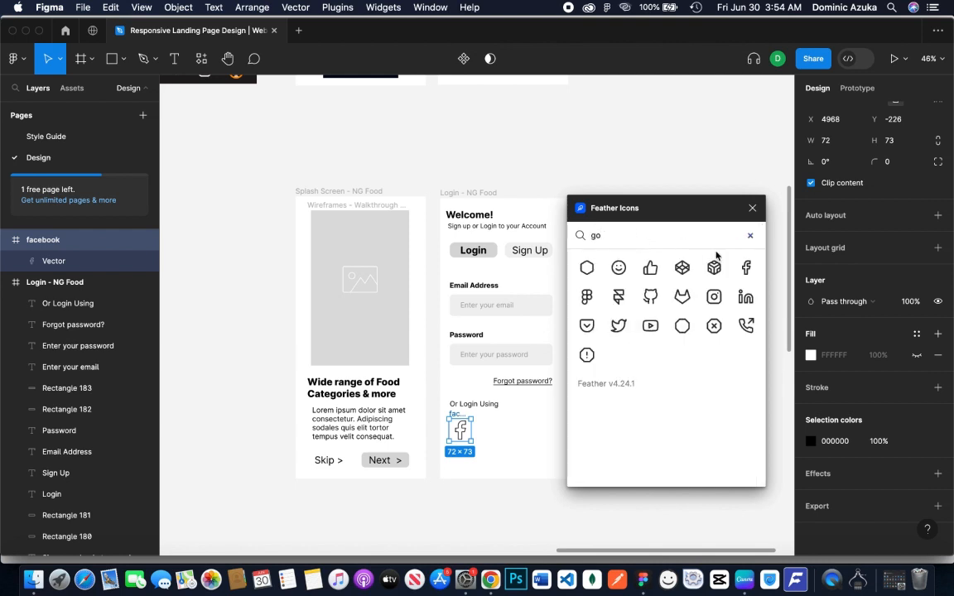
{"action": "left_click", "coordinate": [745, 298]}
{"action": "left_click_drag", "start_coordinate": [485, 323], "coordinate": [495, 435]}
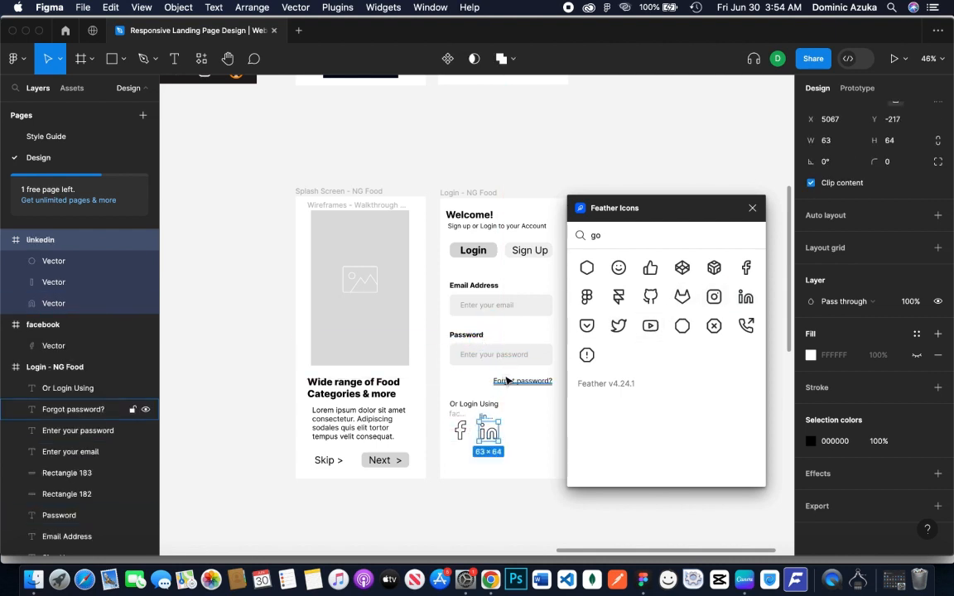
Find and insert the Twitter icon to the right of the LinkedIn one at about 73 × 74, and close the icon plugin
{"action": "left_click", "coordinate": [622, 237]}
{"action": "key", "text": "BackSpace"}
{"action": "key", "text": "BackSpace"}
{"action": "type", "text": "twi"}
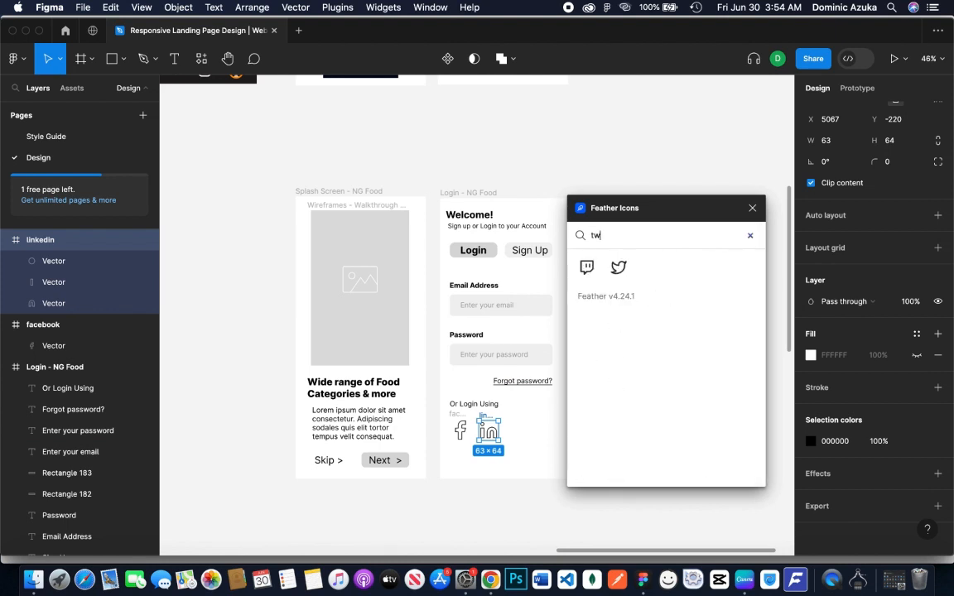
{"action": "left_click", "coordinate": [618, 267]}
{"action": "left_click_drag", "start_coordinate": [486, 324], "coordinate": [517, 429]}
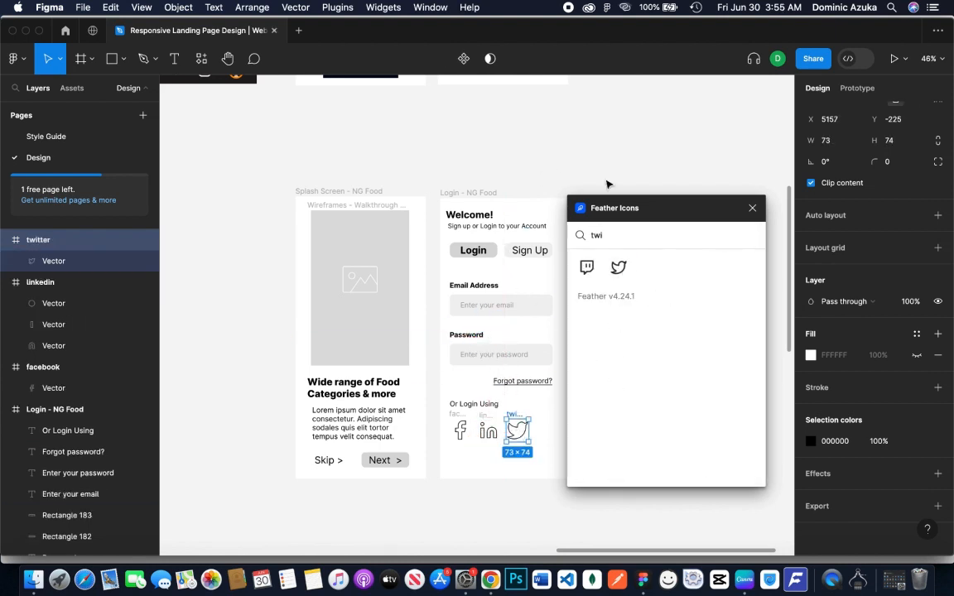
{"action": "left_click", "coordinate": [751, 208]}
{"action": "left_click", "coordinate": [629, 386]}
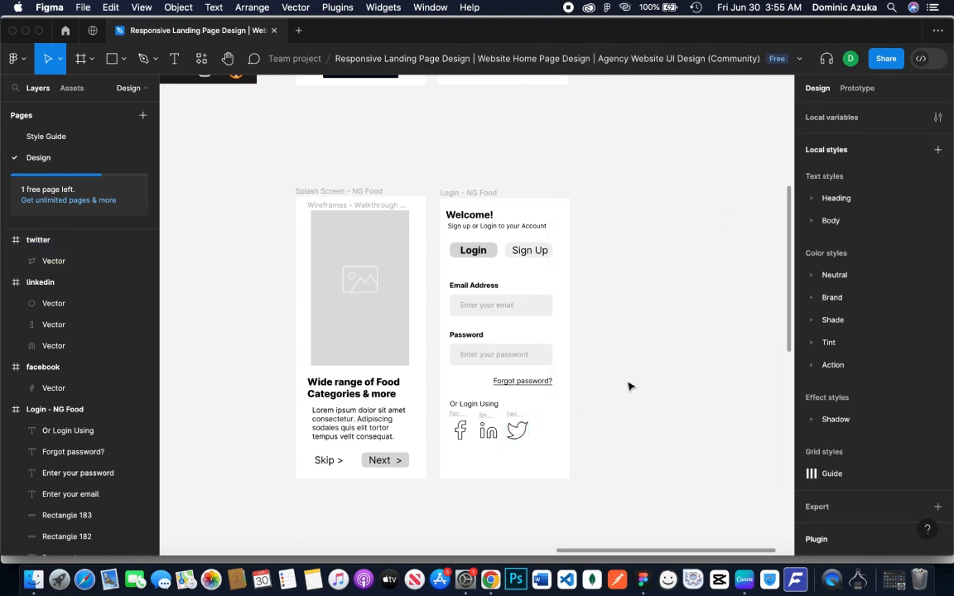
{"action": "left_click", "coordinate": [472, 250]}
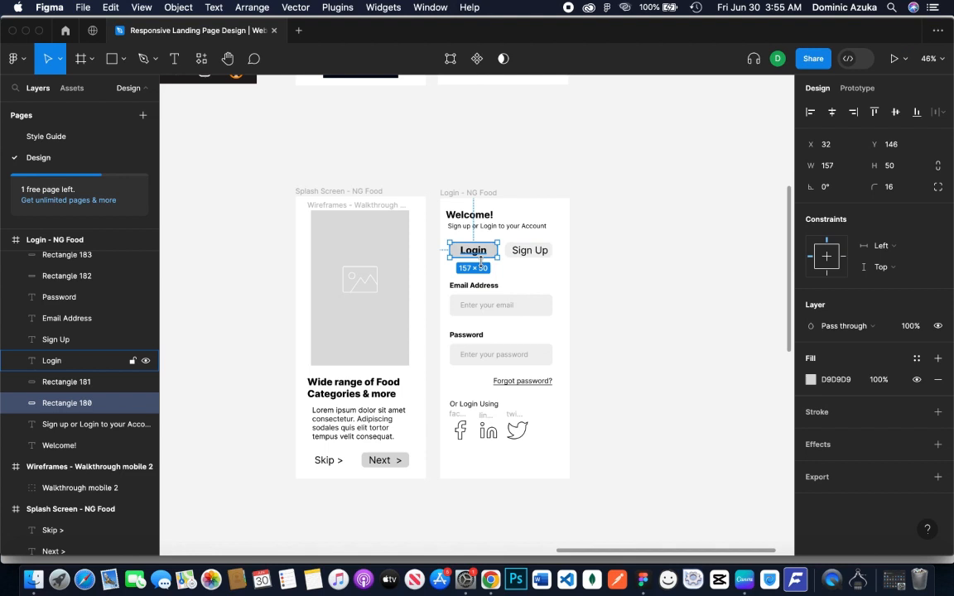
Copy the "Next >" button onto the Login screen below the social icons and widen its rectangle to 339
{"action": "left_click", "coordinate": [383, 461]}
{"action": "left_click", "coordinate": [408, 463], "text": "shift"}
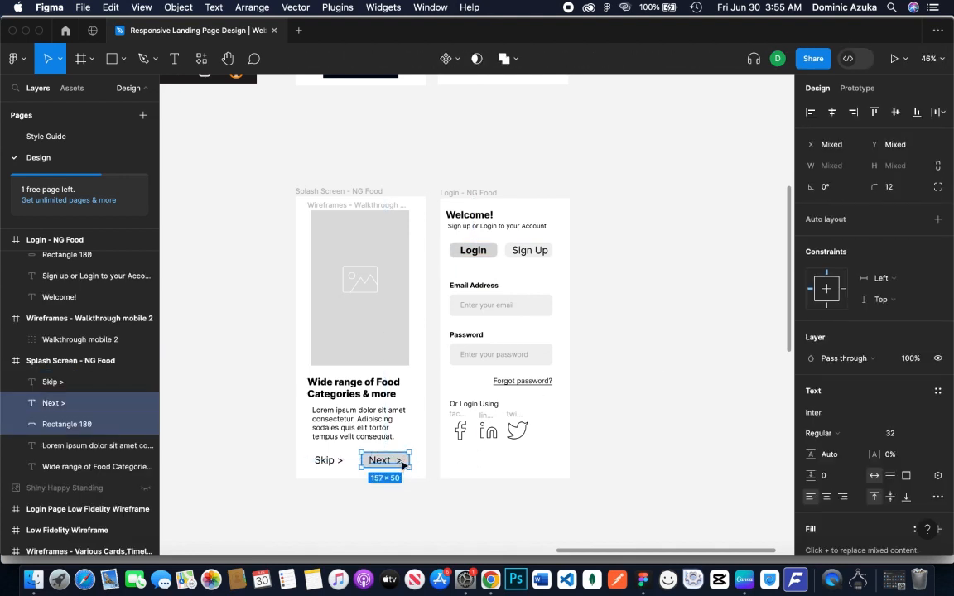
{"action": "left_click_drag", "start_coordinate": [403, 461], "coordinate": [554, 454]}
{"action": "left_click", "coordinate": [489, 458]}
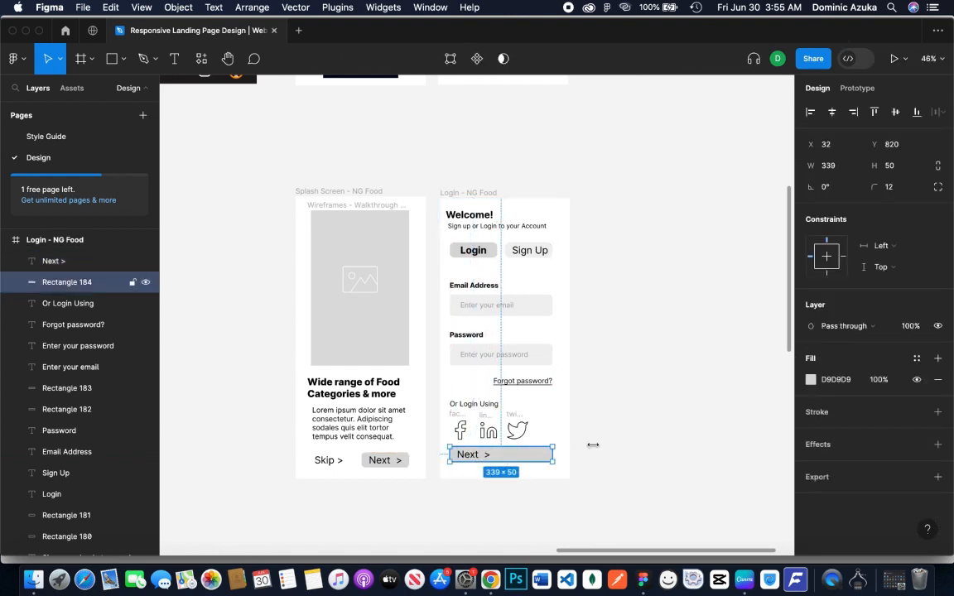
Center the copied button's label, change it to "Login >", and make the button slightly taller
{"action": "left_click_drag", "start_coordinate": [468, 454], "coordinate": [501, 458]}
{"action": "double_click", "coordinate": [498, 454]}
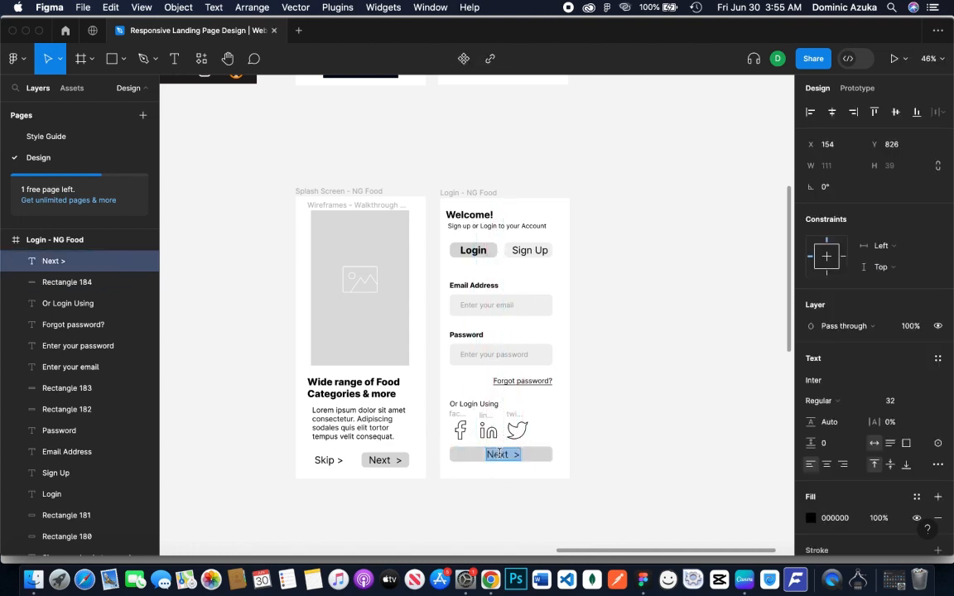
{"action": "key", "text": "Escape"}
{"action": "double_click", "coordinate": [497, 454]}
{"action": "type", "text": "Login"}
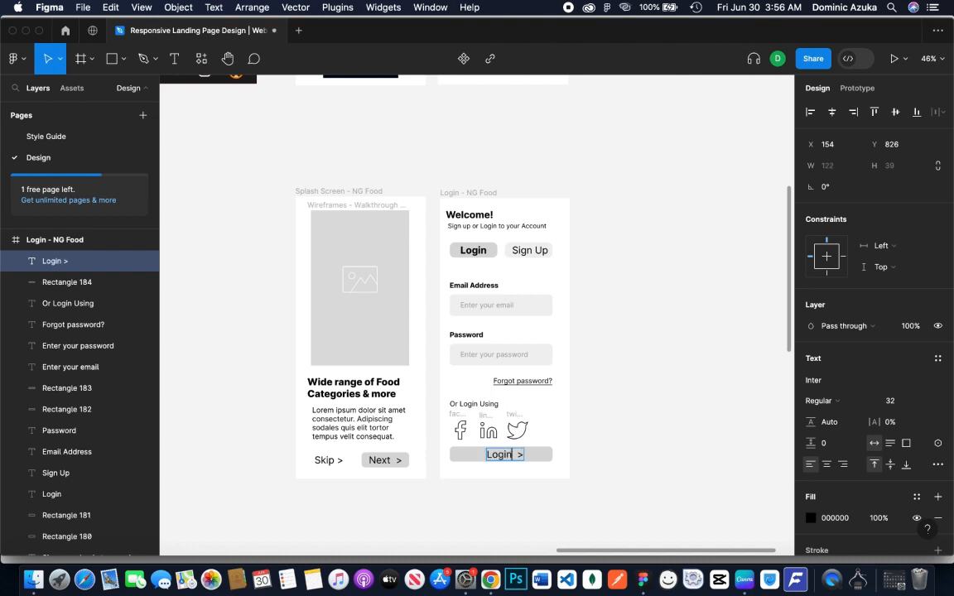
{"action": "left_click", "coordinate": [668, 409]}
{"action": "left_click", "coordinate": [503, 455]}
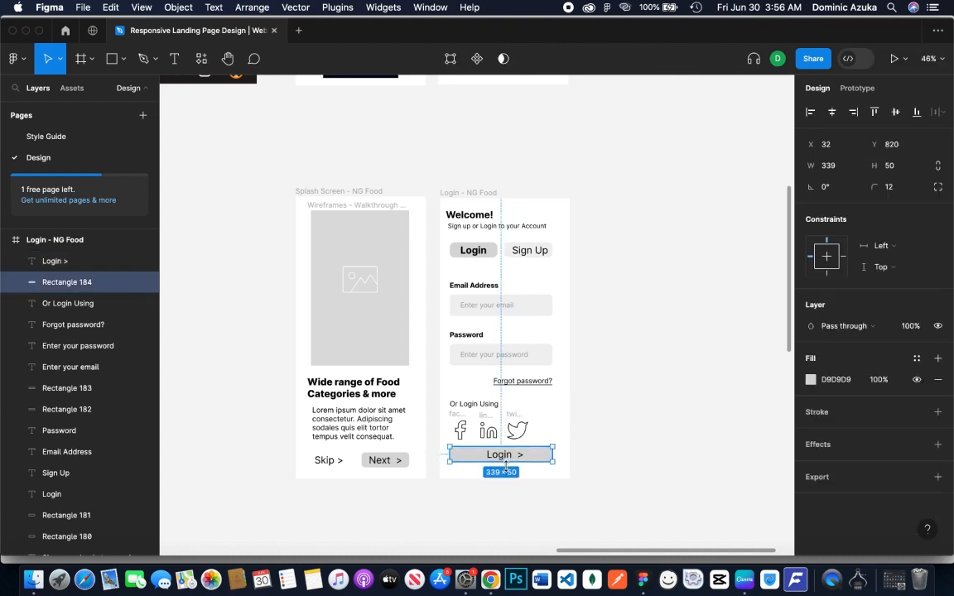
{"action": "left_click", "coordinate": [577, 390]}
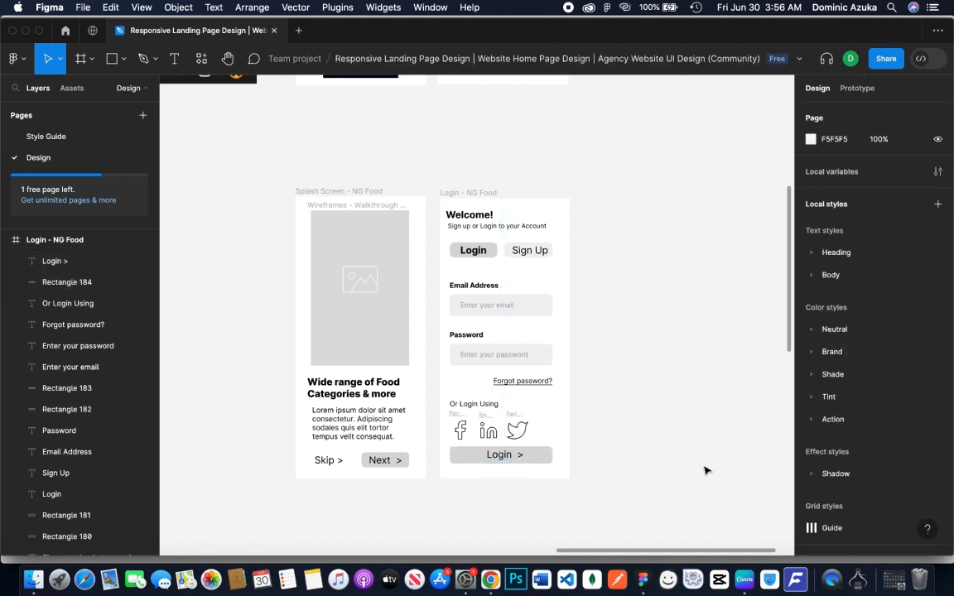
Increase the height of the Login and Sign Up buttons under the Welcome heading to 57 and re-center their labels vertically
{"action": "left_click", "coordinate": [474, 249]}
{"action": "left_click", "coordinate": [647, 207]}
{"action": "left_click", "coordinate": [496, 249]}
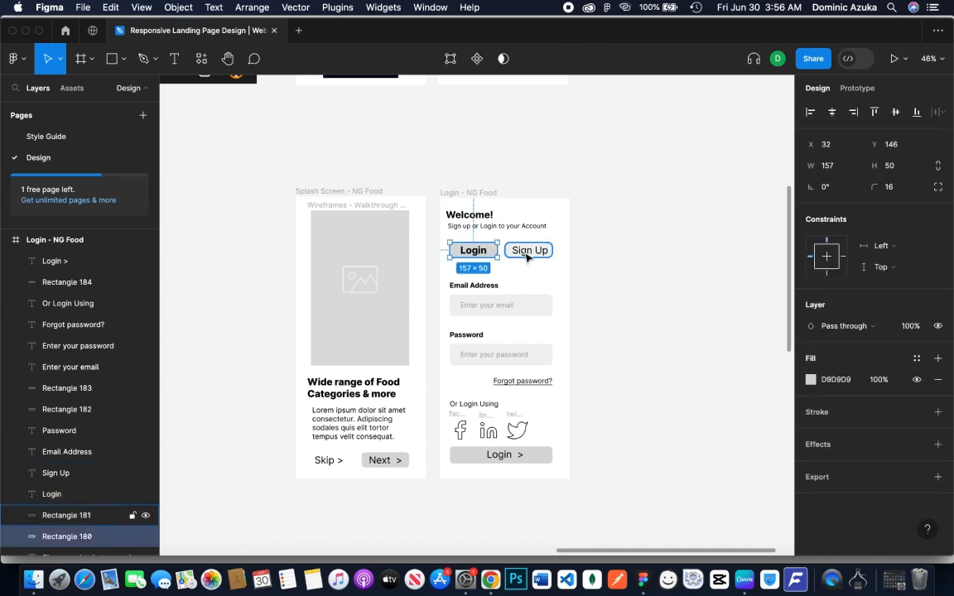
{"action": "left_click", "coordinate": [549, 252], "text": "shift"}
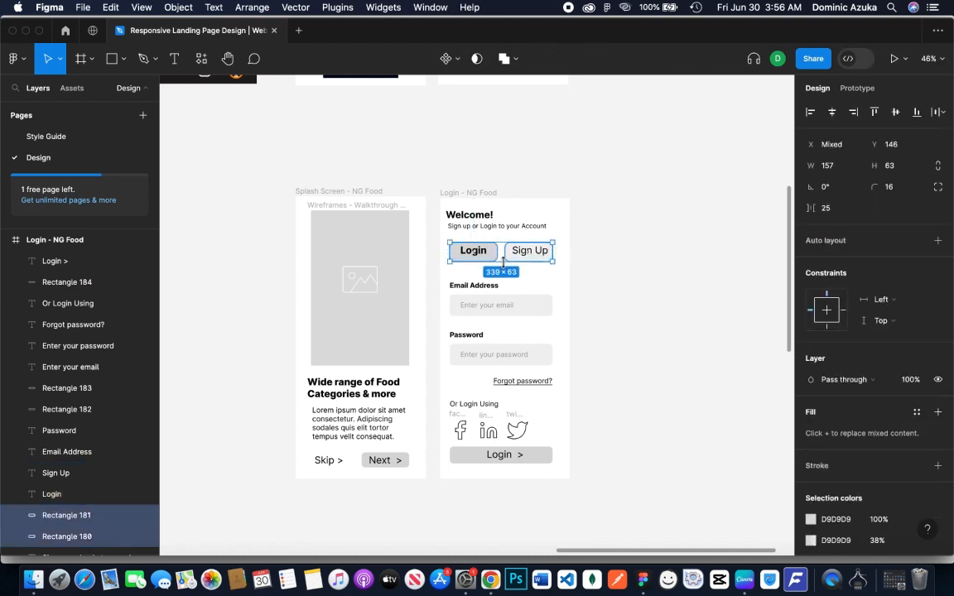
{"action": "left_click", "coordinate": [629, 290]}
{"action": "left_click", "coordinate": [473, 249]}
{"action": "left_click", "coordinate": [541, 251], "text": "shift"}
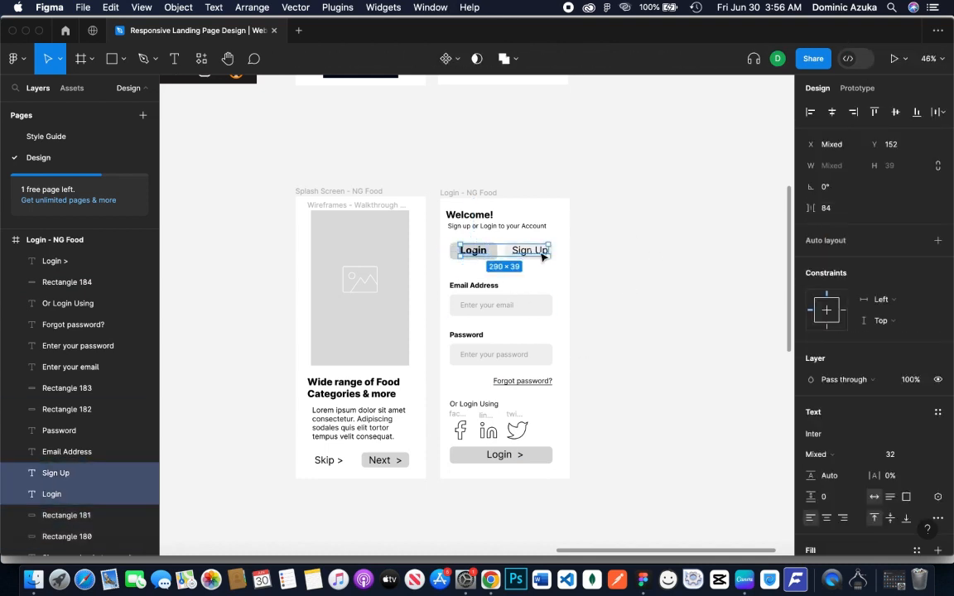
{"action": "left_click", "coordinate": [623, 396]}
Make the rectangle behind "Next >" on the Splash Screen slightly taller
{"action": "left_click", "coordinate": [400, 462]}
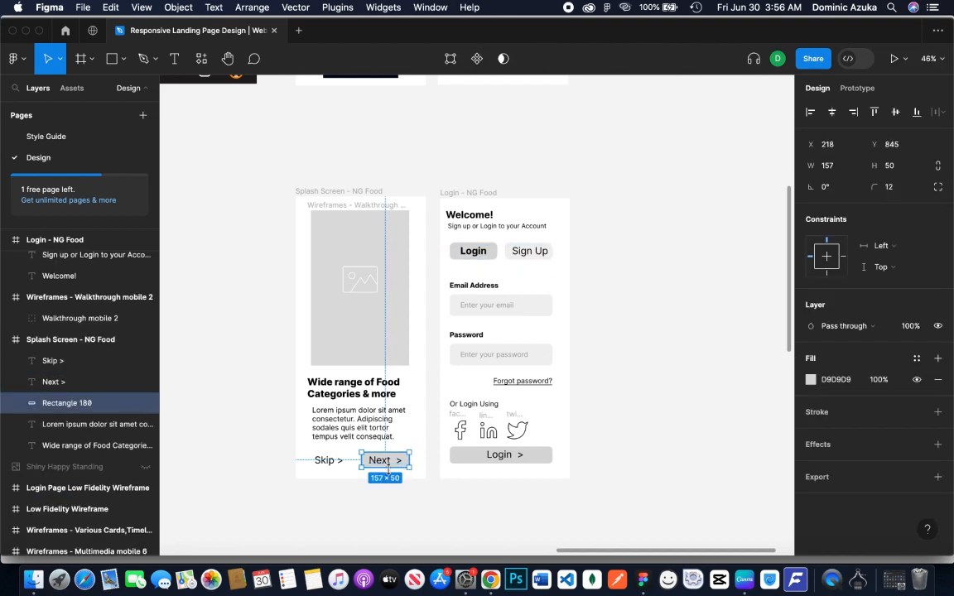
{"action": "left_click_drag", "start_coordinate": [390, 468], "coordinate": [391, 469]}
{"action": "left_click", "coordinate": [667, 388]}
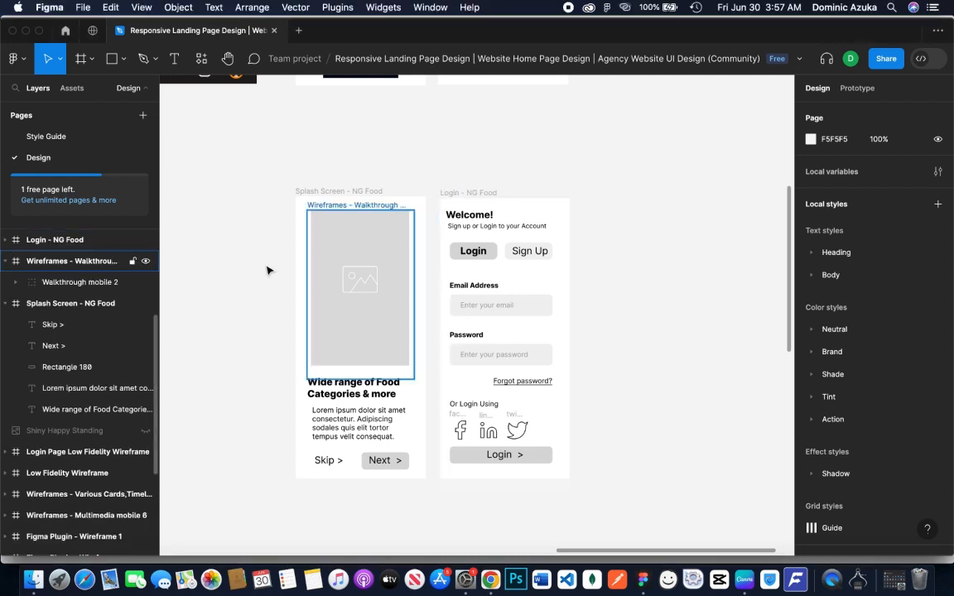
Duplicate the Login frame beside the original and rename the copy "Sign up - NG Food"
{"action": "left_click", "coordinate": [520, 343]}
{"action": "left_click_drag", "start_coordinate": [535, 337], "coordinate": [679, 335]}
{"action": "double_click", "coordinate": [596, 194]}
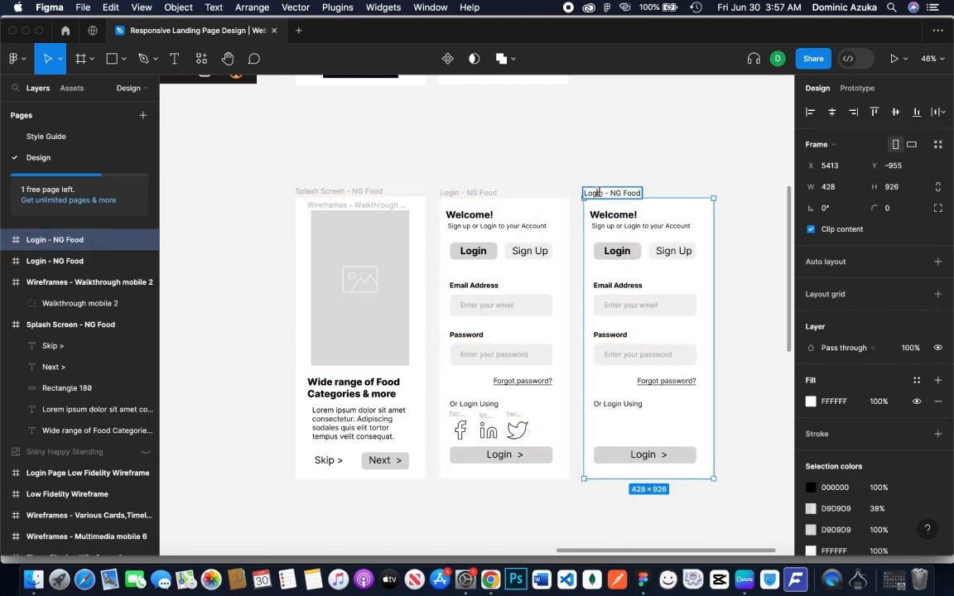
{"action": "left_click_drag", "start_coordinate": [603, 194], "coordinate": [573, 201]}
{"action": "type", "text": "Sign up"}
{"action": "left_click", "coordinate": [742, 150]}
{"action": "scroll", "coordinate": [732, 378], "scroll_direction": "right", "scroll_amount": 3}
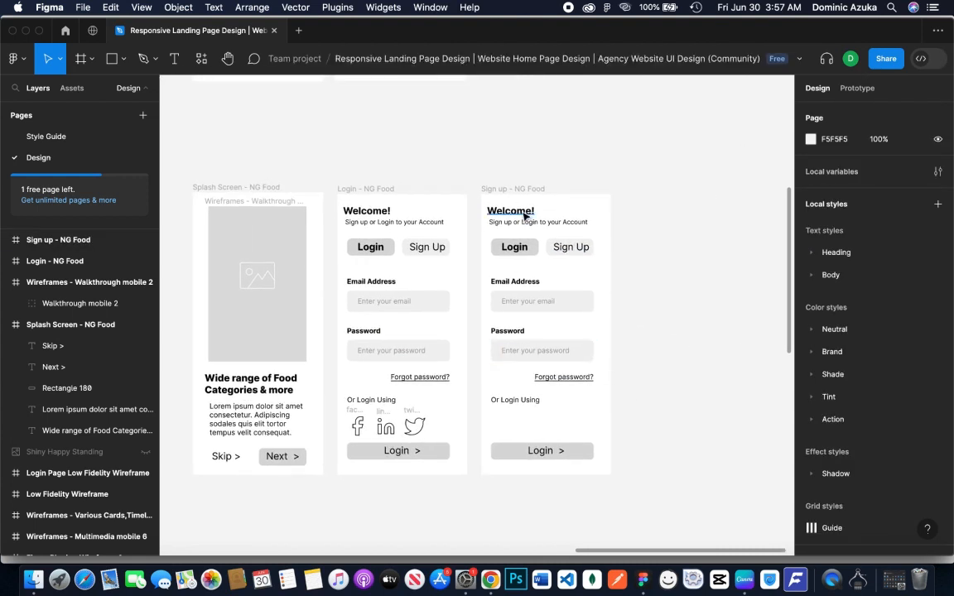
Move the bold Login button outside the Sign up frame and shift the light Sign Up button into its place
{"action": "left_click", "coordinate": [511, 251]}
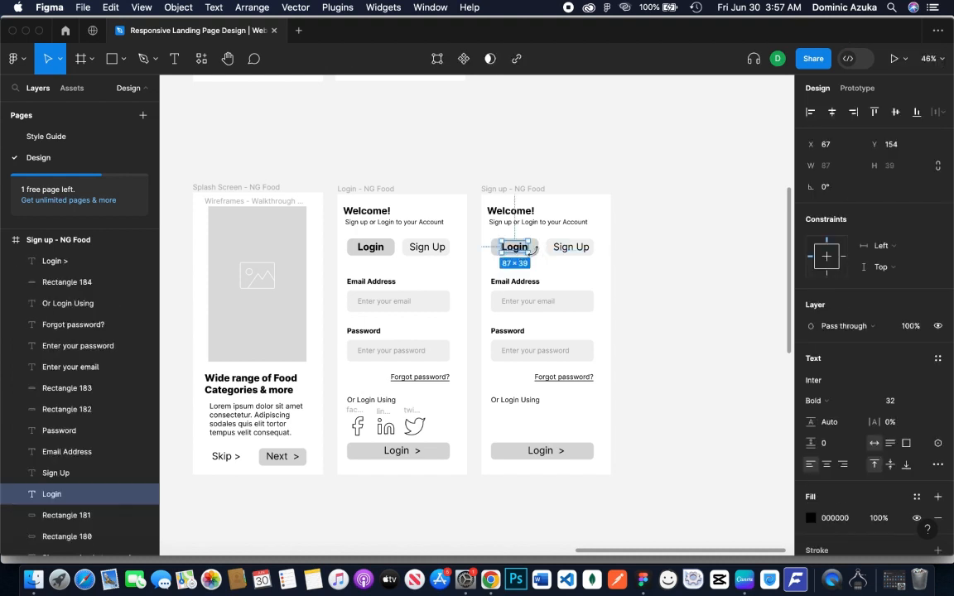
{"action": "left_click", "coordinate": [535, 248], "text": "shift"}
{"action": "left_click_drag", "start_coordinate": [535, 248], "coordinate": [661, 251]}
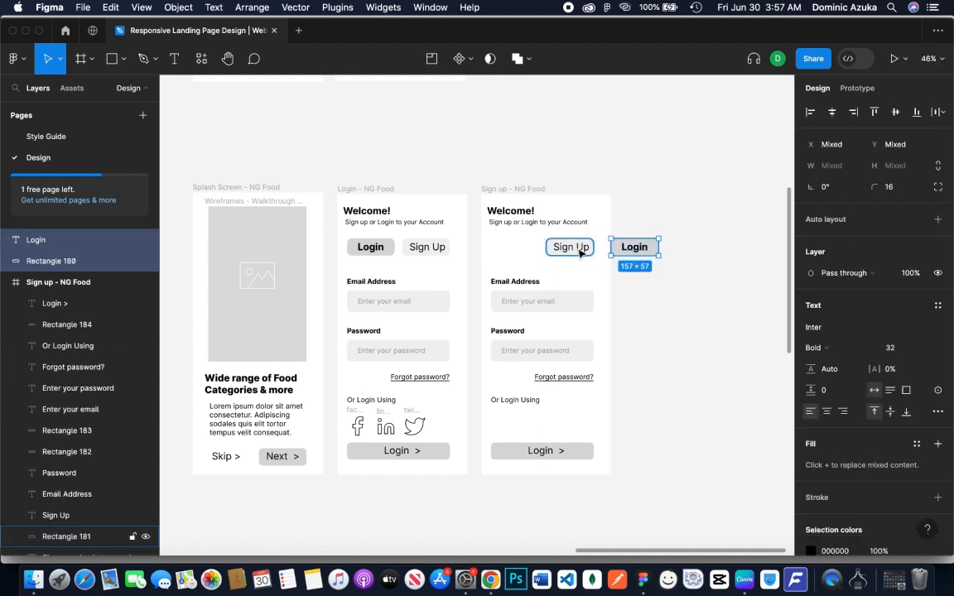
{"action": "left_click", "coordinate": [580, 249]}
{"action": "left_click", "coordinate": [588, 246], "text": "shift"}
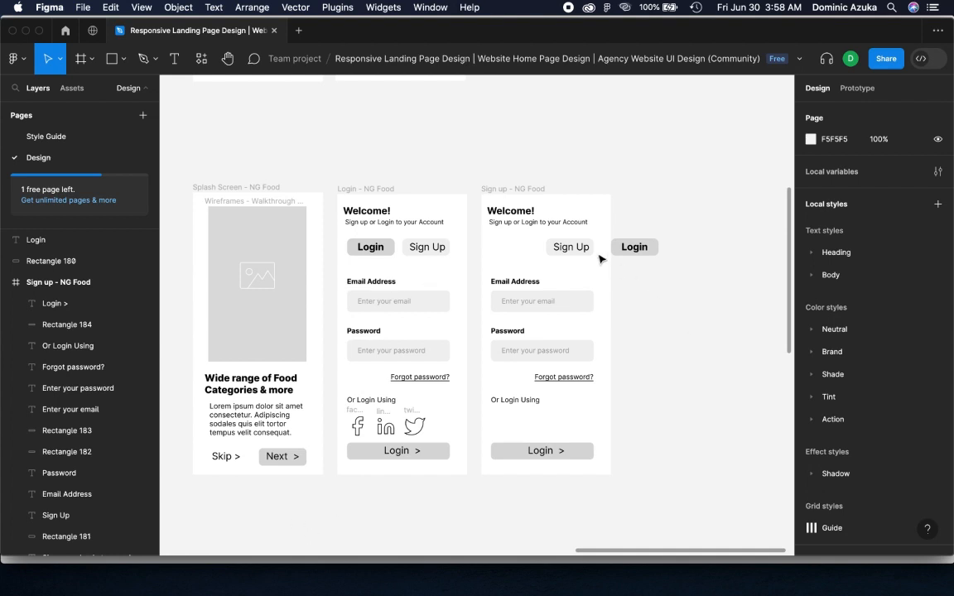
{"action": "left_click", "coordinate": [568, 247]}
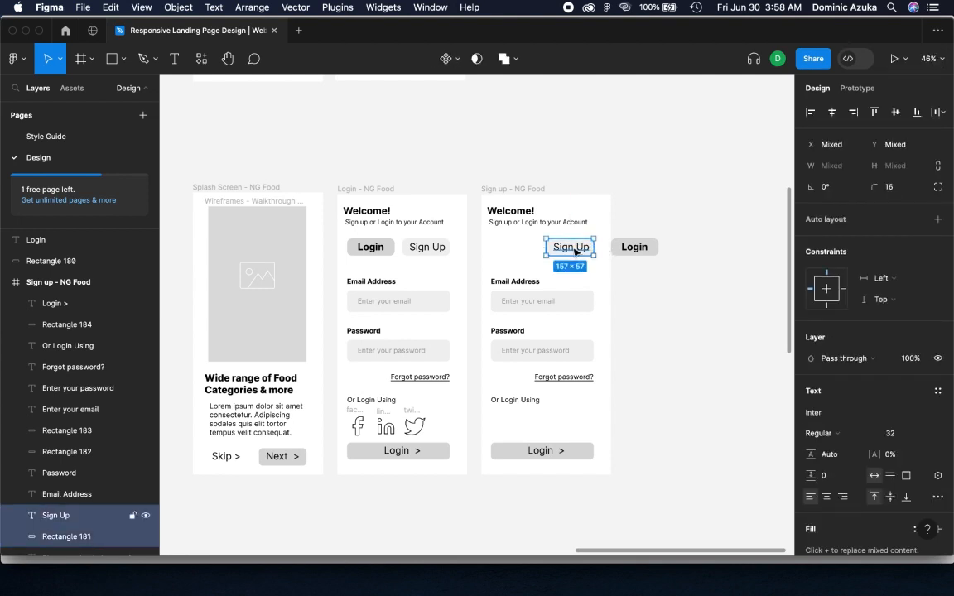
{"action": "left_click_drag", "start_coordinate": [574, 253], "coordinate": [520, 252]}
Swap the button labels so the light button reads "Login" and the darker one reads "Sign Up"
{"action": "double_click", "coordinate": [515, 246]}
{"action": "type", "text": "L"}
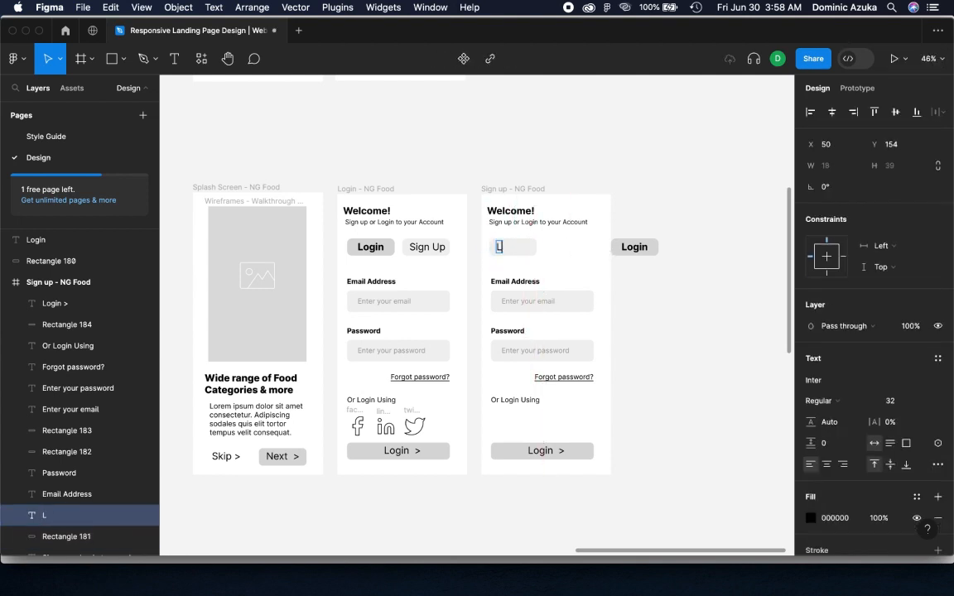
{"action": "type", "text": "ogin"}
{"action": "double_click", "coordinate": [635, 247]}
{"action": "type", "text": "Siugn"}
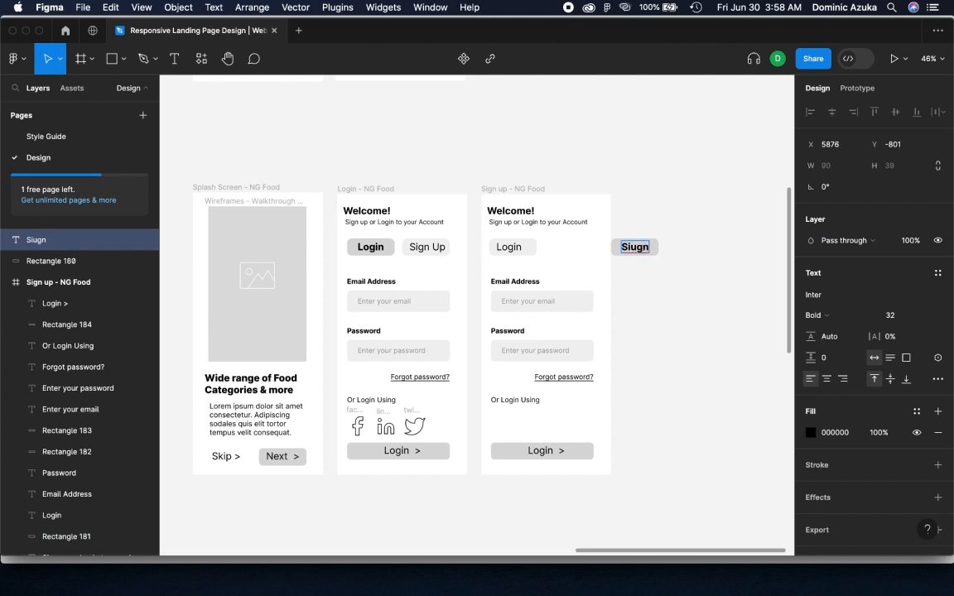
{"action": "key", "text": "BackSpace"}
{"action": "key", "text": "BackSpace"}
{"action": "key", "text": "BackSpace"}
{"action": "type", "text": "gn Up"}
{"action": "key", "text": "Escape"}
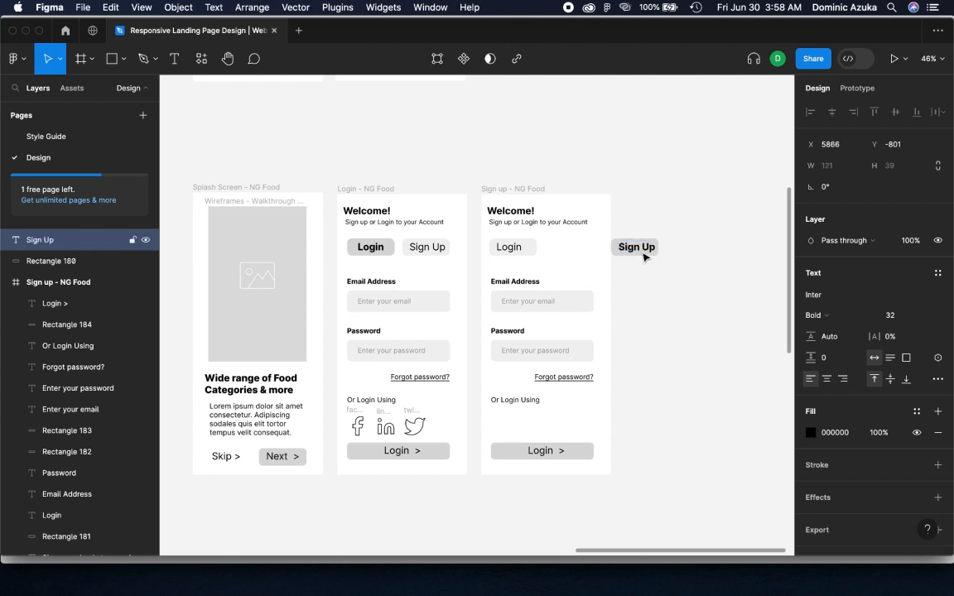
Move the darker Sign Up button back into the Sign up frame, beside the light Login button
{"action": "left_click", "coordinate": [683, 243]}
{"action": "left_click", "coordinate": [636, 254]}
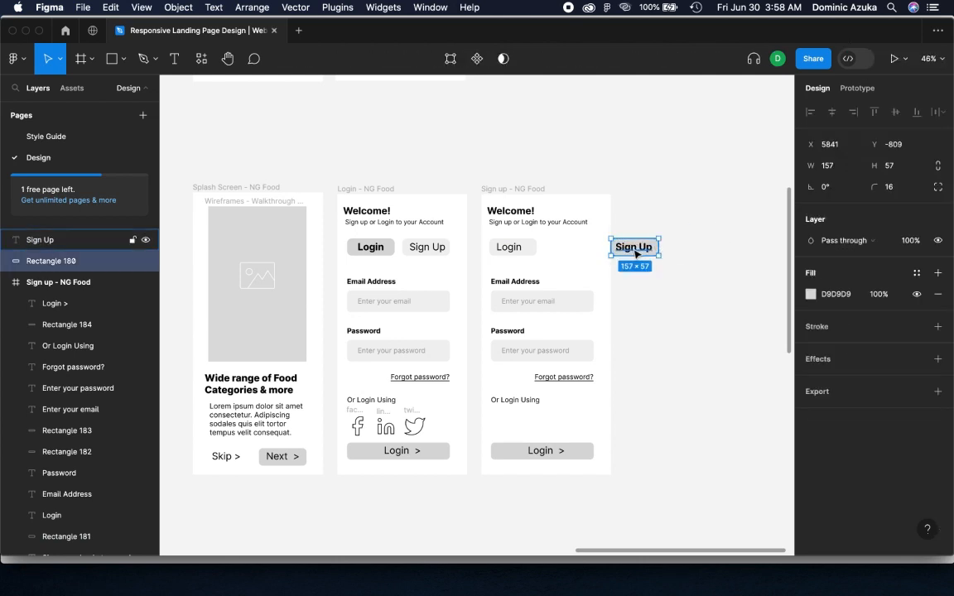
{"action": "left_click", "coordinate": [636, 252], "text": "shift"}
{"action": "left_click_drag", "start_coordinate": [635, 253], "coordinate": [569, 249]}
{"action": "left_click", "coordinate": [634, 239]}
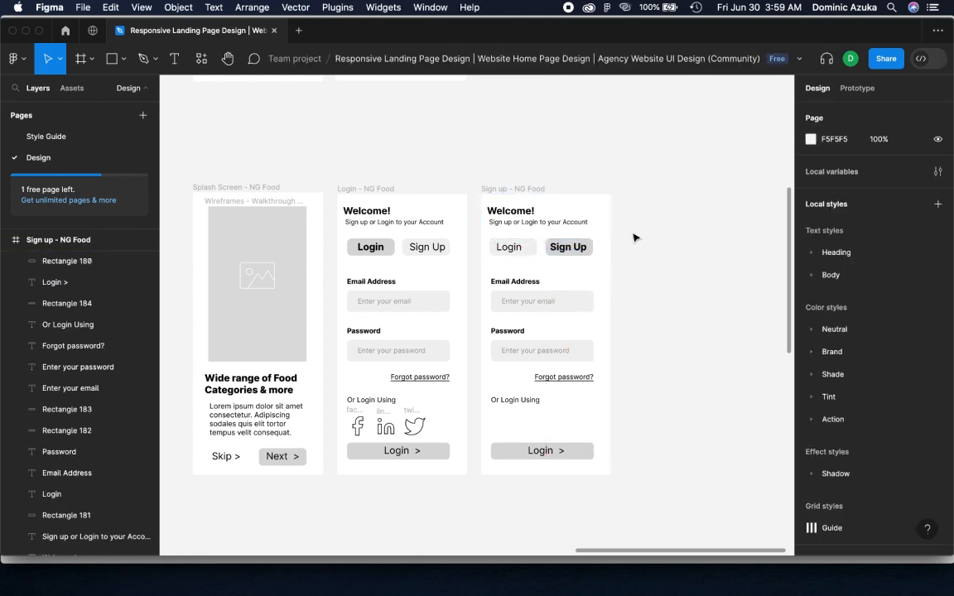
Change the Email Address label on the Sign up screen to "Full Name" and its placeholder to "Enter your name"
{"action": "double_click", "coordinate": [513, 281]}
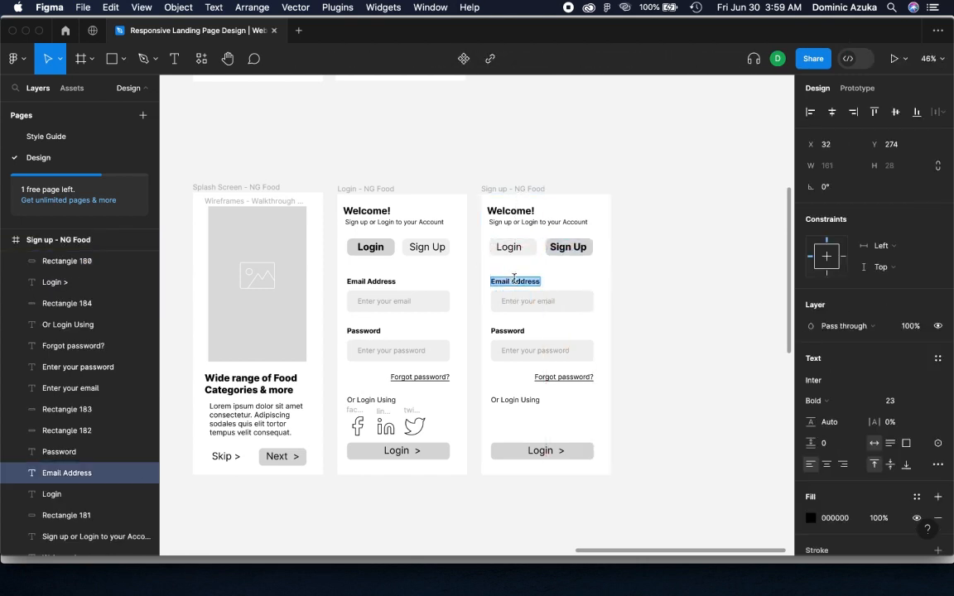
{"action": "type", "text": "Full Name"}
{"action": "double_click", "coordinate": [534, 301]}
{"action": "type", "text": "Enter your full name"}
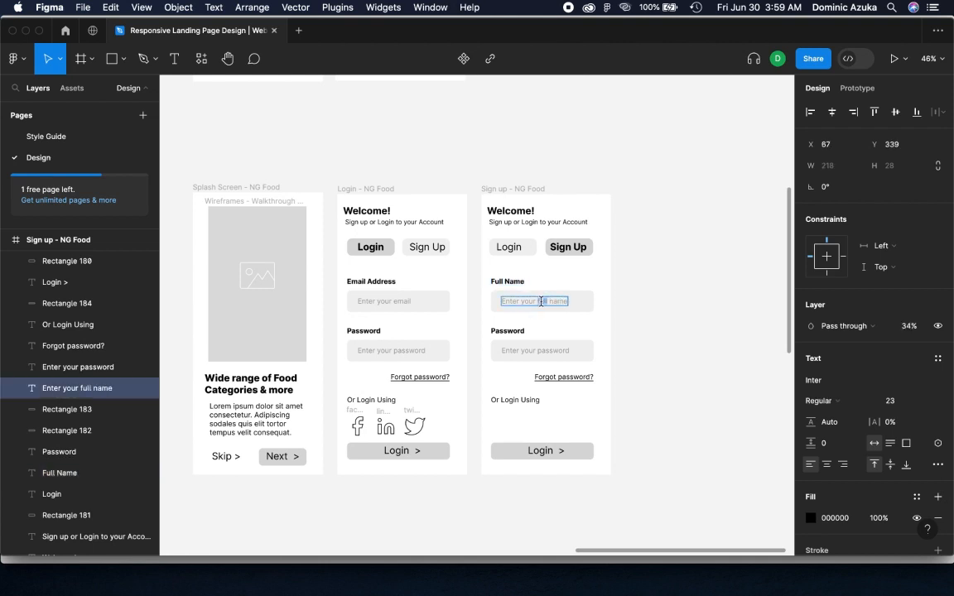
{"action": "key", "text": "BackSpace"}
{"action": "key", "text": "BackSpace"}
{"action": "left_click", "coordinate": [692, 284]}
{"action": "left_click", "coordinate": [694, 285]}
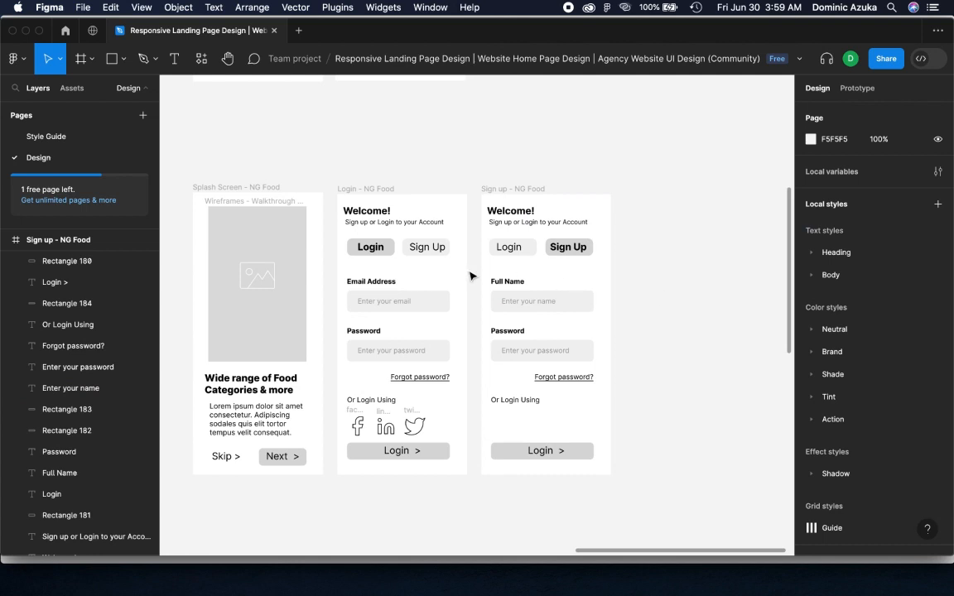
Move the Full Name label, field and placeholder up together, closer to the Login and Sign Up buttons
{"action": "left_click", "coordinate": [522, 282]}
{"action": "left_click", "coordinate": [557, 299], "text": "shift"}
{"action": "left_click", "coordinate": [580, 307], "text": "shift"}
{"action": "left_click_drag", "start_coordinate": [579, 312], "coordinate": [580, 300]}
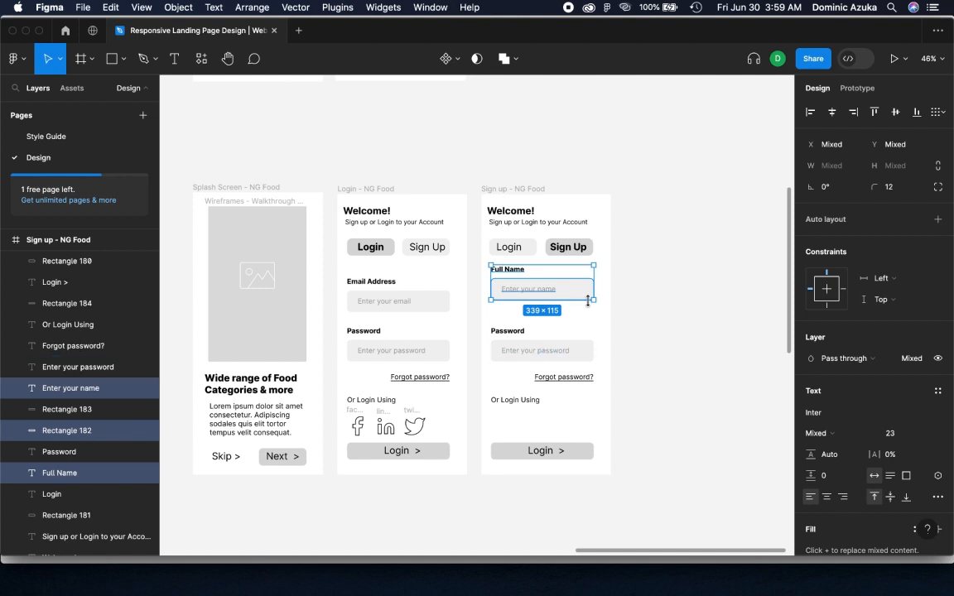
{"action": "left_click", "coordinate": [692, 296]}
Change the Password label on the Sign up screen to "Phone Number"
{"action": "left_click", "coordinate": [504, 330]}
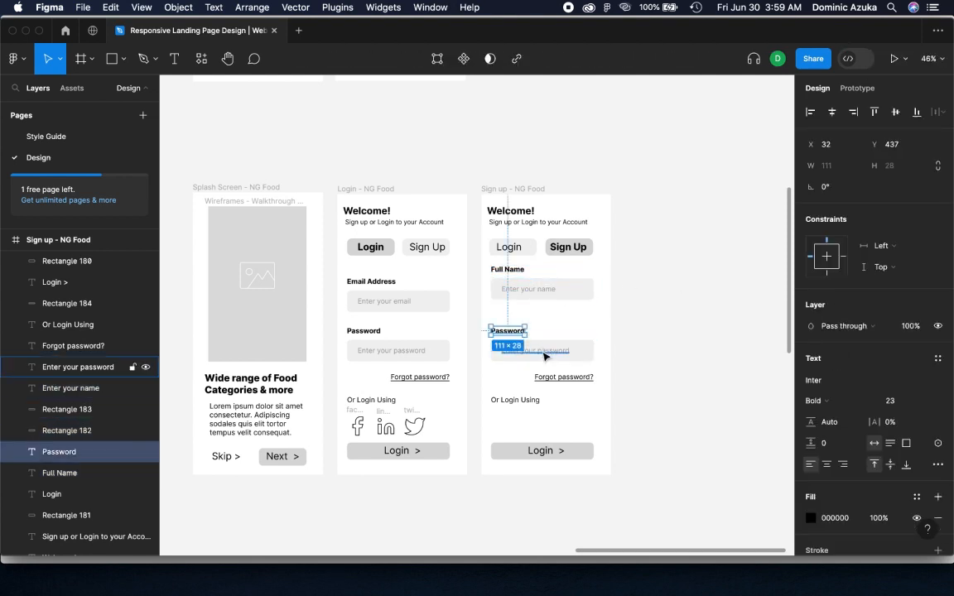
{"action": "double_click", "coordinate": [501, 327]}
{"action": "type", "text": "Phone Nu"}
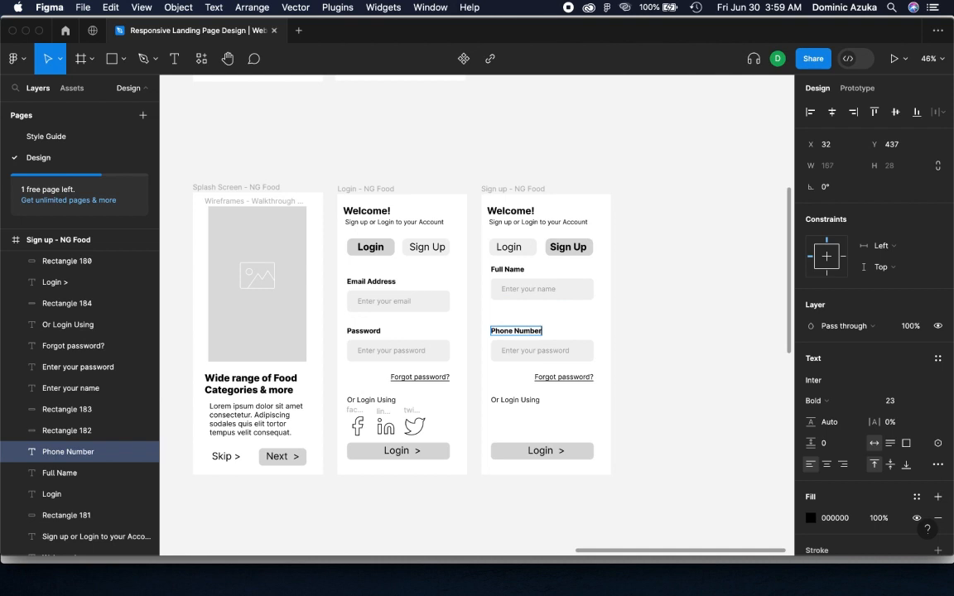
{"action": "type", "text": "mber"}
Set the second field's label to "Email Address" and its placeholder to "Enter your email"
{"action": "key", "text": "ctrl+a"}
{"action": "type", "text": "Email Addr"}
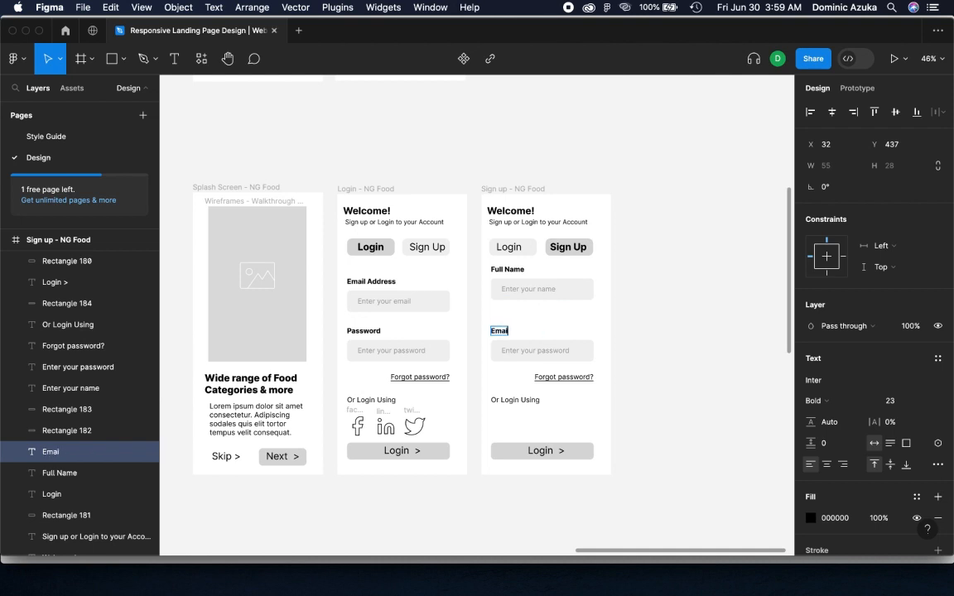
{"action": "double_click", "coordinate": [562, 351]}
{"action": "type", "text": "email"}
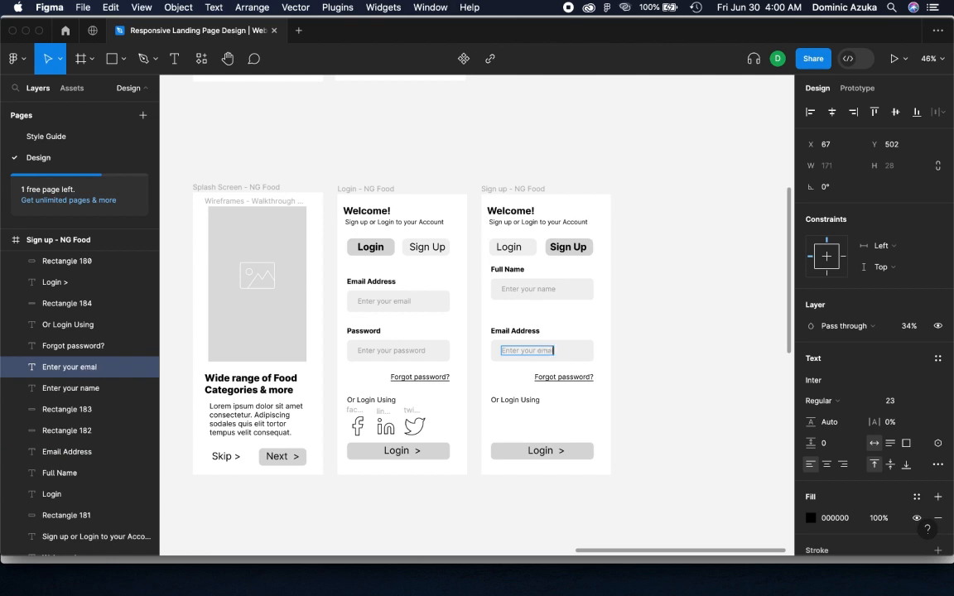
{"action": "left_click", "coordinate": [593, 334]}
Move the Email Address label, field and placeholder up together, close beneath the Full Name field
{"action": "left_click", "coordinate": [536, 332]}
{"action": "left_click", "coordinate": [550, 349], "text": "shift"}
{"action": "left_click", "coordinate": [575, 351], "text": "shift"}
{"action": "key", "text": "shift+Up"}
{"action": "key", "text": "shift+Up"}
{"action": "key", "text": "shift+Up"}
{"action": "key", "text": "shift+Up"}
{"action": "key", "text": "shift+Up"}
{"action": "key", "text": "shift+Up"}
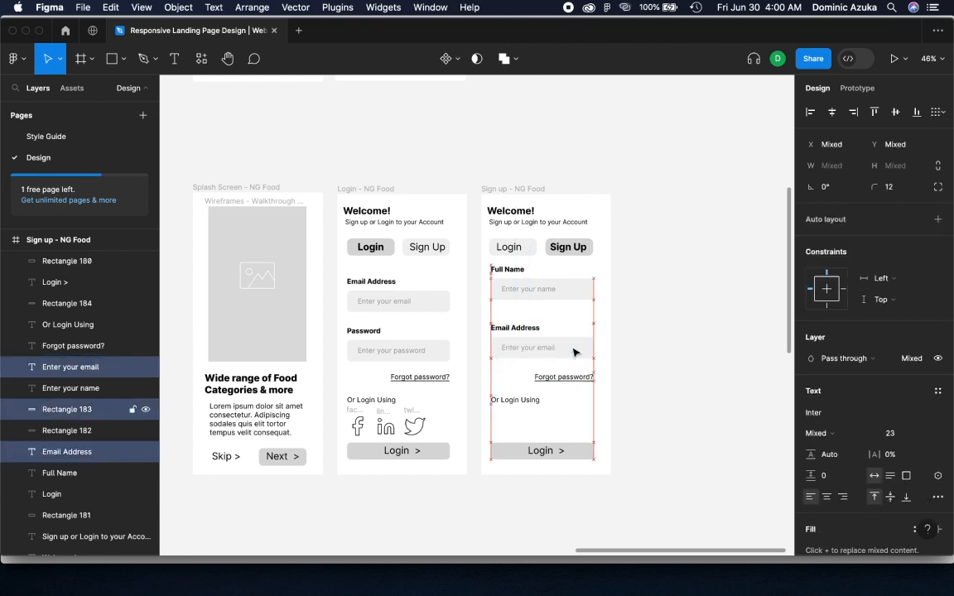
{"action": "key", "text": "shift+Down"}
{"action": "key", "text": "shift+Down"}
{"action": "key", "text": "shift+Up"}
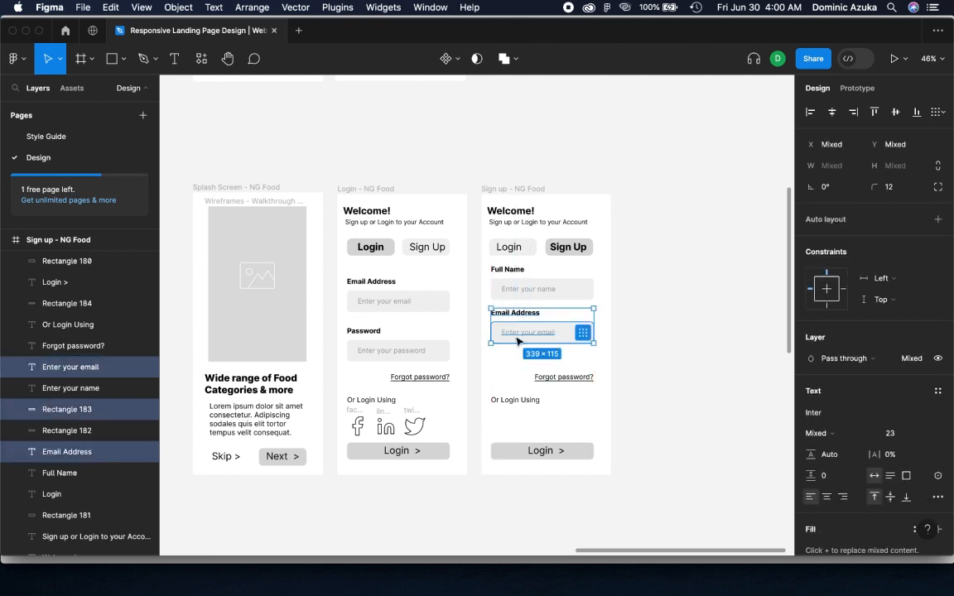
Duplicate the Email Address field group just below itself and delete the "Forgot password?" link from the Sign up screen
{"action": "key", "text": "alt"}
{"action": "left_click_drag", "start_coordinate": [575, 343], "coordinate": [573, 369]}
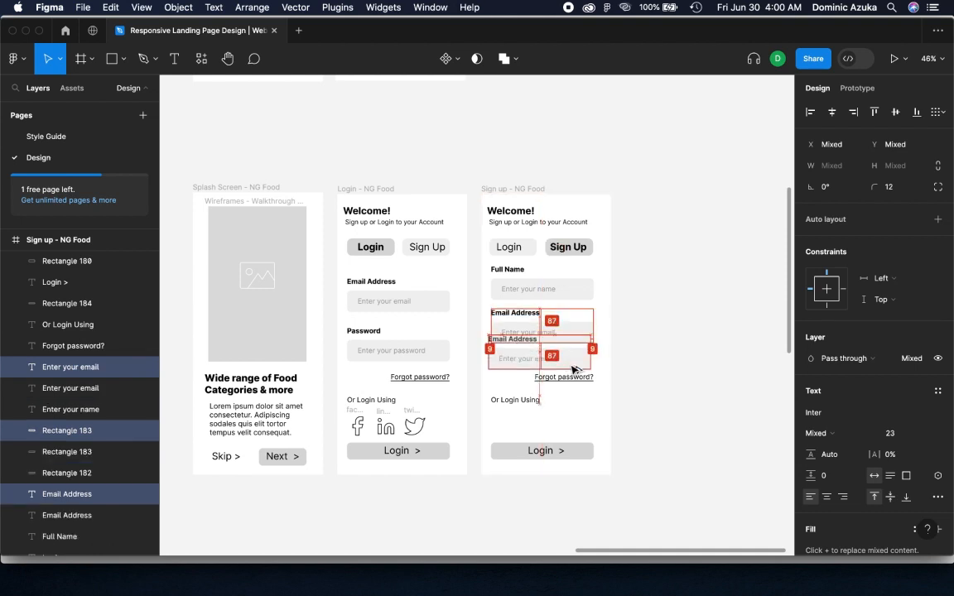
{"action": "left_click", "coordinate": [574, 380]}
{"action": "key", "text": "Delete"}
{"action": "left_click", "coordinate": [559, 361]}
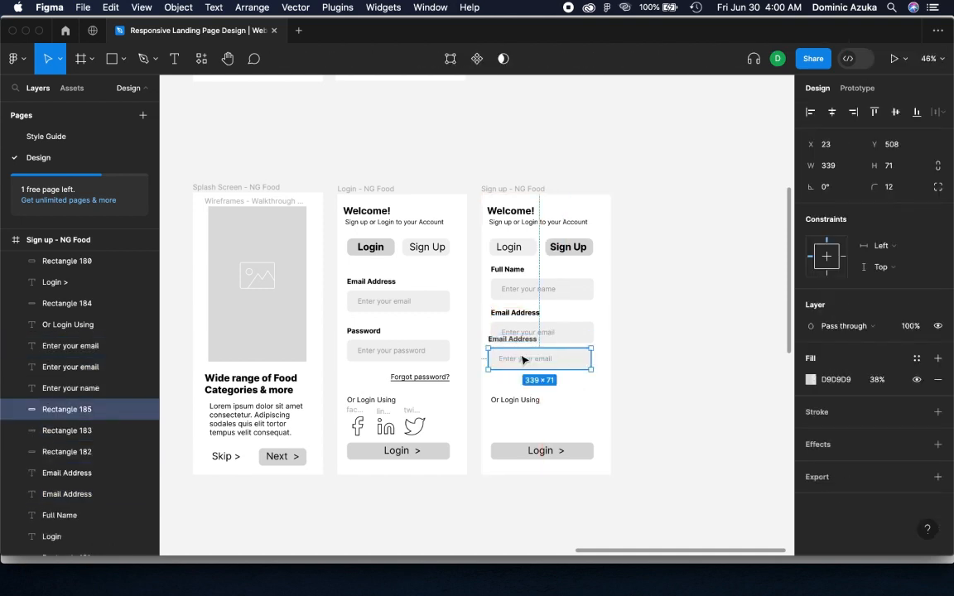
{"action": "left_click", "coordinate": [524, 359], "text": "shift"}
{"action": "left_click", "coordinate": [588, 322]}
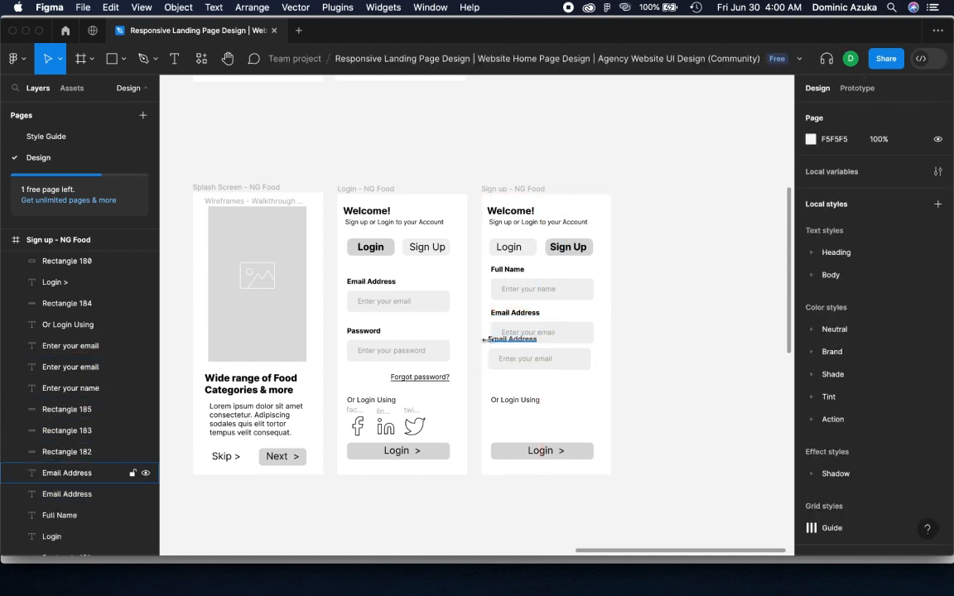
Move the duplicated Email Address label, field and placeholder down together, clear of the original email field on the Sign up screen
{"action": "left_click", "coordinate": [493, 340]}
{"action": "left_click", "coordinate": [543, 362], "text": "shift"}
{"action": "left_click", "coordinate": [570, 363], "text": "shift"}
{"action": "key", "text": "shift+Down"}
{"action": "key", "text": "shift+Down"}
{"action": "key", "text": "shift+Down"}
{"action": "key", "text": "shift+Down"}
{"action": "key", "text": "shift+Down"}
{"action": "key", "text": "shift+Down"}
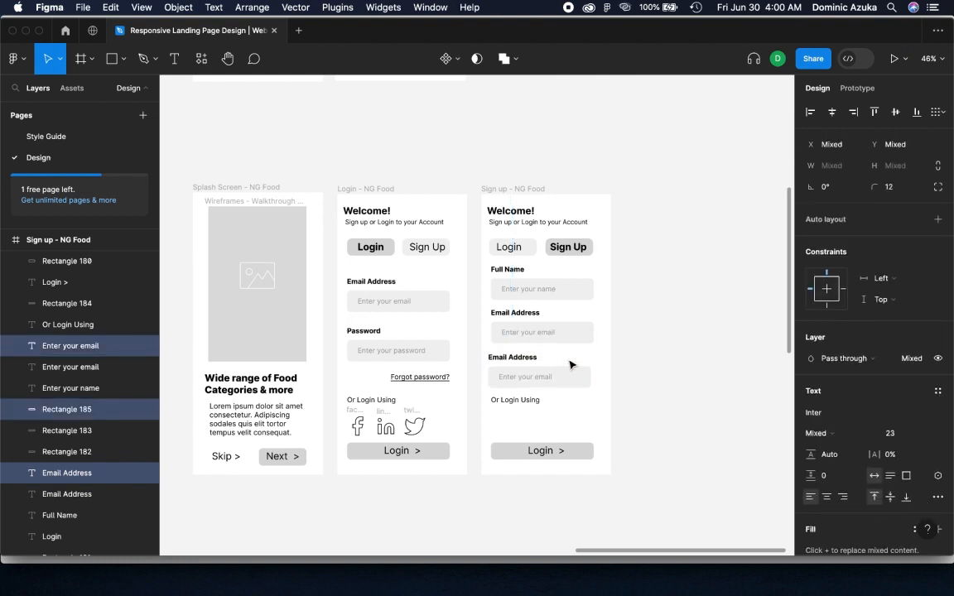
Change the duplicated field's label on the Sign up screen to "Create Password"
{"action": "left_click", "coordinate": [524, 360]}
{"action": "double_click", "coordinate": [524, 361]}
{"action": "type", "text": "Password"}
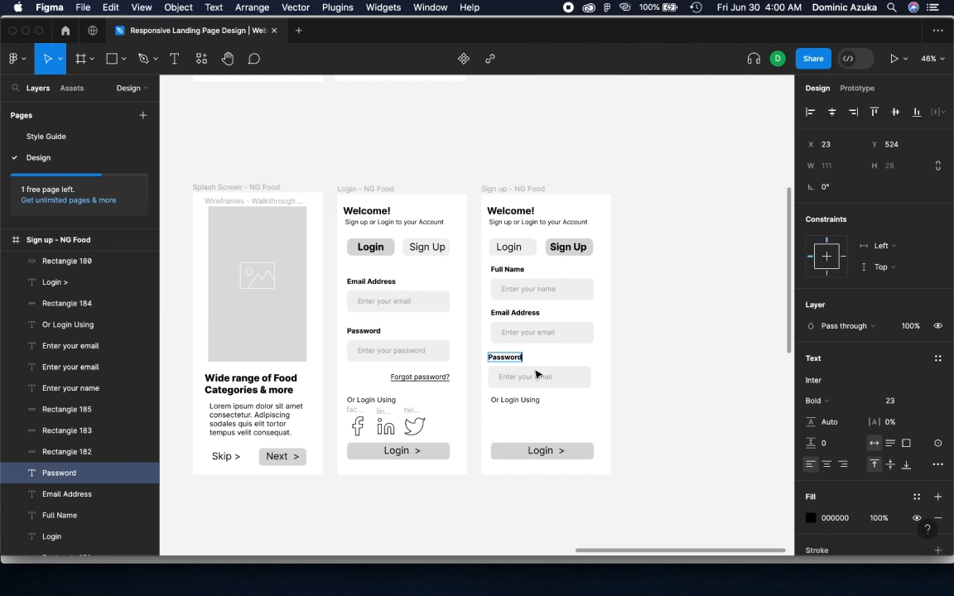
{"action": "key", "text": "Home"}
{"action": "type", "text": "Create"}
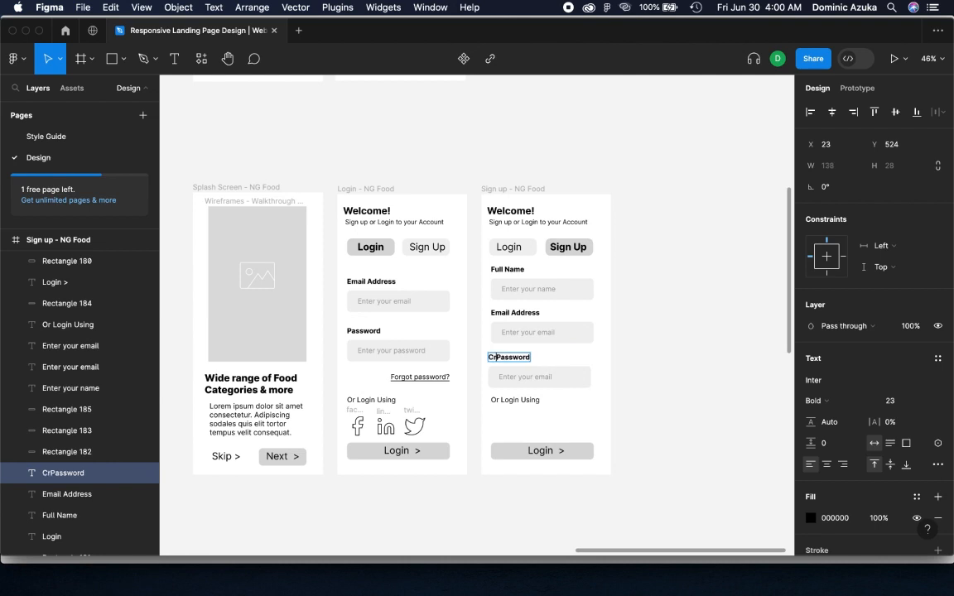
{"action": "key", "text": "Escape"}
Set the placeholder of the Create Password field to "Enter your Password"
{"action": "double_click", "coordinate": [549, 377]}
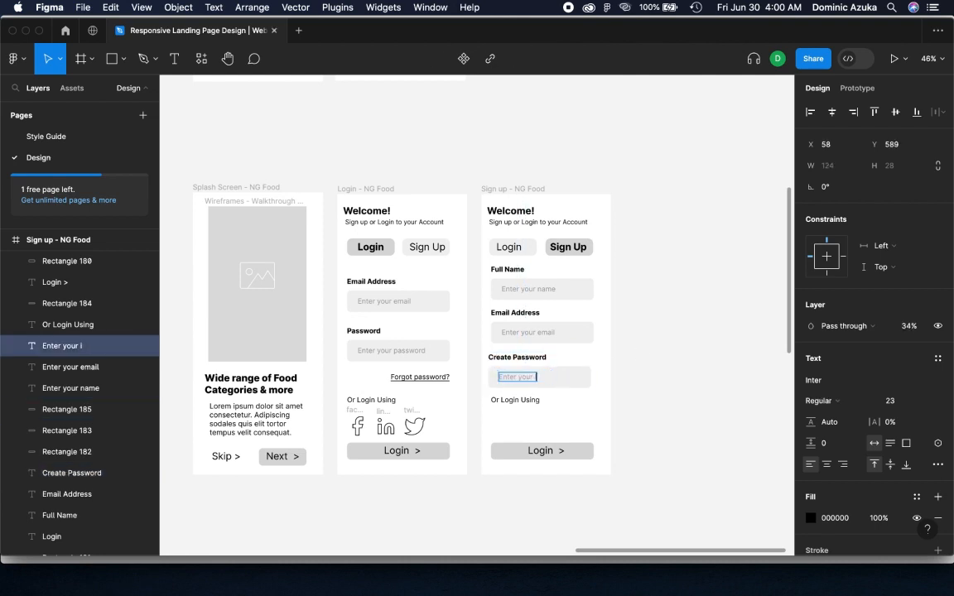
{"action": "type", "text": "Enter your Password"}
{"action": "key", "text": "Escape"}
Shift the Create Password label, field and placeholder together so they align horizontally with the fields above
{"action": "left_click", "coordinate": [517, 357], "text": "shift"}
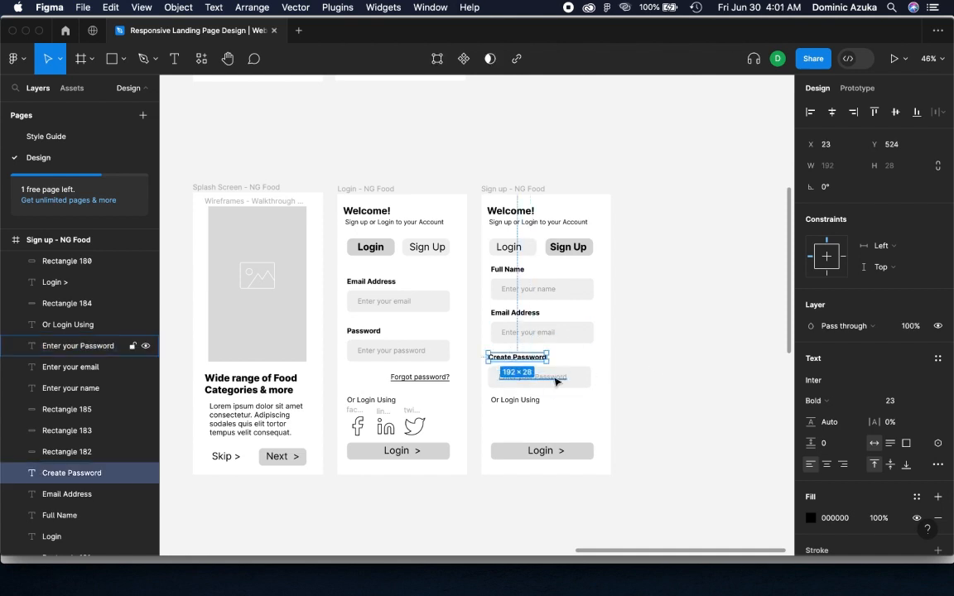
{"action": "left_click", "coordinate": [577, 378], "text": "shift"}
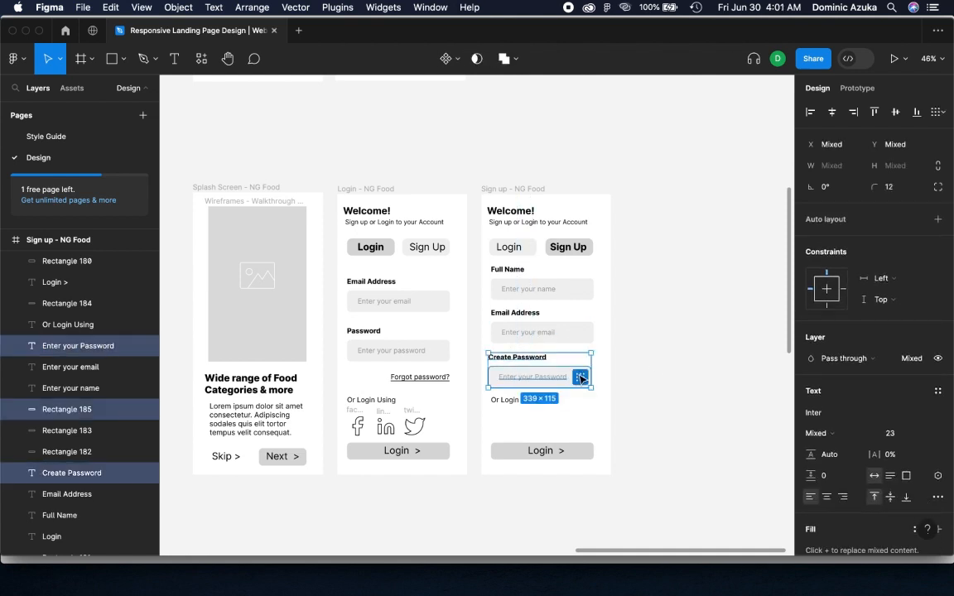
{"action": "left_click_drag", "start_coordinate": [560, 375], "coordinate": [564, 374]}
{"action": "left_click", "coordinate": [623, 338]}
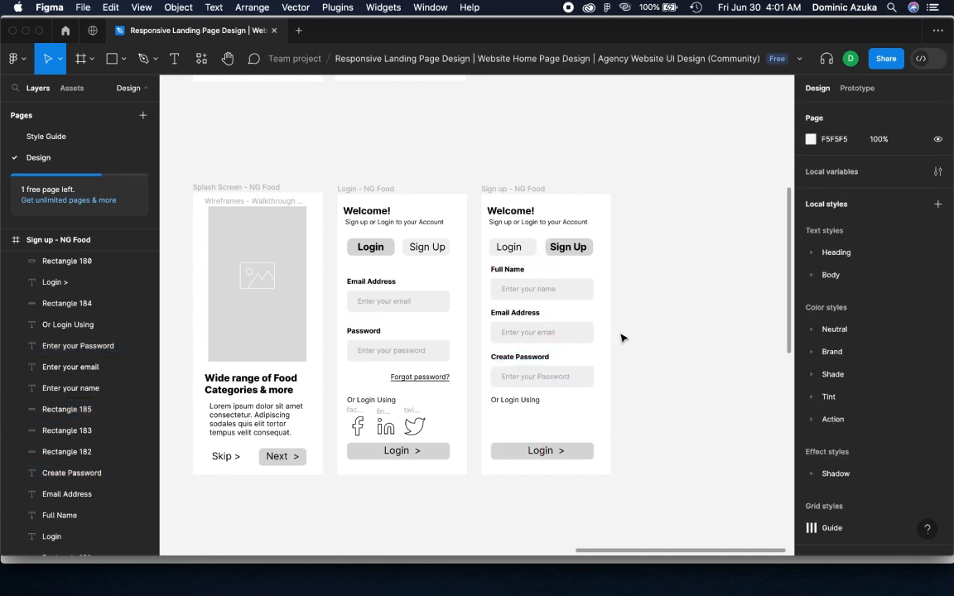
Nest the facebook, linkedin and twitter icons in the Login - NG Food frame and copy them onto the Sign up screen beneath "Or Login Using"
{"action": "left_click", "coordinate": [9, 240]}
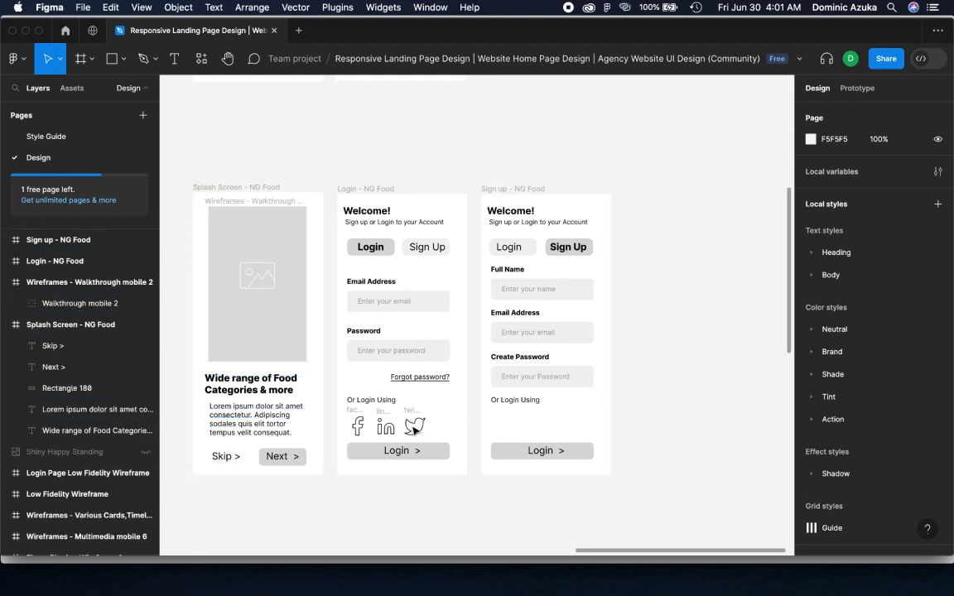
{"action": "left_click", "coordinate": [408, 434]}
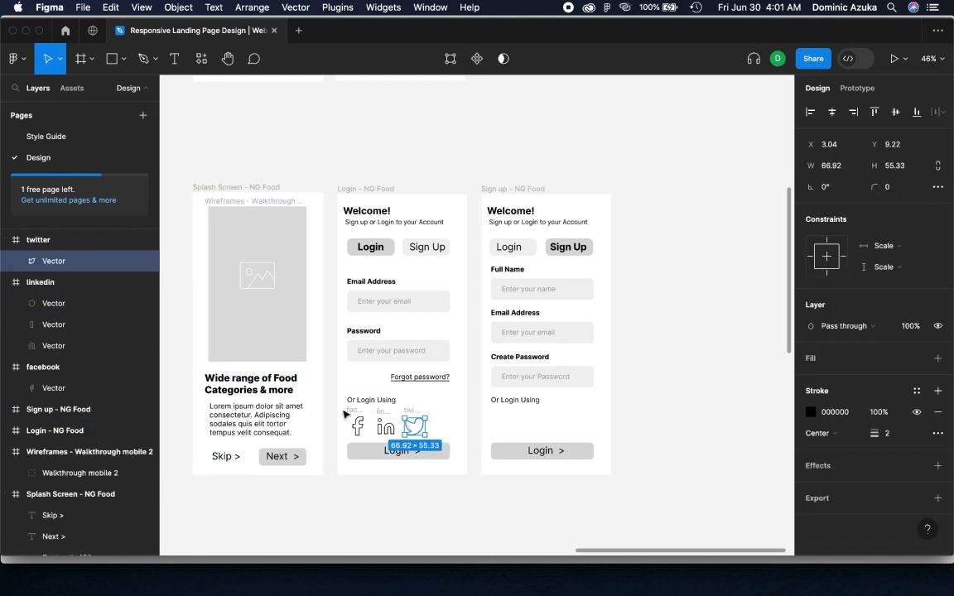
{"action": "left_click", "coordinate": [5, 280]}
{"action": "left_click", "coordinate": [5, 241]}
{"action": "left_click", "coordinate": [6, 283]}
{"action": "key", "text": "Escape"}
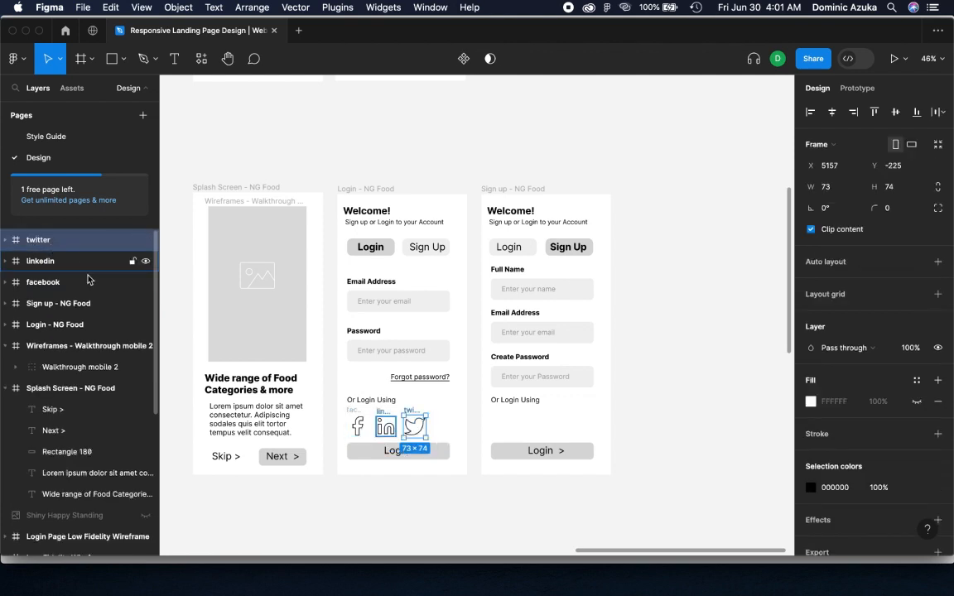
{"action": "left_click", "coordinate": [102, 280], "text": "shift"}
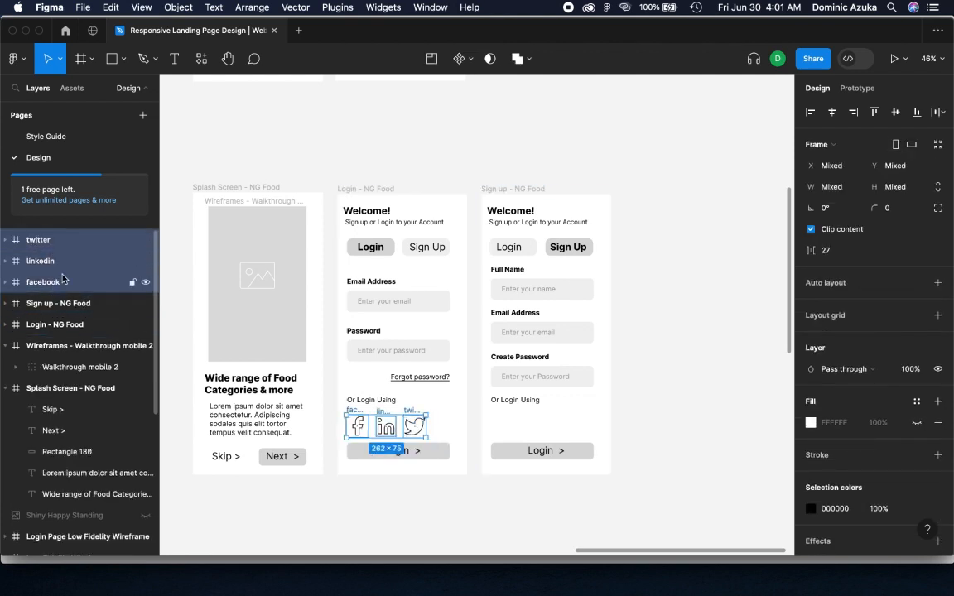
{"action": "left_click", "coordinate": [6, 327]}
{"action": "left_click_drag", "start_coordinate": [66, 274], "coordinate": [102, 238]}
{"action": "left_click_drag", "start_coordinate": [413, 433], "coordinate": [554, 424]}
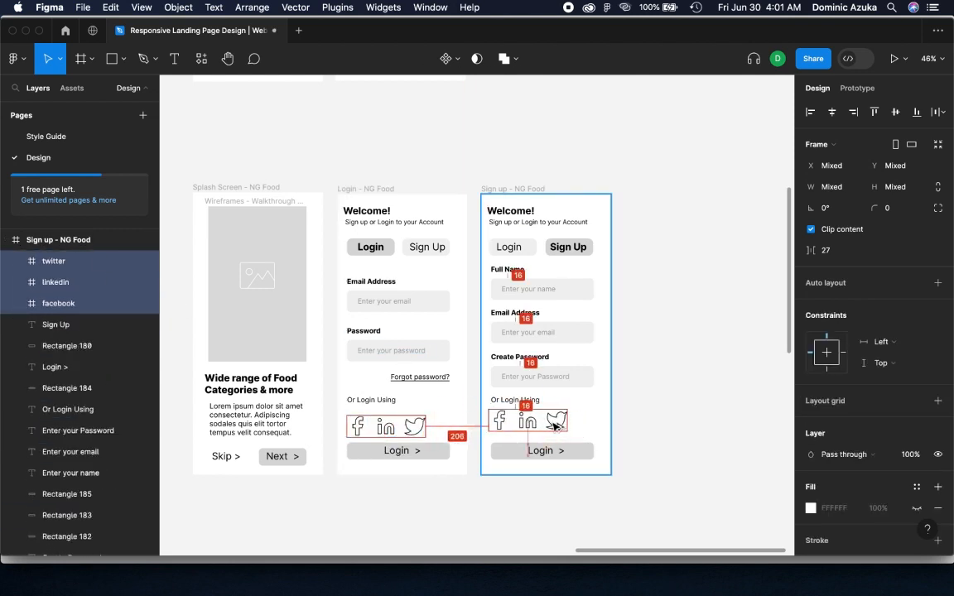
{"action": "left_click", "coordinate": [619, 402]}
Change the text above the social icons on the Sign up screen to "Or Sign Up Using"
{"action": "left_click", "coordinate": [505, 399]}
{"action": "type", "text": "Sign Up"}
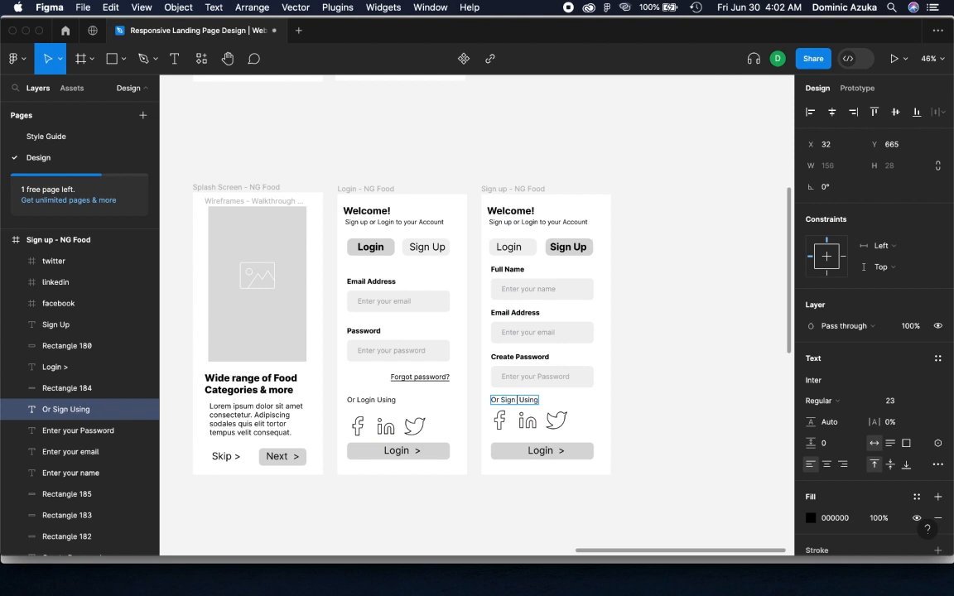
{"action": "key", "text": "Escape"}
{"action": "left_click", "coordinate": [682, 413]}
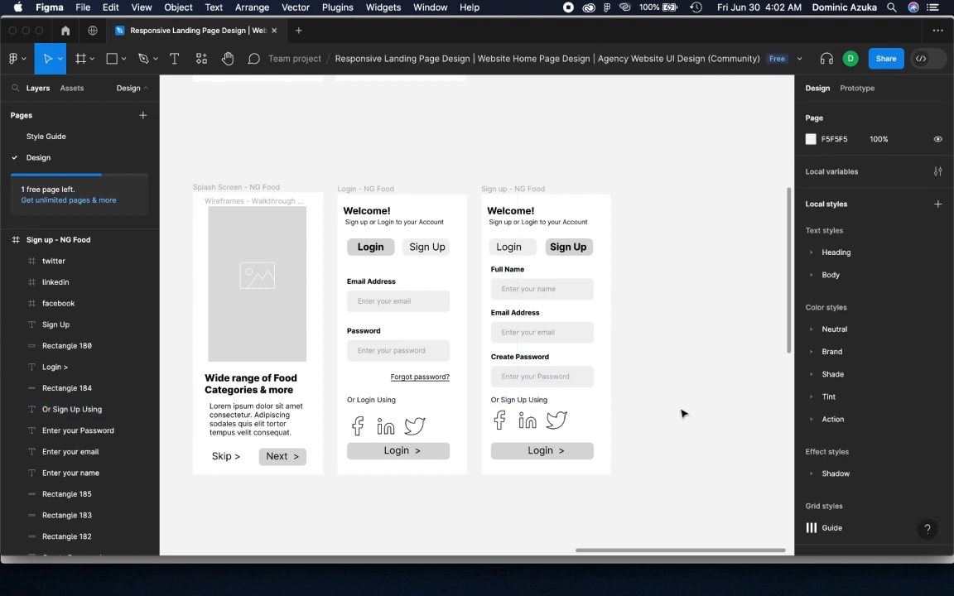
Change the bottom button's label on the Sign up screen to "Next >"
{"action": "double_click", "coordinate": [538, 451]}
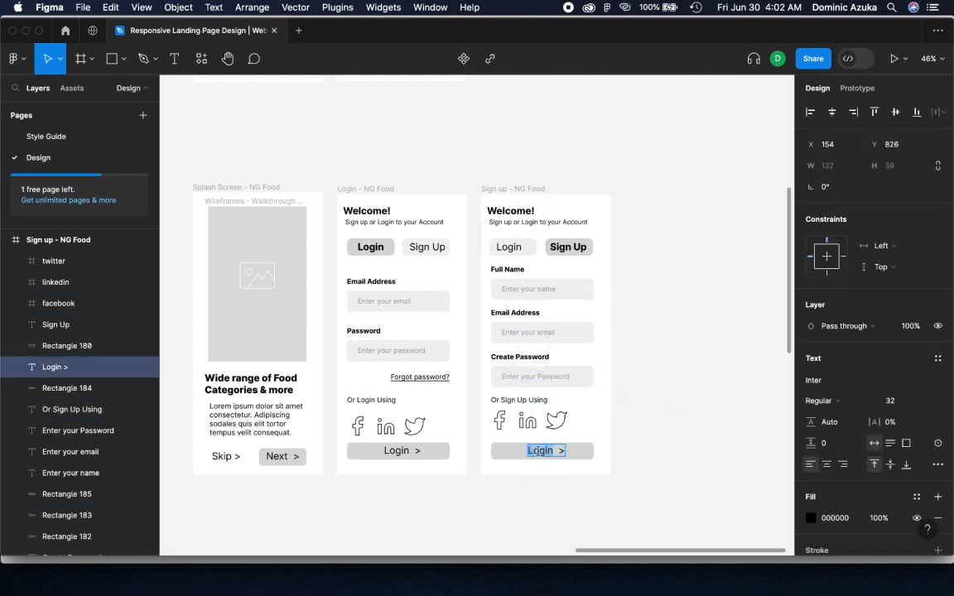
{"action": "type", "text": "Next"}
{"action": "left_click", "coordinate": [671, 433]}
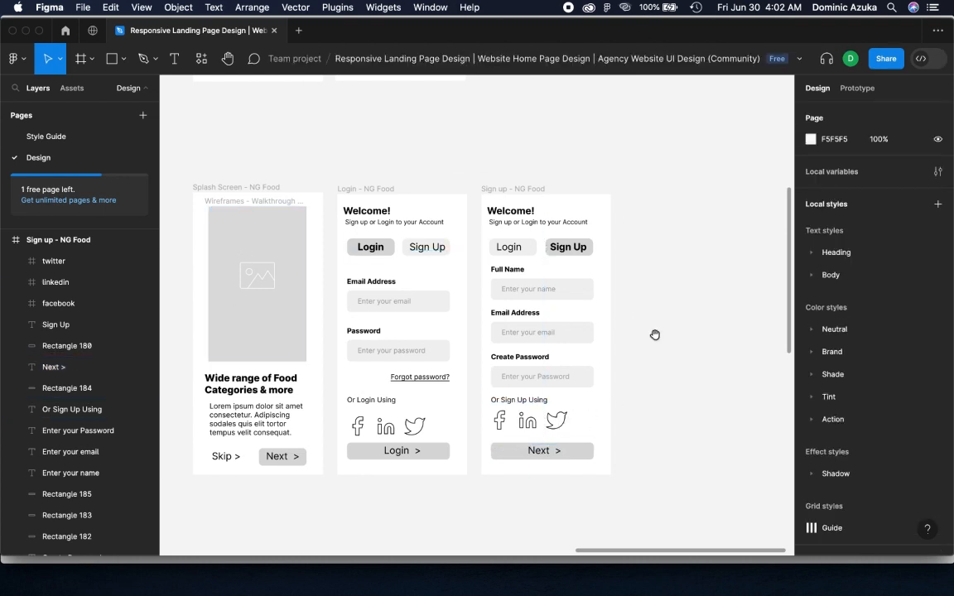
Add an iPhone 14 Pro Max frame and place it beside the Sign up screen with the same 47 spacing as the other screens
{"action": "left_click_drag", "start_coordinate": [654, 334], "coordinate": [550, 331]}
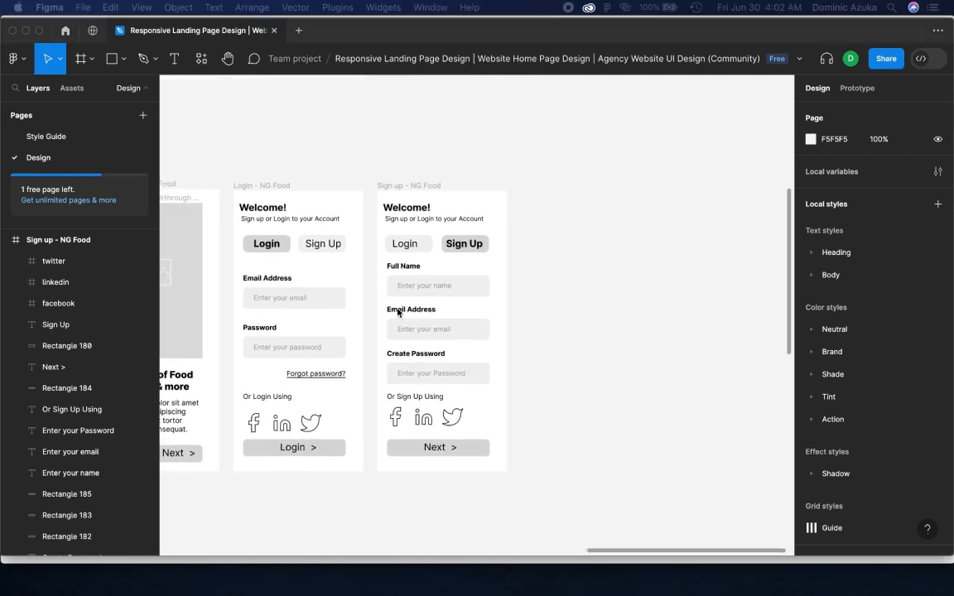
{"action": "left_click", "coordinate": [80, 58]}
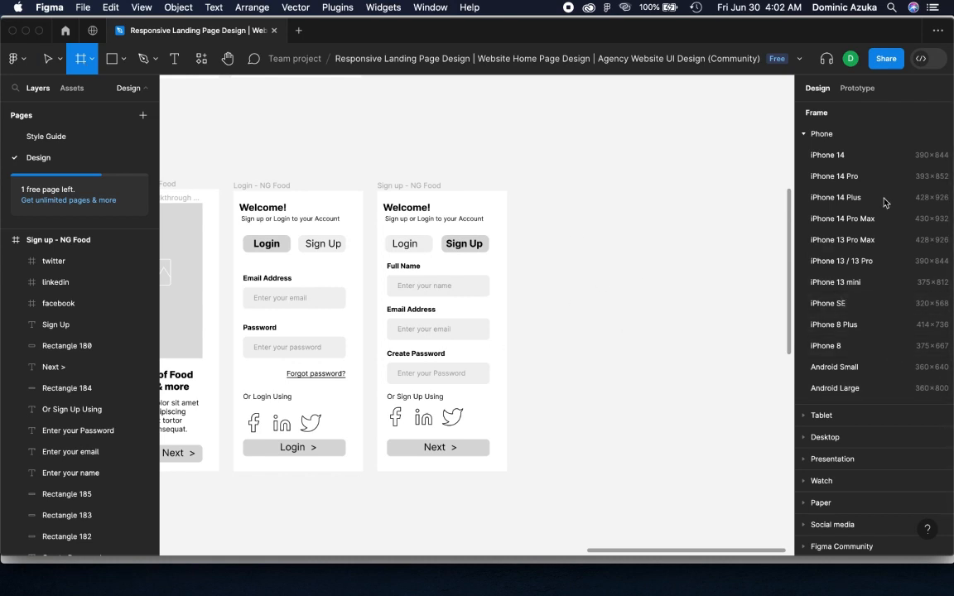
{"action": "left_click", "coordinate": [869, 220]}
{"action": "left_click_drag", "start_coordinate": [603, 291], "coordinate": [585, 329]}
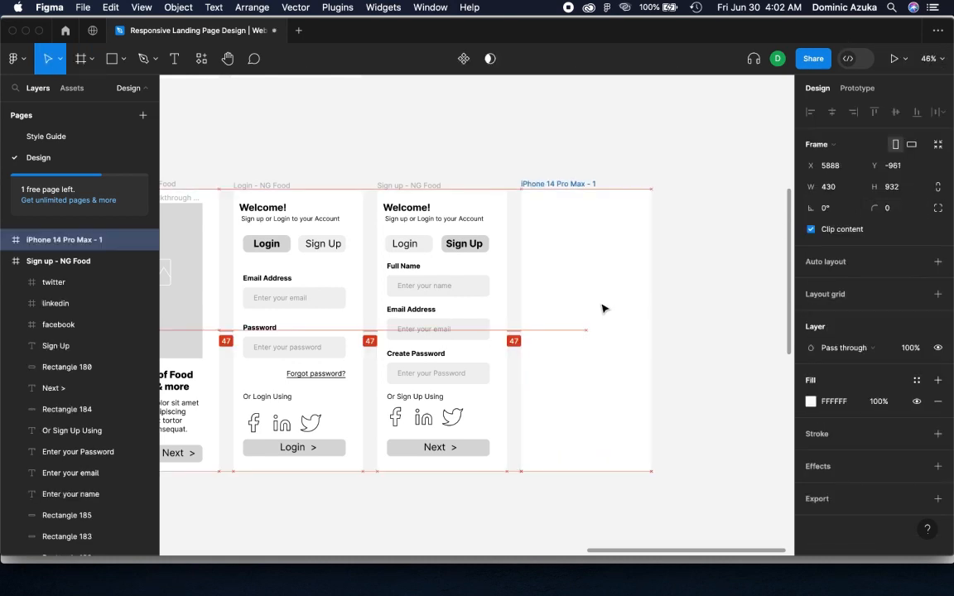
{"action": "left_click", "coordinate": [701, 529]}
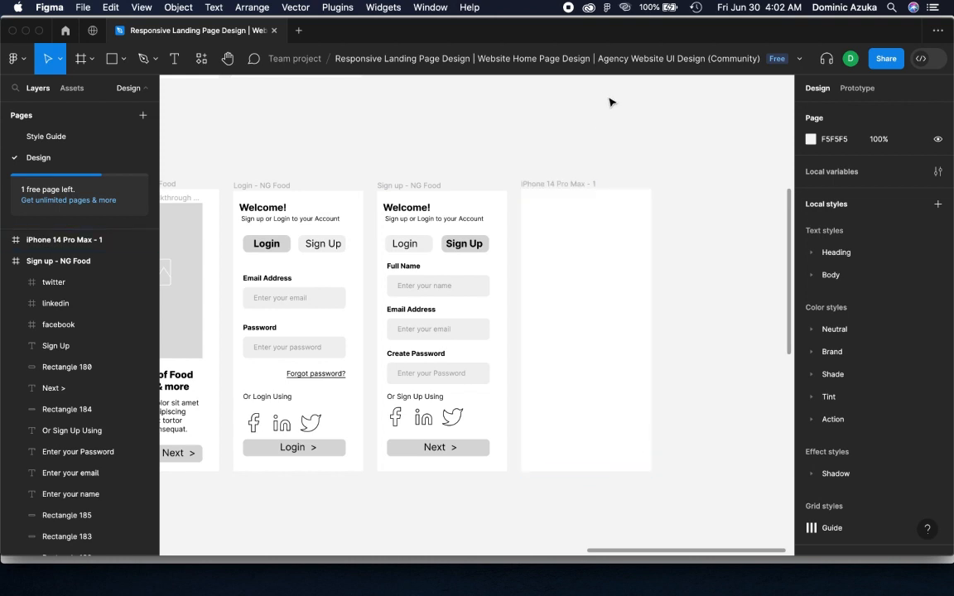
Find a location icon with the Feather Icons plugin by searching "loc" and insert the map-pin icon over the new frame
{"action": "scroll", "coordinate": [588, 232], "scroll_direction": "right", "scroll_amount": 5}
{"action": "scroll", "coordinate": [588, 232], "scroll_direction": "down", "scroll_amount": 3}
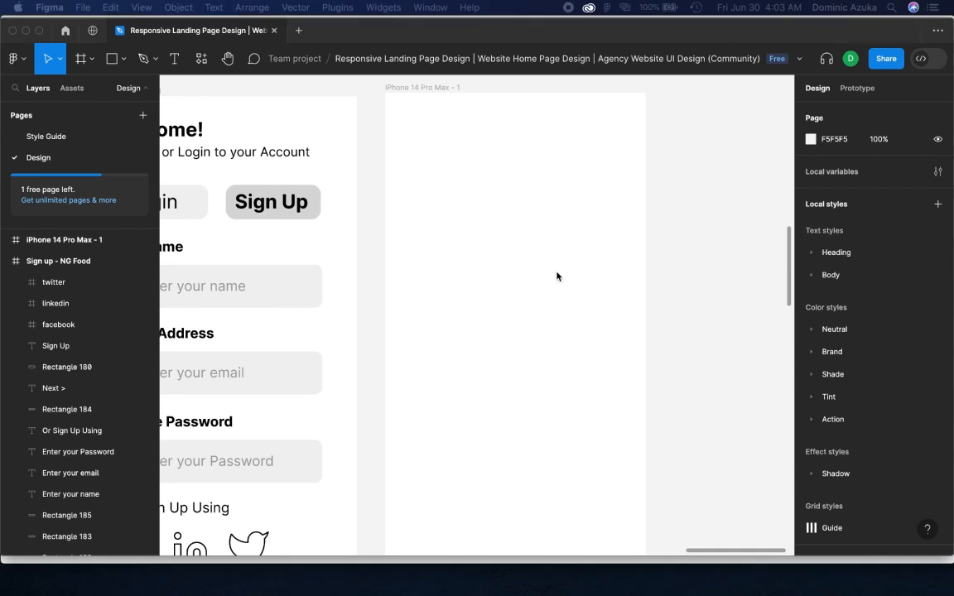
{"action": "right_click", "coordinate": [685, 245]}
{"action": "mouse_move", "coordinate": [704, 360]}
{"action": "left_click", "coordinate": [622, 132]}
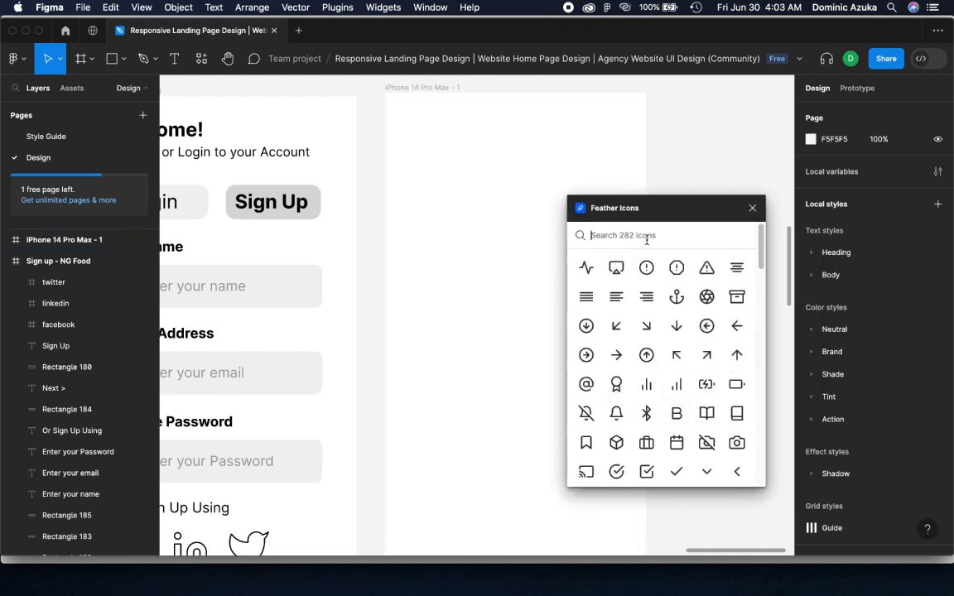
{"action": "type", "text": "loc"}
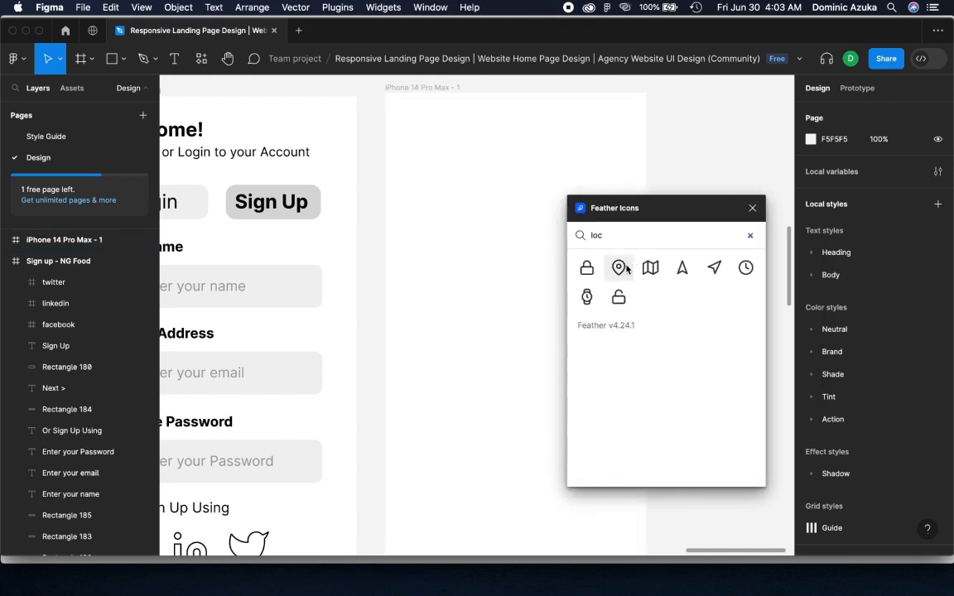
{"action": "left_click", "coordinate": [618, 267]}
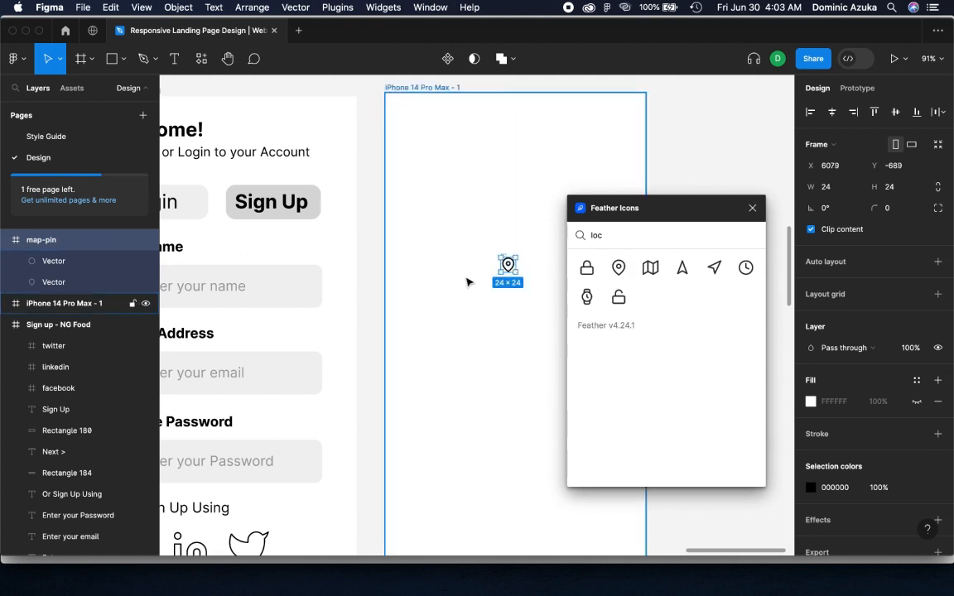
Rename the new iPhone 14 Pro Max frame to "Home Screen"
{"action": "scroll", "coordinate": [468, 283], "scroll_direction": "up", "scroll_amount": 4}
{"action": "left_click", "coordinate": [441, 250]}
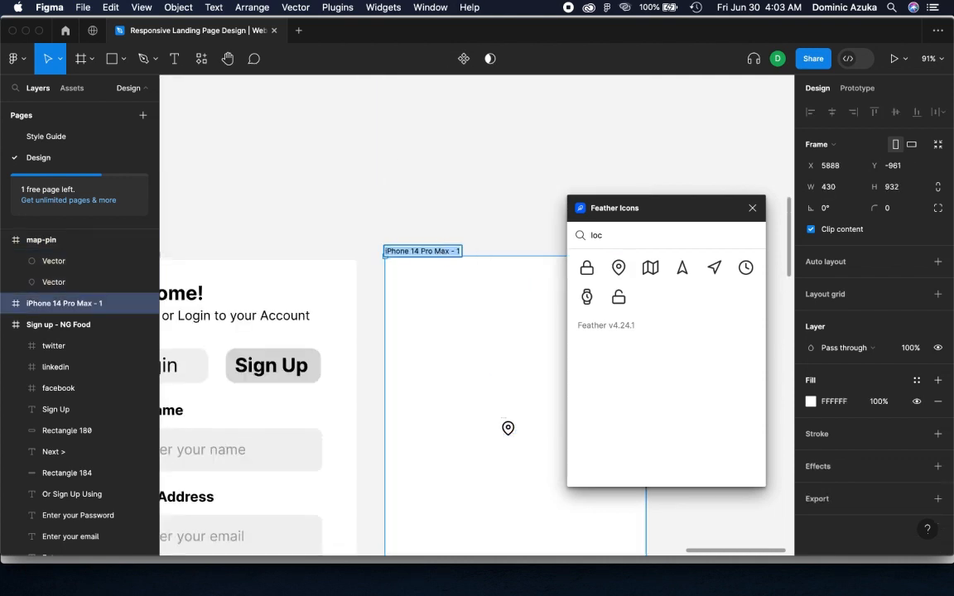
{"action": "key", "text": "super+Tab"}
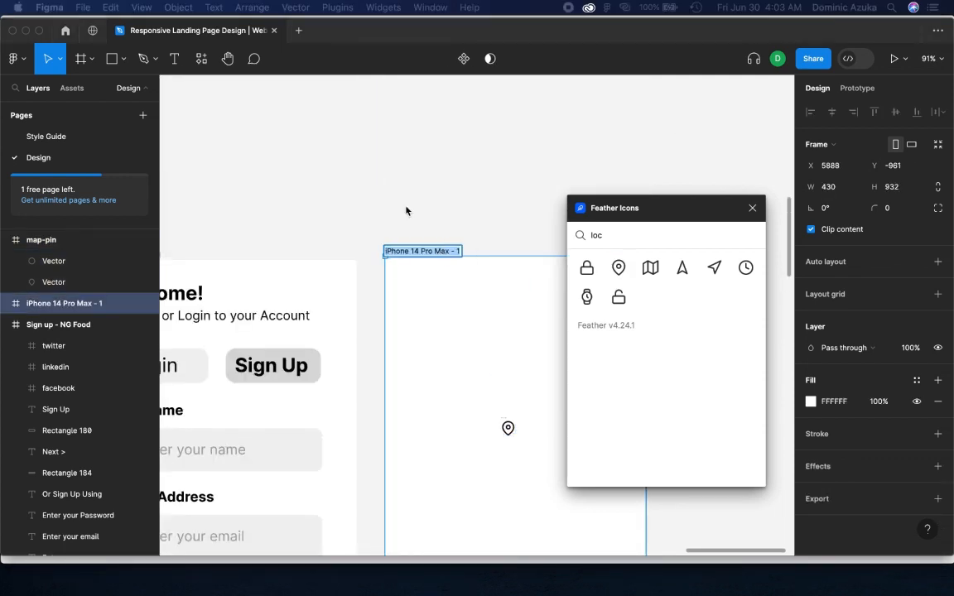
{"action": "left_click", "coordinate": [429, 249]}
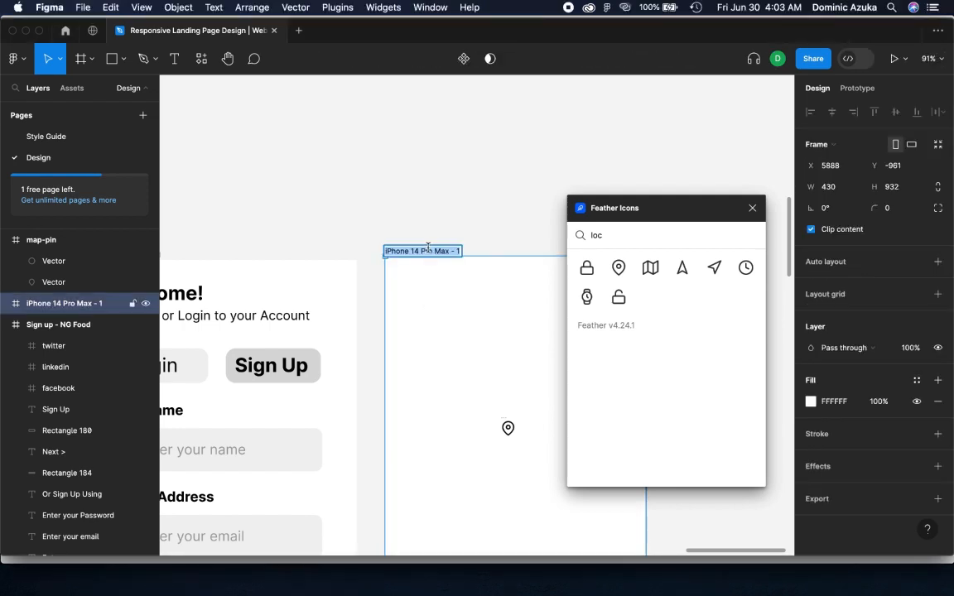
{"action": "type", "text": "Home Screen"}
{"action": "left_click", "coordinate": [424, 197]}
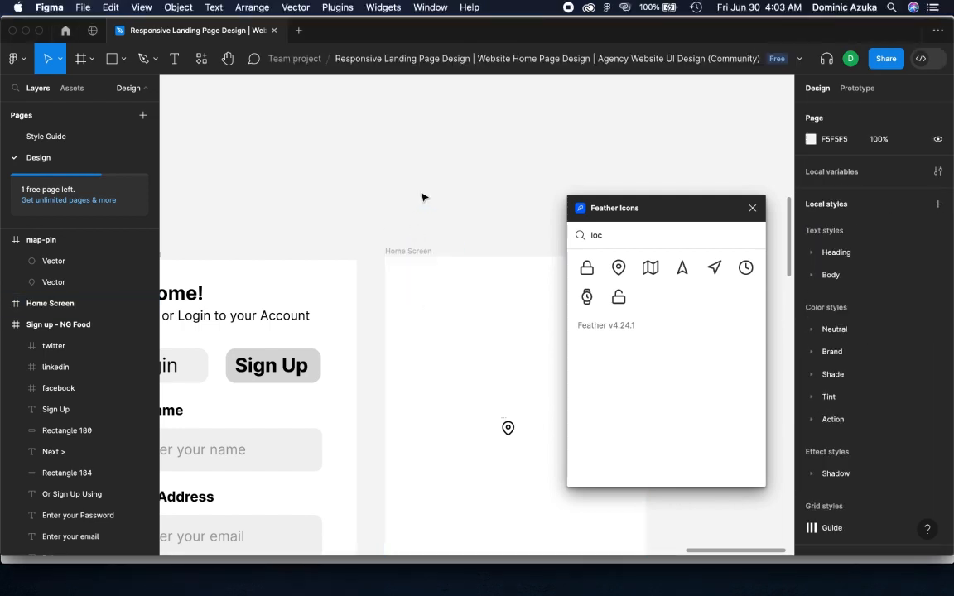
Place the map-pin icon in the upper-left corner of the Home Screen frame and resize it to about 32 × 32
{"action": "left_click", "coordinate": [514, 429]}
{"action": "left_click", "coordinate": [519, 429]}
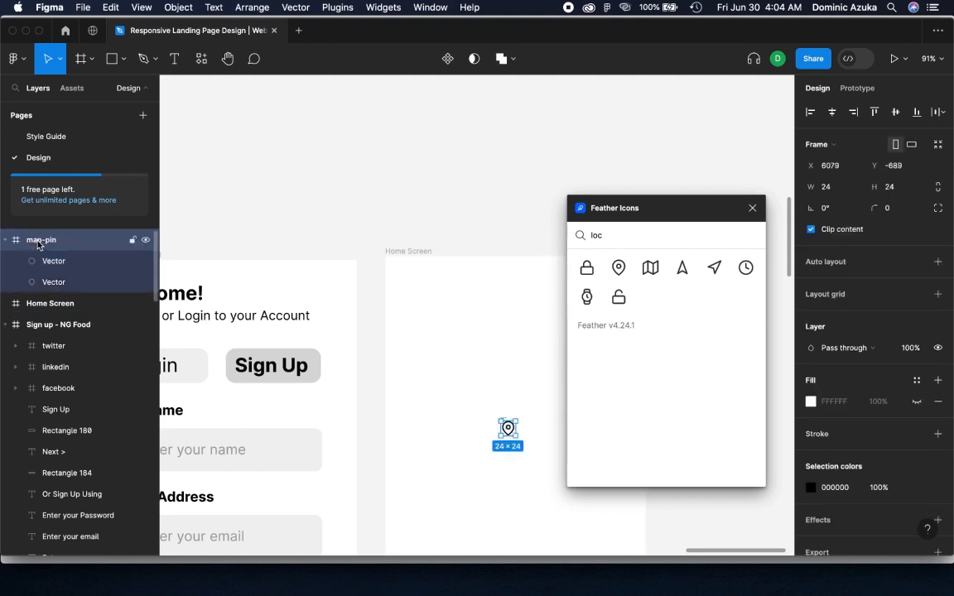
{"action": "left_click_drag", "start_coordinate": [521, 444], "coordinate": [430, 302]}
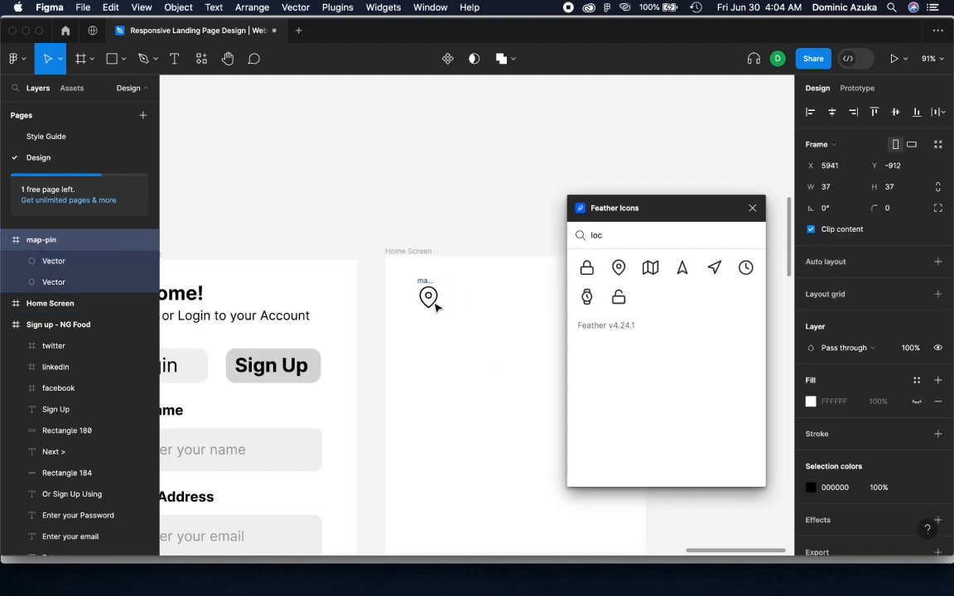
{"action": "left_click_drag", "start_coordinate": [663, 207], "coordinate": [720, 205]}
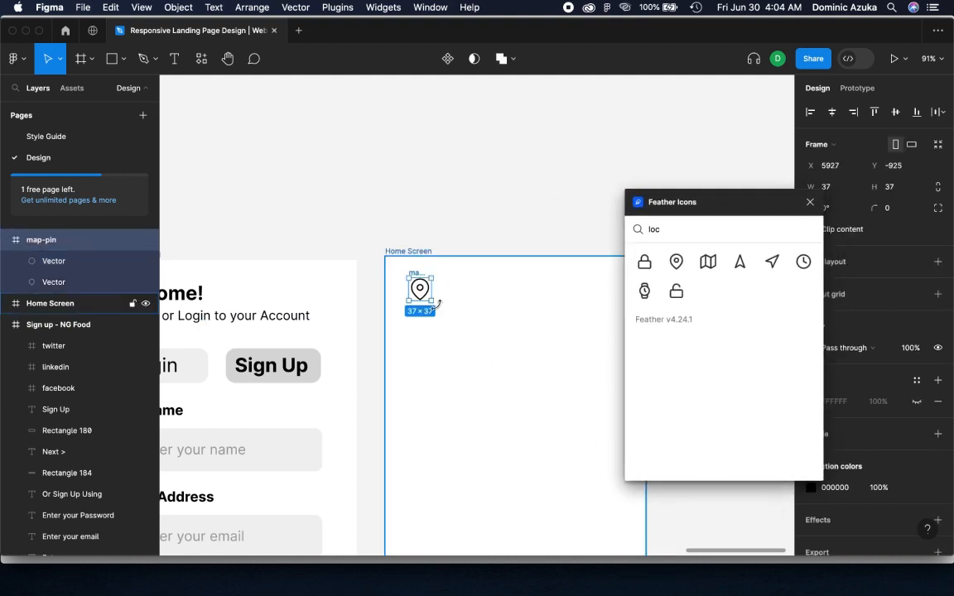
{"action": "left_click_drag", "start_coordinate": [432, 302], "coordinate": [422, 295]}
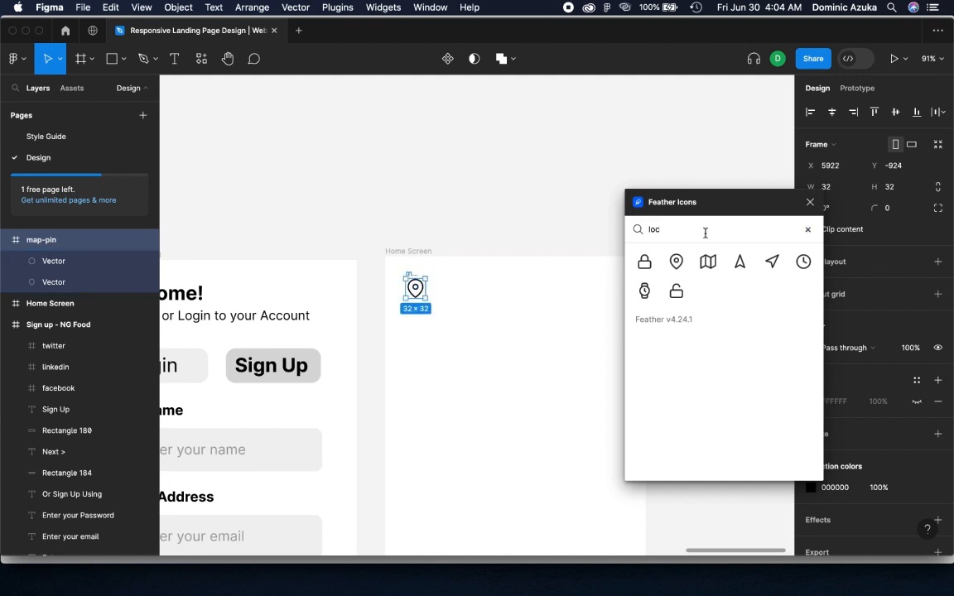
Insert the Feather clock icon by searching "time", sized about 31 × 31, level with the map-pin on the right half of the Home Screen
{"action": "key", "text": "BackSpace"}
{"action": "key", "text": "BackSpace"}
{"action": "key", "text": "BackSpace"}
{"action": "type", "text": "time"}
{"action": "left_click", "coordinate": [644, 261]}
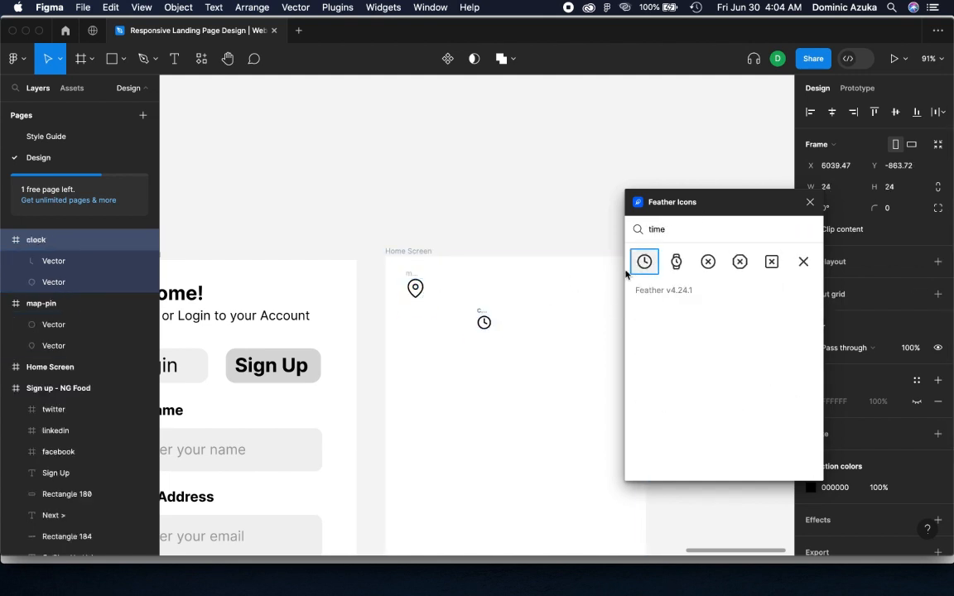
{"action": "left_click_drag", "start_coordinate": [493, 335], "coordinate": [568, 295]}
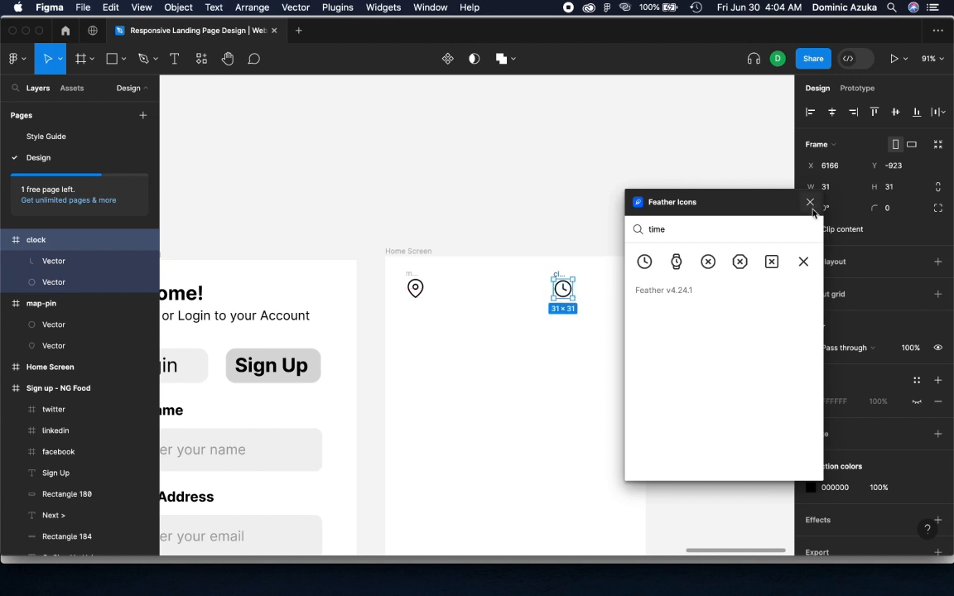
Add the street address as Regular 20-size text just beside the map-pin icon on the Home Screen
{"action": "left_click", "coordinate": [809, 202]}
{"action": "key", "text": "t"}
{"action": "left_click", "coordinate": [442, 284]}
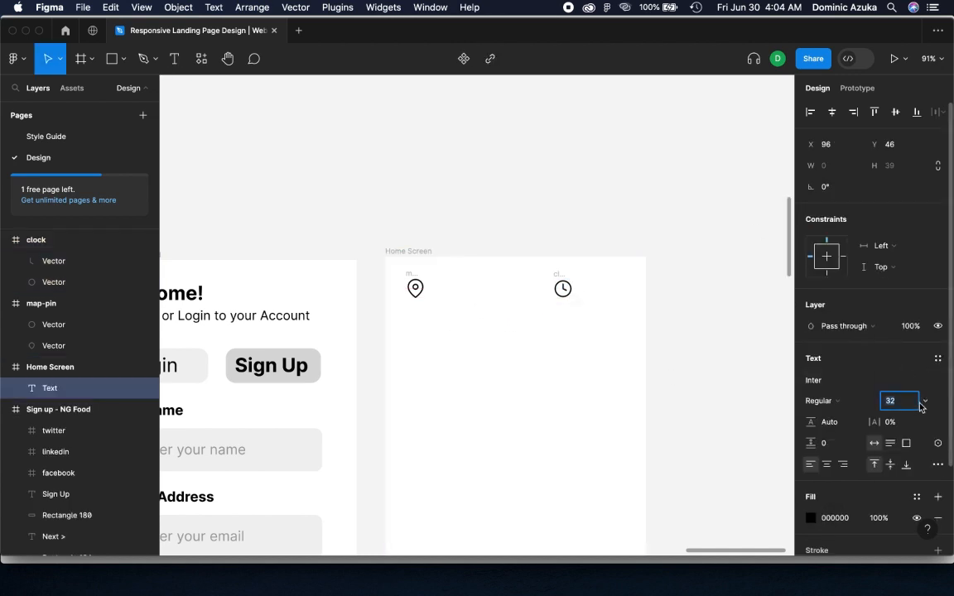
{"action": "left_click", "coordinate": [909, 401]}
{"action": "left_click", "coordinate": [906, 368]}
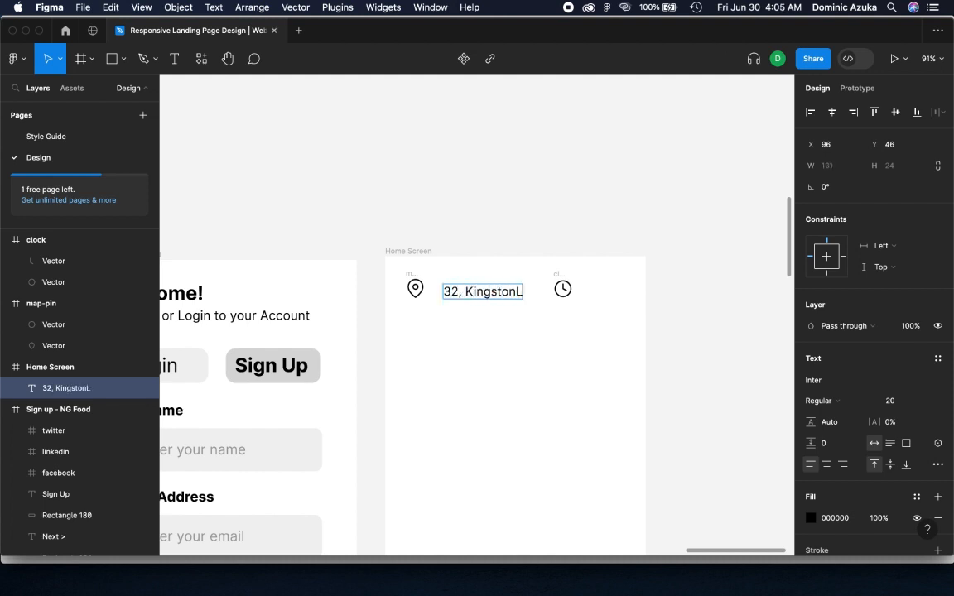
{"action": "key", "text": "Escape"}
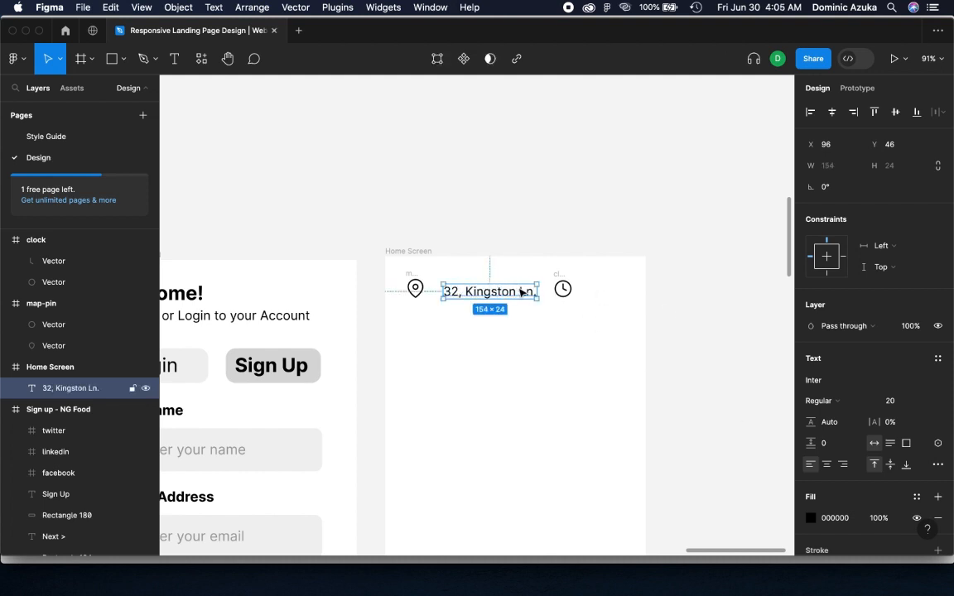
{"action": "left_click_drag", "start_coordinate": [522, 291], "coordinate": [505, 290]}
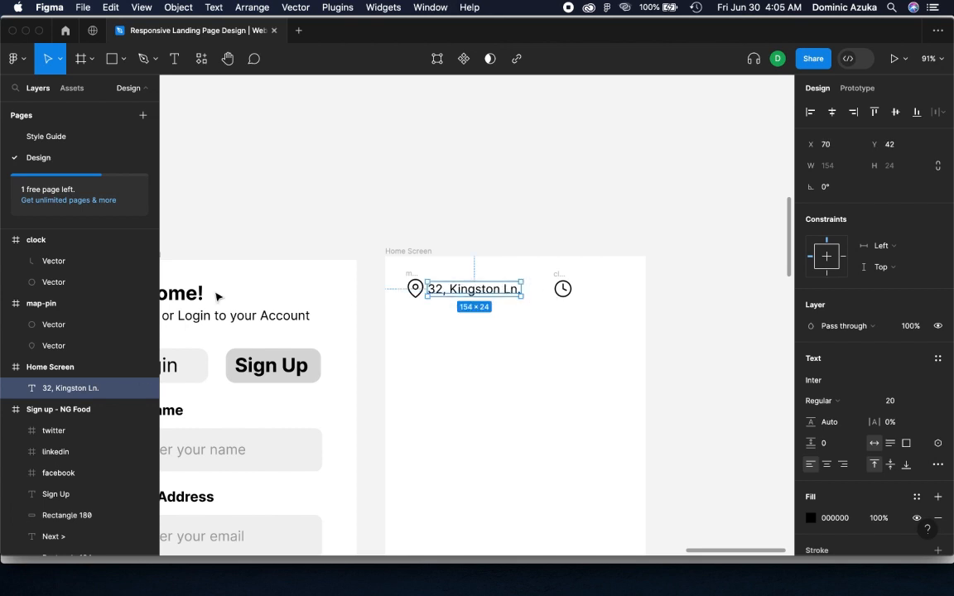
Nest the clock and map-pin icon layers inside the Home Screen frame
{"action": "left_click", "coordinate": [6, 240]}
{"action": "left_click", "coordinate": [6, 262]}
{"action": "left_click", "coordinate": [55, 241]}
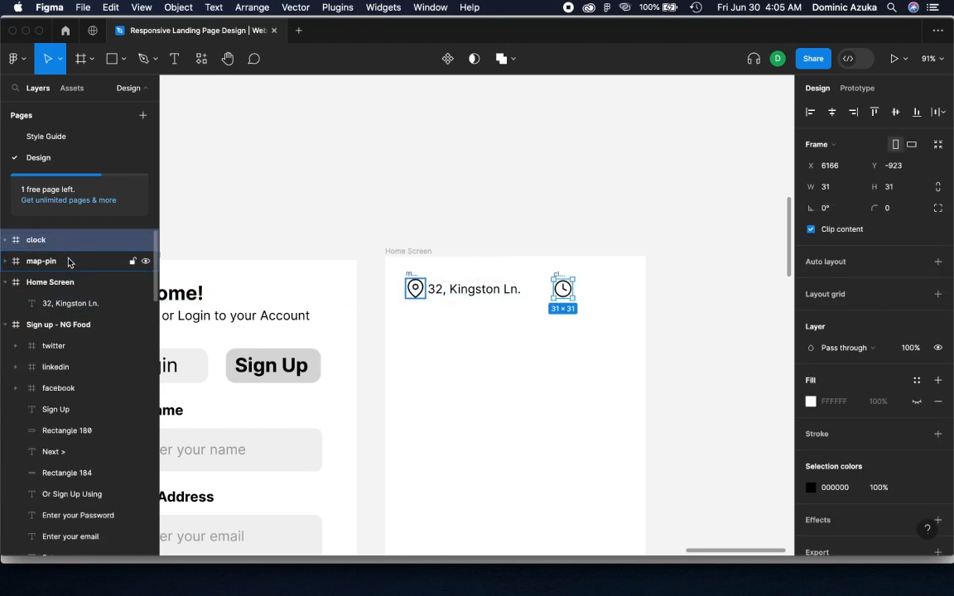
{"action": "left_click", "coordinate": [68, 262], "text": "shift"}
{"action": "left_click_drag", "start_coordinate": [68, 262], "coordinate": [79, 287]}
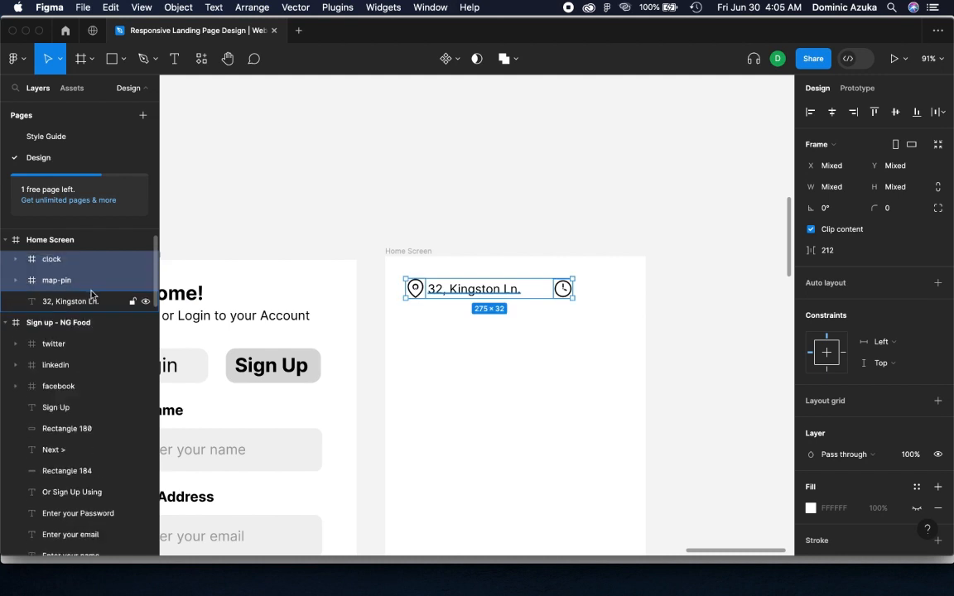
Level the address text with the map-pin icon and widen the gap between them slightly
{"action": "left_click", "coordinate": [74, 286]}
{"action": "left_click", "coordinate": [74, 303], "text": "shift"}
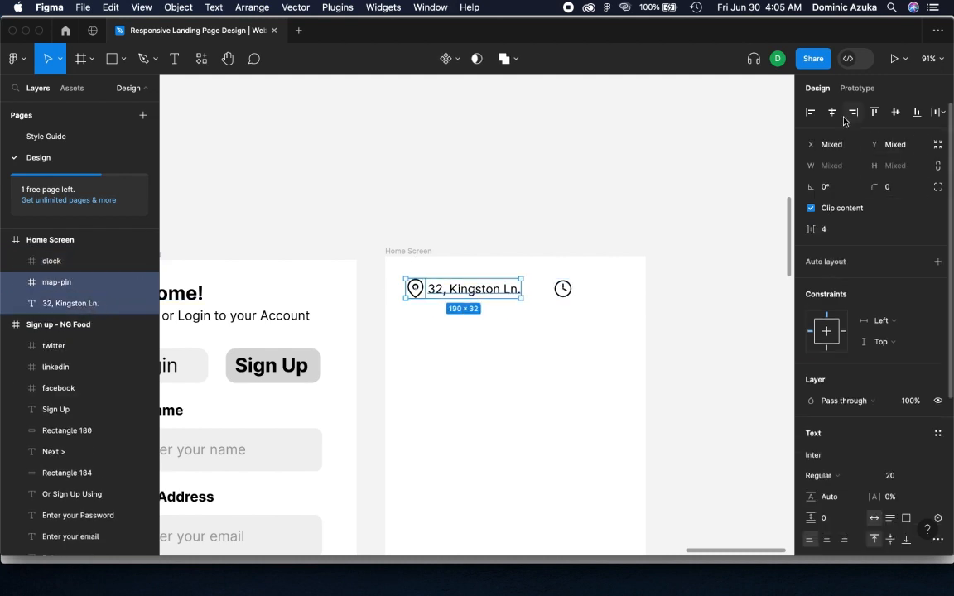
{"action": "left_click_drag", "start_coordinate": [472, 303], "coordinate": [498, 290]}
Duplicate the address text beside the clock icon and change the copy to "Order Now"
{"action": "left_click_drag", "start_coordinate": [560, 291], "coordinate": [638, 288]}
{"action": "key", "text": "Return"}
{"action": "type", "text": "Order Now"}
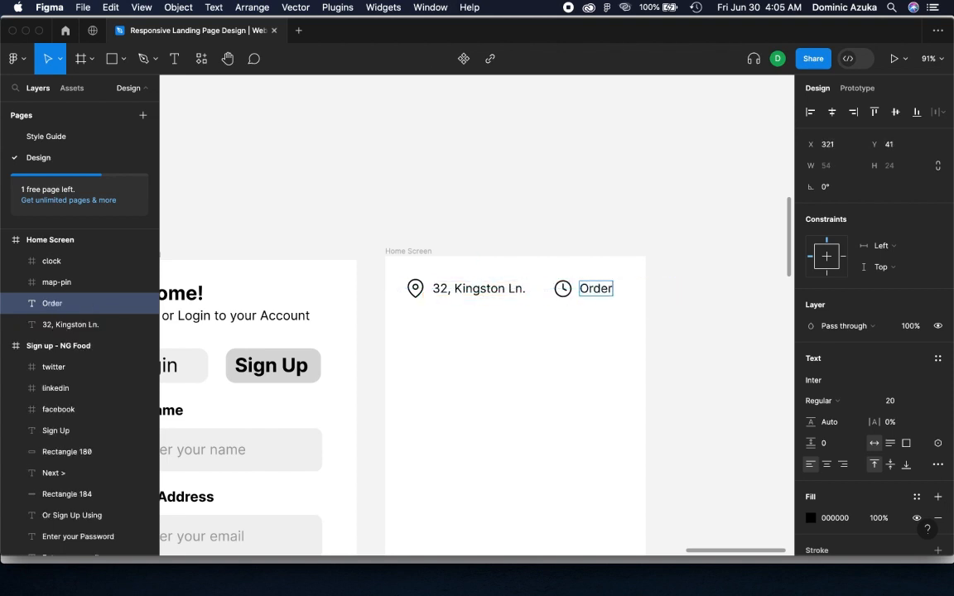
{"action": "key", "text": "super+a"}
{"action": "left_click", "coordinate": [671, 287]}
Shift both header icons and their texts together slightly toward the upper-left corner of the Home Screen frame
{"action": "left_click", "coordinate": [70, 262]}
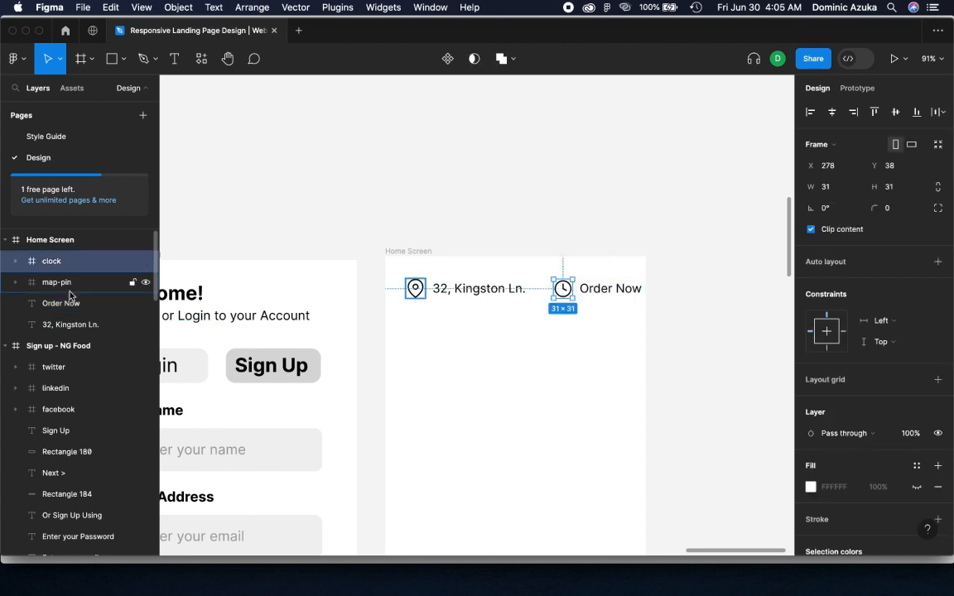
{"action": "left_click", "coordinate": [91, 325], "text": "shift"}
{"action": "key", "text": "shift+Left"}
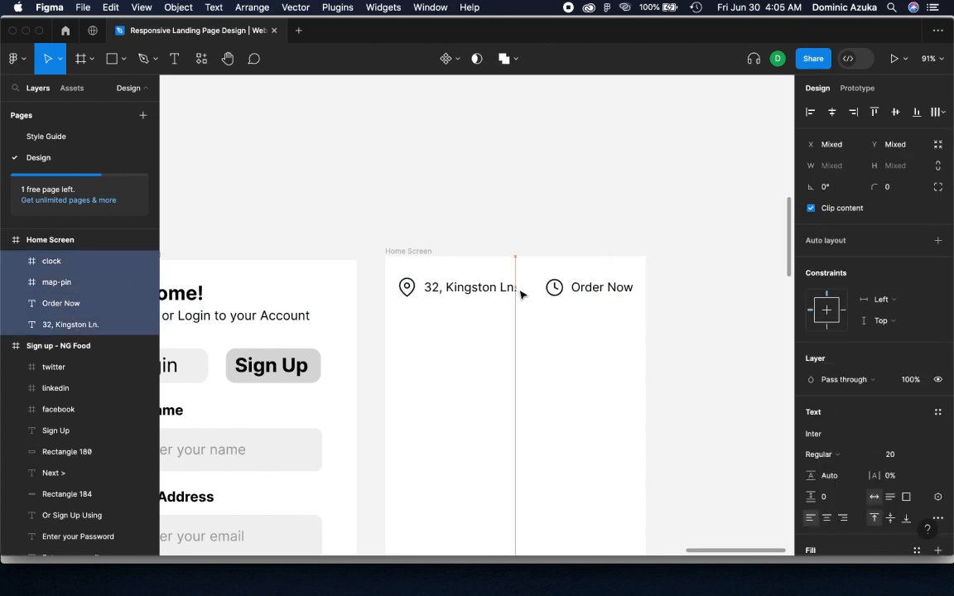
{"action": "key", "text": "shift+Up"}
{"action": "left_click", "coordinate": [728, 266]}
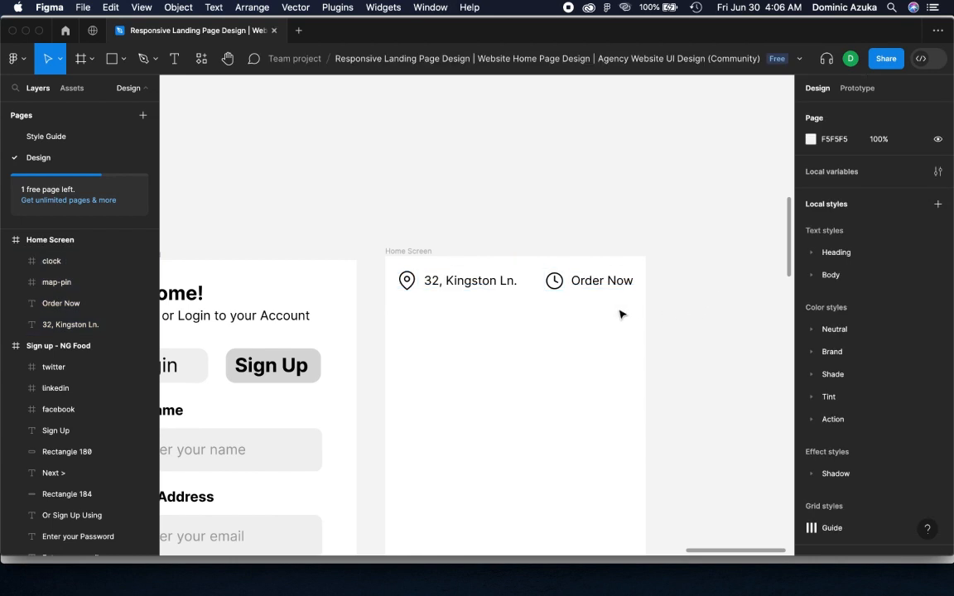
Add a Bold 24-size greeting, "Good Evening" plus a first name, below the header row at X 24, Y 84
{"action": "scroll", "coordinate": [579, 331], "scroll_direction": "down", "scroll_amount": 3}
{"action": "key", "text": "t"}
{"action": "left_click", "coordinate": [434, 260]}
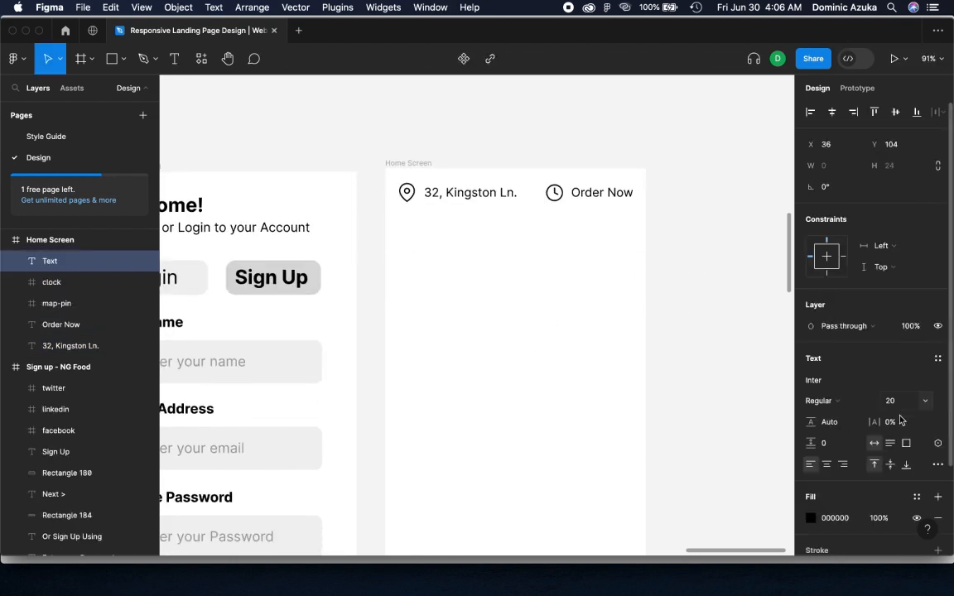
{"action": "type", "text": "24"}
{"action": "left_click", "coordinate": [818, 401]}
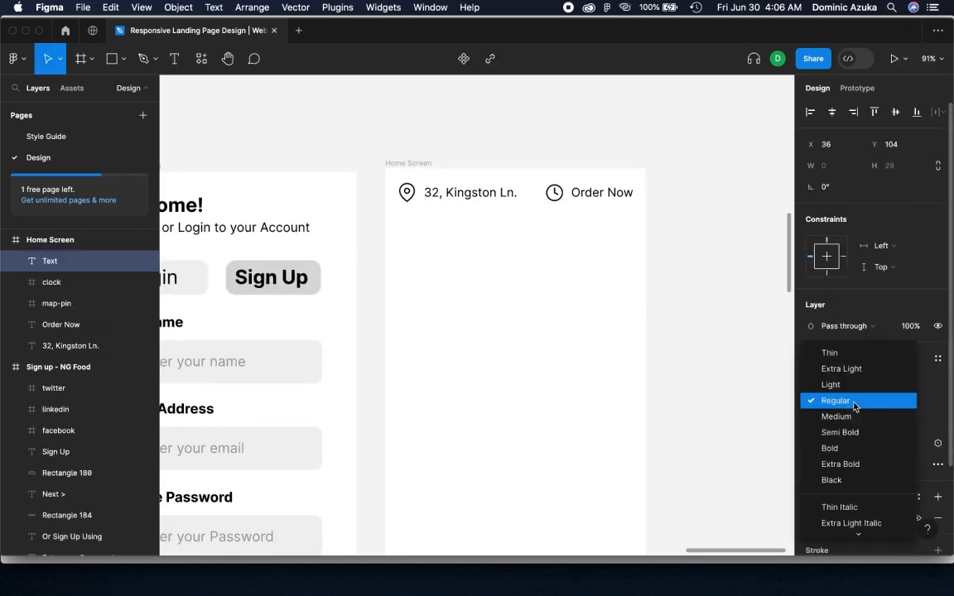
{"action": "left_click", "coordinate": [828, 448]}
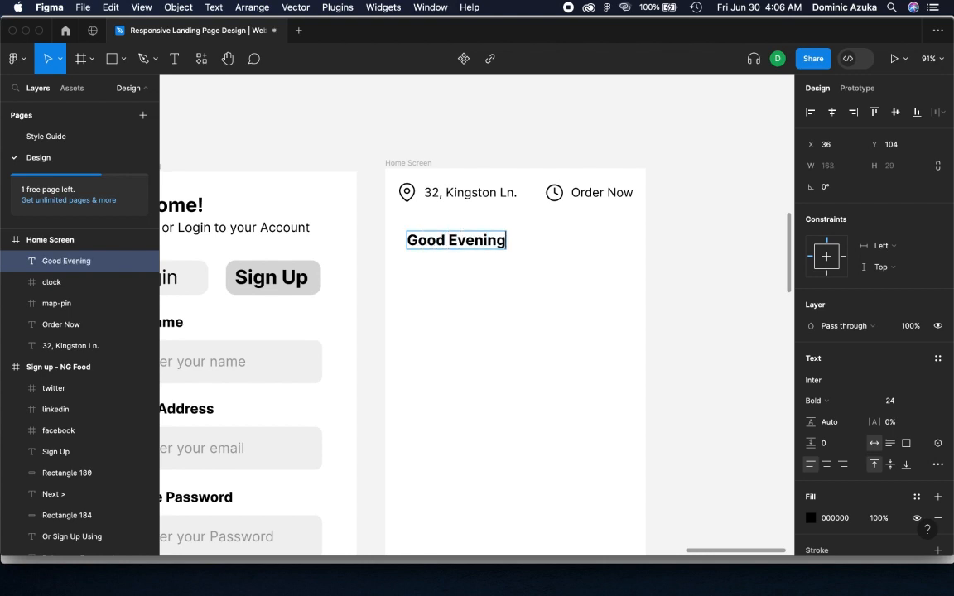
{"action": "key", "text": "Escape"}
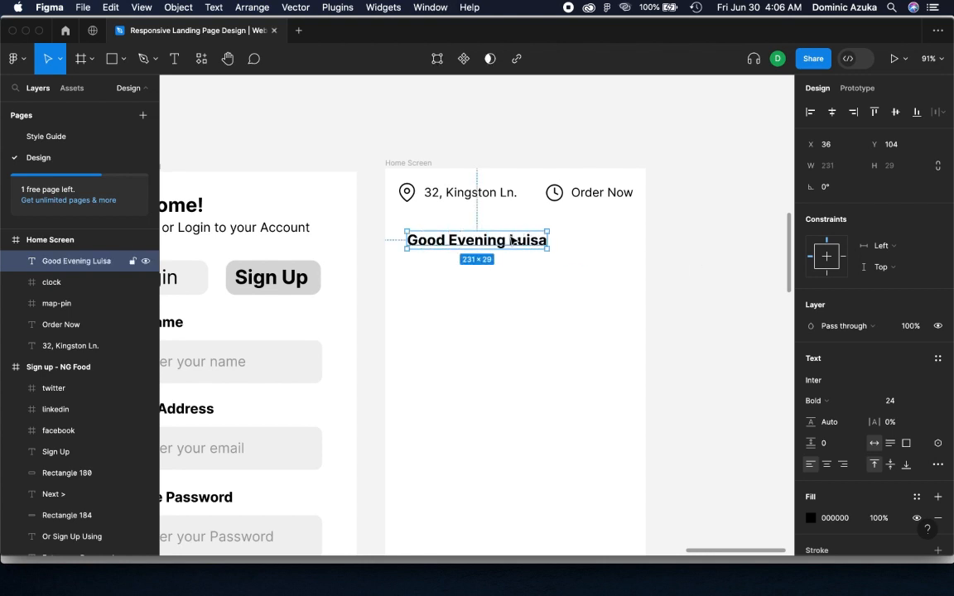
{"action": "left_click_drag", "start_coordinate": [512, 247], "coordinate": [503, 232]}
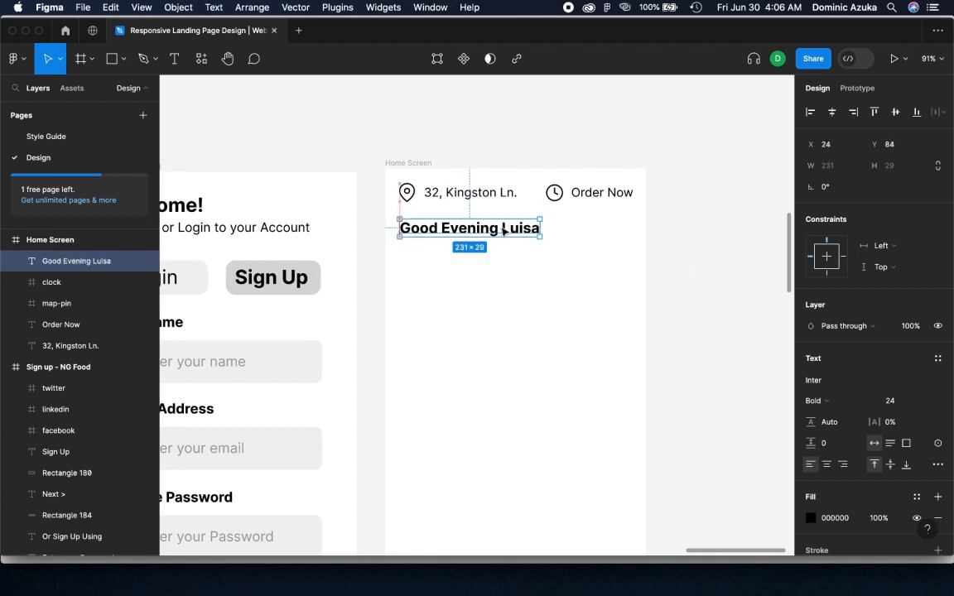
Copy a grey input field from the sign-up screen below the greeting and insert the Feather search icon inside it by searching "searc"
{"action": "left_click", "coordinate": [710, 237]}
{"action": "left_click_drag", "start_coordinate": [315, 364], "coordinate": [631, 272]}
{"action": "right_click", "coordinate": [667, 213]}
{"action": "mouse_move", "coordinate": [695, 325]}
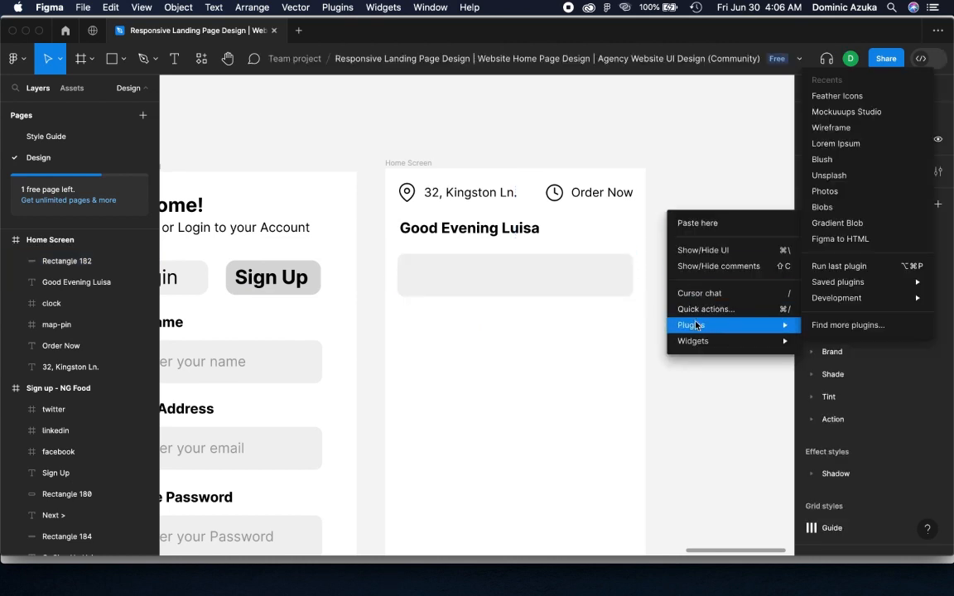
{"action": "left_click", "coordinate": [842, 96]}
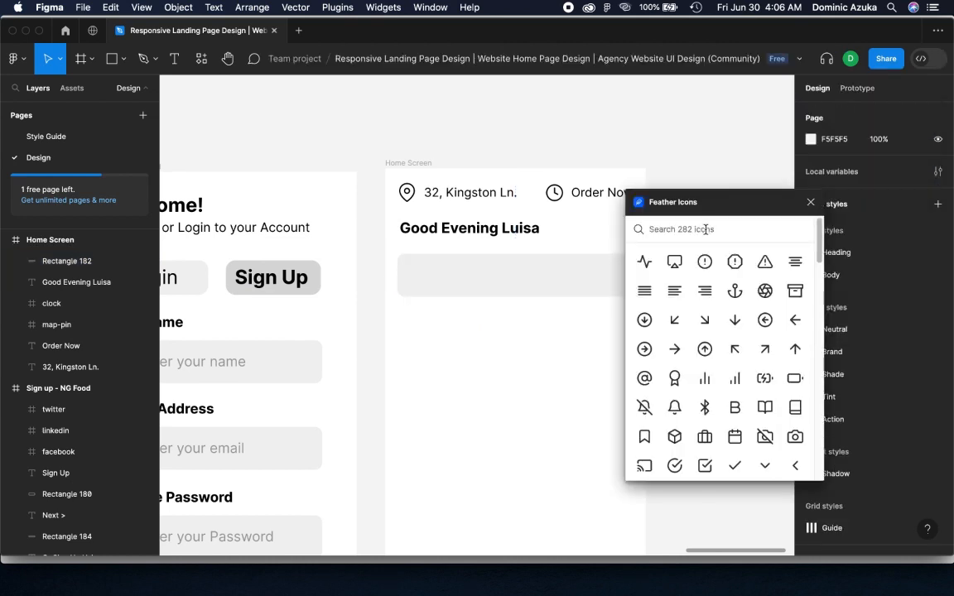
{"action": "type", "text": "searc"}
{"action": "left_click_drag", "start_coordinate": [645, 263], "coordinate": [414, 275]}
{"action": "left_click", "coordinate": [811, 202]}
{"action": "left_click", "coordinate": [688, 208]}
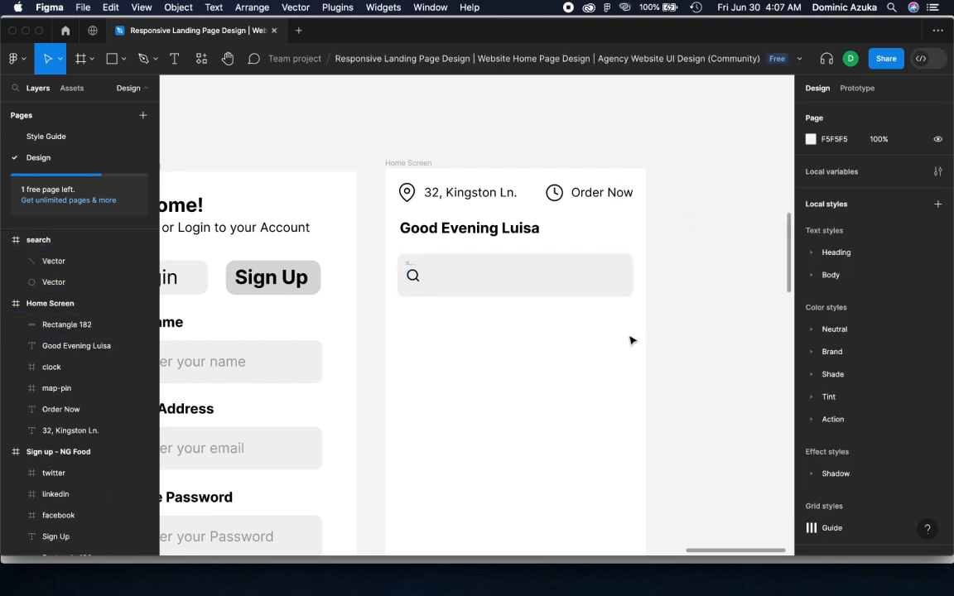
Duplicate the header's address text into the search field
{"action": "left_click", "coordinate": [475, 203]}
{"action": "left_click_drag", "start_coordinate": [475, 203], "coordinate": [486, 280]}
{"action": "double_click", "coordinate": [479, 280]}
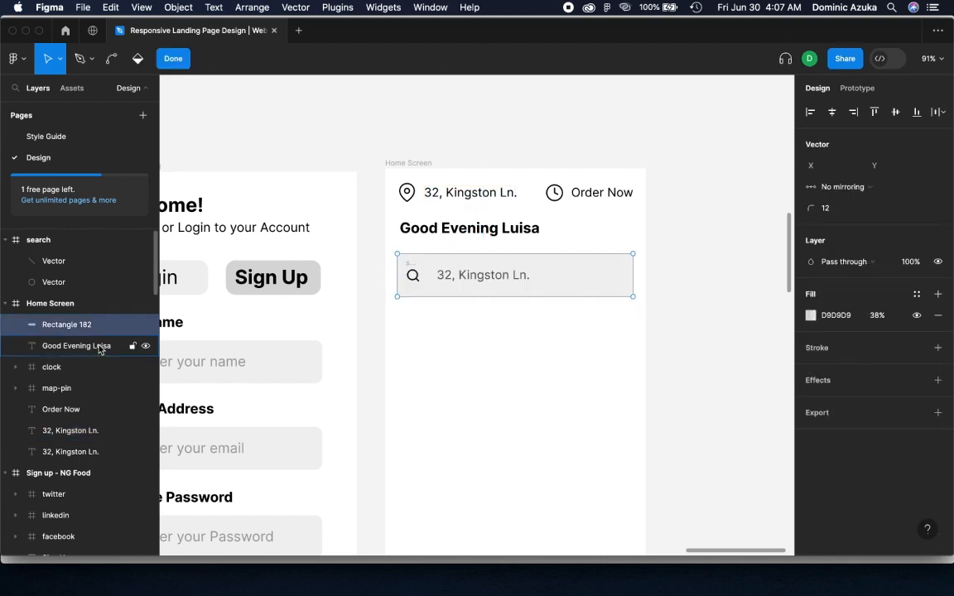
{"action": "left_click", "coordinate": [693, 222]}
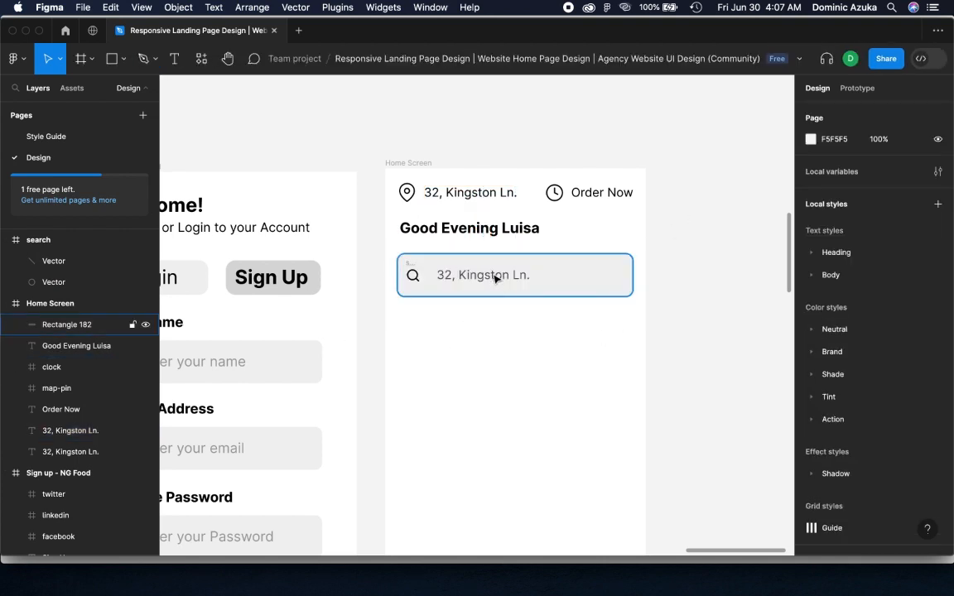
{"action": "left_click", "coordinate": [496, 275]}
{"action": "left_click", "coordinate": [662, 250]}
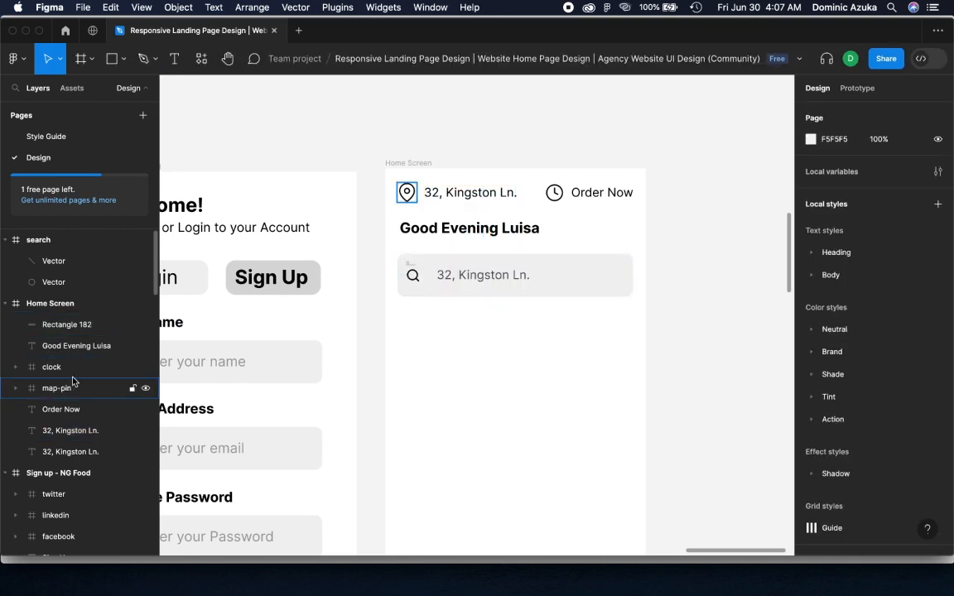
{"action": "left_click", "coordinate": [5, 240]}
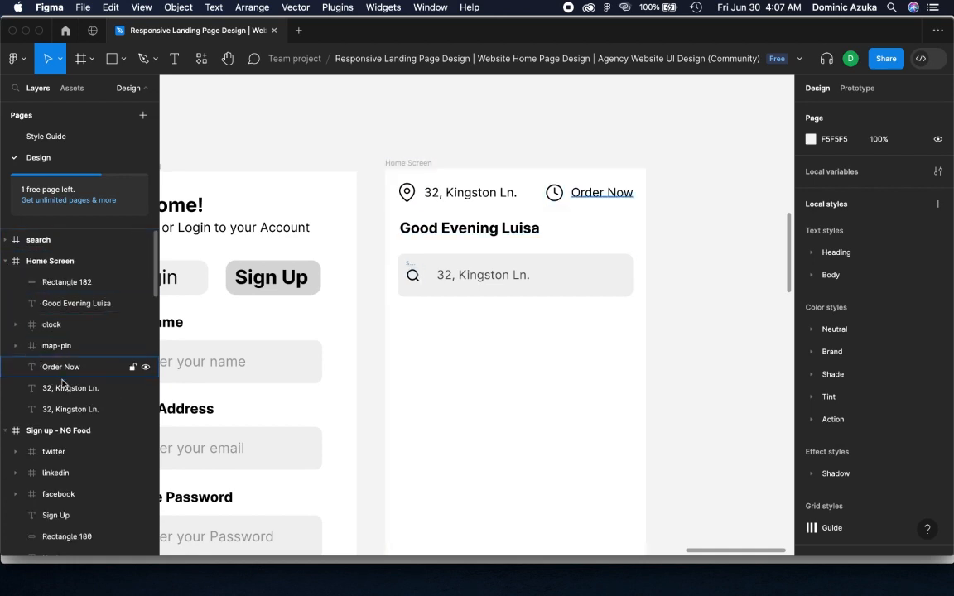
{"action": "left_click", "coordinate": [141, 389]}
{"action": "double_click", "coordinate": [480, 279]}
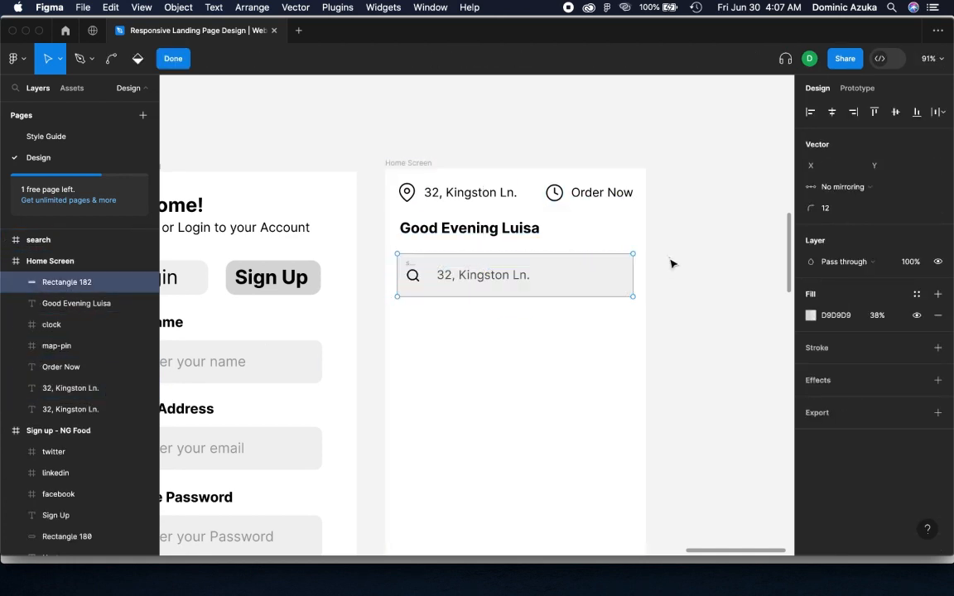
{"action": "left_click", "coordinate": [165, 60]}
Nest the search icon in the Home Screen frame and change the search field's copied text to "Search Food, Resturants etc."
{"action": "left_click_drag", "start_coordinate": [42, 240], "coordinate": [80, 279]}
{"action": "left_click", "coordinate": [60, 372]}
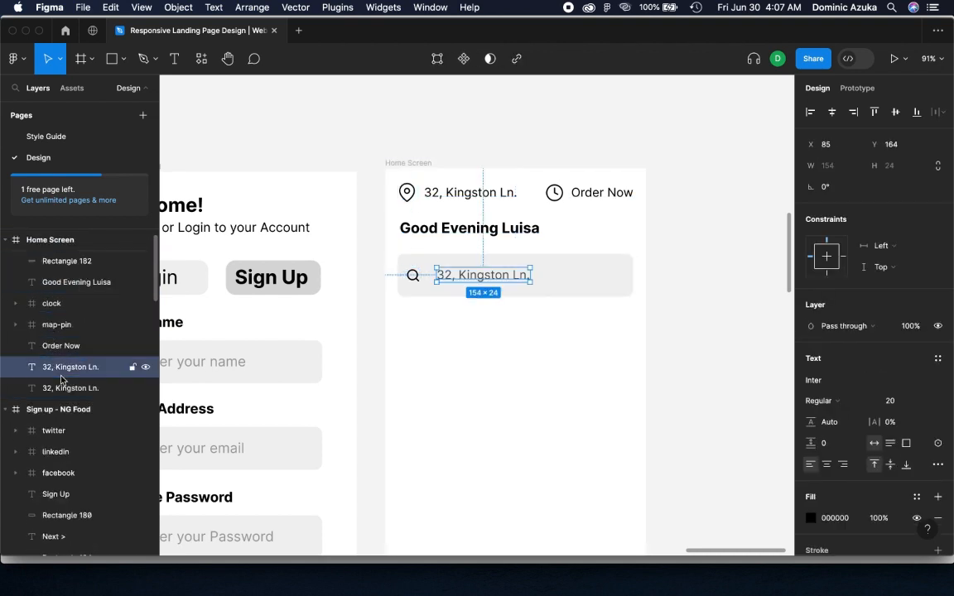
{"action": "left_click_drag", "start_coordinate": [489, 286], "coordinate": [489, 357]}
{"action": "key", "text": "Return"}
{"action": "type", "text": "Search Food, Resturants etc."}
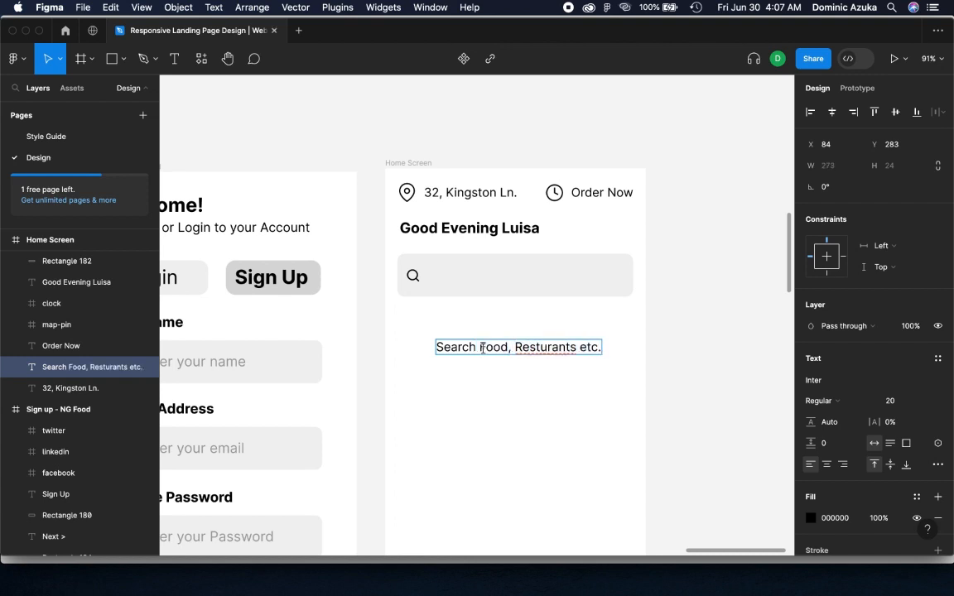
{"action": "key", "text": "Escape"}
{"action": "left_click_drag", "start_coordinate": [560, 345], "coordinate": [554, 277]}
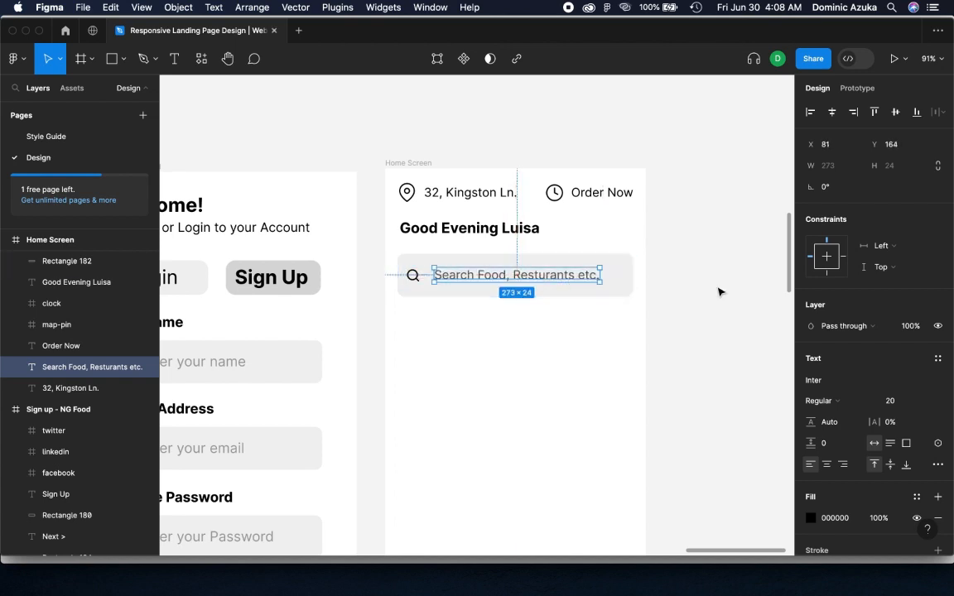
{"action": "left_click", "coordinate": [719, 292]}
Enlarge the search icon to about 37 × 37, keeping it inside the search field
{"action": "left_click", "coordinate": [413, 276]}
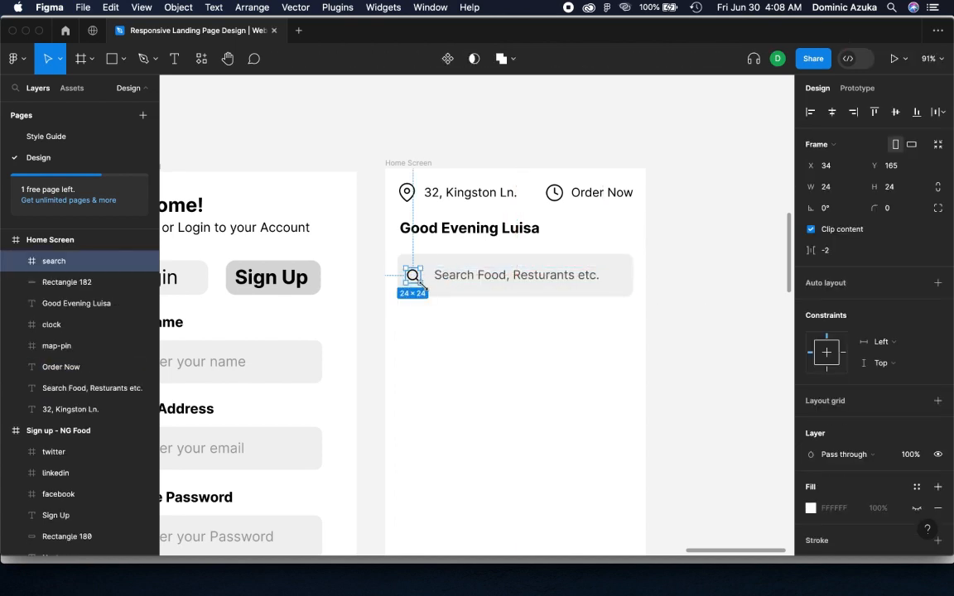
{"action": "mouse_move", "coordinate": [423, 285]}
{"action": "left_mouse_down"}
{"action": "mouse_move", "coordinate": [431, 292]}
{"action": "mouse_move", "coordinate": [426, 283]}
{"action": "left_mouse_up"}
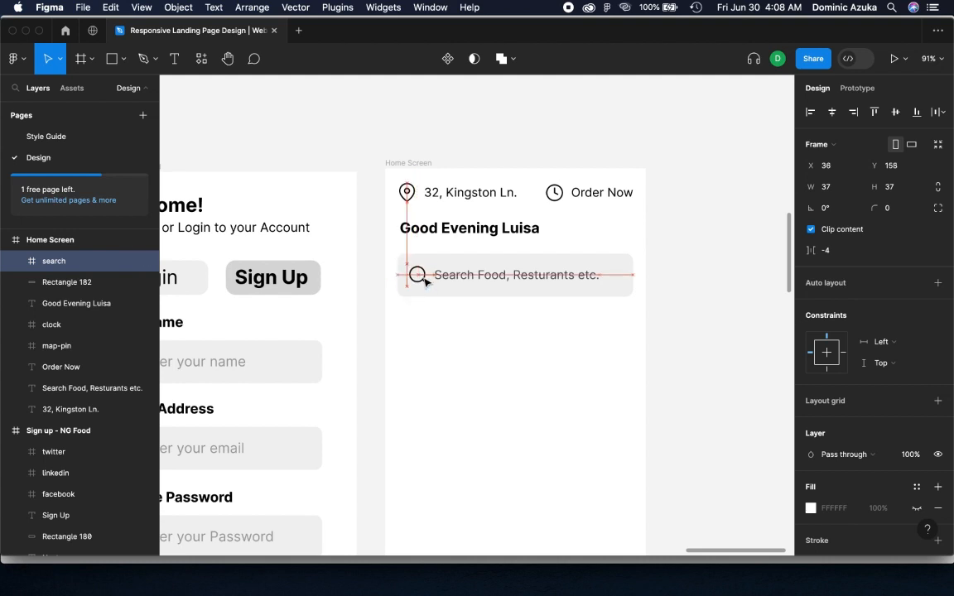
{"action": "left_click", "coordinate": [700, 283]}
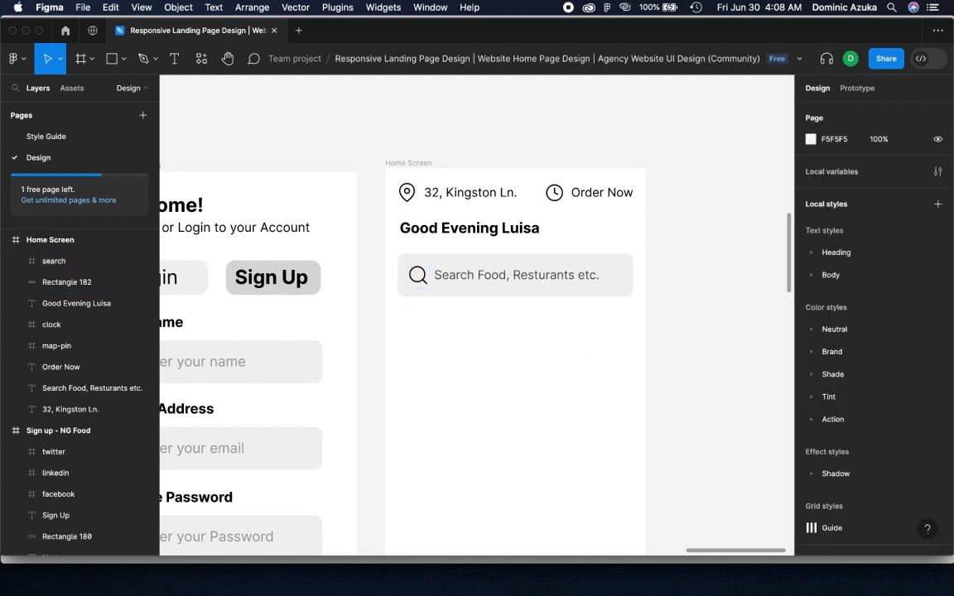
Duplicate the greeting text below the search field, change the copy to "Categories" and set its weight to Medium
{"action": "left_click", "coordinate": [483, 232]}
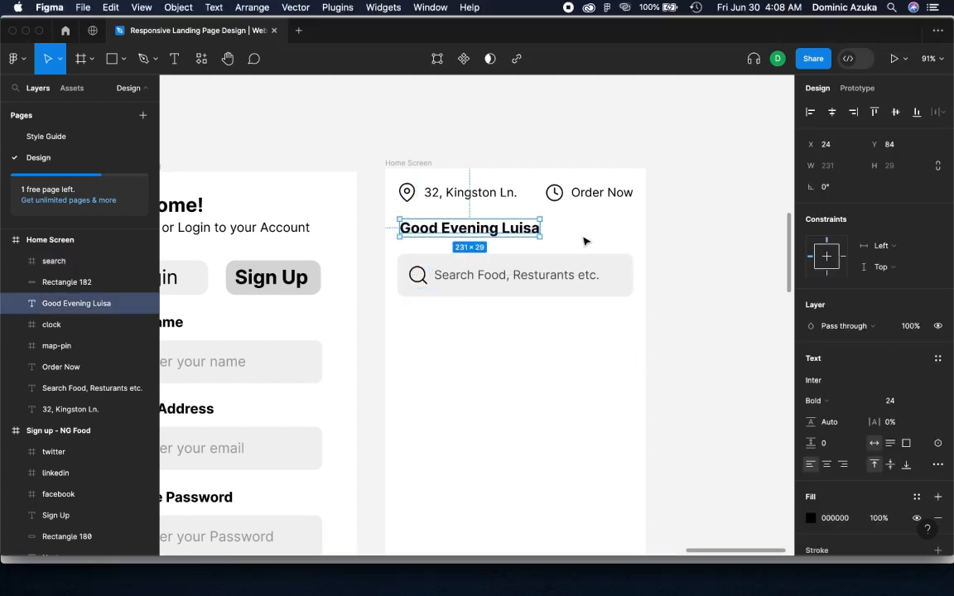
{"action": "left_click_drag", "start_coordinate": [517, 238], "coordinate": [514, 328]}
{"action": "key", "text": "Return"}
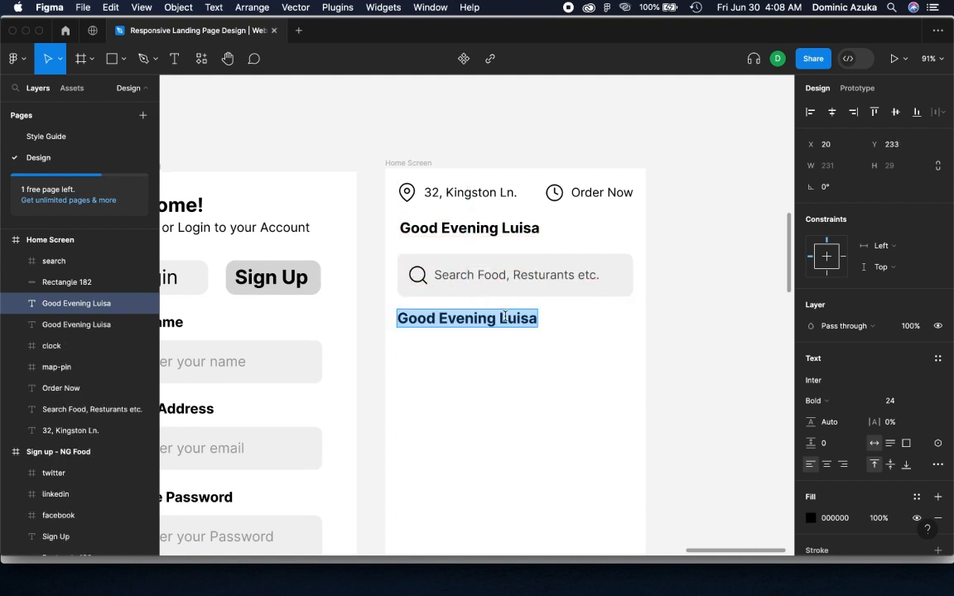
{"action": "type", "text": "Categories"}
{"action": "key", "text": "super+a"}
{"action": "left_click", "coordinate": [820, 400]}
{"action": "left_click", "coordinate": [774, 364]}
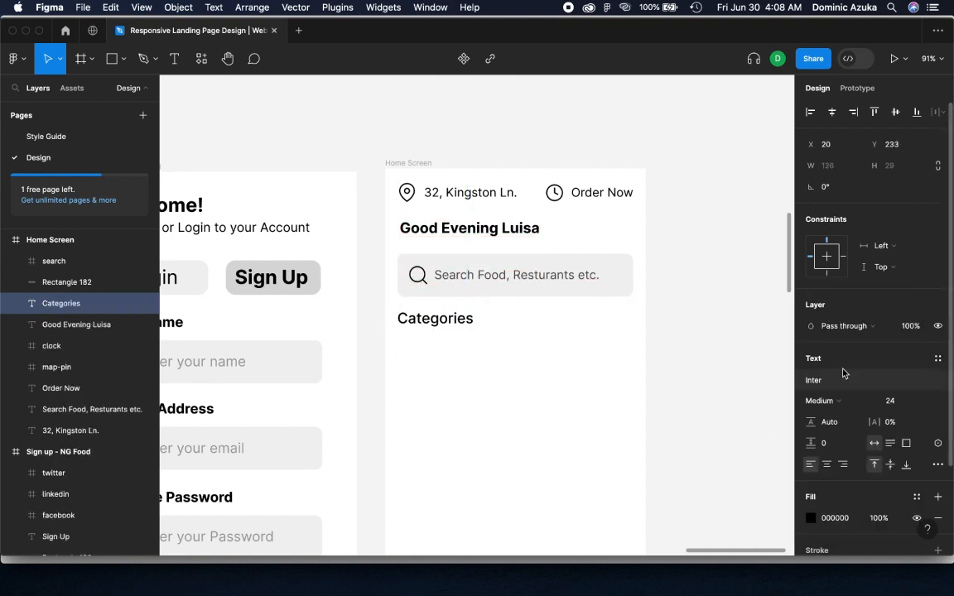
{"action": "key", "text": "Escape"}
{"action": "left_click", "coordinate": [648, 330]}
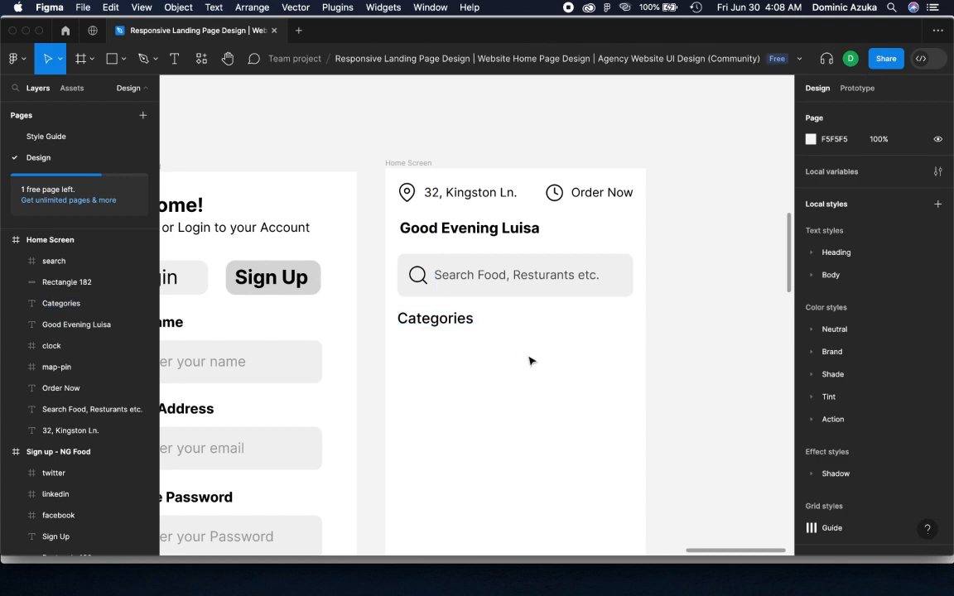
Draw a 108 × 108 circle under Categories, duplicate it into a row of three and space the circles evenly
{"action": "key", "text": "o"}
{"action": "left_click_drag", "start_coordinate": [407, 345], "coordinate": [459, 395]}
{"action": "left_click_drag", "start_coordinate": [596, 400], "coordinate": [591, 342]}
{"action": "left_click_drag", "start_coordinate": [450, 313], "coordinate": [446, 316]}
{"action": "left_click_drag", "start_coordinate": [438, 327], "coordinate": [607, 329]}
{"action": "left_click", "coordinate": [411, 335], "text": "shift"}
{"action": "left_click", "coordinate": [532, 330], "text": "shift"}
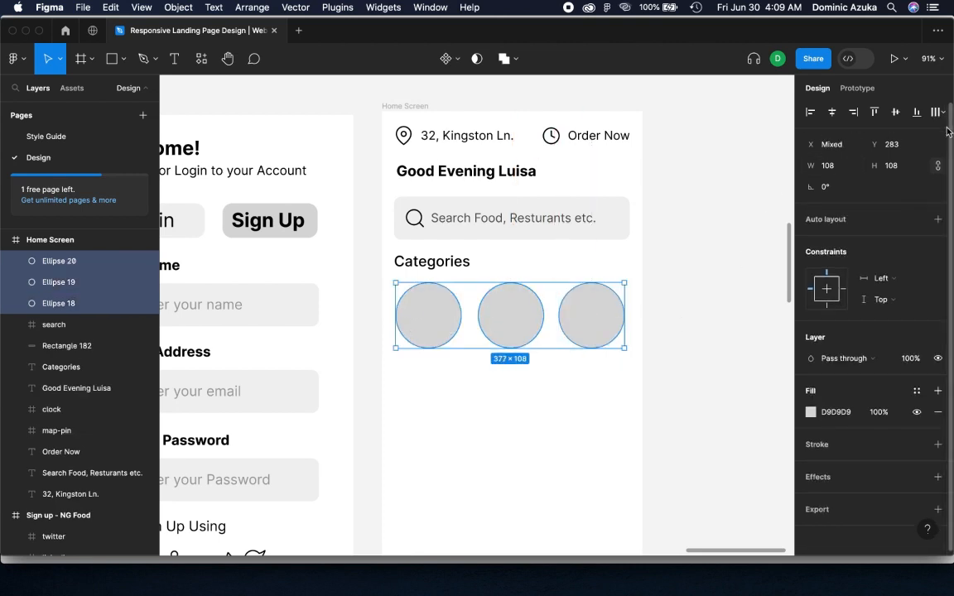
{"action": "left_click", "coordinate": [694, 263]}
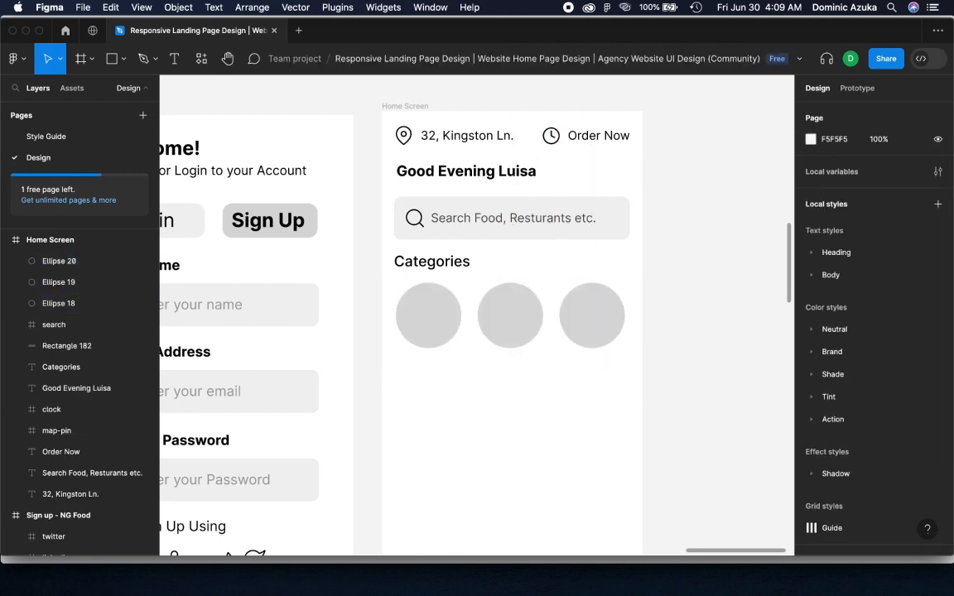
Duplicate circles into a second row of three, enlarging the last one to about 135 × 135
{"action": "left_click", "coordinate": [443, 325]}
{"action": "left_click", "coordinate": [511, 319], "text": "shift"}
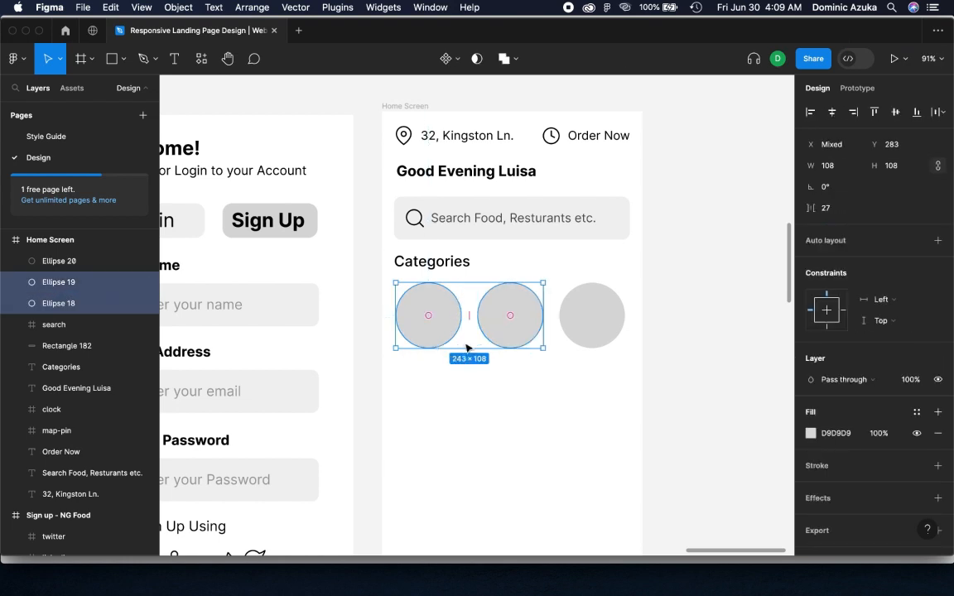
{"action": "left_click_drag", "start_coordinate": [446, 344], "coordinate": [447, 415]}
{"action": "left_click", "coordinate": [663, 397]}
{"action": "left_click", "coordinate": [510, 405]}
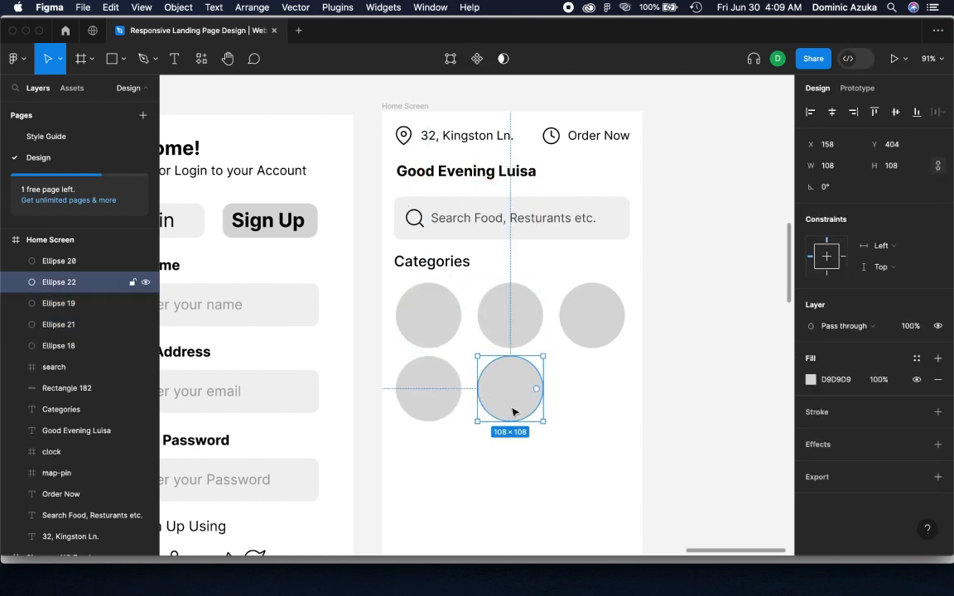
{"action": "left_click_drag", "start_coordinate": [514, 412], "coordinate": [642, 437]}
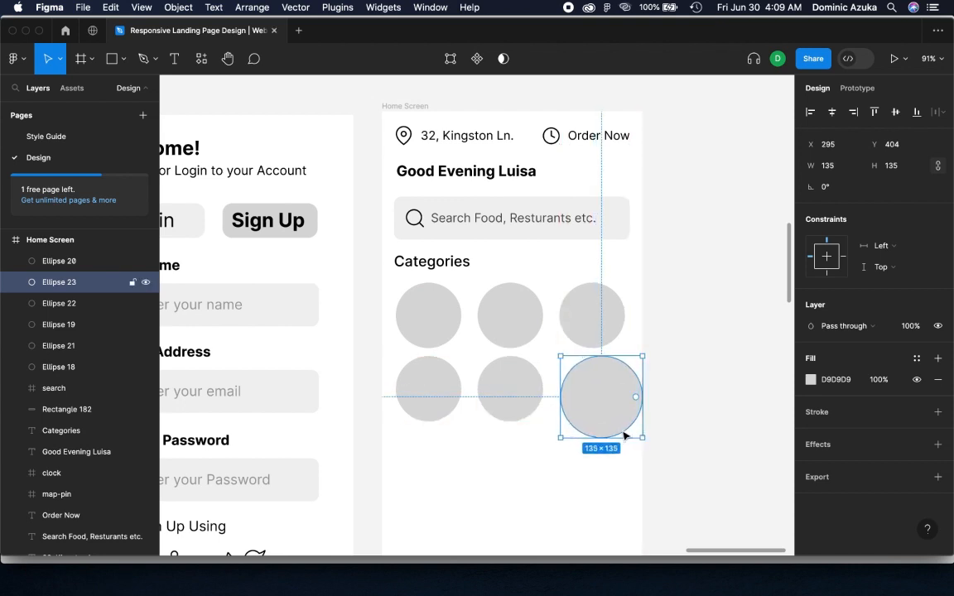
Move the two smaller circles of the second row down 20 px, to Y 424
{"action": "left_click", "coordinate": [442, 407]}
{"action": "left_click", "coordinate": [525, 405], "text": "shift"}
{"action": "key", "text": "shift+Down"}
{"action": "key", "text": "shift+Down"}
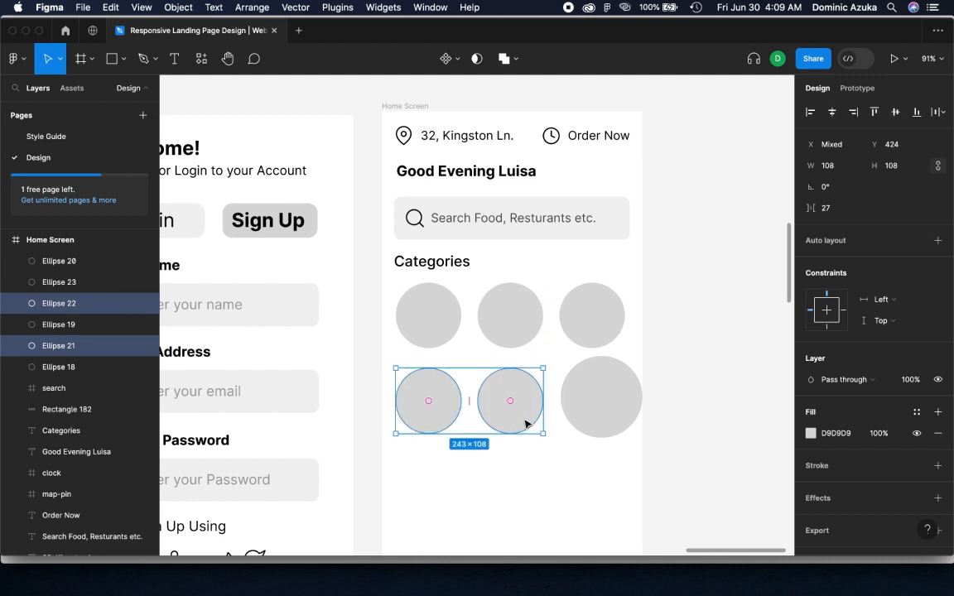
Align the large circle with the two smaller ones beside it and distribute the second row evenly
{"action": "left_click", "coordinate": [603, 419]}
{"action": "left_click", "coordinate": [514, 423], "text": "shift"}
{"action": "left_click", "coordinate": [428, 404], "text": "shift"}
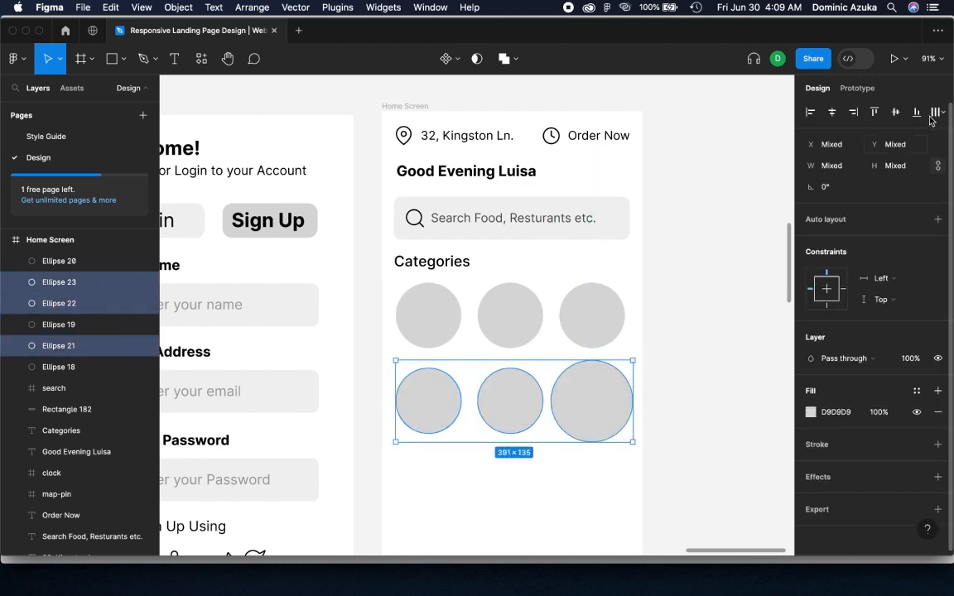
{"action": "left_click", "coordinate": [937, 112]}
{"action": "left_click", "coordinate": [843, 132]}
{"action": "left_click", "coordinate": [697, 368]}
Add the text "See all" and place it inside the large circle
{"action": "key", "text": "t"}
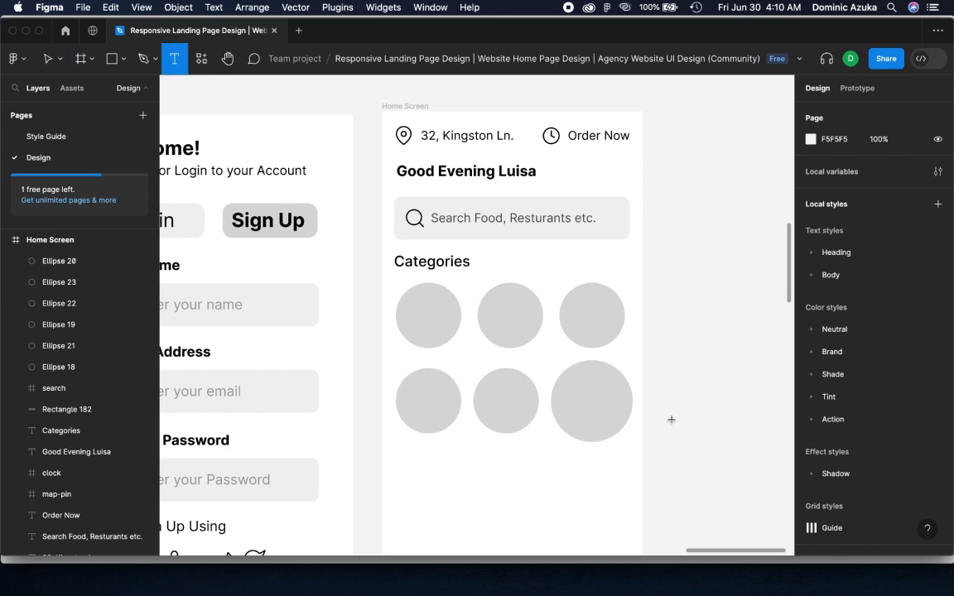
{"action": "left_click", "coordinate": [664, 419]}
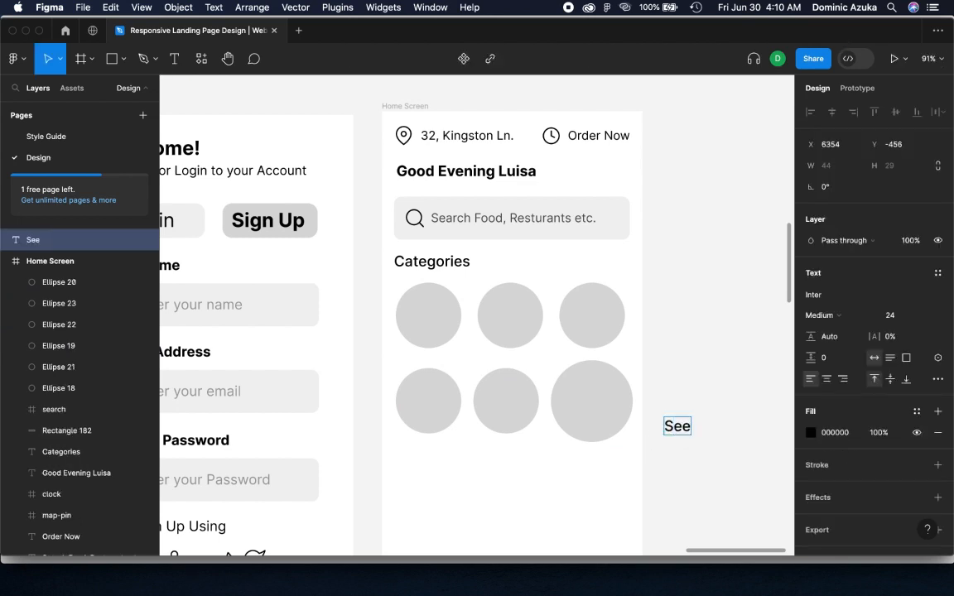
{"action": "key", "text": "Escape"}
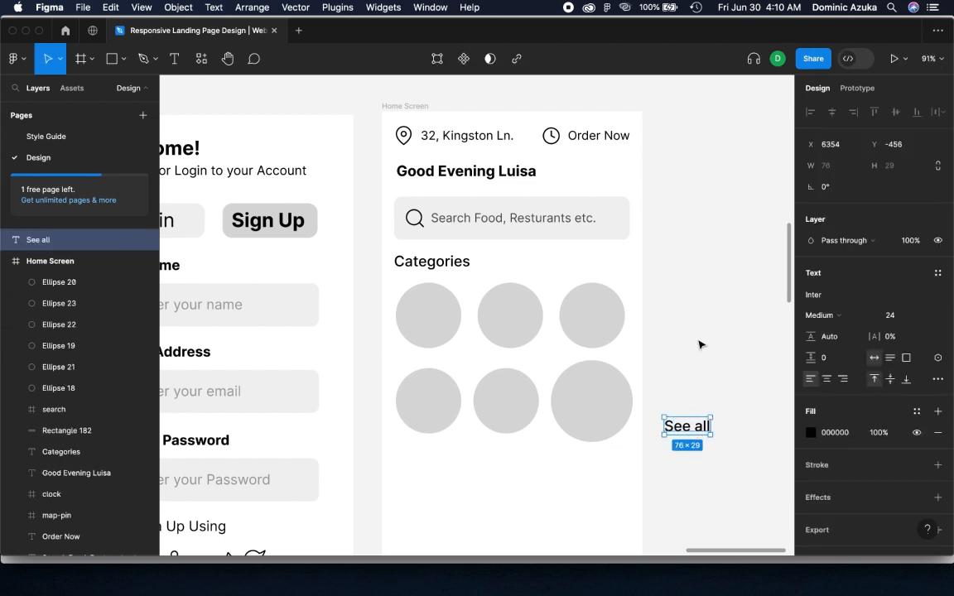
{"action": "left_click_drag", "start_coordinate": [699, 433], "coordinate": [604, 418]}
Insert the arrow-right icon from Feather Icons above "See all" and nest it in the Home Screen frame
{"action": "right_click", "coordinate": [701, 307]}
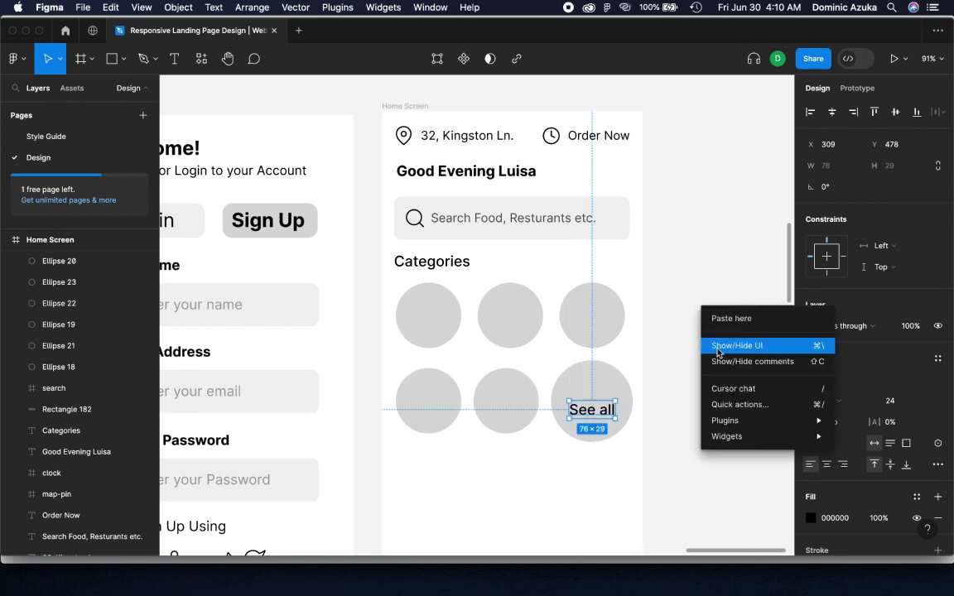
{"action": "mouse_move", "coordinate": [737, 419]}
{"action": "left_click", "coordinate": [627, 192]}
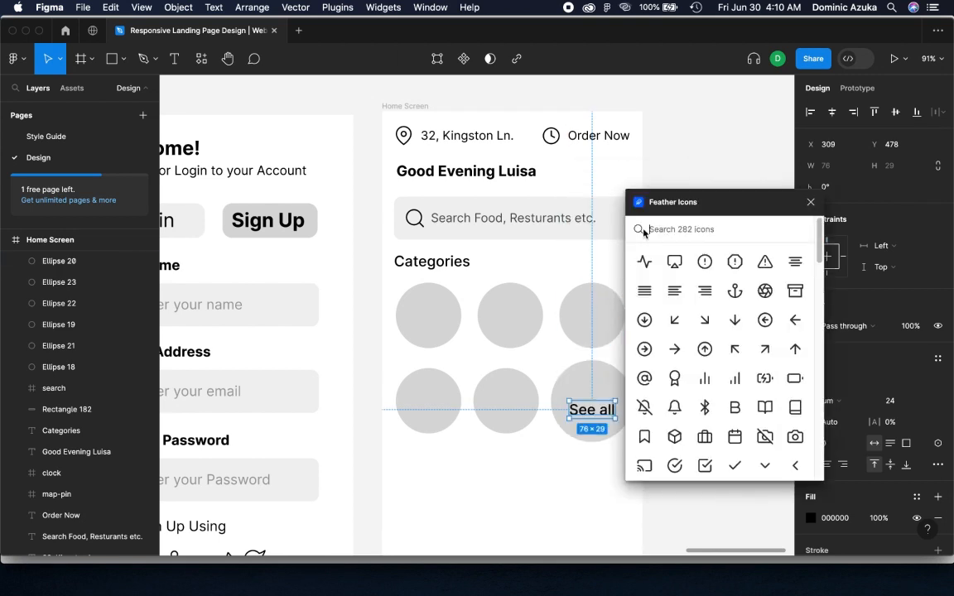
{"action": "left_click_drag", "start_coordinate": [674, 349], "coordinate": [601, 395]}
{"action": "left_click", "coordinate": [810, 203]}
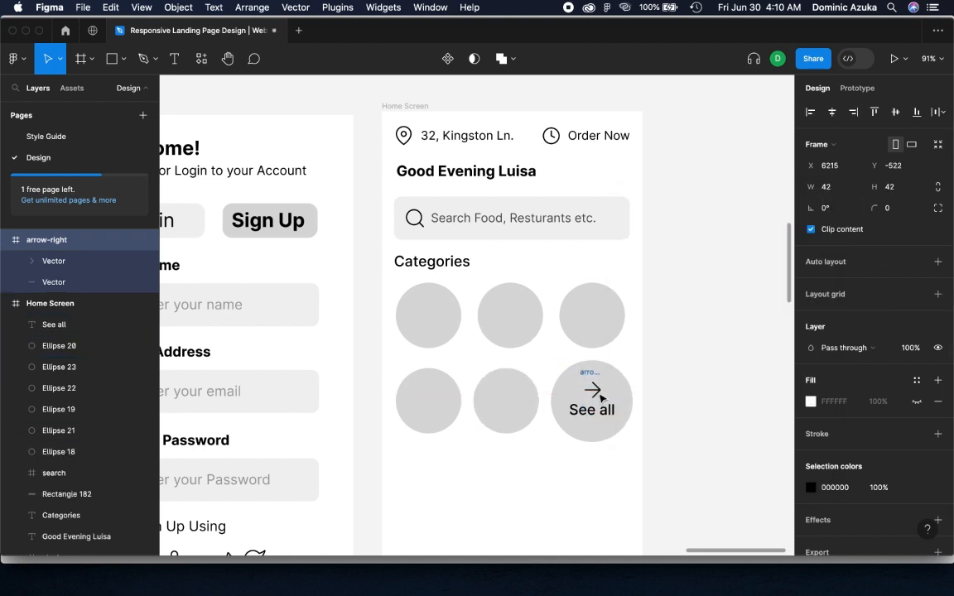
{"action": "left_click", "coordinate": [673, 439]}
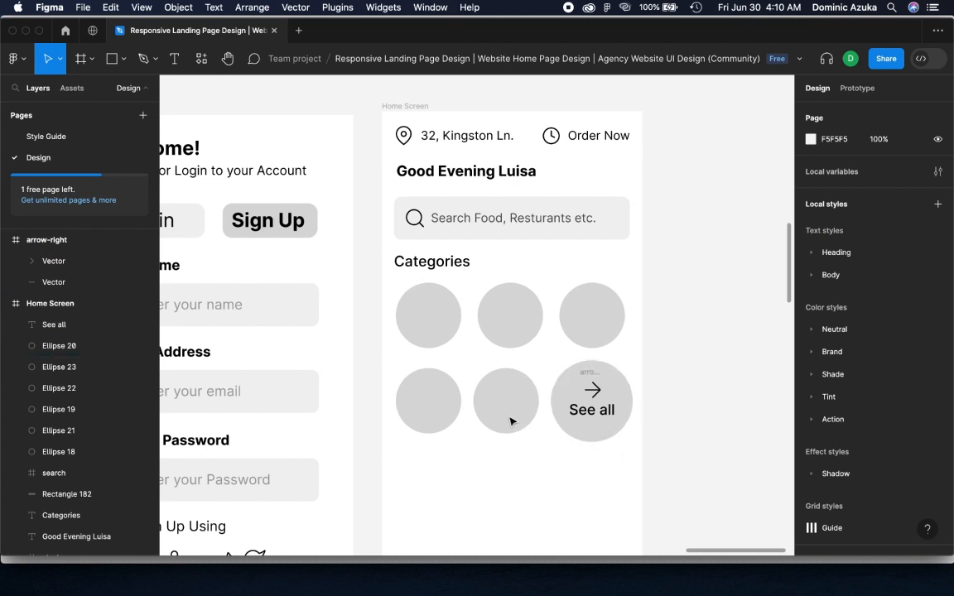
{"action": "left_click", "coordinate": [8, 241]}
{"action": "left_click_drag", "start_coordinate": [79, 241], "coordinate": [77, 276]}
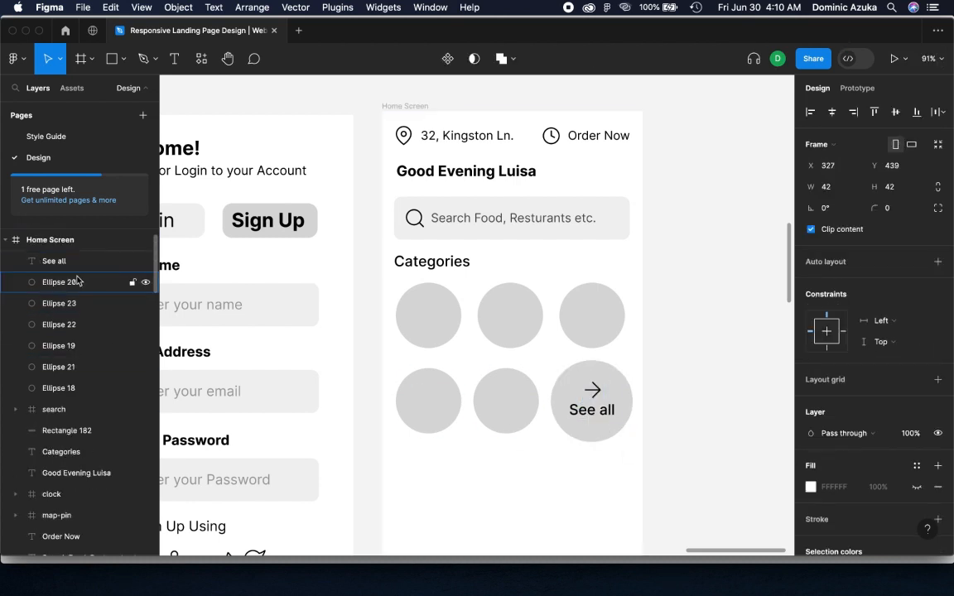
Collapse the expanded frames in the layer list and rename the Home Screen frame "Home Screen - NG Food"
{"action": "left_click", "coordinate": [5, 244]}
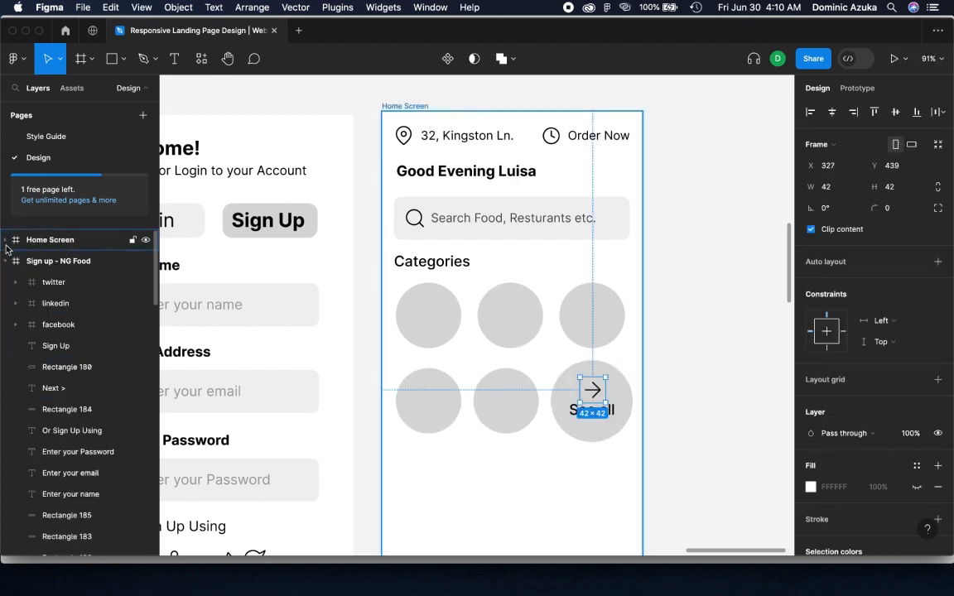
{"action": "left_click", "coordinate": [6, 261]}
{"action": "left_click", "coordinate": [6, 282]}
{"action": "left_click", "coordinate": [6, 325]}
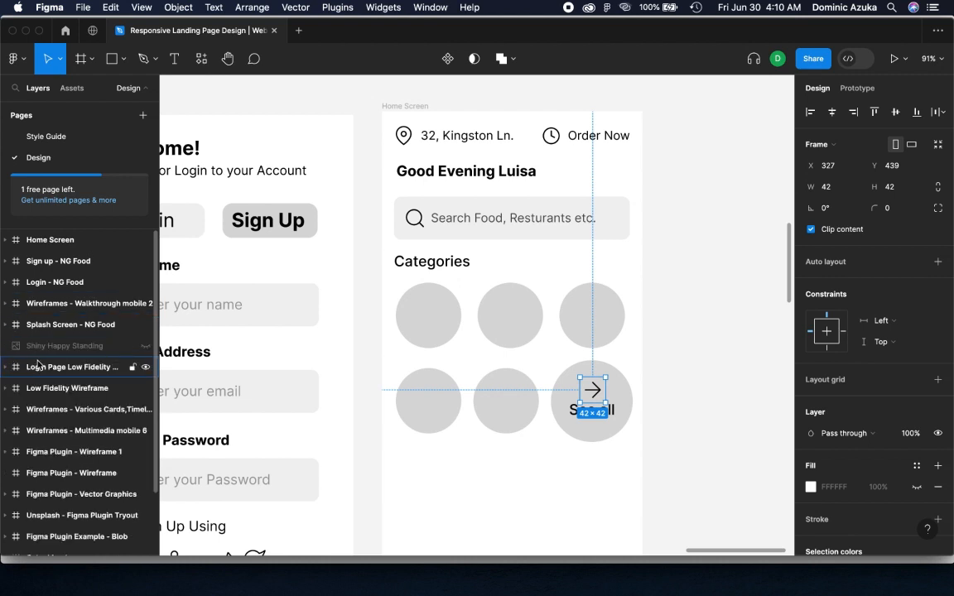
{"action": "scroll", "coordinate": [39, 360], "scroll_direction": "down", "scroll_amount": 2}
{"action": "scroll", "coordinate": [40, 348], "scroll_direction": "up", "scroll_amount": 2}
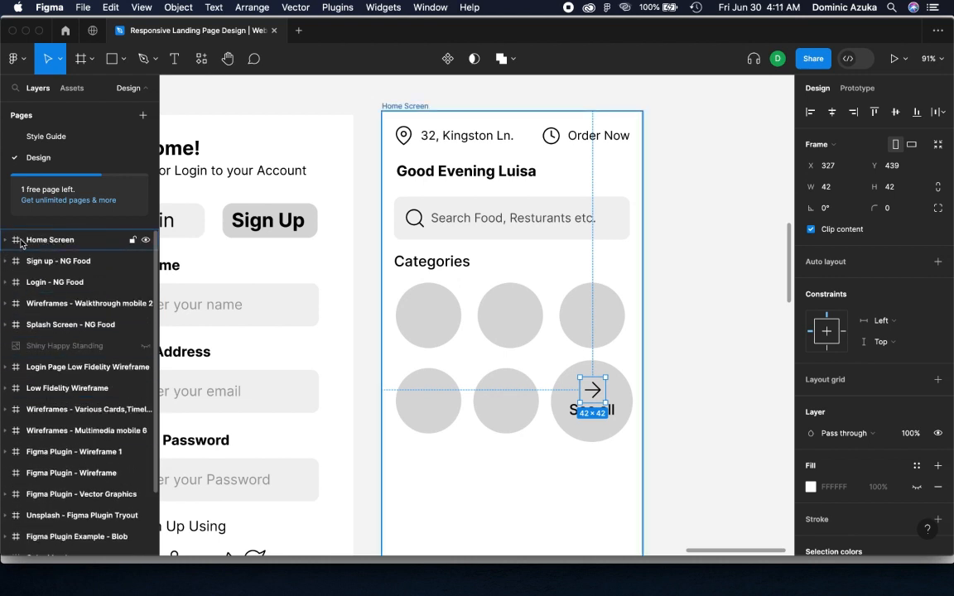
{"action": "left_click", "coordinate": [22, 241]}
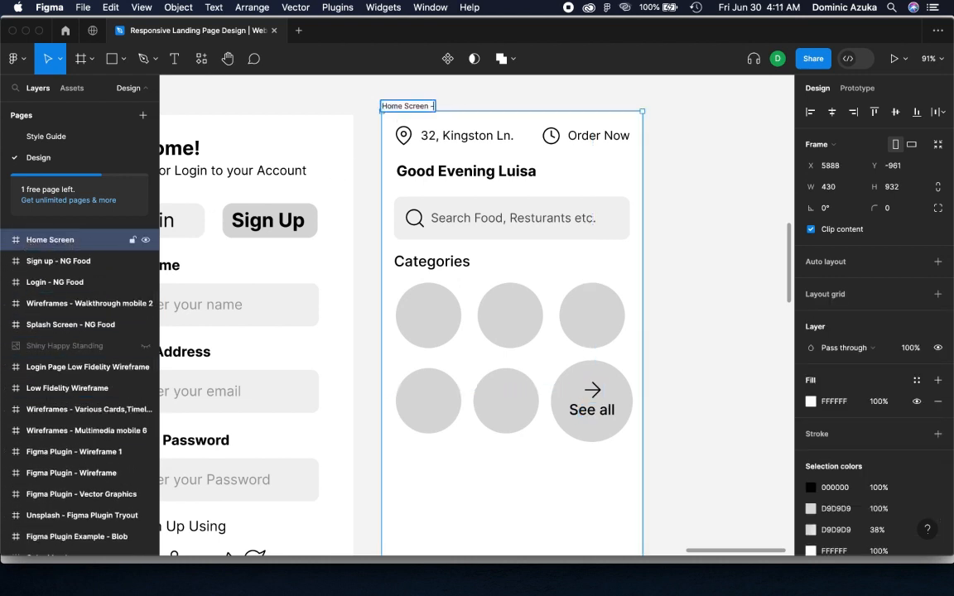
{"action": "left_click", "coordinate": [652, 355]}
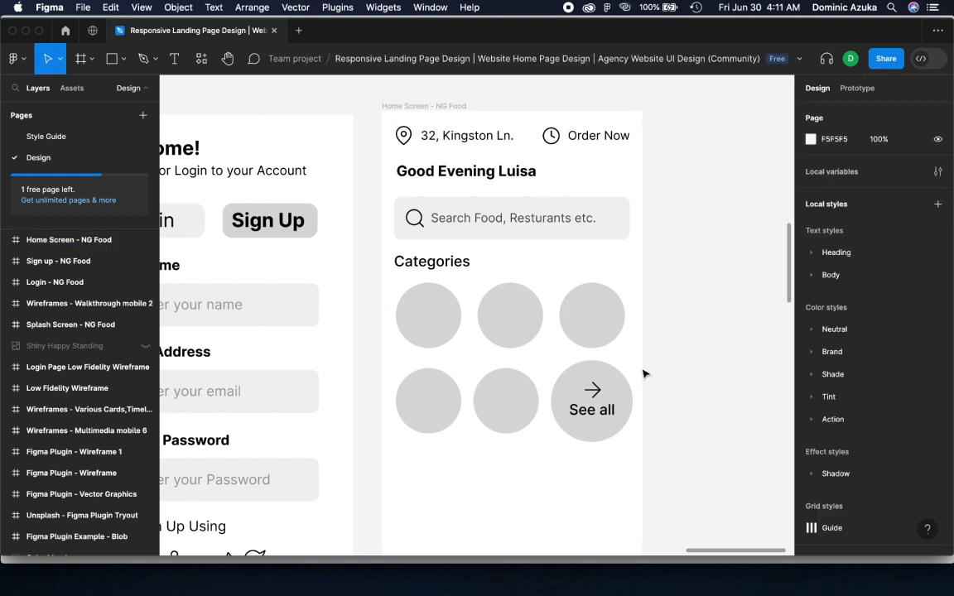
Draw a thin full-width divider rectangle below the category circles, about 430 × 6
{"action": "scroll", "coordinate": [658, 236], "scroll_direction": "down", "scroll_amount": 5}
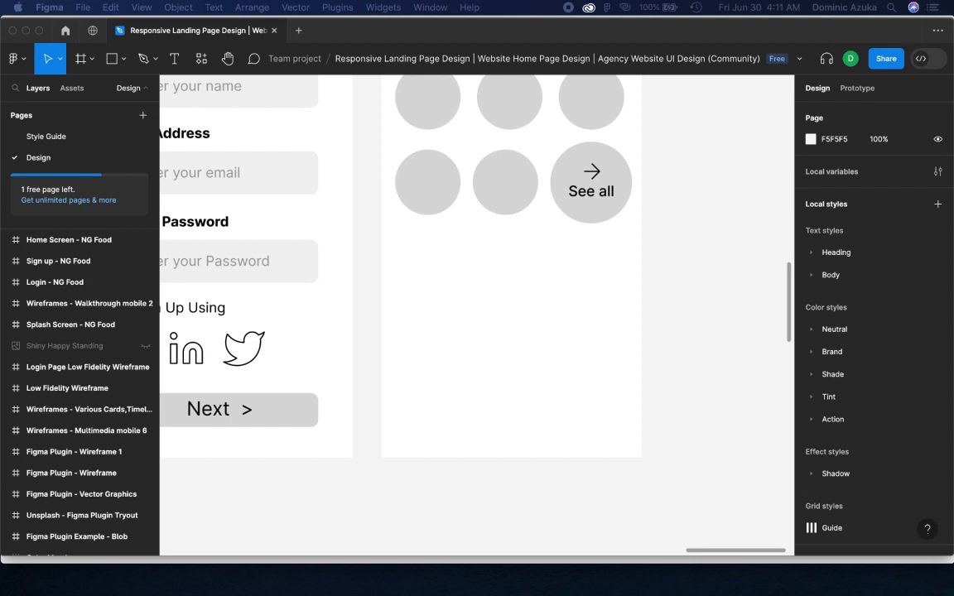
{"action": "left_click", "coordinate": [111, 65]}
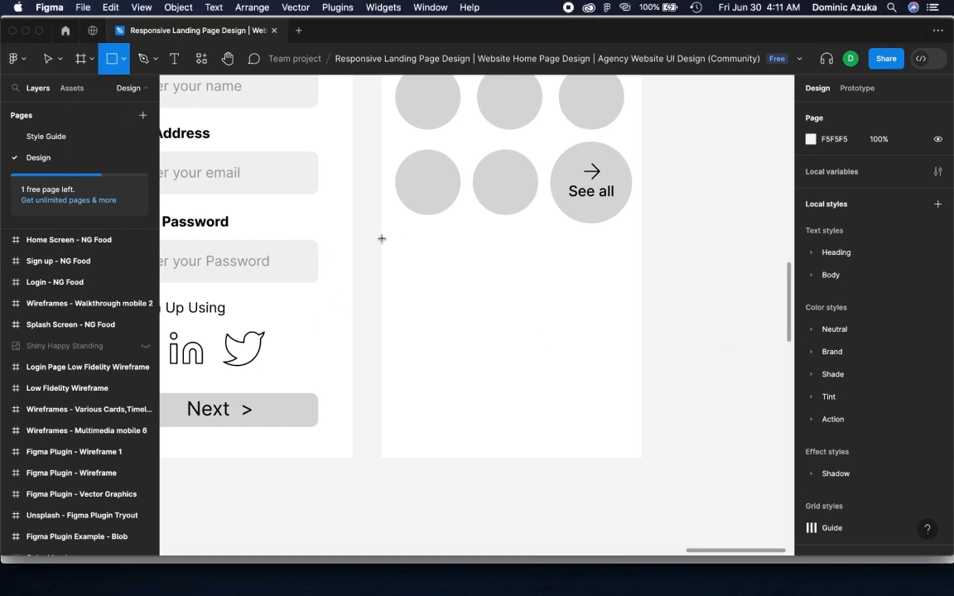
{"action": "left_click_drag", "start_coordinate": [382, 239], "coordinate": [642, 240]}
{"action": "left_click", "coordinate": [658, 230]}
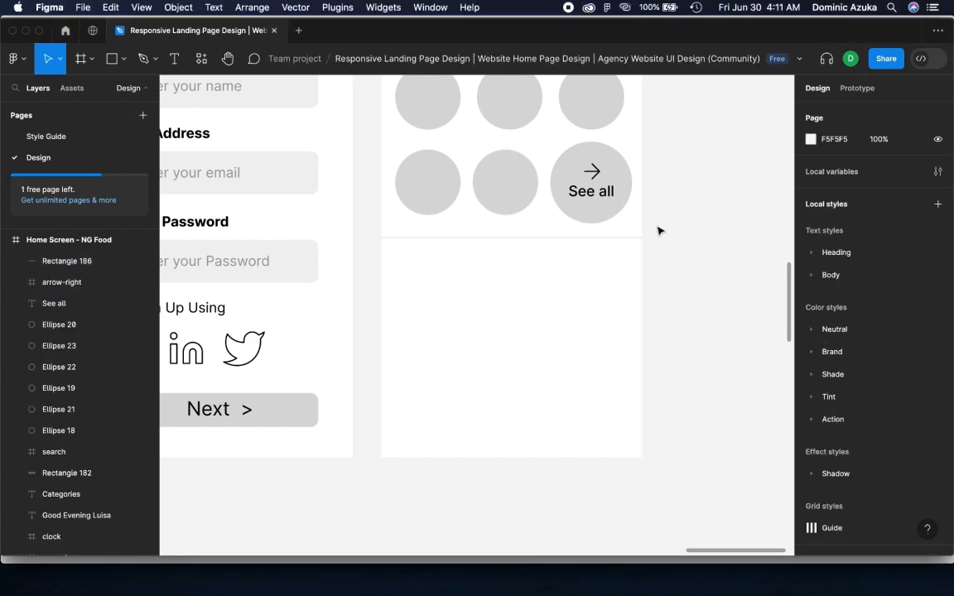
{"action": "left_click", "coordinate": [520, 237]}
{"action": "left_click_drag", "start_coordinate": [521, 239], "coordinate": [520, 243]}
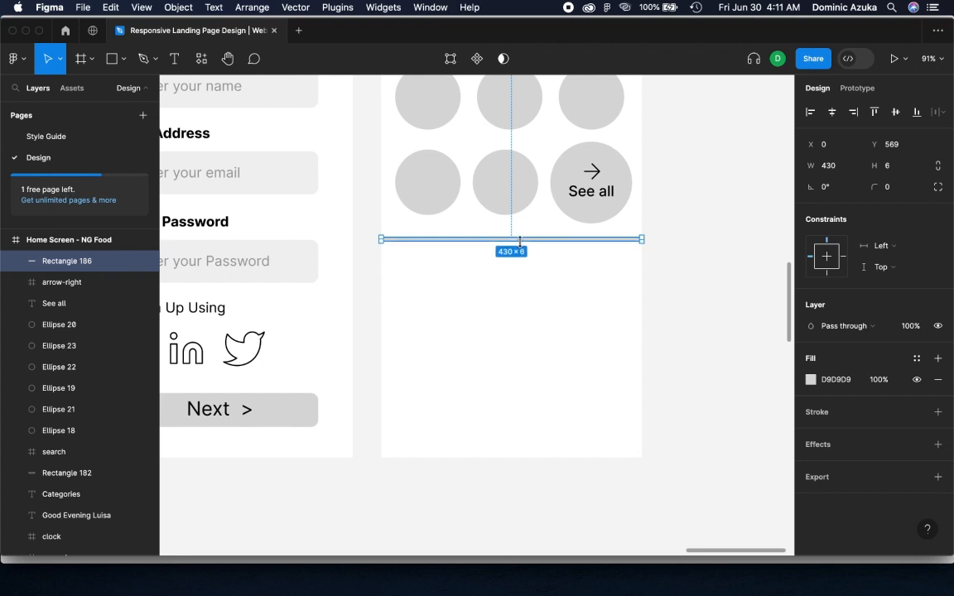
Fill the divider with black 000000 and reduce its height to 4
{"action": "left_click", "coordinate": [811, 379]}
{"action": "type", "text": "000000"}
{"action": "key", "text": "Return"}
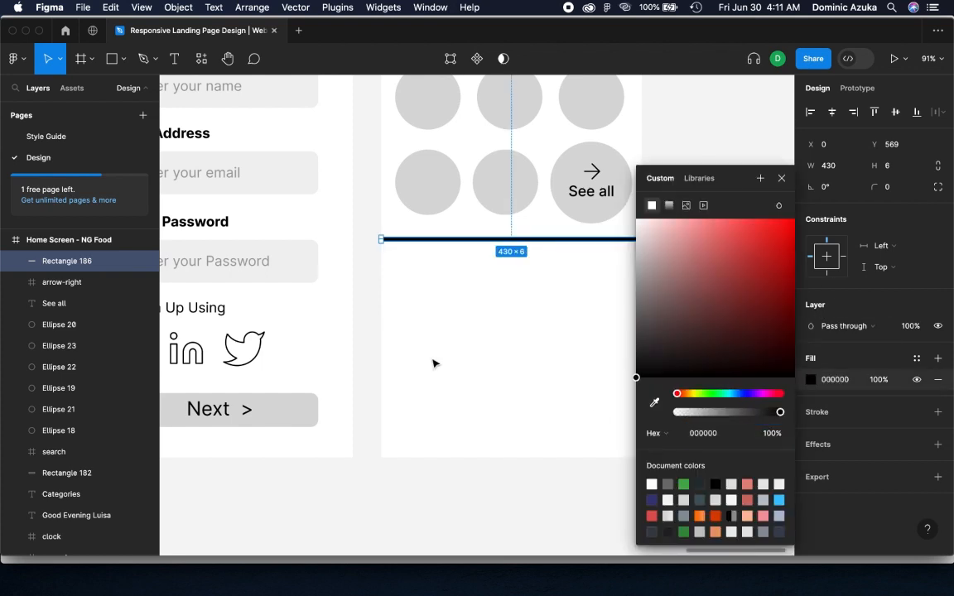
{"action": "left_click", "coordinate": [366, 238]}
{"action": "left_click", "coordinate": [469, 242]}
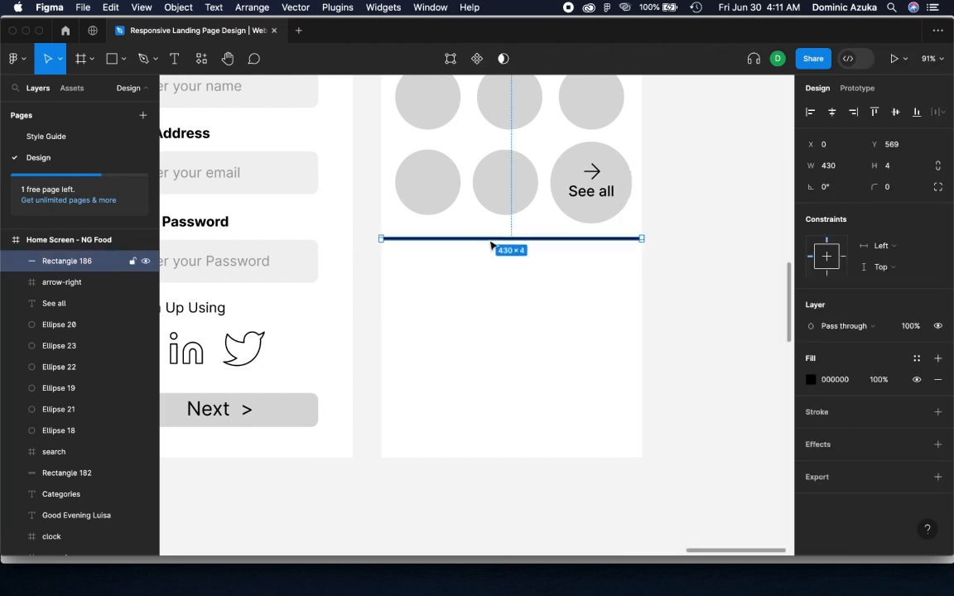
{"action": "left_click", "coordinate": [701, 251]}
Duplicate the "Categories" heading below the divider and change the copy's text to "News & Trending"
{"action": "scroll", "coordinate": [693, 238], "scroll_direction": "up", "scroll_amount": 5}
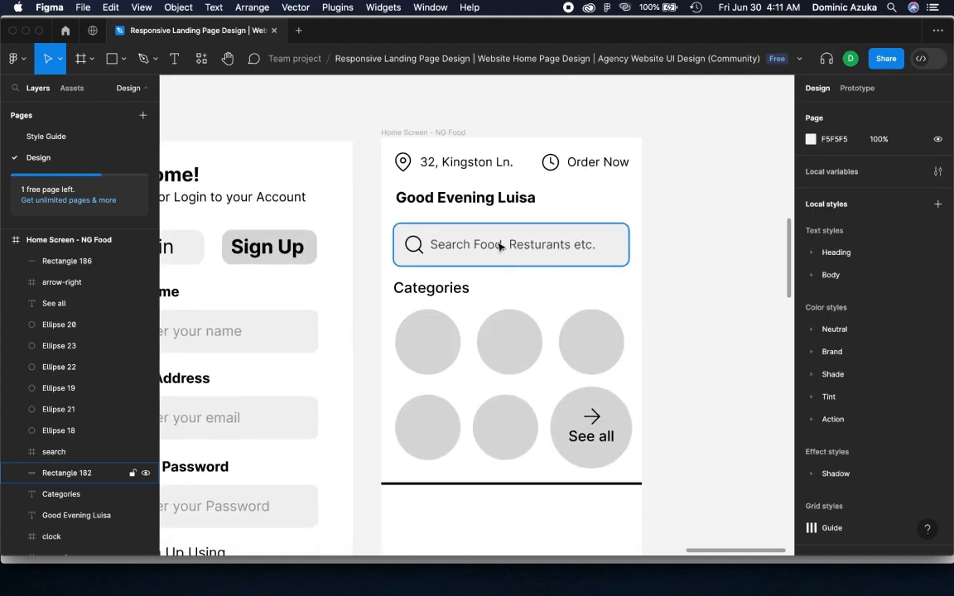
{"action": "left_click", "coordinate": [432, 287]}
{"action": "left_click_drag", "start_coordinate": [433, 287], "coordinate": [428, 506]}
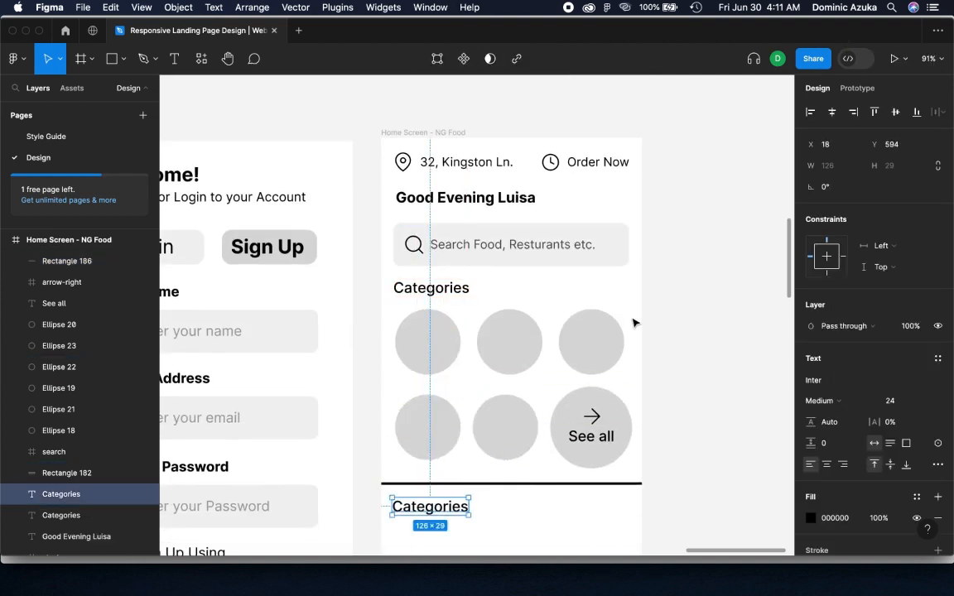
{"action": "scroll", "coordinate": [635, 324], "scroll_direction": "down", "scroll_amount": 4}
{"action": "double_click", "coordinate": [426, 308]}
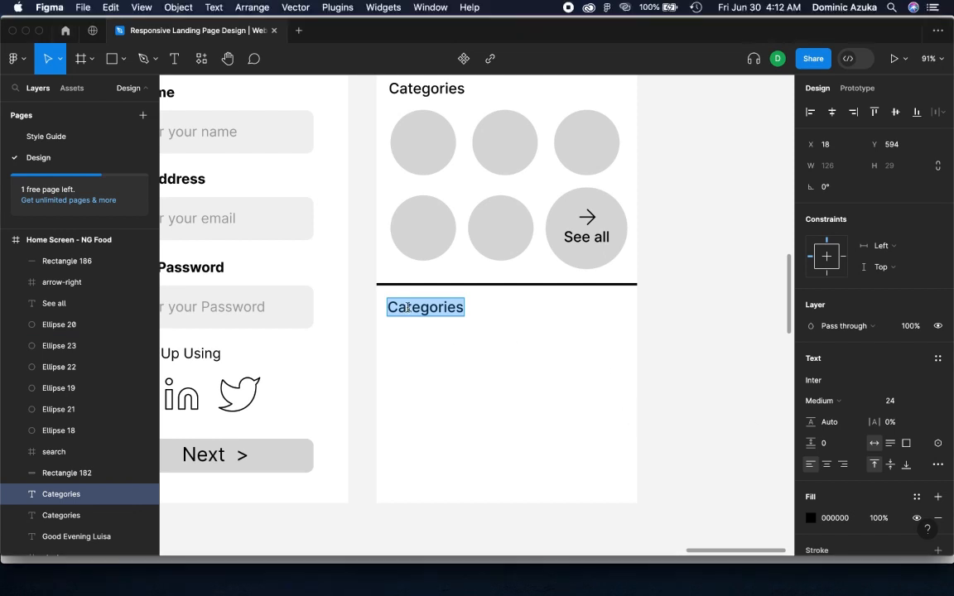
{"action": "type", "text": "News & Trending"}
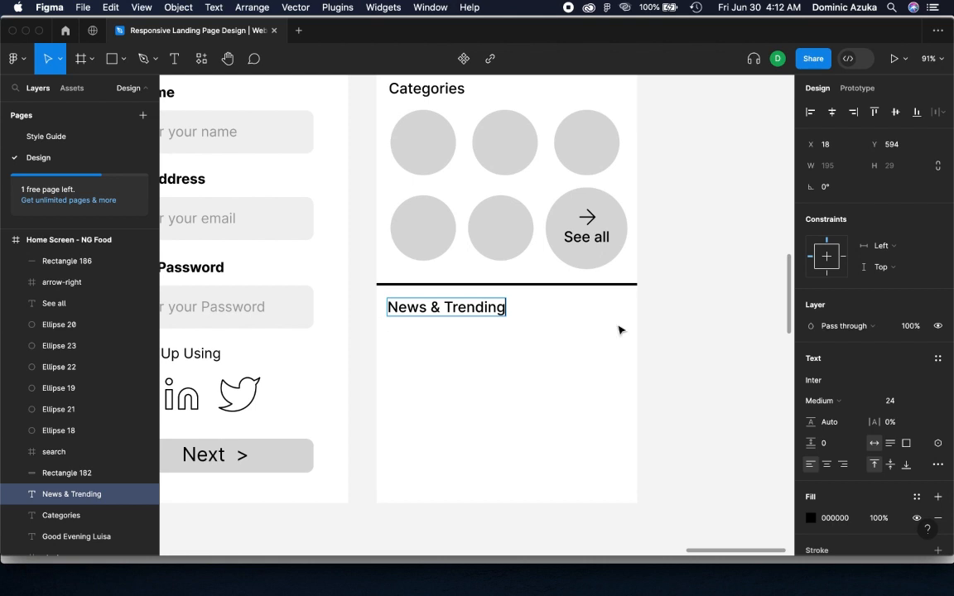
{"action": "left_click", "coordinate": [584, 325]}
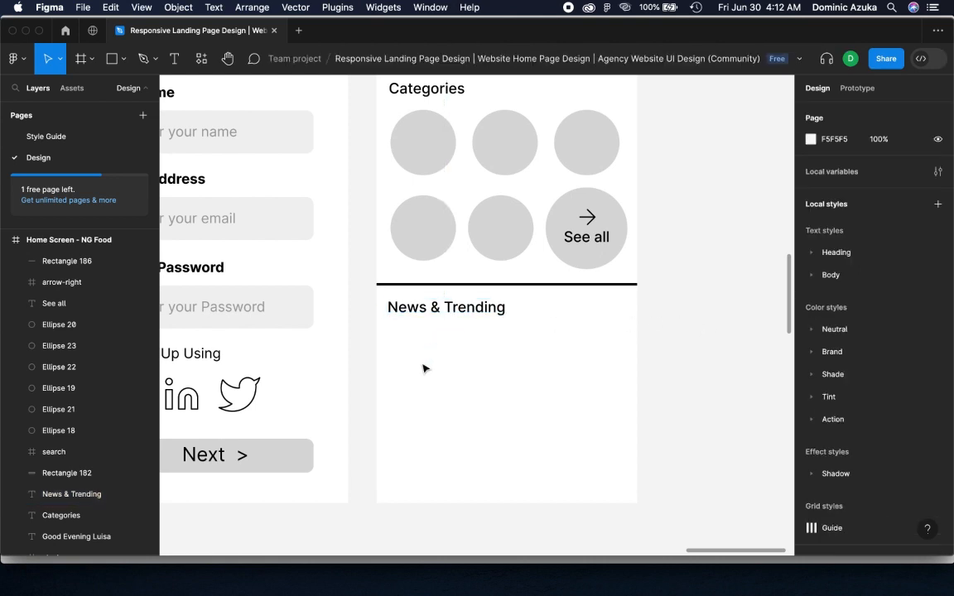
Draw a card rectangle of about 166 × 97 under "News & Trending" with a corner radius of 12
{"action": "key", "text": "r"}
{"action": "left_click_drag", "start_coordinate": [394, 336], "coordinate": [495, 400]}
{"action": "type", "text": "12"}
{"action": "key", "text": "Return"}
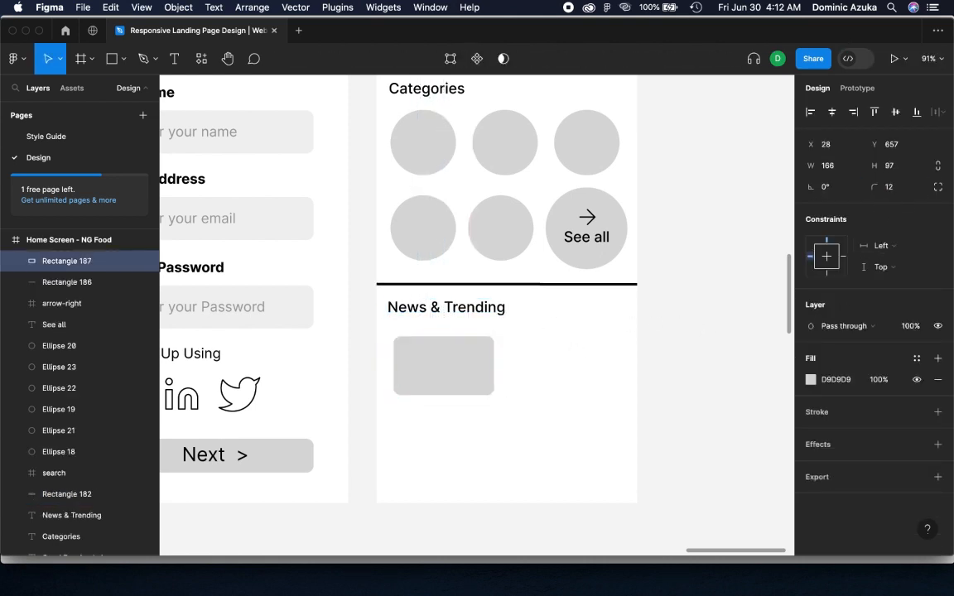
Enlarge the card to about 200 × 115 and place a duplicate beside it, running past the frame's edge
{"action": "left_click_drag", "start_coordinate": [496, 396], "coordinate": [624, 390]}
{"action": "key", "text": "shift+Right"}
{"action": "key", "text": "shift+Right"}
{"action": "key", "text": "shift+Right"}
{"action": "key", "text": "shift+Right"}
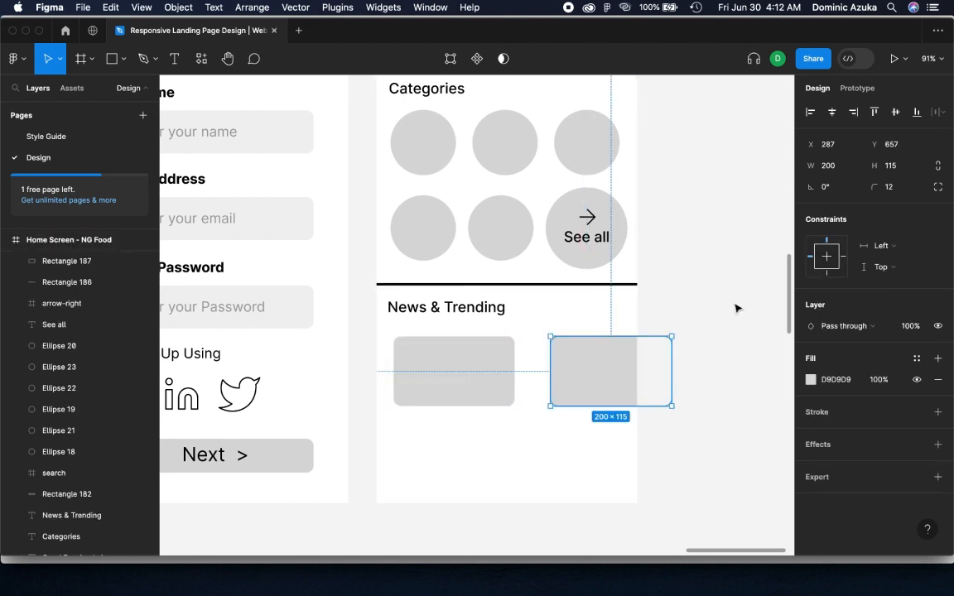
Move both cards up to Y 644 and nudge them left to line up with the "News & Trending" heading
{"action": "left_click", "coordinate": [503, 369], "text": "shift"}
{"action": "left_click_drag", "start_coordinate": [503, 369], "coordinate": [513, 365]}
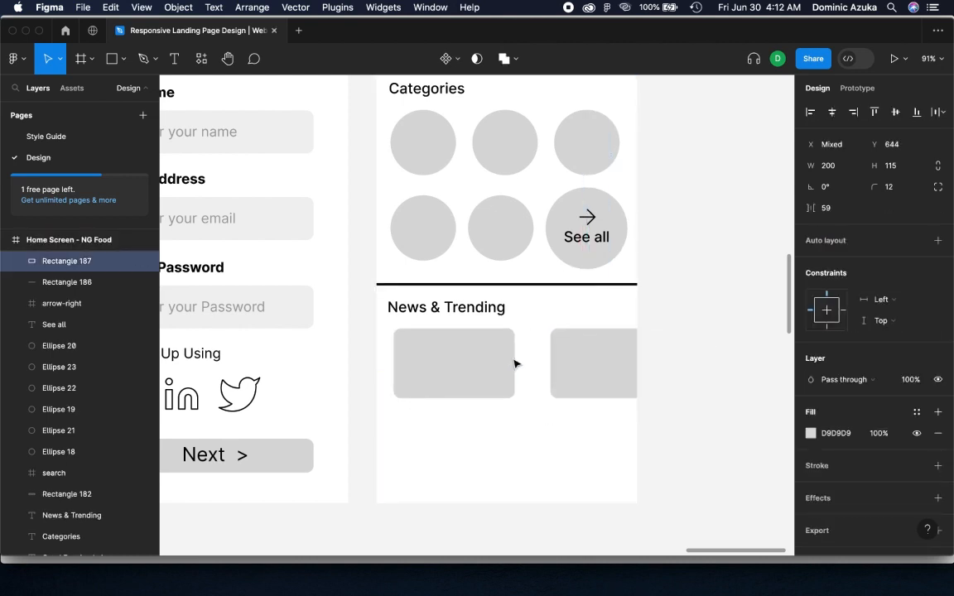
{"action": "key", "text": "Left"}
{"action": "key", "text": "Left"}
{"action": "key", "text": "Left"}
{"action": "key", "text": "Left"}
{"action": "key", "text": "Left"}
{"action": "key", "text": "Left"}
{"action": "key", "text": "Left"}
{"action": "key", "text": "Left"}
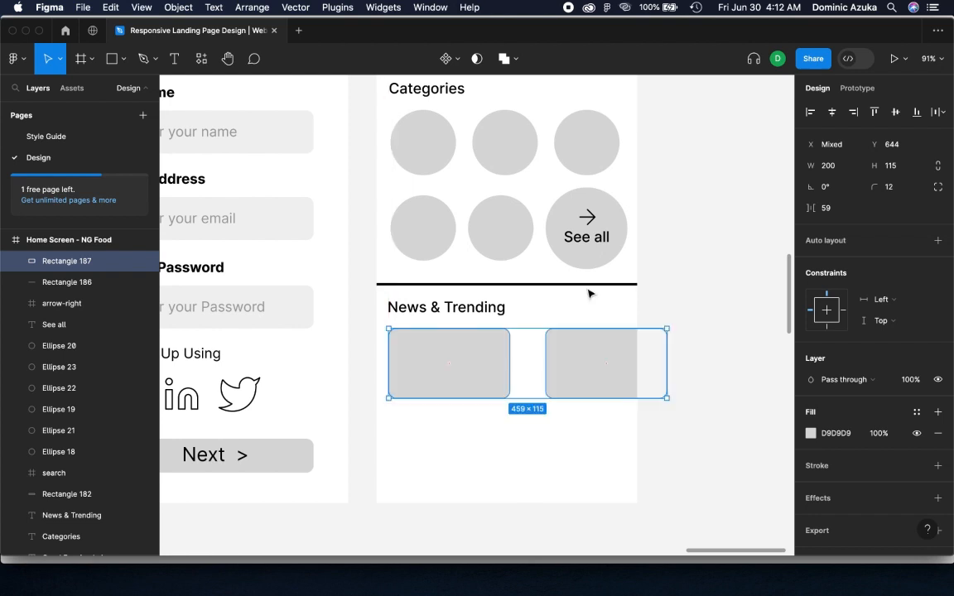
Insert the Feather Icons image icon at about 94 × 94 on the first News & Trending card and nest it in the Home Screen frame
{"action": "left_click", "coordinate": [686, 297]}
{"action": "right_click", "coordinate": [661, 253]}
{"action": "mouse_move", "coordinate": [702, 366]}
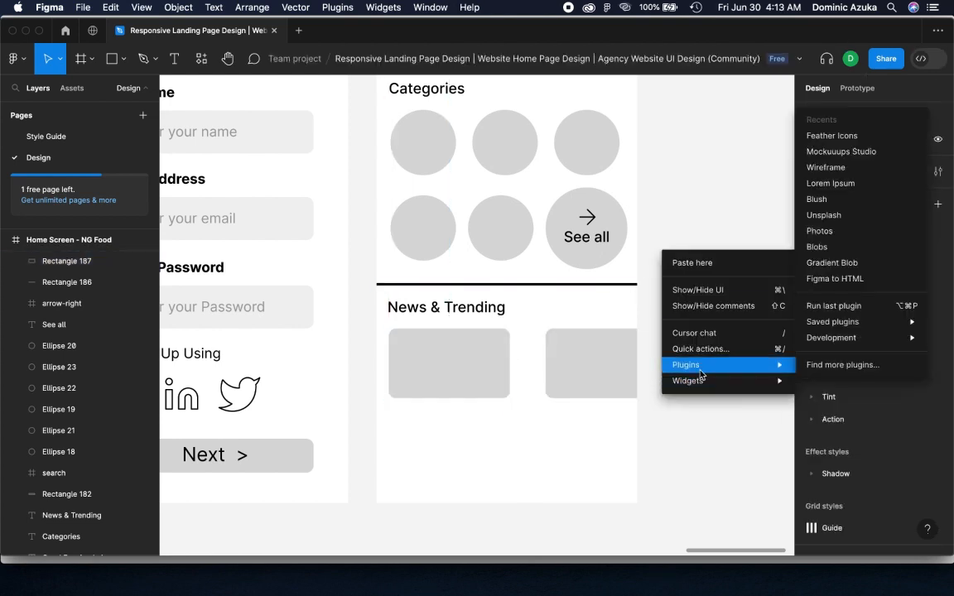
{"action": "left_click", "coordinate": [831, 135]}
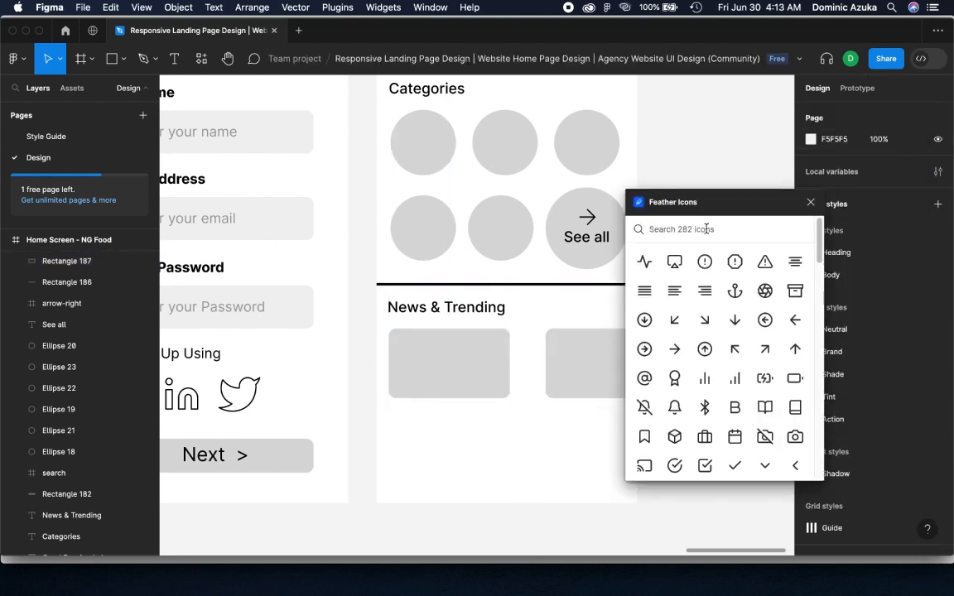
{"action": "type", "text": "imag"}
{"action": "left_click_drag", "start_coordinate": [669, 267], "coordinate": [463, 375]}
{"action": "left_click", "coordinate": [811, 202]}
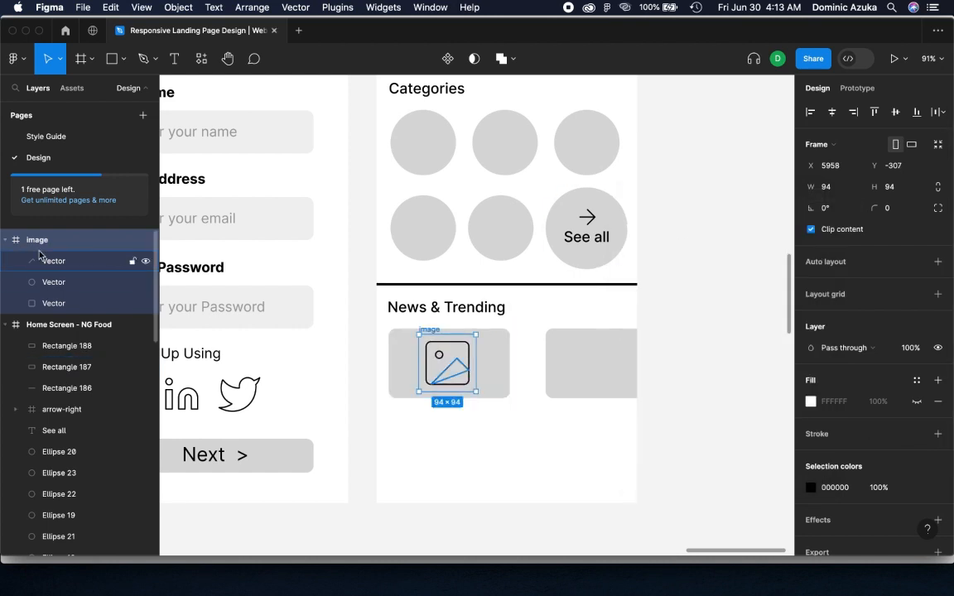
{"action": "left_click_drag", "start_coordinate": [61, 329], "coordinate": [61, 332]}
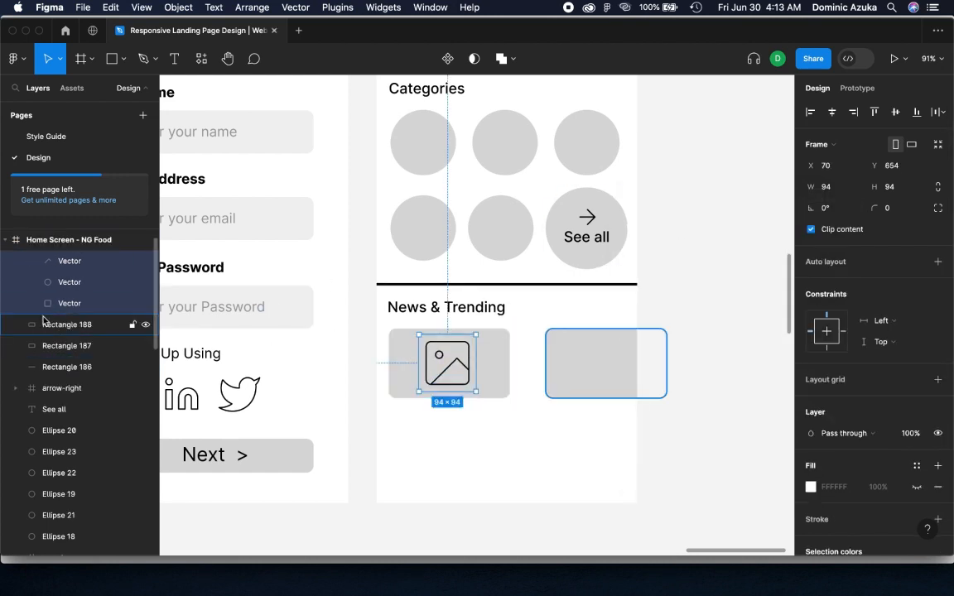
Copy the image icon onto the second News & Trending card and, at a smaller size, into the five plain category circles
{"action": "left_click_drag", "start_coordinate": [463, 373], "coordinate": [598, 150]}
{"action": "left_click", "coordinate": [682, 326]}
{"action": "left_click", "coordinate": [724, 170]}
{"action": "mouse_move", "coordinate": [652, 229]}
{"action": "left_mouse_down"}
{"action": "mouse_move", "coordinate": [654, 443]}
{"action": "mouse_move", "coordinate": [644, 223]}
{"action": "left_mouse_up"}
Draw a small grey circle just below the first News & Trending card, near its left edge
{"action": "scroll", "coordinate": [675, 309], "scroll_direction": "down", "scroll_amount": 2}
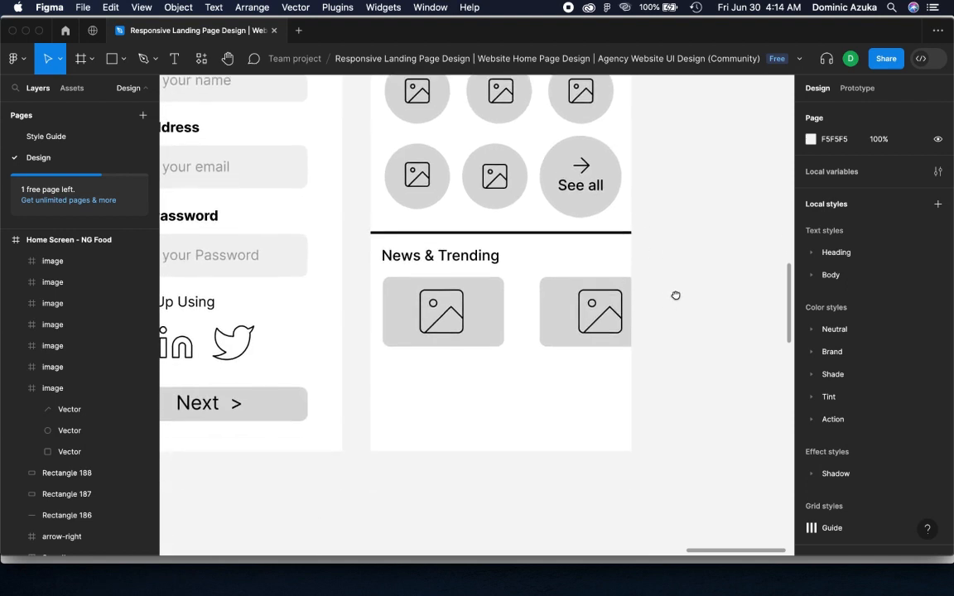
{"action": "key", "text": "o"}
{"action": "left_click_drag", "start_coordinate": [388, 359], "coordinate": [417, 386]}
{"action": "left_click", "coordinate": [654, 328]}
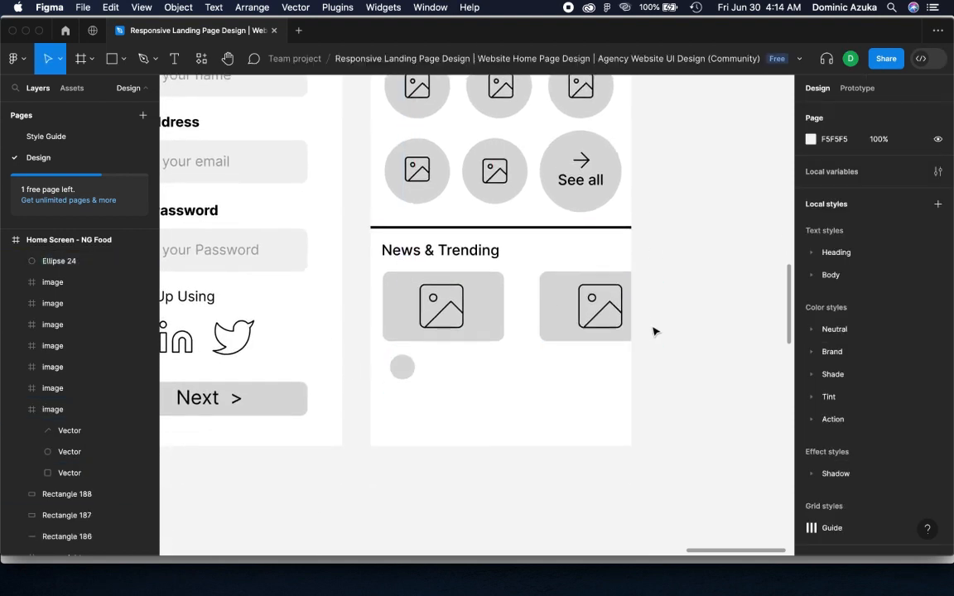
Duplicate the "Order Now" label beside the small circle under the first card and change the copy's text to "Harveys"
{"action": "scroll", "coordinate": [654, 330], "scroll_direction": "up", "scroll_amount": 5}
{"action": "left_click", "coordinate": [577, 177]}
{"action": "left_click_drag", "start_coordinate": [576, 178], "coordinate": [508, 483]}
{"action": "scroll", "coordinate": [509, 462], "scroll_direction": "down", "scroll_amount": 4}
{"action": "left_click_drag", "start_coordinate": [521, 227], "coordinate": [451, 382]}
{"action": "double_click", "coordinate": [447, 390]}
{"action": "type", "text": "Harveys"}
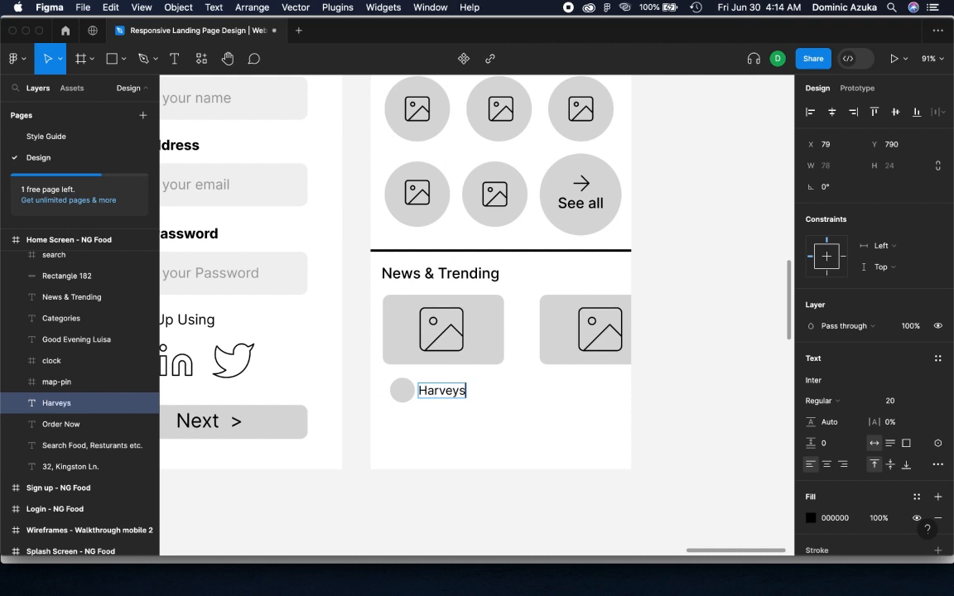
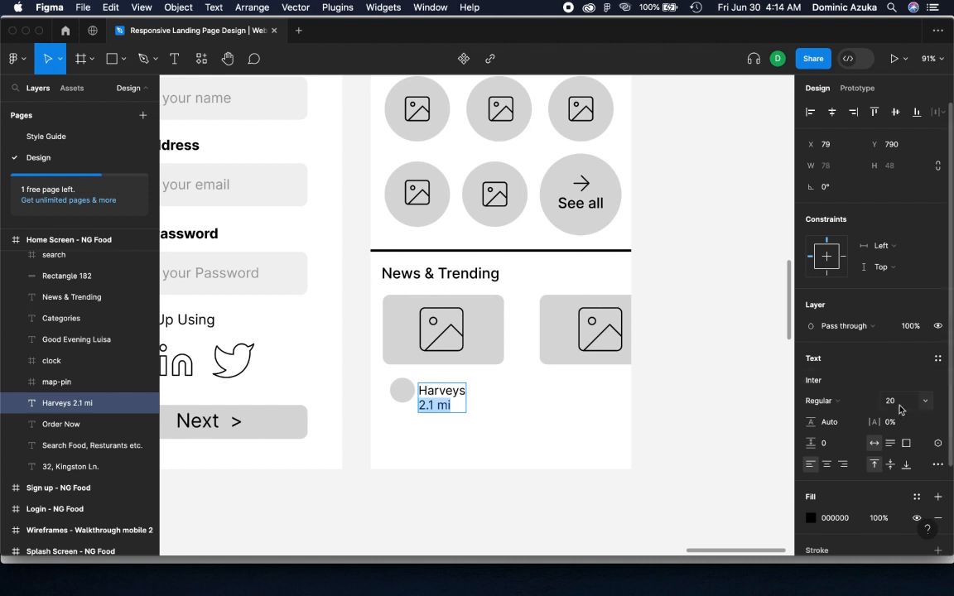
Set the font size of the "2.1 mi" line under Harveys to 14
{"action": "left_click", "coordinate": [927, 403]}
{"action": "left_click", "coordinate": [928, 404]}
{"action": "left_click_drag", "start_coordinate": [883, 404], "coordinate": [877, 402]}
Align the small grey circle and the Harveys caption on their vertical centres and nudge the pair slightly up and to the right
{"action": "left_click", "coordinate": [401, 390], "text": "shift"}
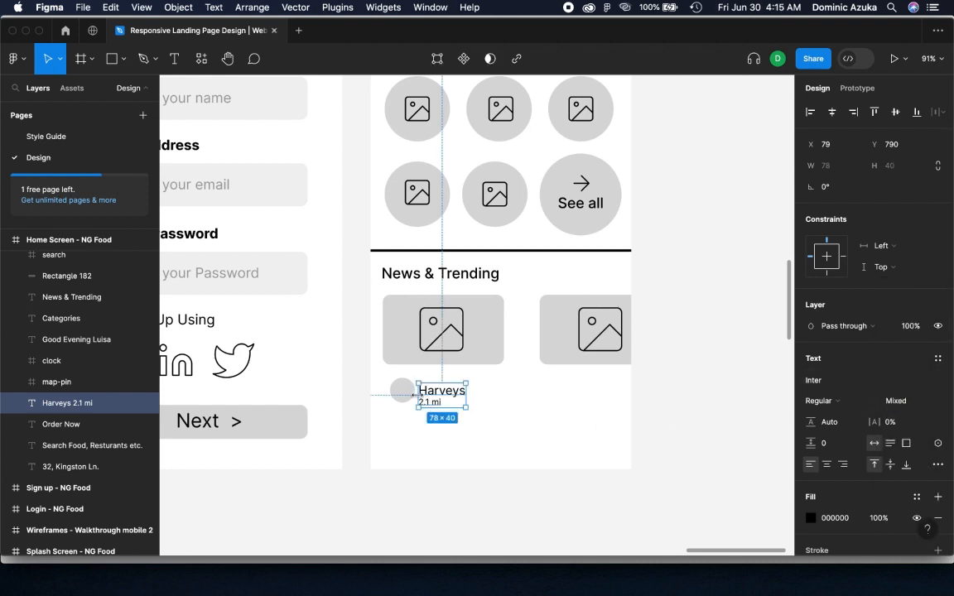
{"action": "left_click", "coordinate": [896, 115]}
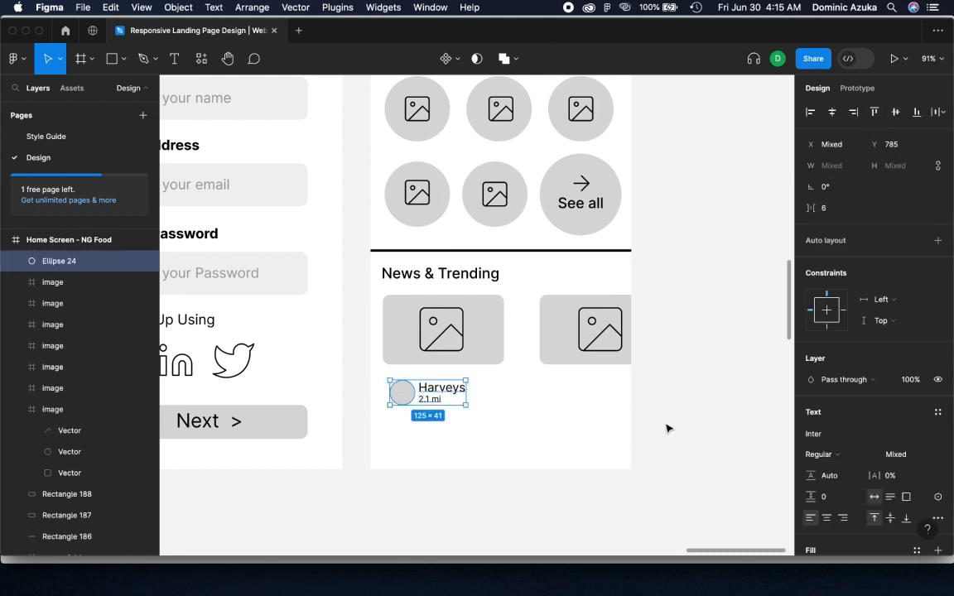
{"action": "key", "text": "shift+Right"}
{"action": "key", "text": "shift+Right"}
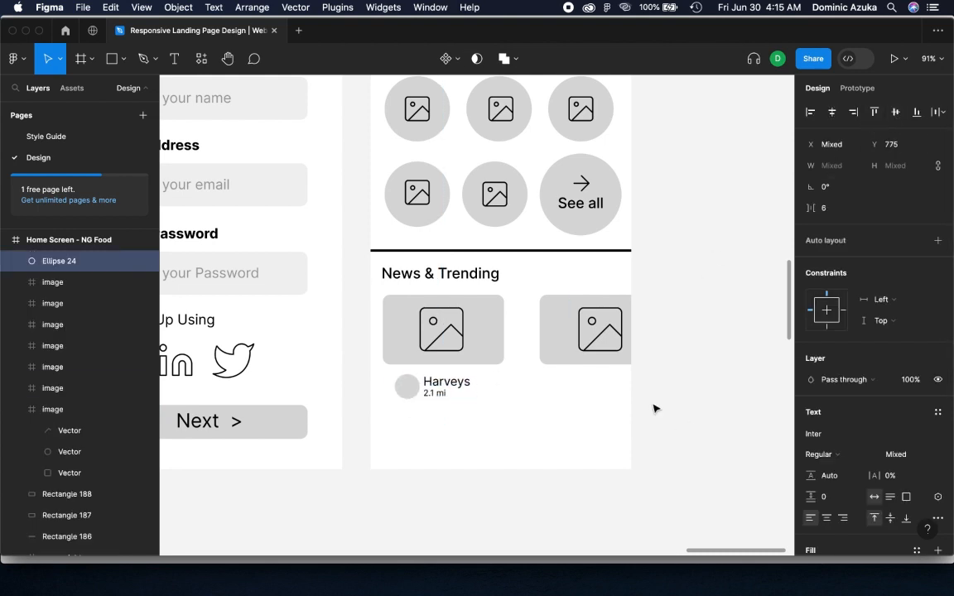
{"action": "left_click", "coordinate": [650, 385]}
Copy the image icon at 28 × 28 into the small circle beside Harveys and stack it above the circle
{"action": "left_click_drag", "start_coordinate": [439, 354], "coordinate": [412, 392]}
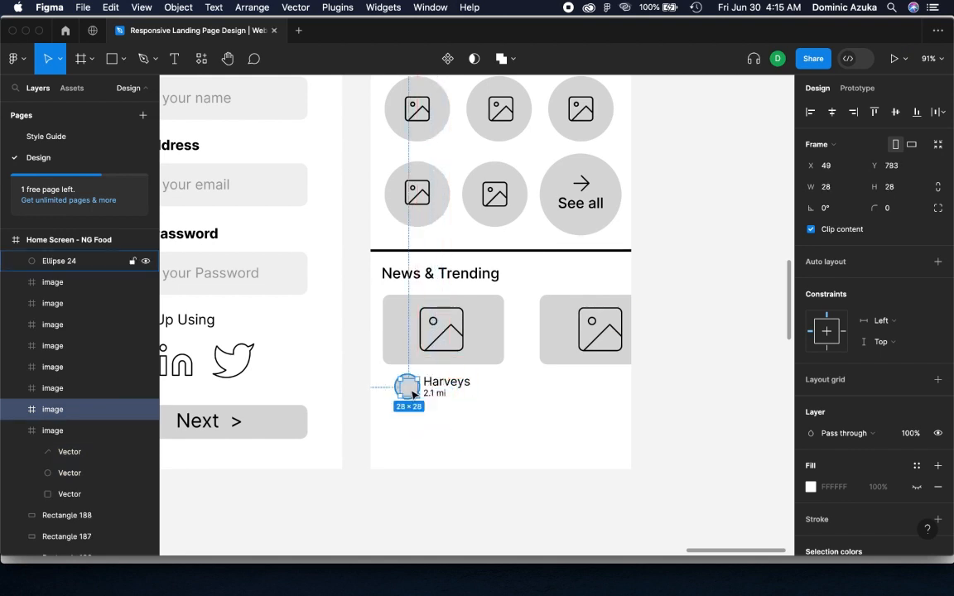
{"action": "left_click_drag", "start_coordinate": [79, 264], "coordinate": [70, 426]}
{"action": "left_click", "coordinate": [704, 371]}
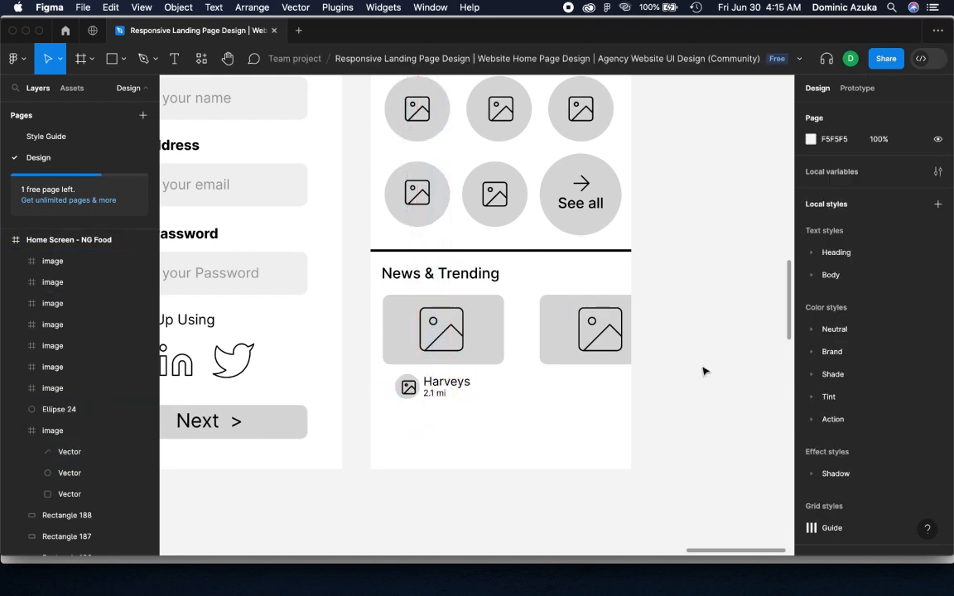
{"action": "left_click", "coordinate": [407, 386]}
{"action": "left_click", "coordinate": [548, 446]}
Duplicate the Harveys caption with its icon circle under the second card and change the copy's text to "KFC" and "1.1 mi"
{"action": "left_click_drag", "start_coordinate": [383, 383], "coordinate": [580, 386]}
{"action": "left_click", "coordinate": [583, 381]}
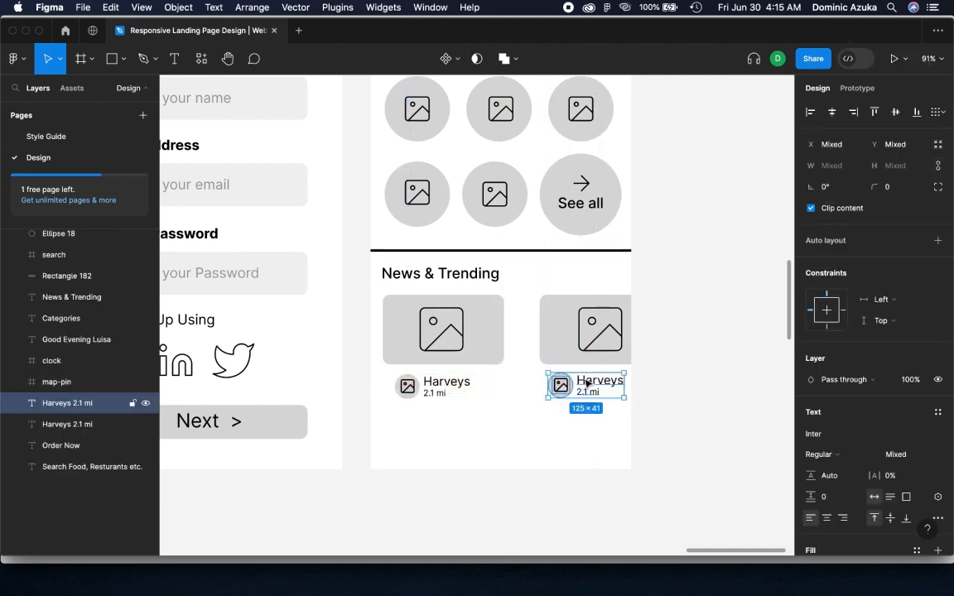
{"action": "type", "text": "KFC"}
{"action": "left_click", "coordinate": [620, 386]}
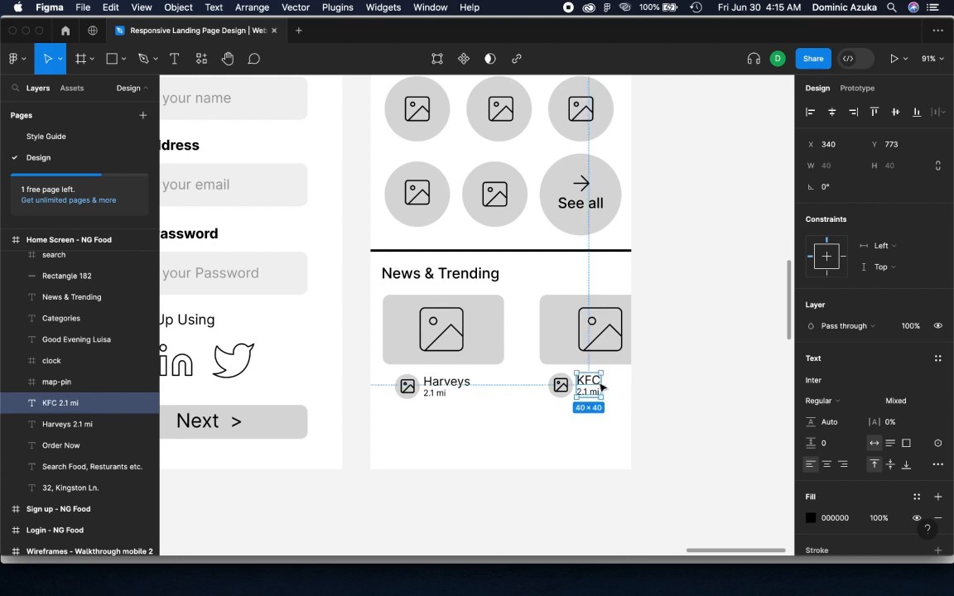
{"action": "double_click", "coordinate": [587, 393]}
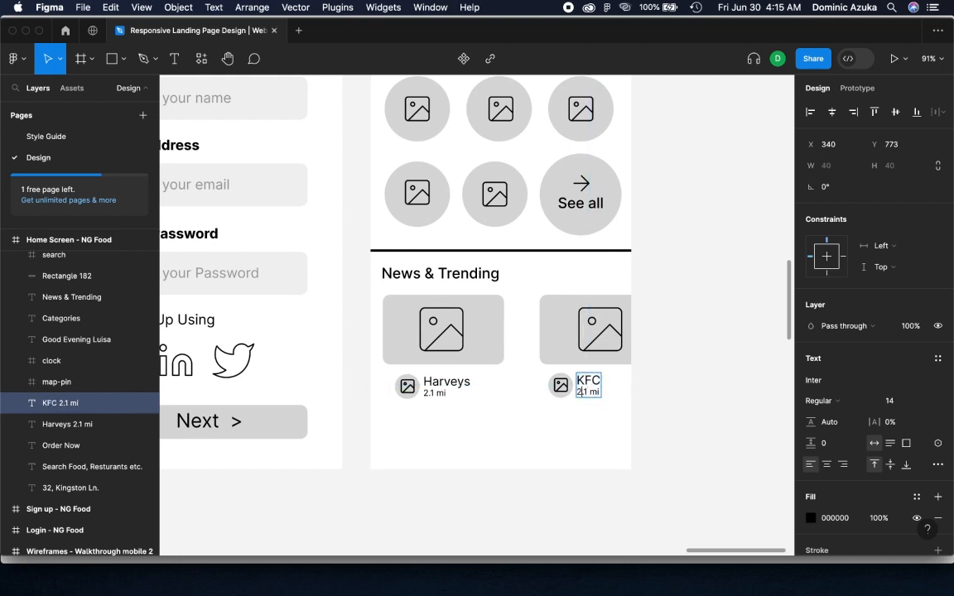
{"action": "left_click", "coordinate": [704, 393]}
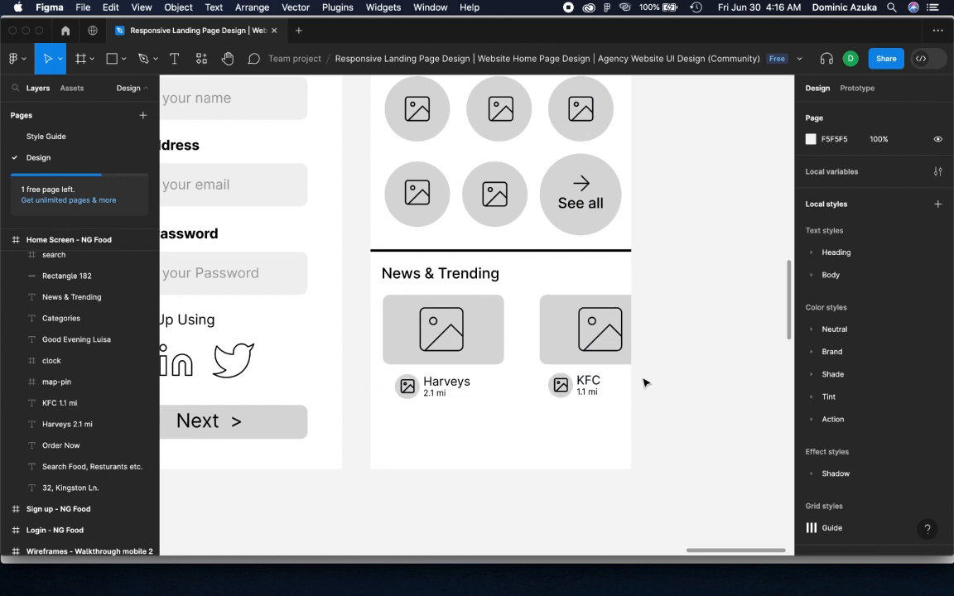
{"action": "right_click", "coordinate": [644, 271]}
{"action": "mouse_move", "coordinate": [690, 387]}
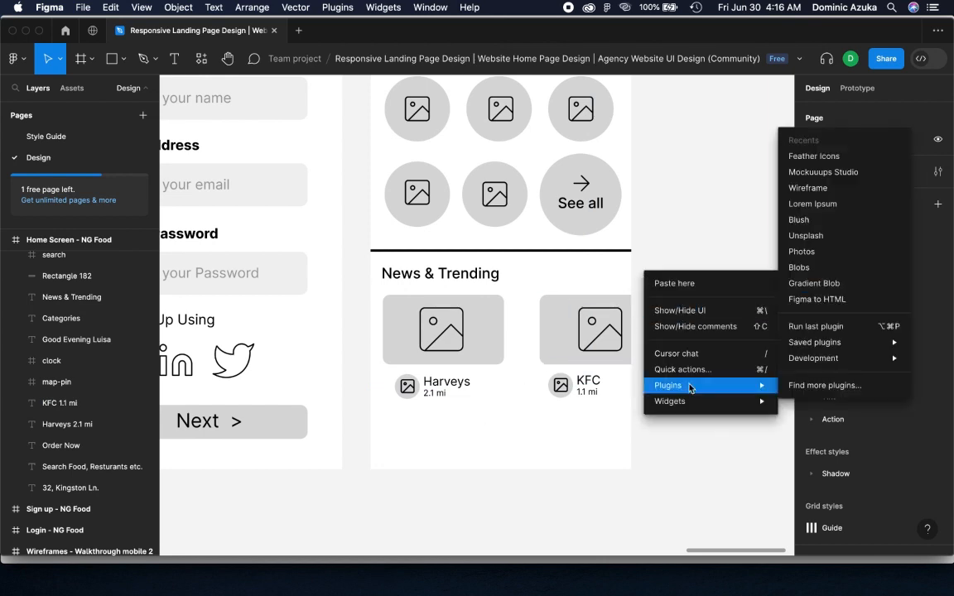
{"action": "left_click", "coordinate": [807, 172]}
{"action": "left_click", "coordinate": [941, 172]}
Run the Feather Icons plugin, search for "home" and insert the home icon at 24 × 24
{"action": "right_click", "coordinate": [653, 203]}
{"action": "mouse_move", "coordinate": [677, 317]}
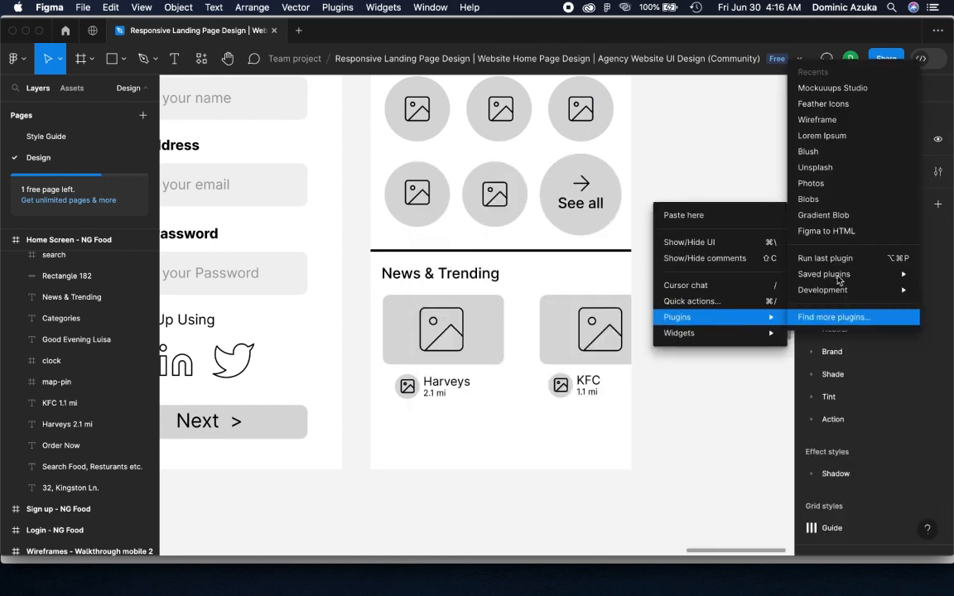
{"action": "left_click", "coordinate": [787, 102]}
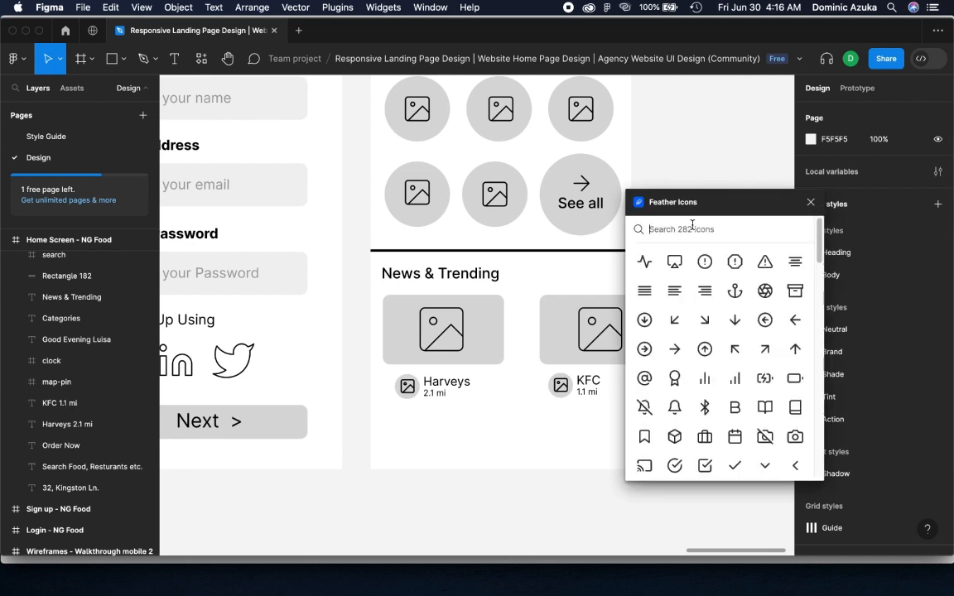
{"action": "type", "text": "home"}
{"action": "left_click", "coordinate": [652, 270]}
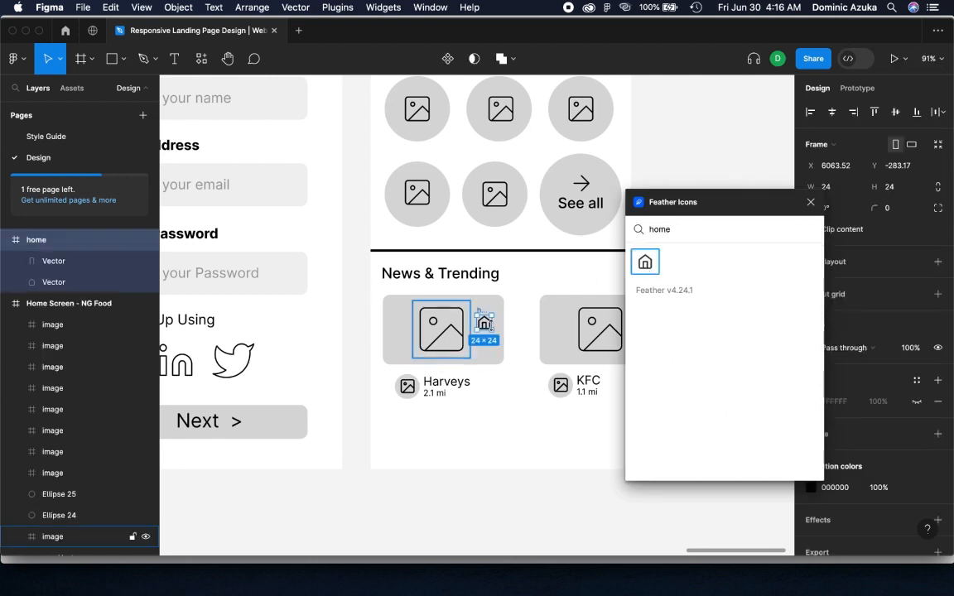
Search Feather Icons for "ord" and browse the full icon library for further navigation icons
{"action": "key", "text": "BackSpace"}
{"action": "key", "text": "BackSpace"}
{"action": "key", "text": "BackSpace"}
{"action": "key", "text": "BackSpace"}
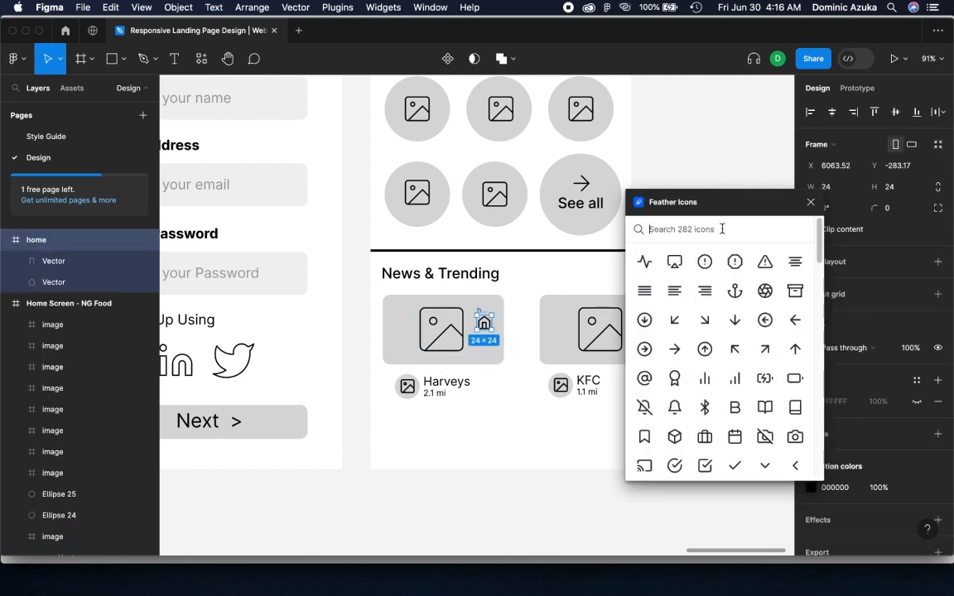
{"action": "type", "text": "ord"}
{"action": "key", "text": "BackSpace"}
{"action": "key", "text": "BackSpace"}
{"action": "key", "text": "BackSpace"}
{"action": "scroll", "coordinate": [691, 375], "scroll_direction": "down", "scroll_amount": 10}
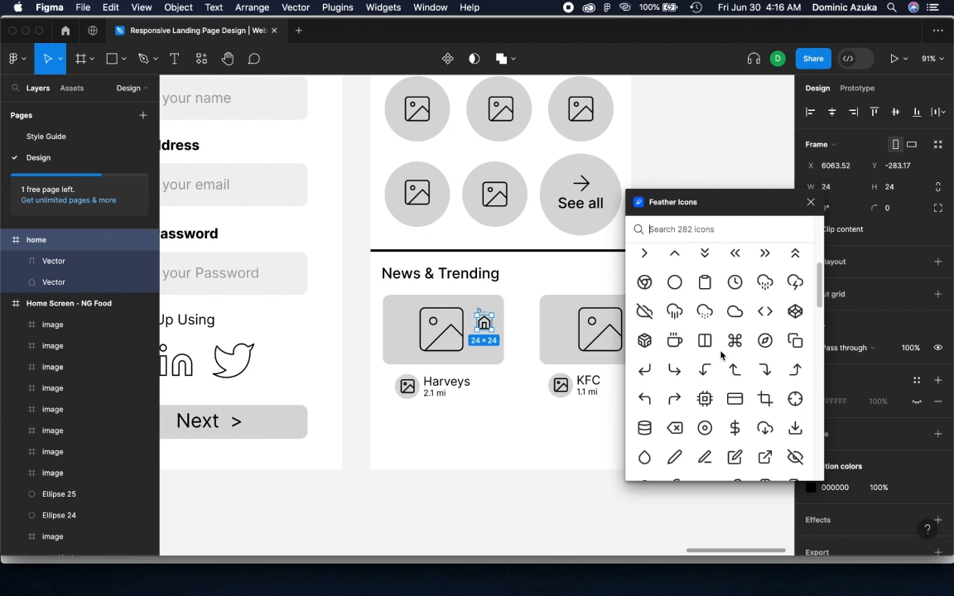
{"action": "scroll", "coordinate": [727, 348], "scroll_direction": "down", "scroll_amount": 5}
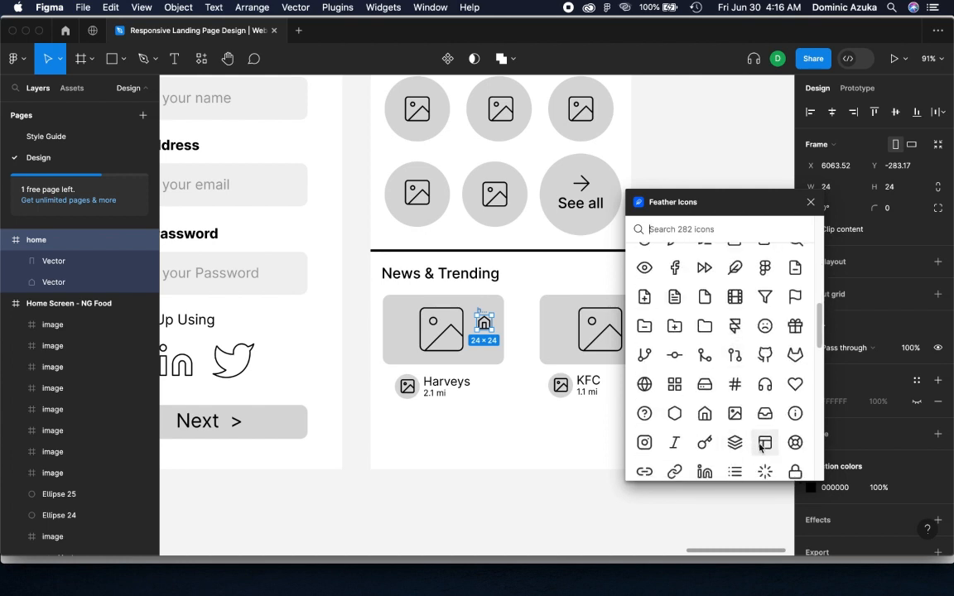
{"action": "scroll", "coordinate": [762, 448], "scroll_direction": "down", "scroll_amount": 5}
{"action": "scroll", "coordinate": [724, 357], "scroll_direction": "down", "scroll_amount": 5}
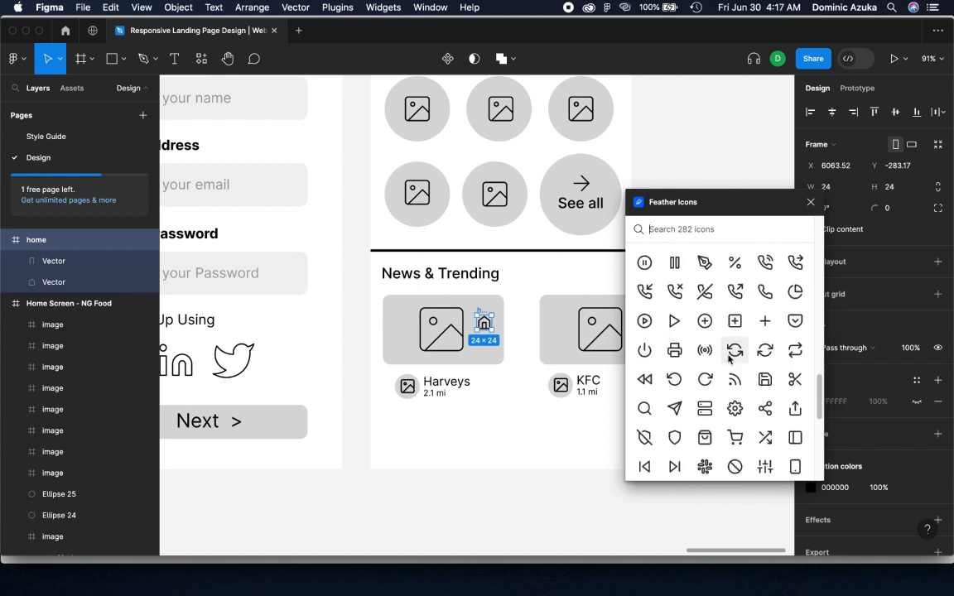
{"action": "scroll", "coordinate": [733, 356], "scroll_direction": "down", "scroll_amount": 5}
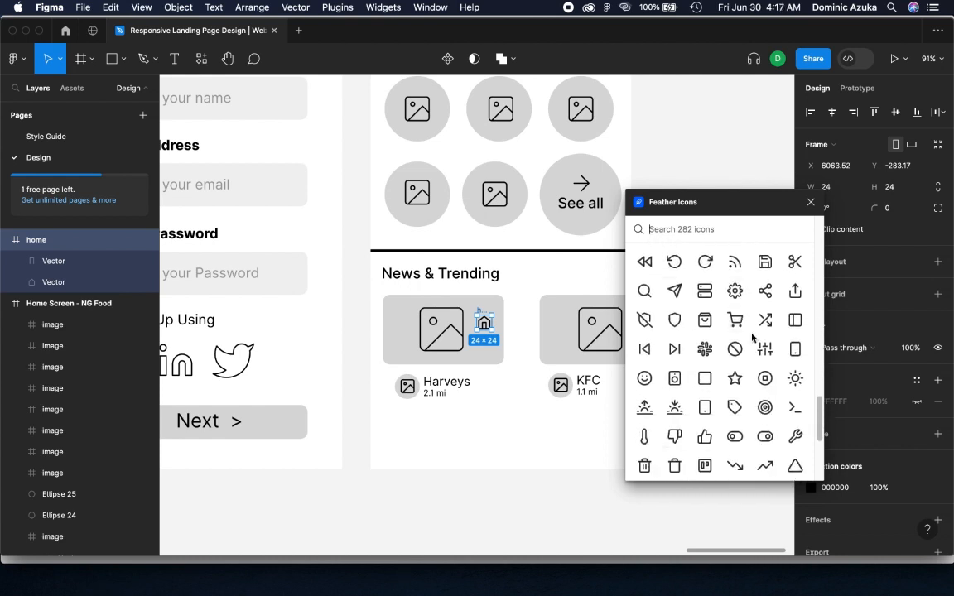
{"action": "scroll", "coordinate": [772, 350], "scroll_direction": "down", "scroll_amount": 4}
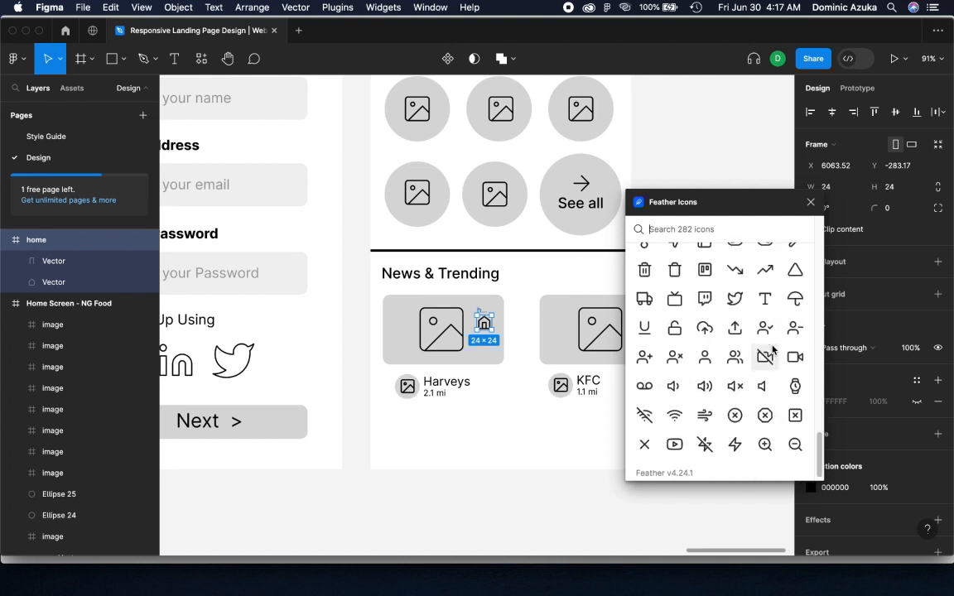
{"action": "scroll", "coordinate": [773, 350], "scroll_direction": "up", "scroll_amount": 3}
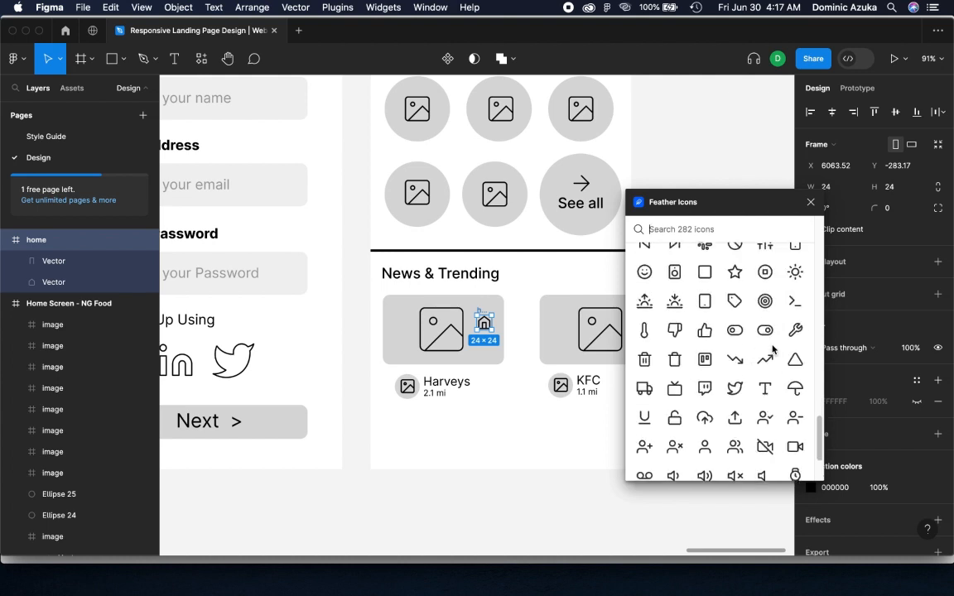
Search Feather Icons for "disc" and insert the disc icon near the bottom centre of the Home Screen frame
{"action": "left_click", "coordinate": [711, 227]}
{"action": "type", "text": "disc"}
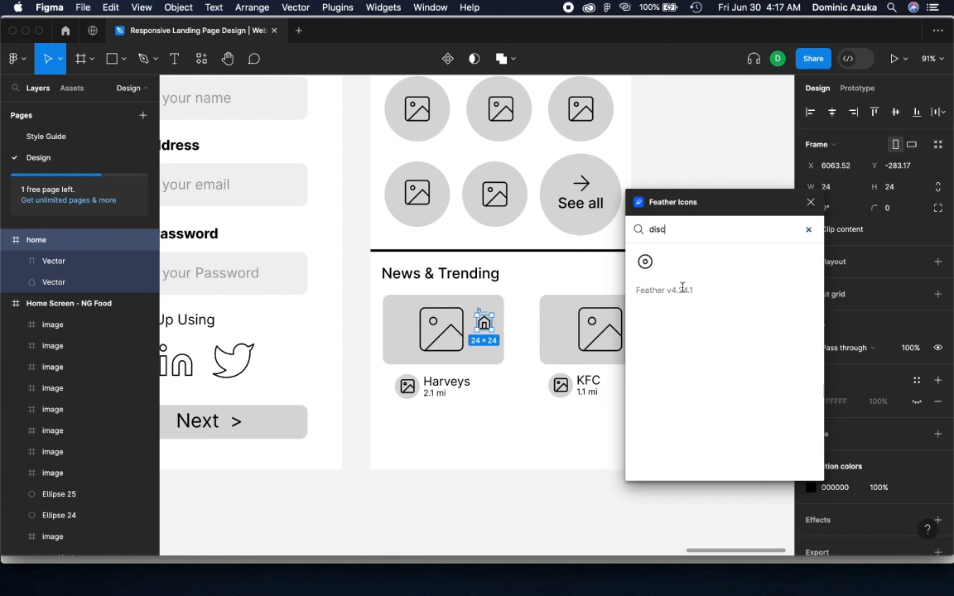
{"action": "left_click", "coordinate": [645, 262]}
{"action": "left_click_drag", "start_coordinate": [484, 325], "coordinate": [506, 449]}
Move the home icon to the bottom-left of the Home Screen at 42 × 42 and shift the 39 × 39 disc icon slightly towards it
{"action": "left_click", "coordinate": [480, 327]}
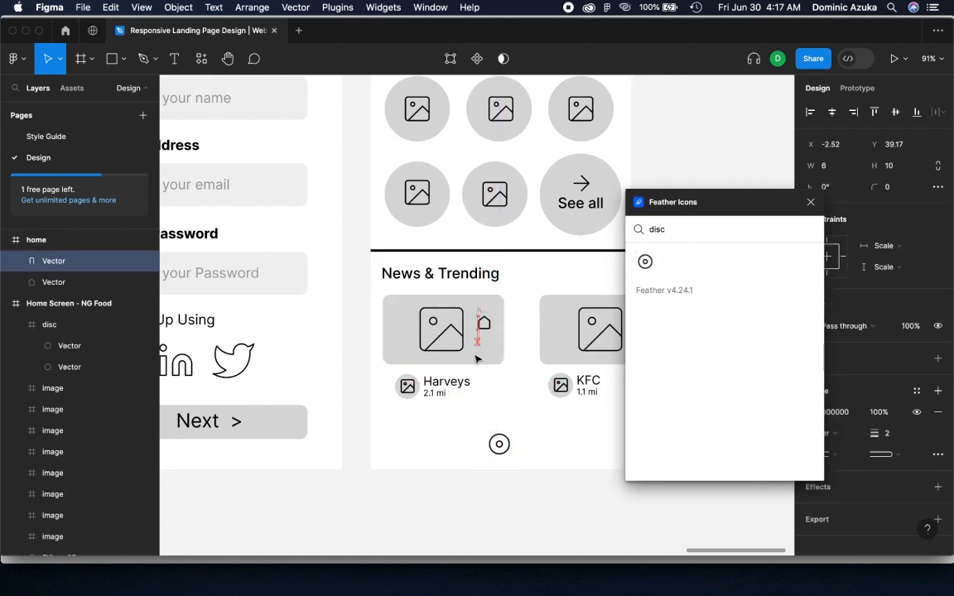
{"action": "left_click", "coordinate": [114, 243]}
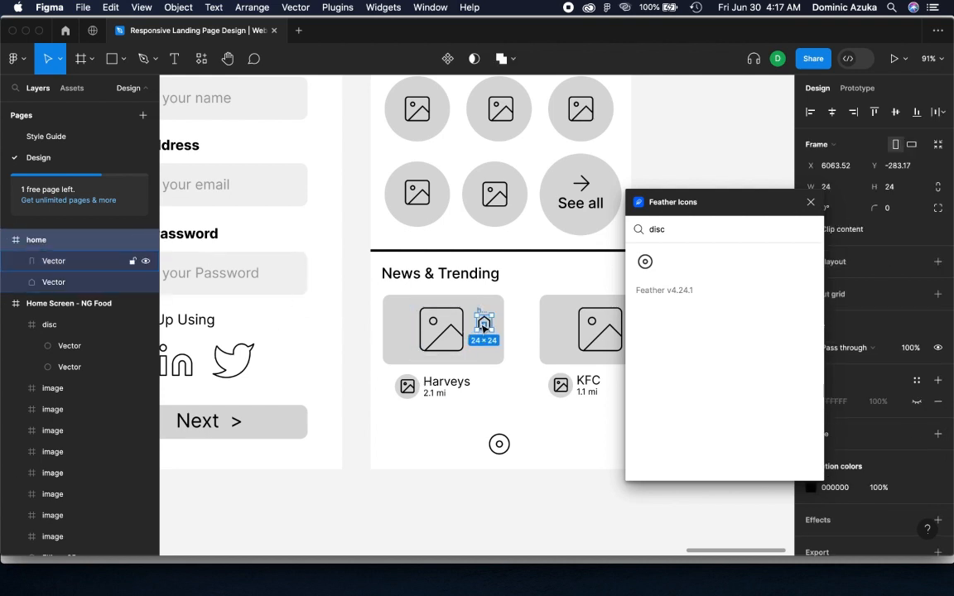
{"action": "left_click_drag", "start_coordinate": [484, 328], "coordinate": [406, 447]}
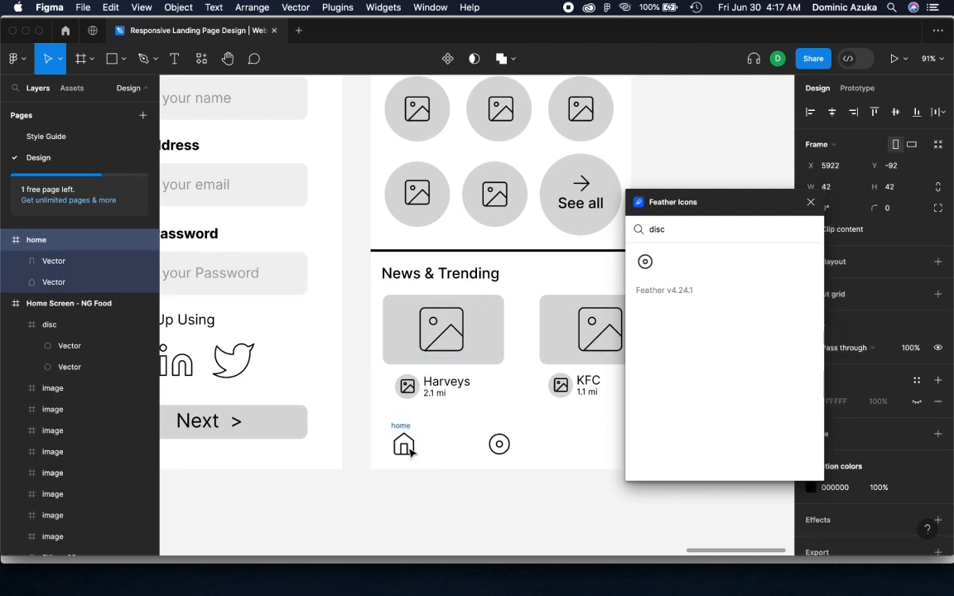
{"action": "left_click_drag", "start_coordinate": [498, 443], "coordinate": [487, 449]}
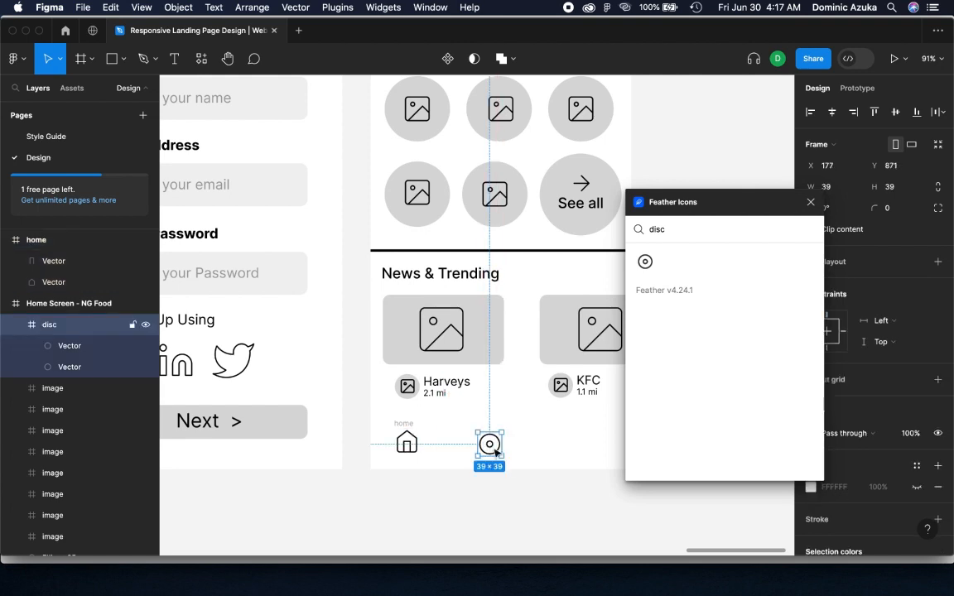
{"action": "left_click", "coordinate": [589, 434]}
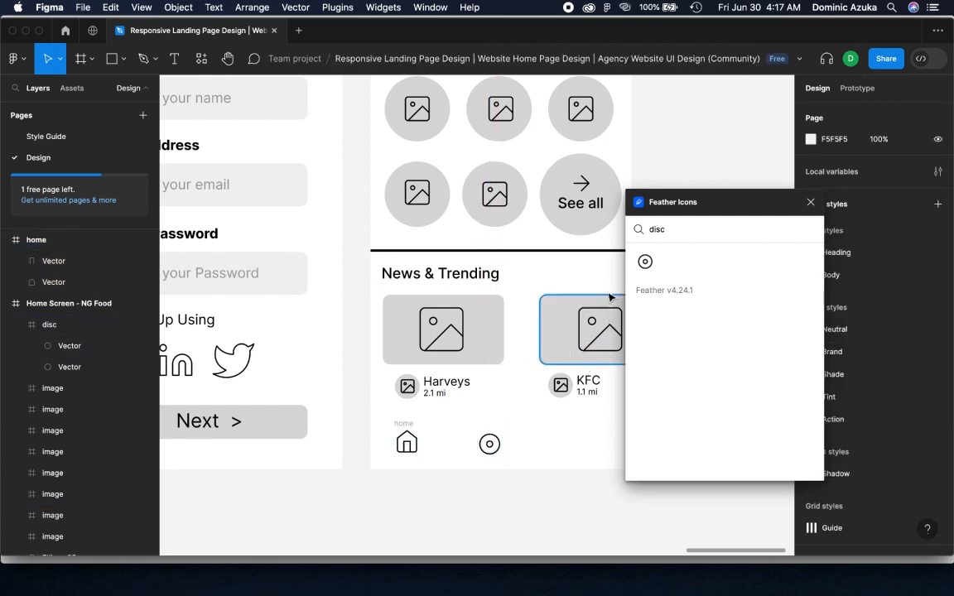
Insert the Feather book-open icon at about 35 × 35 to the right of the disc icon and close the plugin
{"action": "key", "text": "BackSpace"}
{"action": "key", "text": "BackSpace"}
{"action": "key", "text": "BackSpace"}
{"action": "key", "text": "BackSpace"}
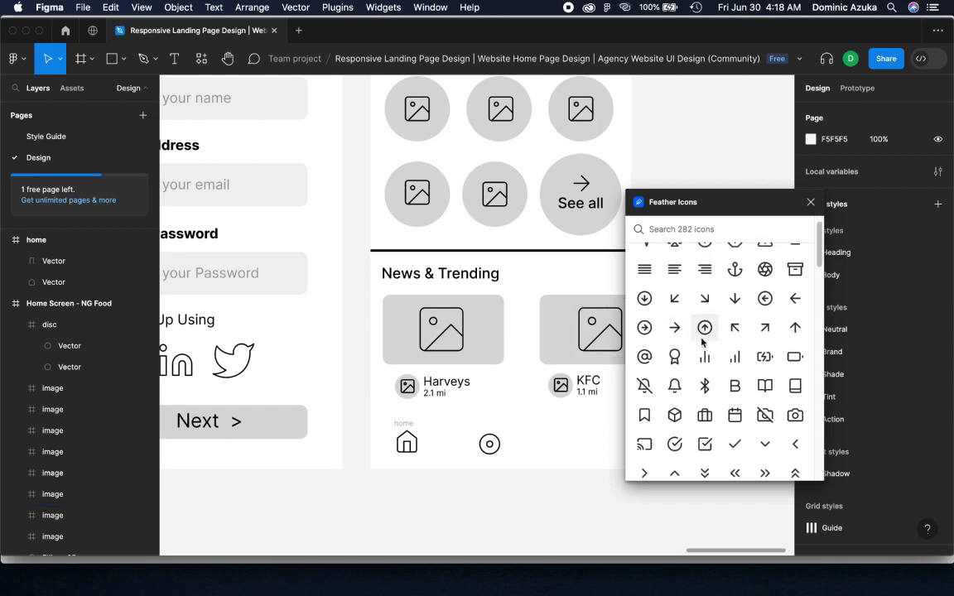
{"action": "scroll", "coordinate": [772, 316], "scroll_direction": "down", "scroll_amount": 2}
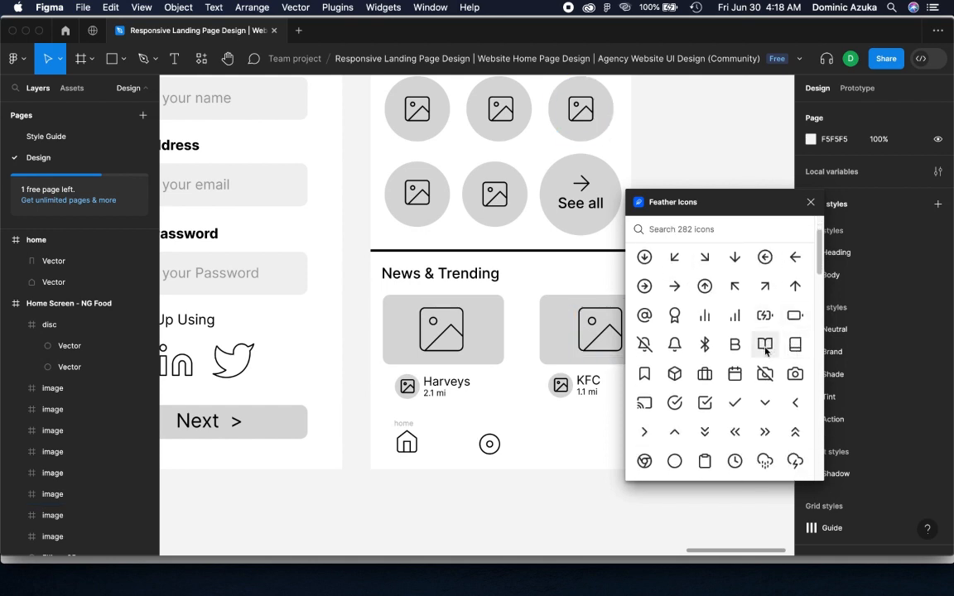
{"action": "left_click_drag", "start_coordinate": [765, 345], "coordinate": [564, 447]}
{"action": "left_click", "coordinate": [811, 202]}
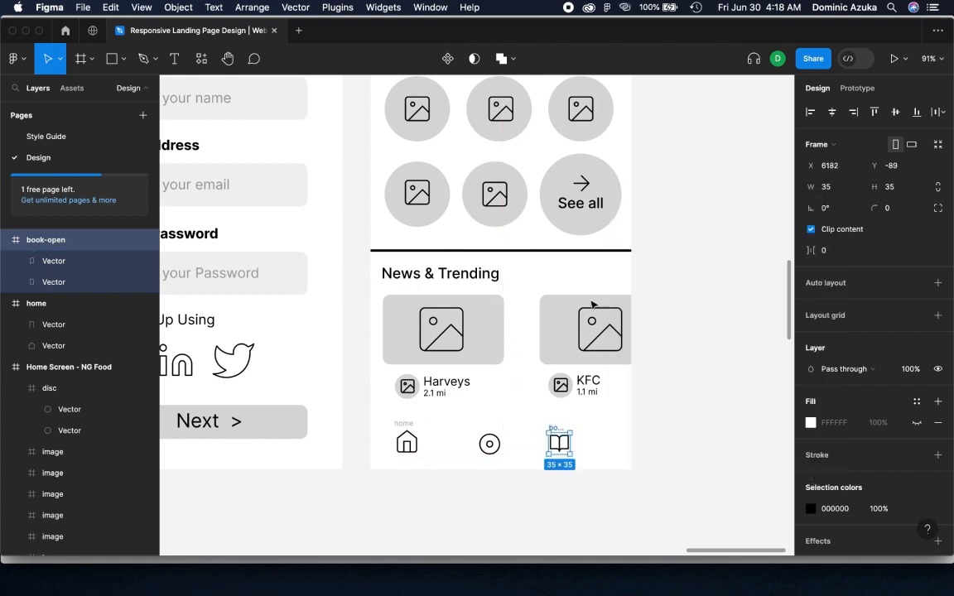
Duplicate the small image circle beside Harveys to the right end of the bottom icon row
{"action": "left_click", "coordinate": [413, 390]}
{"action": "left_click", "coordinate": [380, 398]}
{"action": "left_click", "coordinate": [401, 396]}
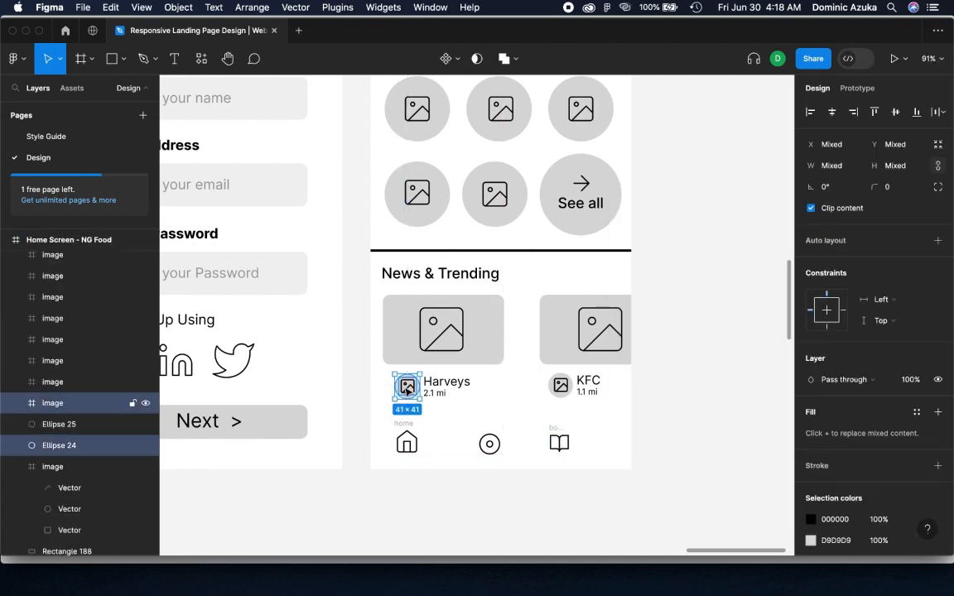
{"action": "left_click_drag", "start_coordinate": [401, 395], "coordinate": [607, 445]}
{"action": "left_click", "coordinate": [666, 440]}
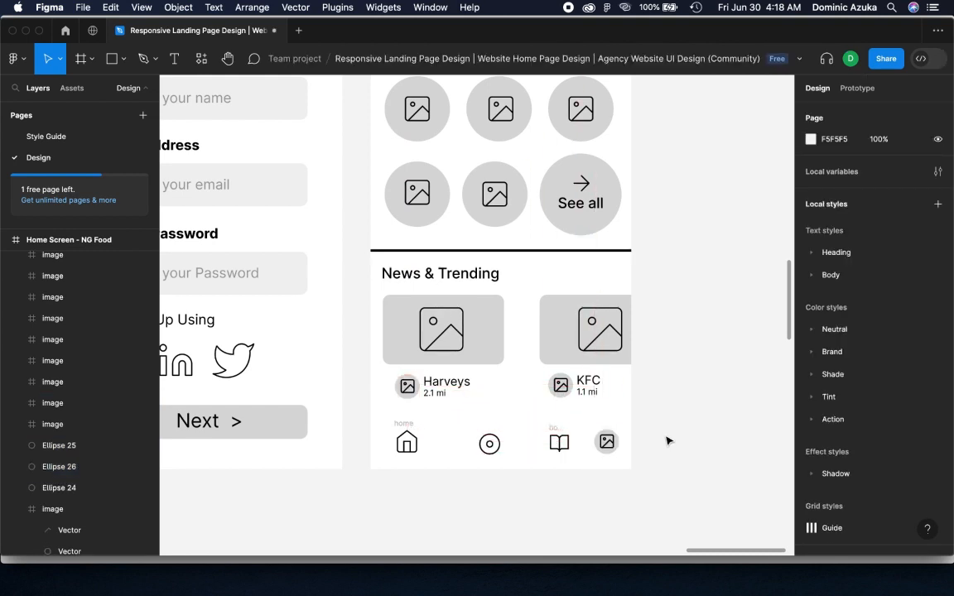
Try to distribute the bottom row's icons with equal horizontal spacing
{"action": "left_click_drag", "start_coordinate": [666, 440], "coordinate": [403, 451]}
{"action": "left_click", "coordinate": [938, 113]}
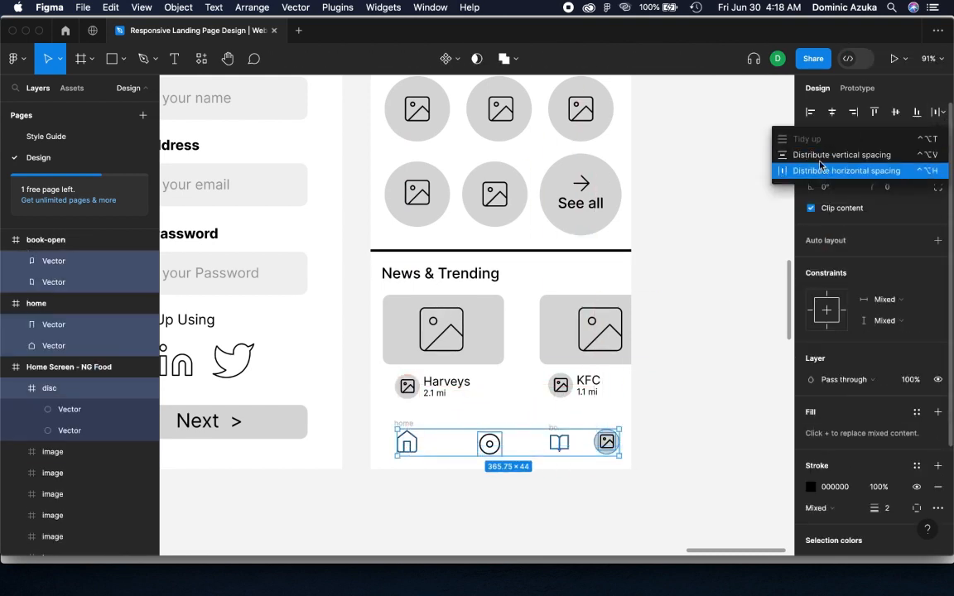
{"action": "left_click", "coordinate": [818, 167]}
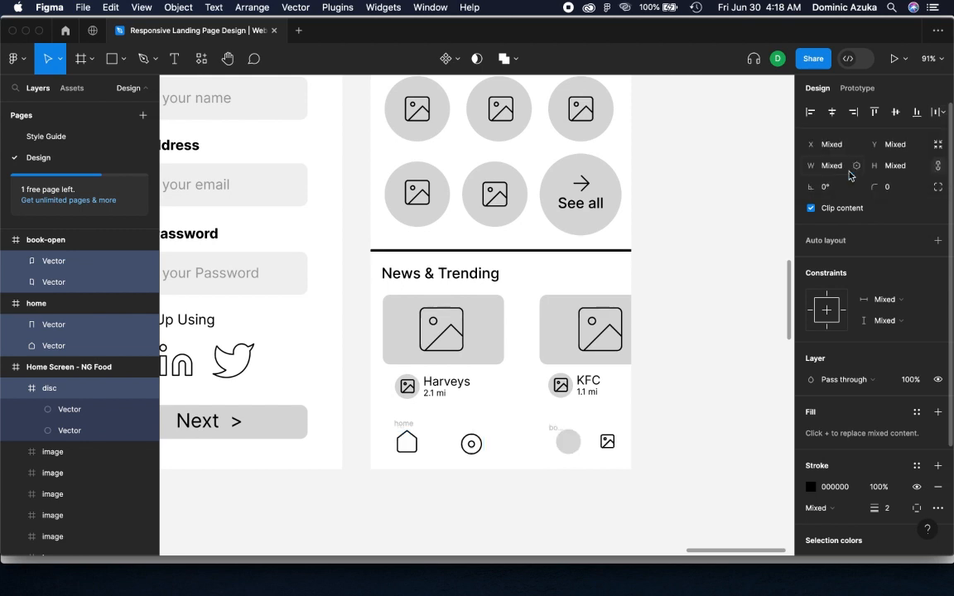
Undo the faulty distribution and space the bottom row's icons evenly, placing the disc icon at X 140, Y 867
{"action": "left_click", "coordinate": [488, 445]}
{"action": "left_click_drag", "start_coordinate": [487, 450], "coordinate": [467, 450]}
{"action": "left_click_drag", "start_coordinate": [560, 443], "coordinate": [606, 449]}
{"action": "key", "text": "super+z"}
{"action": "left_click", "coordinate": [66, 242]}
{"action": "left_click", "coordinate": [650, 432]}
{"action": "left_click", "coordinate": [474, 449]}
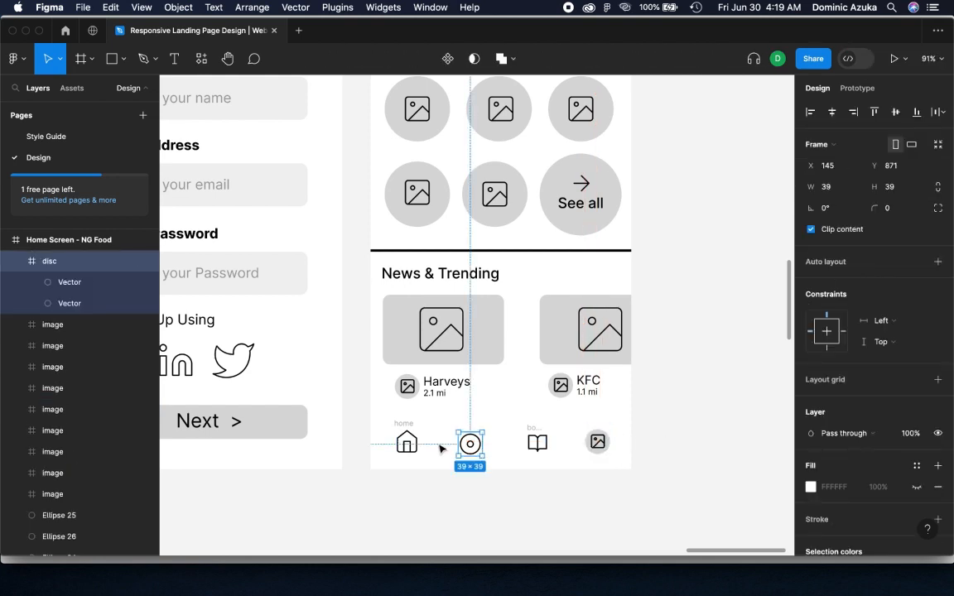
{"action": "left_click_drag", "start_coordinate": [470, 444], "coordinate": [467, 442]}
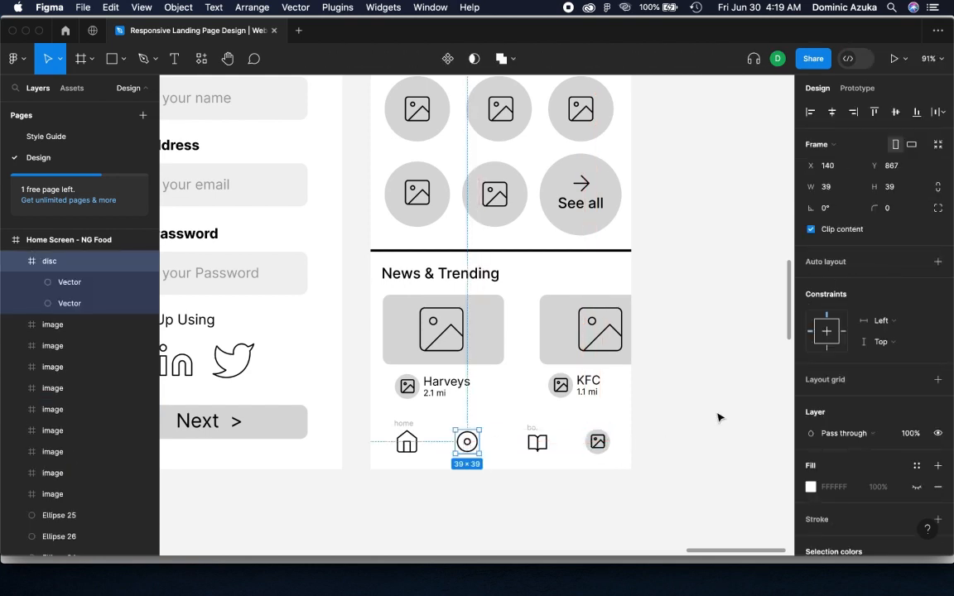
Move the book-open icon in the bottom navigation row slightly closer to the disc icon
{"action": "left_click", "coordinate": [719, 418]}
{"action": "left_click", "coordinate": [539, 447]}
{"action": "key", "text": "super+z"}
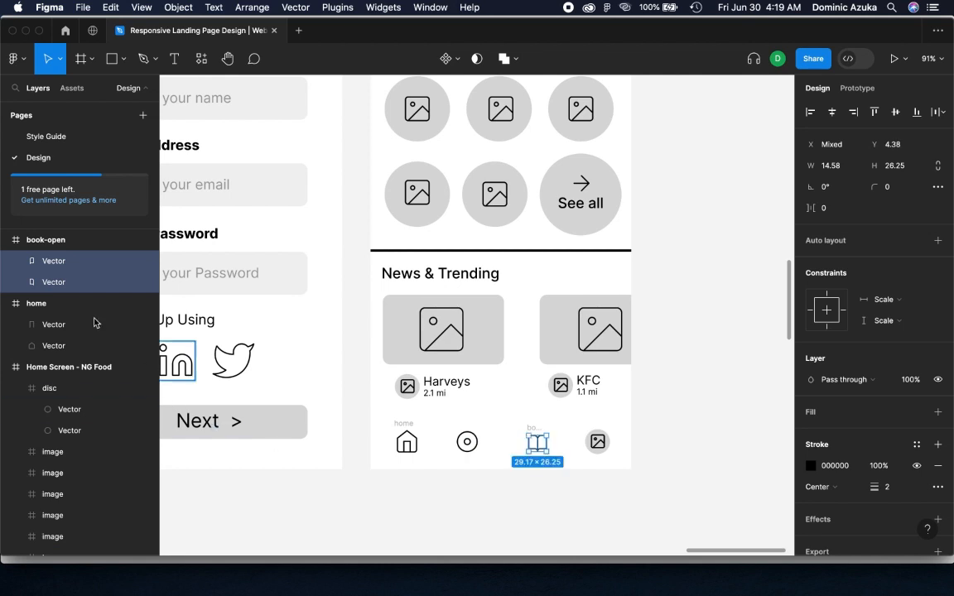
{"action": "left_click", "coordinate": [48, 241]}
{"action": "left_click_drag", "start_coordinate": [545, 452], "coordinate": [539, 450]}
{"action": "left_click", "coordinate": [680, 422]}
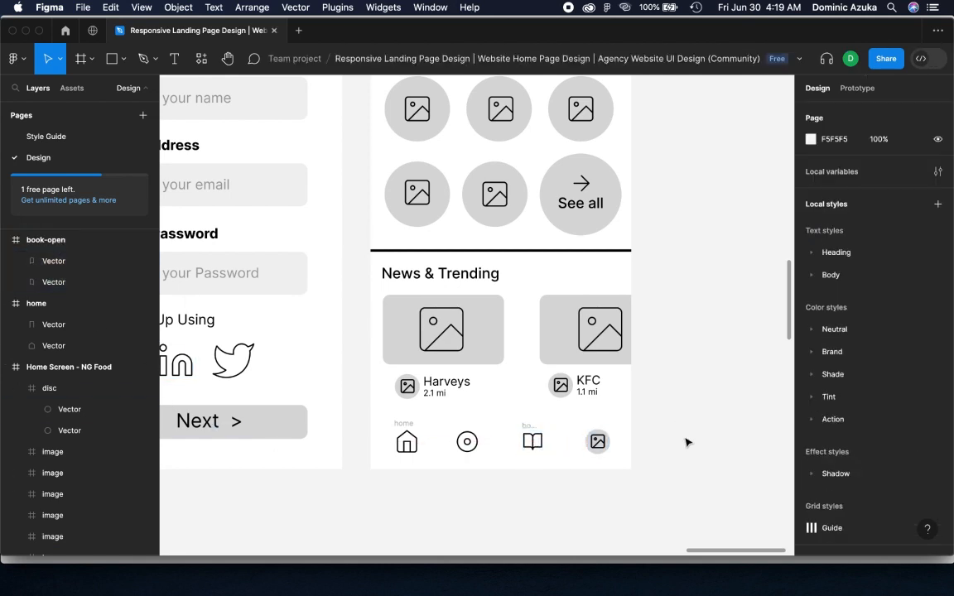
Draw a 7 × 7 circle just below the home icon in the Home Screen's bottom navigation row
{"action": "left_click", "coordinate": [574, 437], "text": "alt"}
{"action": "scroll", "coordinate": [658, 396], "scroll_direction": "left", "scroll_amount": 5}
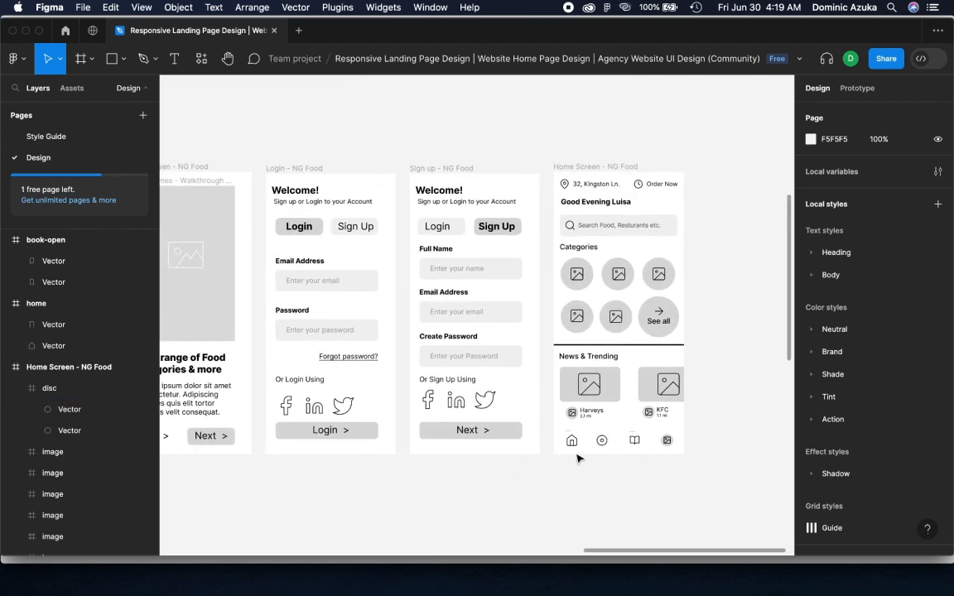
{"action": "key", "text": "o"}
{"action": "mouse_move", "coordinate": [567, 454]}
{"action": "left_mouse_down"}
{"action": "mouse_move", "coordinate": [575, 461]}
{"action": "mouse_move", "coordinate": [580, 440]}
{"action": "left_mouse_up"}
{"action": "scroll", "coordinate": [575, 461], "scroll_direction": "up", "scroll_amount": 5}
{"action": "key", "text": "Delete"}
{"action": "key", "text": "o"}
Fill the small circle with black 000000 and centre it under the home icon at X 57, Y 913
{"action": "left_click", "coordinate": [810, 380]}
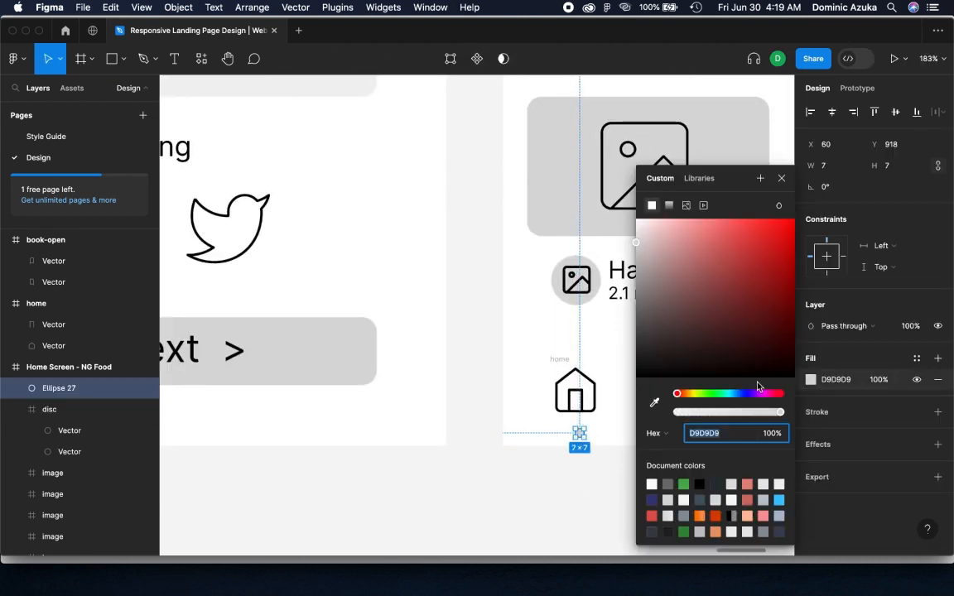
{"action": "left_click_drag", "start_coordinate": [662, 358], "coordinate": [576, 428]}
{"action": "left_click", "coordinate": [582, 452]}
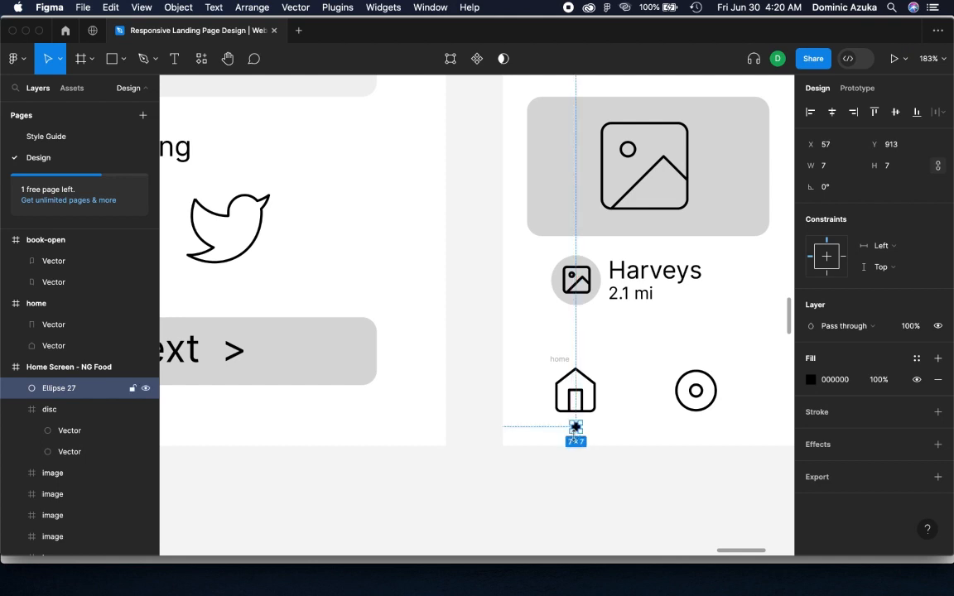
{"action": "left_click", "coordinate": [578, 462]}
{"action": "scroll", "coordinate": [578, 462], "scroll_direction": "down", "scroll_amount": 5}
{"action": "scroll", "coordinate": [578, 462], "scroll_direction": "down", "scroll_amount": 3}
{"action": "left_click_drag", "start_coordinate": [556, 469], "coordinate": [617, 468]}
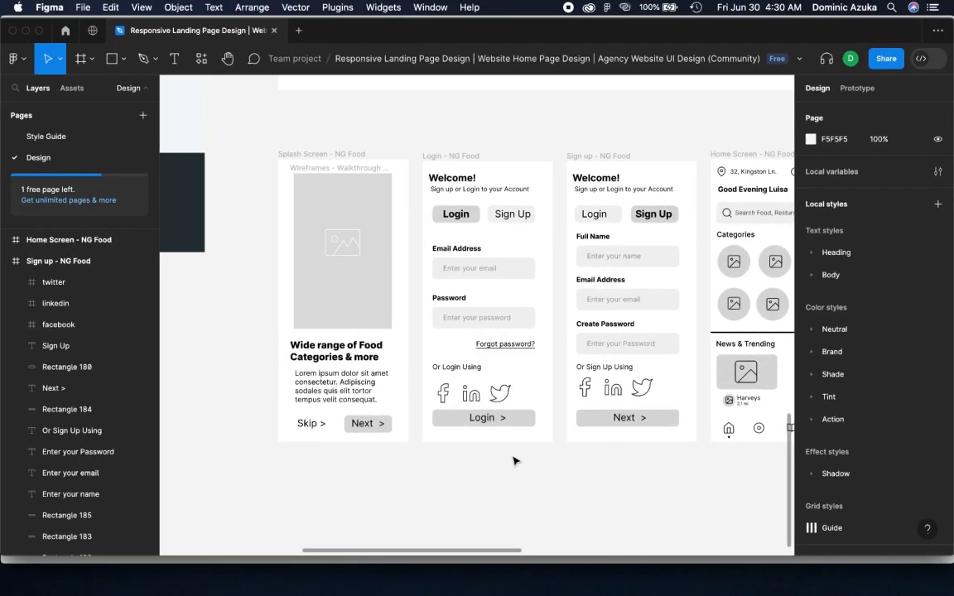
Duplicate the Splash Screen - NG Food frame together with its walkthrough image frame and place the copy below the original
{"action": "left_click_drag", "start_coordinate": [513, 459], "coordinate": [526, 421]}
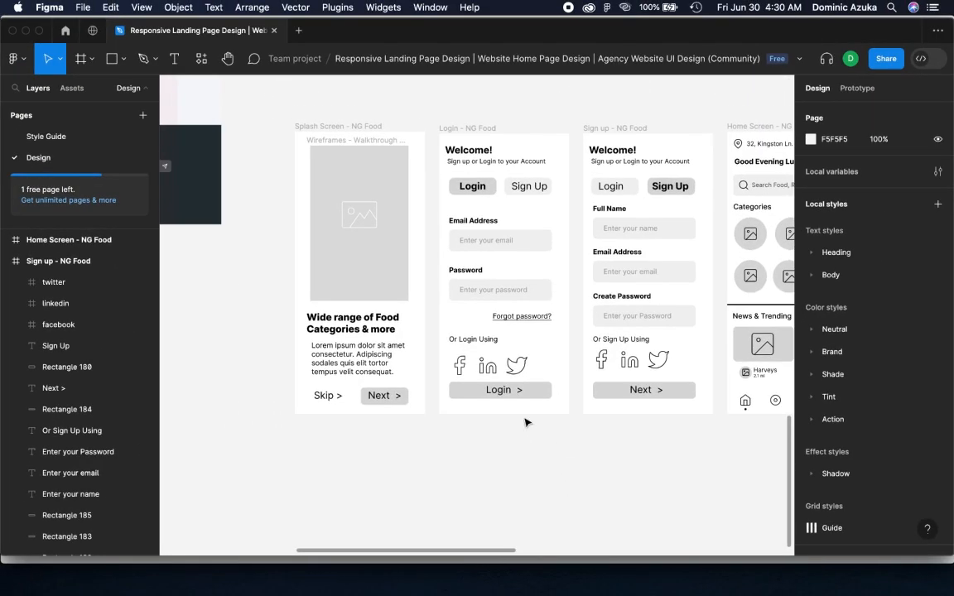
{"action": "left_click_drag", "start_coordinate": [280, 130], "coordinate": [424, 417]}
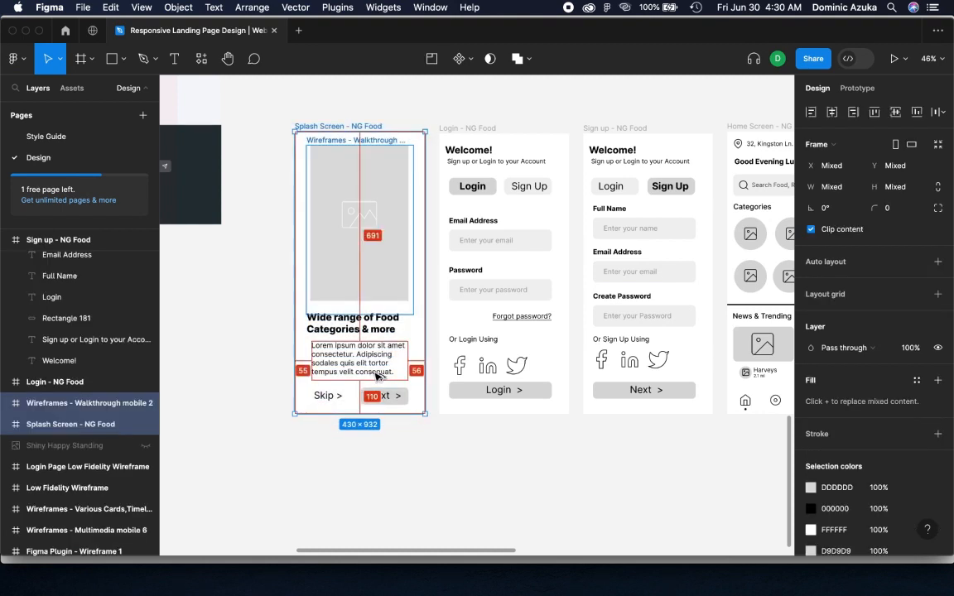
{"action": "left_click_drag", "start_coordinate": [371, 390], "coordinate": [369, 505]}
{"action": "scroll", "coordinate": [370, 489], "scroll_direction": "right", "scroll_amount": 3}
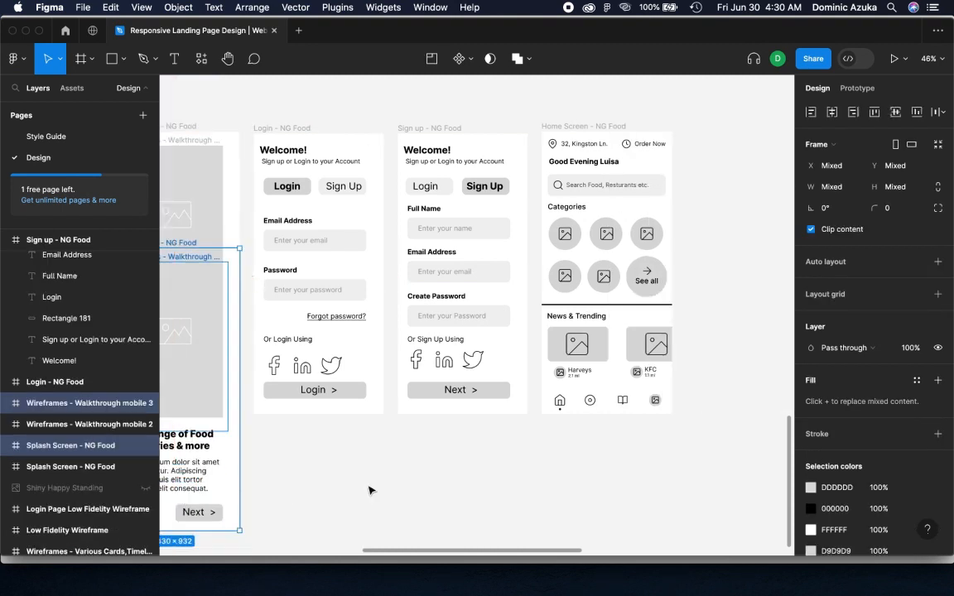
{"action": "scroll", "coordinate": [370, 487], "scroll_direction": "up", "scroll_amount": 4}
{"action": "scroll", "coordinate": [370, 488], "scroll_direction": "right", "scroll_amount": 3}
{"action": "scroll", "coordinate": [371, 488], "scroll_direction": "left", "scroll_amount": 5}
{"action": "scroll", "coordinate": [368, 488], "scroll_direction": "up", "scroll_amount": 3}
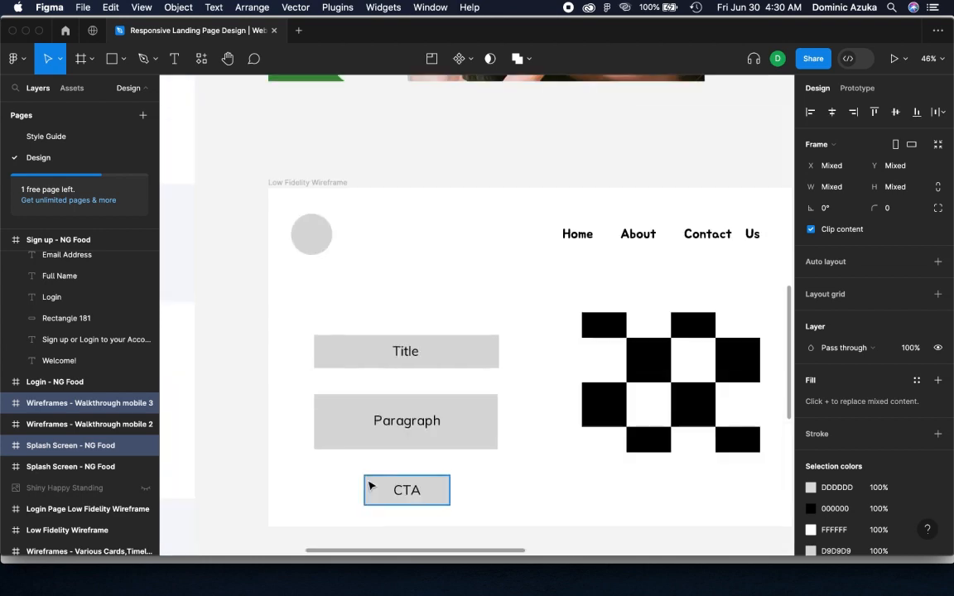
{"action": "scroll", "coordinate": [373, 478], "scroll_direction": "down", "scroll_amount": 10}
{"action": "scroll", "coordinate": [313, 226], "scroll_direction": "up", "scroll_amount": 5}
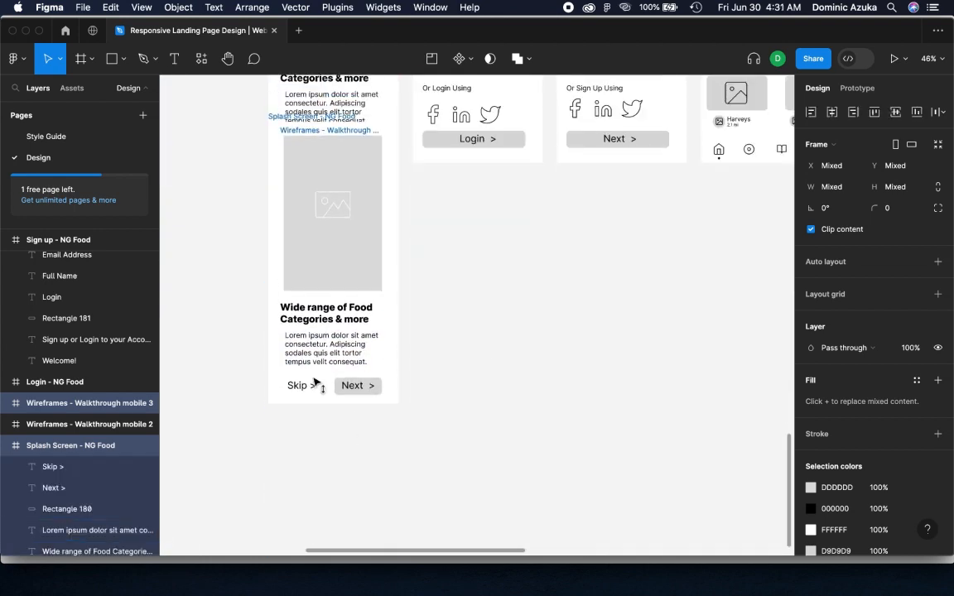
{"action": "scroll", "coordinate": [310, 412], "scroll_direction": "up", "scroll_amount": 1}
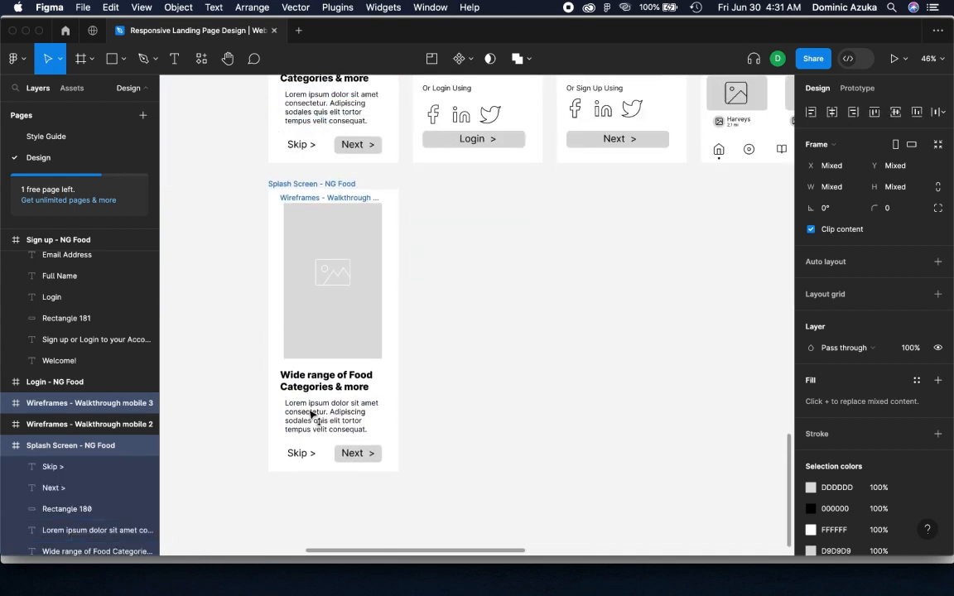
{"action": "left_click", "coordinate": [429, 274]}
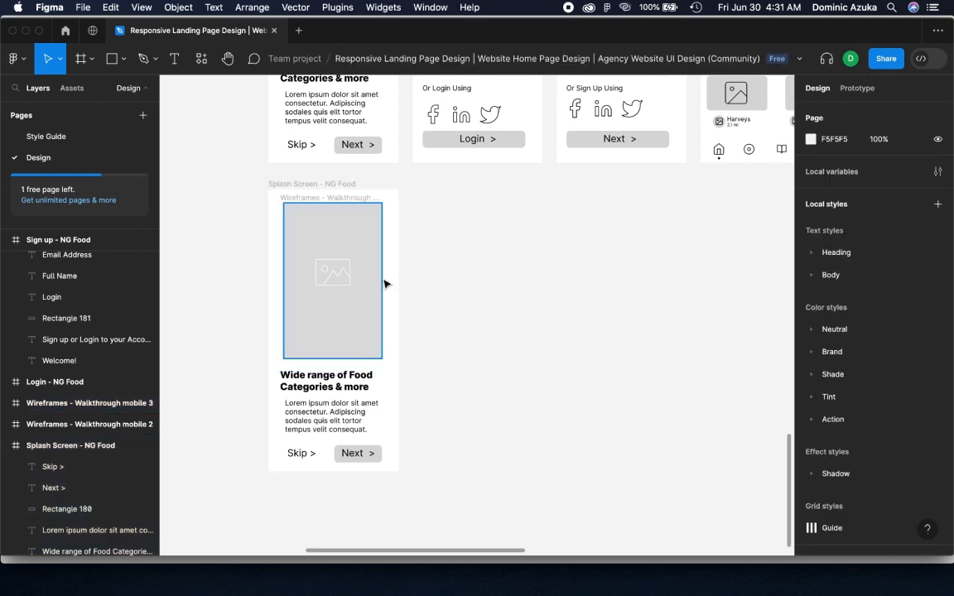
Insert a food preset photo with the Unsplash plugin for the splash screen copy's image placeholder
{"action": "left_click", "coordinate": [367, 327]}
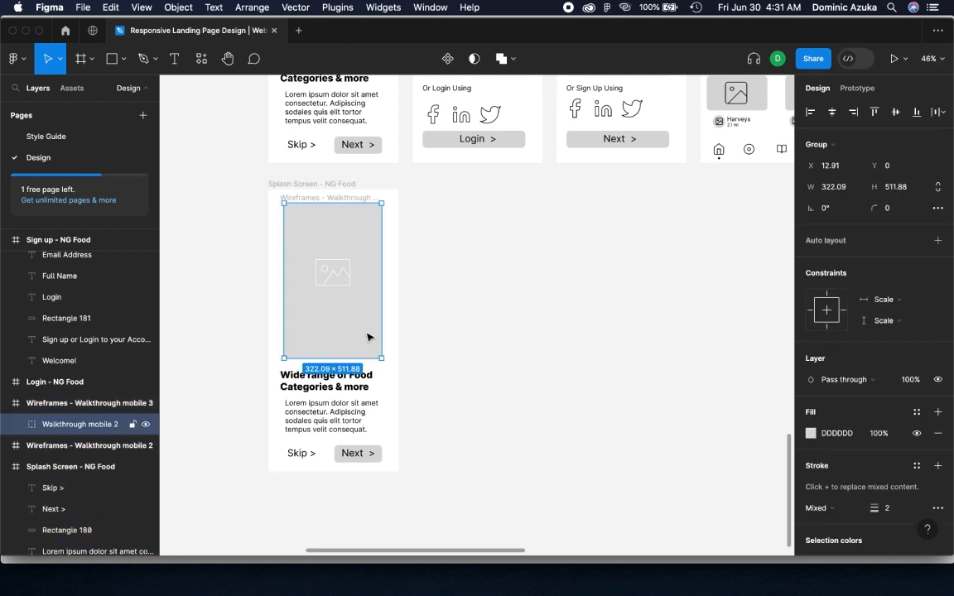
{"action": "right_click", "coordinate": [437, 256]}
{"action": "mouse_move", "coordinate": [496, 361]}
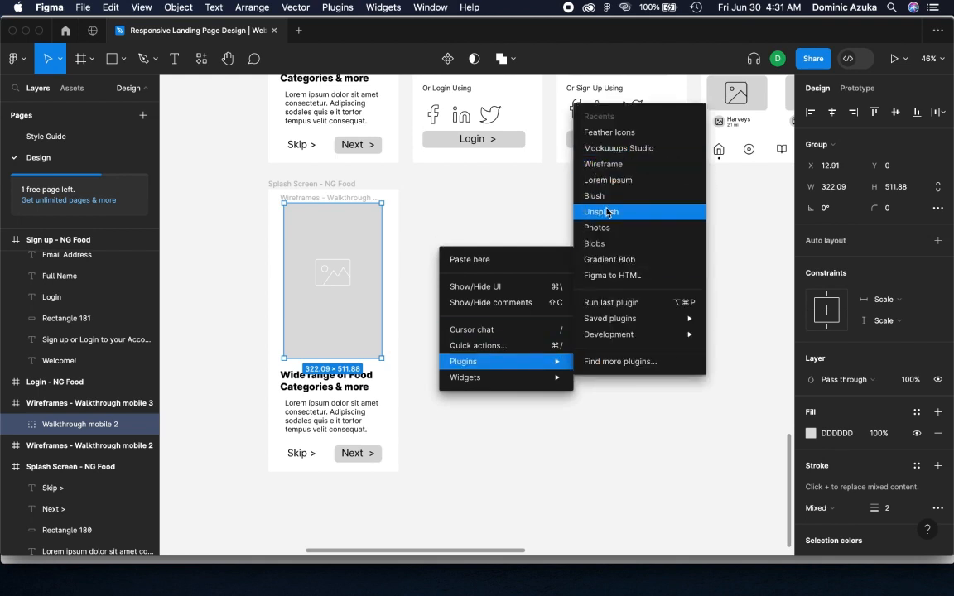
{"action": "left_click", "coordinate": [602, 212]}
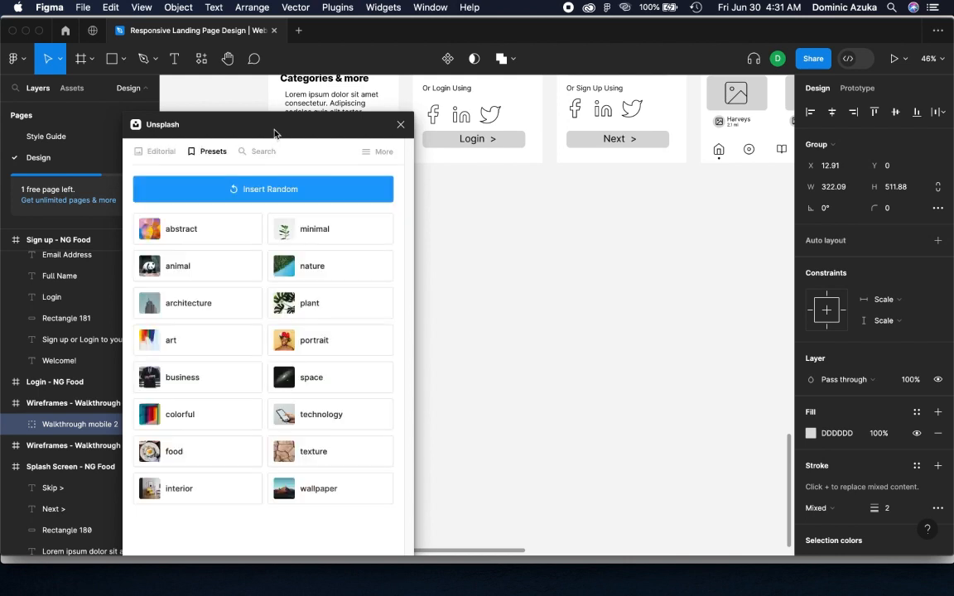
{"action": "left_click_drag", "start_coordinate": [247, 116], "coordinate": [613, 137]}
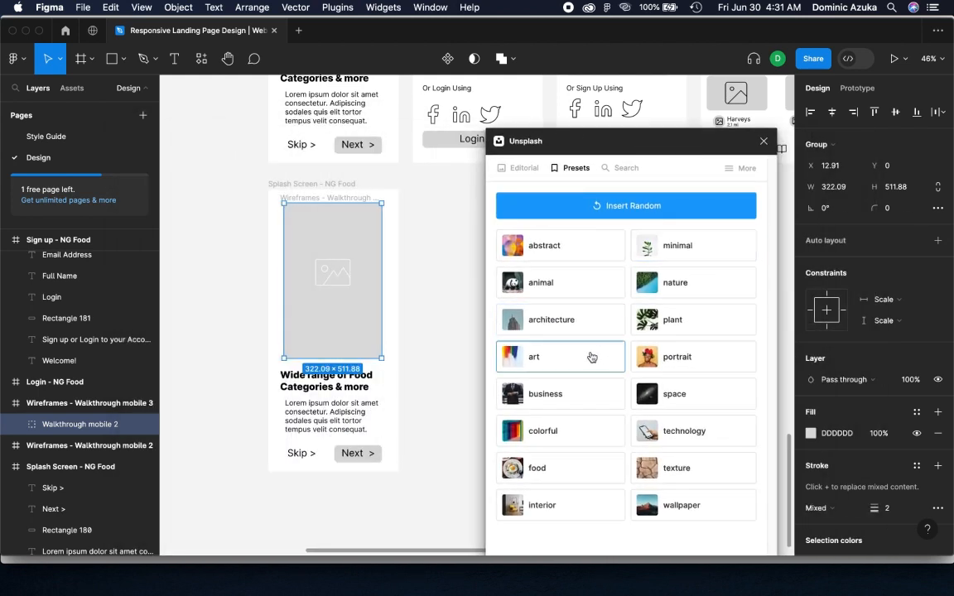
{"action": "left_click", "coordinate": [566, 466]}
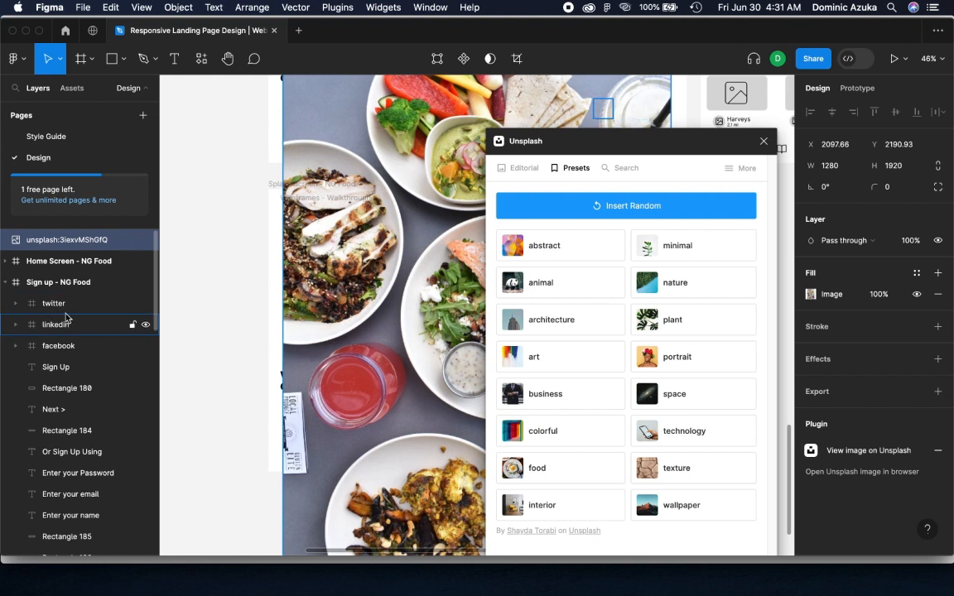
Collapse the expanded layers and move the Unsplash photo into the copied Splash Screen frame, directly above Rectangle 180
{"action": "left_click", "coordinate": [6, 282]}
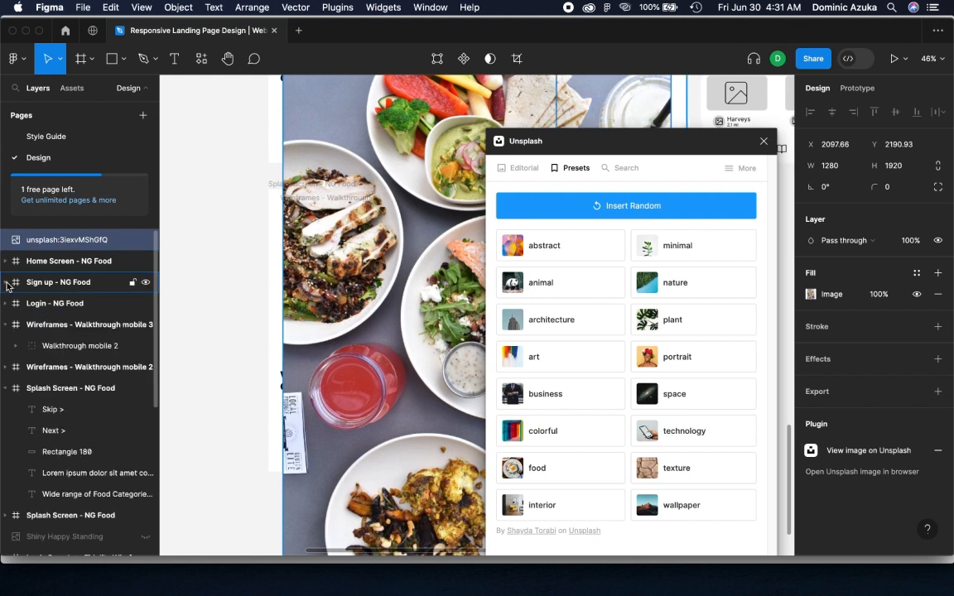
{"action": "left_click", "coordinate": [6, 324]}
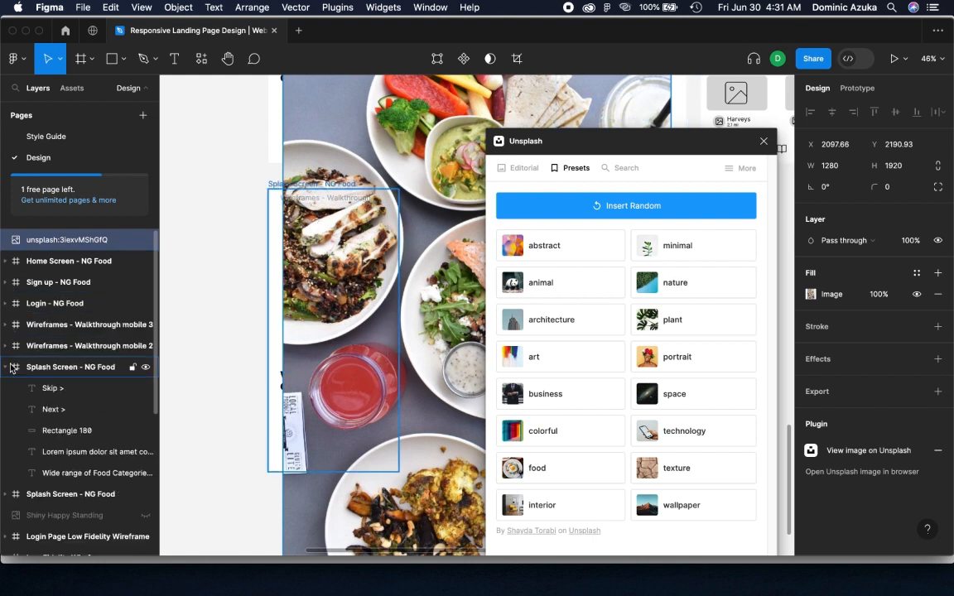
{"action": "left_click_drag", "start_coordinate": [53, 240], "coordinate": [60, 372]}
{"action": "scroll", "coordinate": [80, 358], "scroll_direction": "down", "scroll_amount": 1}
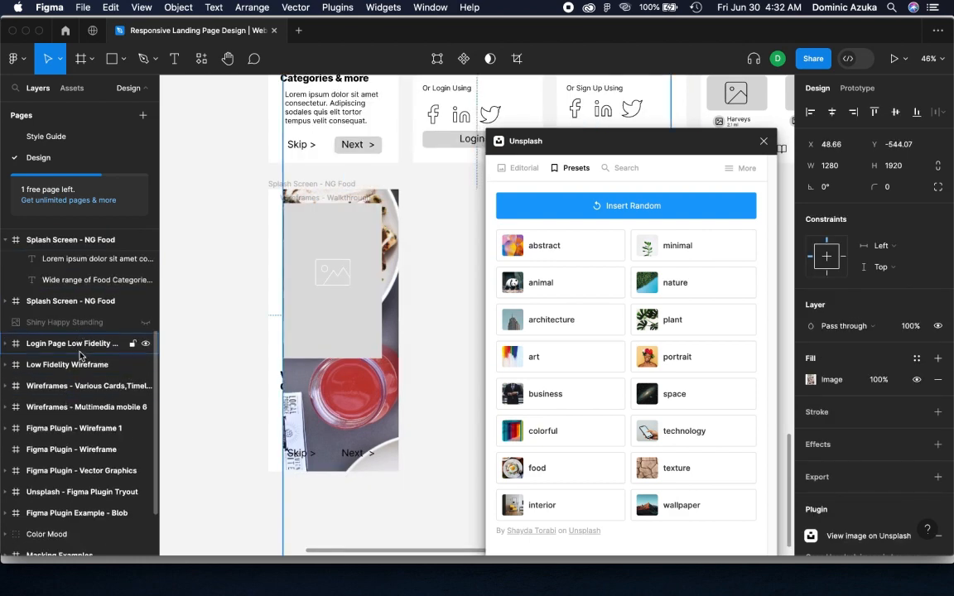
{"action": "scroll", "coordinate": [81, 357], "scroll_direction": "up", "scroll_amount": 4}
Try to mask the Unsplash photo with Rectangle 180, the Next button's shape in the splash screen copy
{"action": "left_click", "coordinate": [68, 431]}
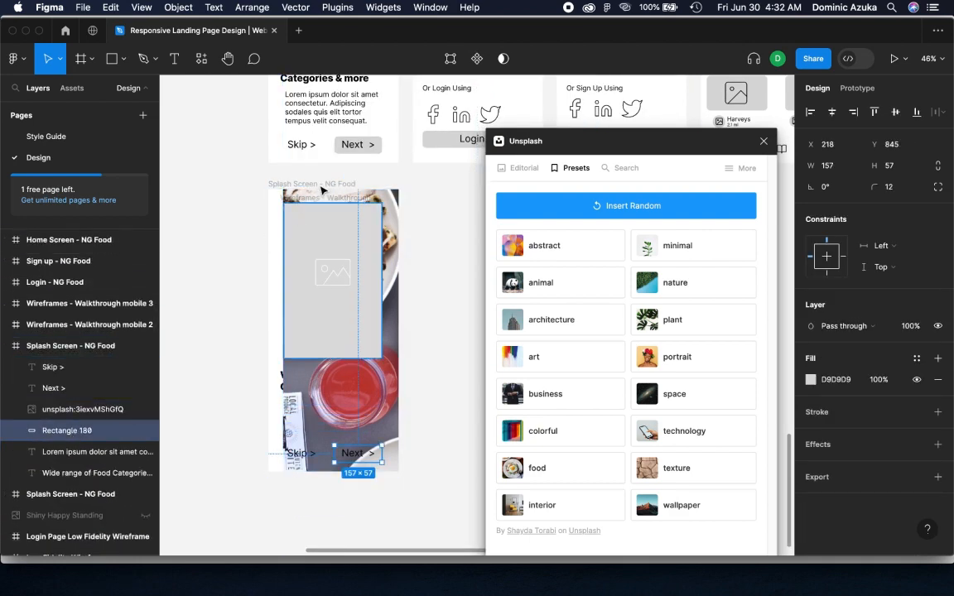
{"action": "left_click", "coordinate": [503, 59]}
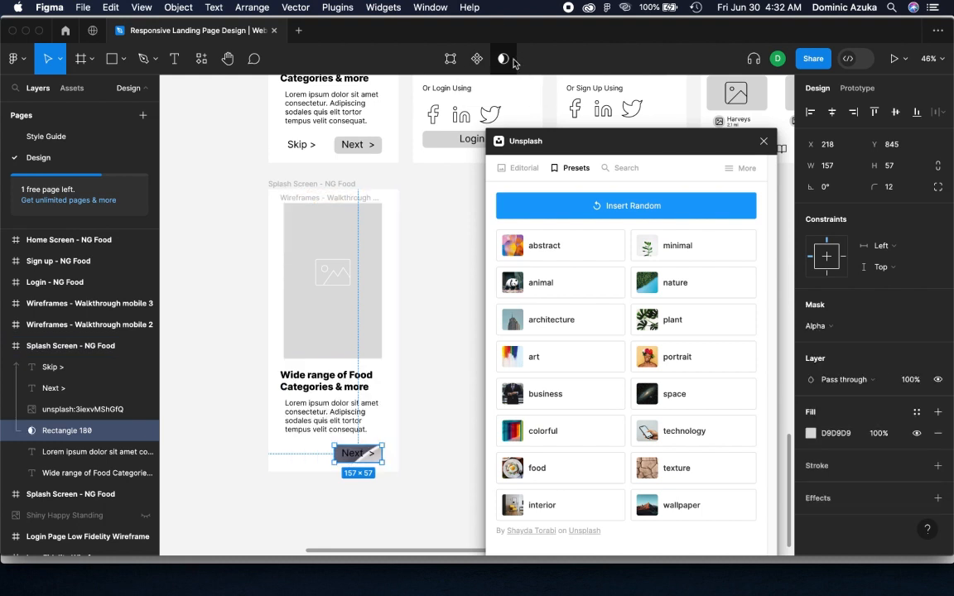
{"action": "left_click", "coordinate": [513, 62]}
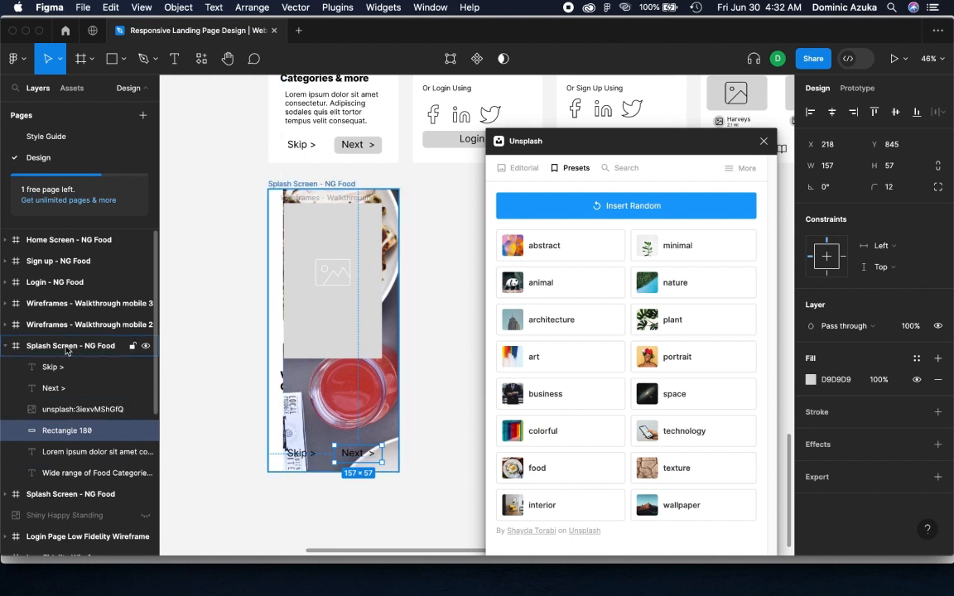
{"action": "left_click", "coordinate": [146, 346]}
{"action": "left_click", "coordinate": [146, 346]}
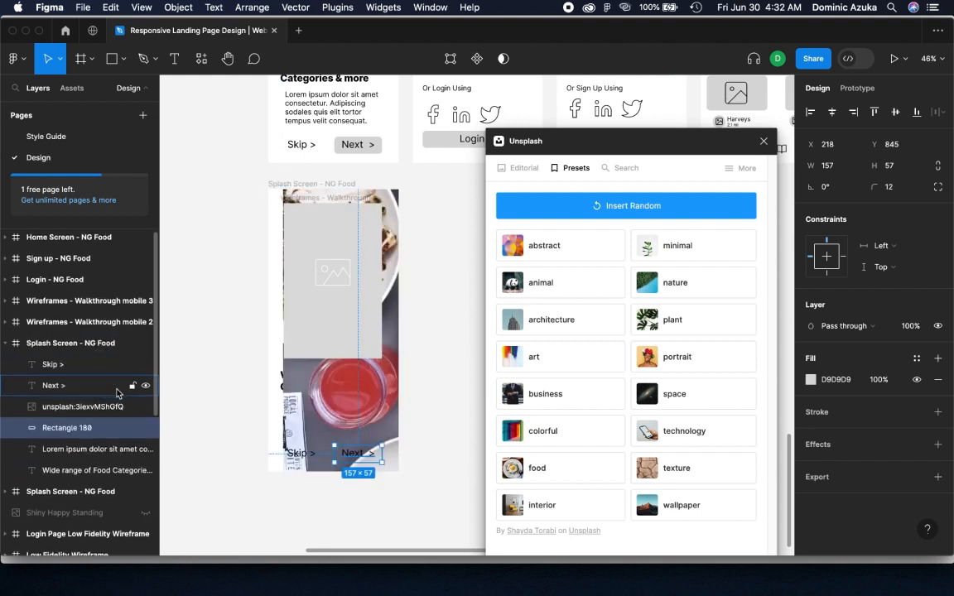
Move the copy's walkthrough placeholder frame into its Splash Screen frame, directly beneath the Unsplash photo in the layer order
{"action": "left_click", "coordinate": [319, 313]}
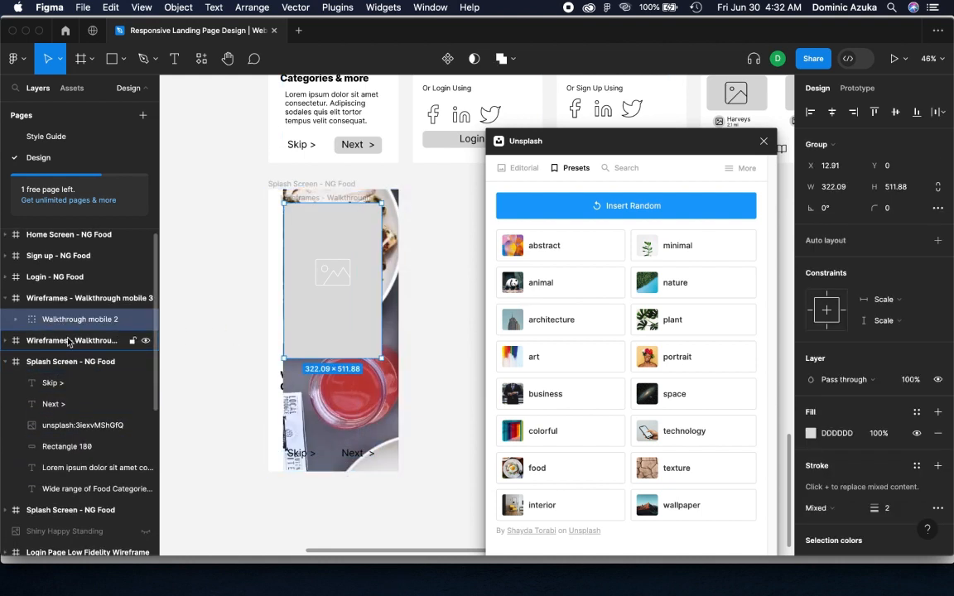
{"action": "left_click", "coordinate": [7, 300]}
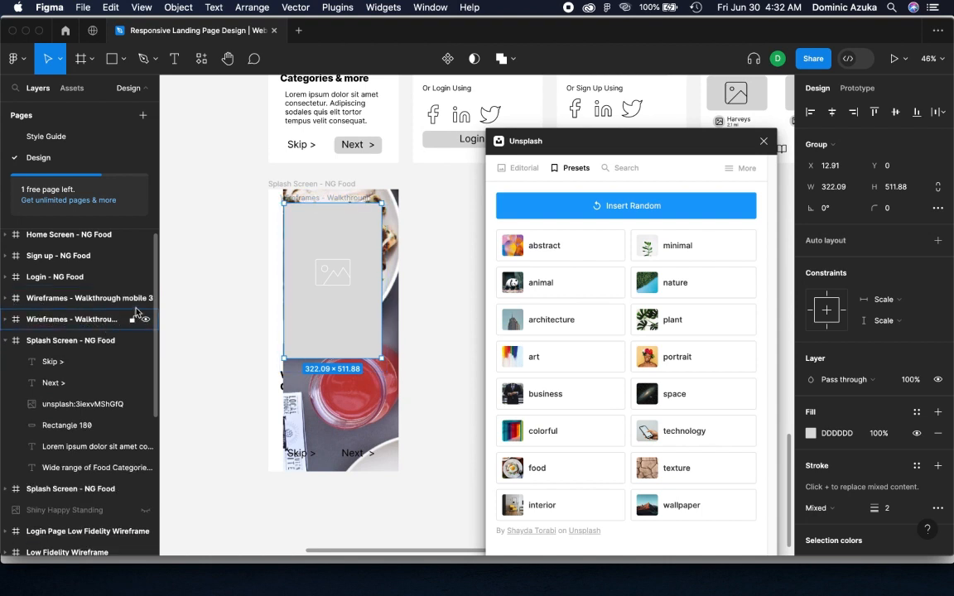
{"action": "left_click", "coordinate": [115, 320]}
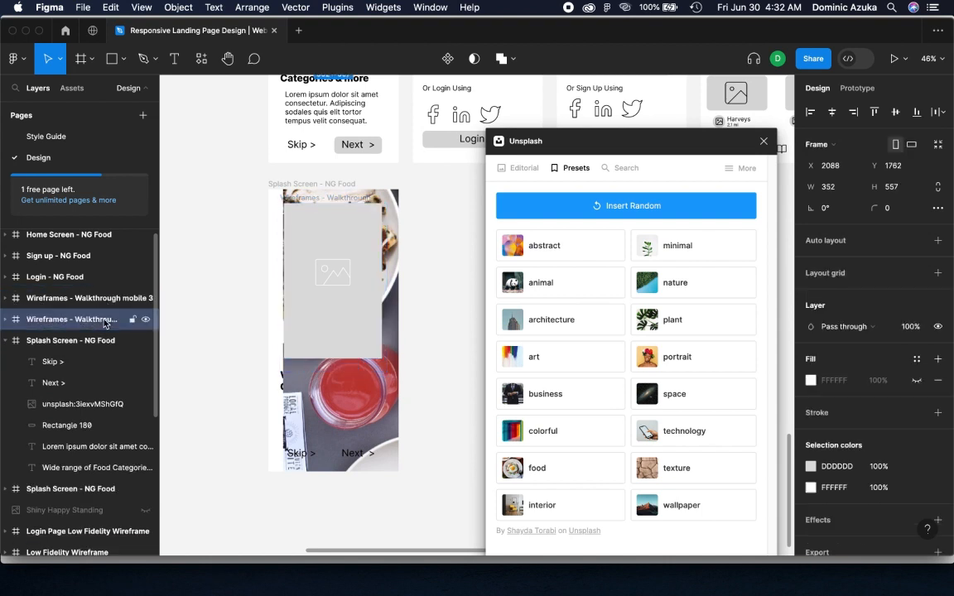
{"action": "mouse_move", "coordinate": [94, 386]}
{"action": "left_mouse_down"}
{"action": "mouse_move", "coordinate": [16, 488]}
{"action": "mouse_move", "coordinate": [53, 362]}
{"action": "mouse_move", "coordinate": [127, 298]}
{"action": "mouse_move", "coordinate": [96, 299]}
{"action": "mouse_move", "coordinate": [97, 393]}
{"action": "left_mouse_up"}
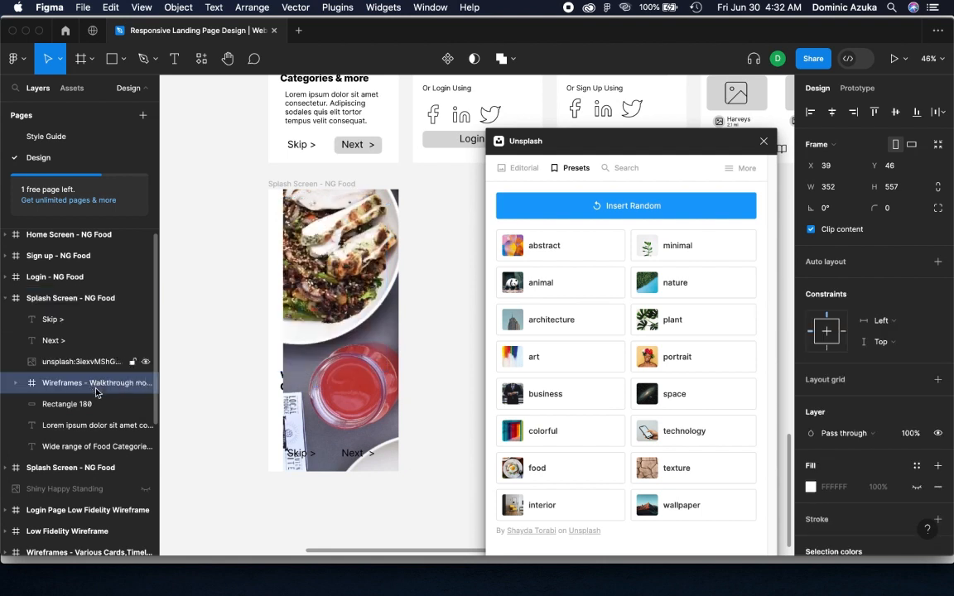
Flatten the walkthrough placeholder frame beneath the Unsplash photo into a single vector shape
{"action": "left_click", "coordinate": [15, 383]}
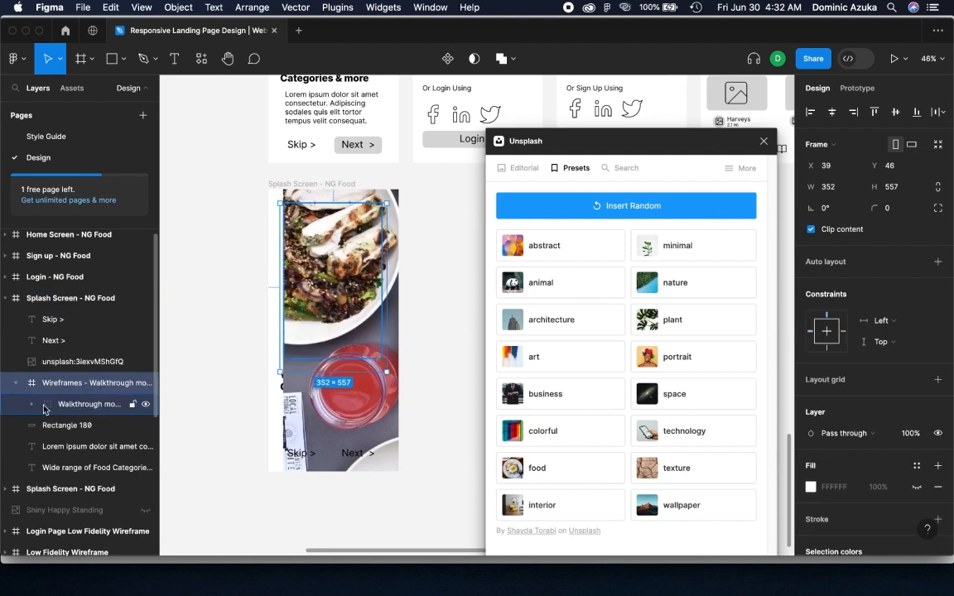
{"action": "left_click", "coordinate": [34, 405]}
{"action": "left_click", "coordinate": [32, 405]}
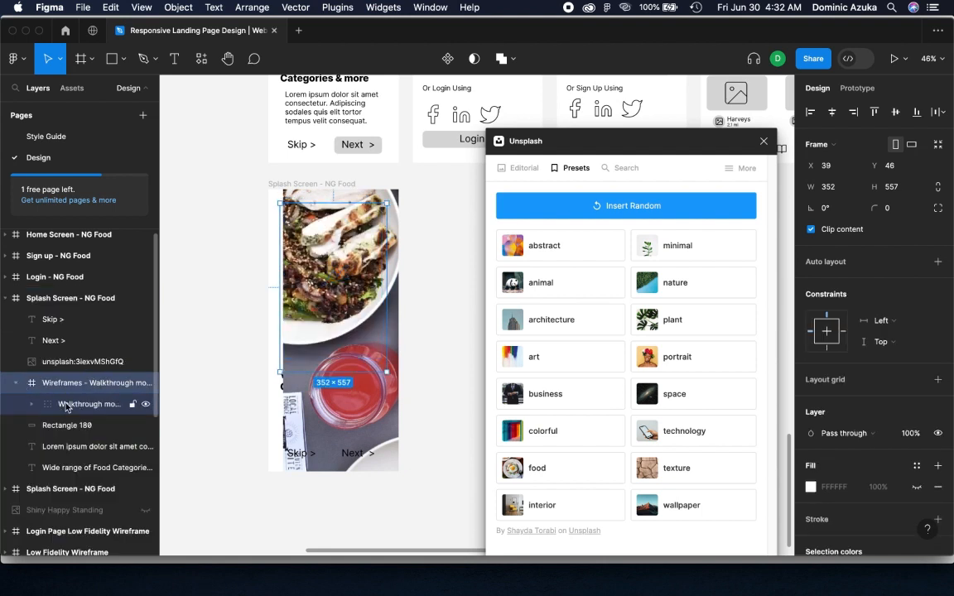
{"action": "right_click", "coordinate": [66, 405]}
{"action": "left_click", "coordinate": [91, 326]}
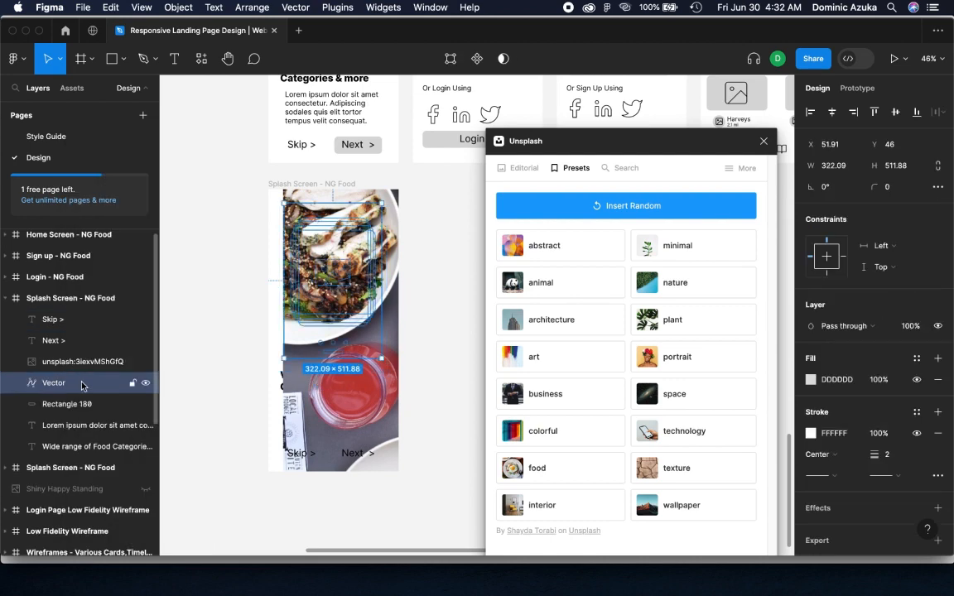
Try to mask the Unsplash photo with the flattened placeholder vector and undo the mask
{"action": "left_click", "coordinate": [503, 59]}
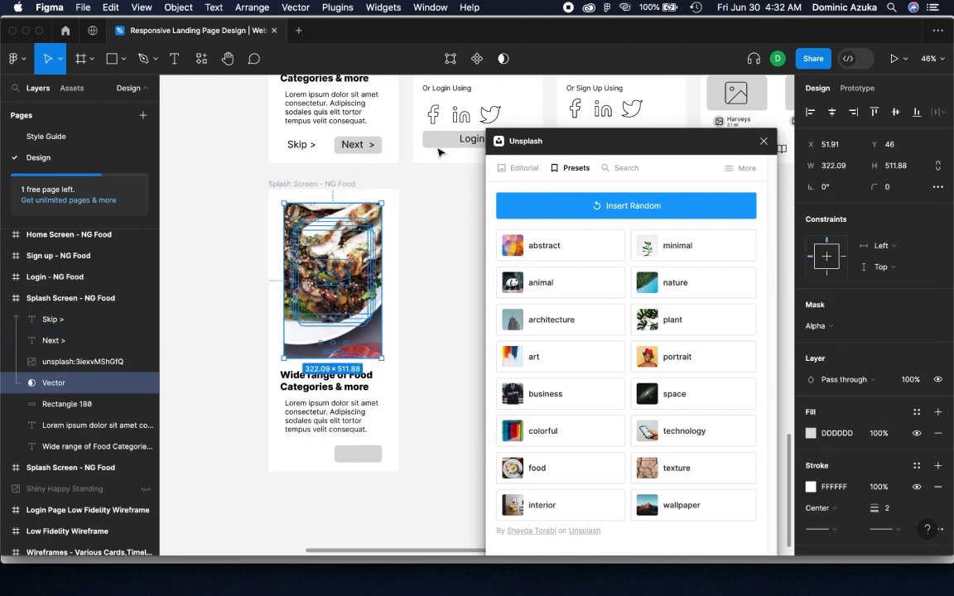
{"action": "left_click", "coordinate": [473, 283]}
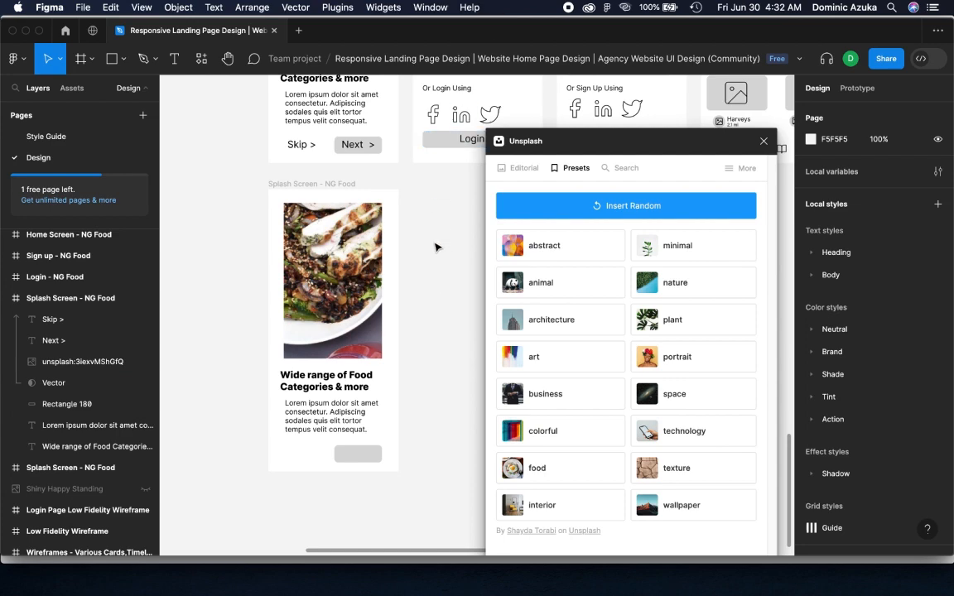
{"action": "key", "text": "super+z"}
{"action": "left_click", "coordinate": [424, 309]}
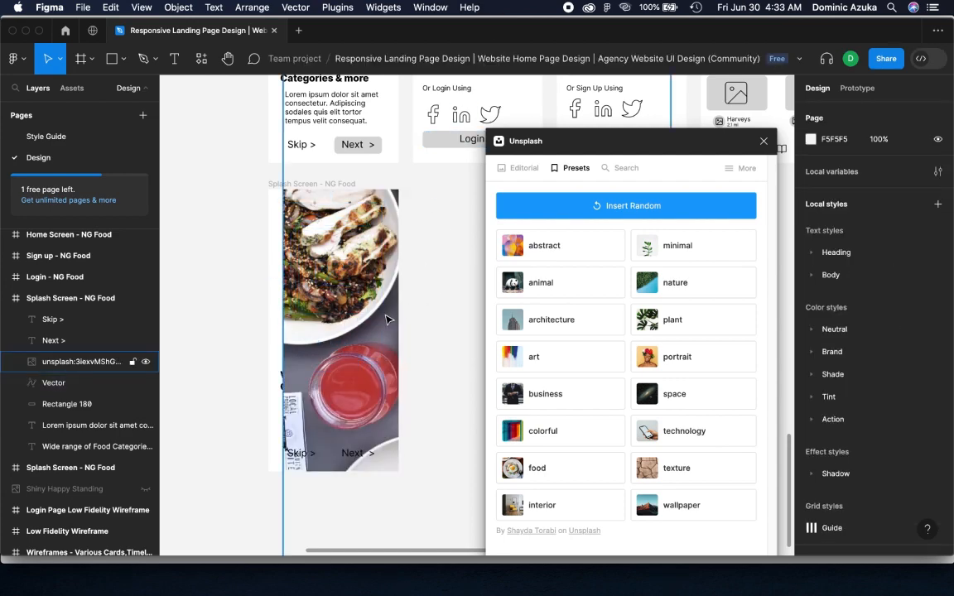
Delete the Unsplash photo from the splash screen copy
{"action": "left_click", "coordinate": [386, 316]}
{"action": "key", "text": "Delete"}
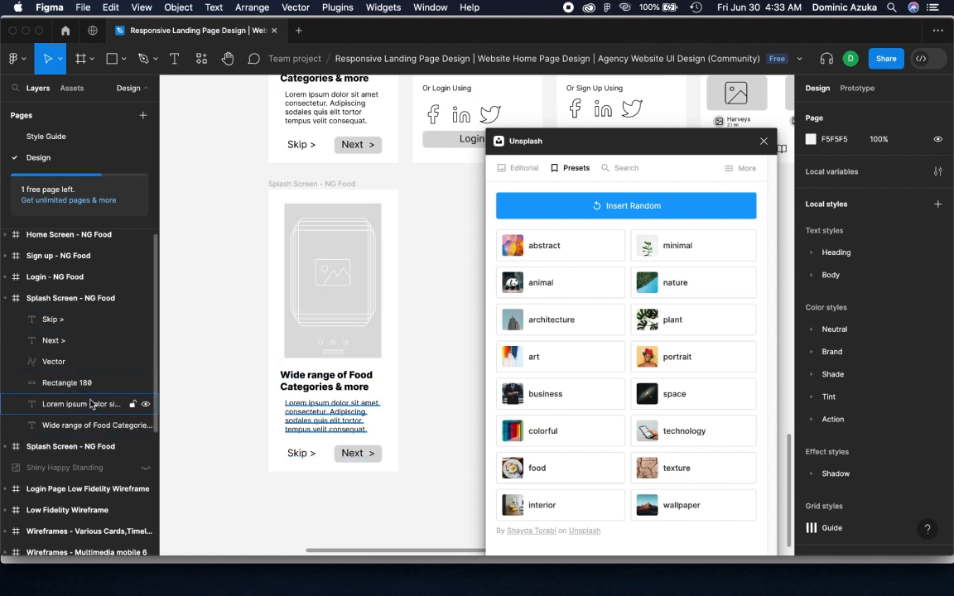
{"action": "scroll", "coordinate": [95, 404], "scroll_direction": "down", "scroll_amount": 1}
{"action": "scroll", "coordinate": [95, 404], "scroll_direction": "up", "scroll_amount": 1}
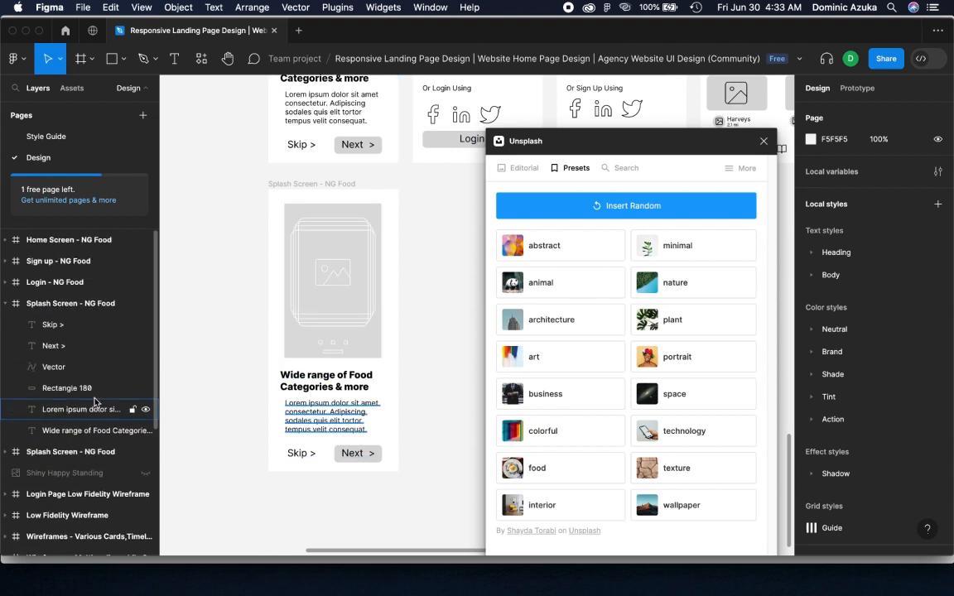
{"action": "scroll", "coordinate": [95, 402], "scroll_direction": "down", "scroll_amount": 6}
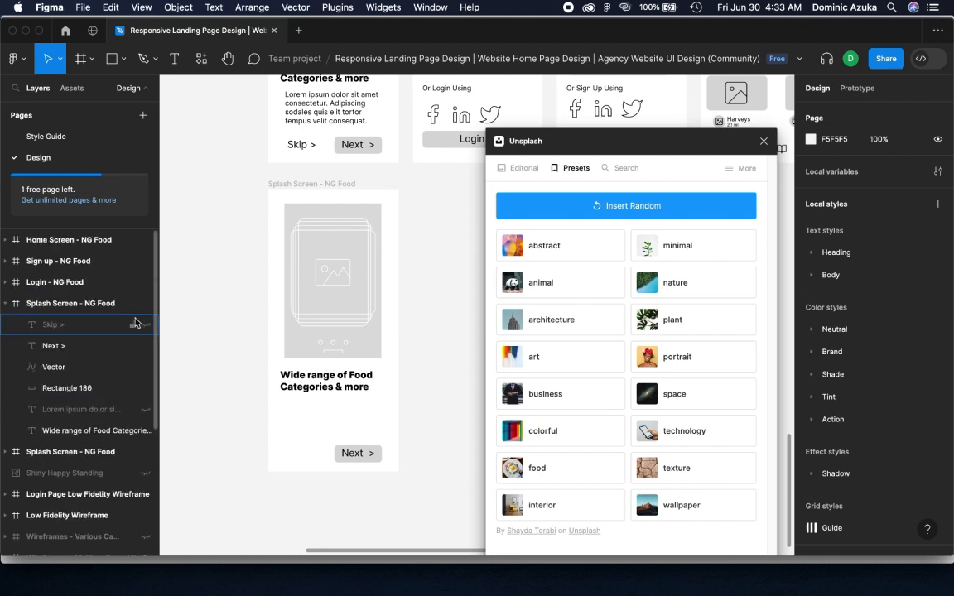
{"action": "left_click", "coordinate": [145, 304]}
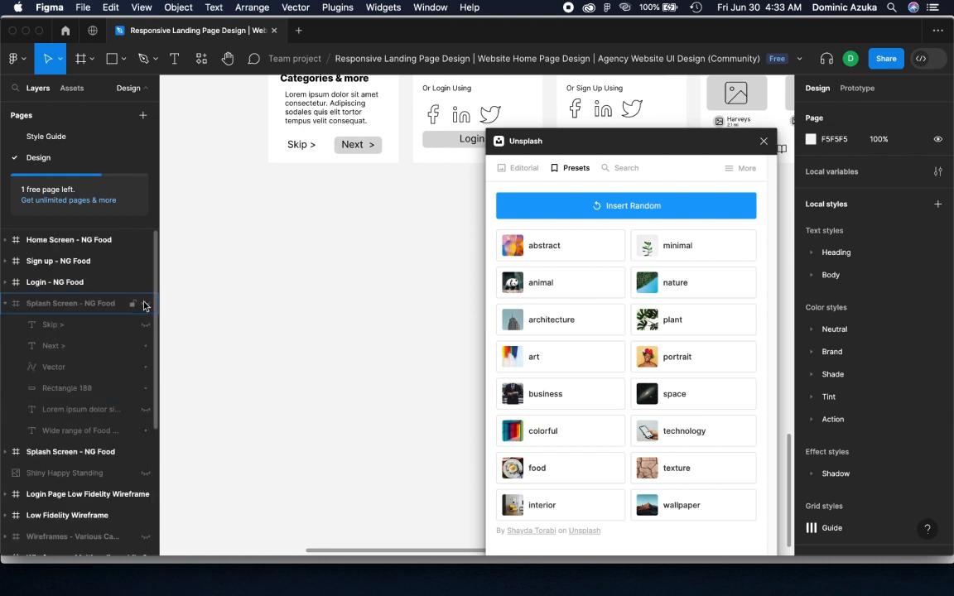
{"action": "left_click", "coordinate": [145, 304]}
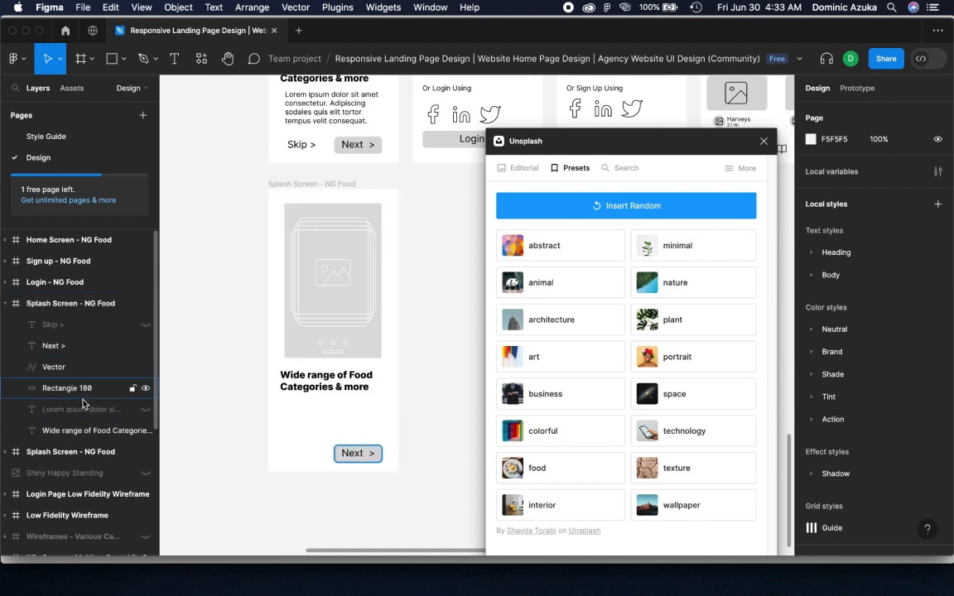
{"action": "scroll", "coordinate": [94, 348], "scroll_direction": "down", "scroll_amount": 5}
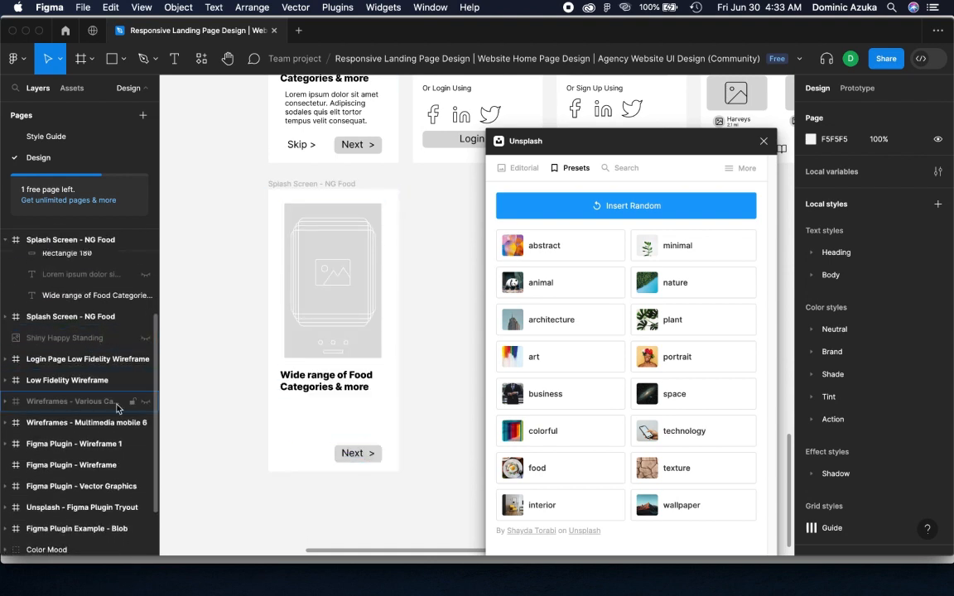
{"action": "left_click", "coordinate": [146, 423]}
{"action": "scroll", "coordinate": [248, 348], "scroll_direction": "up", "scroll_amount": 8}
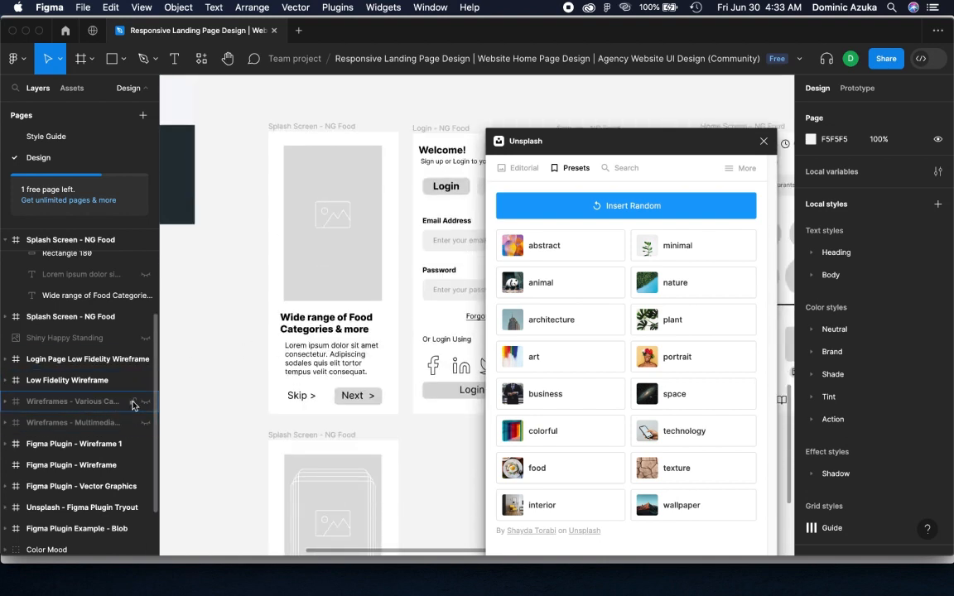
{"action": "left_click", "coordinate": [145, 402]}
{"action": "left_click", "coordinate": [145, 422]}
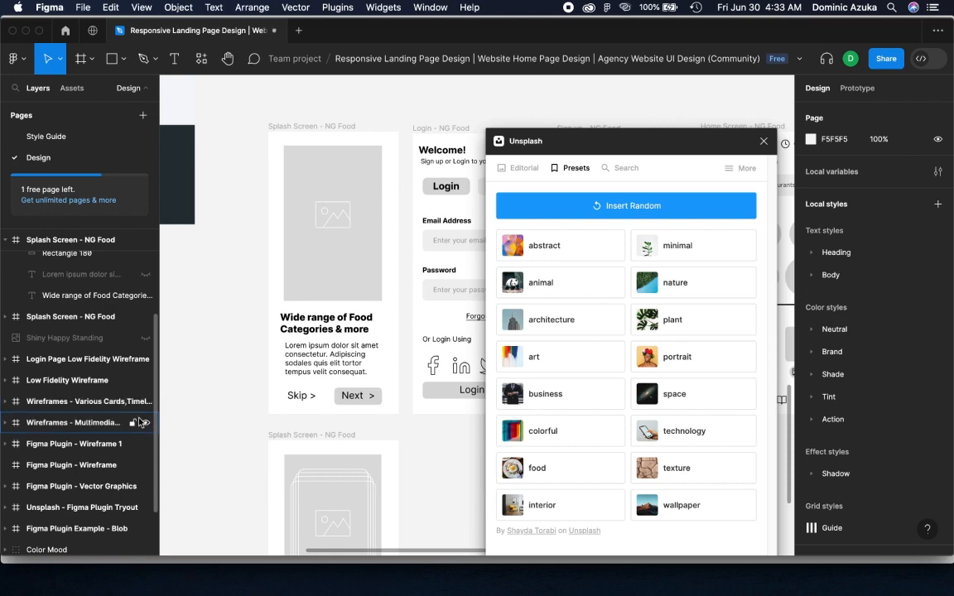
{"action": "scroll", "coordinate": [132, 374], "scroll_direction": "down", "scroll_amount": 2}
{"action": "scroll", "coordinate": [128, 377], "scroll_direction": "up", "scroll_amount": 5}
Try to redo the undone changes, and unhide the Skip and Lorem ipsum texts in the splash screen copy
{"action": "left_click", "coordinate": [85, 8]}
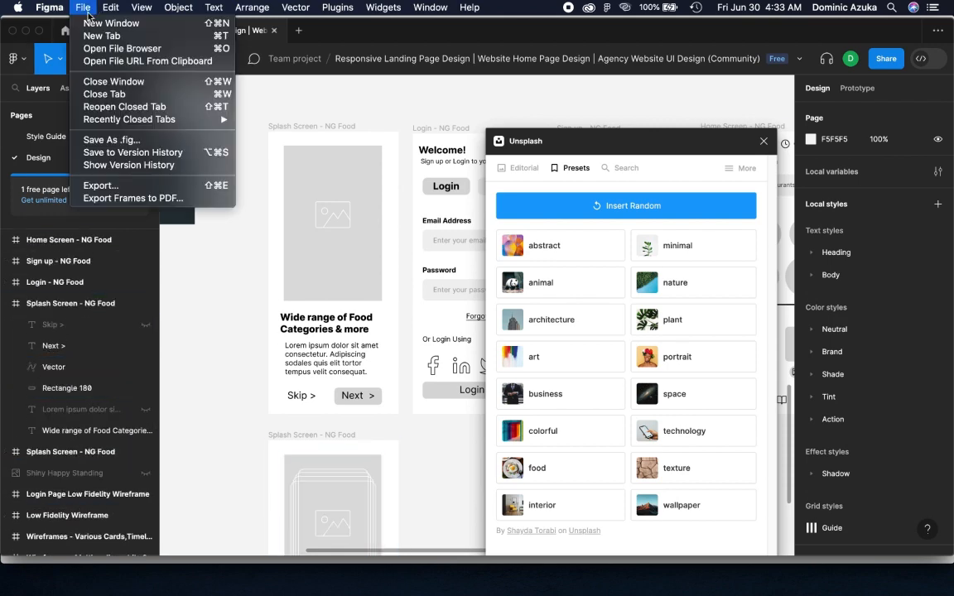
{"action": "mouse_move", "coordinate": [55, 8]}
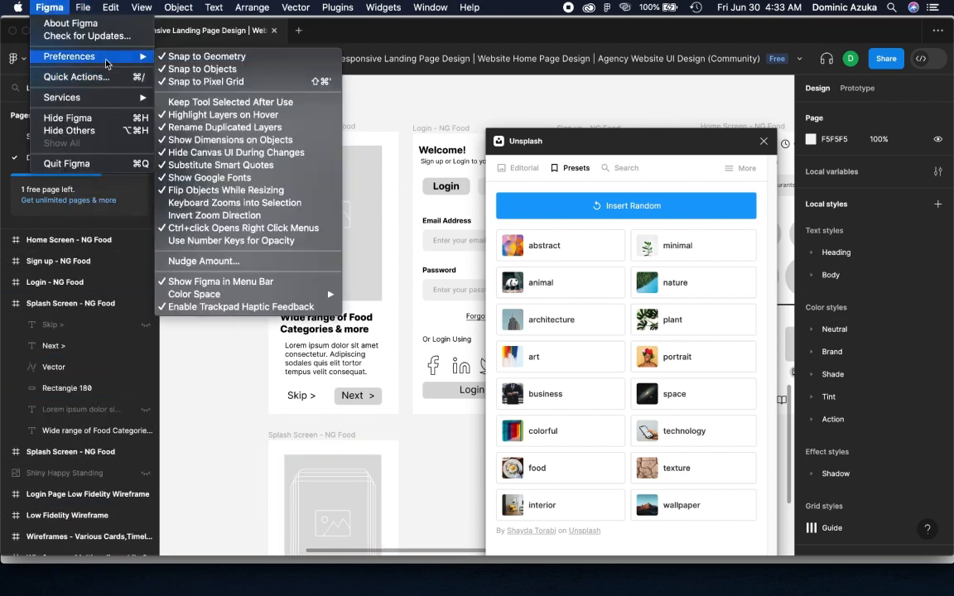
{"action": "left_click", "coordinate": [101, 10]}
{"action": "left_click", "coordinate": [101, 10]}
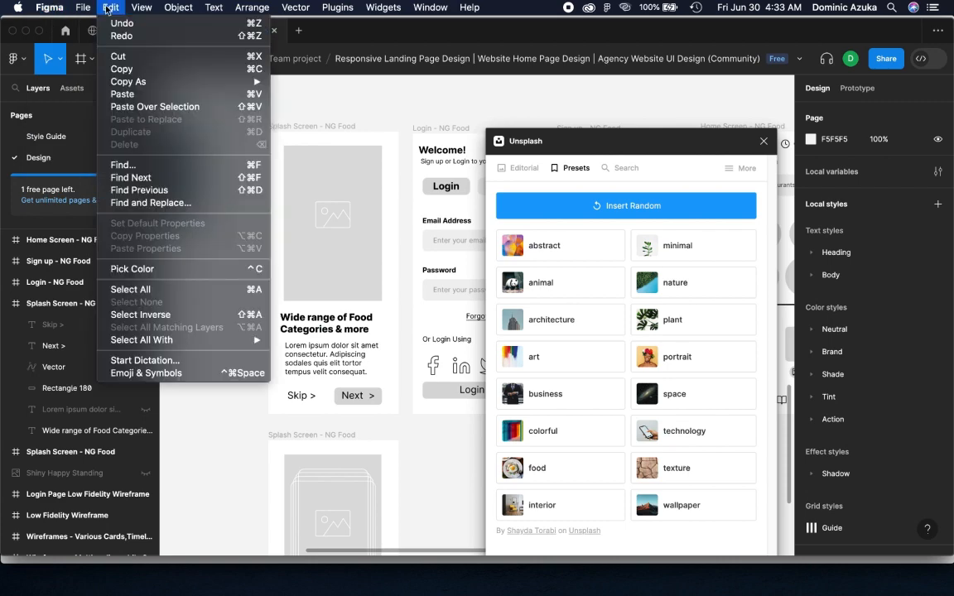
{"action": "left_click", "coordinate": [120, 39]}
{"action": "left_click", "coordinate": [106, 10]}
{"action": "left_click", "coordinate": [122, 39]}
{"action": "left_click", "coordinate": [108, 8]}
{"action": "left_click", "coordinate": [122, 38]}
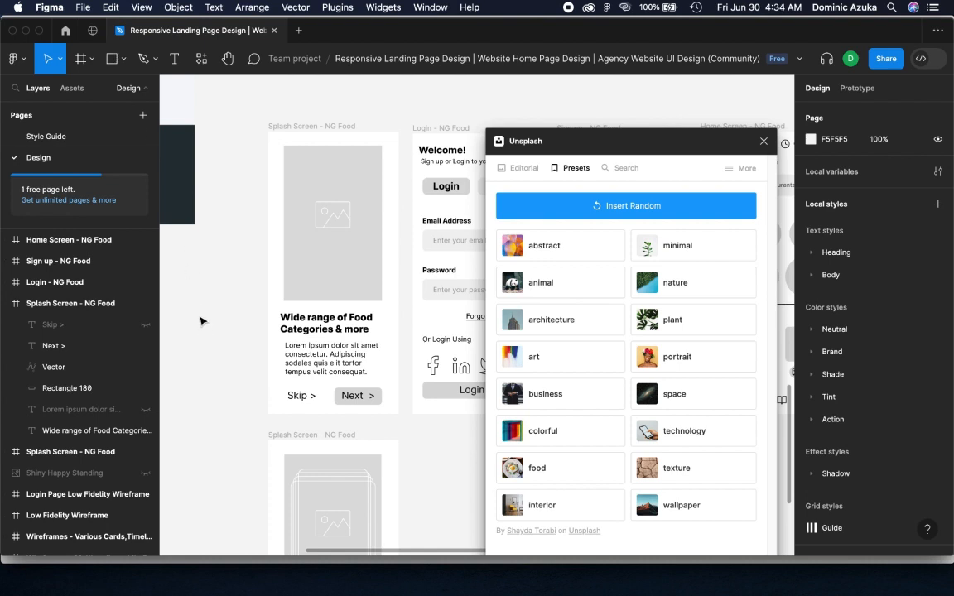
{"action": "scroll", "coordinate": [201, 314], "scroll_direction": "down", "scroll_amount": 5}
{"action": "scroll", "coordinate": [199, 310], "scroll_direction": "up", "scroll_amount": 4}
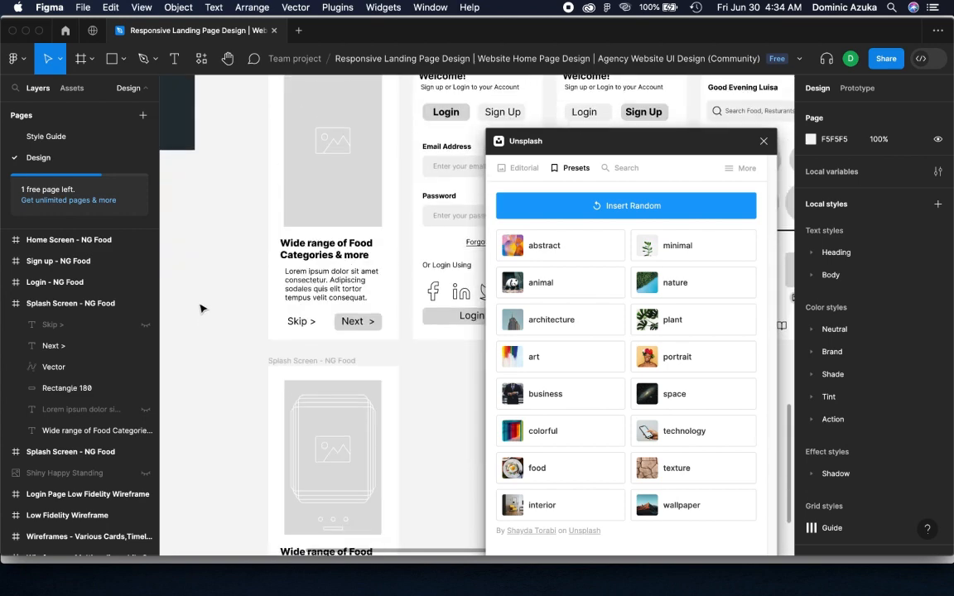
{"action": "scroll", "coordinate": [201, 307], "scroll_direction": "down", "scroll_amount": 5}
{"action": "left_click", "coordinate": [108, 10]}
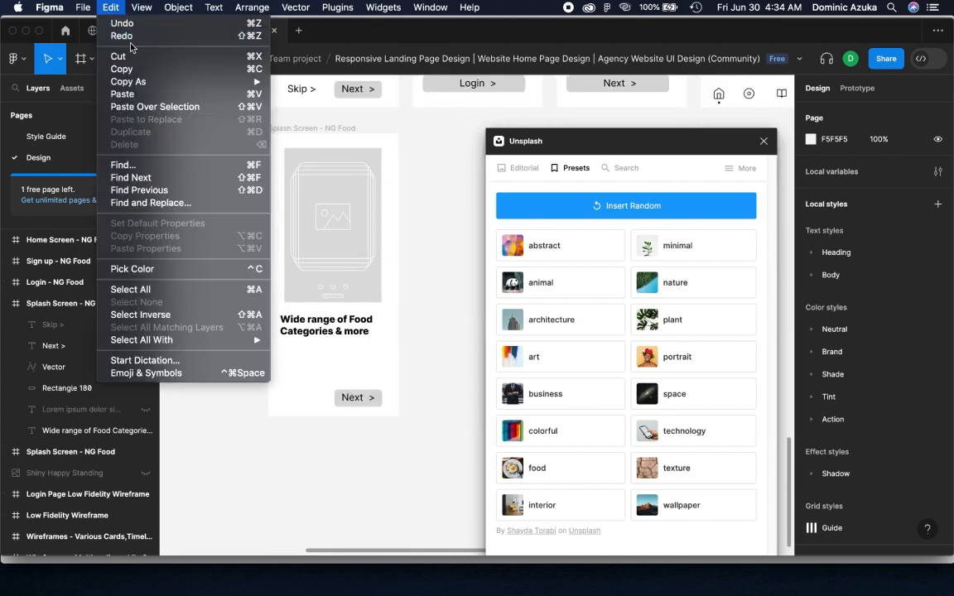
{"action": "left_click", "coordinate": [124, 38]}
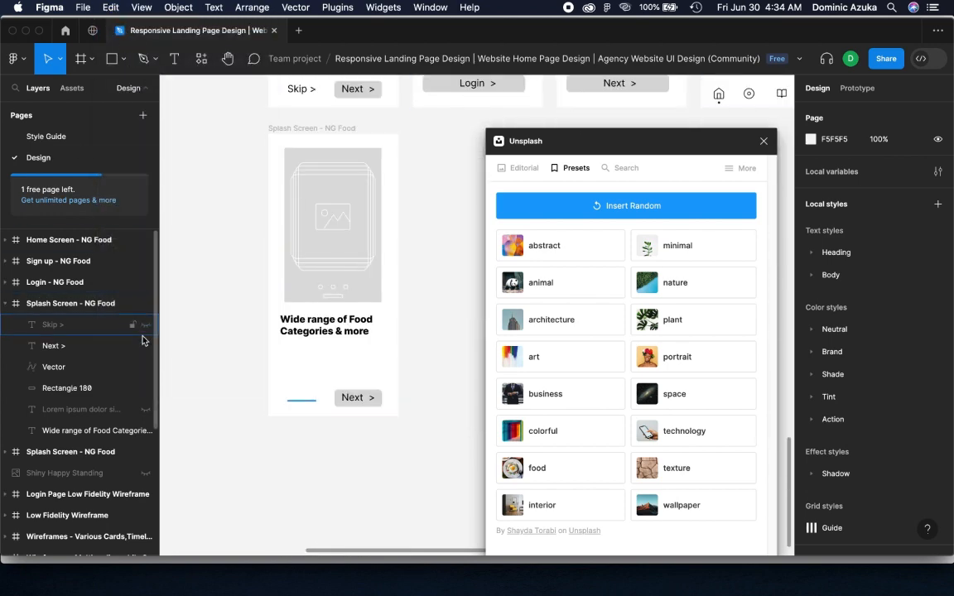
{"action": "left_click", "coordinate": [146, 410]}
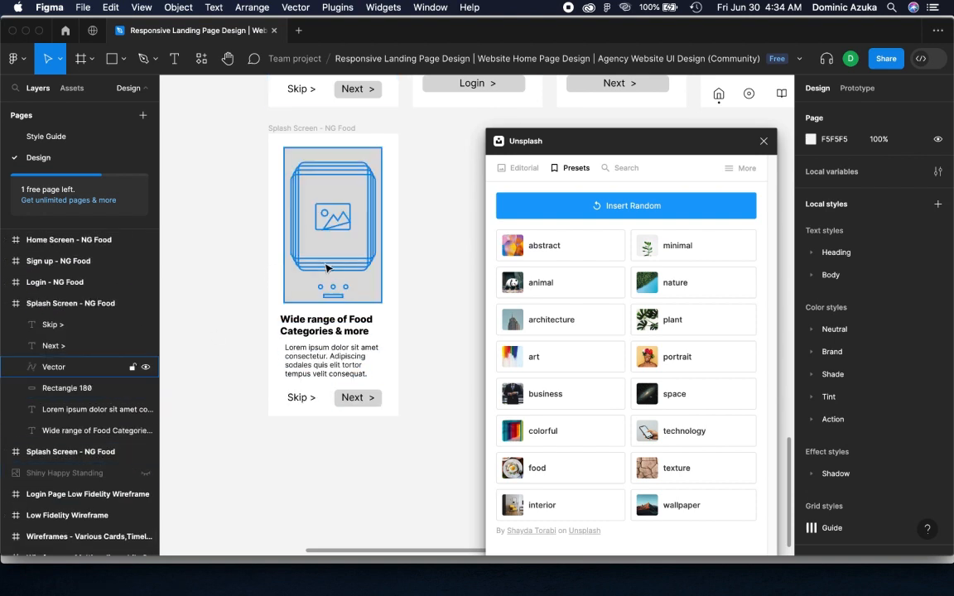
Compare the copy's flattened placeholder vector with the walkthrough placeholder frame and layers of the original splash screen
{"action": "left_click", "coordinate": [74, 366]}
{"action": "scroll", "coordinate": [88, 342], "scroll_direction": "down", "scroll_amount": 3}
{"action": "scroll", "coordinate": [89, 340], "scroll_direction": "up", "scroll_amount": 3}
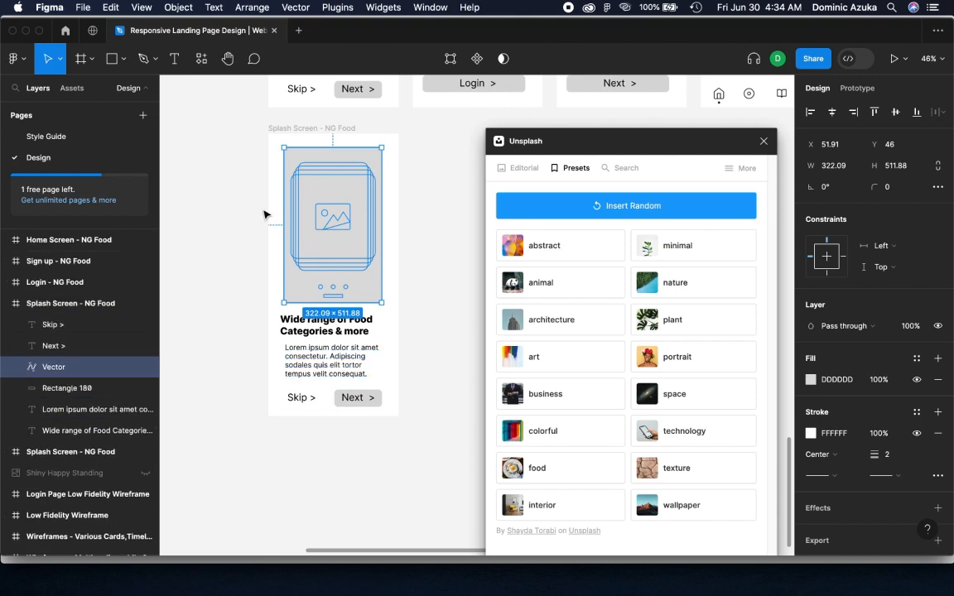
{"action": "scroll", "coordinate": [267, 213], "scroll_direction": "up", "scroll_amount": 5}
{"action": "left_click", "coordinate": [297, 182]}
{"action": "scroll", "coordinate": [183, 382], "scroll_direction": "down", "scroll_amount": 1}
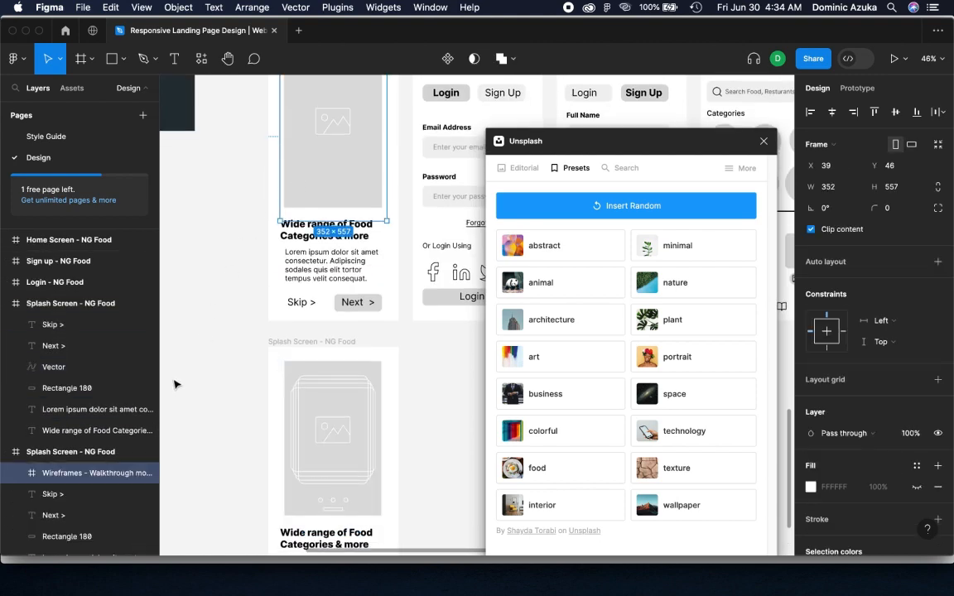
{"action": "left_click", "coordinate": [6, 304]}
{"action": "scroll", "coordinate": [80, 439], "scroll_direction": "down", "scroll_amount": 2}
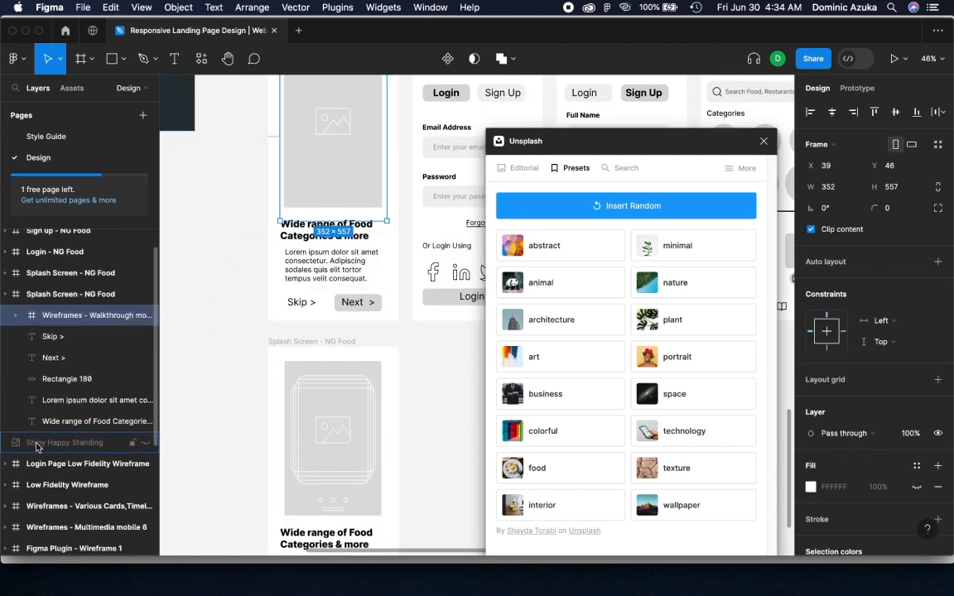
{"action": "scroll", "coordinate": [298, 443], "scroll_direction": "down", "scroll_amount": 3}
{"action": "scroll", "coordinate": [356, 422], "scroll_direction": "up", "scroll_amount": 1}
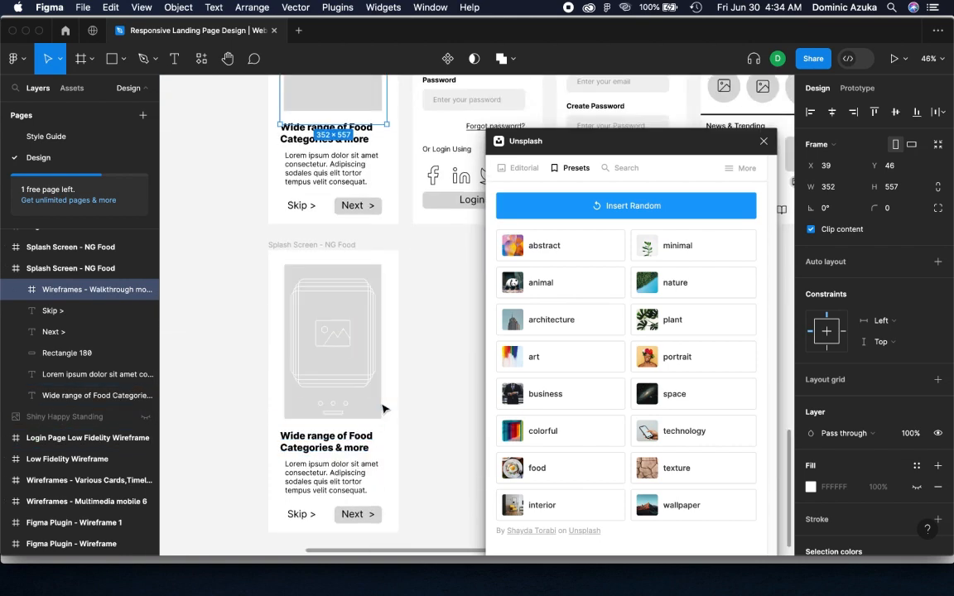
Replace the flattened placeholder vector in the splash screen copy with a drawn rectangle about 356 × 464 above the heading
{"action": "left_click", "coordinate": [422, 407]}
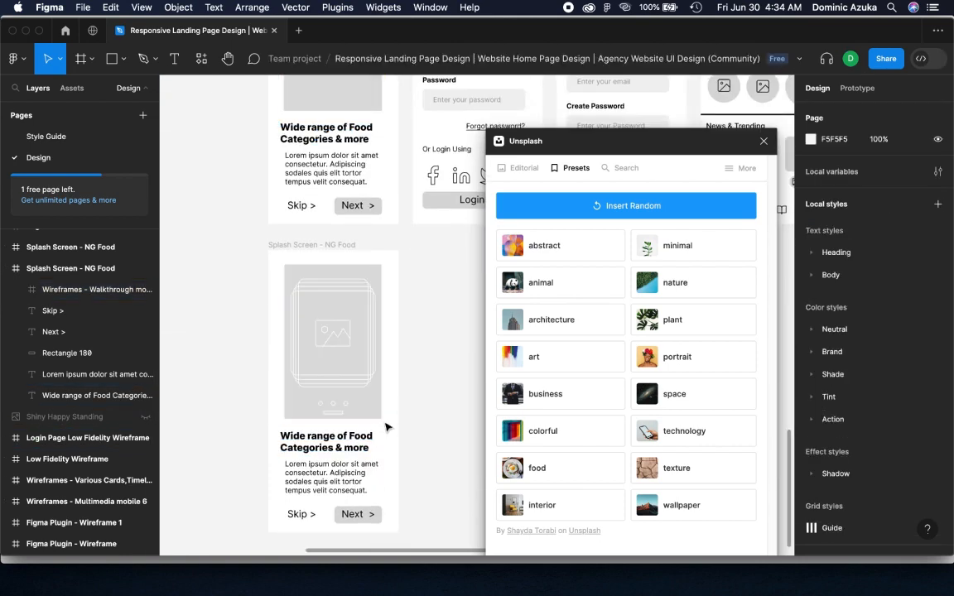
{"action": "left_click", "coordinate": [381, 398]}
{"action": "key", "text": "Delete"}
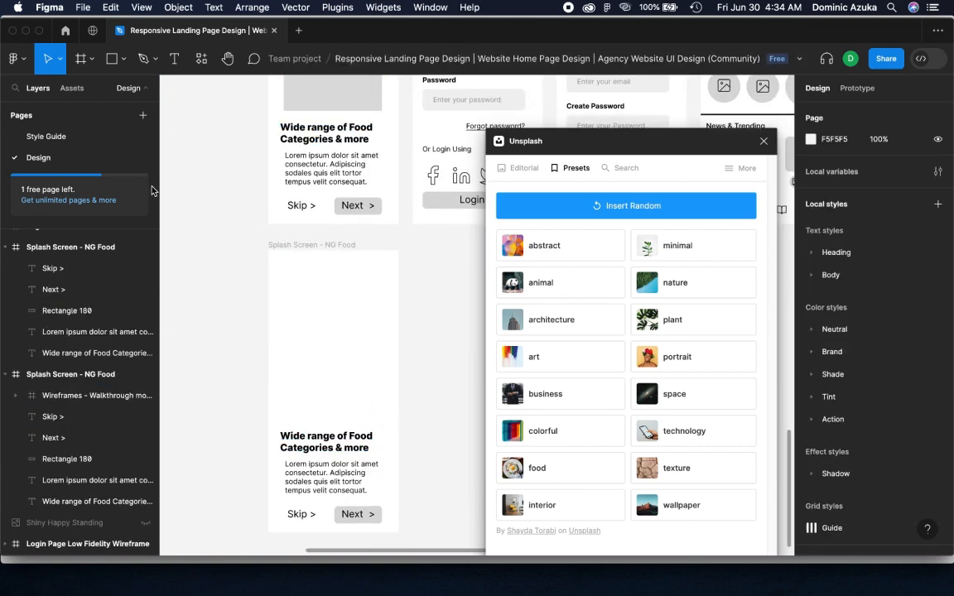
{"action": "key", "text": "r"}
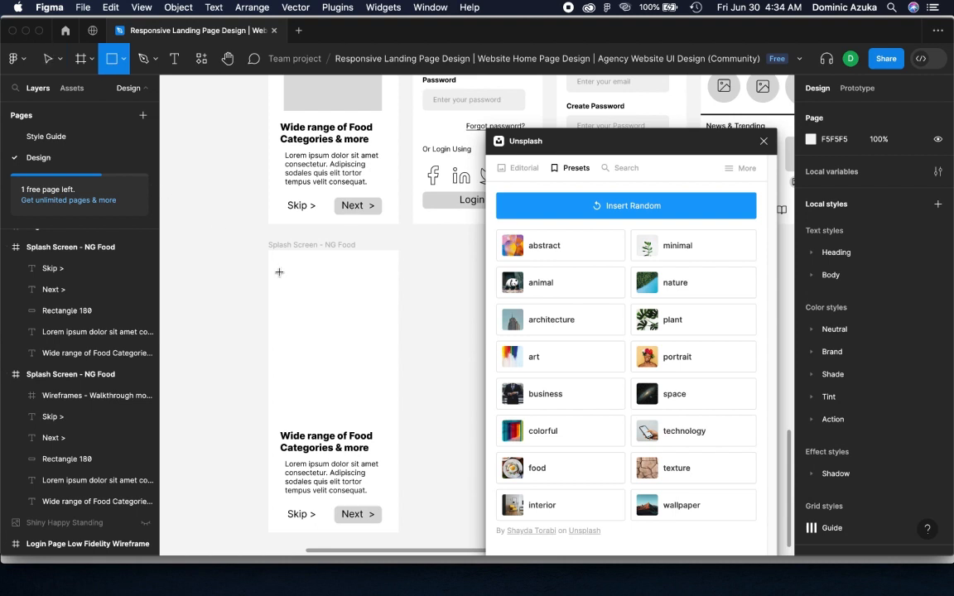
{"action": "mouse_move", "coordinate": [279, 271]}
{"action": "left_mouse_down"}
{"action": "mouse_move", "coordinate": [387, 388]}
{"action": "mouse_move", "coordinate": [389, 416]}
{"action": "left_mouse_up"}
Fill the new rectangle with a random photo from Unsplash's food preset and add a drop shadow to it
{"action": "left_click", "coordinate": [575, 464]}
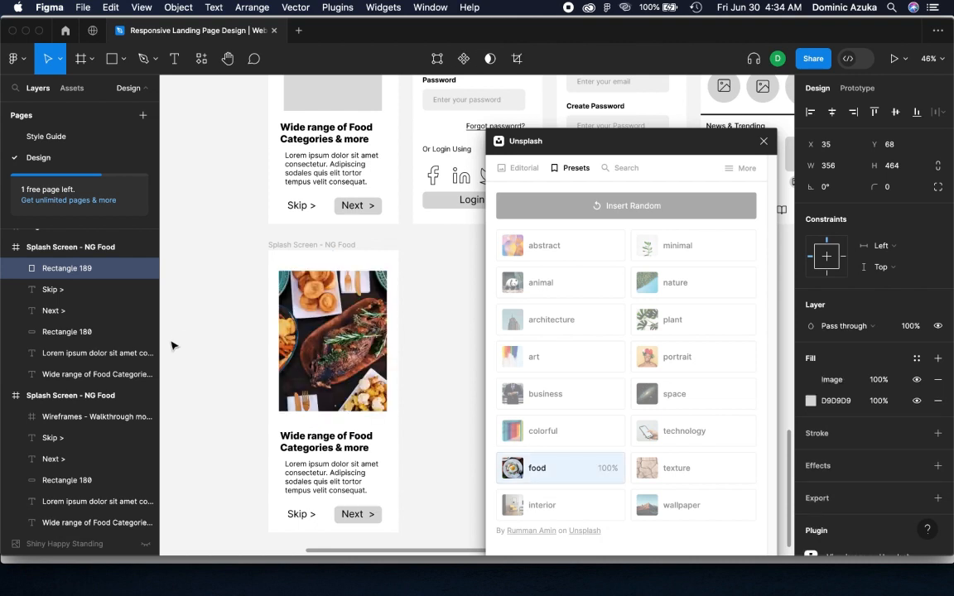
{"action": "left_click", "coordinate": [822, 466]}
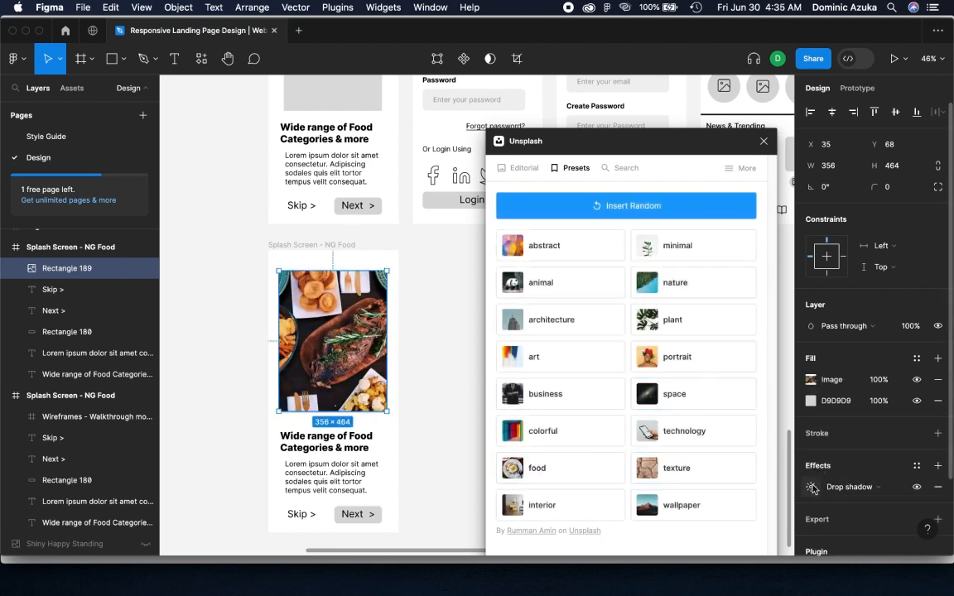
{"action": "left_click", "coordinate": [421, 456]}
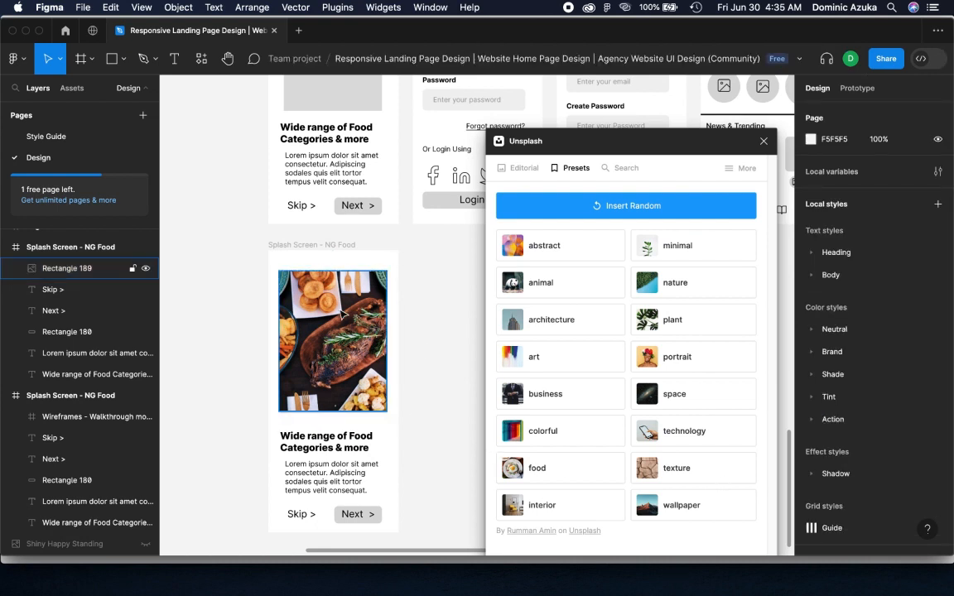
Close the Unsplash plugin and set the fill of the copy's Next button shape to the blue document color 0671E0
{"action": "scroll", "coordinate": [371, 402], "scroll_direction": "down", "scroll_amount": 2}
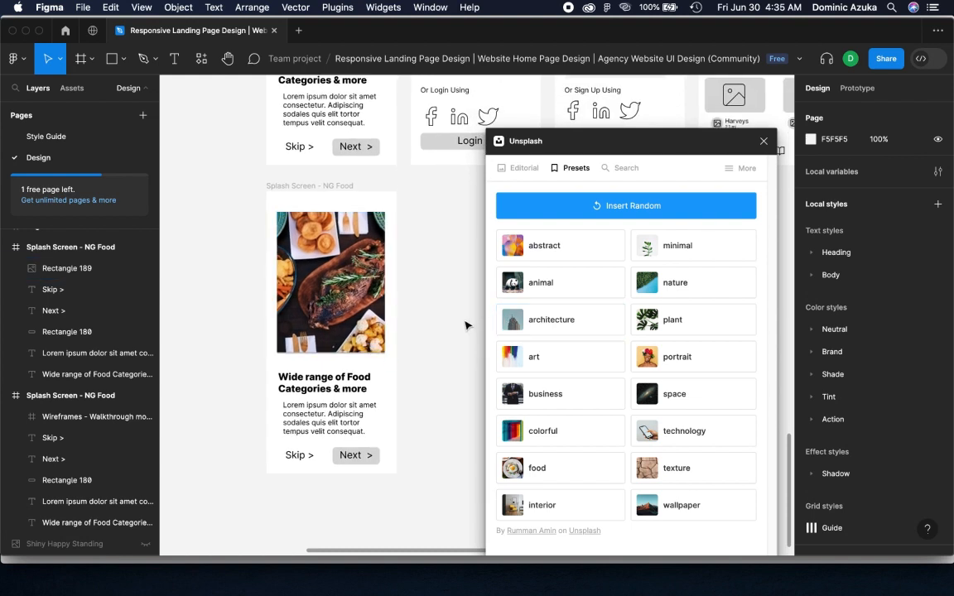
{"action": "left_click", "coordinate": [379, 454]}
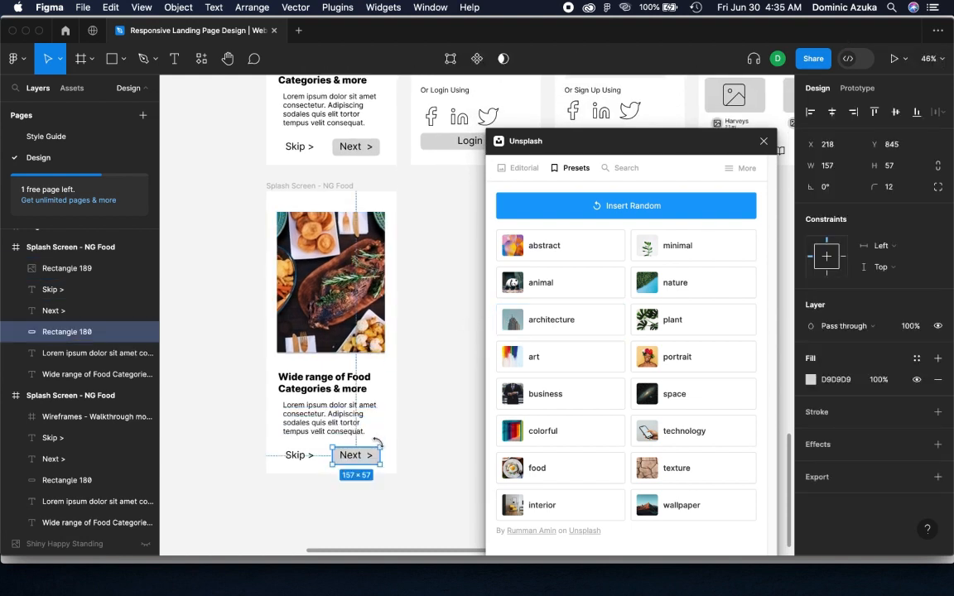
{"action": "left_click", "coordinate": [811, 380]}
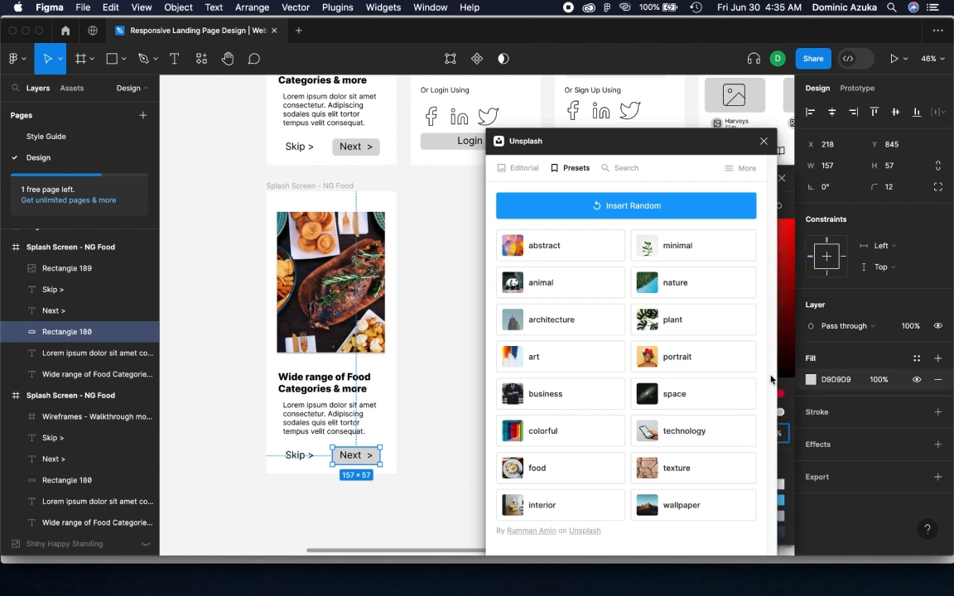
{"action": "left_click", "coordinate": [763, 143]}
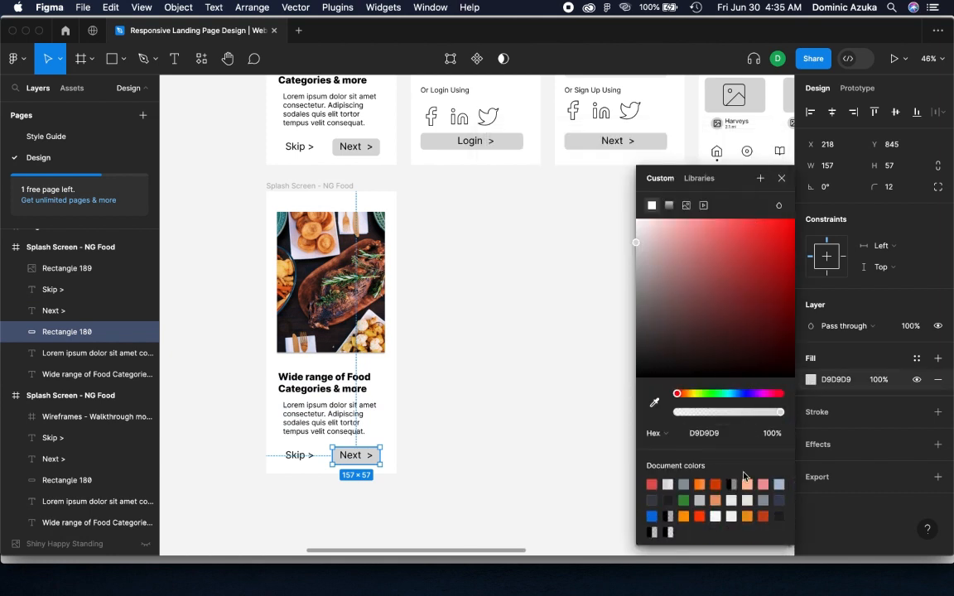
{"action": "left_click", "coordinate": [650, 517]}
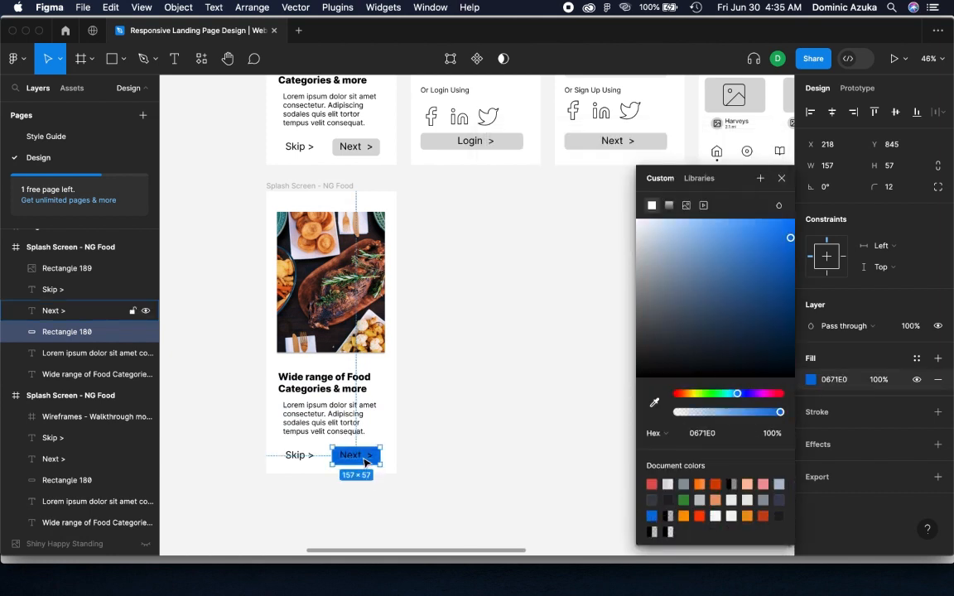
Set the Next text's fill to white FFFFFF and adjust its position within the blue button
{"action": "left_click", "coordinate": [352, 455]}
{"action": "left_click", "coordinate": [813, 410]}
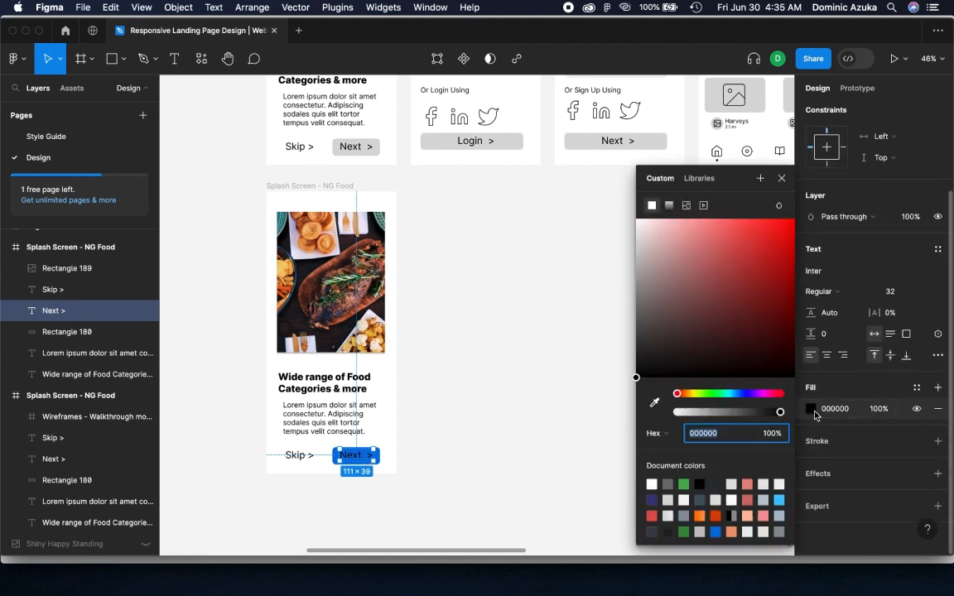
{"action": "left_click_drag", "start_coordinate": [646, 252], "coordinate": [627, 217]}
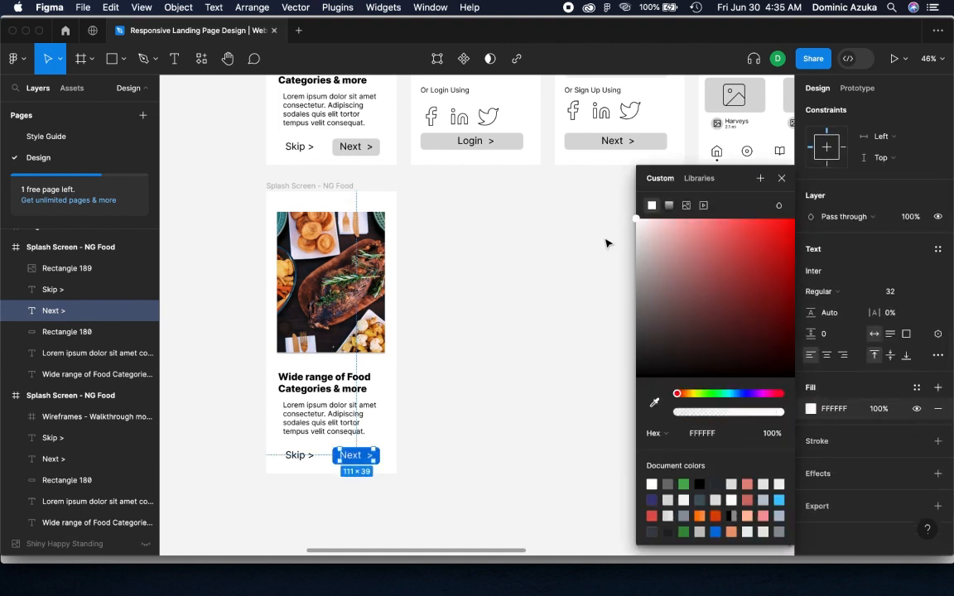
{"action": "left_click", "coordinate": [556, 293]}
{"action": "left_click", "coordinate": [364, 458]}
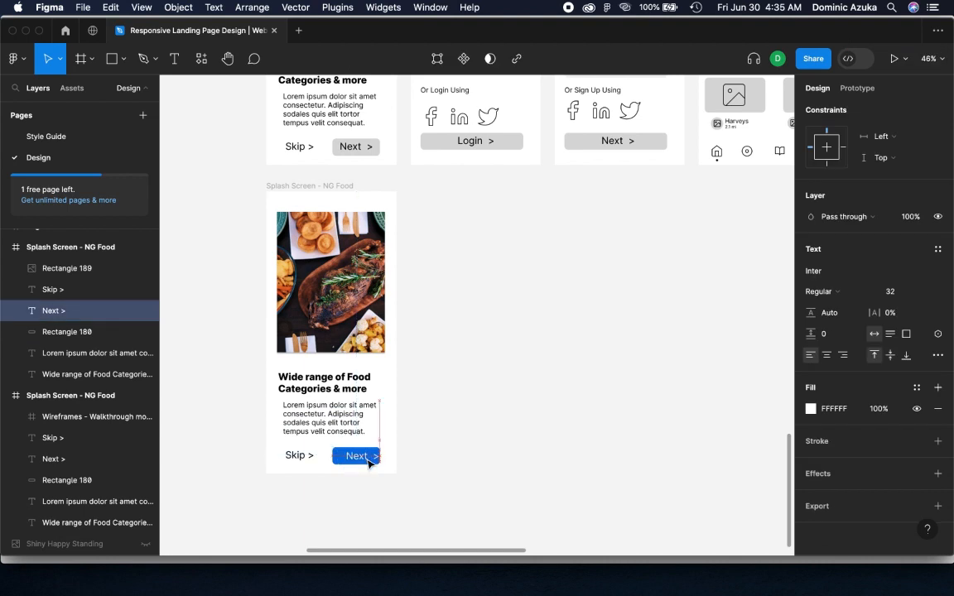
{"action": "left_click", "coordinate": [474, 431]}
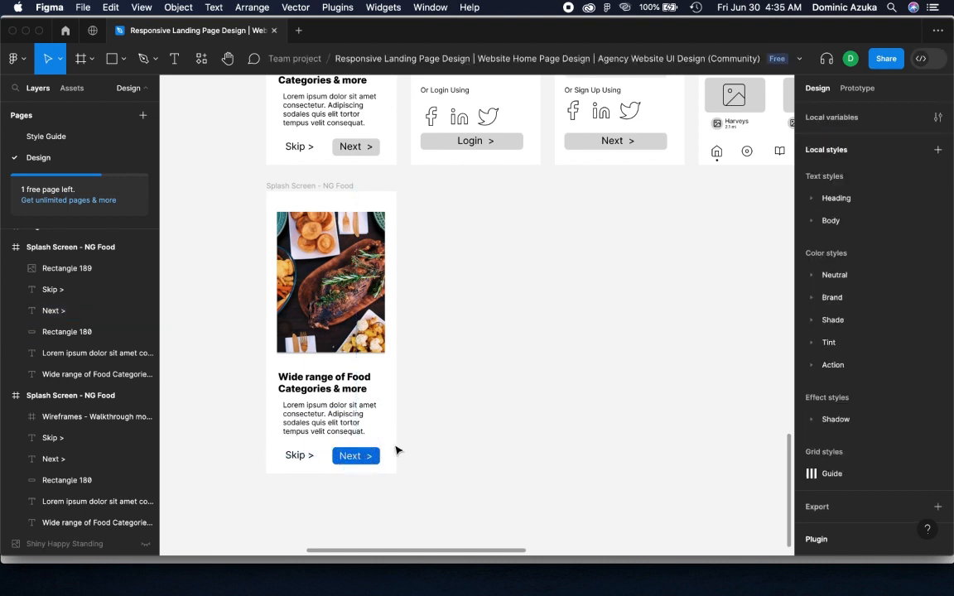
Draw a circle about 19 × 19 just below the food photo and fill it with the orange-red document color DD4200
{"action": "left_click", "coordinate": [366, 455]}
{"action": "left_click", "coordinate": [488, 426]}
{"action": "key", "text": "o"}
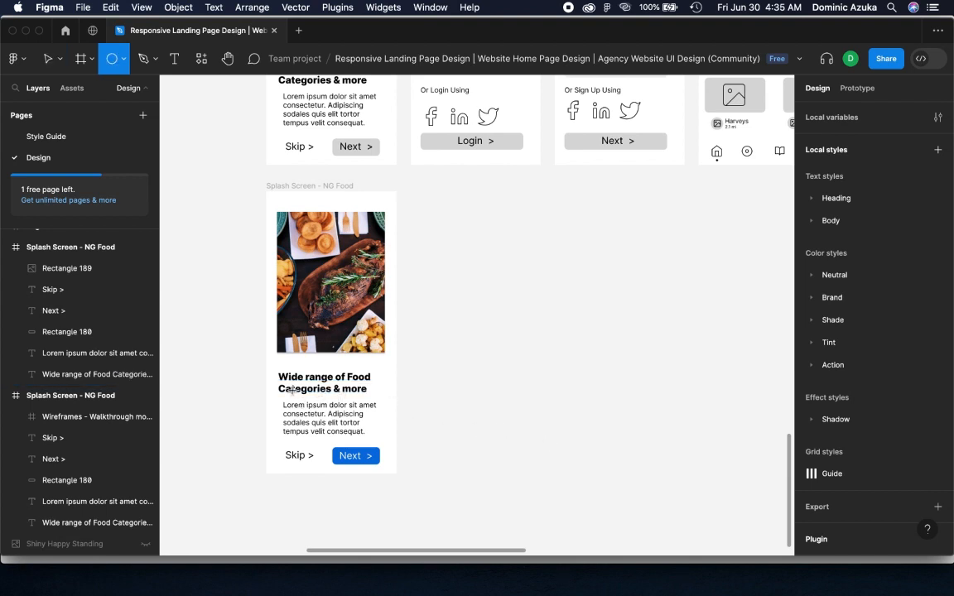
{"action": "mouse_move", "coordinate": [281, 363]}
{"action": "left_mouse_down"}
{"action": "mouse_move", "coordinate": [293, 375]}
{"action": "mouse_move", "coordinate": [268, 349]}
{"action": "mouse_move", "coordinate": [284, 364]}
{"action": "left_mouse_up"}
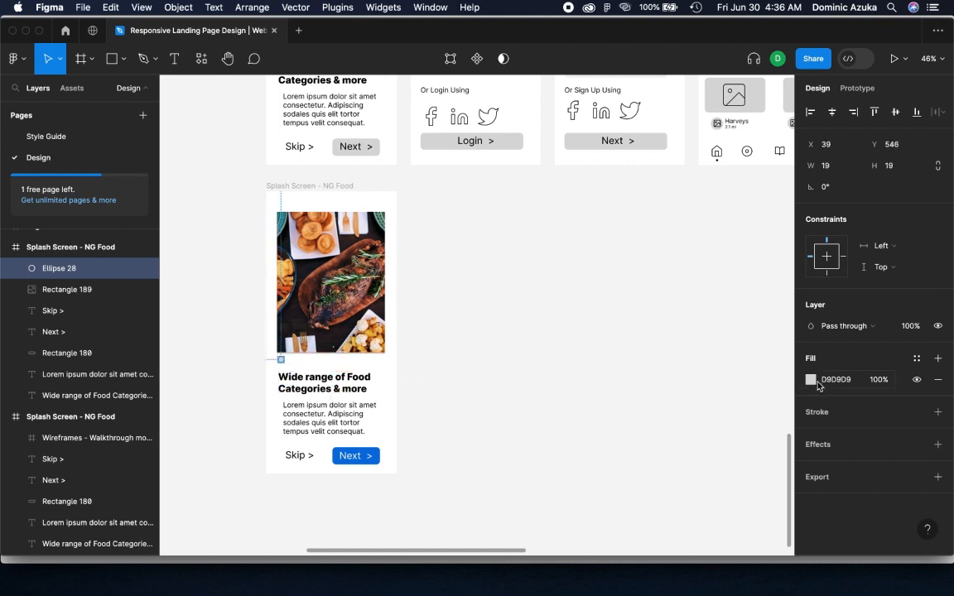
{"action": "left_click", "coordinate": [817, 383]}
{"action": "left_click", "coordinate": [729, 512]}
{"action": "left_click", "coordinate": [495, 354]}
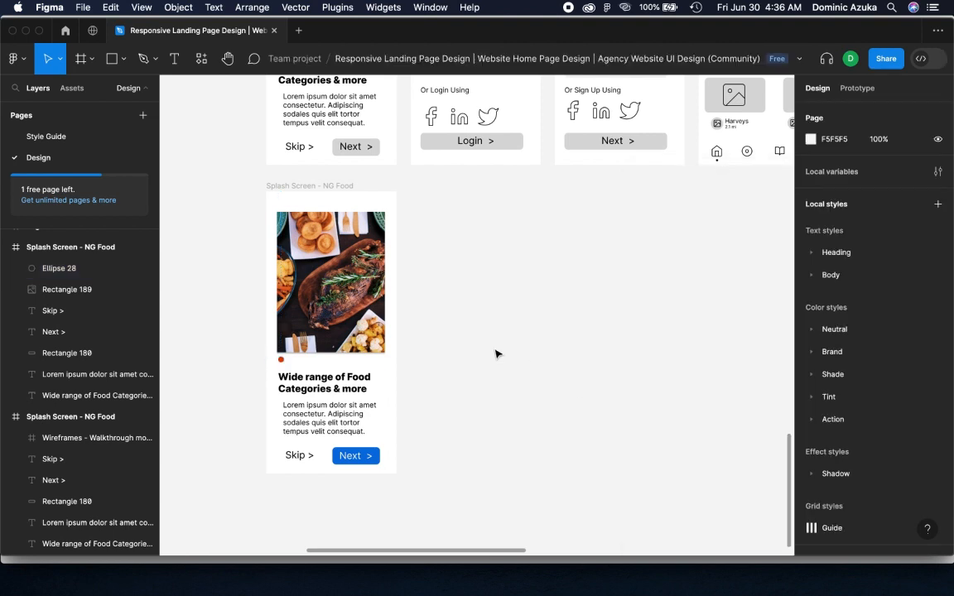
Shrink the orange-red dot under the photo to 13 × 13 and move it down to Y 550
{"action": "scroll", "coordinate": [278, 361], "scroll_direction": "up", "scroll_amount": 5}
{"action": "left_click", "coordinate": [285, 364]}
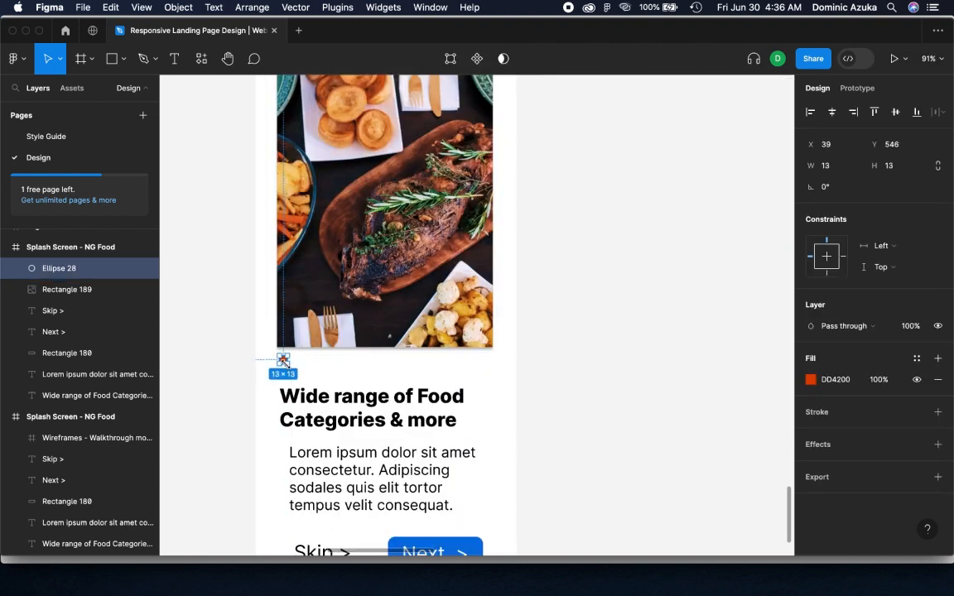
{"action": "left_click", "coordinate": [369, 368]}
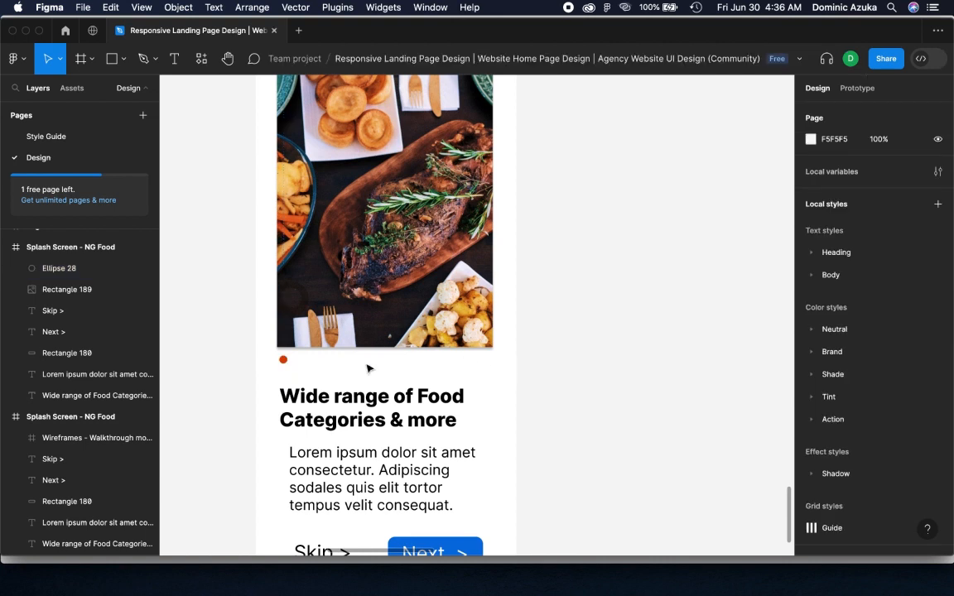
{"action": "left_click", "coordinate": [284, 362]}
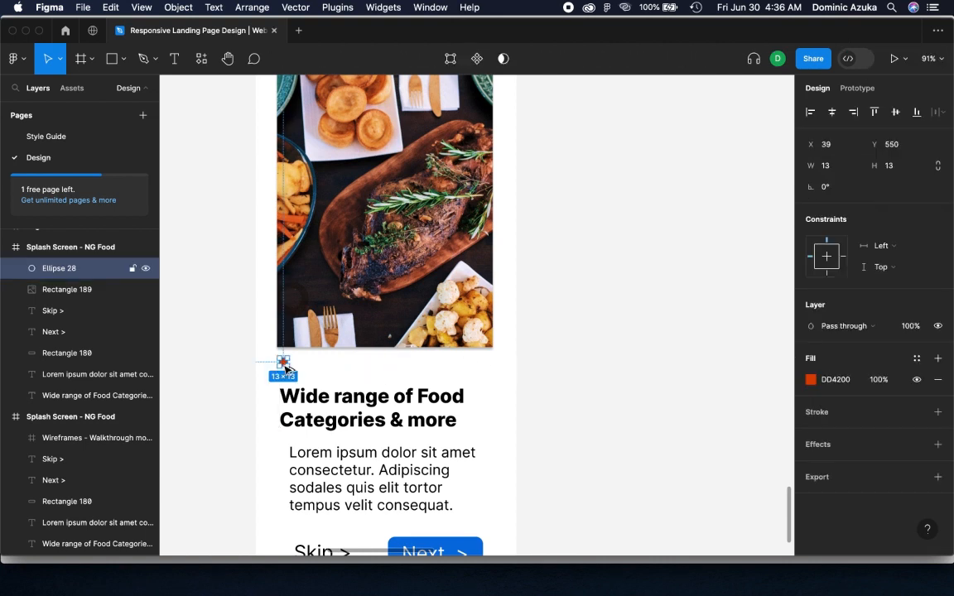
Duplicate the dot twice in an evenly spaced row beside the original and fill both copies with the gray document color 717171
{"action": "left_click_drag", "start_coordinate": [285, 366], "coordinate": [321, 367]}
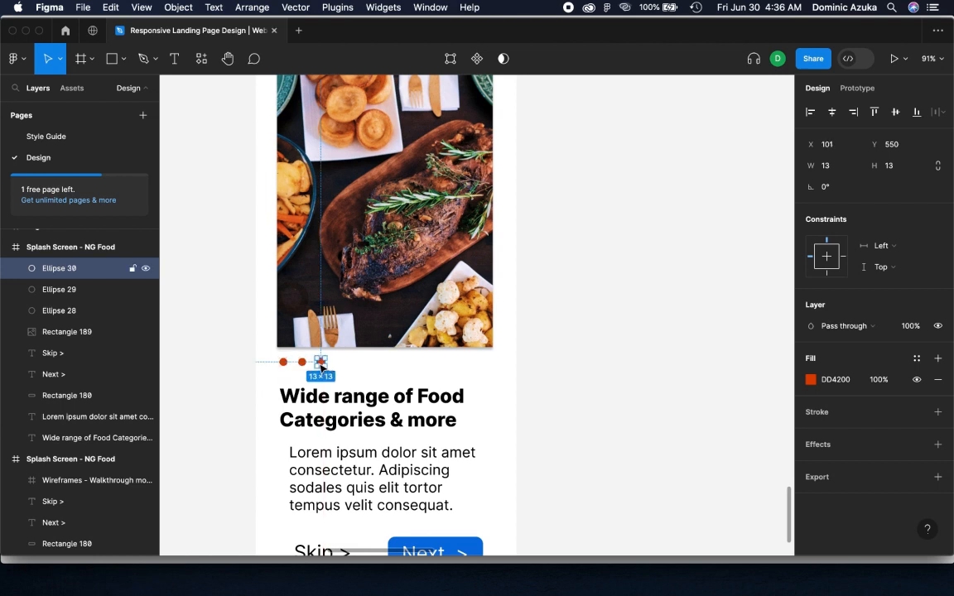
{"action": "left_click", "coordinate": [811, 381]}
{"action": "left_click", "coordinate": [673, 486]}
{"action": "left_click", "coordinate": [288, 373]}
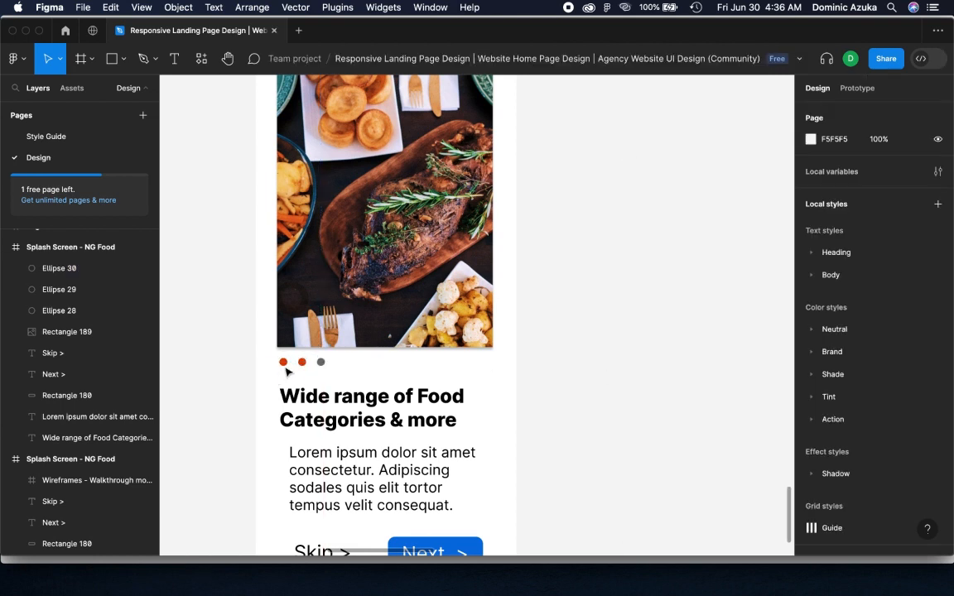
{"action": "left_click", "coordinate": [302, 362]}
{"action": "left_click", "coordinate": [812, 381]}
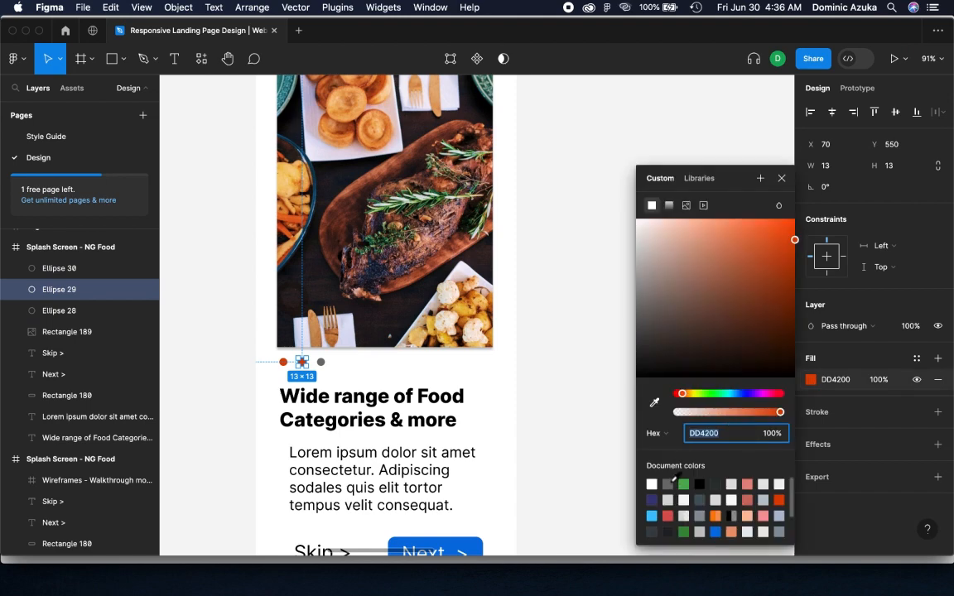
{"action": "left_click", "coordinate": [672, 485]}
{"action": "left_click", "coordinate": [568, 383]}
Set the corner radius of the food photo in the splash screen copy to 12
{"action": "scroll", "coordinate": [572, 356], "scroll_direction": "down", "scroll_amount": 5}
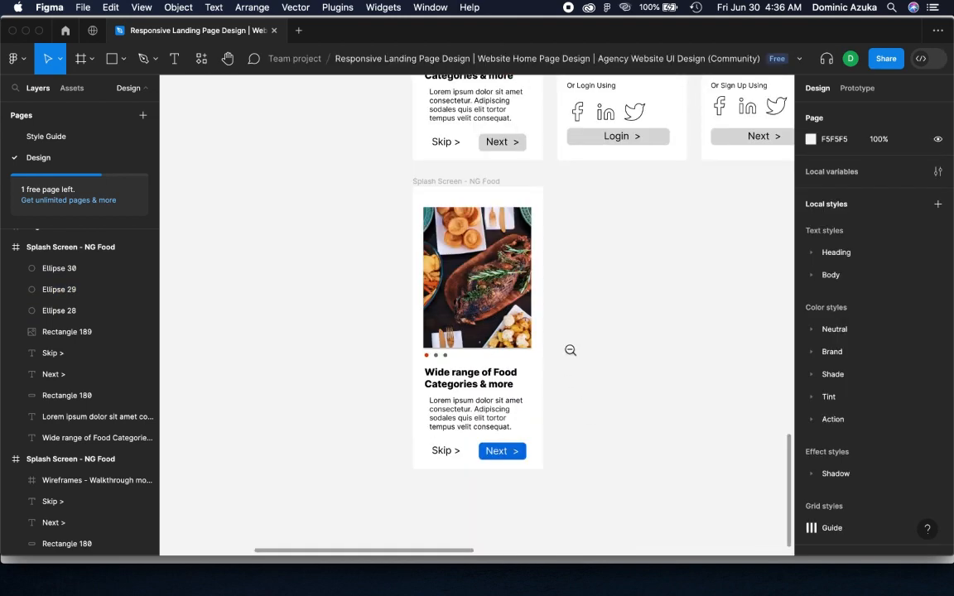
{"action": "scroll", "coordinate": [569, 350], "scroll_direction": "down", "scroll_amount": 5}
{"action": "left_click_drag", "start_coordinate": [605, 345], "coordinate": [509, 372]}
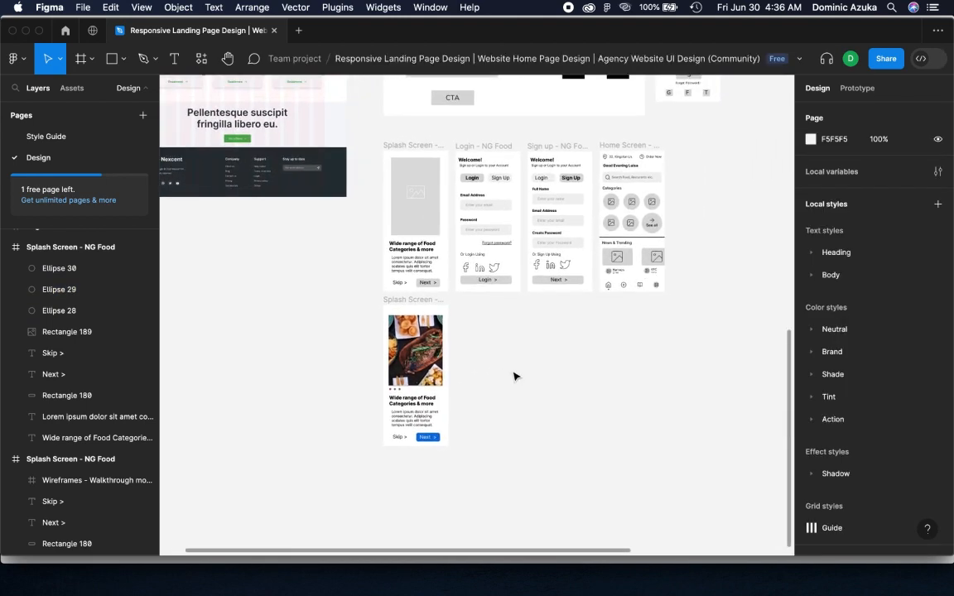
{"action": "left_click", "coordinate": [419, 351]}
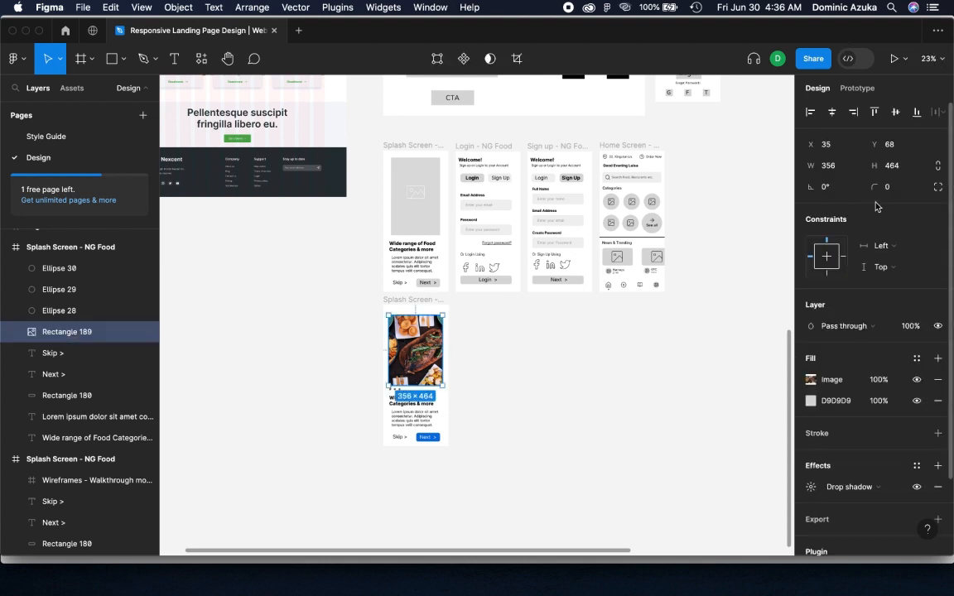
{"action": "left_click", "coordinate": [893, 190]}
{"action": "type", "text": "12"}
{"action": "left_click", "coordinate": [562, 355]}
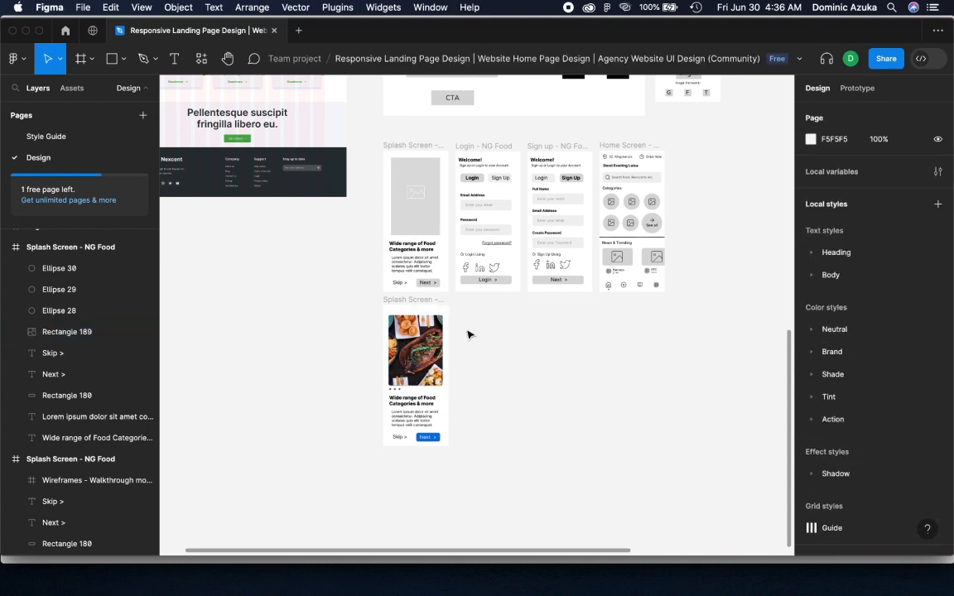
Adjust the food photo's drop shadow to 28% opacity, blur 5 and spread 4
{"action": "left_click", "coordinate": [415, 351]}
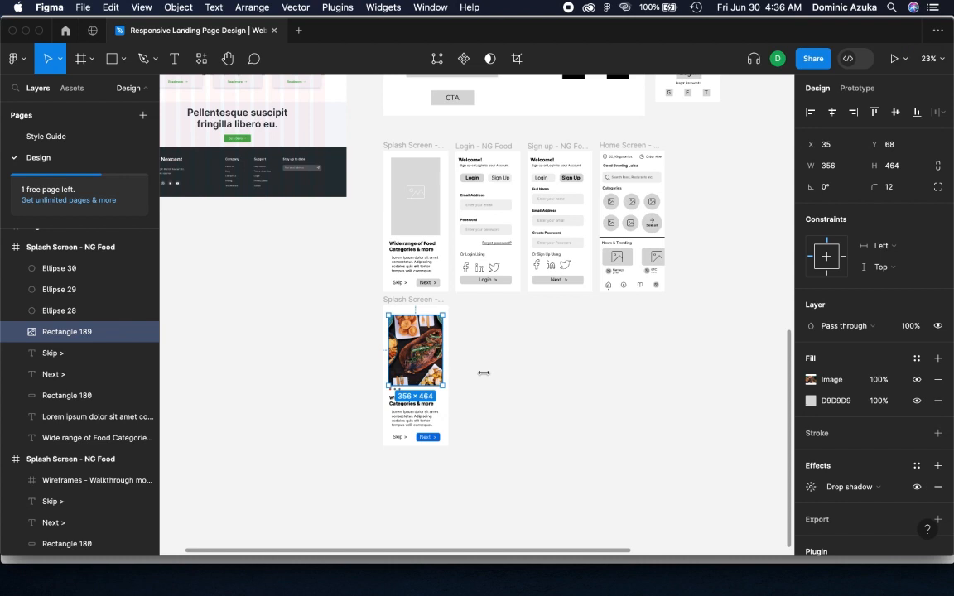
{"action": "left_click", "coordinate": [811, 488]}
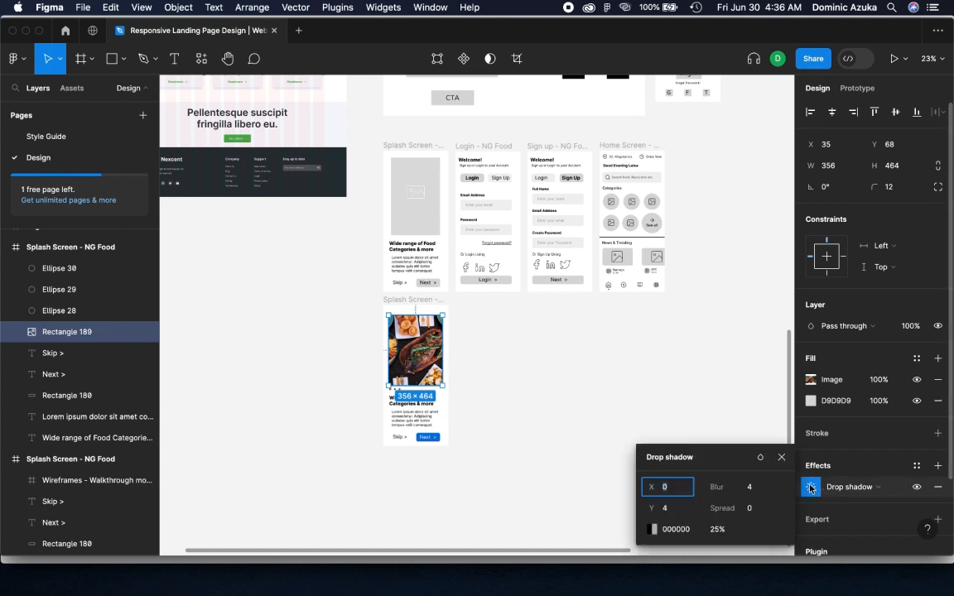
{"action": "left_click", "coordinate": [706, 531]}
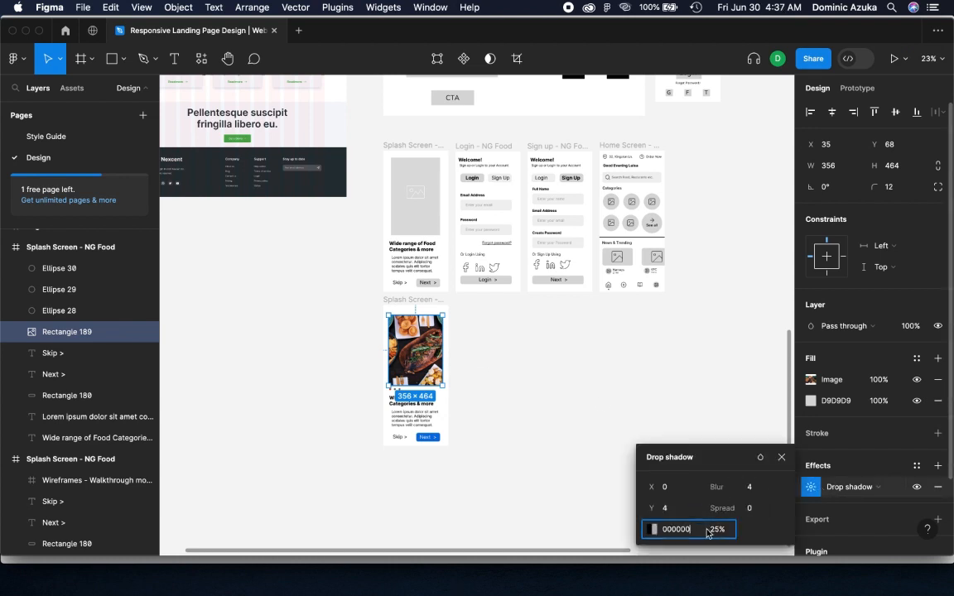
{"action": "left_click_drag", "start_coordinate": [704, 529], "coordinate": [714, 494]}
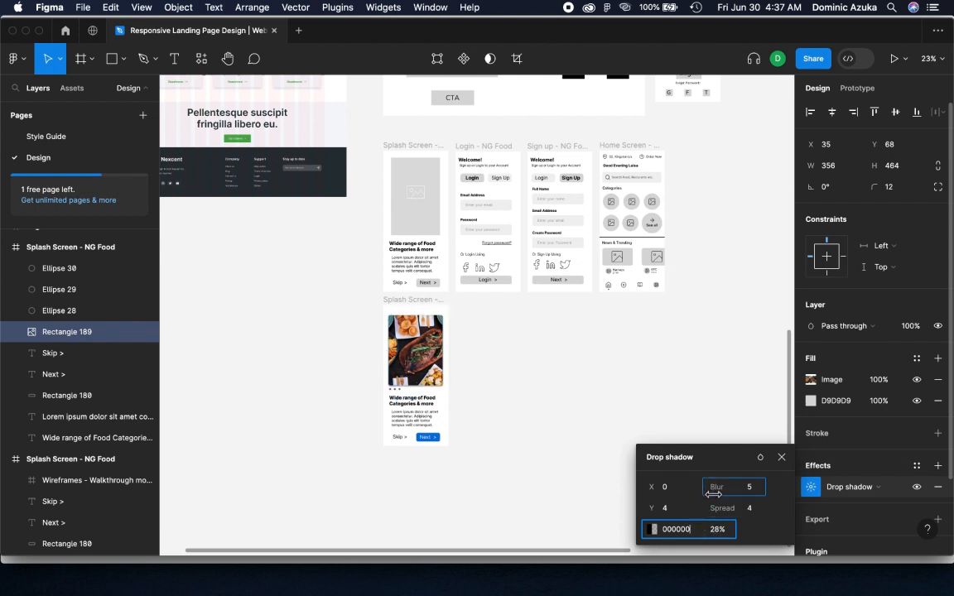
{"action": "left_click", "coordinate": [589, 383]}
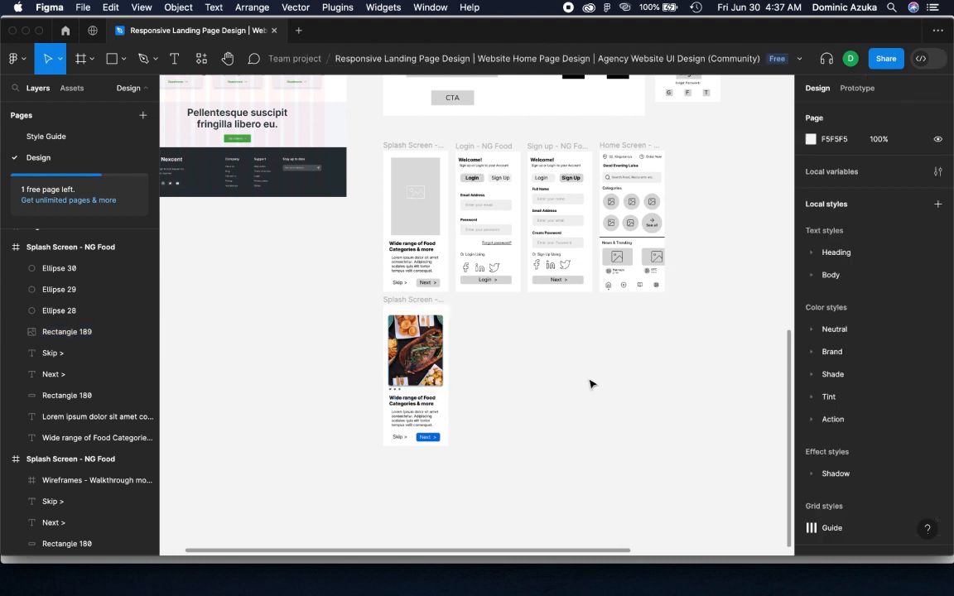
Duplicate the Login - NG Food frame and place the copy beneath the original, next to the splash screen copy
{"action": "scroll", "coordinate": [407, 368], "scroll_direction": "up", "scroll_amount": 5}
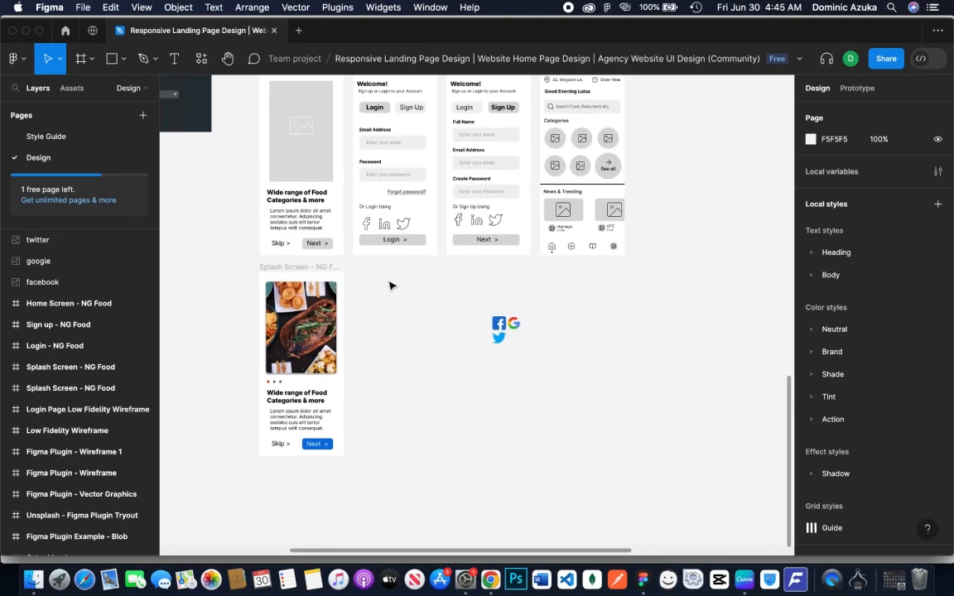
{"action": "scroll", "coordinate": [414, 352], "scroll_direction": "up", "scroll_amount": 5}
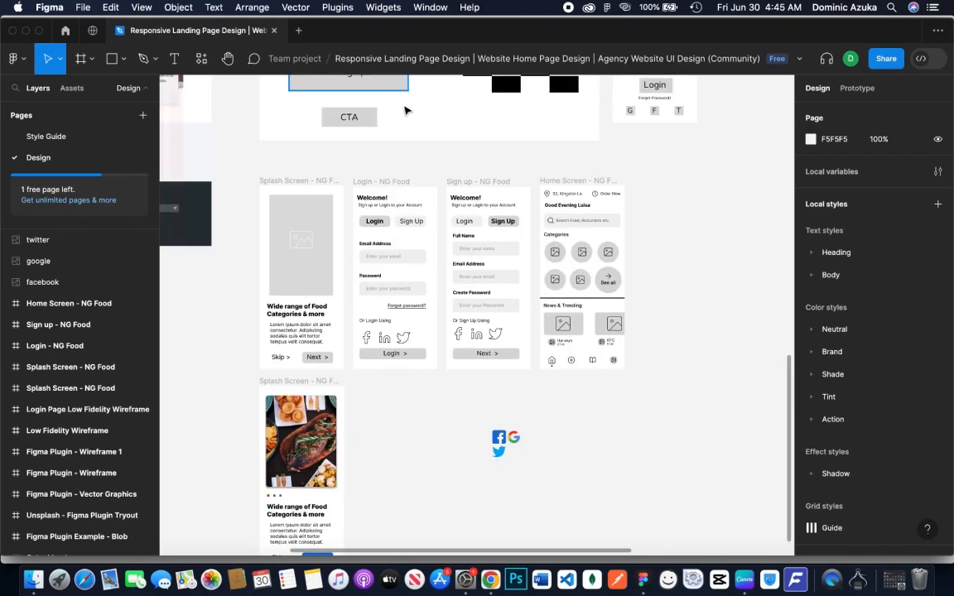
{"action": "left_click", "coordinate": [400, 184]}
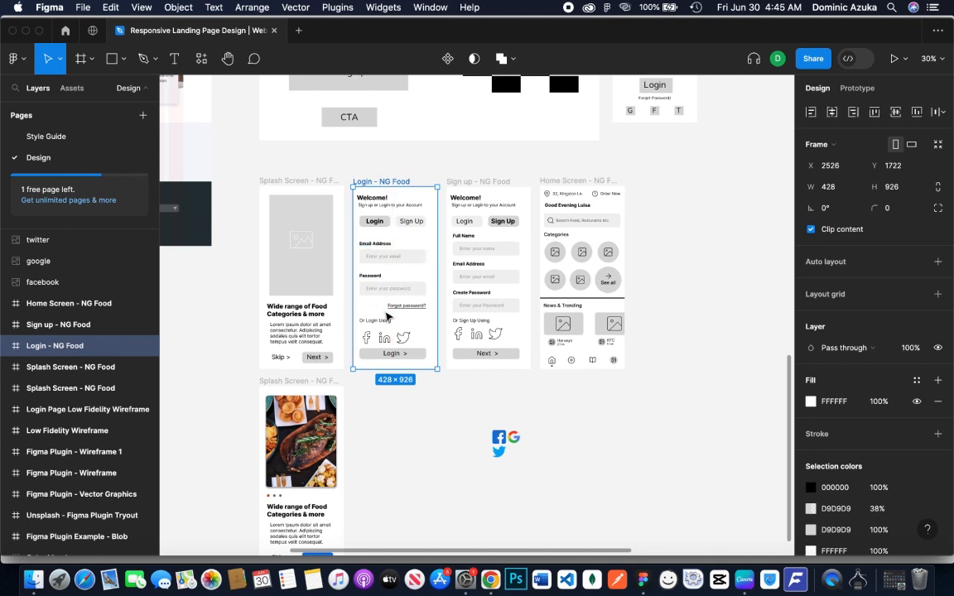
{"action": "left_click_drag", "start_coordinate": [378, 355], "coordinate": [374, 501]}
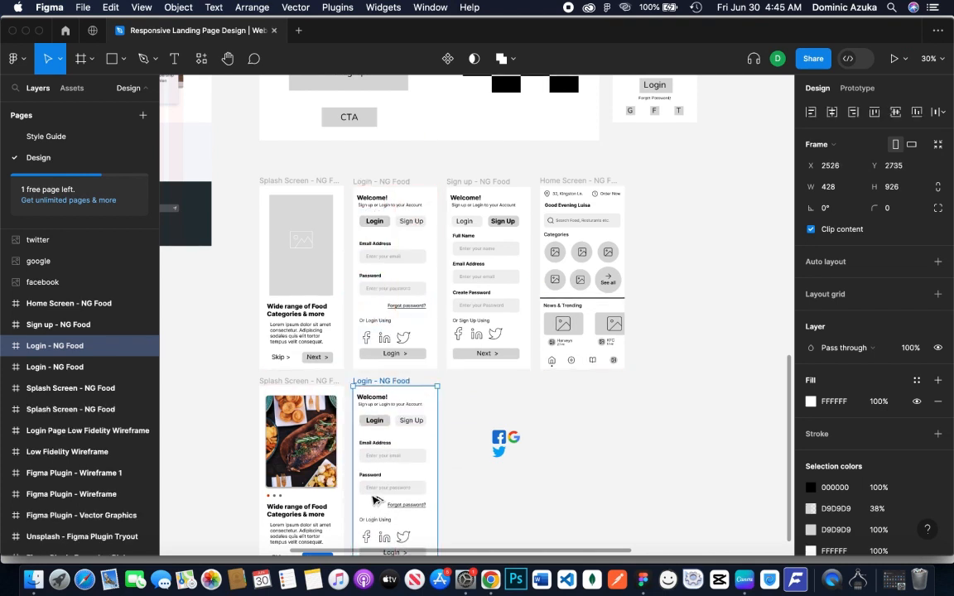
Try to append "High Fidelity Wireframe" to the splash screen copy's frame name and reuse that text
{"action": "left_click", "coordinate": [322, 383]}
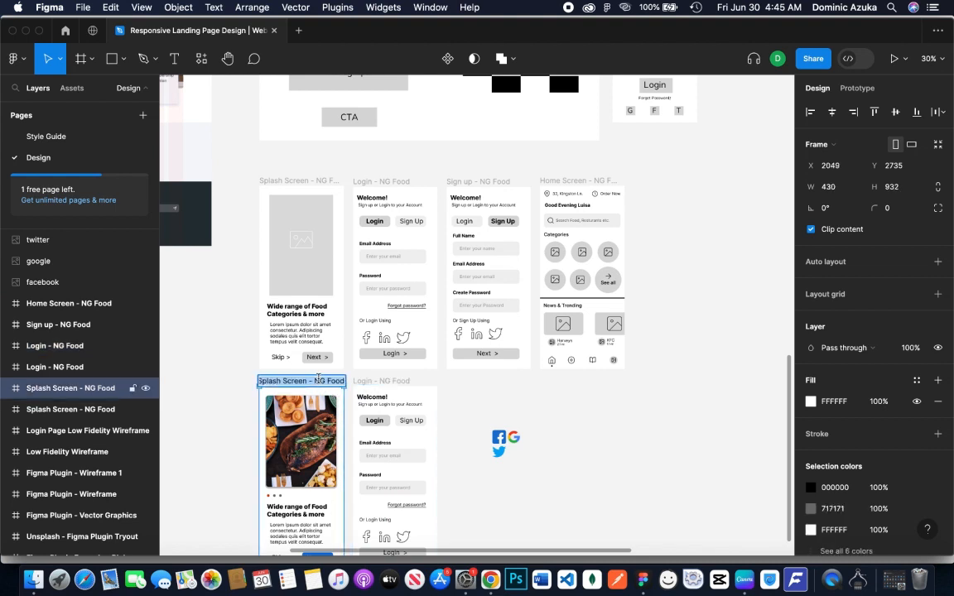
{"action": "double_click", "coordinate": [321, 383]}
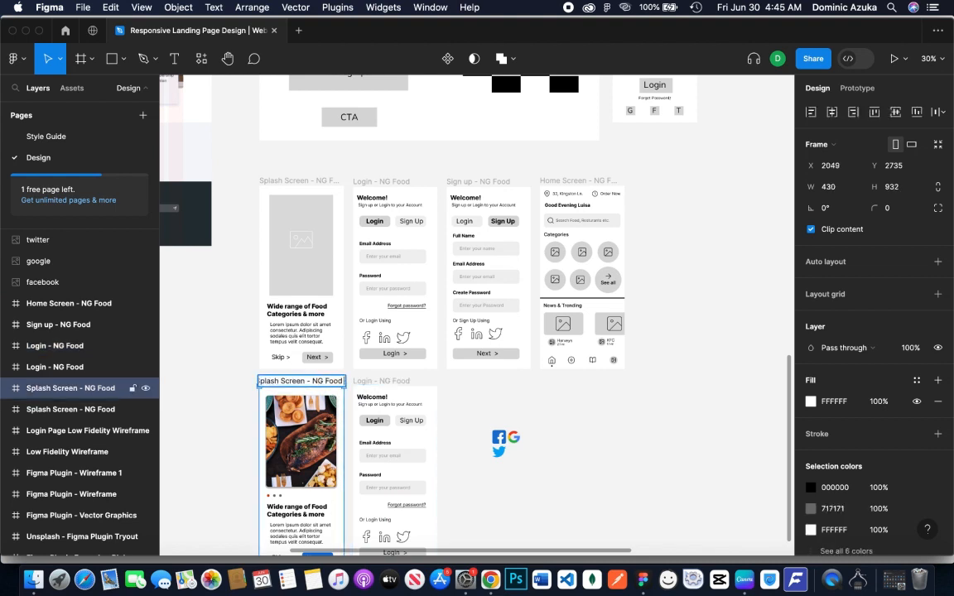
{"action": "type", "text": "High Fidelity"}
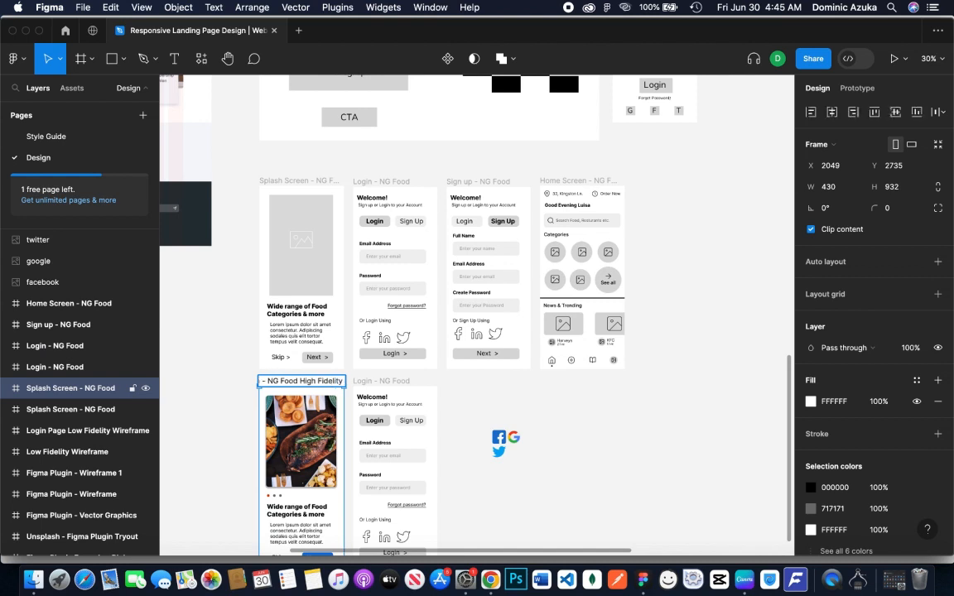
{"action": "type", "text": " Wireframe"}
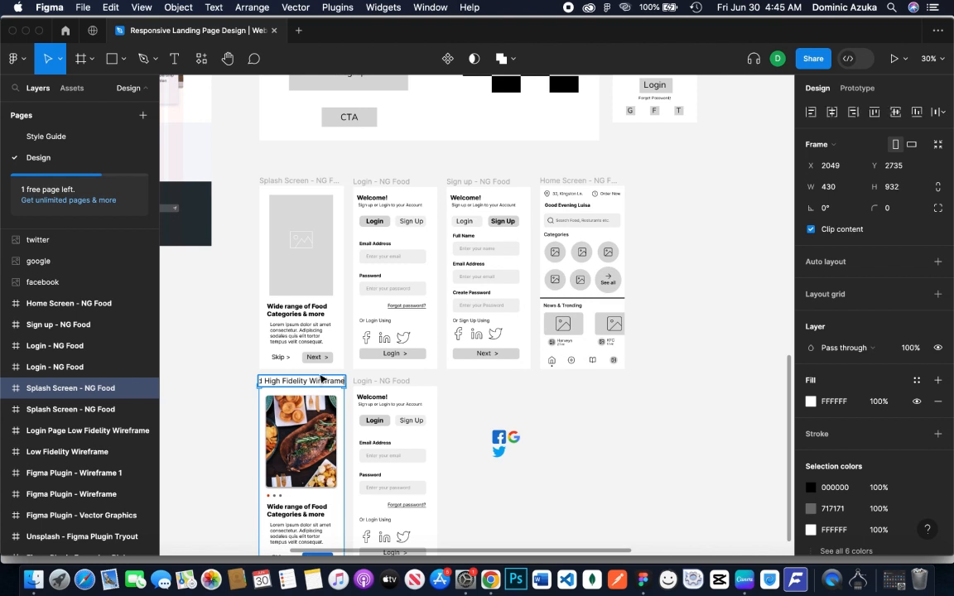
{"action": "key", "text": "alt+shift+Left"}
{"action": "key", "text": "alt+shift+Left"}
{"action": "key", "text": "alt+shift+Left"}
{"action": "key", "text": "alt+shift+Left"}
{"action": "type", "text": "ç"}
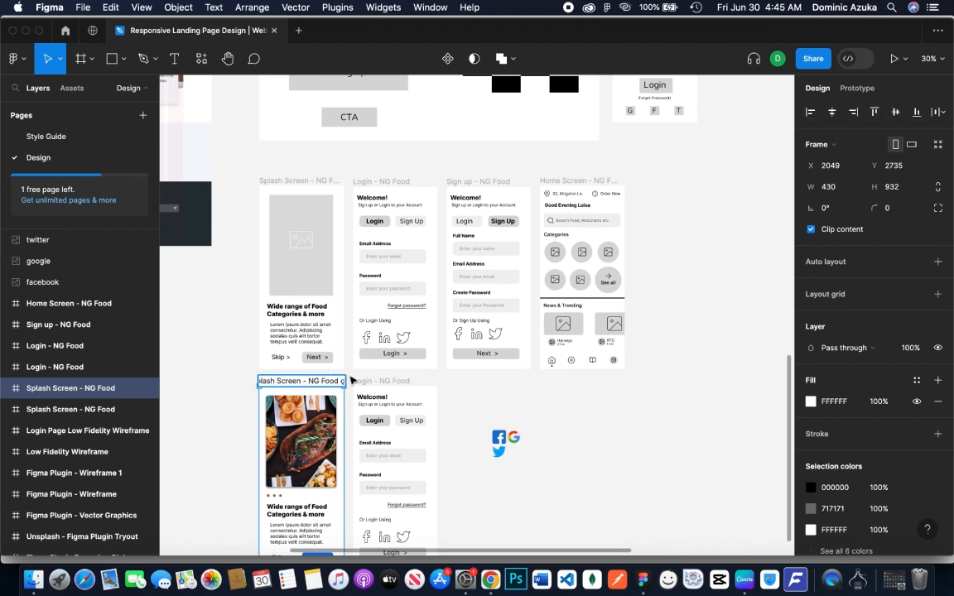
Rename the duplicated login frame as "Login High Fidelity Wireframe - NG Food"
{"action": "left_click", "coordinate": [375, 381]}
{"action": "double_click", "coordinate": [375, 381]}
{"action": "left_click", "coordinate": [383, 383]}
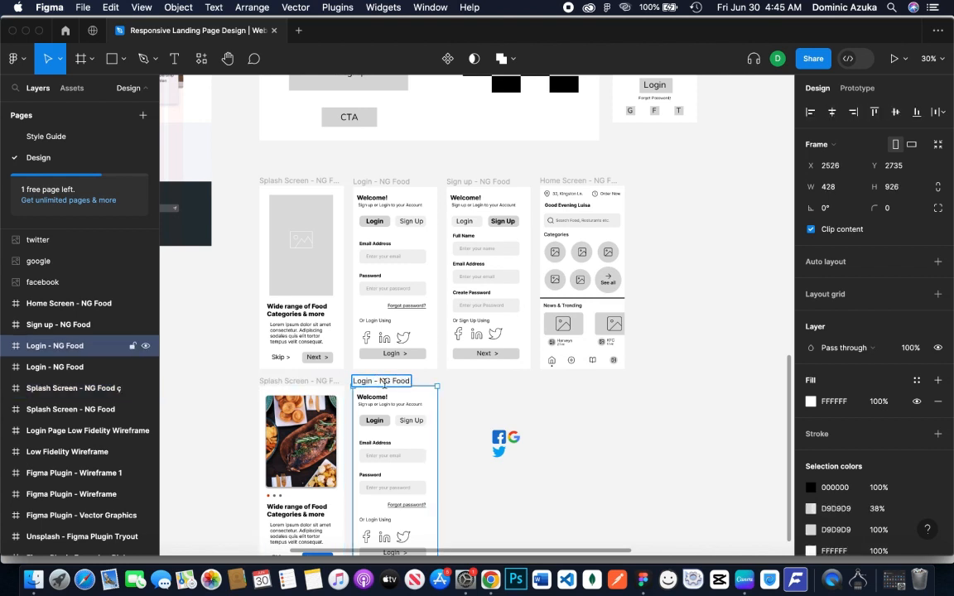
{"action": "type", "text": "Next >"}
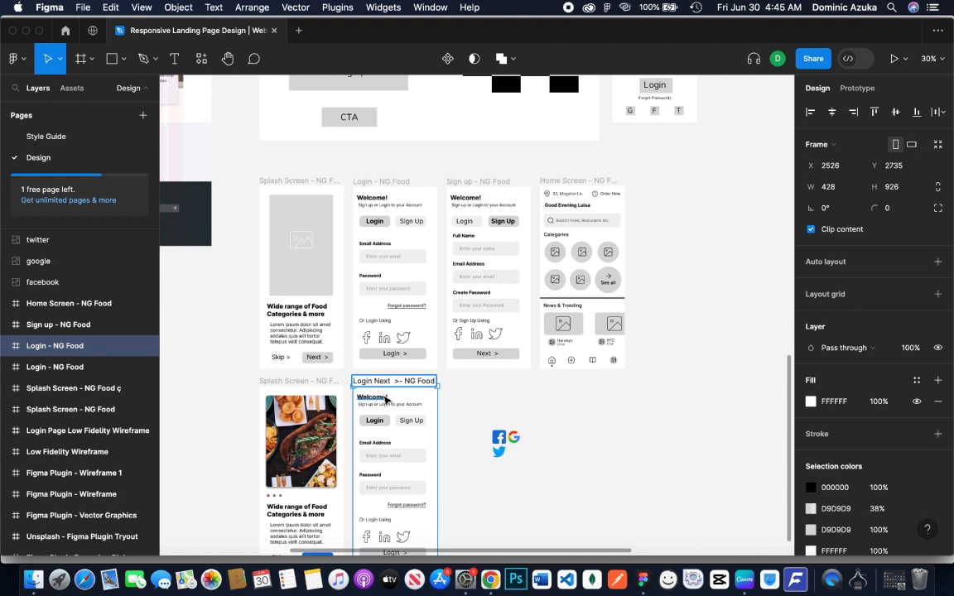
{"action": "key", "text": "BackSpace"}
{"action": "key", "text": "BackSpace"}
{"action": "key", "text": "BackSpace"}
{"action": "key", "text": "BackSpace"}
{"action": "key", "text": "BackSpace"}
{"action": "key", "text": "BackSpace"}
{"action": "type", "text": "High Fidelity Wireframe"}
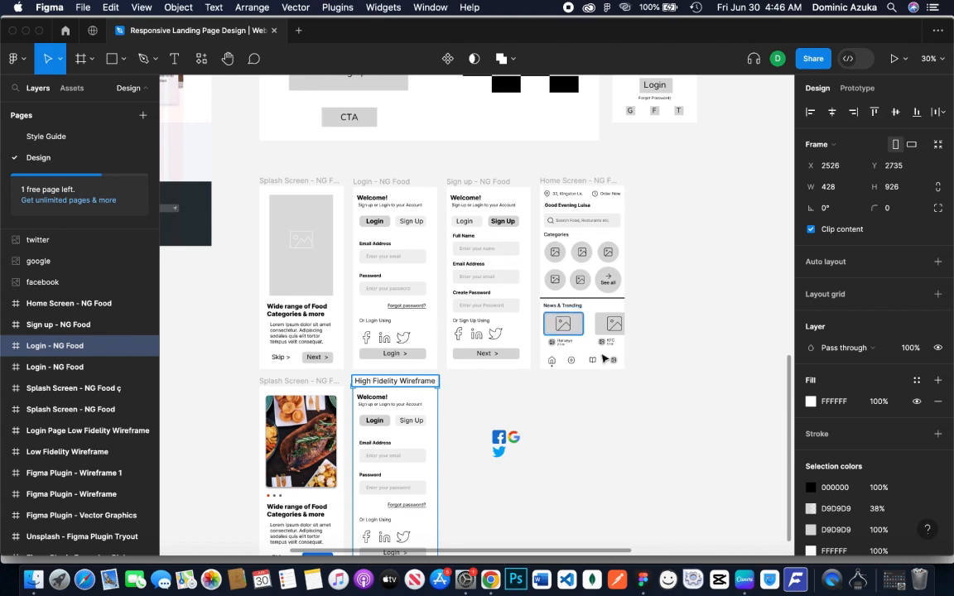
{"action": "left_click", "coordinate": [540, 470]}
Fill the rectangle behind the upper Login tab in the login copy with magenta D500F8
{"action": "scroll", "coordinate": [509, 481], "scroll_direction": "down", "scroll_amount": 5}
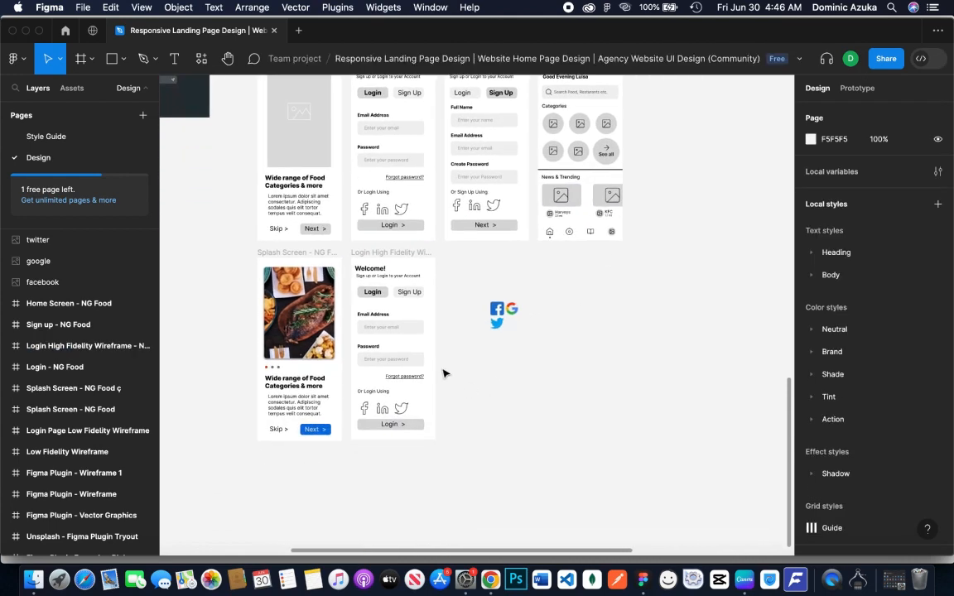
{"action": "left_click", "coordinate": [399, 370]}
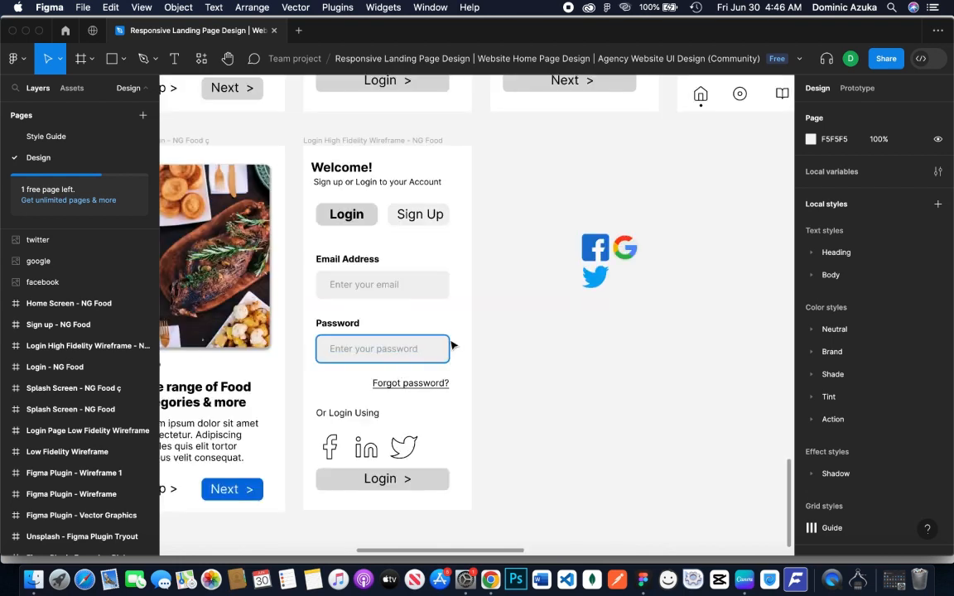
{"action": "left_click", "coordinate": [356, 217]}
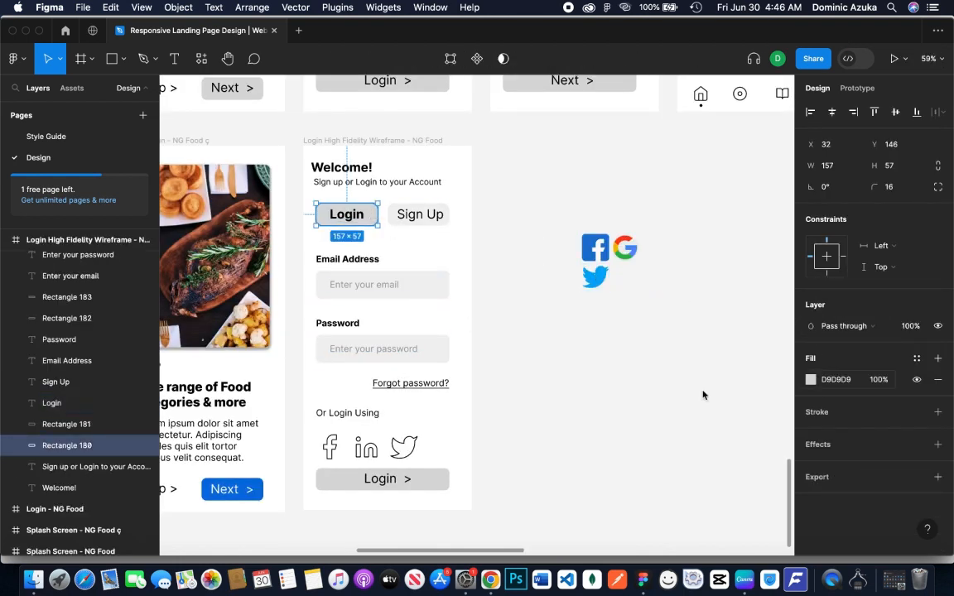
{"action": "left_click", "coordinate": [810, 380]}
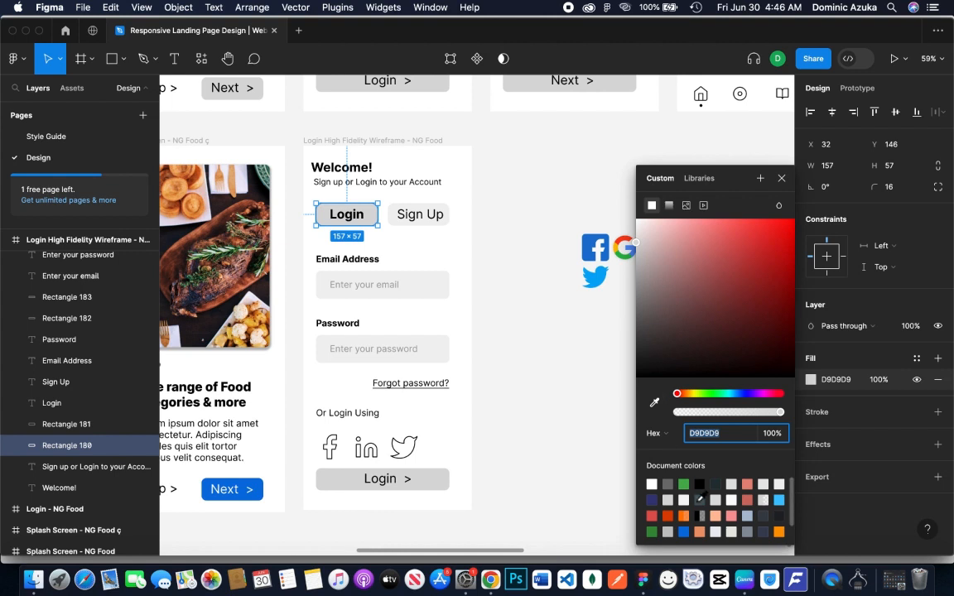
{"action": "left_click", "coordinate": [761, 396]}
{"action": "left_click_drag", "start_coordinate": [767, 248], "coordinate": [797, 227]}
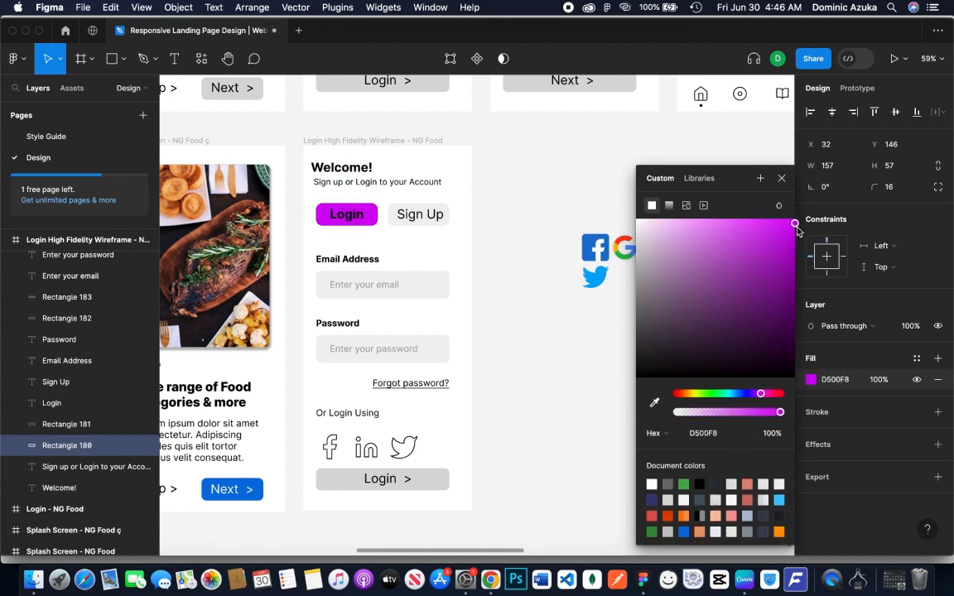
Change the Login tab's text color to white FFFFFF in the high-fidelity login screen
{"action": "left_click", "coordinate": [51, 402]}
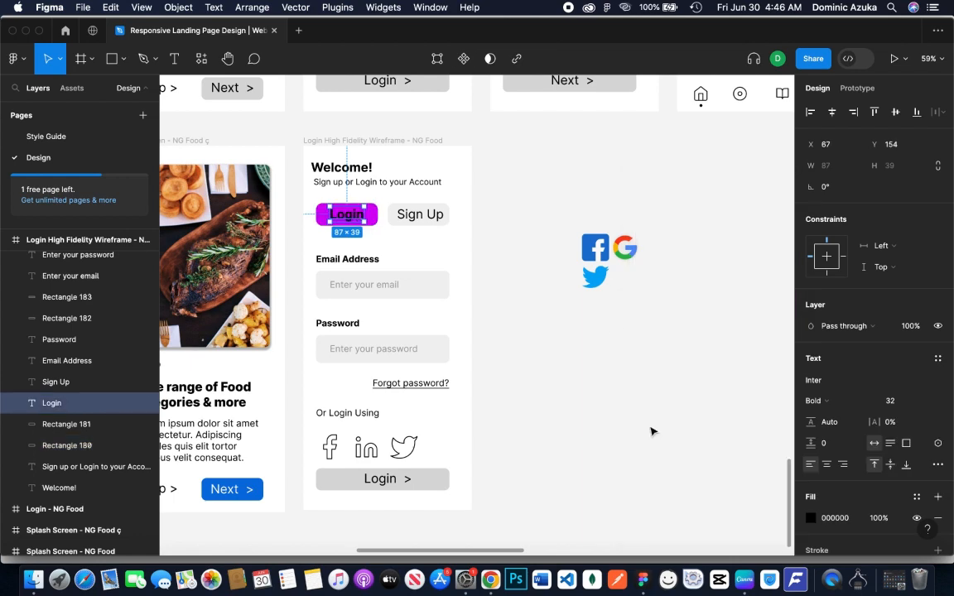
{"action": "left_click", "coordinate": [811, 518]}
{"action": "left_click_drag", "start_coordinate": [656, 374], "coordinate": [554, 191]}
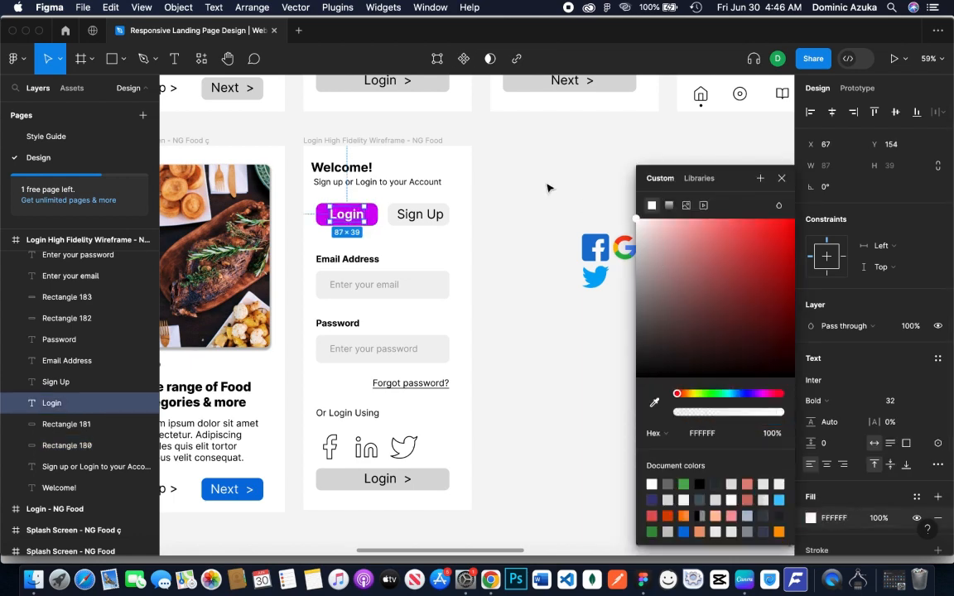
{"action": "left_click", "coordinate": [549, 188]}
Color the Sign Up tab's text magenta D600F9 using the document colors
{"action": "left_click", "coordinate": [420, 216]}
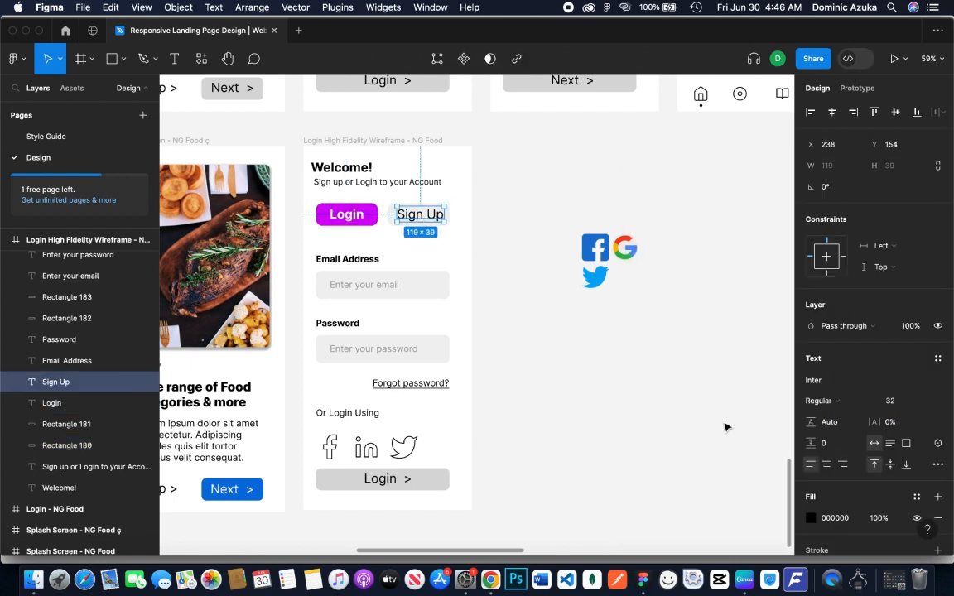
{"action": "left_click", "coordinate": [811, 518]}
{"action": "scroll", "coordinate": [687, 488], "scroll_direction": "down", "scroll_amount": 3}
{"action": "left_click", "coordinate": [700, 516]}
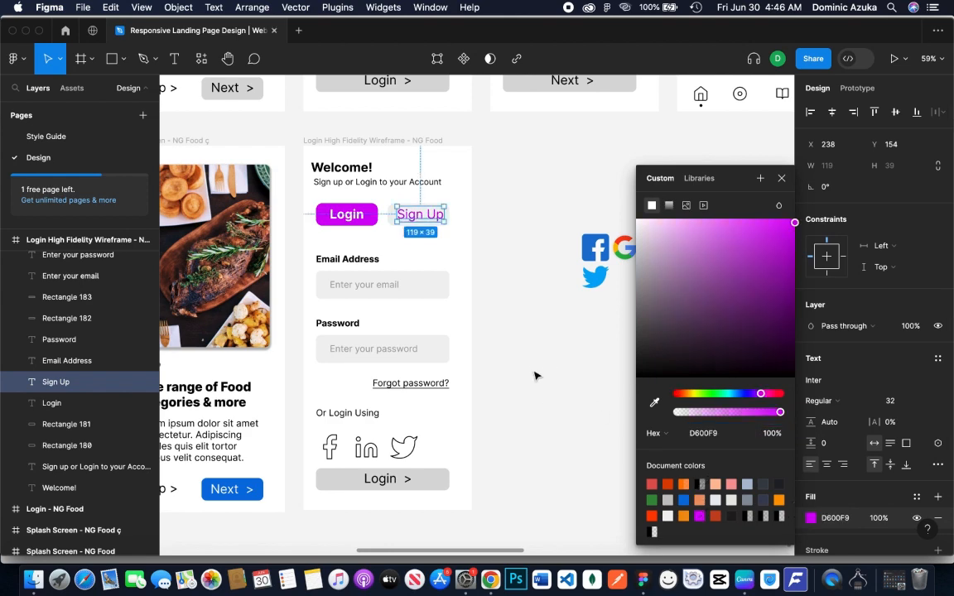
{"action": "left_click", "coordinate": [534, 376]}
{"action": "left_click", "coordinate": [419, 214]}
{"action": "left_click", "coordinate": [499, 221]}
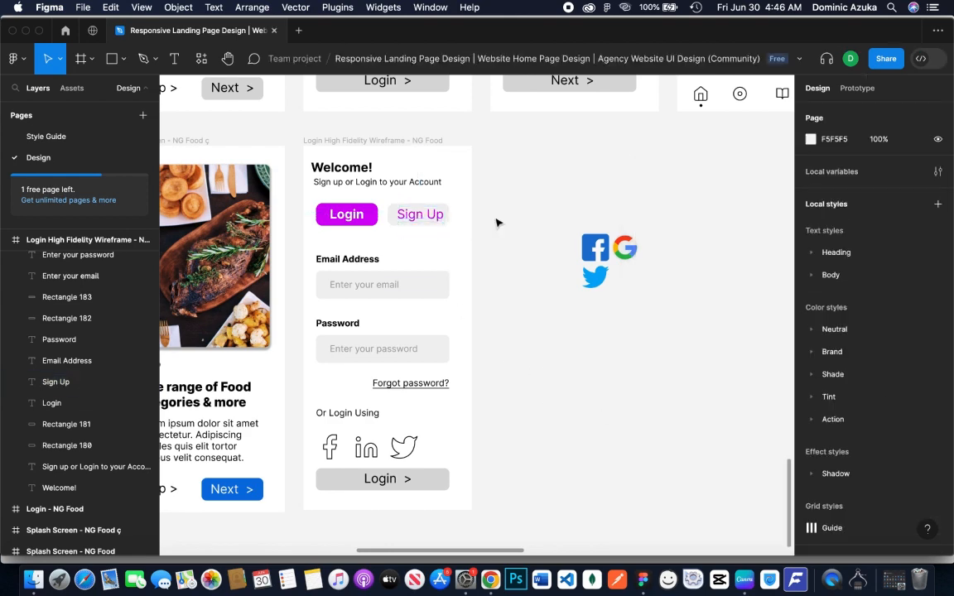
Widen the grey rectangle behind Sign Up to 217 so it overlaps the Login tab, and set its blend mode to Multiply
{"action": "left_click", "coordinate": [397, 230]}
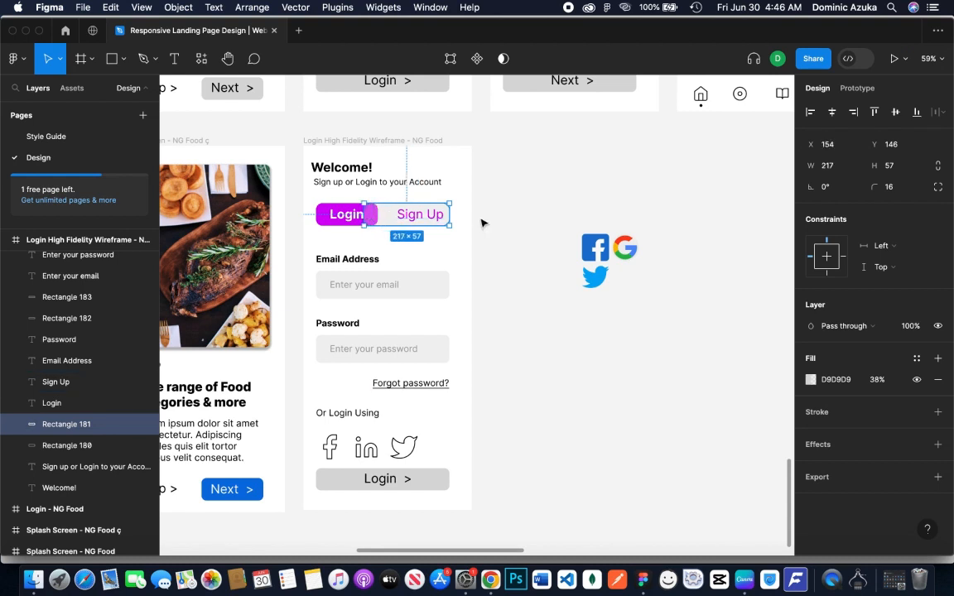
{"action": "left_click", "coordinate": [523, 265]}
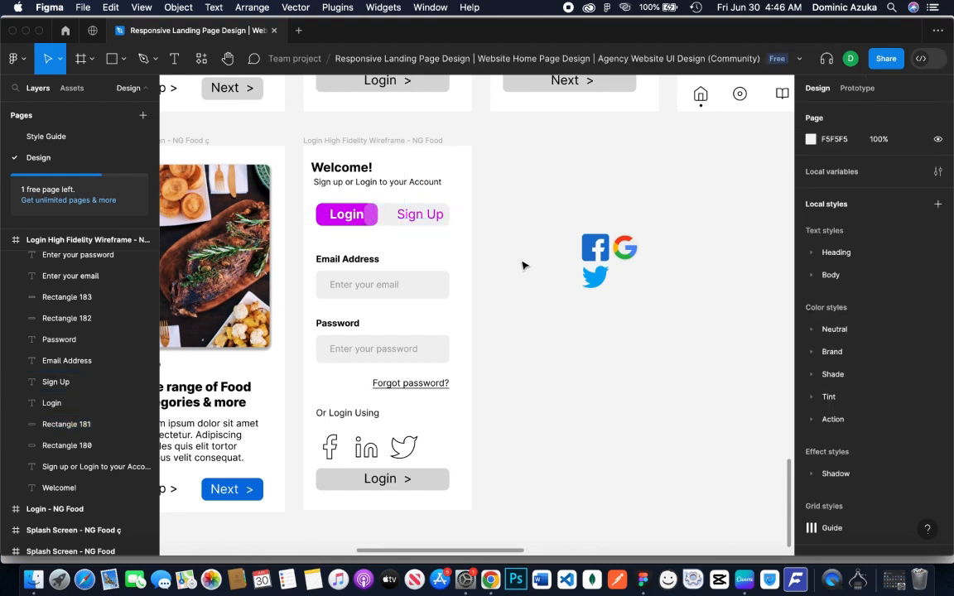
{"action": "left_click", "coordinate": [392, 234]}
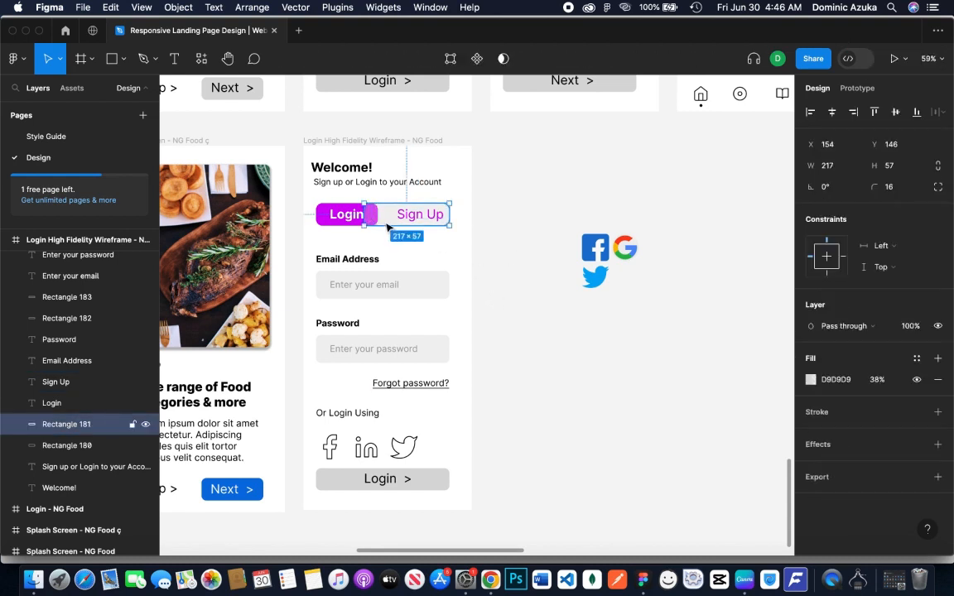
{"action": "left_click", "coordinate": [831, 329]}
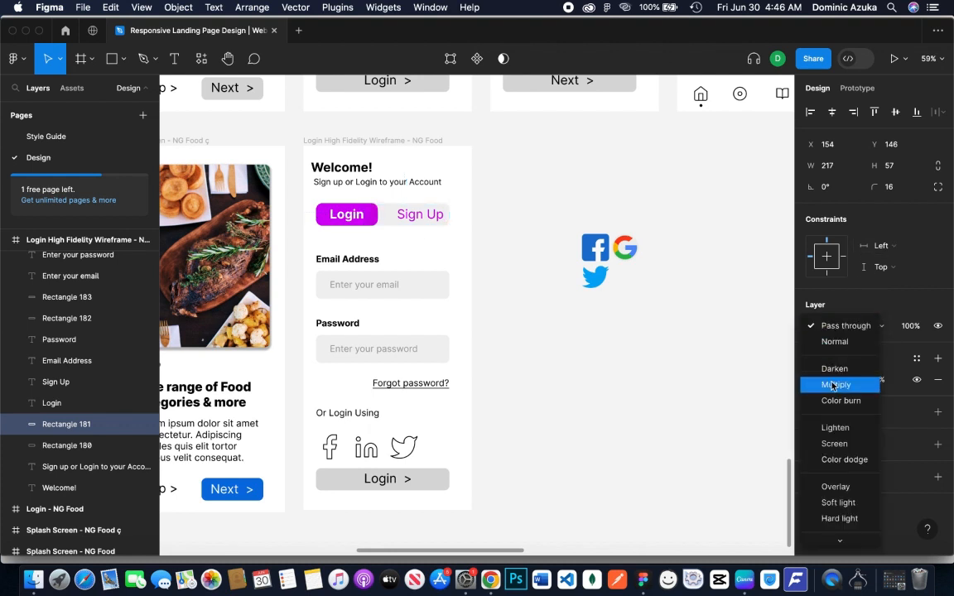
{"action": "left_click", "coordinate": [757, 383]}
{"action": "left_click", "coordinate": [613, 381]}
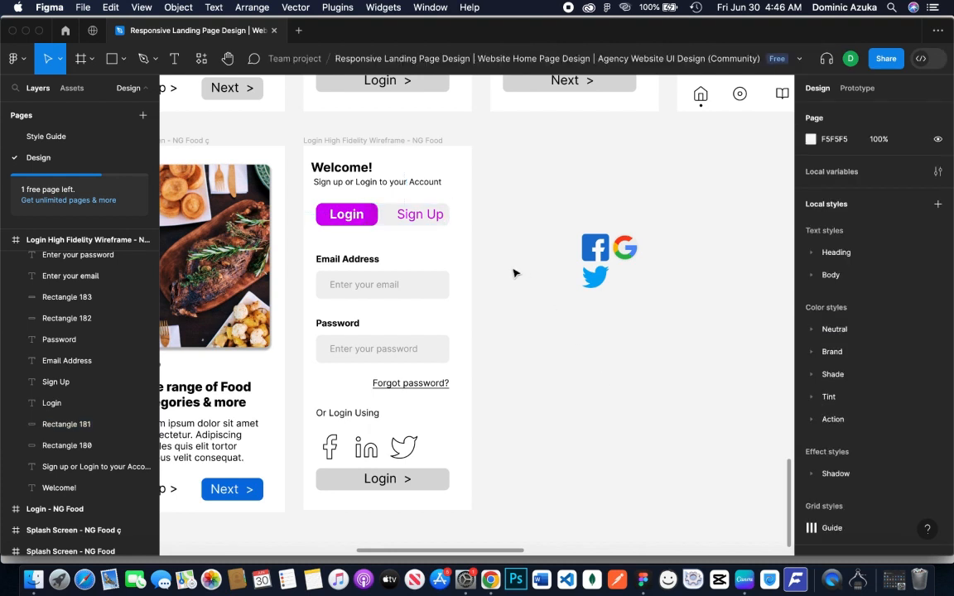
Move the Sign Up text closer to the Login tab, at X 225
{"action": "left_click", "coordinate": [436, 217]}
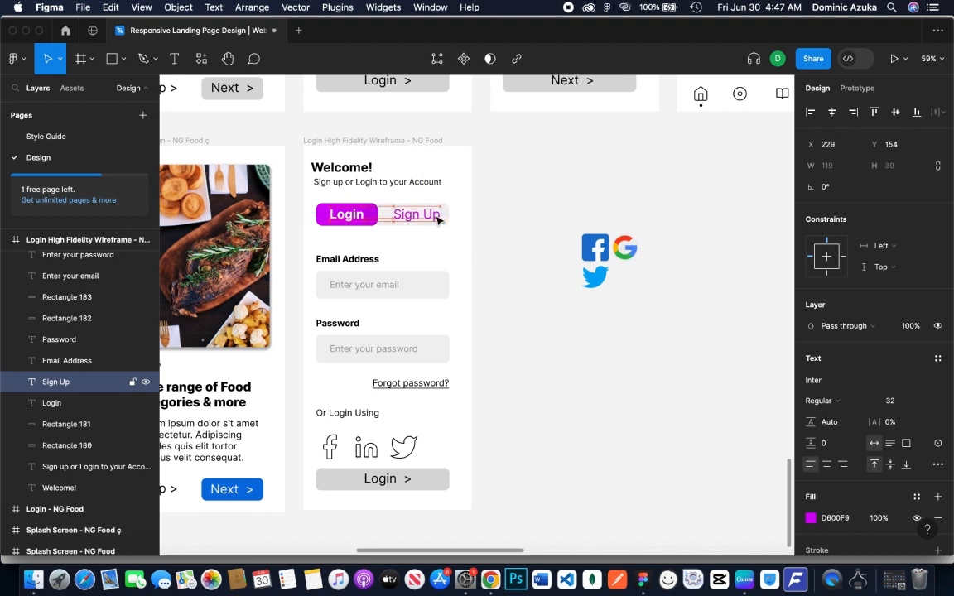
{"action": "left_click_drag", "start_coordinate": [438, 219], "coordinate": [435, 218]}
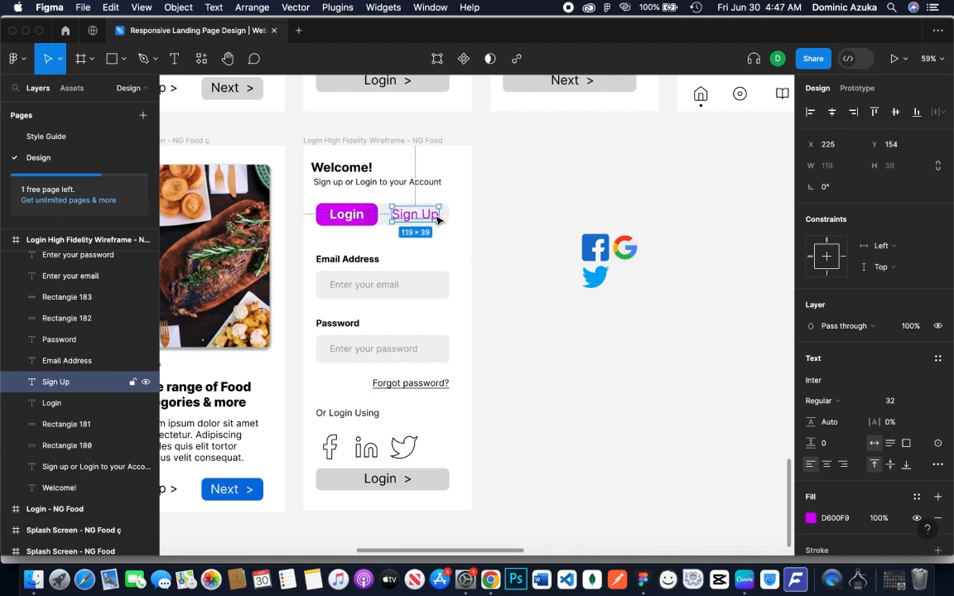
{"action": "left_click", "coordinate": [496, 211]}
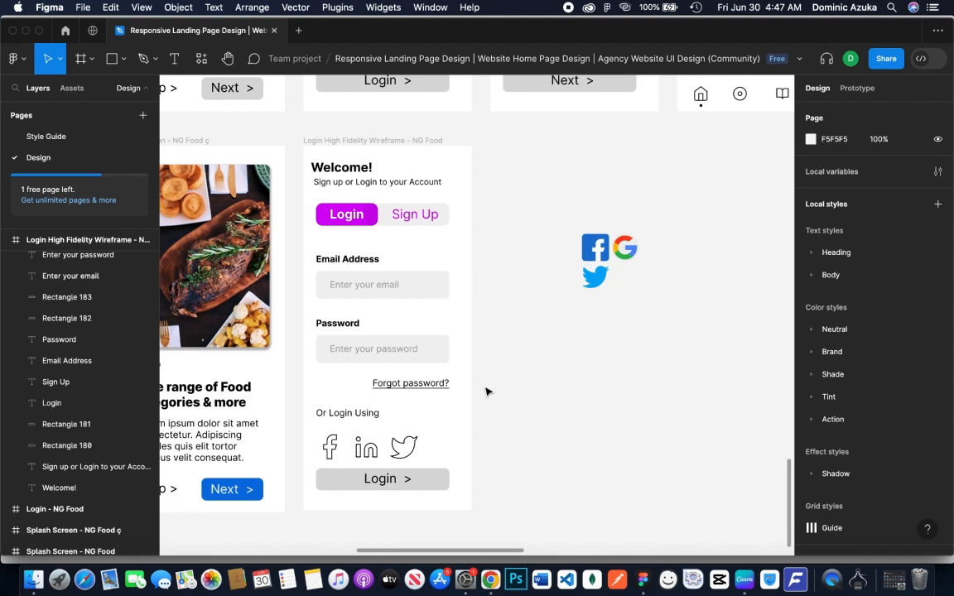
Delete the outlined Facebook, LinkedIn and Twitter icons beneath "Or Login Using"
{"action": "left_click", "coordinate": [366, 448]}
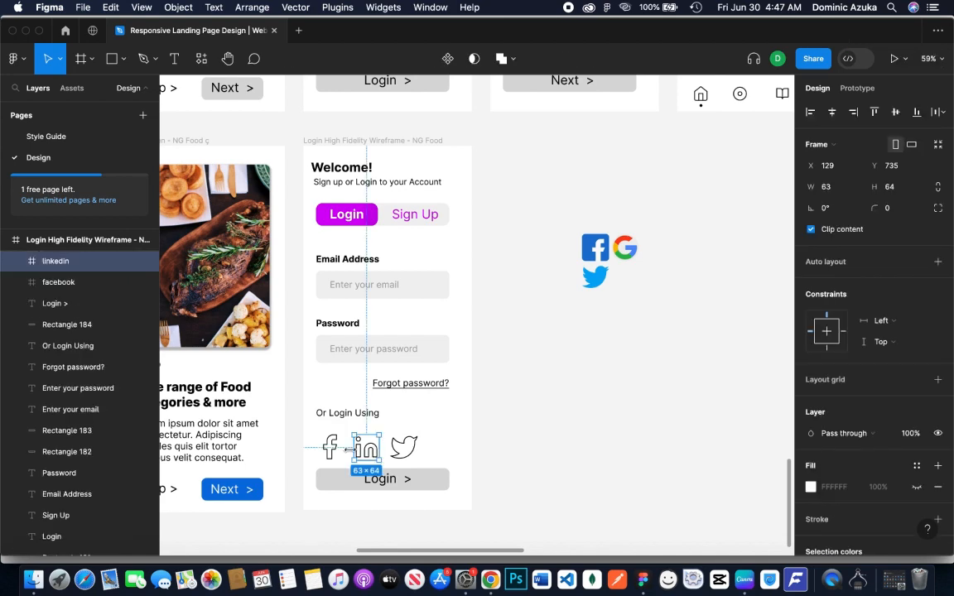
{"action": "left_click", "coordinate": [329, 447], "text": "shift"}
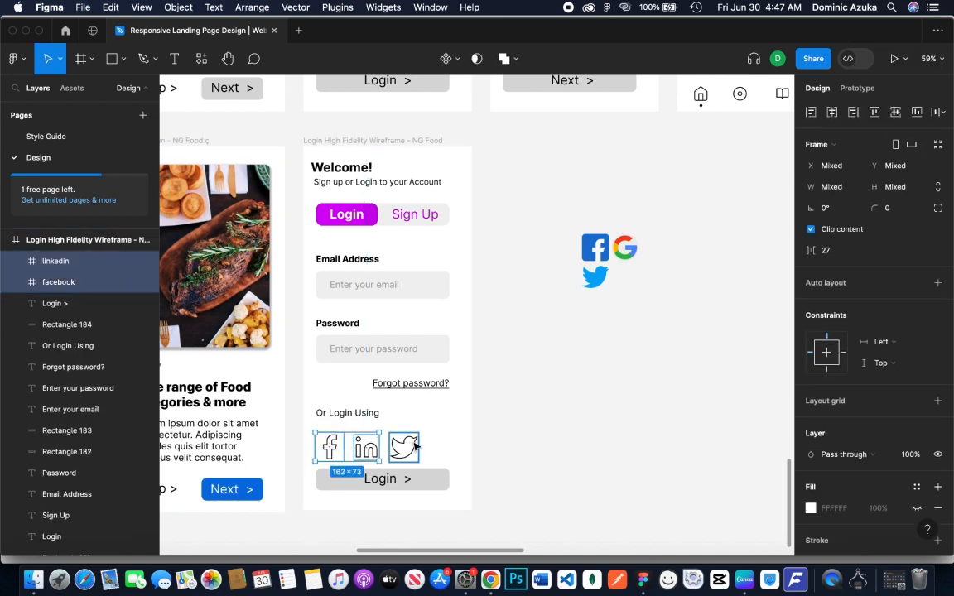
{"action": "left_click", "coordinate": [414, 447], "text": "shift"}
{"action": "key", "text": "Delete"}
Place the colored Facebook, Google and Twitter logos in a row beneath "Or Login Using" in the login frame
{"action": "left_click_drag", "start_coordinate": [594, 247], "coordinate": [325, 440]}
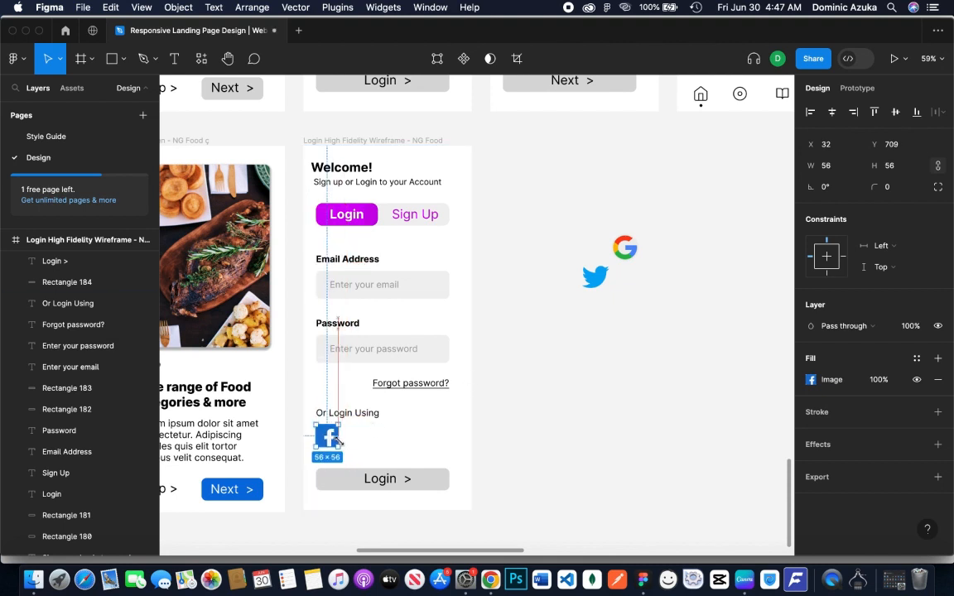
{"action": "left_click", "coordinate": [625, 248]}
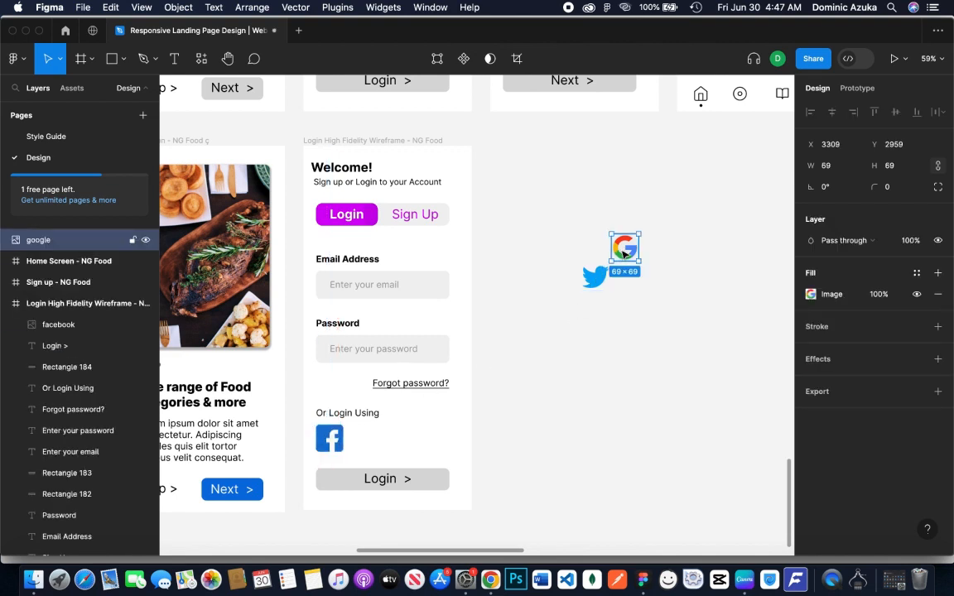
{"action": "left_click_drag", "start_coordinate": [624, 248], "coordinate": [369, 438]}
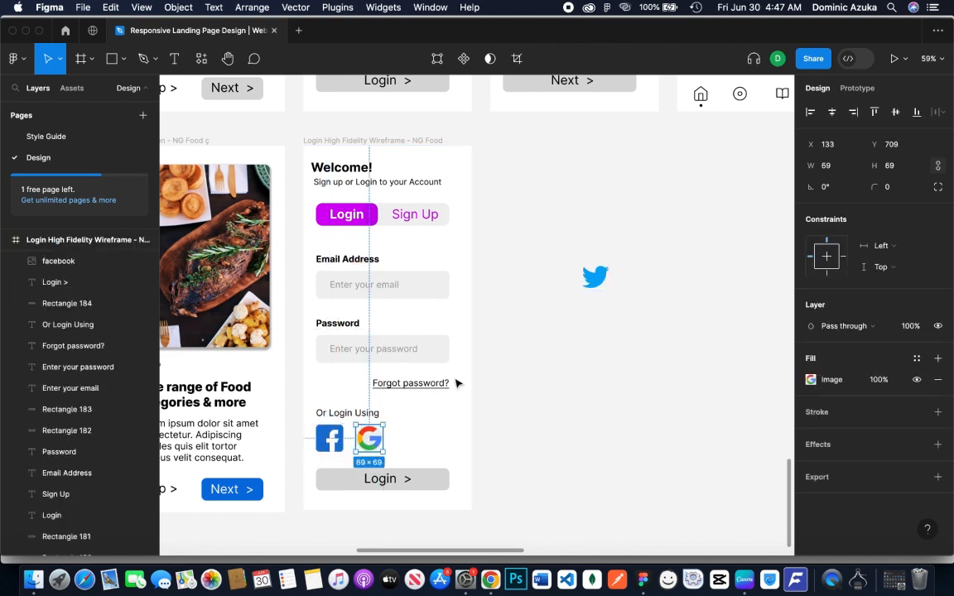
{"action": "left_click_drag", "start_coordinate": [588, 287], "coordinate": [397, 447]}
Distribute the three social logos evenly across their row and scale them down together to about 55 high
{"action": "left_click", "coordinate": [369, 438], "text": "shift"}
{"action": "left_click", "coordinate": [330, 439], "text": "shift"}
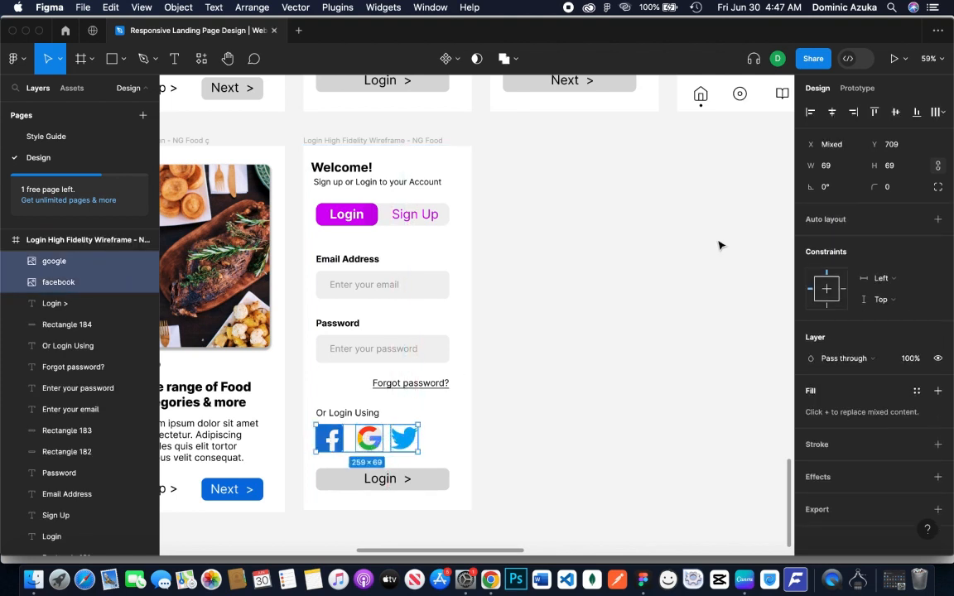
{"action": "left_click", "coordinate": [934, 113]}
{"action": "left_click", "coordinate": [803, 138]}
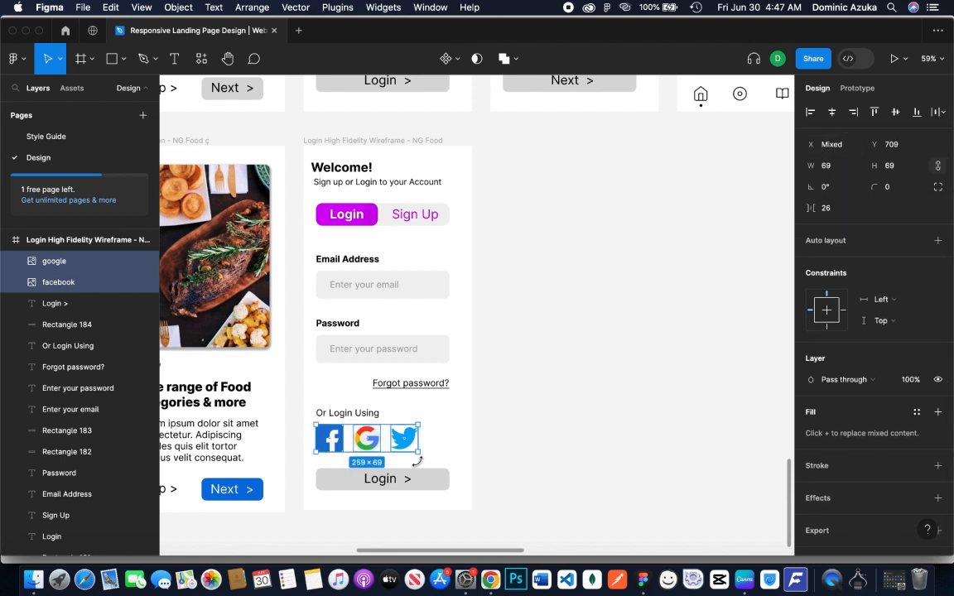
{"action": "left_click_drag", "start_coordinate": [417, 460], "coordinate": [368, 447]}
Spread the social logos apart by shifting Google and Twitter away from Facebook, with Twitter at X 249
{"action": "left_click", "coordinate": [362, 445]}
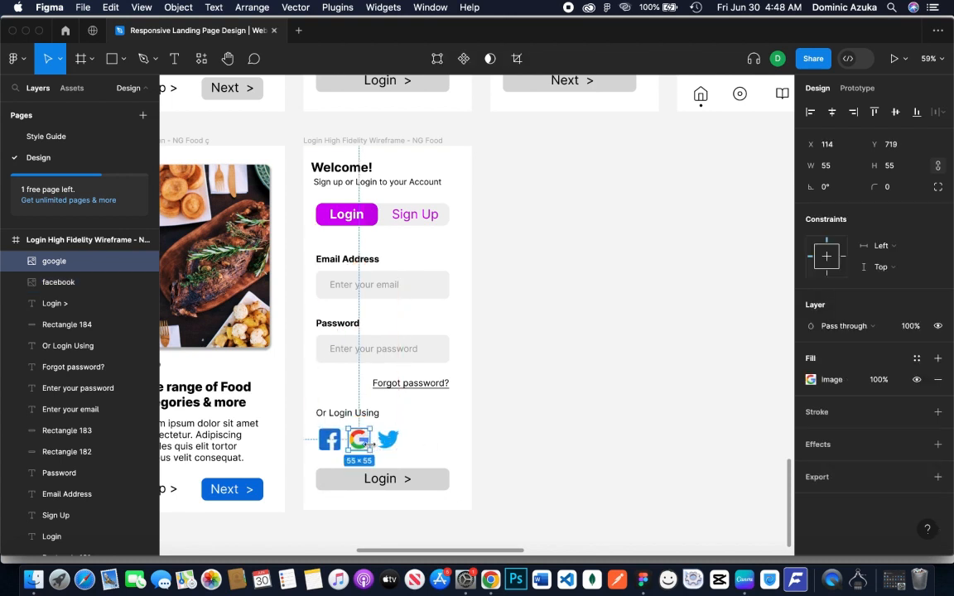
{"action": "left_click", "coordinate": [393, 445], "text": "shift"}
{"action": "key", "text": "shift+Right"}
{"action": "key", "text": "shift+Right"}
{"action": "key", "text": "shift+Right"}
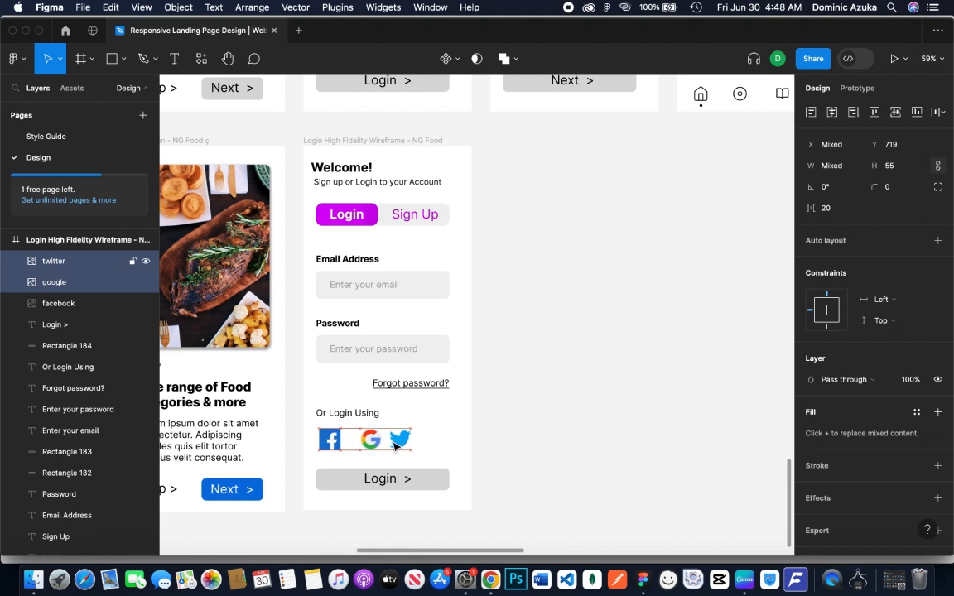
{"action": "left_click", "coordinate": [399, 445]}
{"action": "key", "text": "shift+Right"}
{"action": "key", "text": "shift+Right"}
{"action": "key", "text": "shift+Right"}
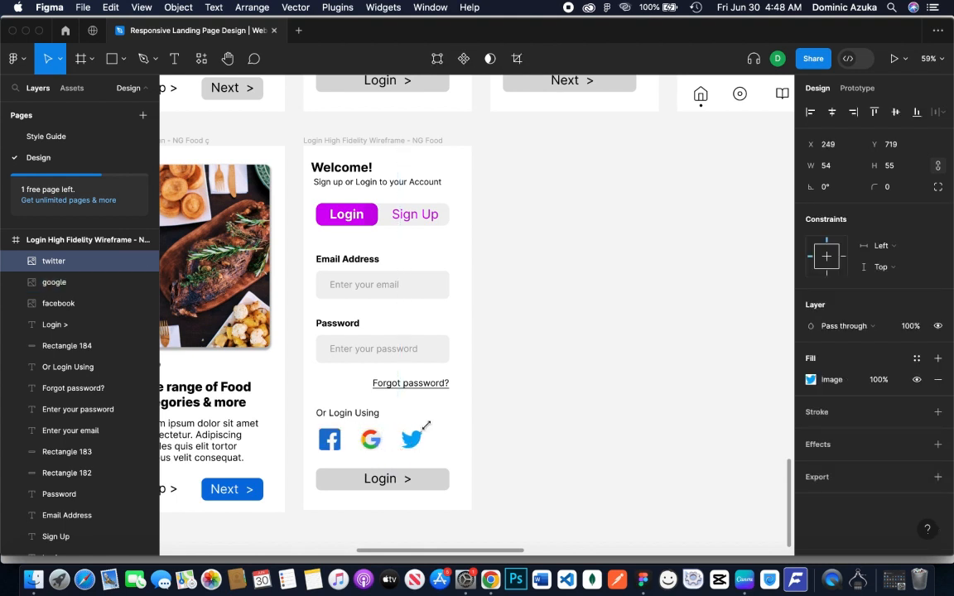
Try an unfilled 92 × 92 circle with a 1-wide black stroke around the Facebook logo, and delete it
{"action": "left_click", "coordinate": [457, 457]}
{"action": "key", "text": "z"}
{"action": "left_click", "coordinate": [421, 459]}
{"action": "key", "text": "space"}
{"action": "left_click_drag", "start_coordinate": [399, 463], "coordinate": [451, 454]}
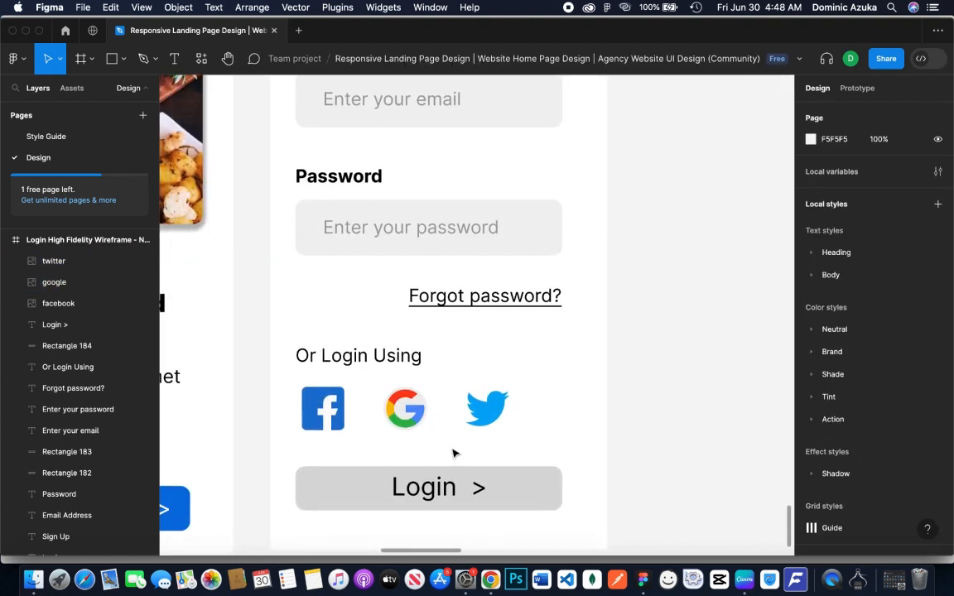
{"action": "key", "text": "o"}
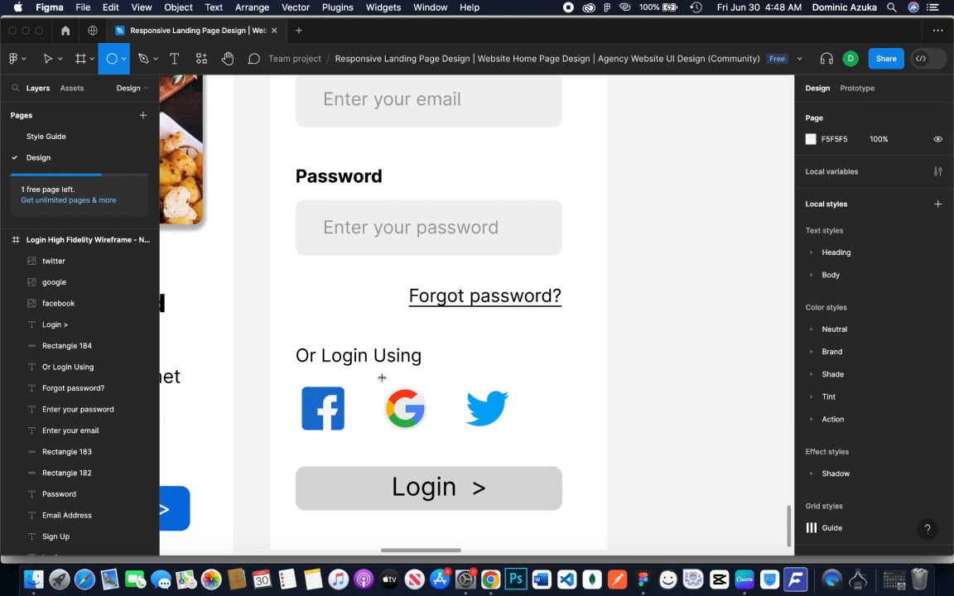
{"action": "mouse_move", "coordinate": [323, 409]}
{"action": "left_mouse_down"}
{"action": "mouse_move", "coordinate": [382, 468]}
{"action": "mouse_move", "coordinate": [338, 423]}
{"action": "left_mouse_up"}
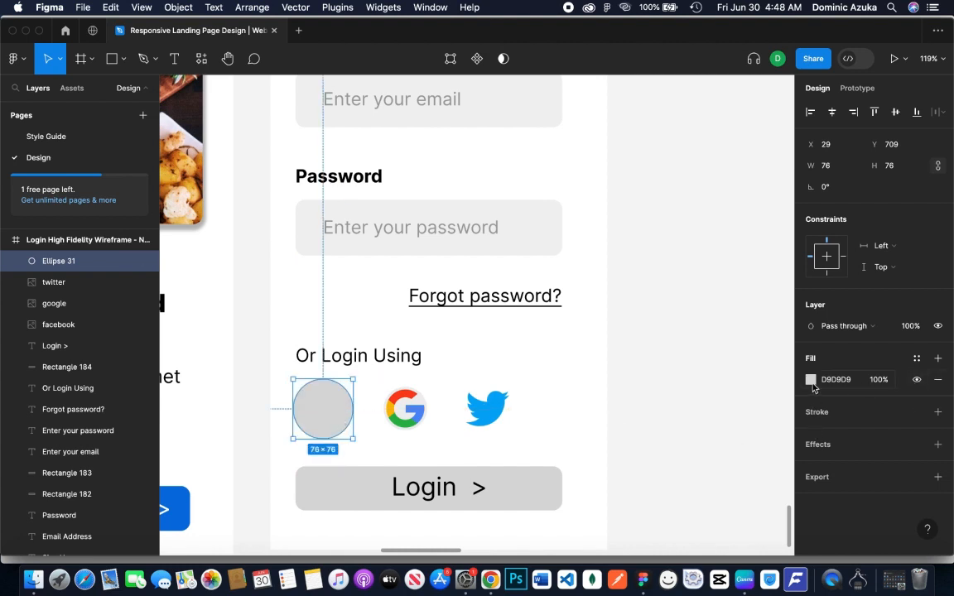
{"action": "left_click", "coordinate": [938, 379]}
{"action": "left_click", "coordinate": [855, 392]}
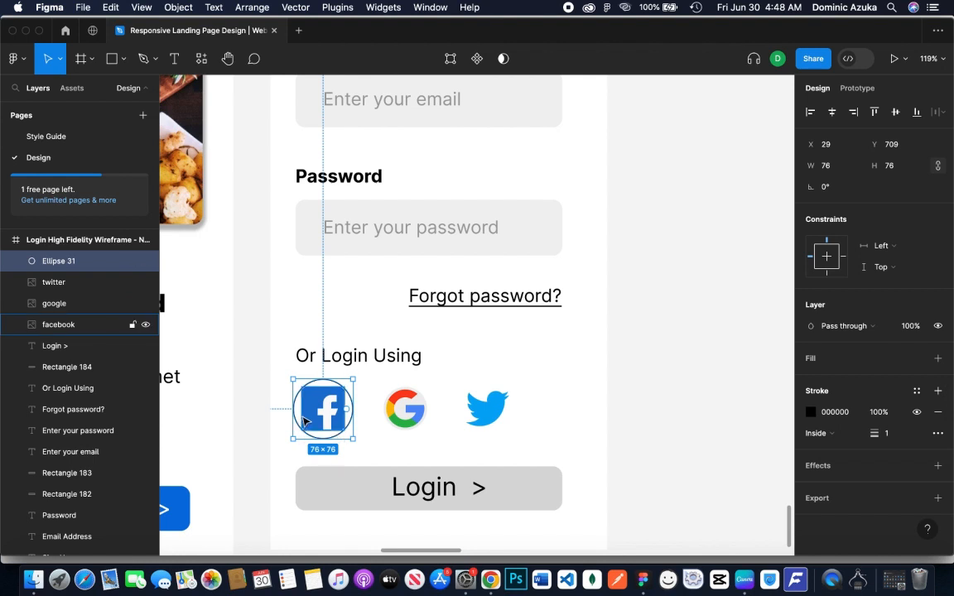
{"action": "left_click_drag", "start_coordinate": [351, 439], "coordinate": [359, 444]}
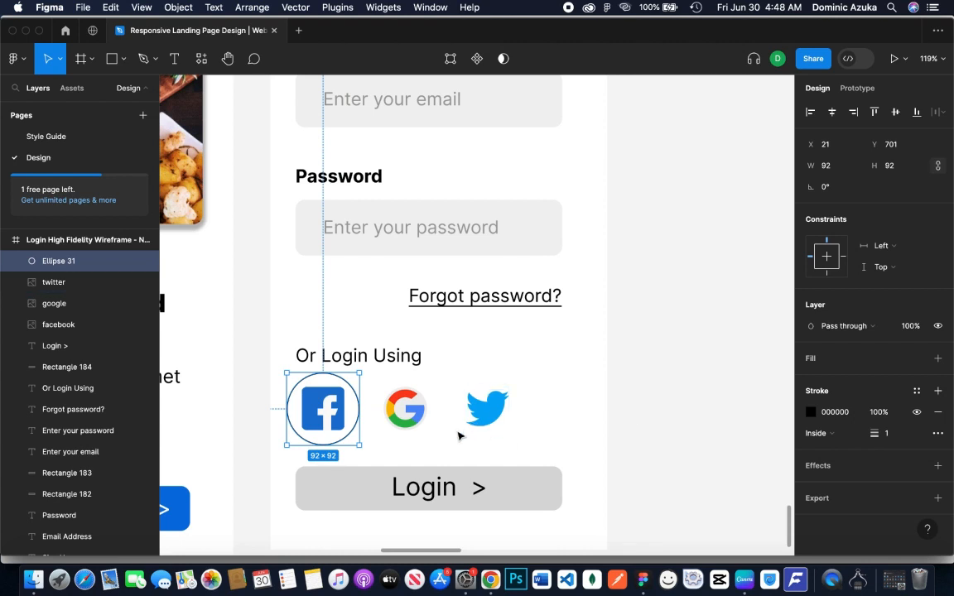
{"action": "scroll", "coordinate": [440, 439], "scroll_direction": "down", "scroll_amount": 2}
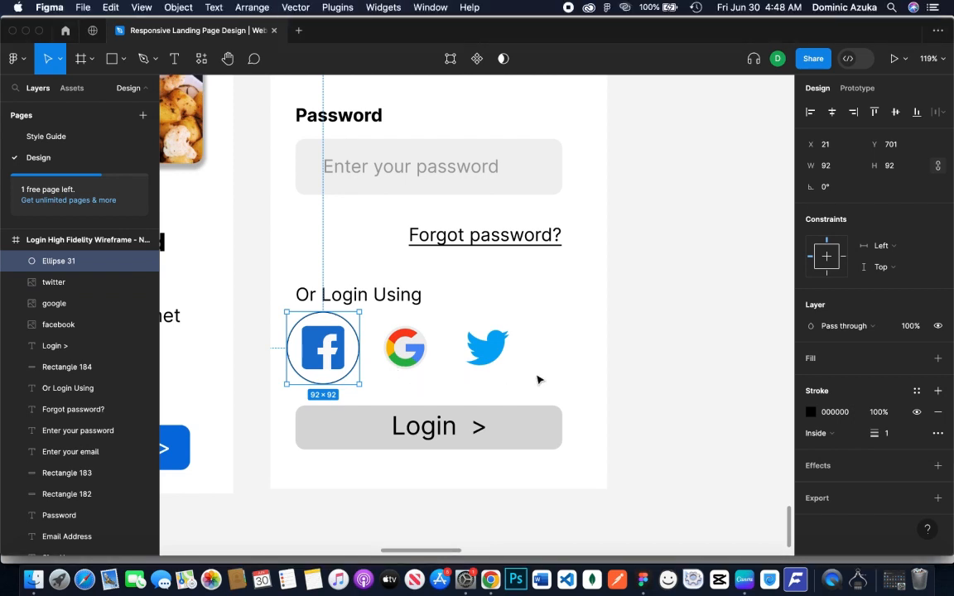
{"action": "key", "text": "Delete"}
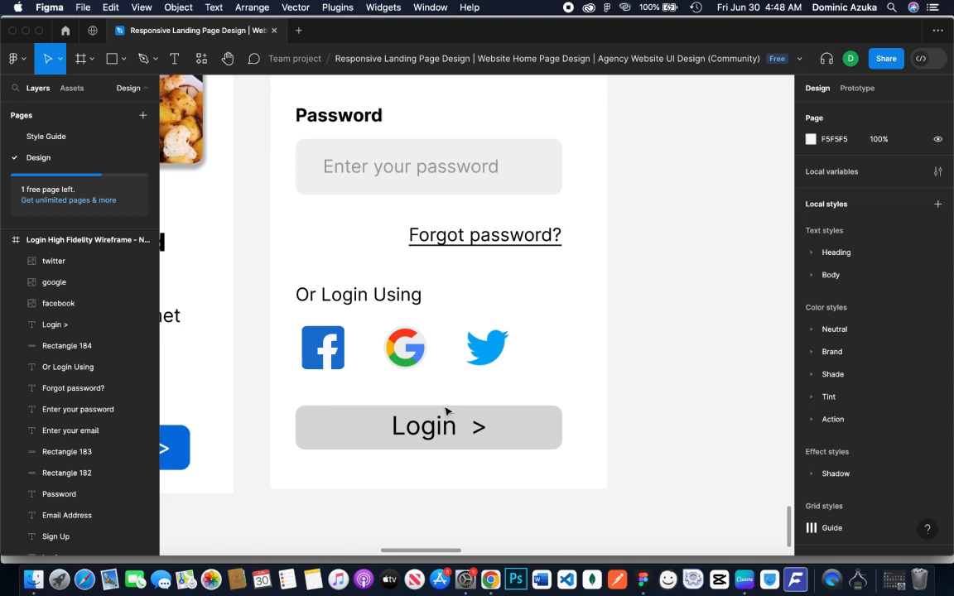
Fill the grey Login button beneath the social logos with light blue 3EC6FF
{"action": "left_click", "coordinate": [523, 434]}
{"action": "left_click", "coordinate": [811, 379]}
{"action": "type", "text": "3EC6FF"}
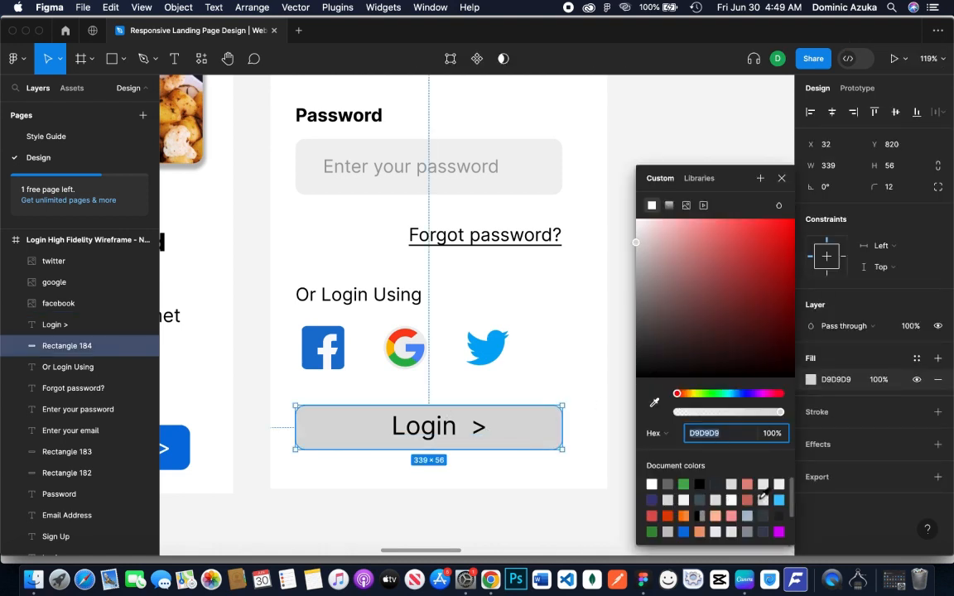
{"action": "key", "text": "Return"}
Change the "Login >" button text color to white FFFFFF
{"action": "left_click", "coordinate": [422, 431]}
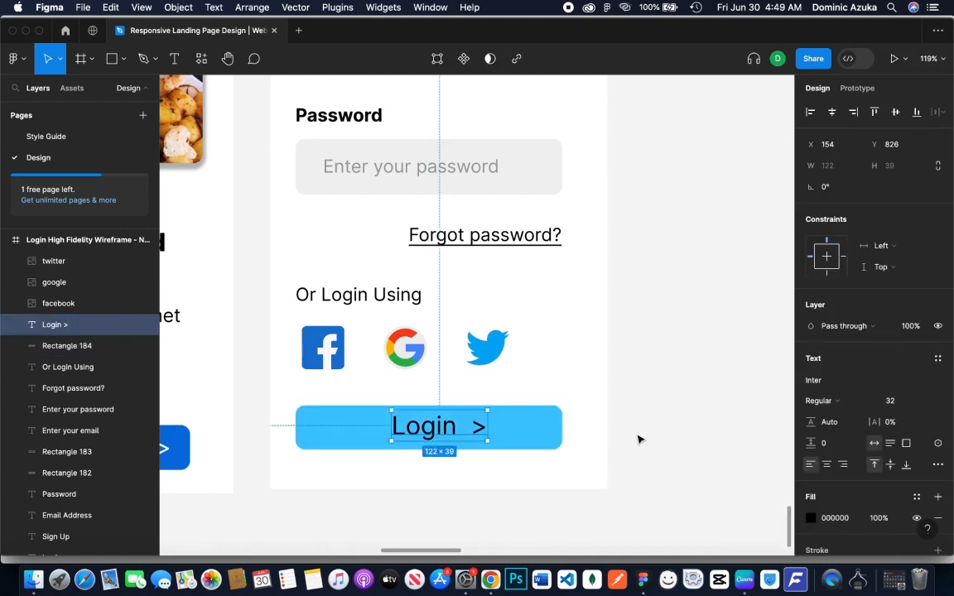
{"action": "left_click", "coordinate": [812, 519]}
{"action": "type", "text": "FFFFFF"}
{"action": "key", "text": "Return"}
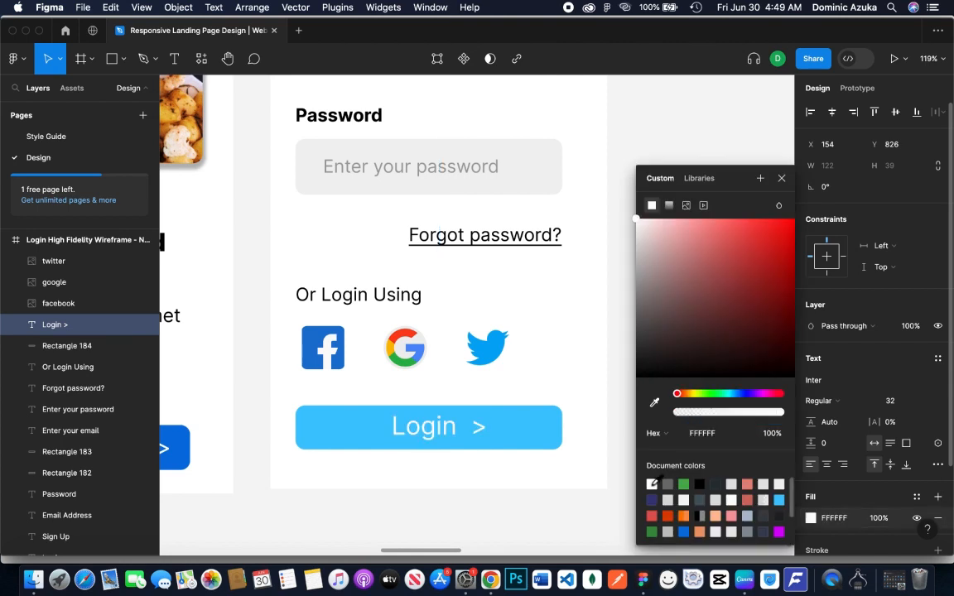
{"action": "left_click", "coordinate": [511, 500]}
Add a drop shadow effect to the blue Login button's rectangle
{"action": "left_click", "coordinate": [538, 432]}
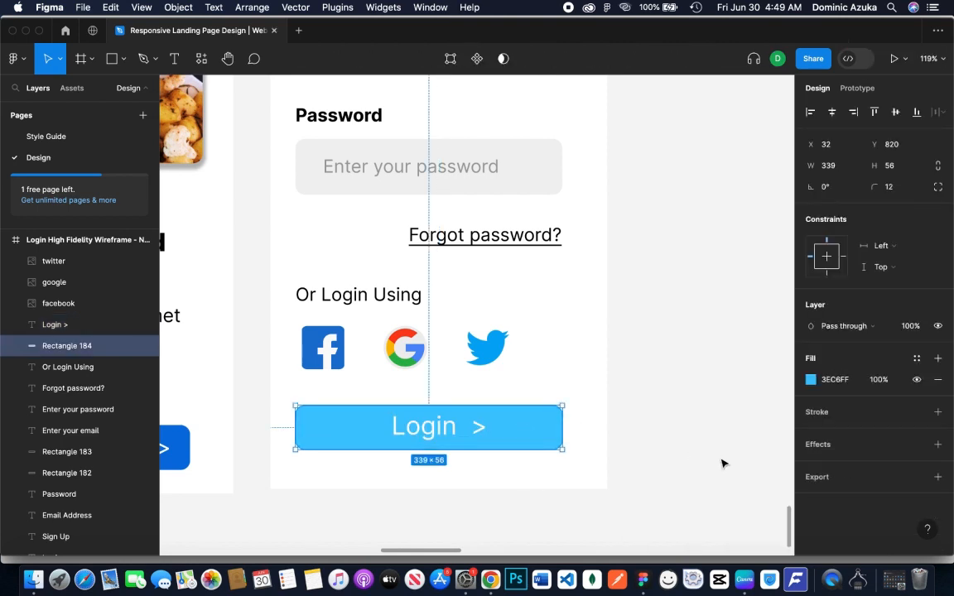
{"action": "left_click", "coordinate": [937, 443]}
{"action": "left_click", "coordinate": [589, 405]}
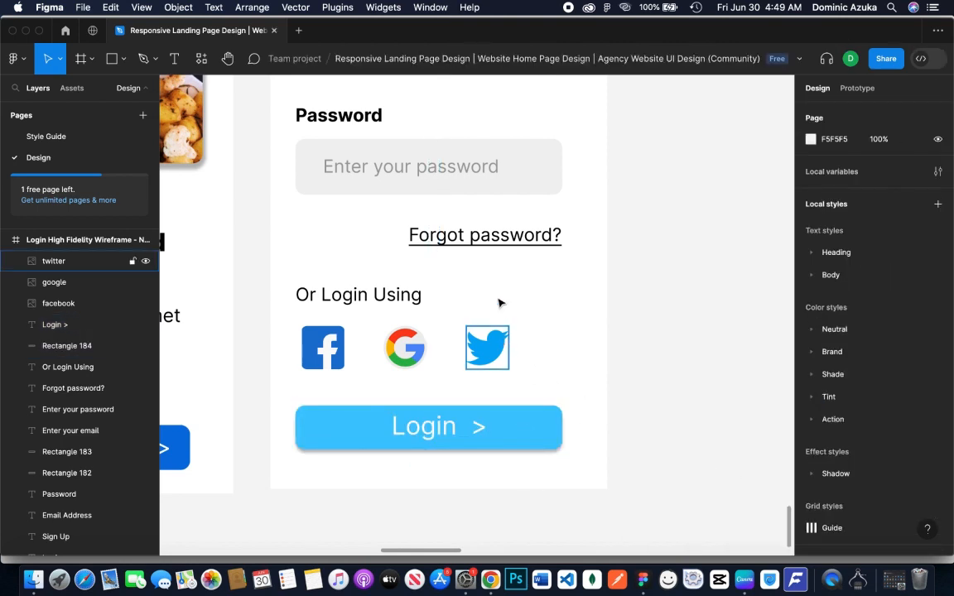
Add a drop shadow effect to the password and email field rectangles on the high-fidelity login screen
{"action": "left_click", "coordinate": [524, 185]}
{"action": "left_click", "coordinate": [802, 445]}
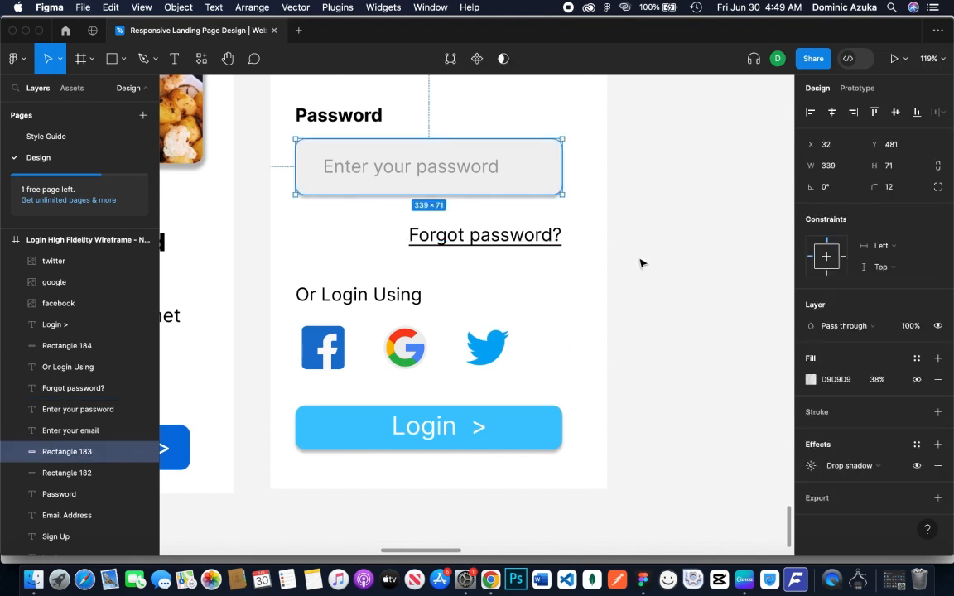
{"action": "scroll", "coordinate": [648, 348], "scroll_direction": "up", "scroll_amount": 5}
{"action": "left_click", "coordinate": [564, 275]}
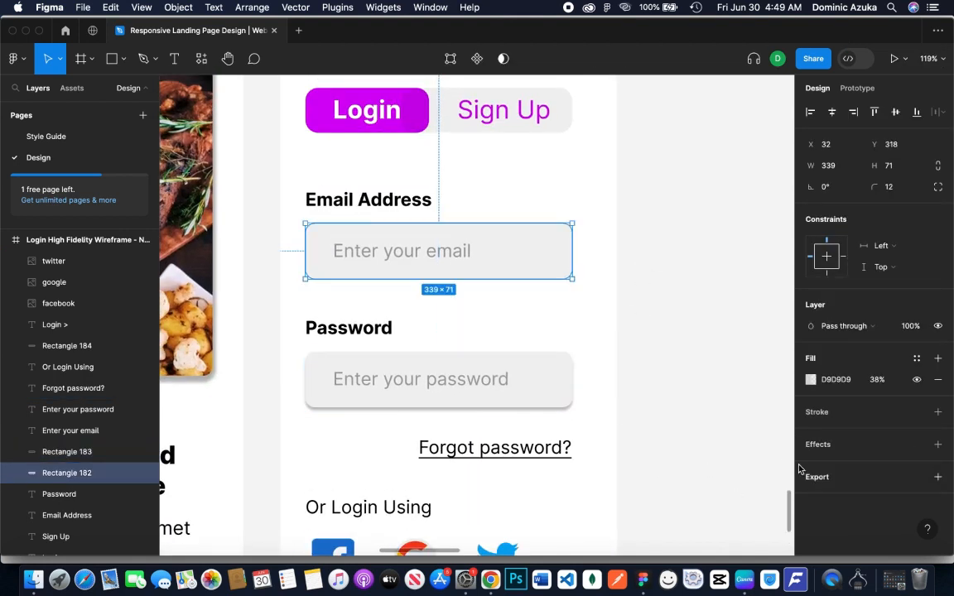
{"action": "left_click", "coordinate": [802, 444]}
Add a drop shadow effect to the grey Sign Up rectangle and the magenta Login rectangle above the email field
{"action": "left_click", "coordinate": [569, 122]}
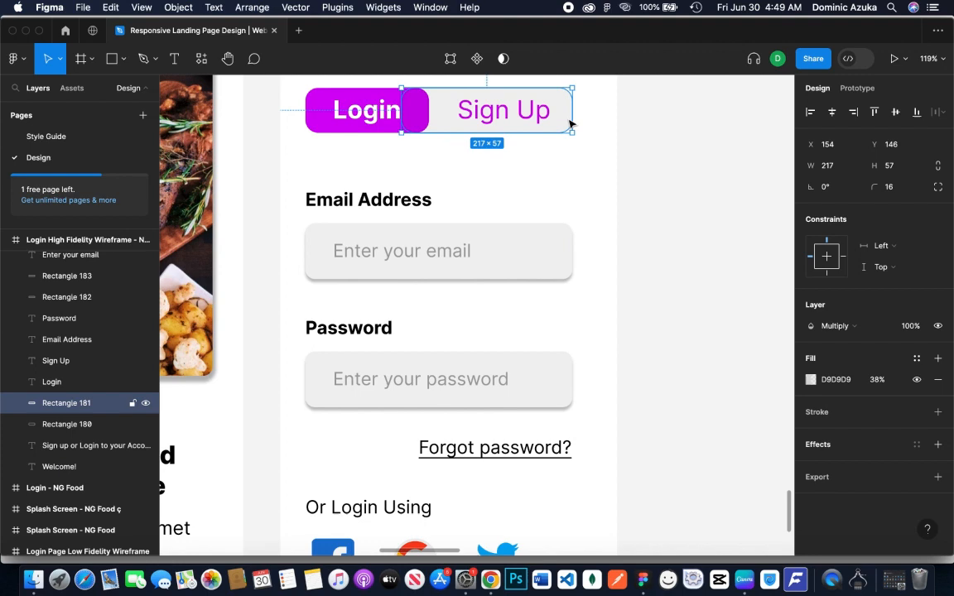
{"action": "left_click", "coordinate": [796, 455]}
{"action": "left_click", "coordinate": [469, 191]}
{"action": "left_click", "coordinate": [331, 120]}
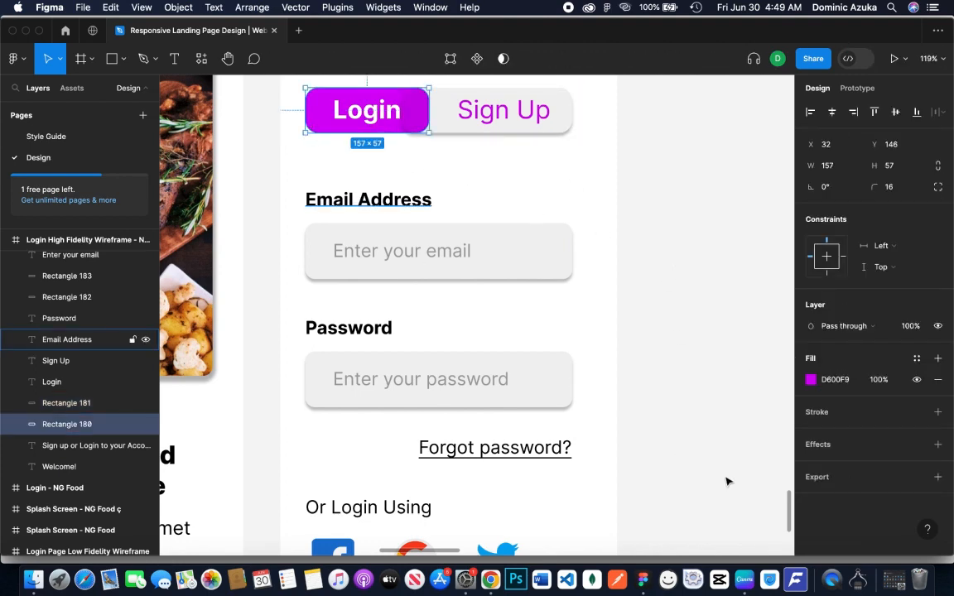
{"action": "left_click", "coordinate": [801, 443]}
{"action": "left_click", "coordinate": [708, 340]}
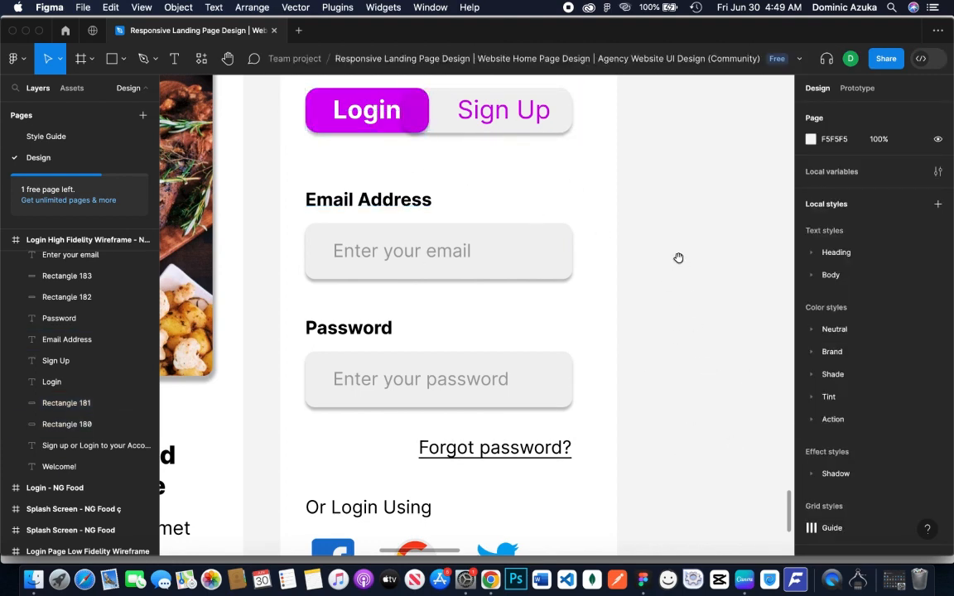
Duplicate the Sign up Low Fidelity frame directly below the original, beside the high-fidelity login screen
{"action": "scroll", "coordinate": [678, 257], "scroll_direction": "up", "scroll_amount": 4}
{"action": "scroll", "coordinate": [686, 417], "scroll_direction": "down", "scroll_amount": 5}
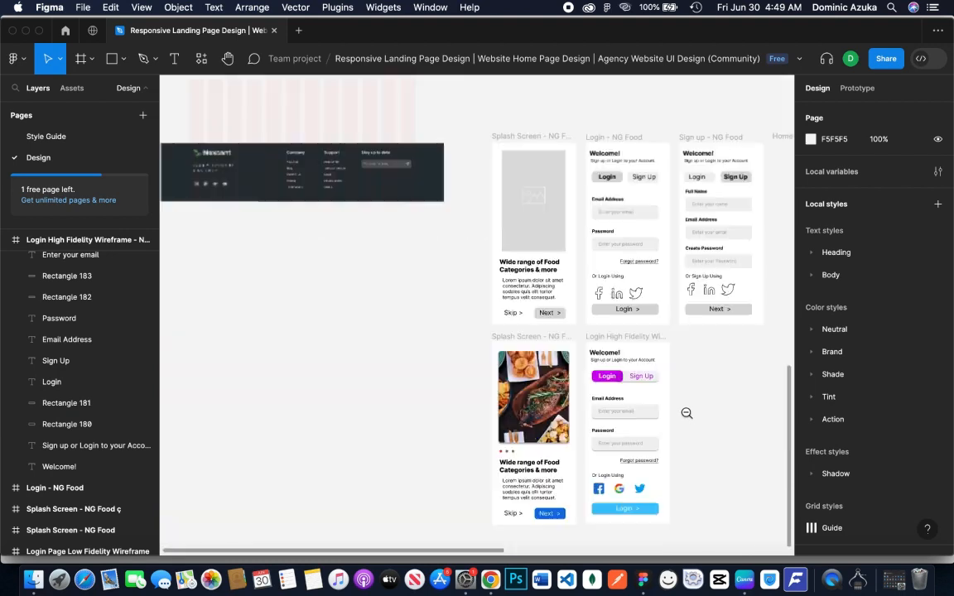
{"action": "left_click_drag", "start_coordinate": [696, 415], "coordinate": [619, 375]}
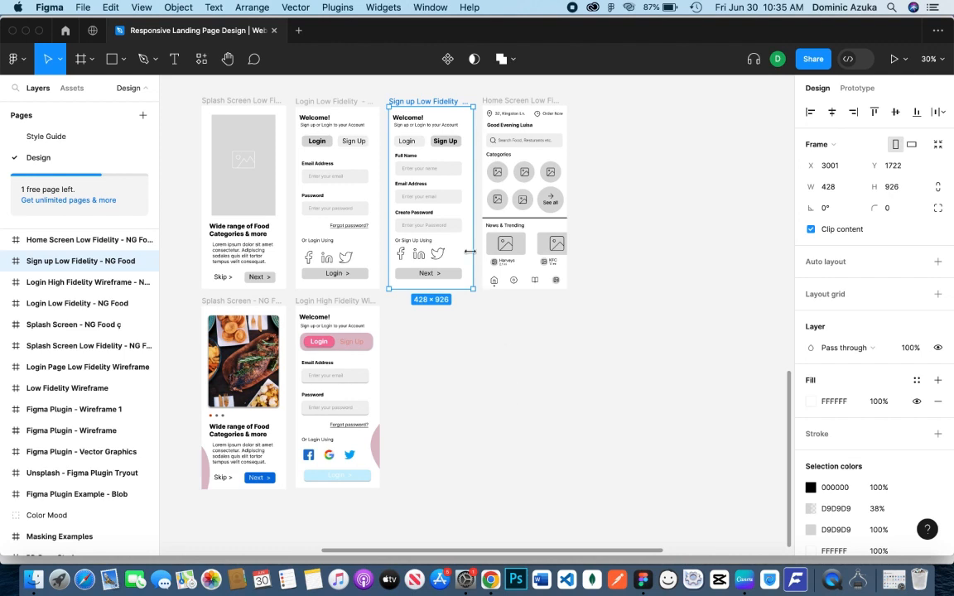
{"action": "left_click_drag", "start_coordinate": [465, 248], "coordinate": [469, 445]}
Rename the duplicated sign-up frame as "Sign up High Fidelity - NG Food"
{"action": "double_click", "coordinate": [431, 302]}
{"action": "left_click", "coordinate": [431, 302]}
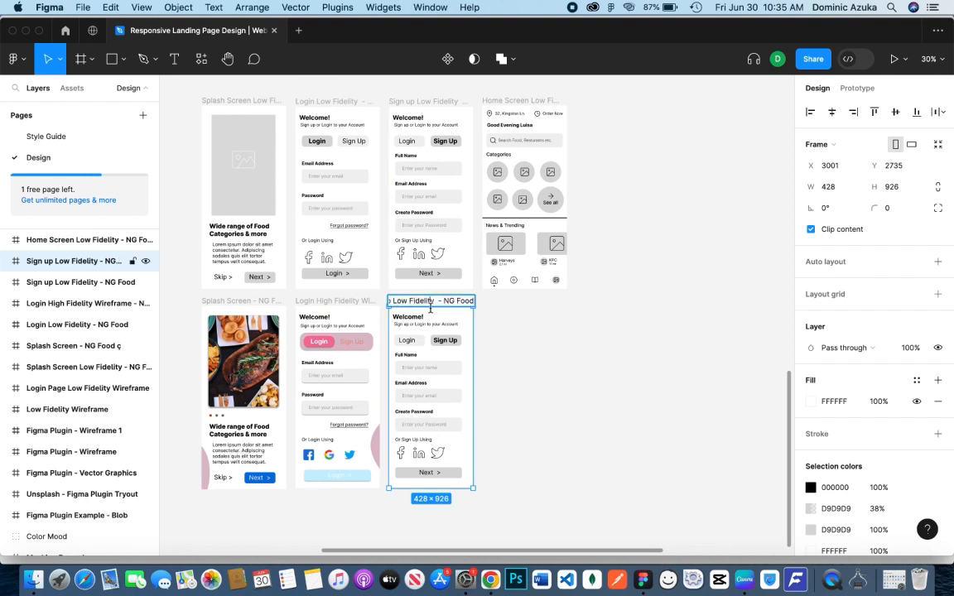
{"action": "left_click", "coordinate": [409, 301]}
{"action": "left_click", "coordinate": [398, 301]}
{"action": "type", "text": "High"}
{"action": "key", "text": "Return"}
{"action": "left_click", "coordinate": [566, 349]}
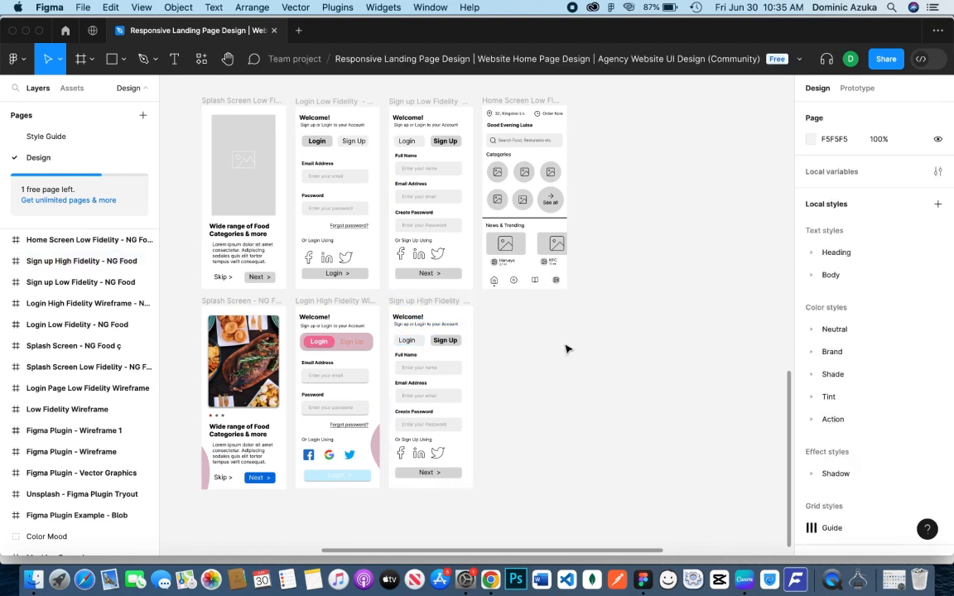
Delete the outlined Twitter, LinkedIn and Facebook icons from the high-fidelity sign-up frame
{"action": "left_click", "coordinate": [447, 377]}
{"action": "scroll", "coordinate": [464, 373], "scroll_direction": "down", "scroll_amount": 3}
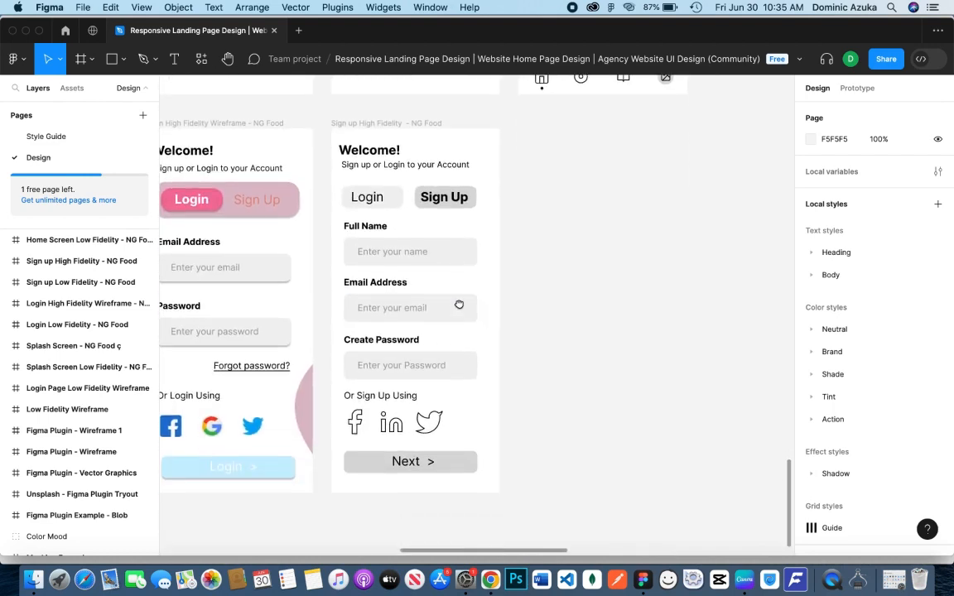
{"action": "left_click", "coordinate": [428, 426]}
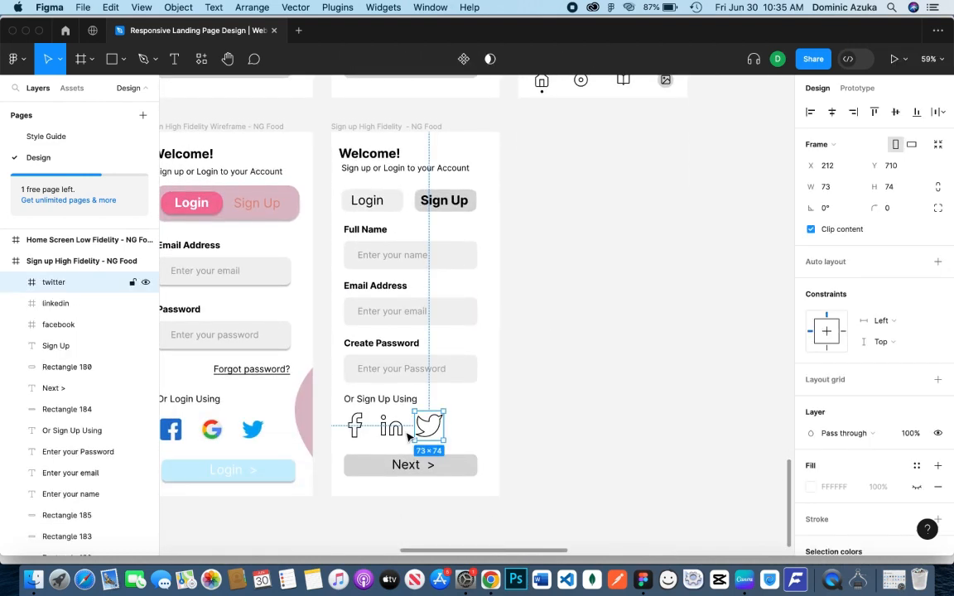
{"action": "left_click", "coordinate": [391, 426], "text": "shift"}
{"action": "left_click", "coordinate": [356, 426], "text": "shift"}
{"action": "key", "text": "Delete"}
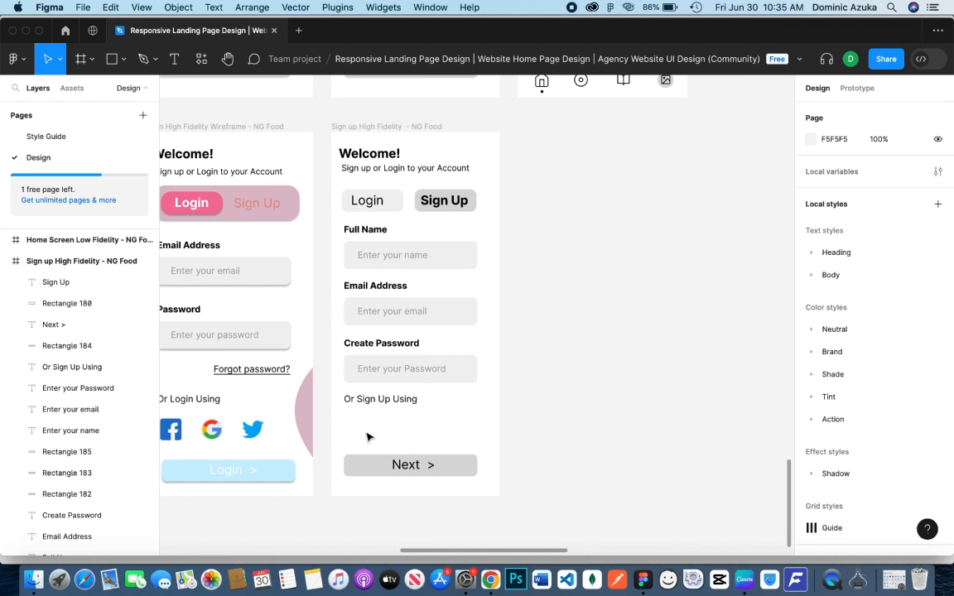
Group the Facebook, Google and Twitter logos on the high-fidelity login screen and name the group Socials
{"action": "left_click", "coordinate": [252, 429]}
{"action": "left_click", "coordinate": [212, 429], "text": "shift"}
{"action": "left_click", "coordinate": [175, 432], "text": "shift"}
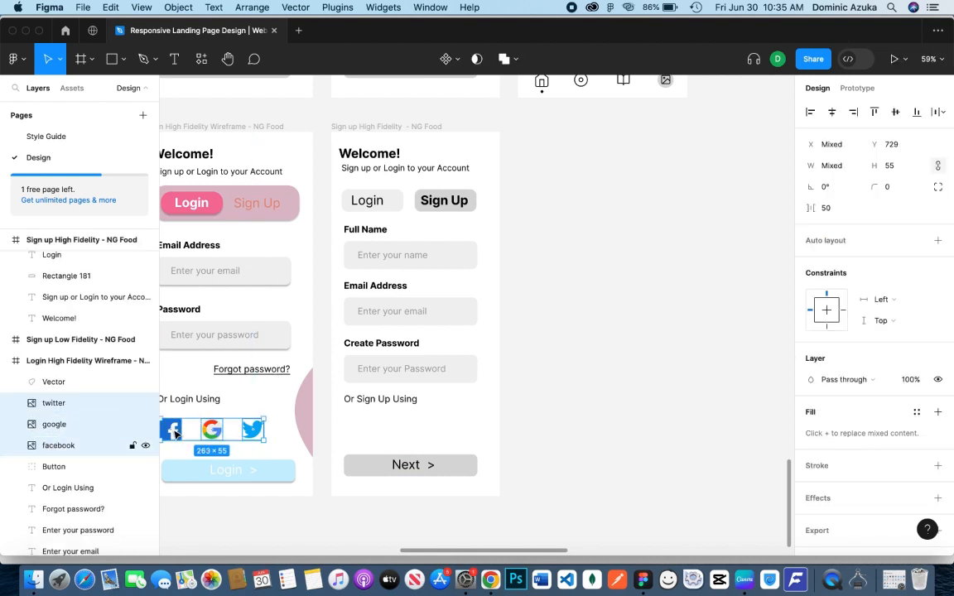
{"action": "key", "text": "super+g"}
{"action": "double_click", "coordinate": [59, 403]}
{"action": "type", "text": "Socials"}
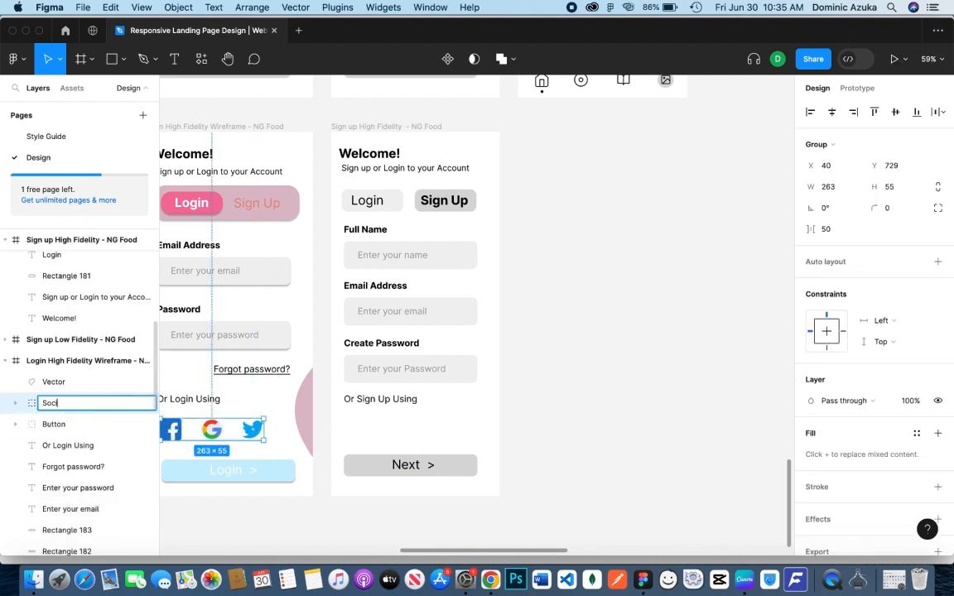
{"action": "key", "text": "Return"}
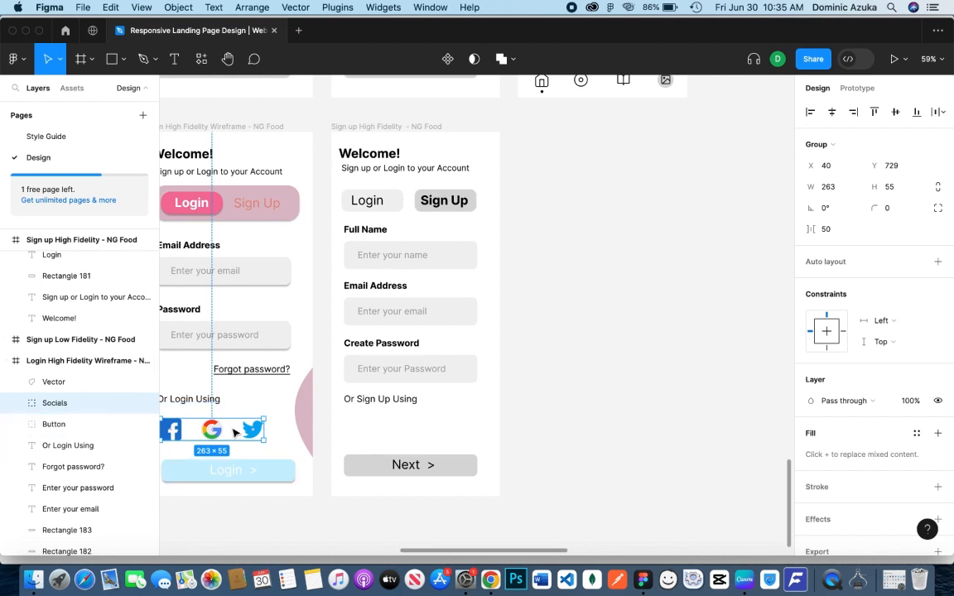
Copy the Socials group beneath "Or Sign Up Using" on the high-fidelity sign-up screen and nudge it up slightly
{"action": "left_click_drag", "start_coordinate": [255, 429], "coordinate": [420, 431]}
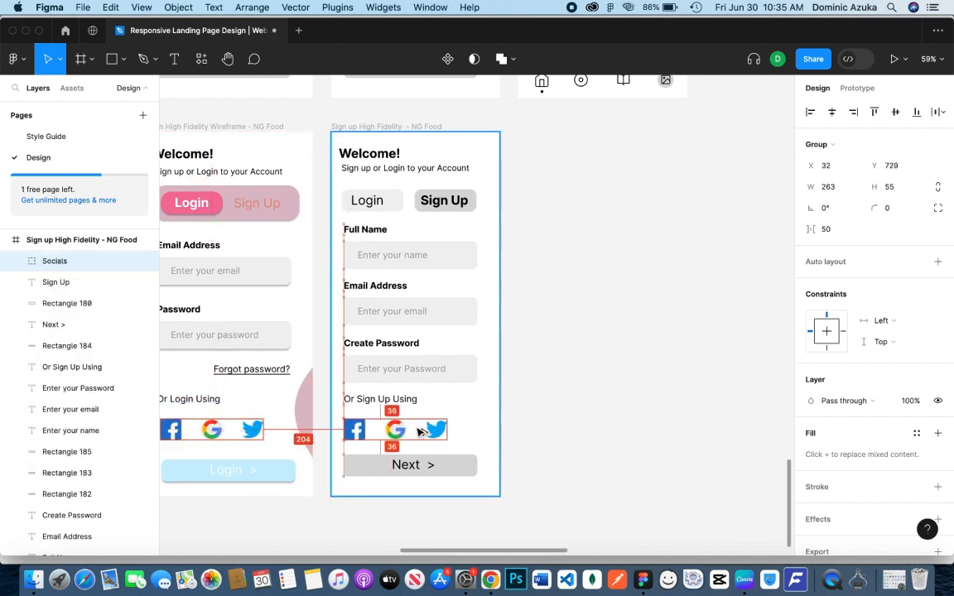
{"action": "left_click", "coordinate": [590, 404]}
{"action": "left_click", "coordinate": [440, 430]}
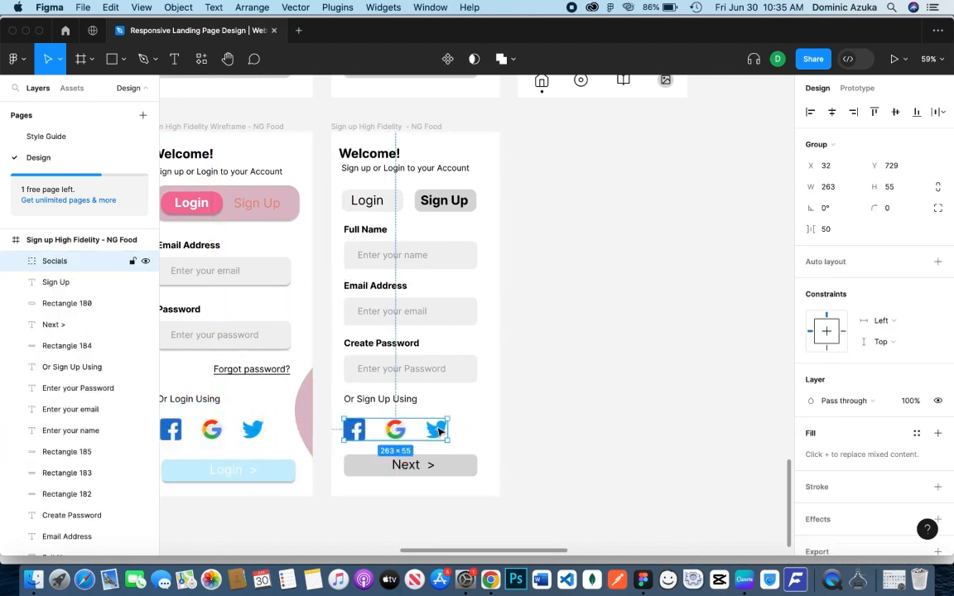
{"action": "key", "text": "shift+Up"}
Copy the login screen's pink blob to the right edge of the sign-up frame and nudge it to X 383, Y 441
{"action": "left_click", "coordinate": [309, 418]}
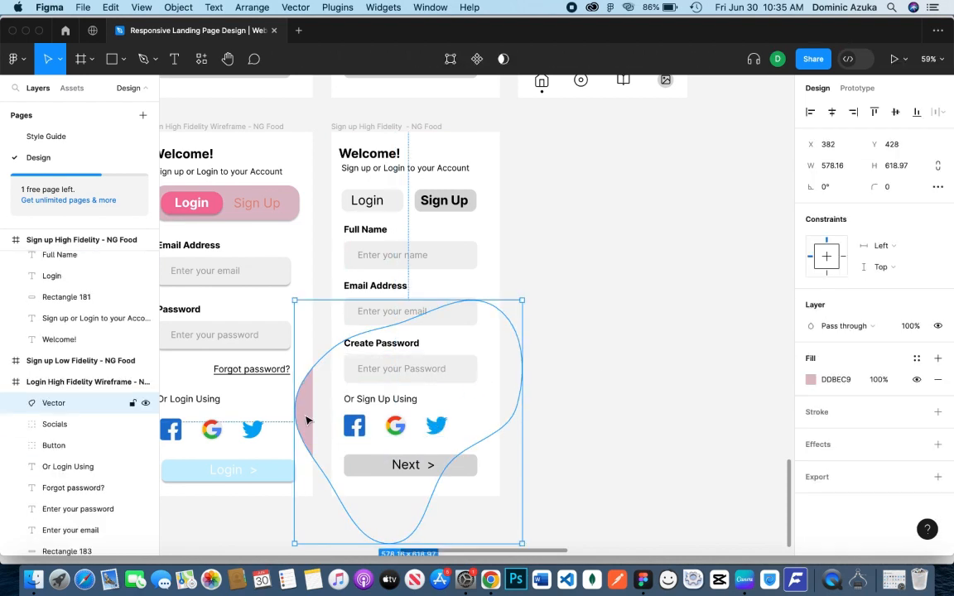
{"action": "left_click_drag", "start_coordinate": [313, 420], "coordinate": [469, 431]}
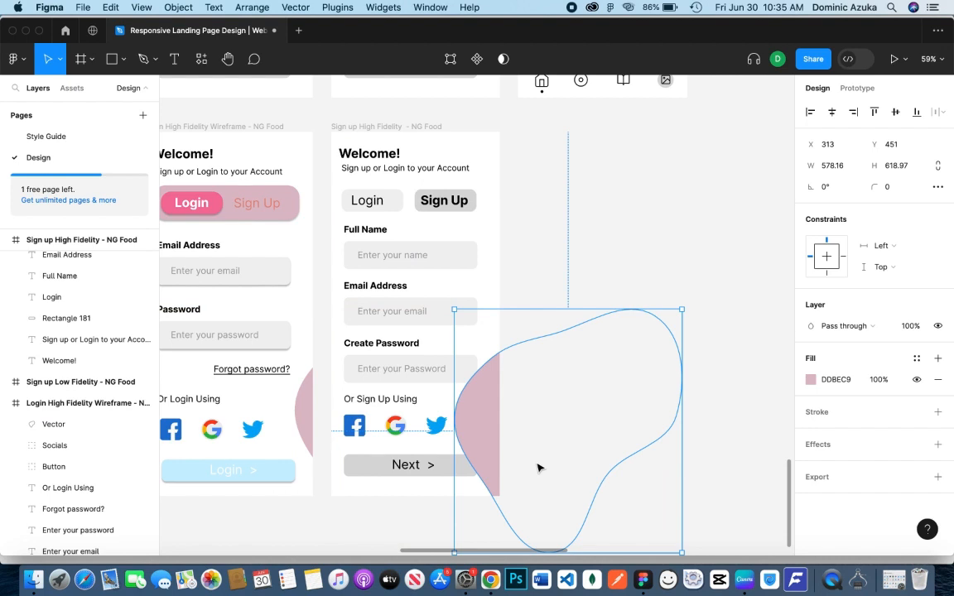
{"action": "key", "text": "shift+Right"}
{"action": "key", "text": "shift+Right"}
{"action": "key", "text": "shift+Right"}
{"action": "key", "text": "shift+Right"}
{"action": "key", "text": "shift+Right"}
{"action": "key", "text": "shift+Right"}
{"action": "key", "text": "shift+Right"}
{"action": "key", "text": "shift+Down"}
{"action": "key", "text": "shift+Down"}
{"action": "key", "text": "shift+Up"}
{"action": "key", "text": "shift+Up"}
{"action": "key", "text": "shift+Up"}
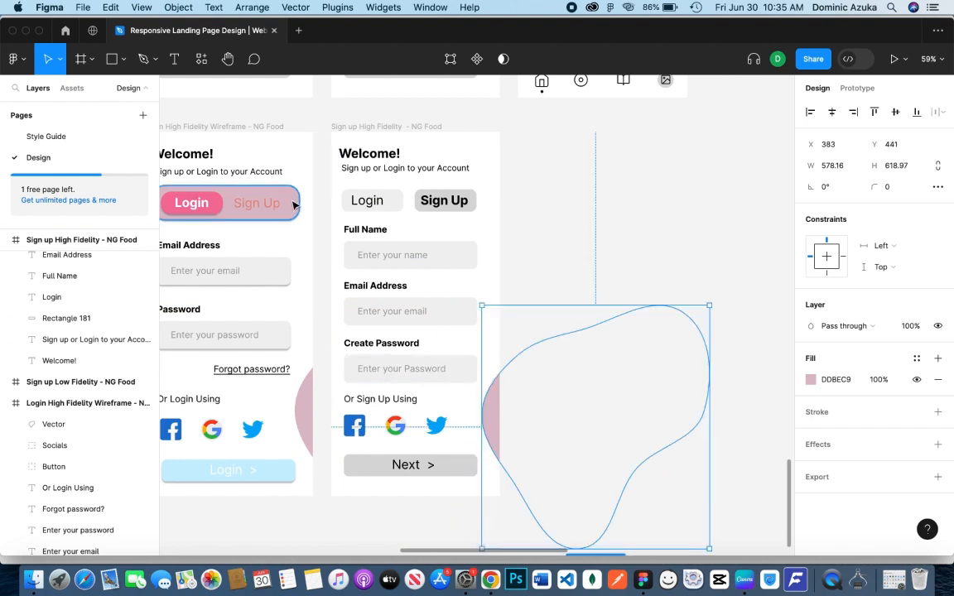
Delete the grey Login and Sign Up buttons with their labels from the high-fidelity sign-up screen
{"action": "left_click", "coordinate": [263, 189]}
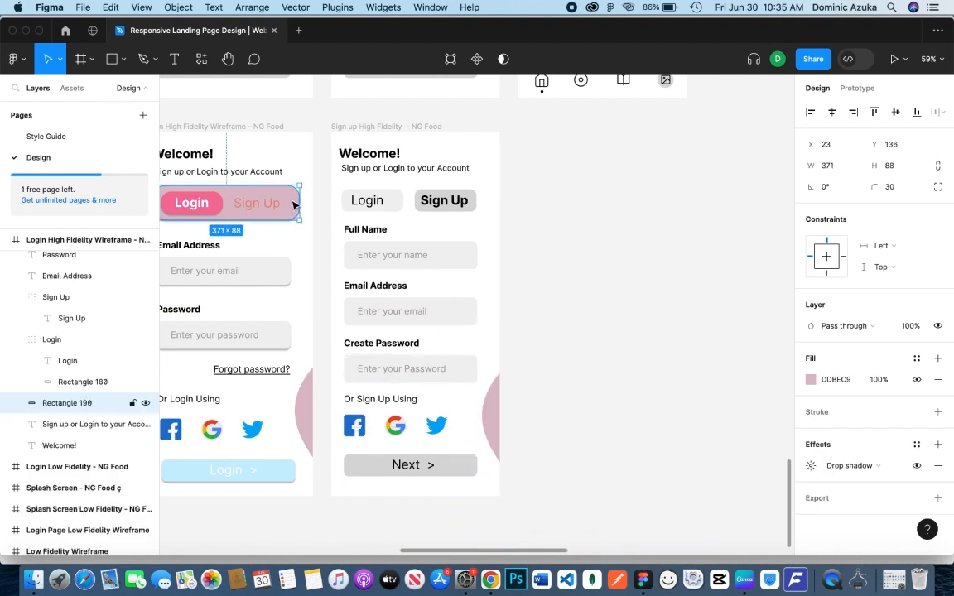
{"action": "left_click", "coordinate": [392, 211]}
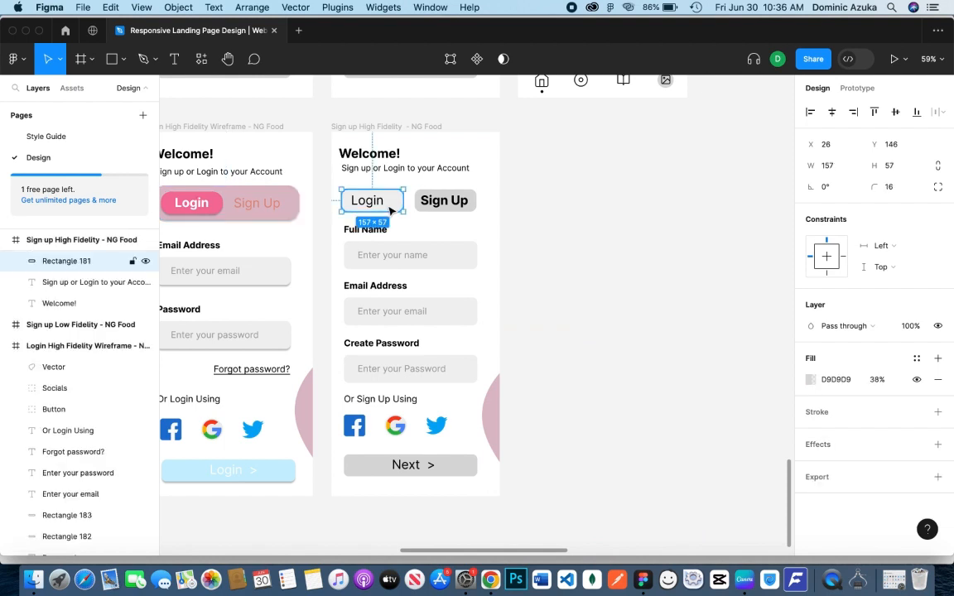
{"action": "left_click", "coordinate": [472, 202], "text": "shift"}
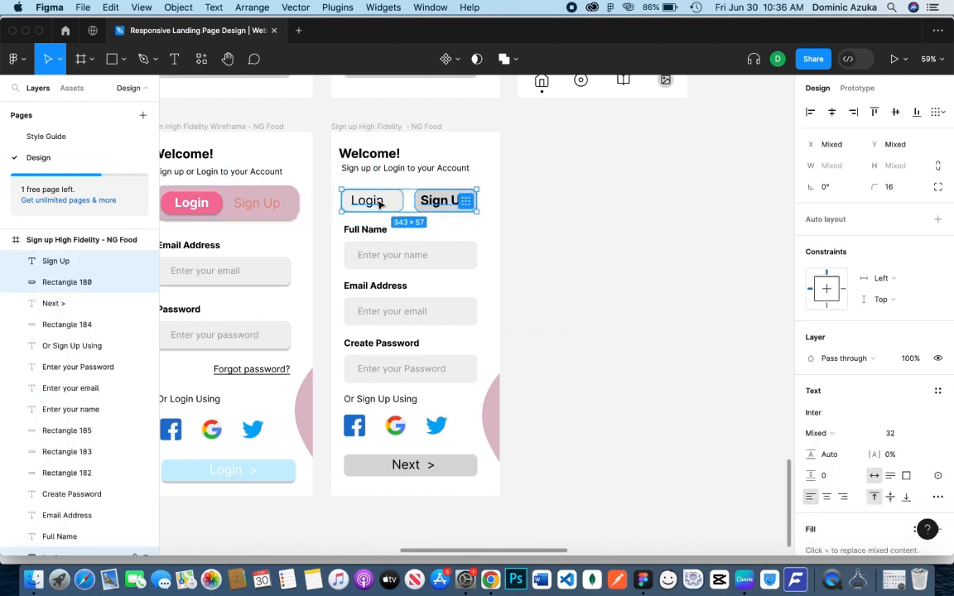
{"action": "key", "text": "Delete"}
Copy the pink Login/Sign Up toggle with its background from the login screen to the same place on the sign-up screen
{"action": "left_click", "coordinate": [259, 204]}
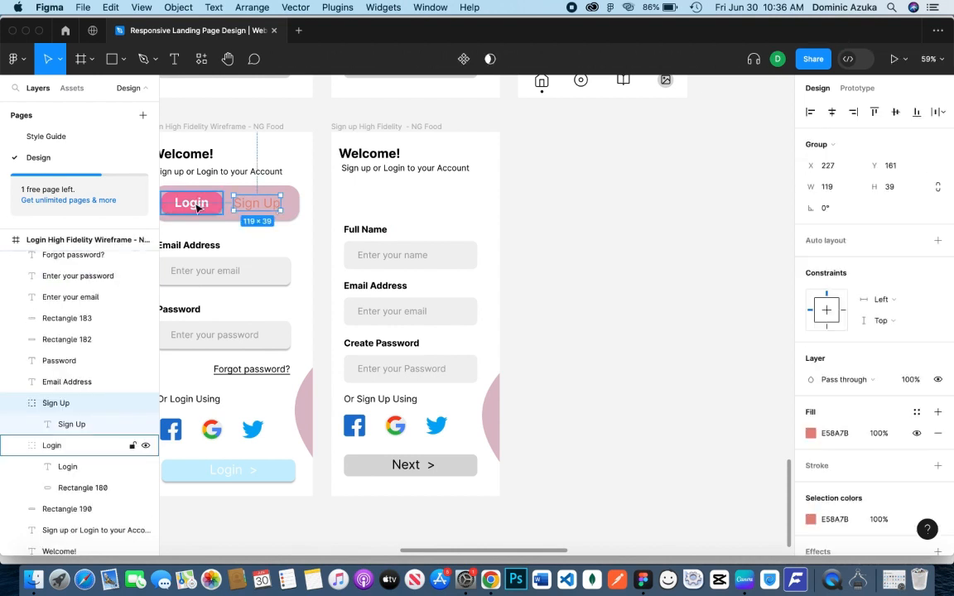
{"action": "left_click", "coordinate": [197, 208], "text": "shift"}
{"action": "left_click", "coordinate": [294, 212], "text": "shift"}
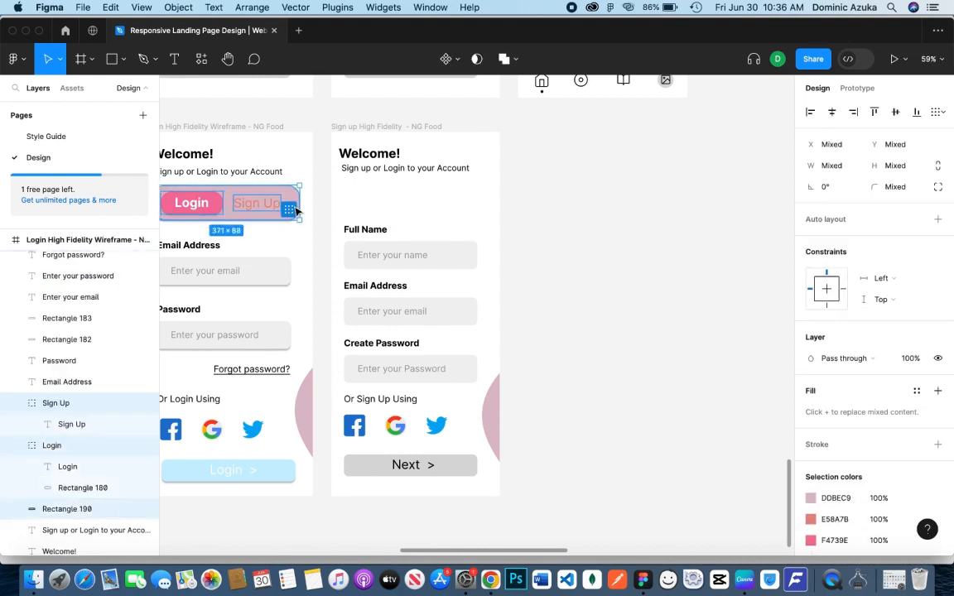
{"action": "left_click_drag", "start_coordinate": [294, 211], "coordinate": [480, 209]}
{"action": "left_click", "coordinate": [554, 195]}
Shift the copied toggle's background, Login button and Sign Up label slightly up and to the right, above Full Name
{"action": "left_click", "coordinate": [441, 204]}
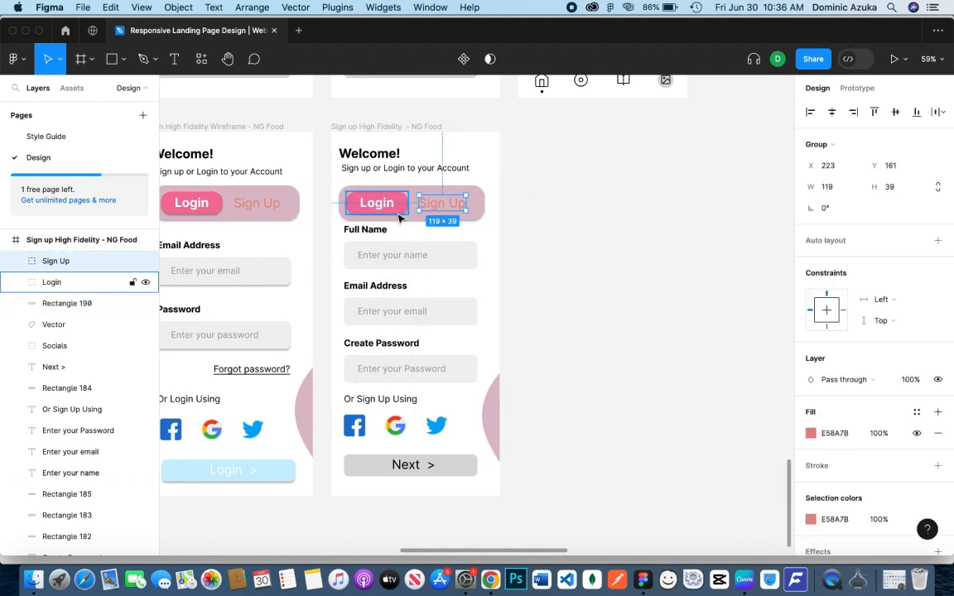
{"action": "left_click", "coordinate": [398, 215], "text": "shift"}
{"action": "left_click", "coordinate": [476, 209], "text": "shift"}
{"action": "left_click_drag", "start_coordinate": [419, 217], "coordinate": [424, 213]}
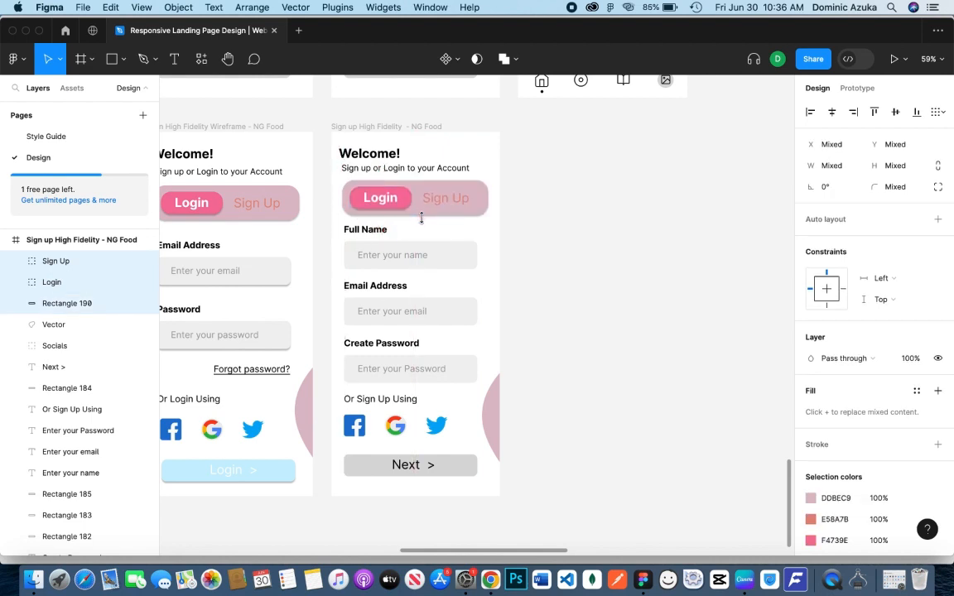
{"action": "left_click", "coordinate": [567, 212]}
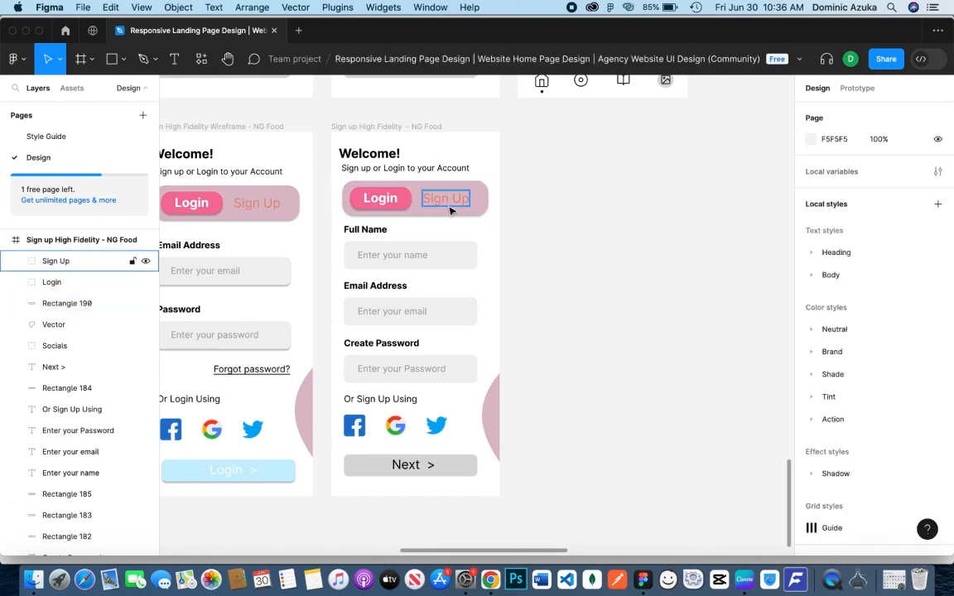
Swap the toggle's parts on the sign-up screen, placing the Sign Up label on the left and the pink Login button on the right
{"action": "left_click", "coordinate": [445, 209]}
{"action": "left_click_drag", "start_coordinate": [443, 202], "coordinate": [348, 197]}
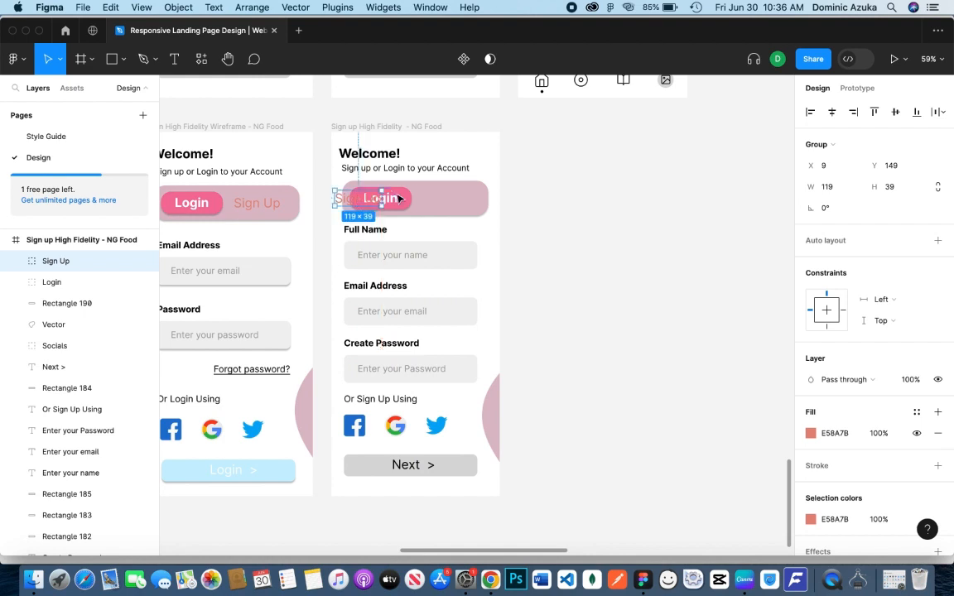
{"action": "left_click_drag", "start_coordinate": [405, 201], "coordinate": [471, 203]}
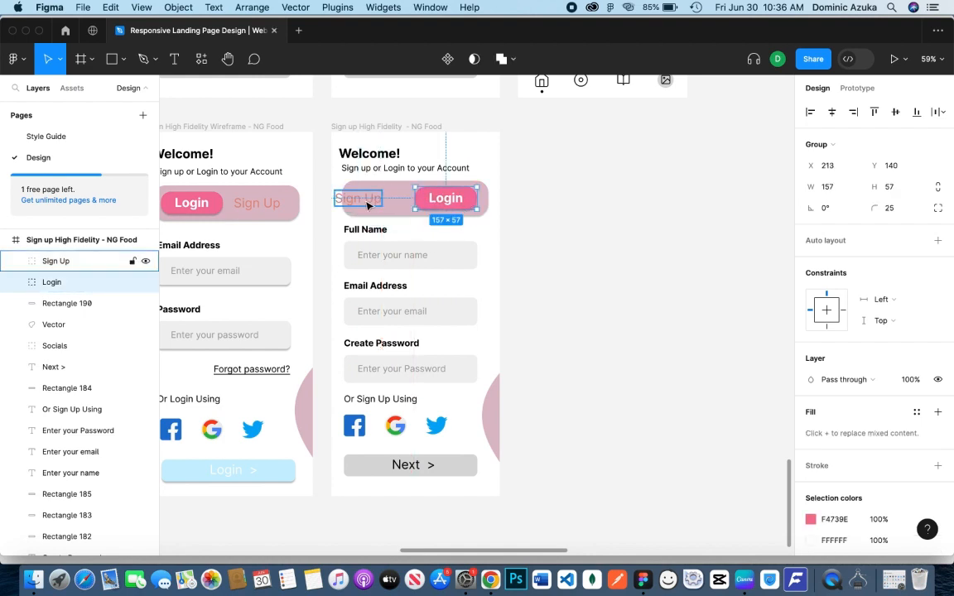
{"action": "left_click_drag", "start_coordinate": [364, 200], "coordinate": [381, 200]}
Change the toggle's left-hand Sign Up label on the sign-up screen to "Login"
{"action": "double_click", "coordinate": [379, 200]}
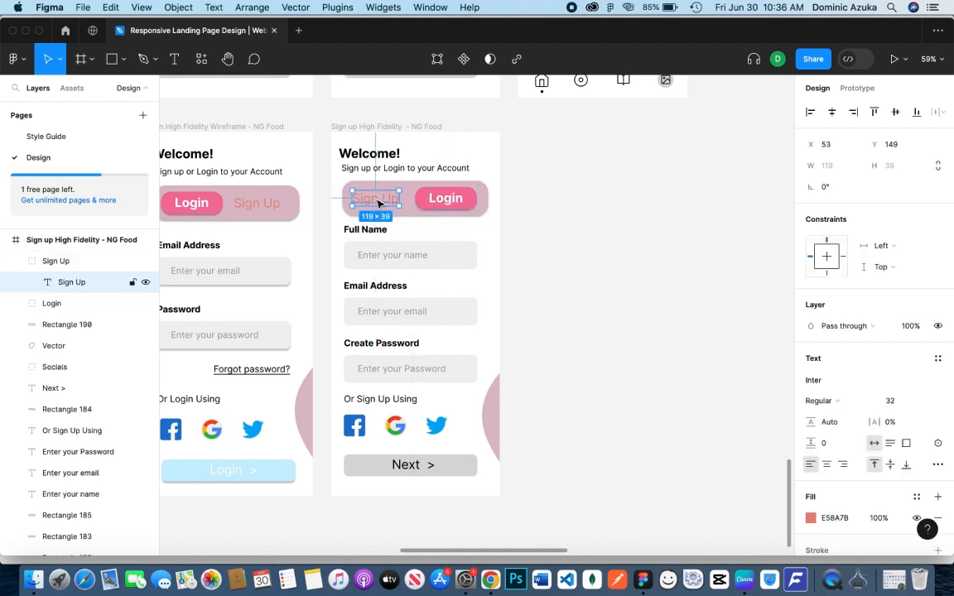
{"action": "double_click", "coordinate": [392, 189]}
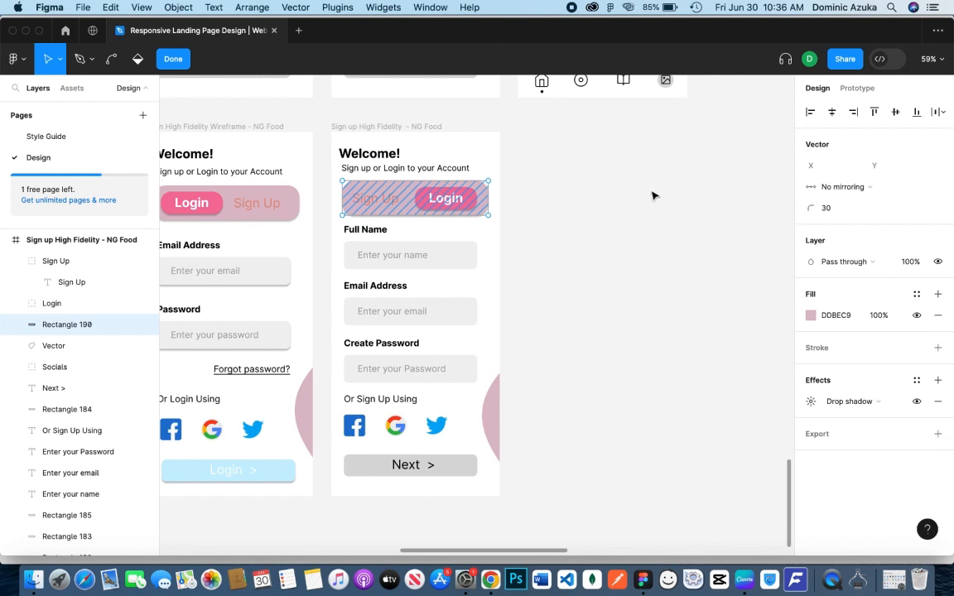
{"action": "left_click", "coordinate": [374, 198]}
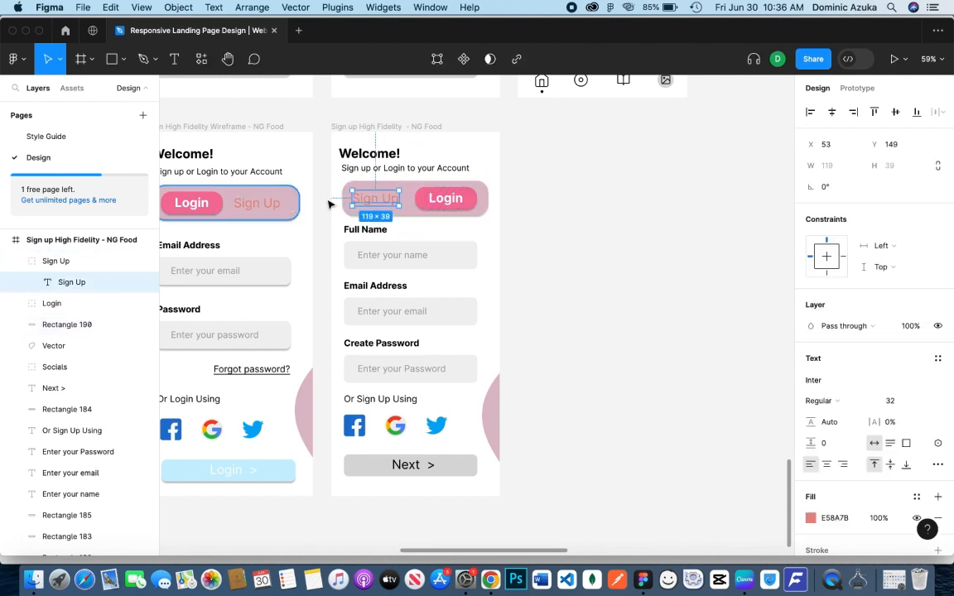
{"action": "key", "text": "Return"}
{"action": "type", "text": "Login"}
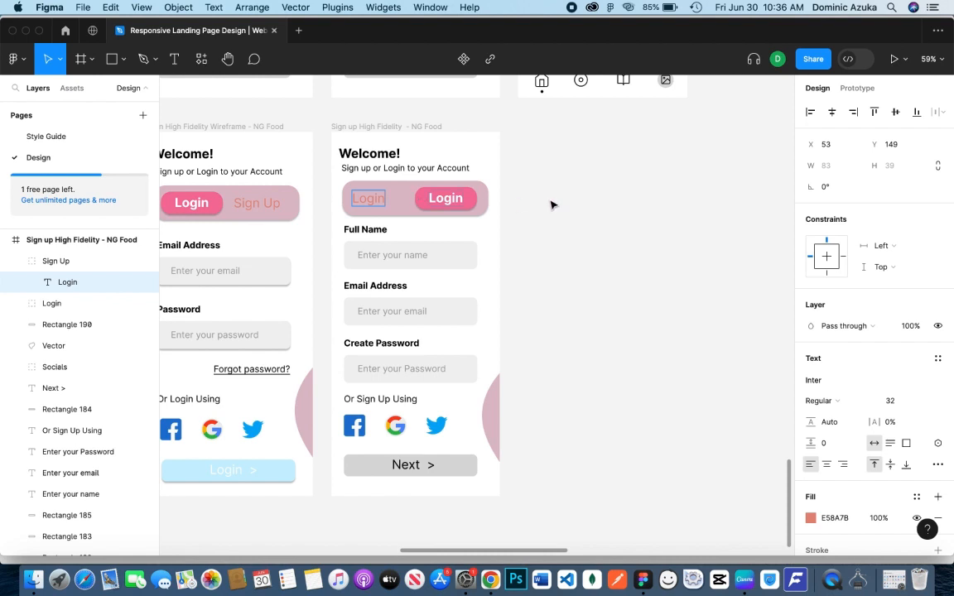
Change the text on the toggle's pink button on the sign-up screen to "Sign Up"
{"action": "double_click", "coordinate": [454, 199]}
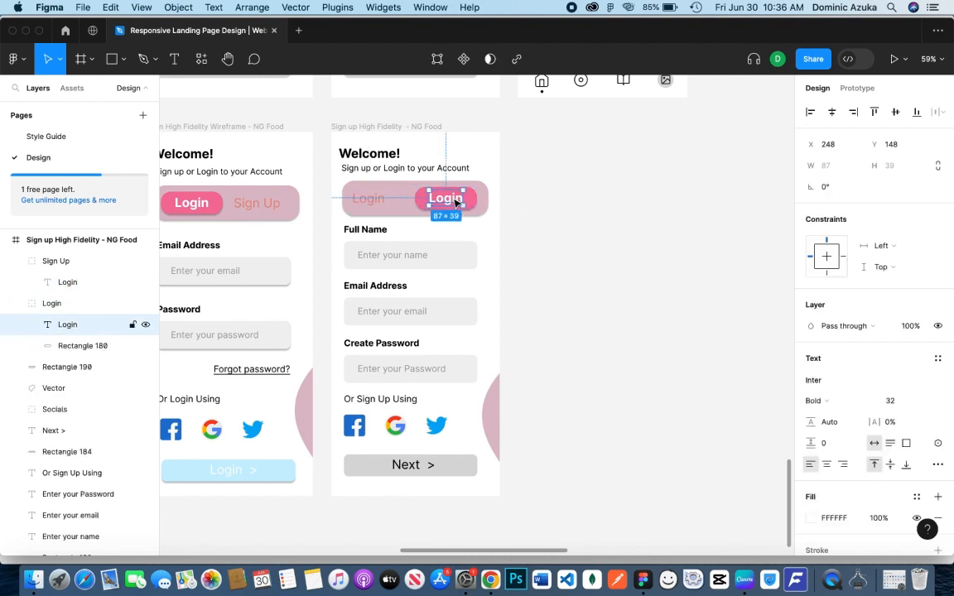
{"action": "key", "text": "super+a"}
{"action": "key", "text": "Escape"}
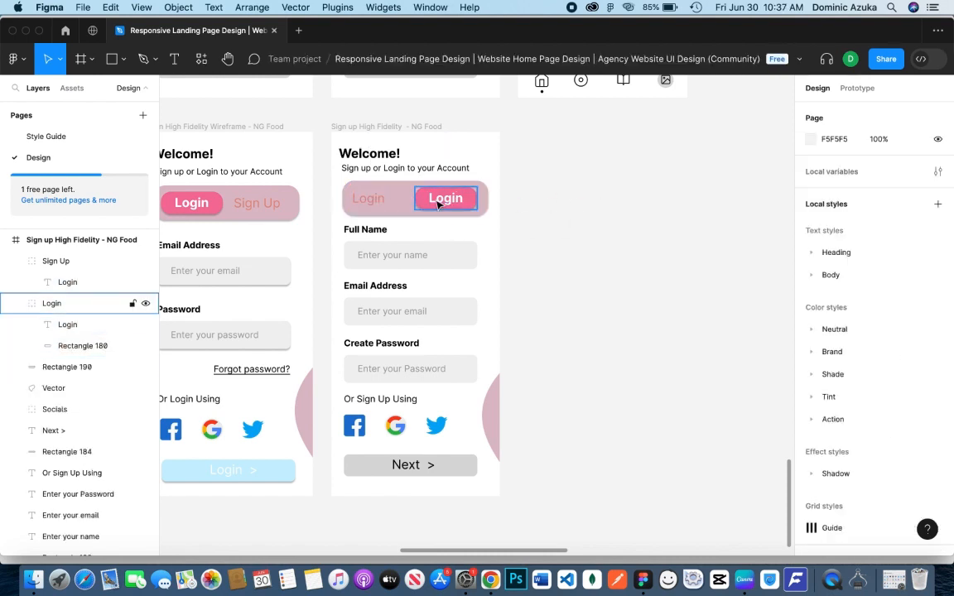
{"action": "left_click", "coordinate": [67, 325]}
{"action": "key", "text": "Return"}
{"action": "type", "text": "Sign"}
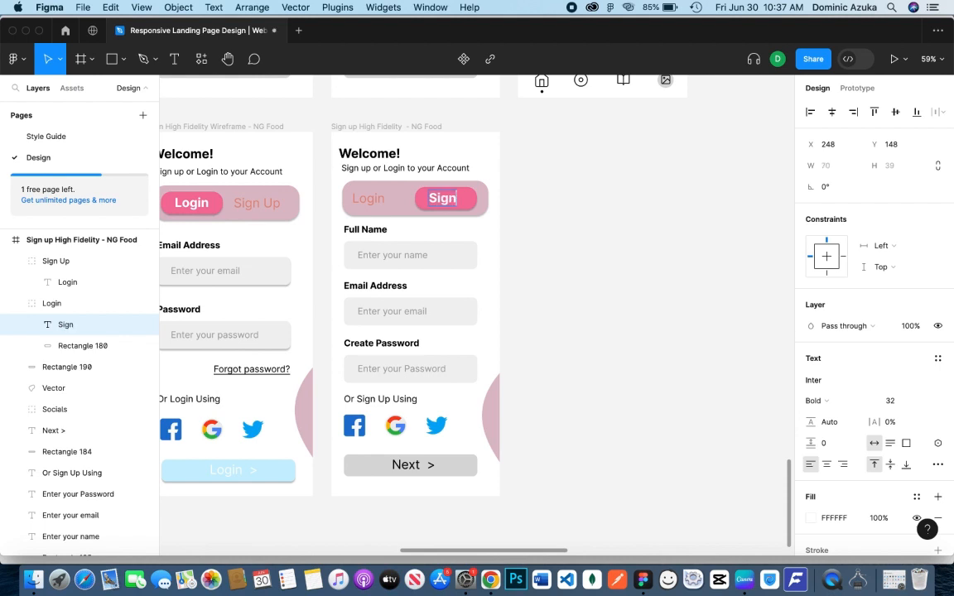
{"action": "type", "text": " Up"}
Shift the toggle's Login label on the sign-up screen slightly to the right, to X 63
{"action": "left_click", "coordinate": [364, 202]}
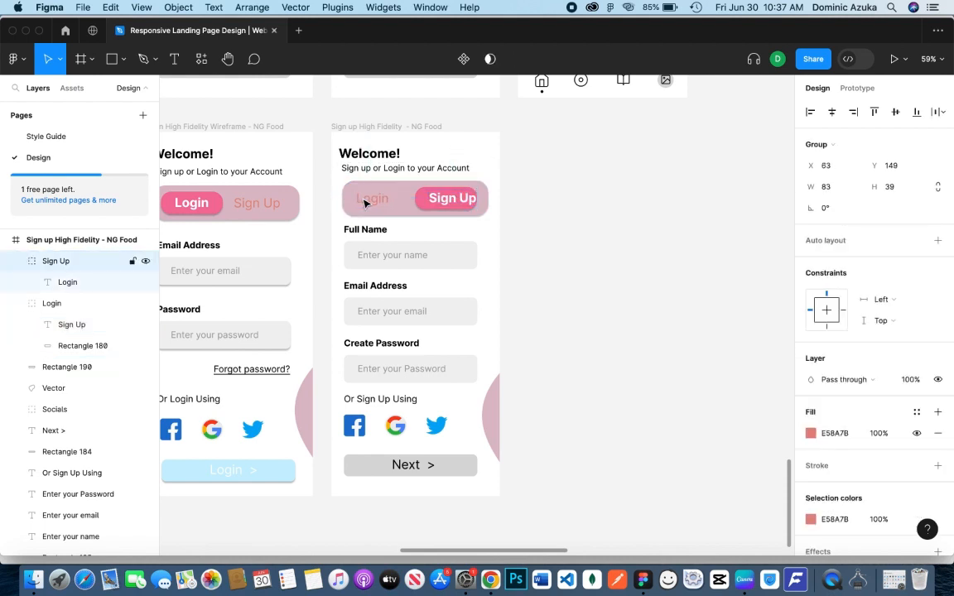
{"action": "left_click", "coordinate": [418, 197]}
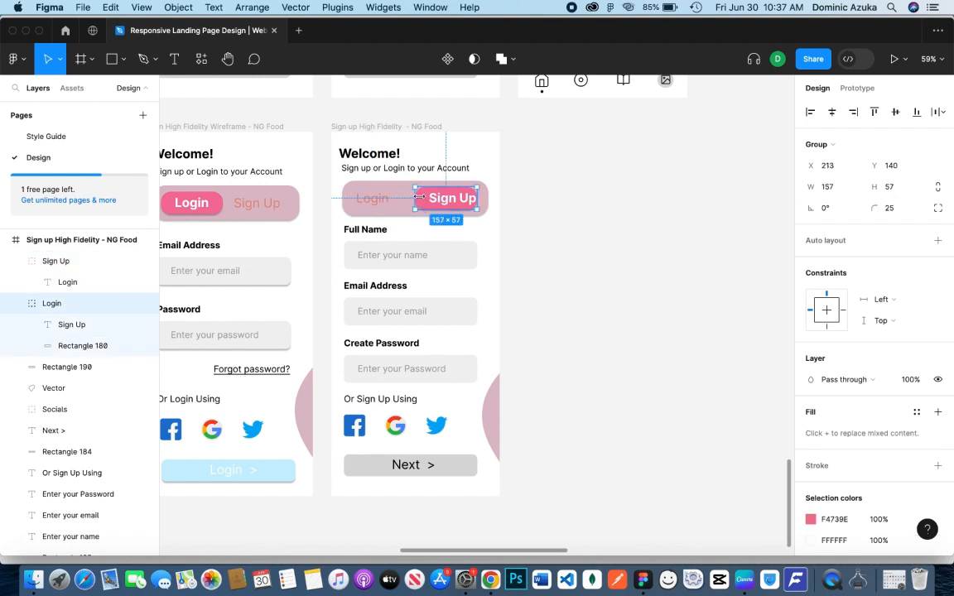
{"action": "left_click", "coordinate": [517, 188]}
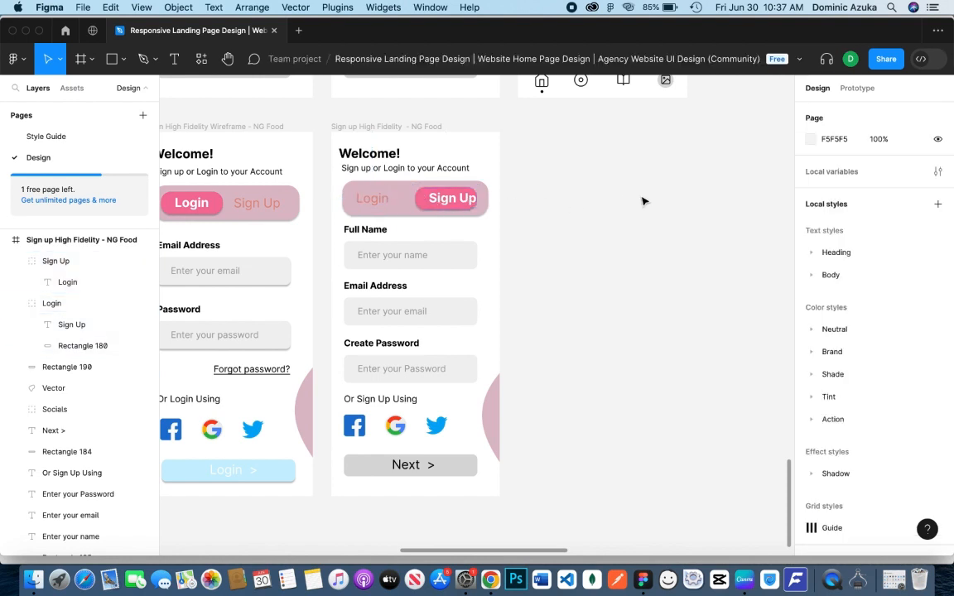
Center the Sign Up text horizontally on its pink button background in the sign-up screen's toggle
{"action": "left_click", "coordinate": [103, 331]}
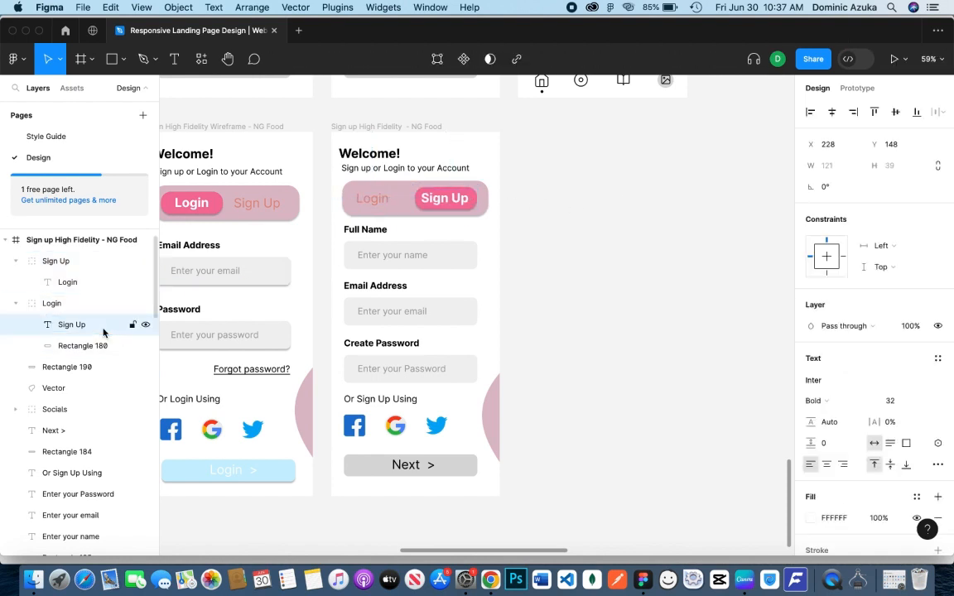
{"action": "key", "text": "shift+Right"}
{"action": "left_click", "coordinate": [68, 348], "text": "shift"}
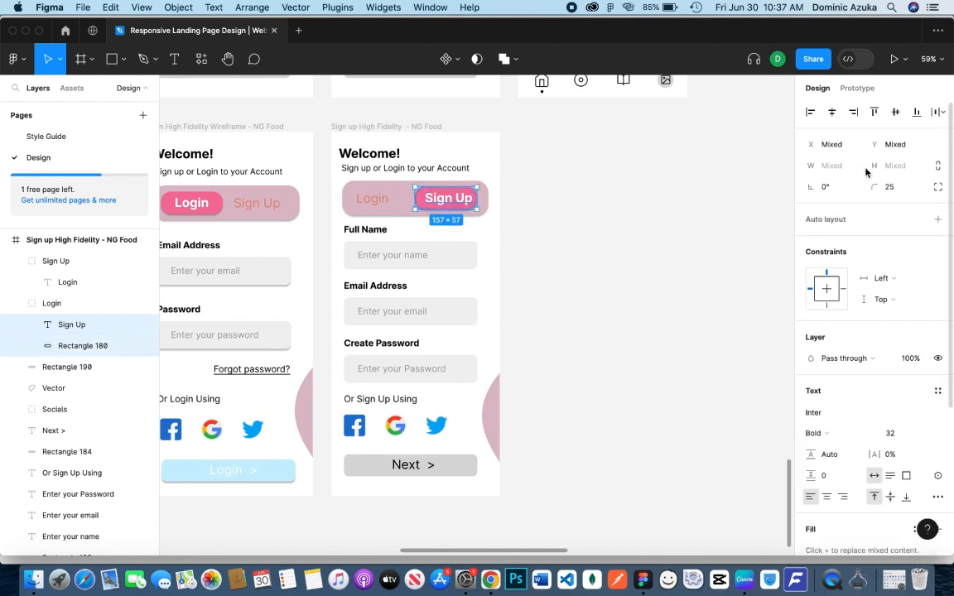
{"action": "left_click", "coordinate": [831, 112]}
{"action": "left_click", "coordinate": [582, 255]}
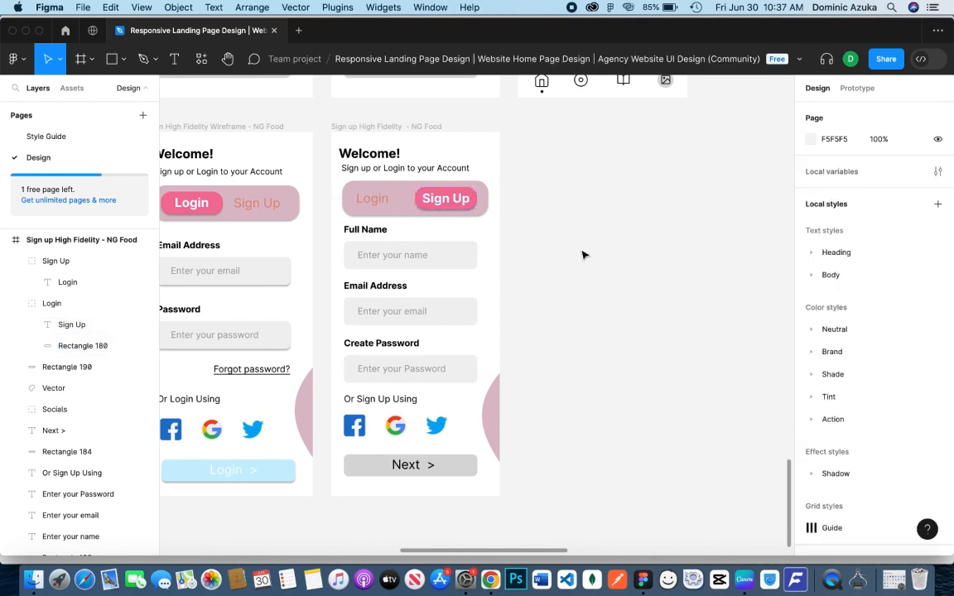
Rename the pink button's layer group to "Sign Up" and the plain label's group to "Login" on the sign-up screen
{"action": "left_click", "coordinate": [469, 203]}
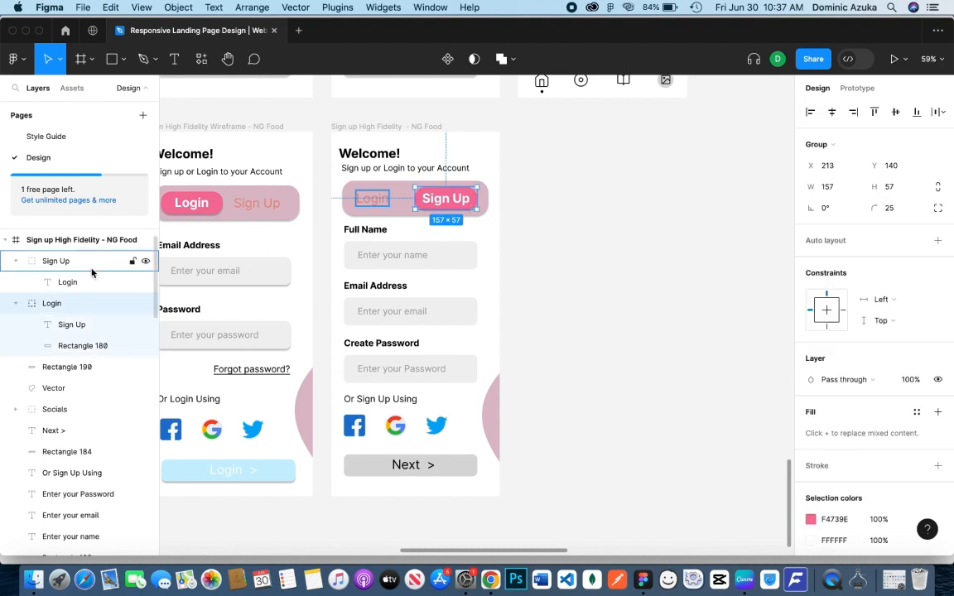
{"action": "double_click", "coordinate": [52, 304]}
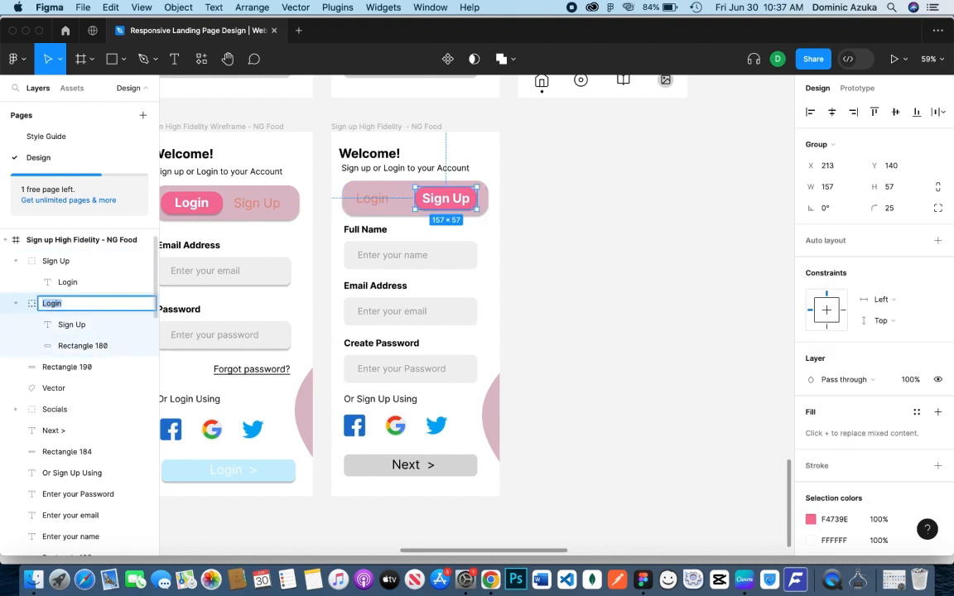
{"action": "type", "text": "Sign Up"}
{"action": "key", "text": "Return"}
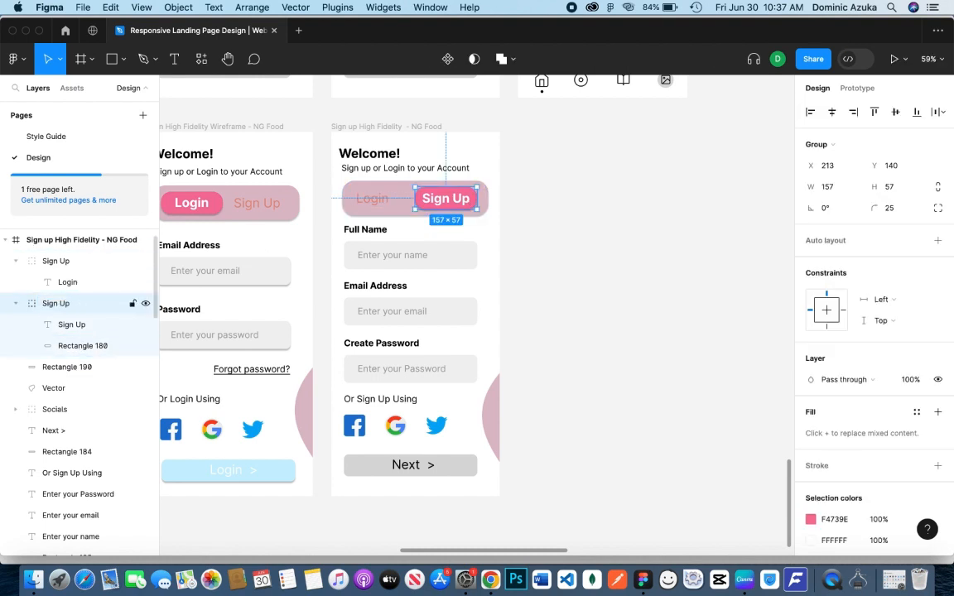
{"action": "double_click", "coordinate": [57, 261]}
{"action": "type", "text": "Login"}
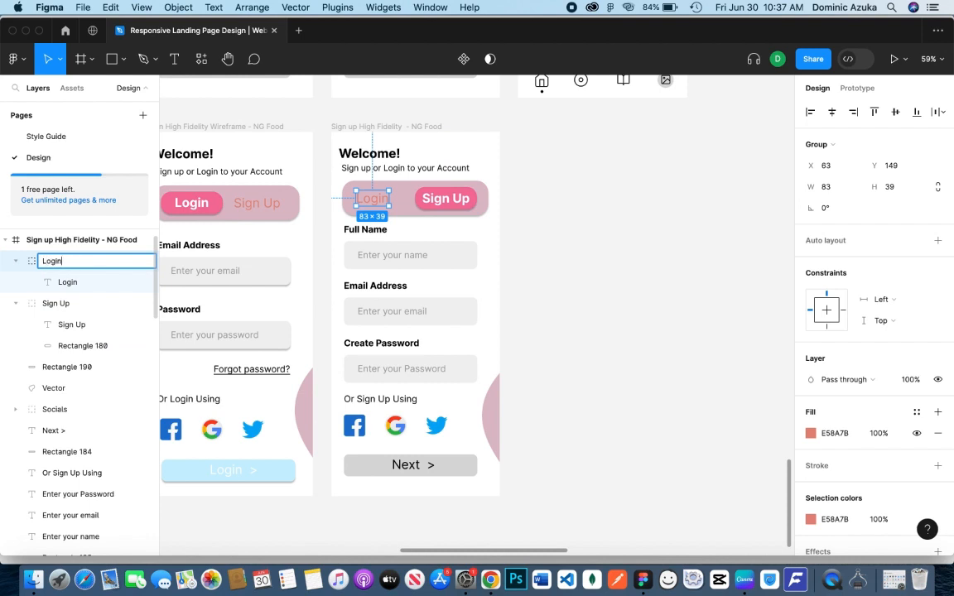
{"action": "key", "text": "Return"}
Move the pink Sign Up button slightly left to X 203 and shift the Login label a little right within the toggle
{"action": "left_click_drag", "start_coordinate": [465, 199], "coordinate": [461, 196]}
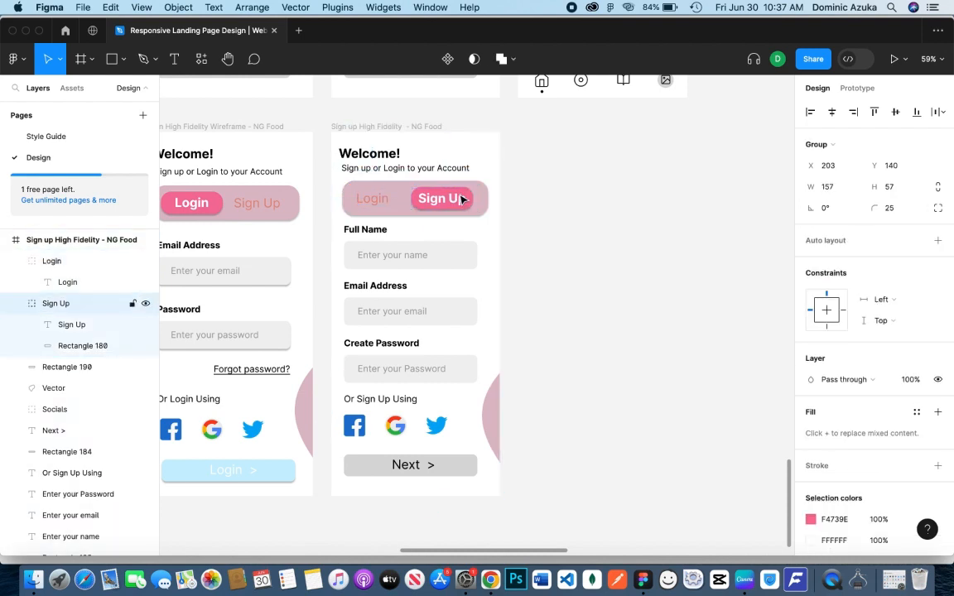
{"action": "left_click", "coordinate": [374, 203]}
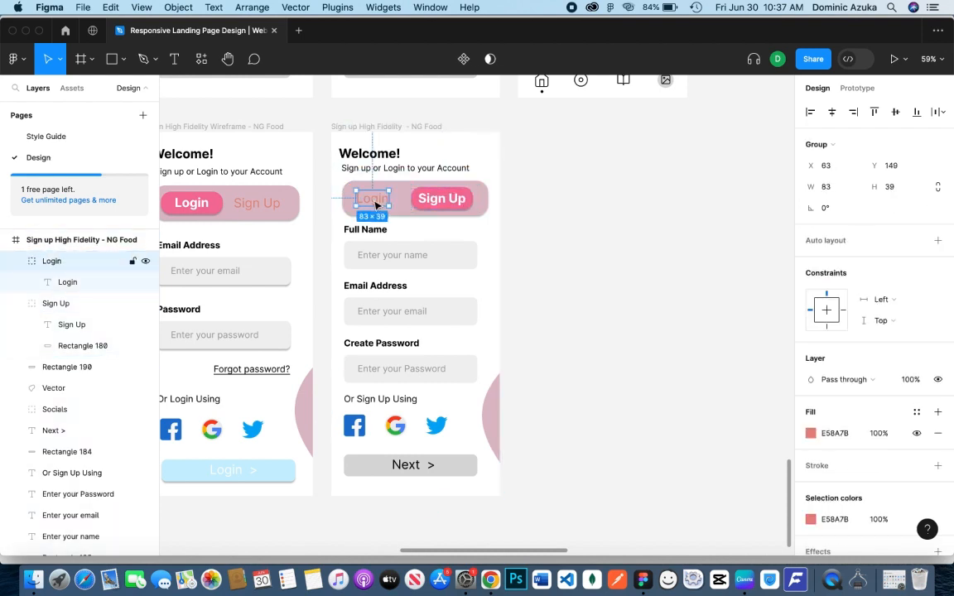
{"action": "left_click", "coordinate": [585, 313]}
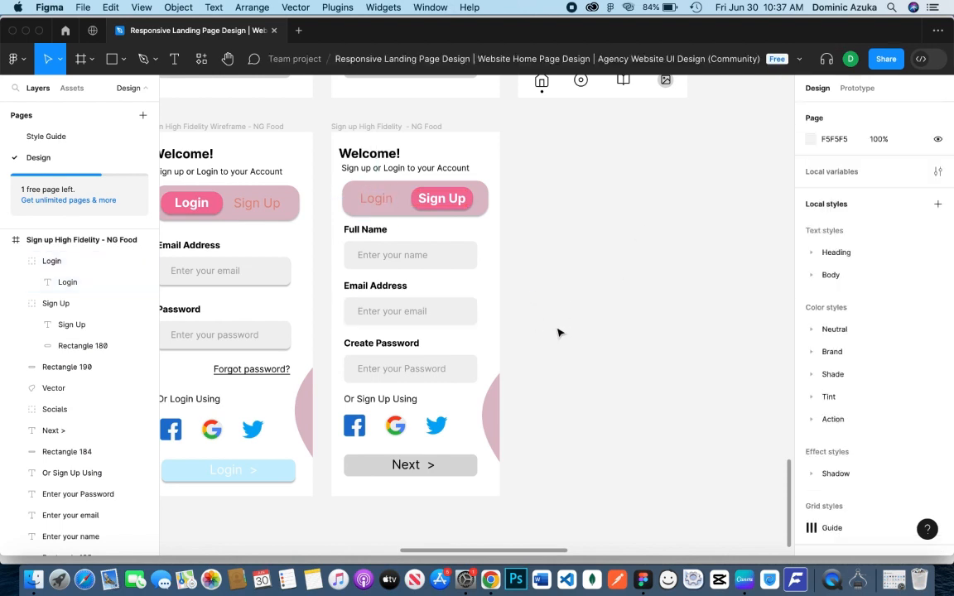
{"action": "left_click_drag", "start_coordinate": [538, 342], "coordinate": [583, 268]}
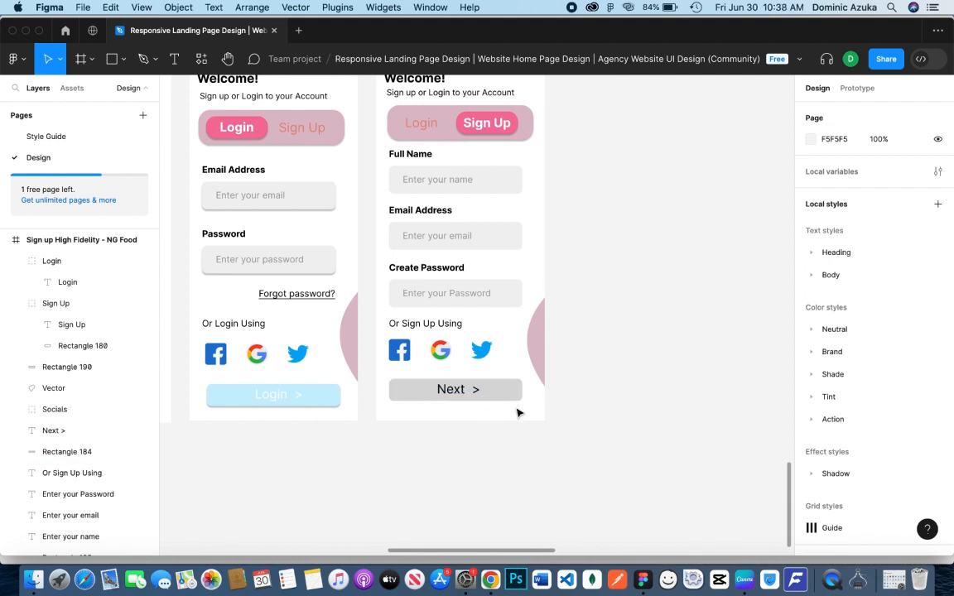
Delete the gray Next button rectangle and its label from the sign-up high-fidelity screen
{"action": "left_click", "coordinate": [474, 389]}
{"action": "left_click", "coordinate": [515, 401]}
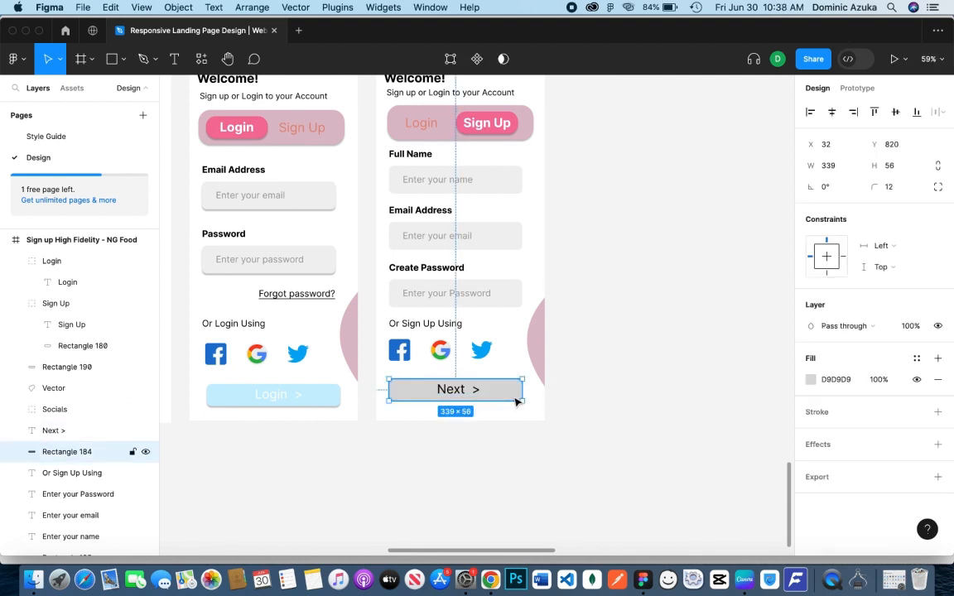
{"action": "left_click", "coordinate": [472, 389], "text": "shift"}
{"action": "key", "text": "Delete"}
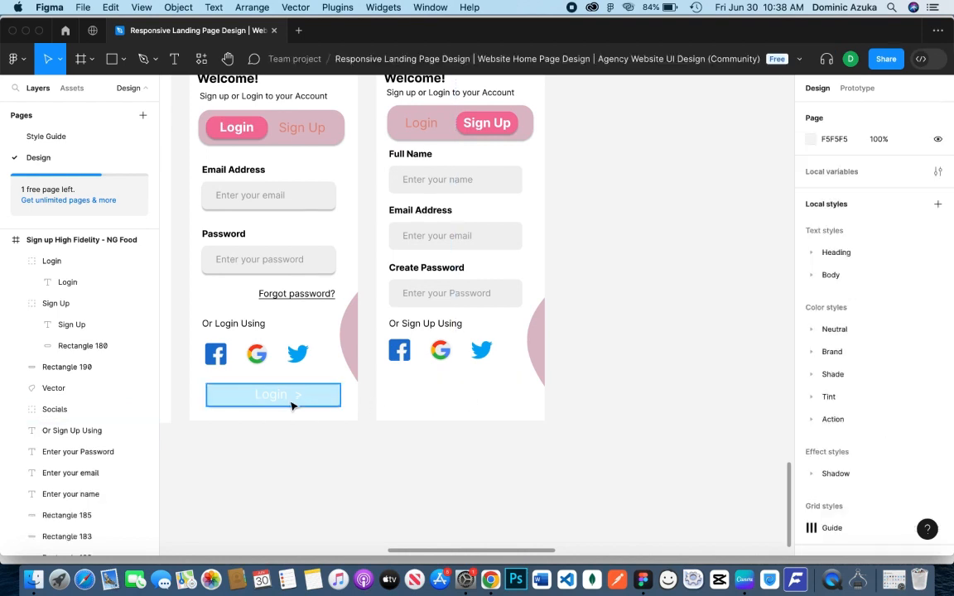
Copy the login screen's light blue button group to the foot of the sign-up screen, at X 44, Y 833
{"action": "left_click", "coordinate": [292, 404]}
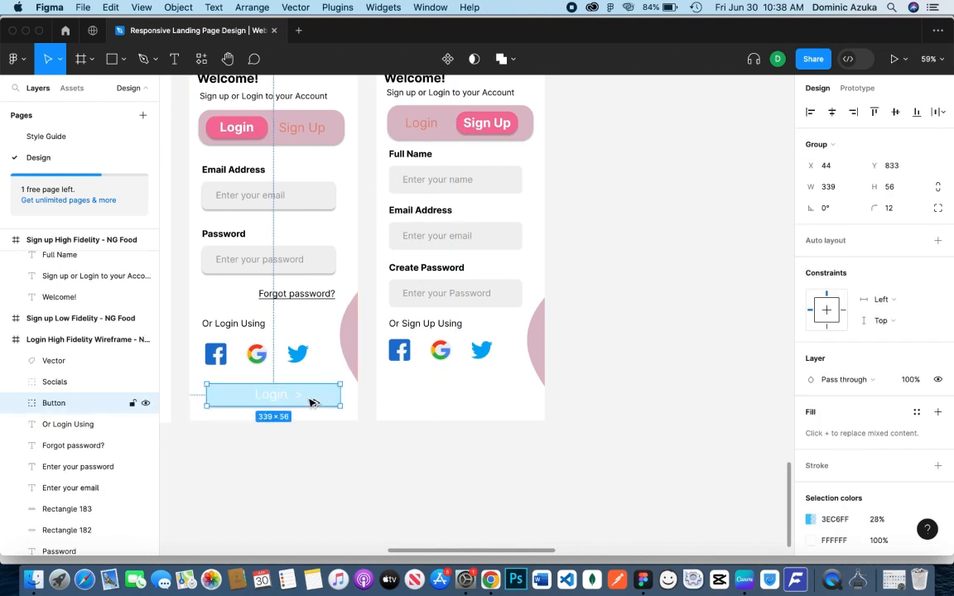
{"action": "left_click_drag", "start_coordinate": [313, 400], "coordinate": [495, 399]}
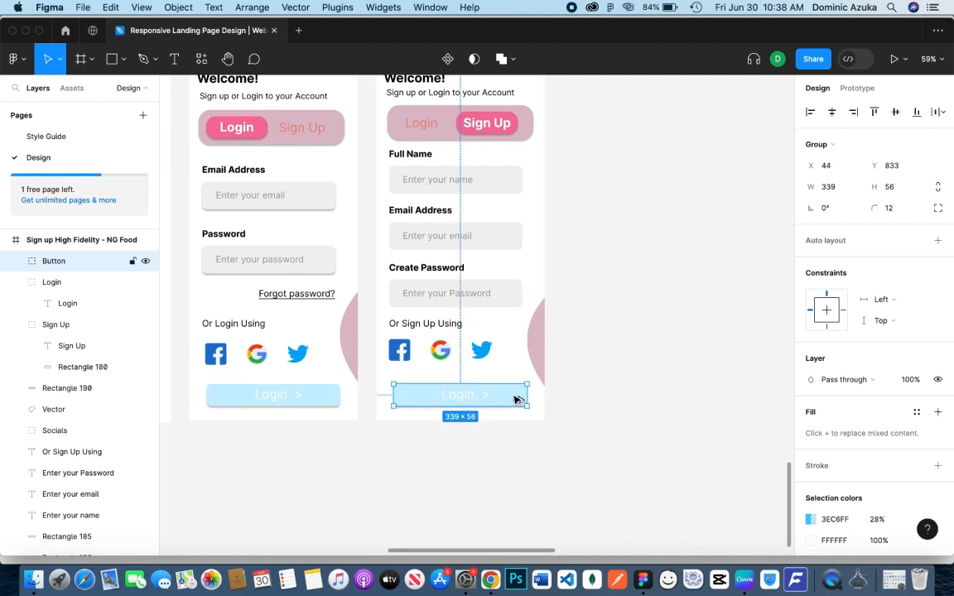
{"action": "left_click", "coordinate": [609, 397]}
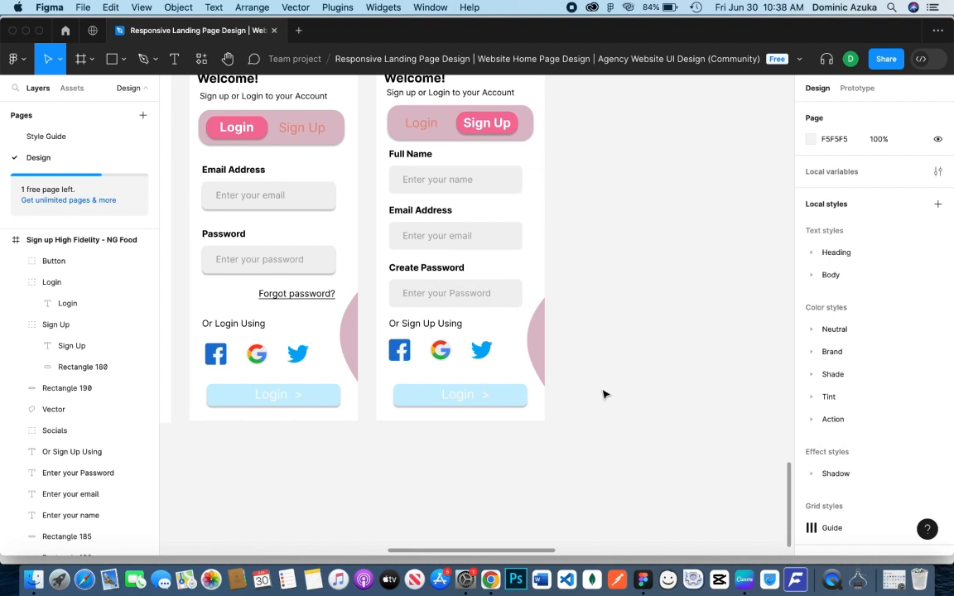
Change the copied blue button's label on the sign-up screen to "Next"
{"action": "left_click", "coordinate": [462, 396]}
{"action": "double_click", "coordinate": [462, 395]}
{"action": "double_click", "coordinate": [462, 395]}
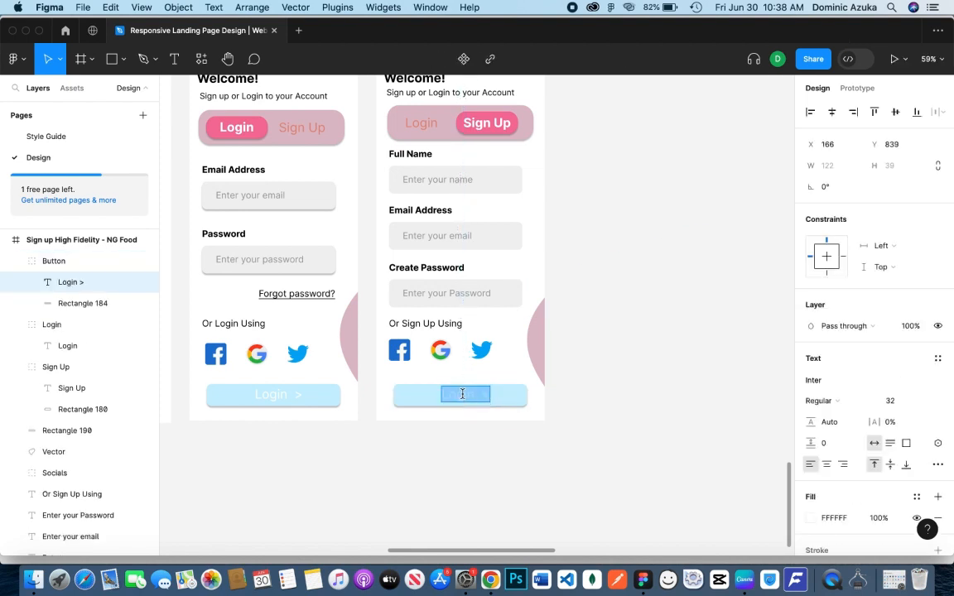
{"action": "type", "text": "Next"}
{"action": "key", "text": "Escape"}
{"action": "left_click", "coordinate": [676, 398]}
Center the Next label horizontally on its blue button background in the sign-up screen
{"action": "left_click", "coordinate": [461, 400]}
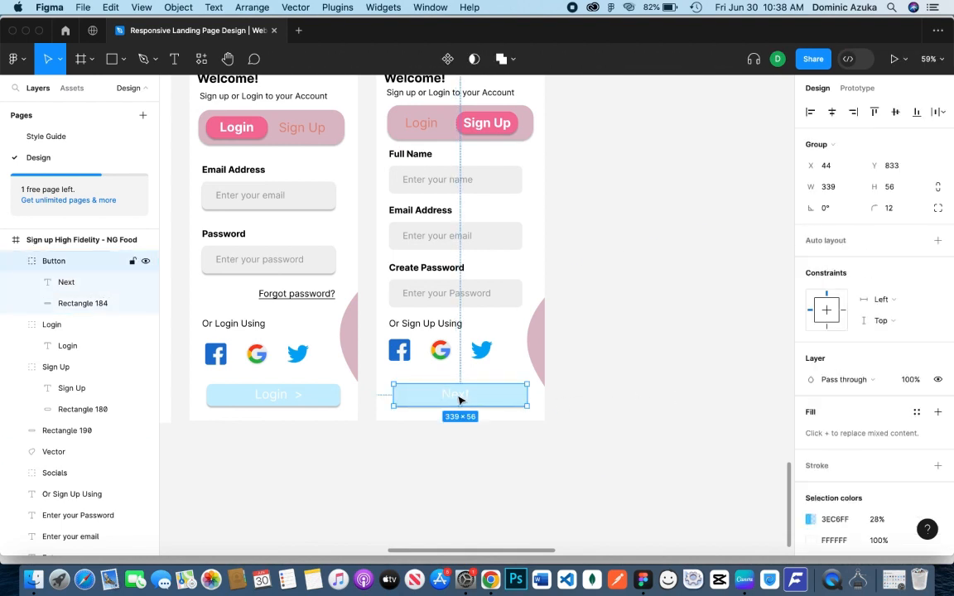
{"action": "left_click", "coordinate": [67, 282]}
{"action": "left_click", "coordinate": [83, 303], "text": "shift"}
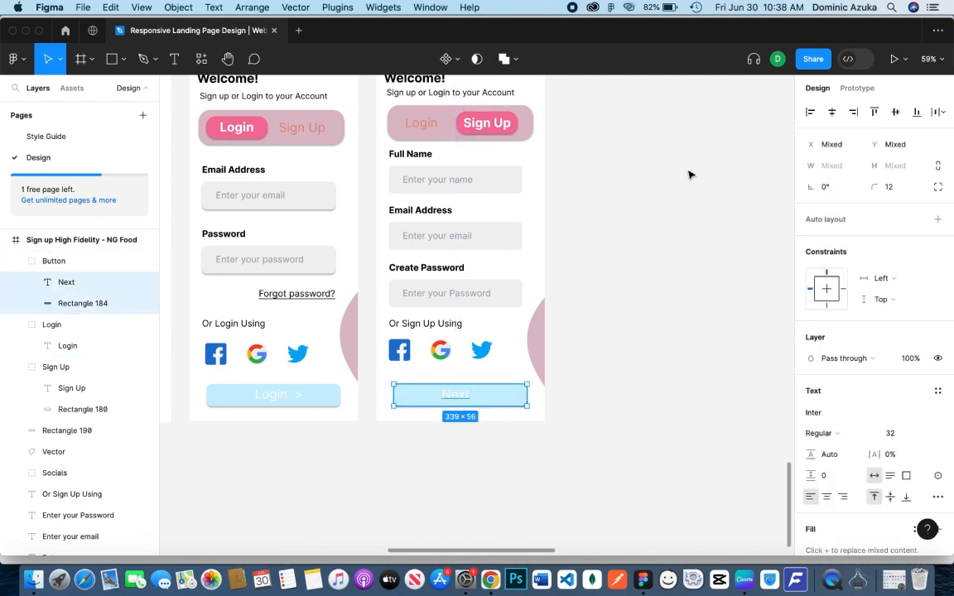
{"action": "left_click", "coordinate": [833, 113]}
{"action": "left_click", "coordinate": [649, 226]}
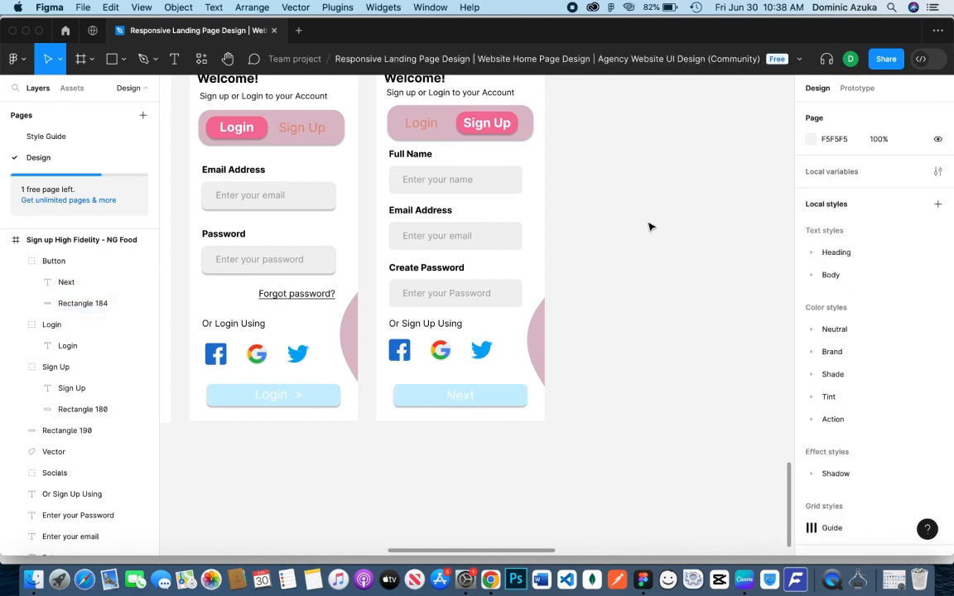
Duplicate the low-fidelity home screen frame and place the copy beside the high-fidelity sign-up screen
{"action": "left_click", "coordinate": [594, 372], "text": "alt"}
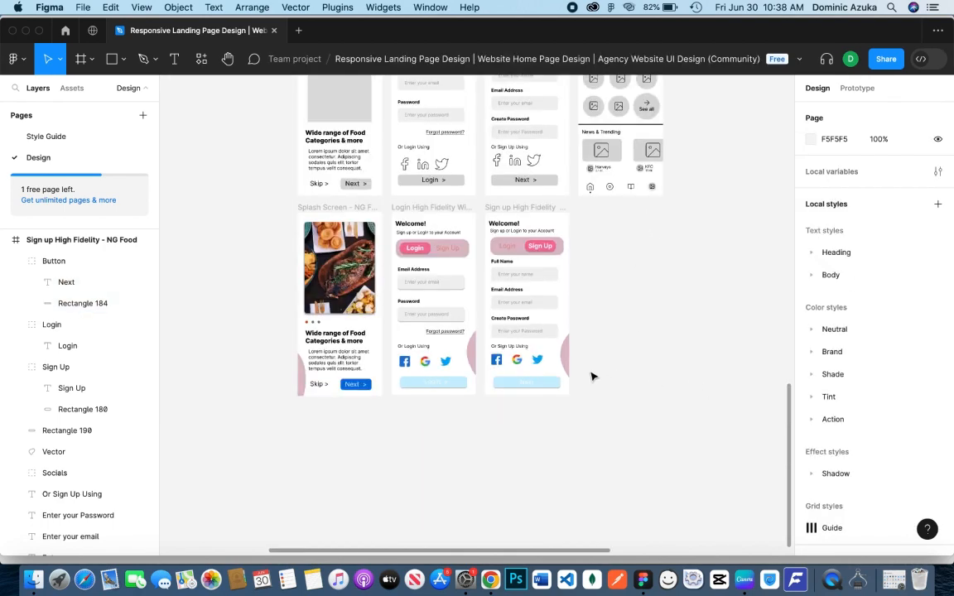
{"action": "left_click_drag", "start_coordinate": [591, 358], "coordinate": [608, 421]}
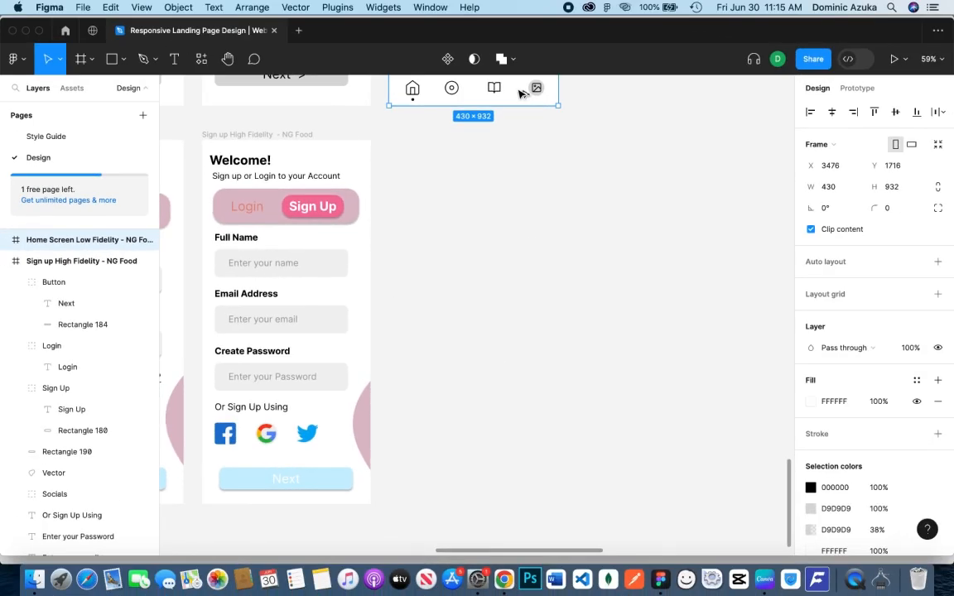
{"action": "left_click_drag", "start_coordinate": [520, 94], "coordinate": [533, 492]}
{"action": "left_click", "coordinate": [580, 333]}
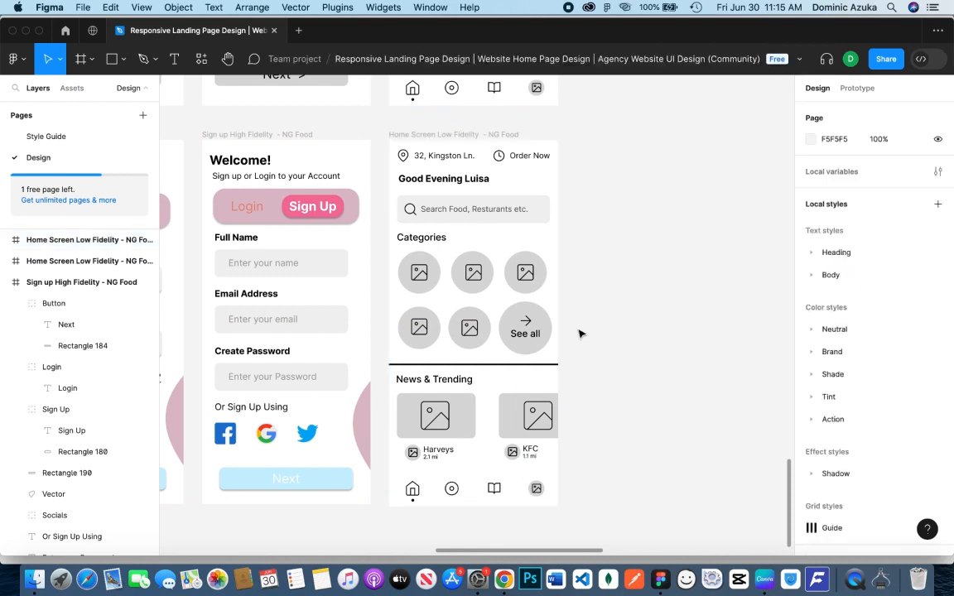
Rename the copied home screen frame to "Home Screen High Fidelity - NG Food"
{"action": "double_click", "coordinate": [443, 135]}
{"action": "double_click", "coordinate": [444, 135]}
{"action": "type", "text": "High"}
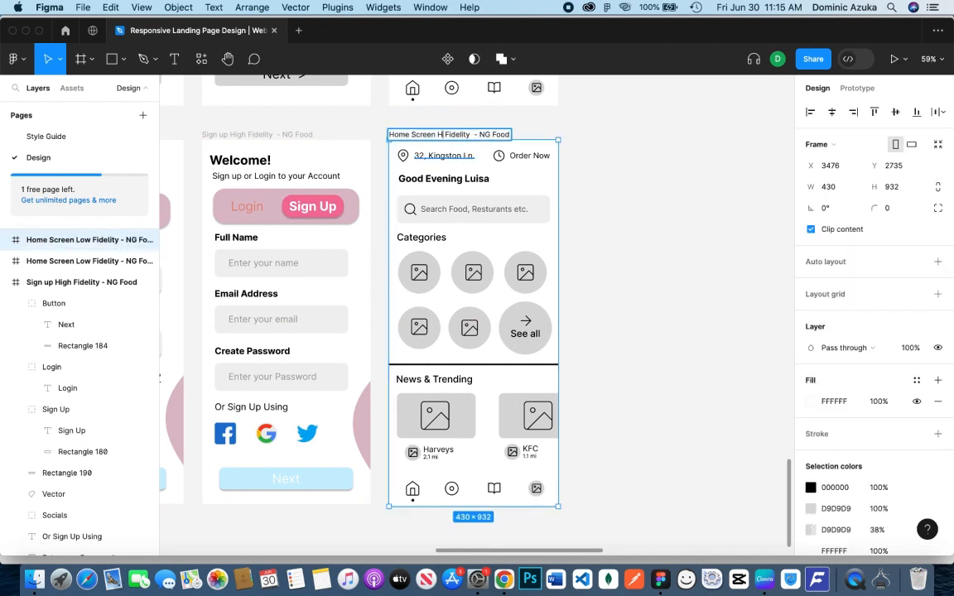
{"action": "left_click", "coordinate": [582, 179]}
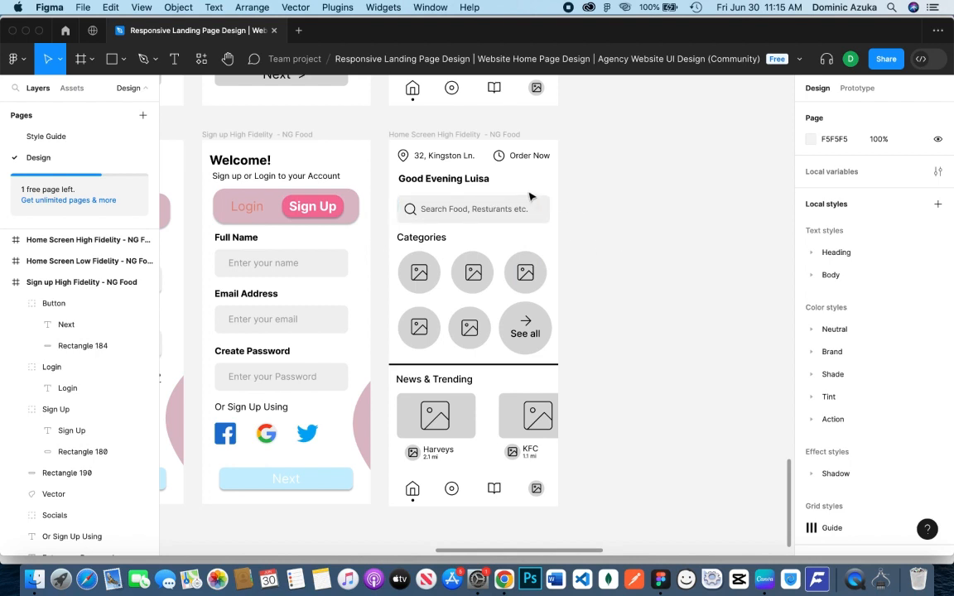
{"action": "left_click", "coordinate": [417, 158]}
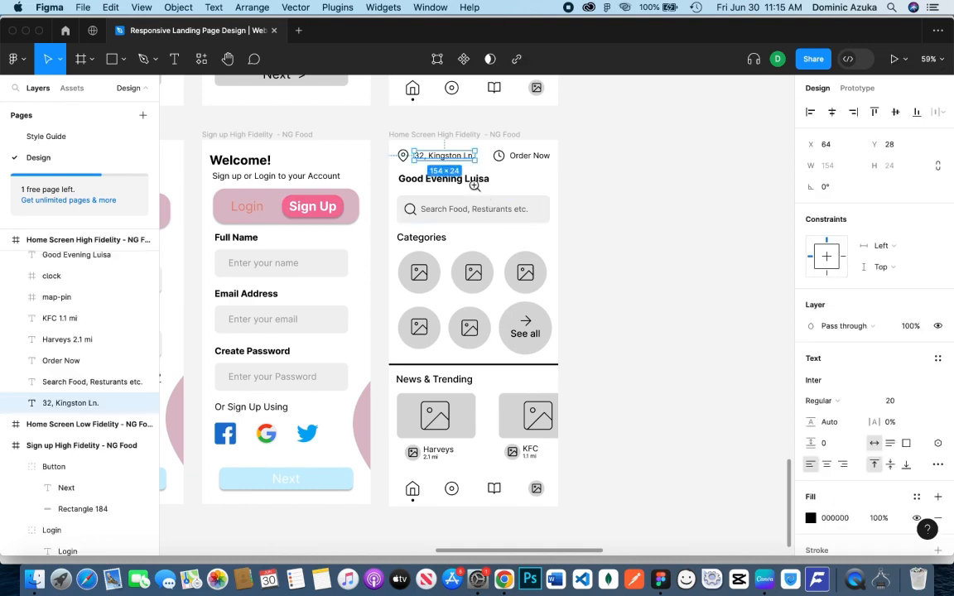
{"action": "left_click", "coordinate": [475, 187]}
{"action": "scroll", "coordinate": [497, 207], "scroll_direction": "up", "scroll_amount": 2}
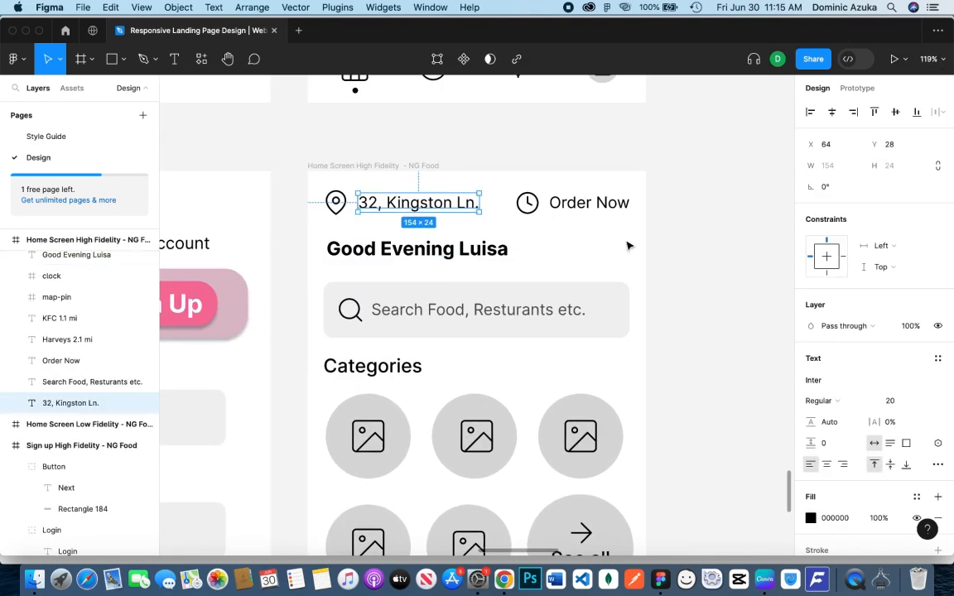
{"action": "left_click", "coordinate": [663, 228]}
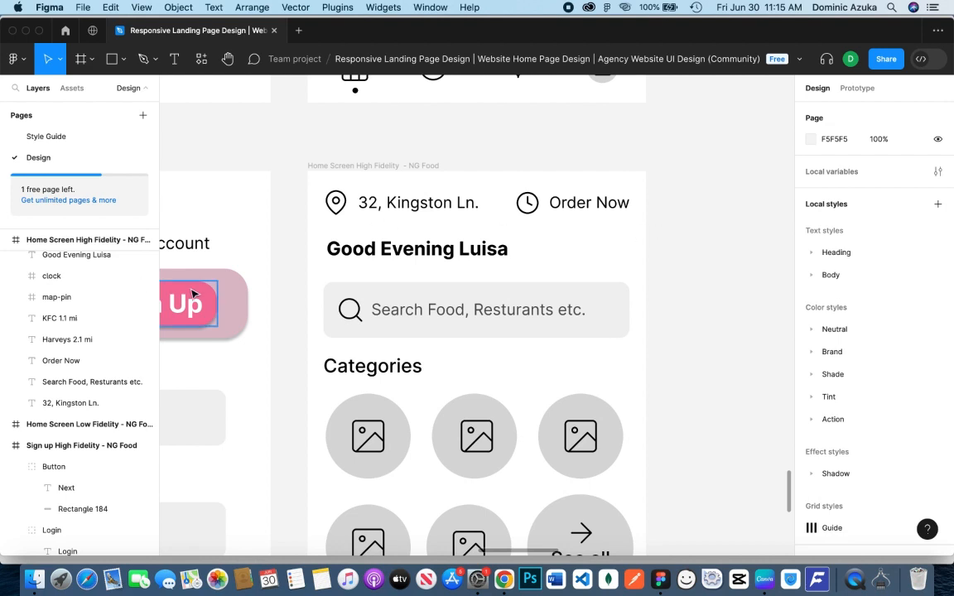
{"action": "left_click", "coordinate": [122, 59]}
{"action": "left_click", "coordinate": [133, 140]}
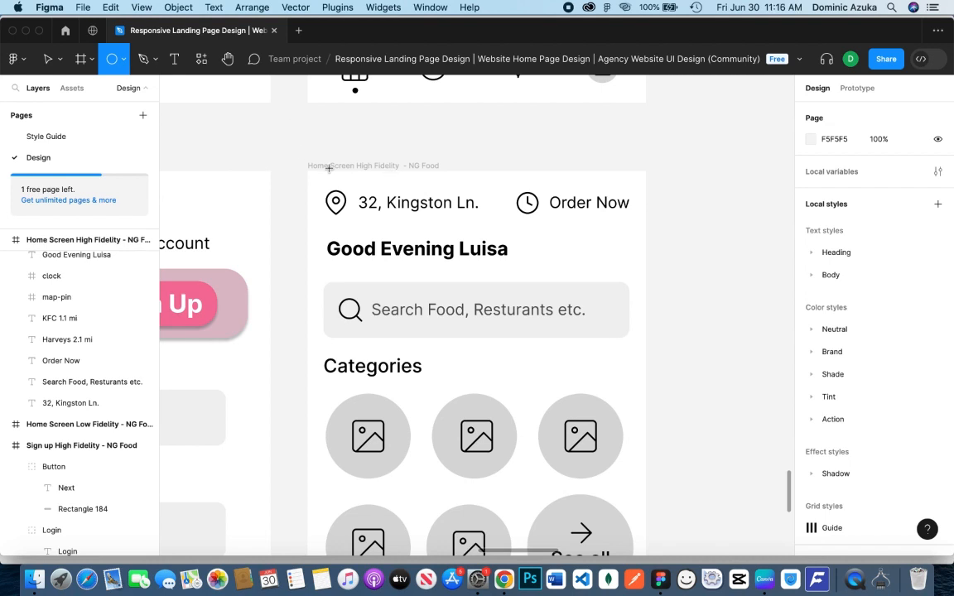
{"action": "left_click_drag", "start_coordinate": [330, 189], "coordinate": [443, 214]}
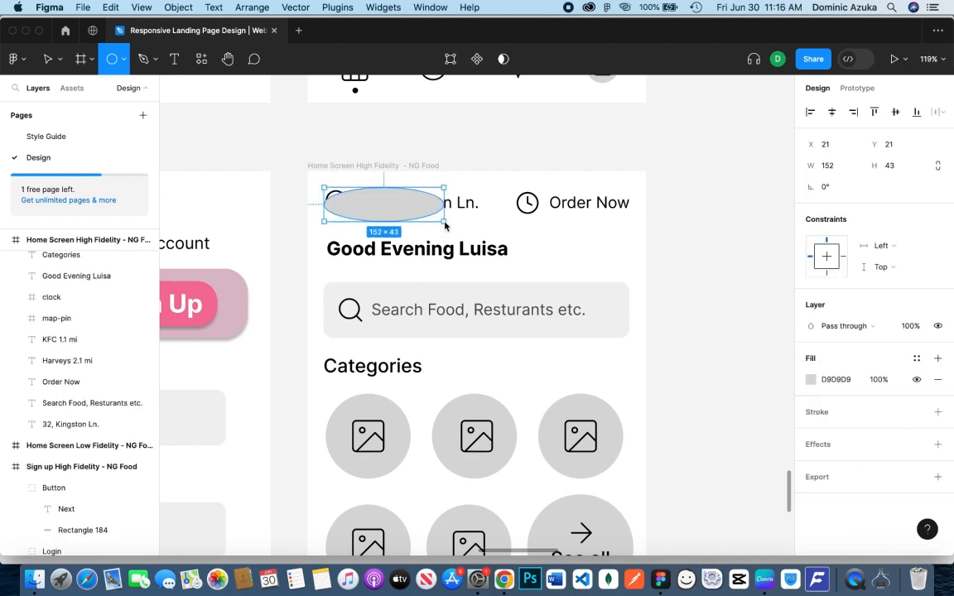
{"action": "key", "text": "ctrl+z"}
Draw a rectangle about 212 × 41 over the home screen's address, set its corner radius to 30, and move it down to Y 72
{"action": "left_click", "coordinate": [114, 59]}
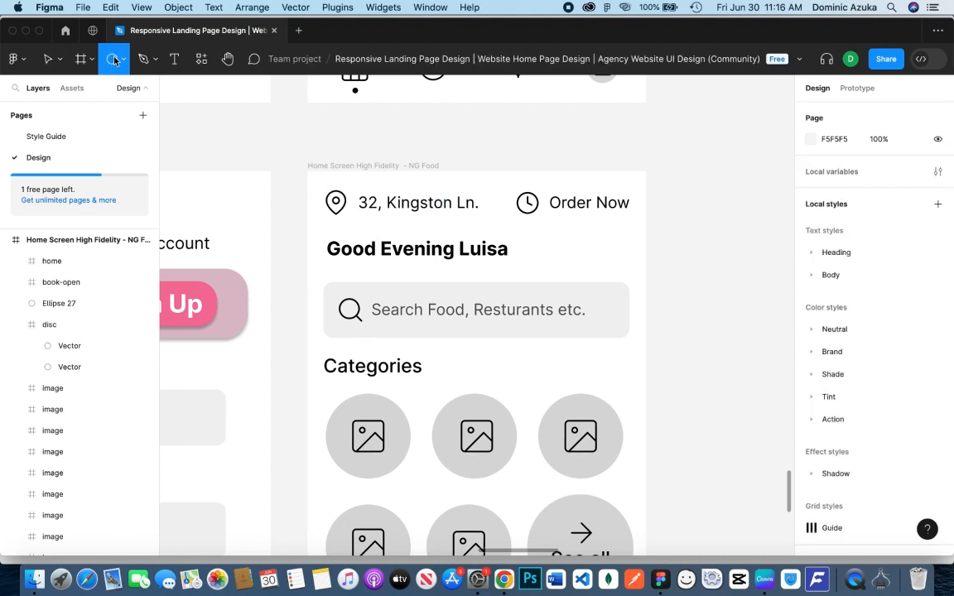
{"action": "left_click", "coordinate": [122, 60]}
{"action": "left_click", "coordinate": [99, 92]}
{"action": "mouse_move", "coordinate": [319, 188]}
{"action": "left_mouse_down"}
{"action": "mouse_move", "coordinate": [358, 212]}
{"action": "mouse_move", "coordinate": [486, 219]}
{"action": "left_mouse_up"}
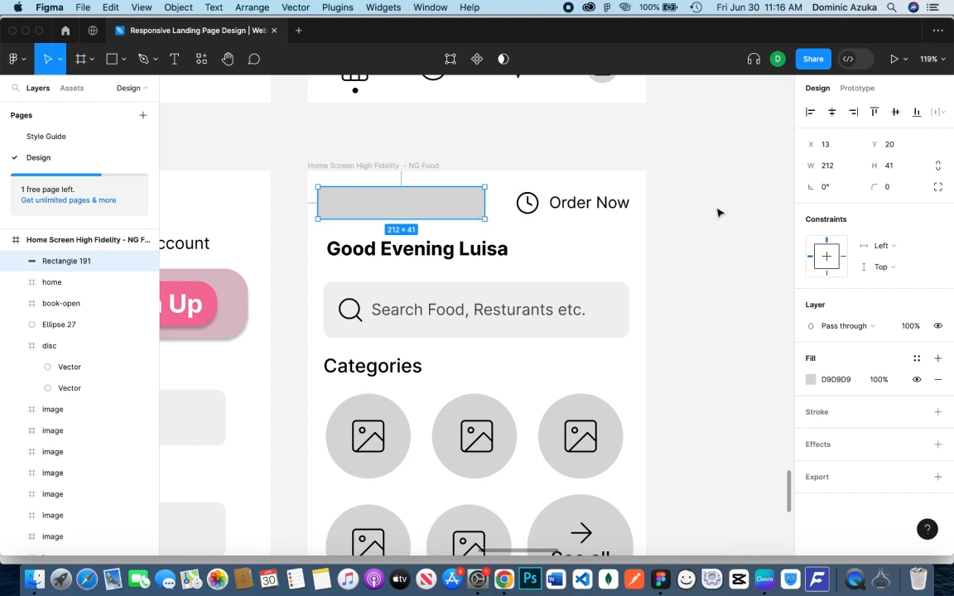
{"action": "left_click", "coordinate": [895, 188]}
{"action": "type", "text": "30"}
{"action": "key", "text": "Return"}
{"action": "left_click_drag", "start_coordinate": [419, 205], "coordinate": [420, 247]}
Group the map pin icon with the address text in the home screen header and name the group "Map"
{"action": "left_click", "coordinate": [388, 203]}
{"action": "left_click", "coordinate": [335, 202]}
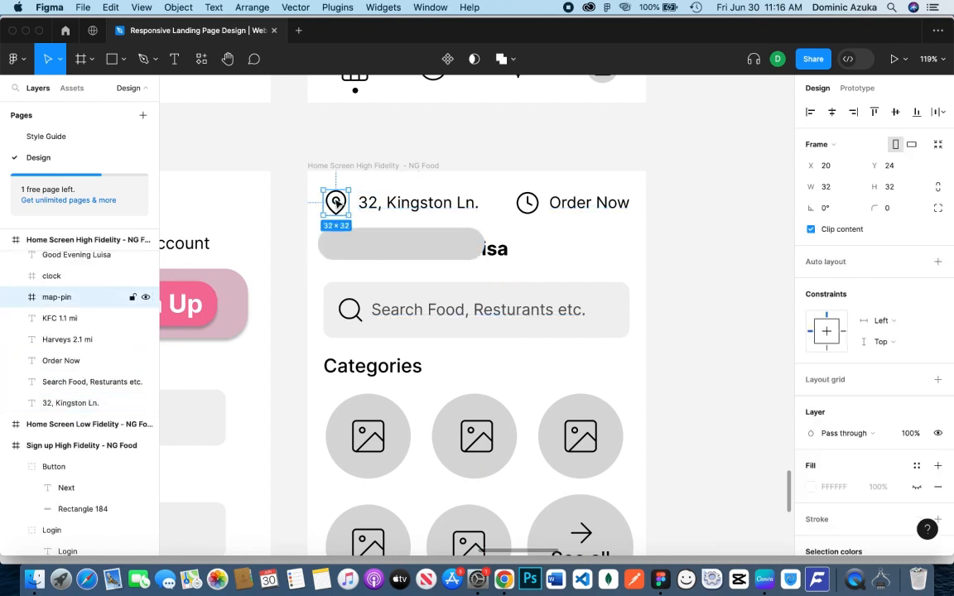
{"action": "left_click", "coordinate": [366, 206]}
{"action": "left_click", "coordinate": [341, 210], "text": "shift"}
{"action": "key", "text": "super+g"}
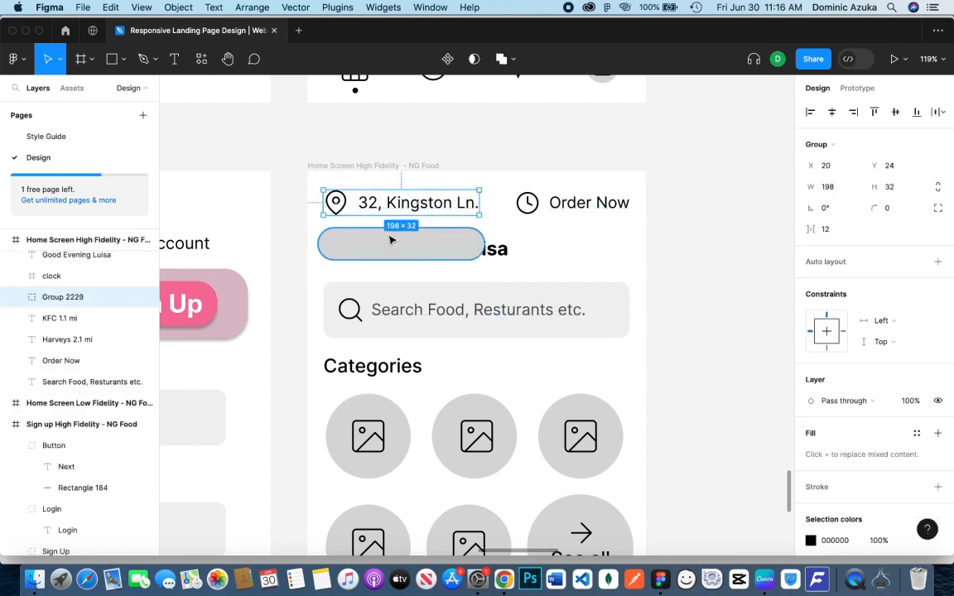
{"action": "double_click", "coordinate": [73, 298]}
{"action": "type", "text": "Map"}
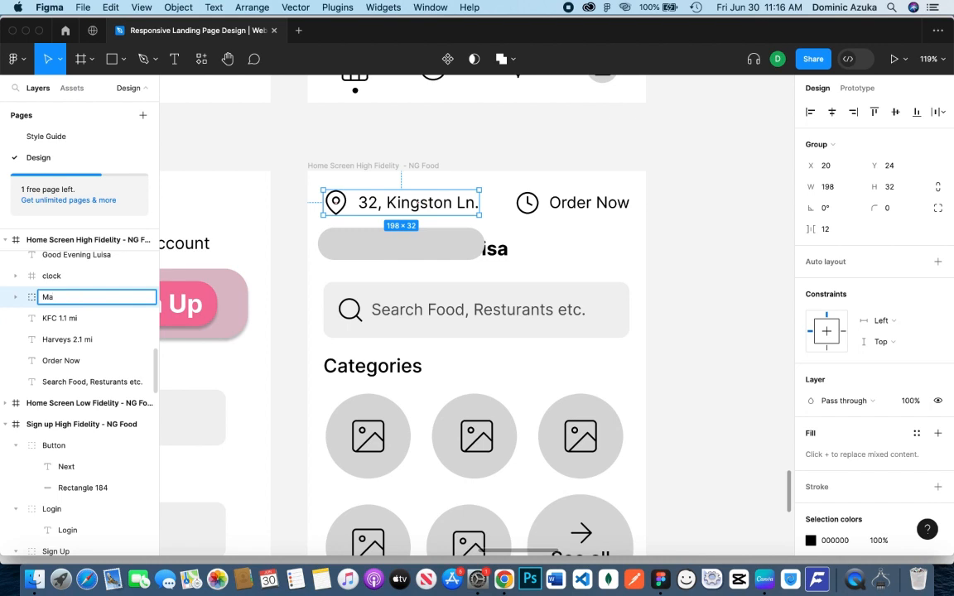
{"action": "key", "text": "Return"}
Reorder the rounded rectangle beneath the Map group and move it up to Y 20 behind the address
{"action": "left_click", "coordinate": [357, 243]}
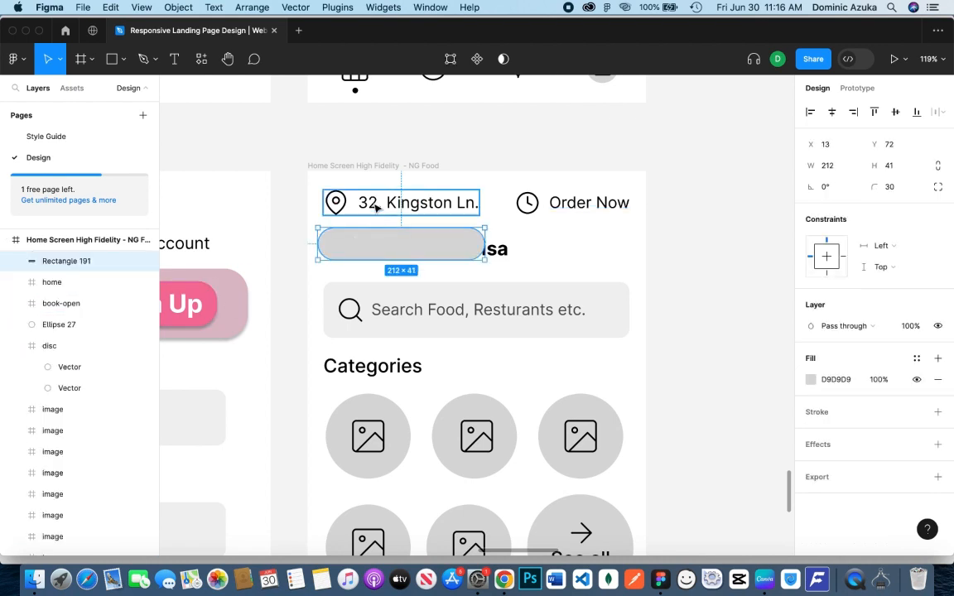
{"action": "left_click", "coordinate": [377, 208]}
{"action": "scroll", "coordinate": [78, 364], "scroll_direction": "down", "scroll_amount": 4}
{"action": "scroll", "coordinate": [78, 351], "scroll_direction": "up", "scroll_amount": 6}
{"action": "scroll", "coordinate": [77, 347], "scroll_direction": "up", "scroll_amount": 10}
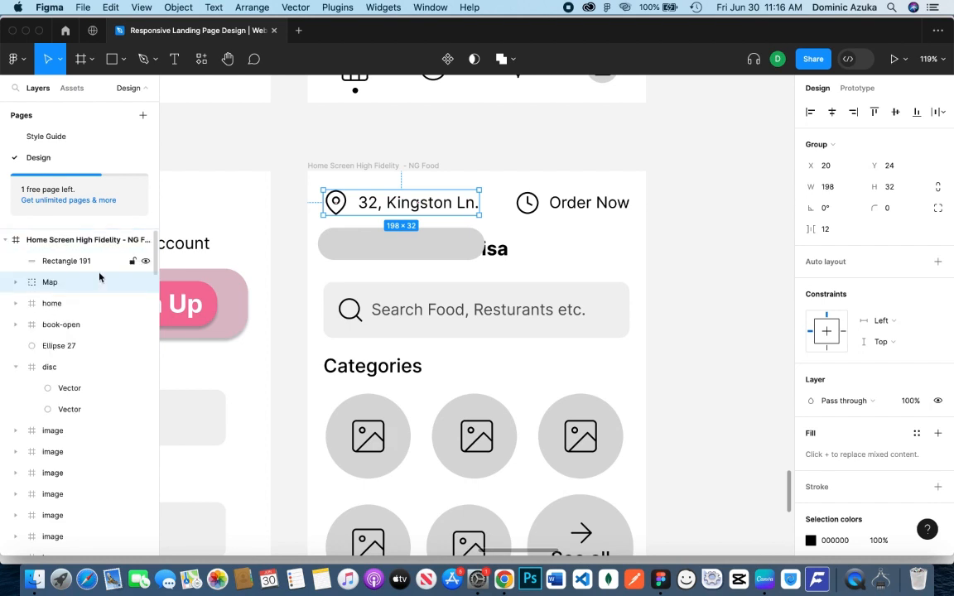
{"action": "left_click", "coordinate": [15, 282]}
{"action": "left_click_drag", "start_coordinate": [77, 263], "coordinate": [73, 334]}
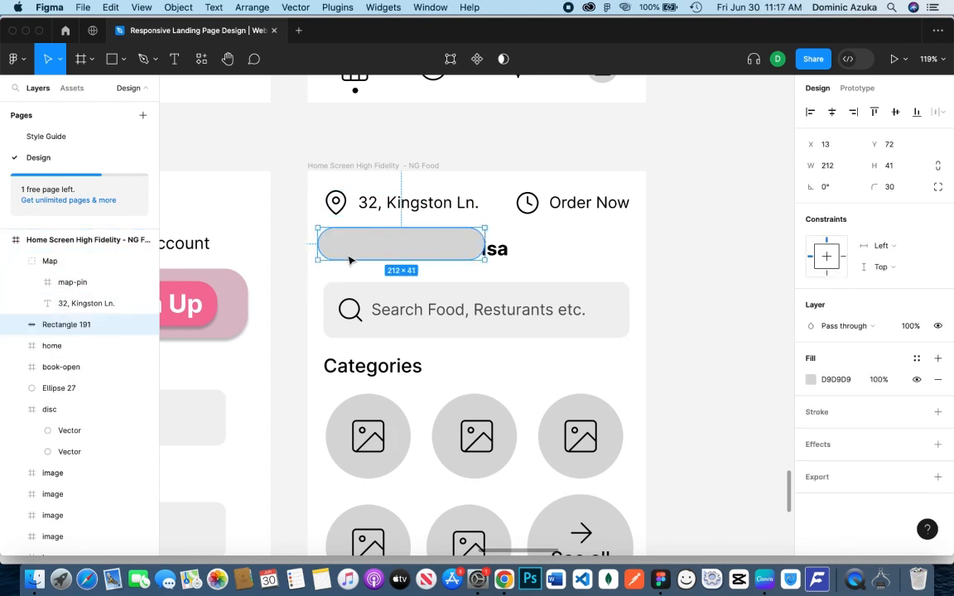
{"action": "left_click_drag", "start_coordinate": [370, 255], "coordinate": [373, 217]}
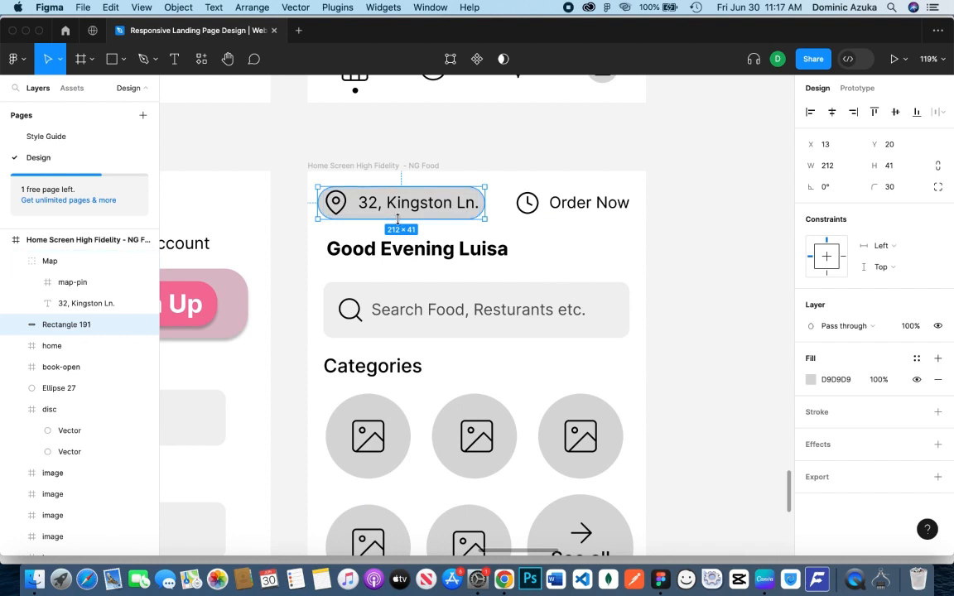
Fill the rounded rectangle behind the address with the peach document color FFBE9D
{"action": "left_click", "coordinate": [811, 381]}
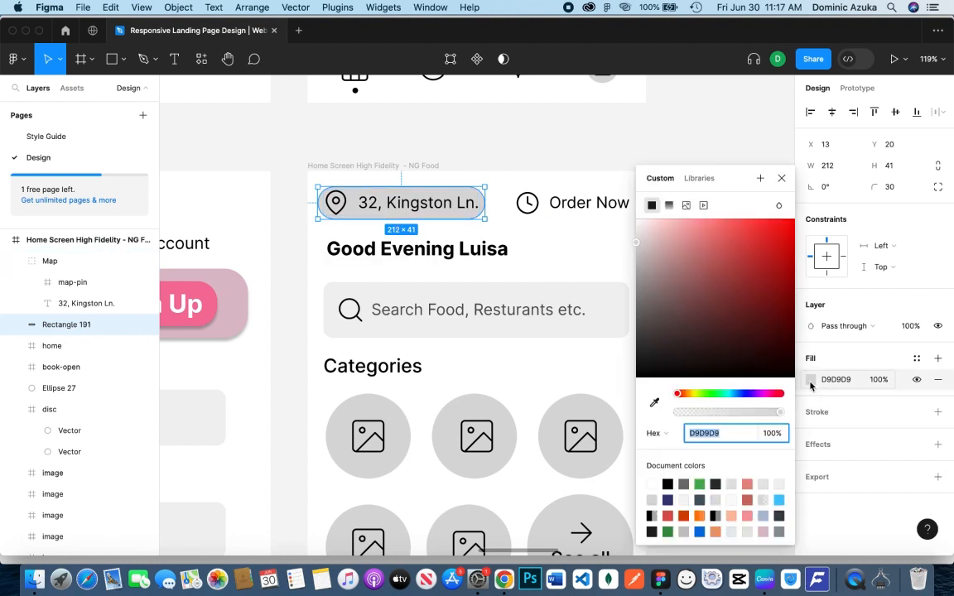
{"action": "left_click", "coordinate": [705, 515]}
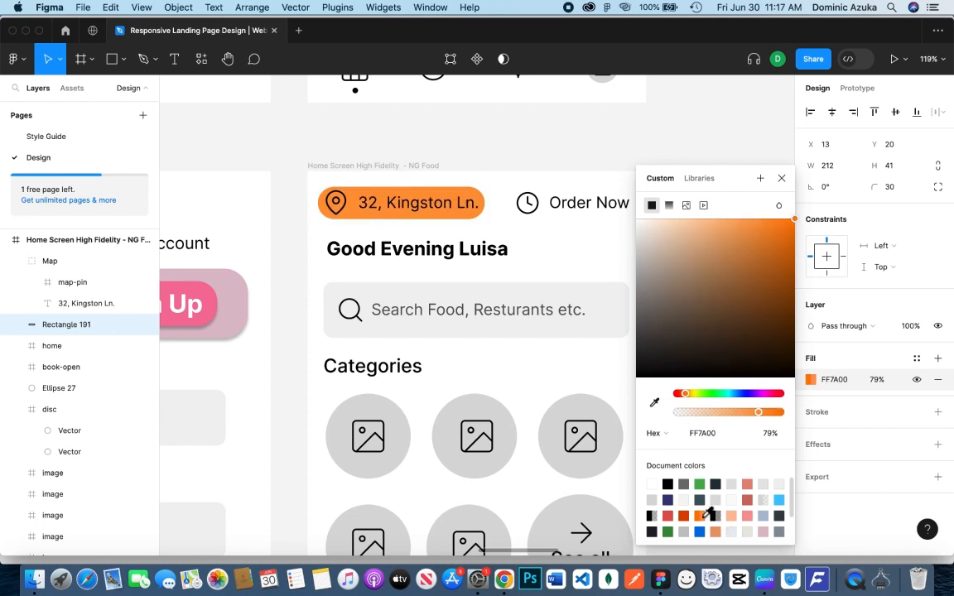
{"action": "left_click", "coordinate": [731, 516]}
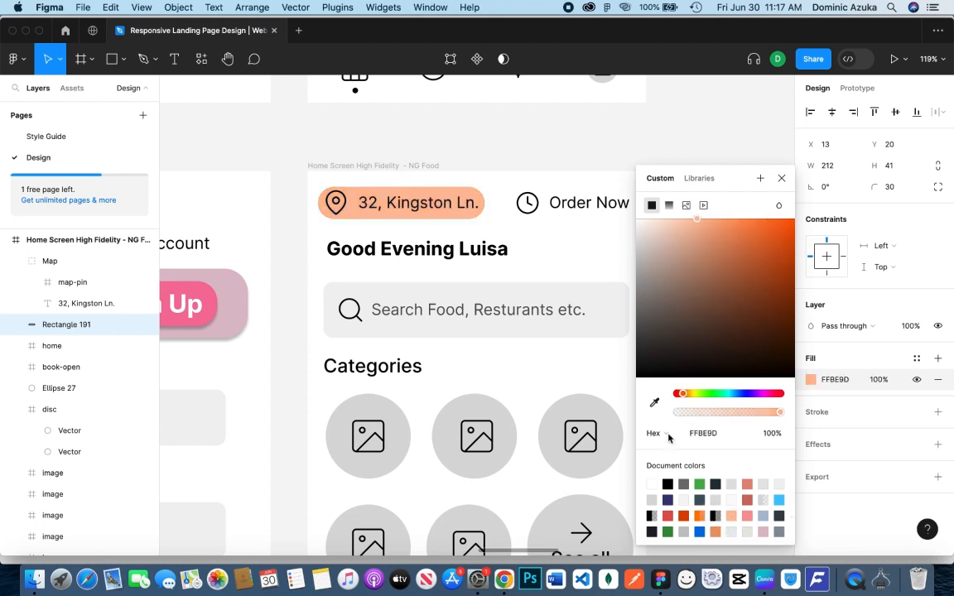
Recolor the address text in the home screen header with an orange document color
{"action": "left_click", "coordinate": [436, 204]}
{"action": "left_click", "coordinate": [132, 304]}
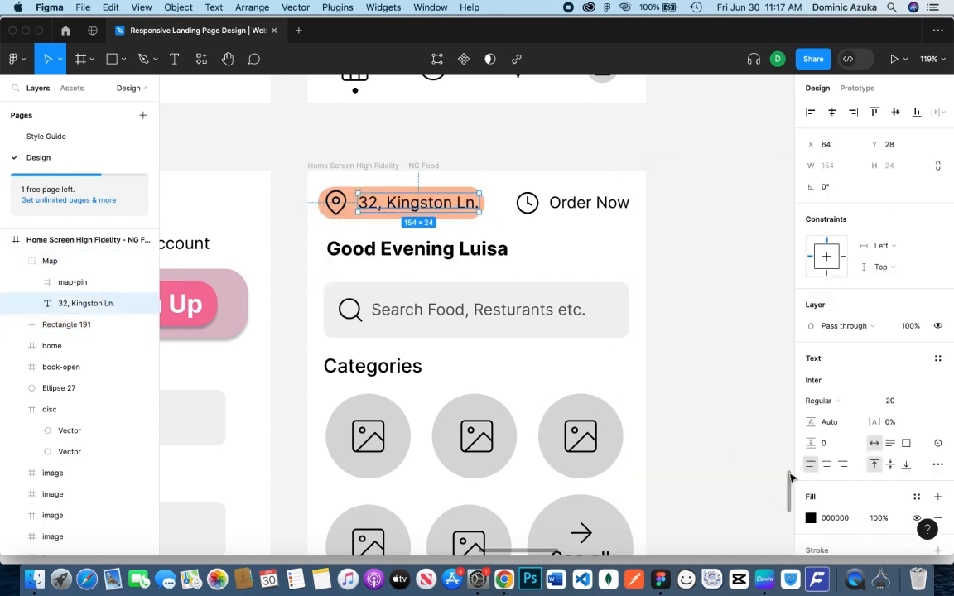
{"action": "left_click", "coordinate": [811, 519]}
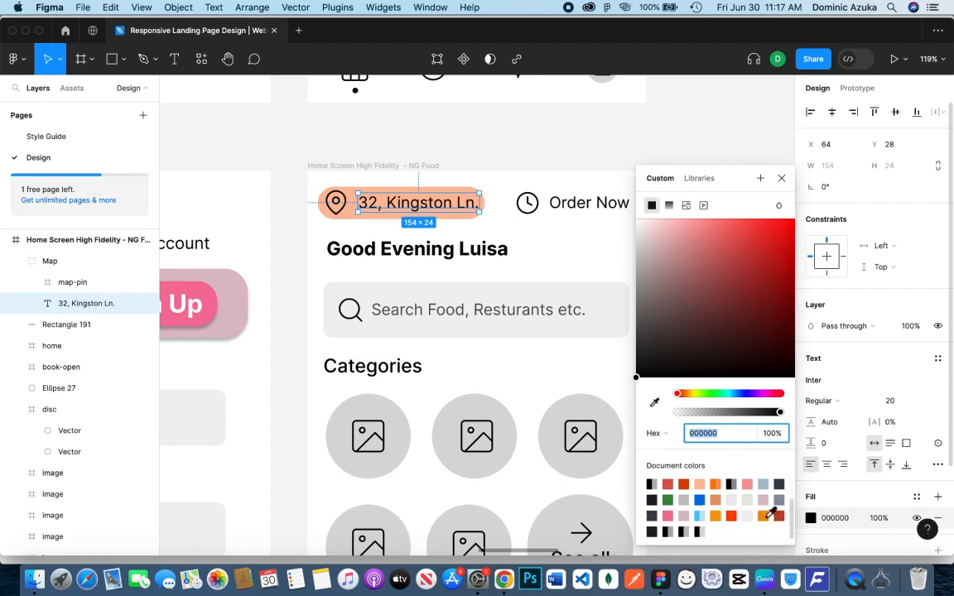
{"action": "left_click", "coordinate": [763, 516]}
{"action": "left_click", "coordinate": [499, 229]}
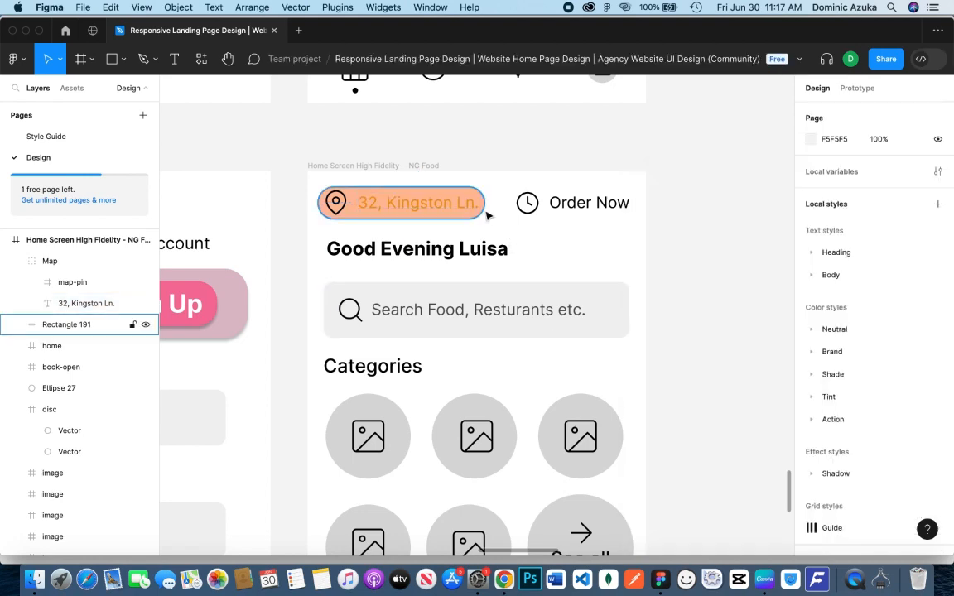
Lower the fill opacity of the peach rectangle behind the address to 28%
{"action": "left_click", "coordinate": [470, 207]}
{"action": "left_click", "coordinate": [476, 216]}
{"action": "left_click", "coordinate": [811, 379]}
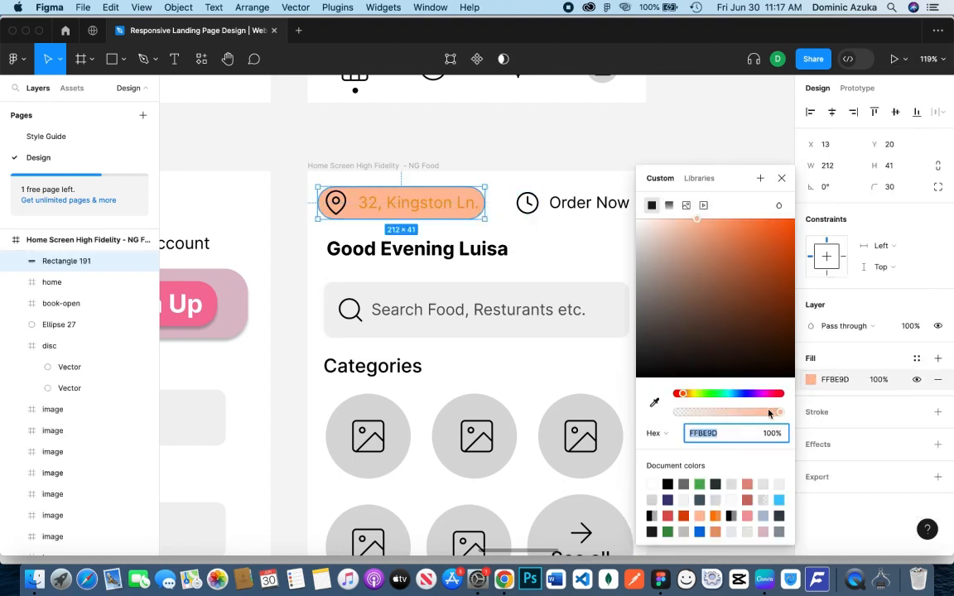
{"action": "left_click_drag", "start_coordinate": [773, 413], "coordinate": [710, 424]}
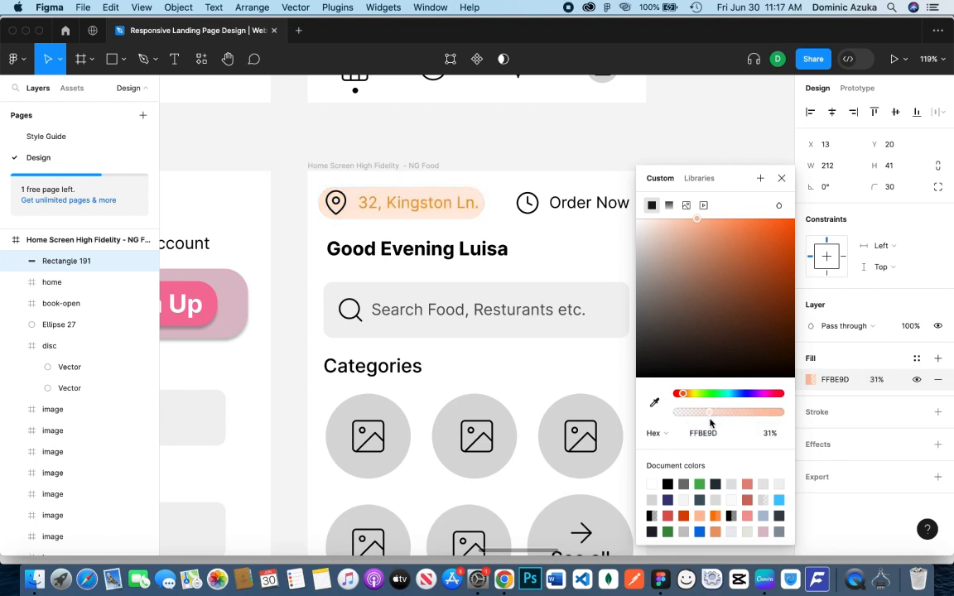
{"action": "left_click", "coordinate": [588, 251]}
{"action": "left_click", "coordinate": [335, 207]}
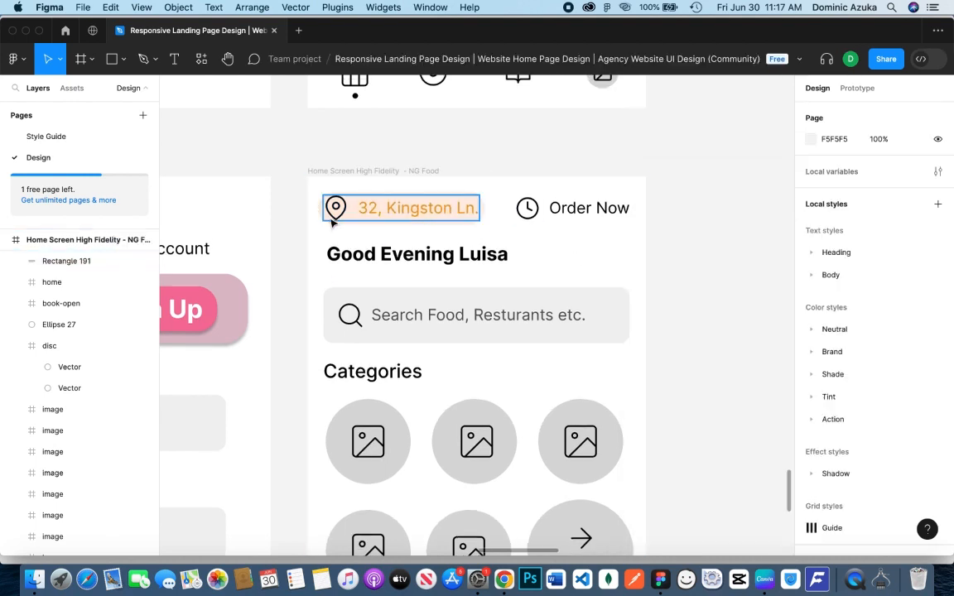
{"action": "left_click", "coordinate": [80, 283]}
{"action": "left_click", "coordinate": [31, 283]}
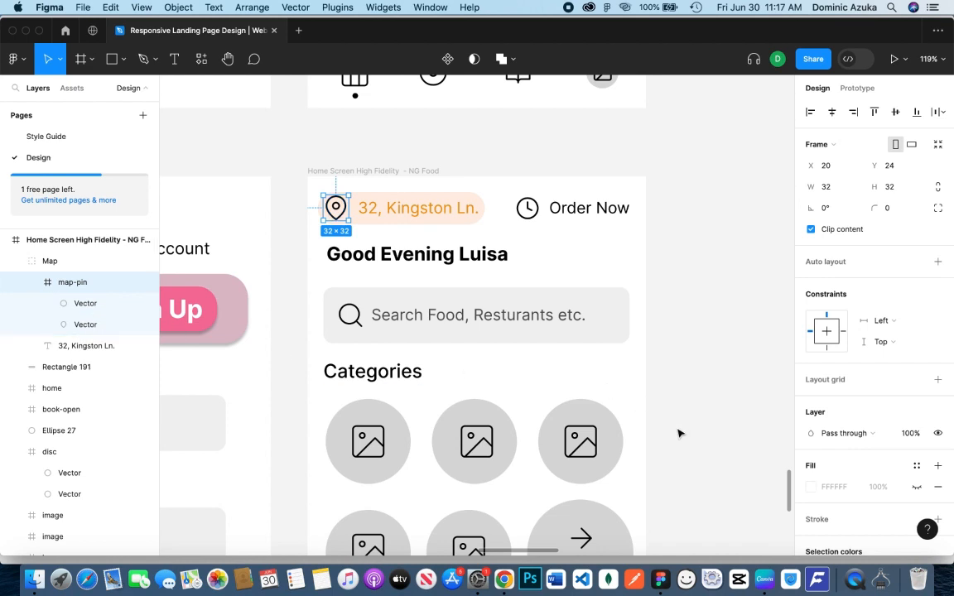
{"action": "left_click", "coordinate": [812, 489]}
{"action": "scroll", "coordinate": [732, 511], "scroll_direction": "down", "scroll_amount": 3}
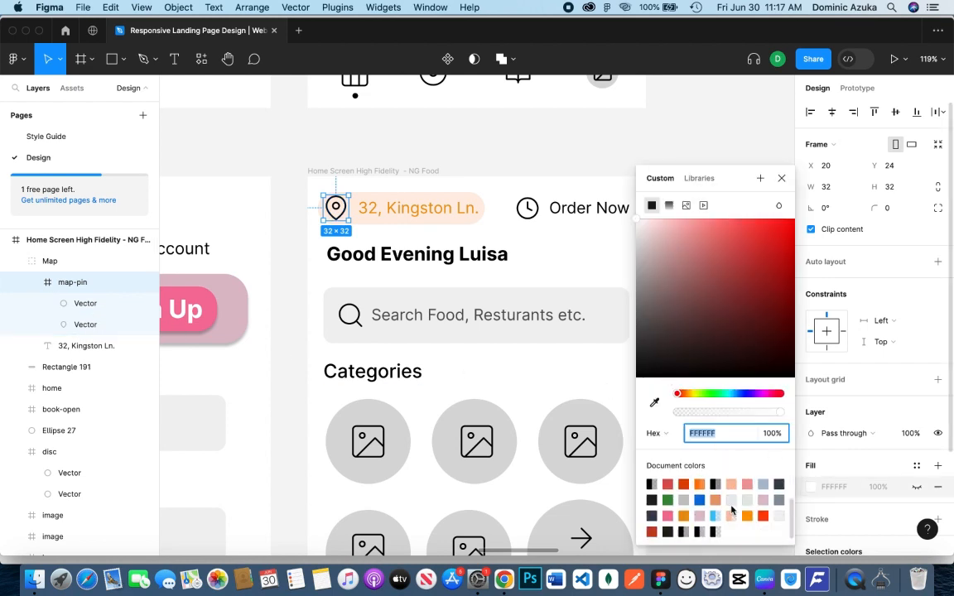
{"action": "left_click", "coordinate": [748, 515]}
{"action": "key", "text": "ctrl+z"}
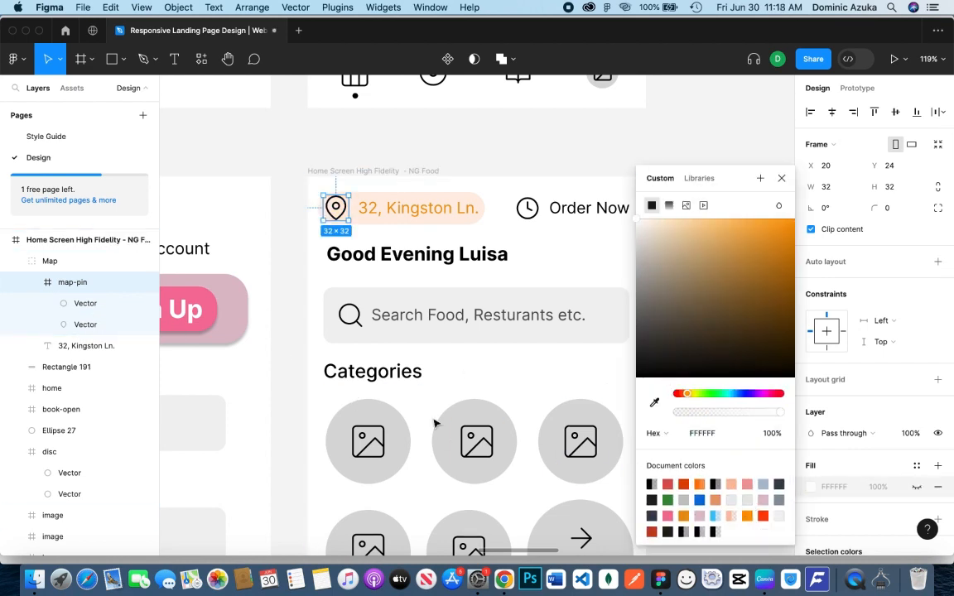
Recolor the strokes of both vectors in the map pin icon with the orange document color FF9900
{"action": "left_click", "coordinate": [84, 304]}
{"action": "left_click", "coordinate": [91, 323], "text": "shift"}
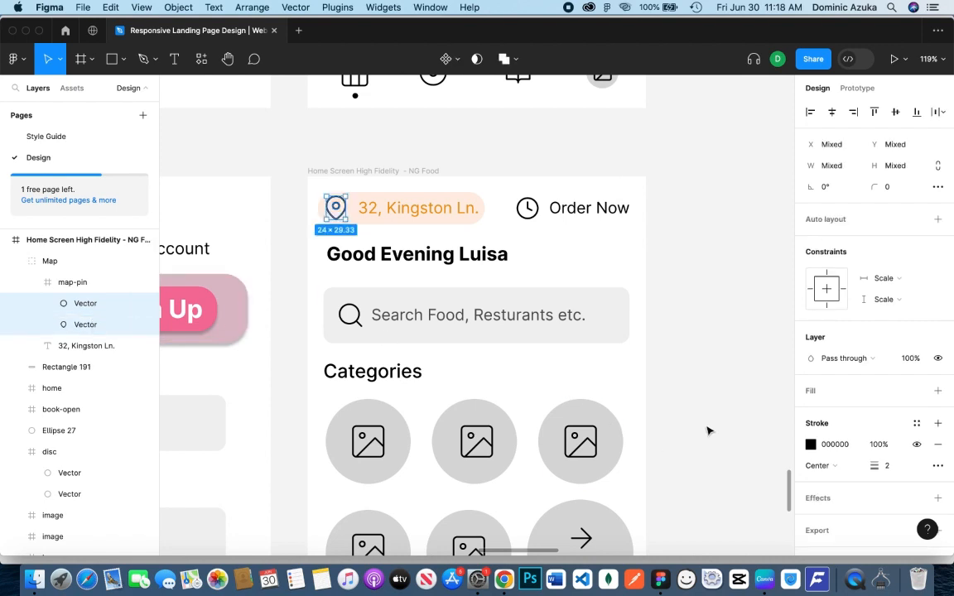
{"action": "left_click", "coordinate": [811, 445]}
{"action": "scroll", "coordinate": [710, 482], "scroll_direction": "down", "scroll_amount": 3}
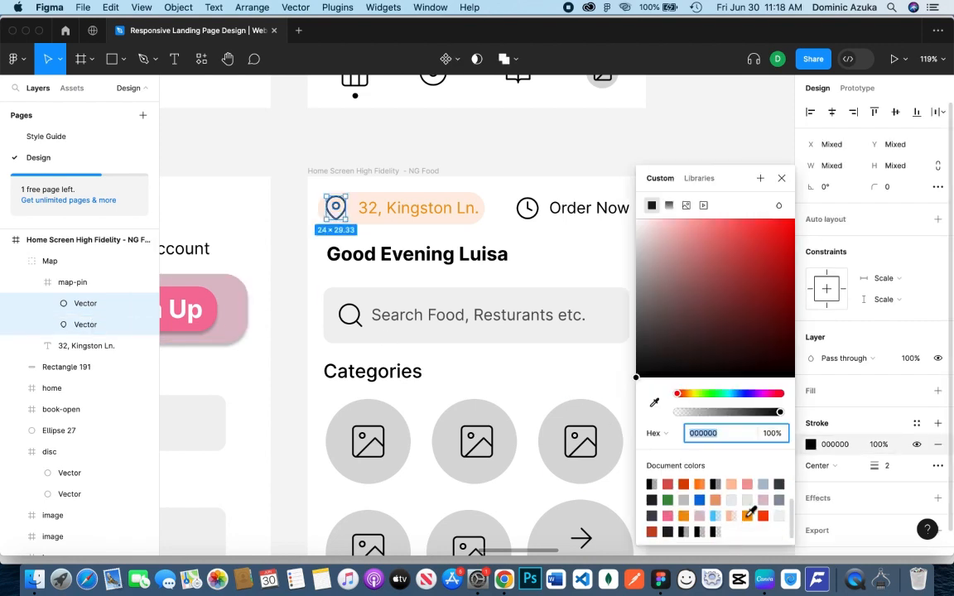
{"action": "left_click", "coordinate": [748, 514]}
{"action": "left_click", "coordinate": [572, 159]}
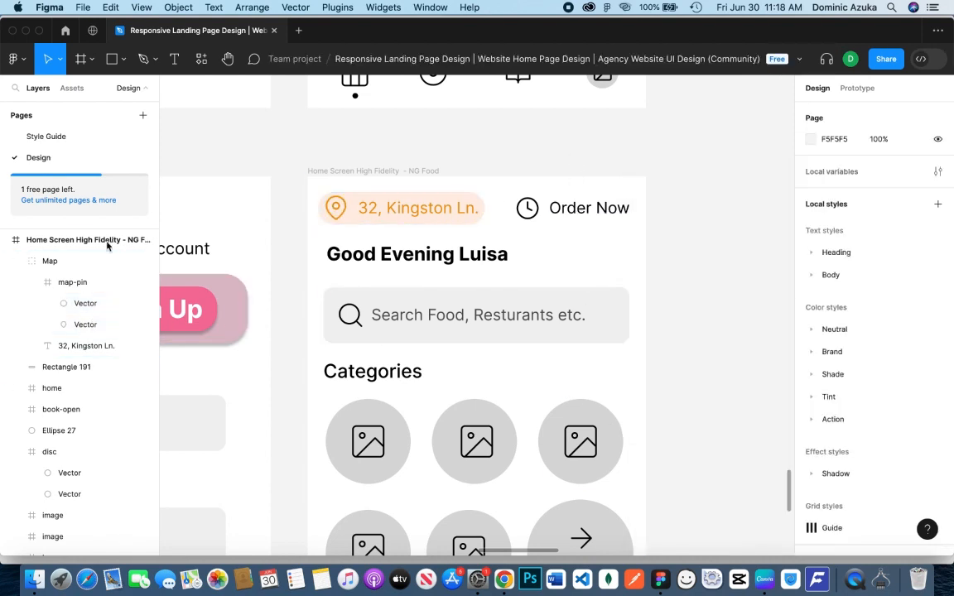
Shrink the map pin icon to 28 × 28 at X 30 and move the address text closer to it at X 60
{"action": "left_click", "coordinate": [89, 282]}
{"action": "left_click_drag", "start_coordinate": [351, 220], "coordinate": [351, 213]}
{"action": "left_click", "coordinate": [354, 226]}
{"action": "left_click", "coordinate": [361, 213]}
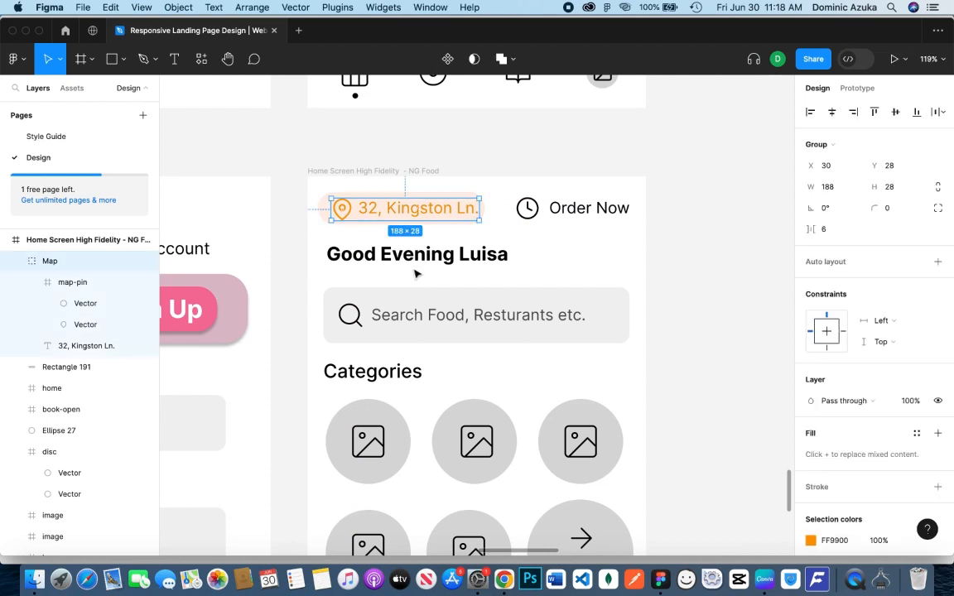
{"action": "left_click", "coordinate": [93, 284]}
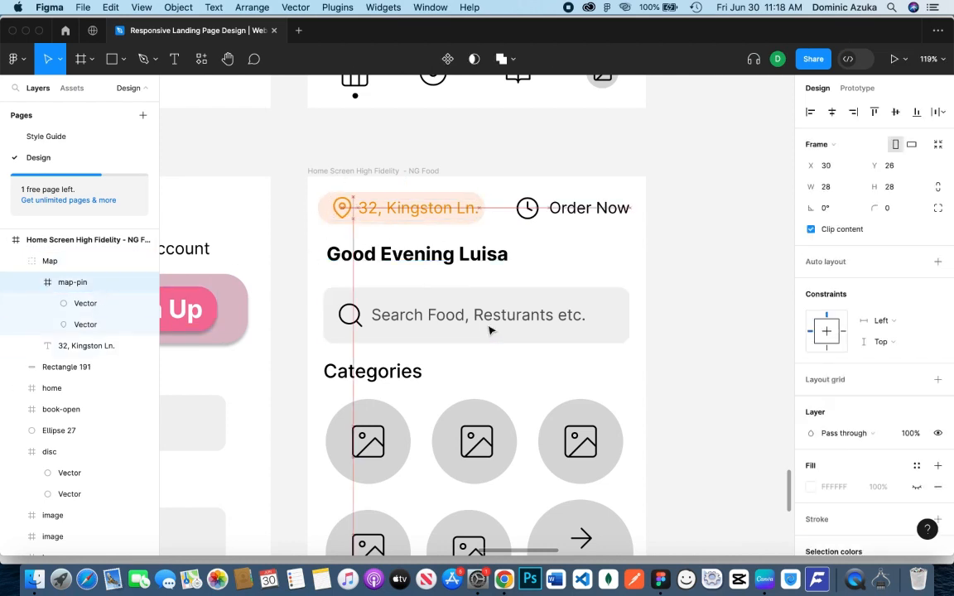
{"action": "left_click", "coordinate": [421, 212]}
{"action": "left_click_drag", "start_coordinate": [422, 211], "coordinate": [423, 211]}
{"action": "left_click", "coordinate": [555, 266]}
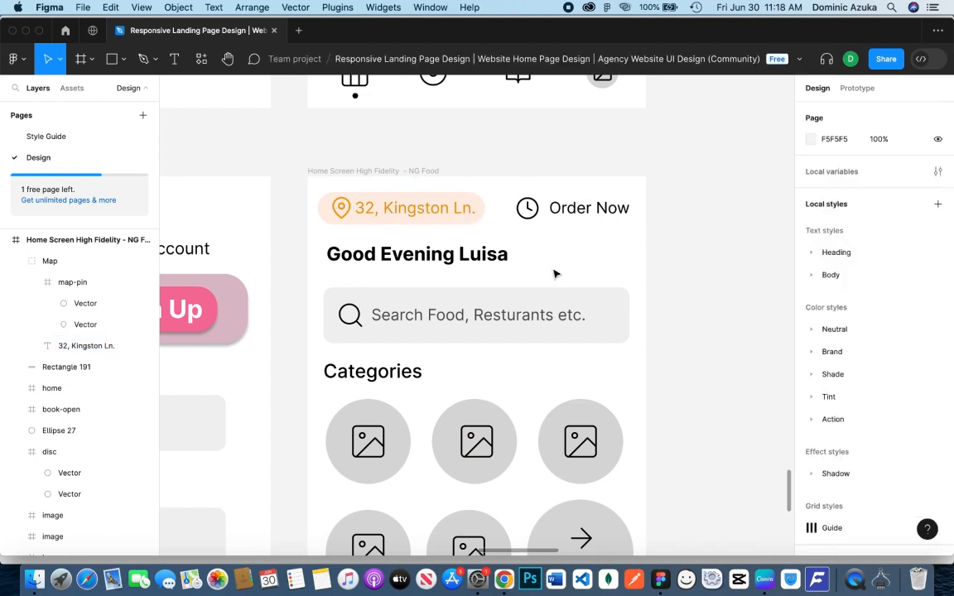
Move the peach rectangle into the Map group beneath the address text and duplicate it there
{"action": "left_click", "coordinate": [66, 366]}
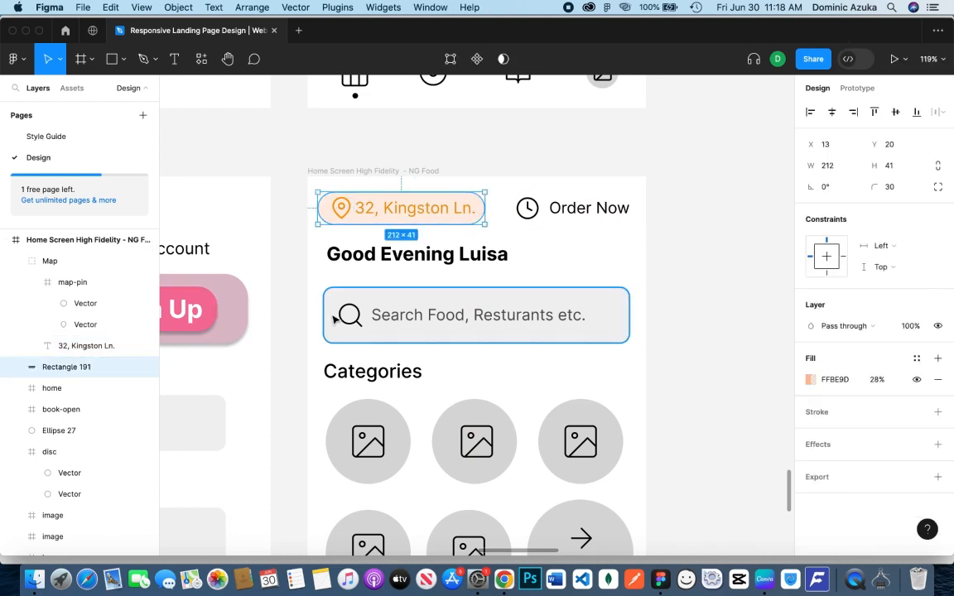
{"action": "left_click", "coordinate": [144, 262]}
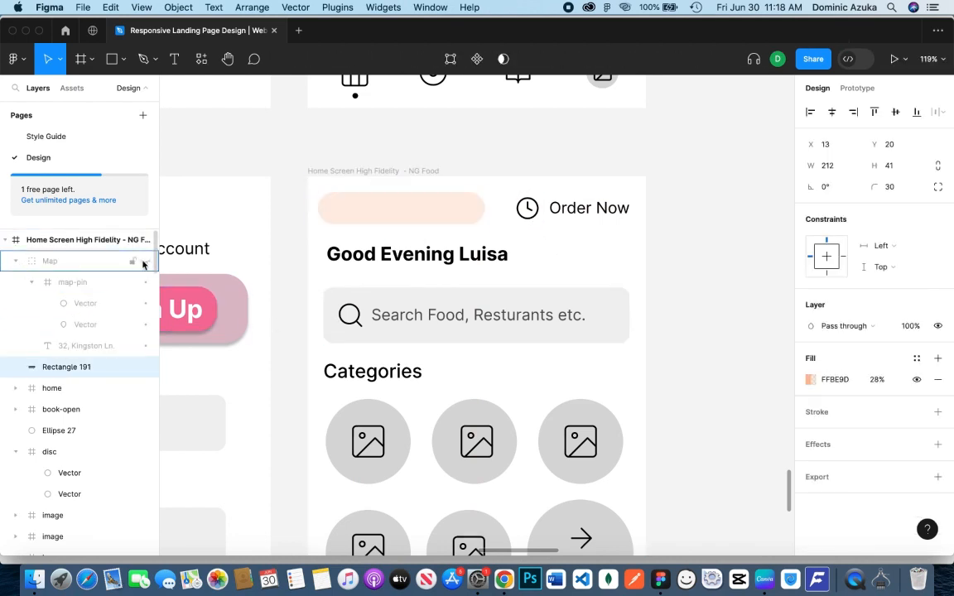
{"action": "left_click", "coordinate": [145, 263]}
{"action": "left_click_drag", "start_coordinate": [79, 363], "coordinate": [81, 343]}
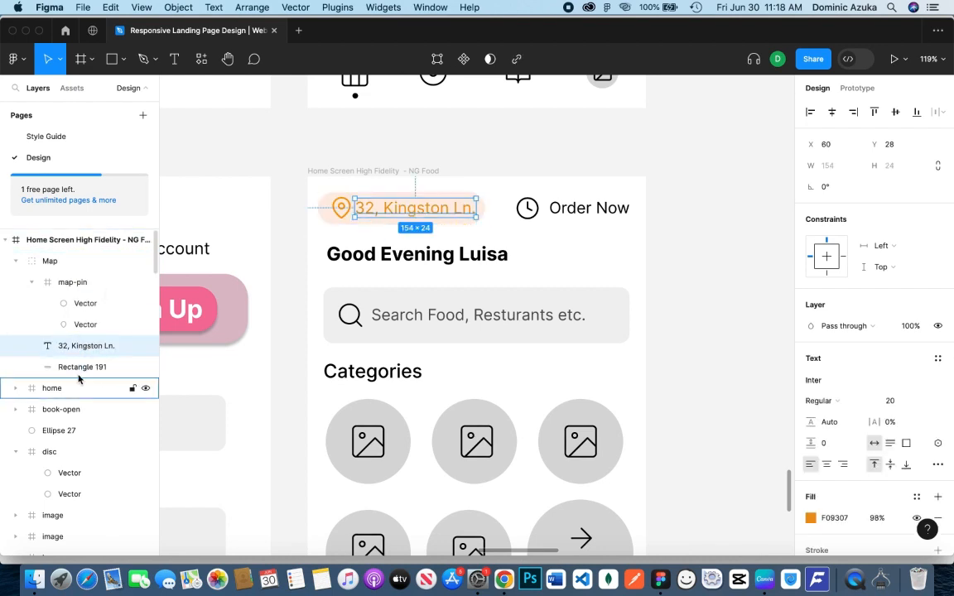
{"action": "left_click", "coordinate": [16, 261]}
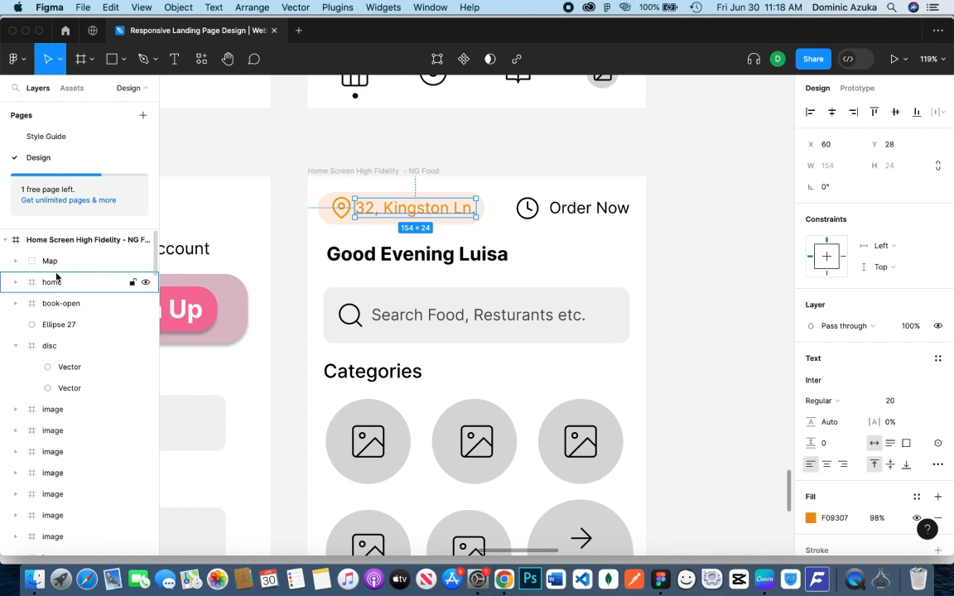
{"action": "left_click", "coordinate": [17, 261]}
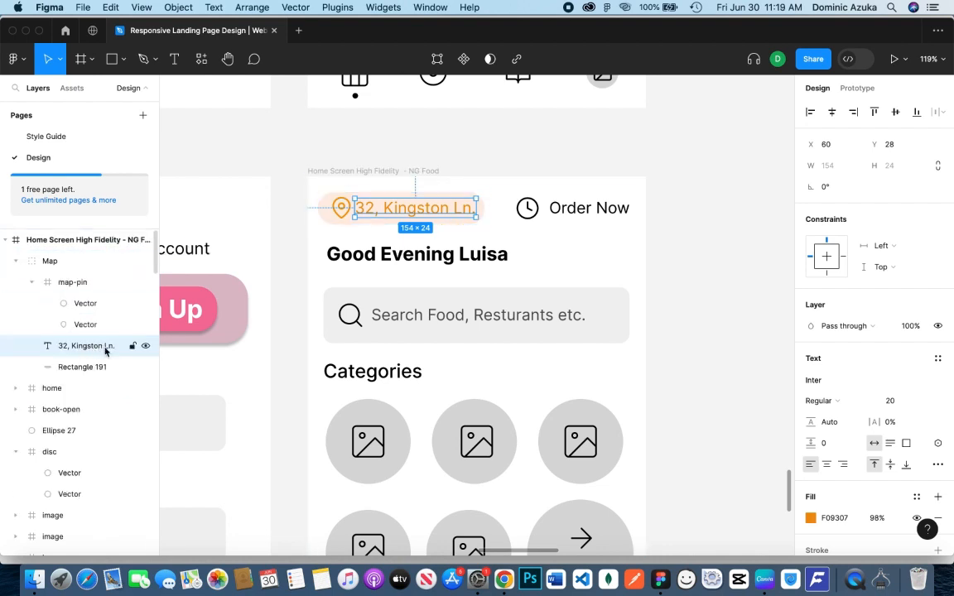
{"action": "left_click", "coordinate": [84, 360]}
{"action": "key", "text": "super+d"}
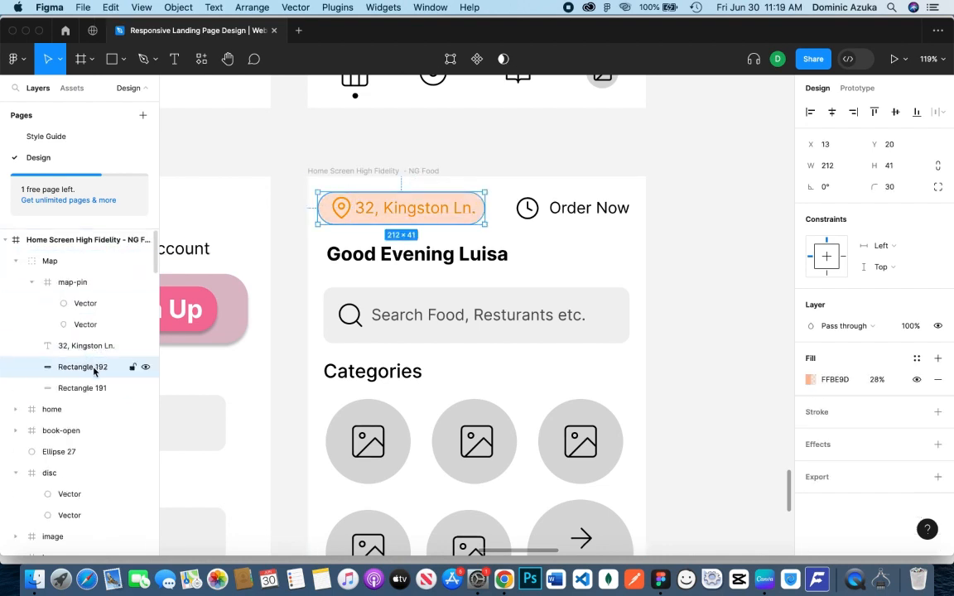
Group the clock icon with the "Order Now" text in the home screen header and name the group "Order Now"
{"action": "left_click", "coordinate": [580, 206]}
{"action": "left_click", "coordinate": [74, 340]}
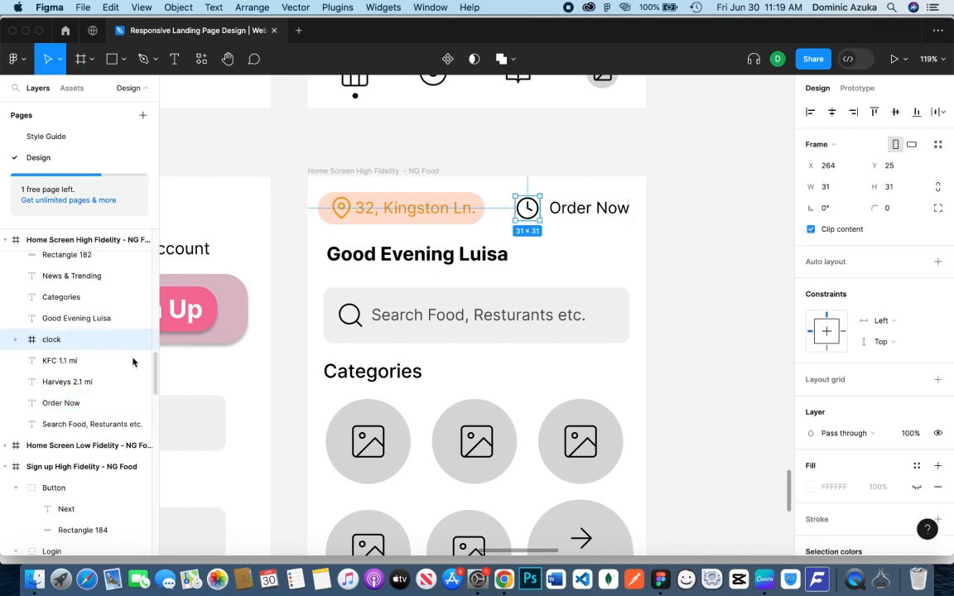
{"action": "left_click", "coordinate": [55, 408], "text": "shift"}
{"action": "left_click", "coordinate": [56, 407]}
{"action": "left_click", "coordinate": [69, 346], "text": "shift"}
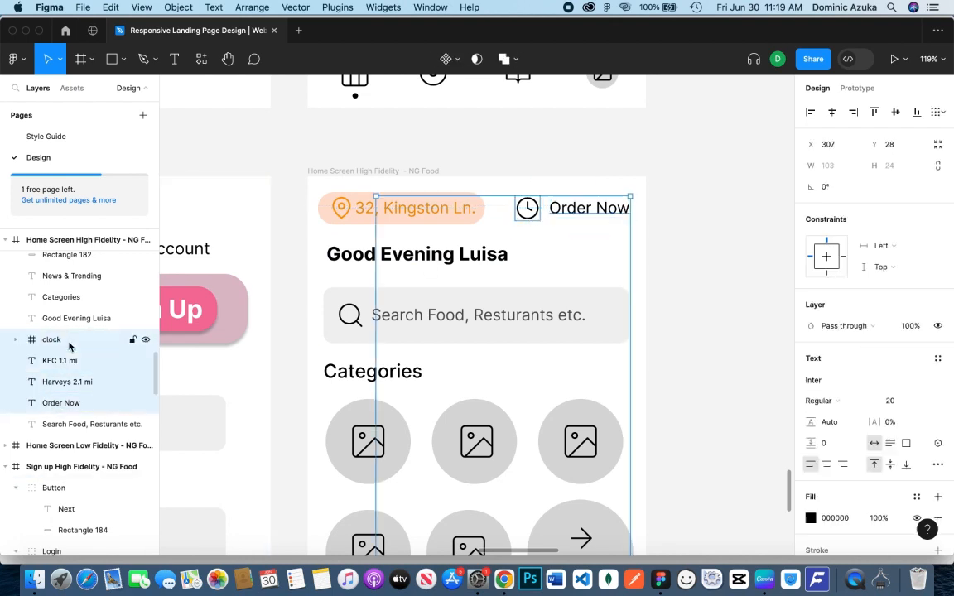
{"action": "left_click", "coordinate": [70, 346]}
{"action": "left_click", "coordinate": [76, 404], "text": "shift"}
{"action": "key", "text": "super+g"}
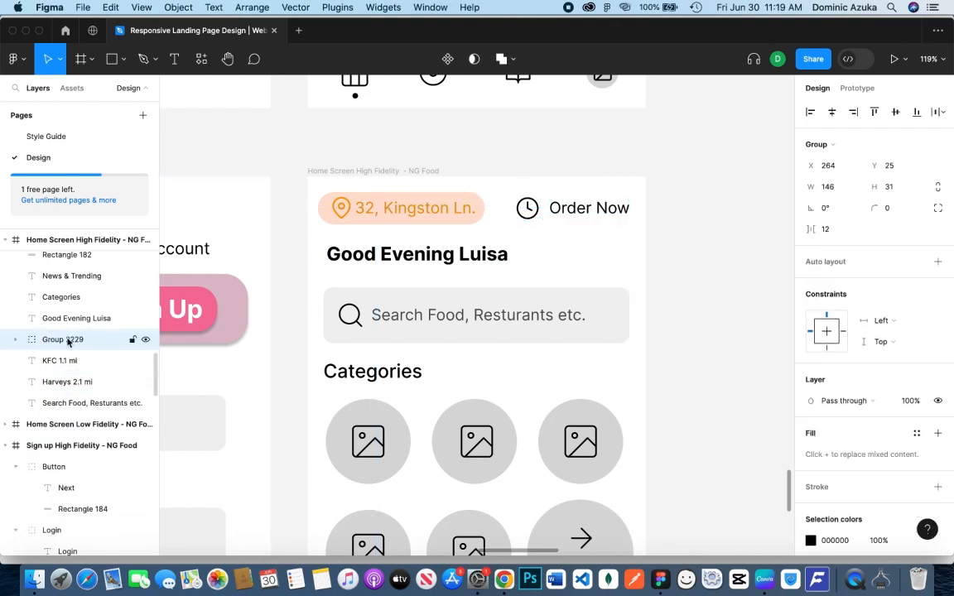
{"action": "double_click", "coordinate": [68, 342]}
{"action": "type", "text": "Order Now"}
{"action": "key", "text": "Return"}
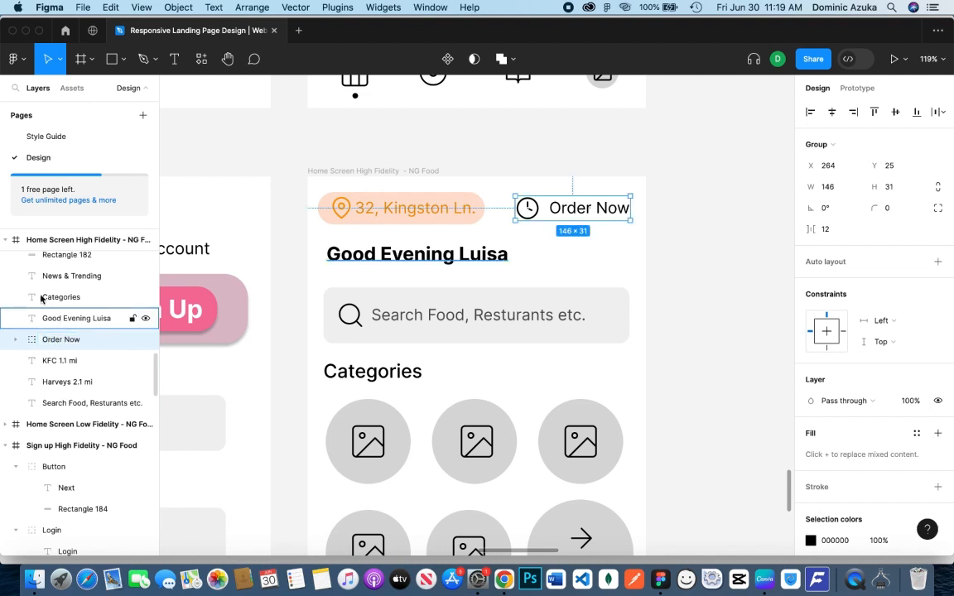
Reorder the Order Now group directly below the Map group and place one of the two peach rectangles at its bottom
{"action": "scroll", "coordinate": [60, 309], "scroll_direction": "down", "scroll_amount": 3}
{"action": "scroll", "coordinate": [58, 309], "scroll_direction": "up", "scroll_amount": 6}
{"action": "left_click_drag", "start_coordinate": [58, 309], "coordinate": [97, 452]}
{"action": "left_click", "coordinate": [87, 386]}
{"action": "left_click", "coordinate": [16, 399]}
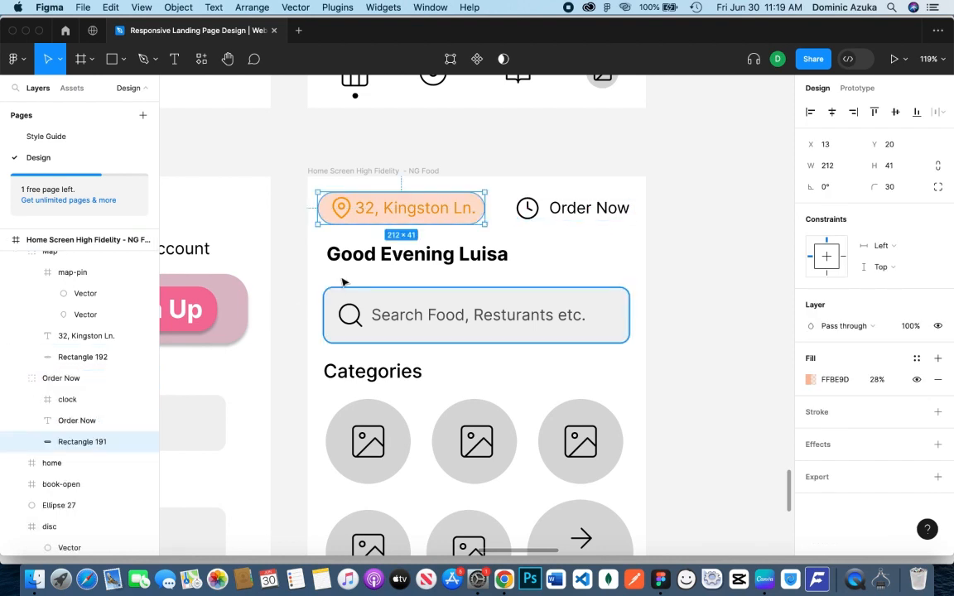
Move the Order Now group's peach rectangle behind the clock and label, narrowing it to 168 wide at X 253
{"action": "left_click_drag", "start_coordinate": [454, 214], "coordinate": [633, 214]}
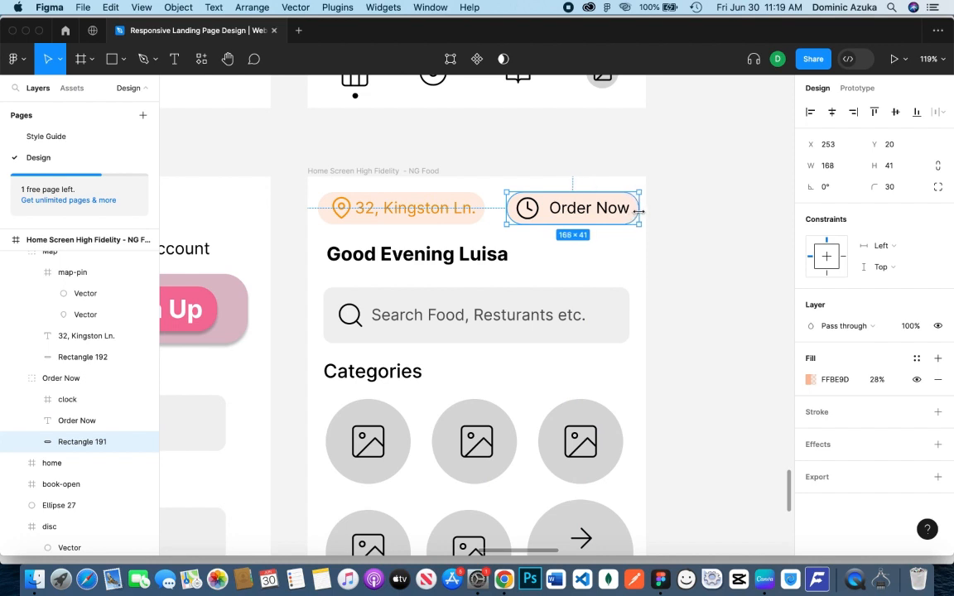
{"action": "key", "text": "Escape"}
Recolor the strokes of both vectors in the clock icon with an orange document color
{"action": "left_click", "coordinate": [611, 215]}
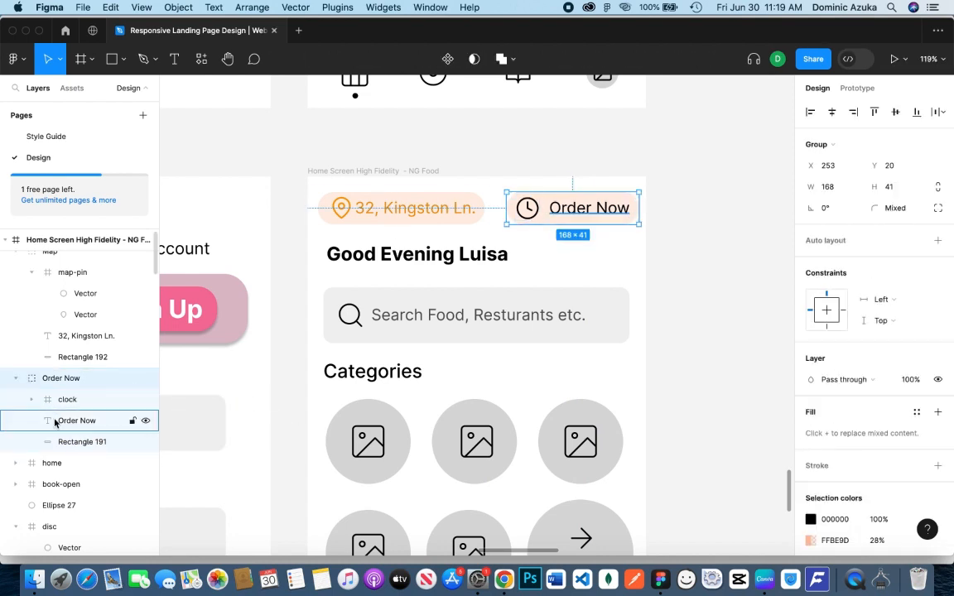
{"action": "left_click", "coordinate": [33, 400]}
{"action": "left_click", "coordinate": [83, 421]}
{"action": "left_click", "coordinate": [85, 441], "text": "shift"}
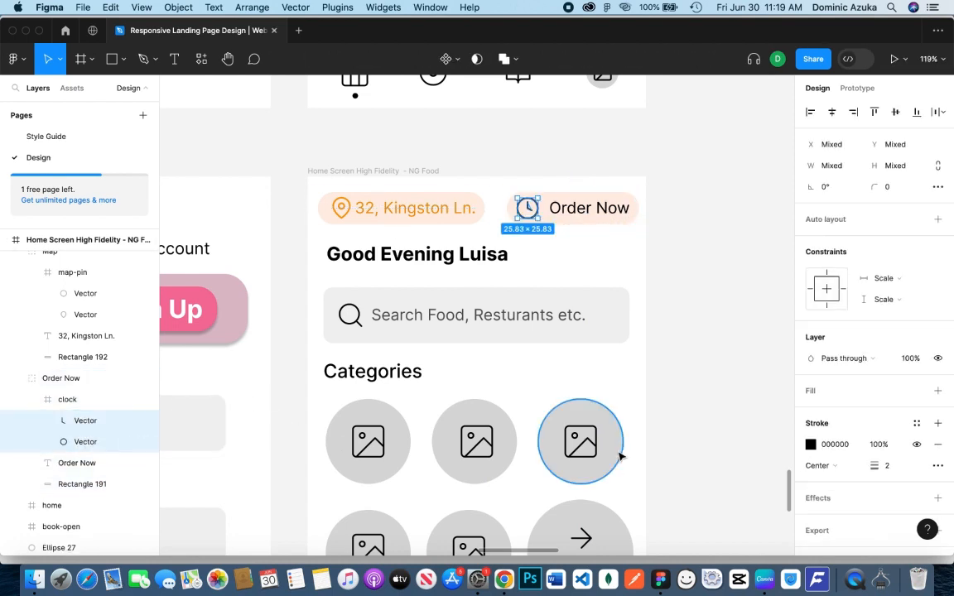
{"action": "left_click", "coordinate": [817, 445]}
{"action": "left_click", "coordinate": [812, 445]}
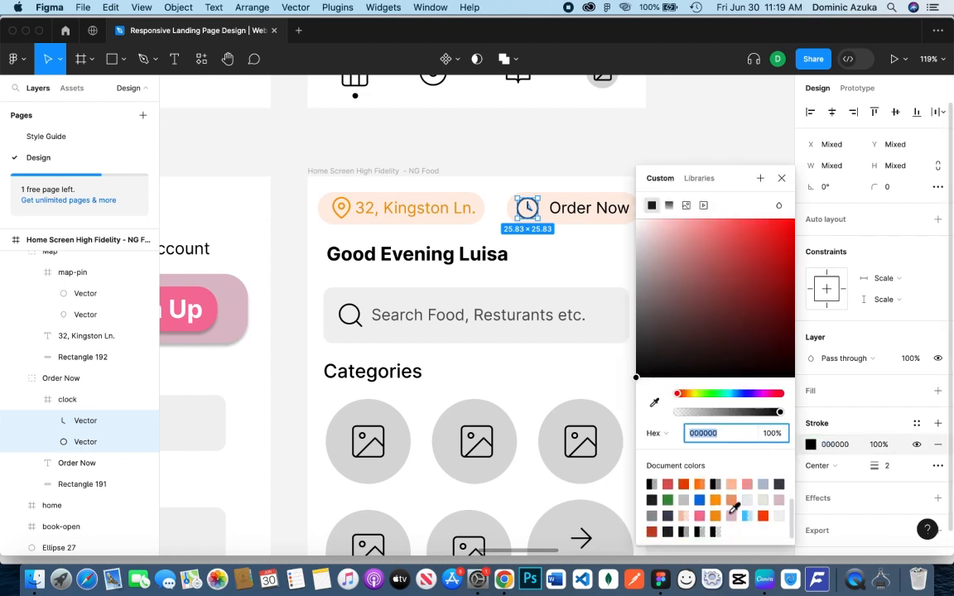
{"action": "left_click", "coordinate": [714, 500]}
Fill the "Order Now" text with the orange document color FF9900
{"action": "left_click", "coordinate": [583, 216]}
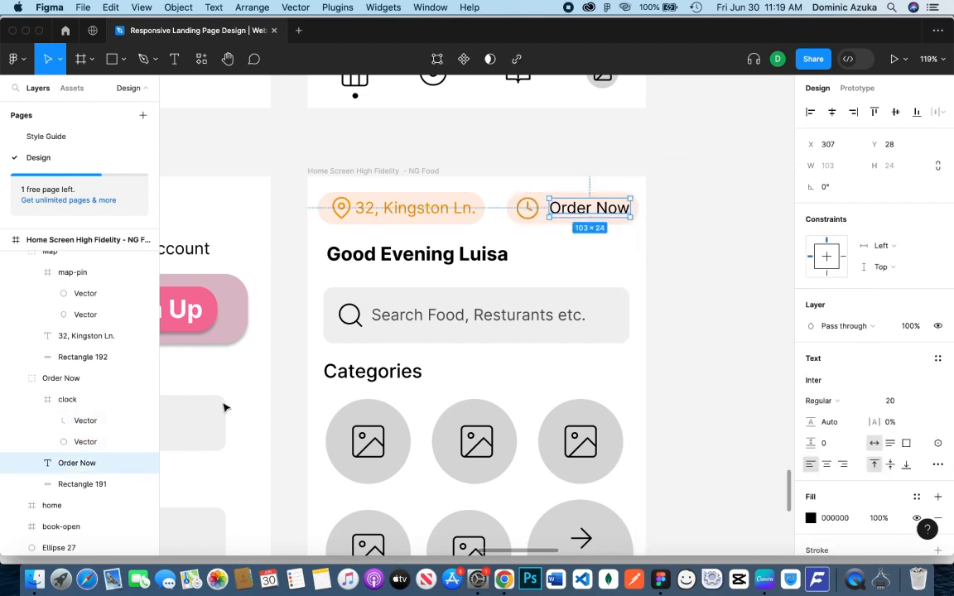
{"action": "left_click", "coordinate": [811, 518]}
{"action": "left_click", "coordinate": [738, 500]}
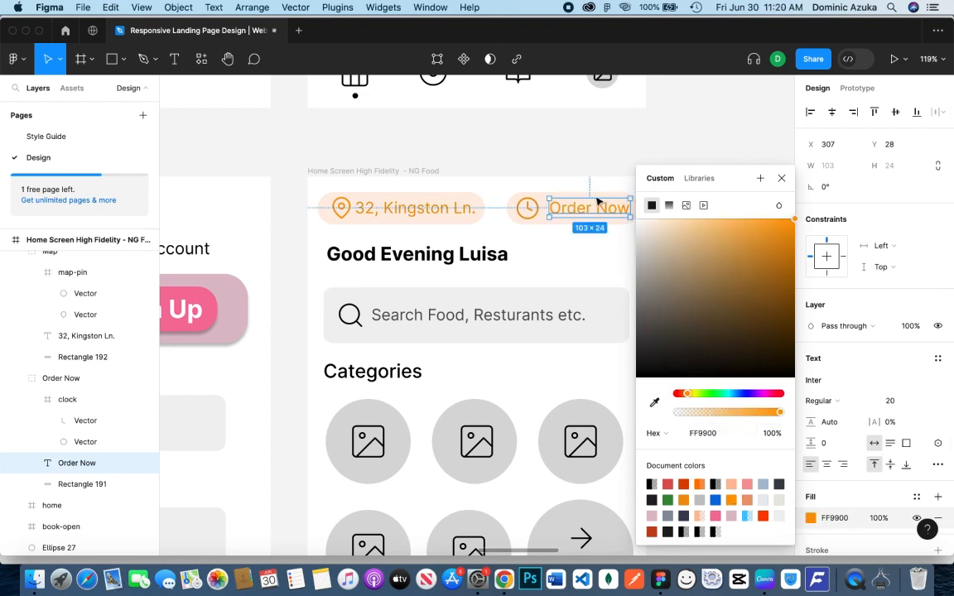
{"action": "left_click", "coordinate": [698, 403]}
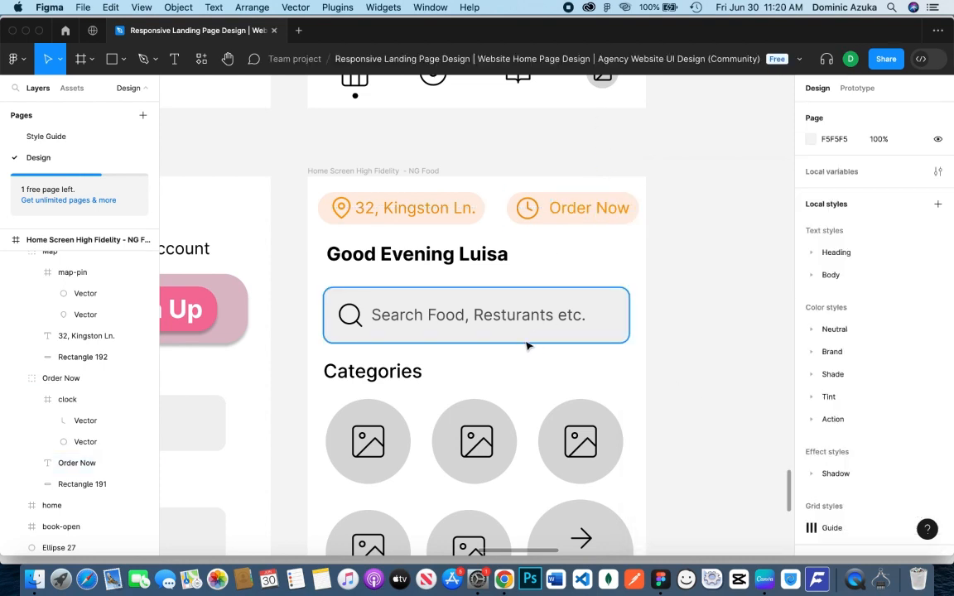
Recolor the strokes of both vectors in the search bar's magnifier icon with a blue document color
{"action": "left_click", "coordinate": [349, 317]}
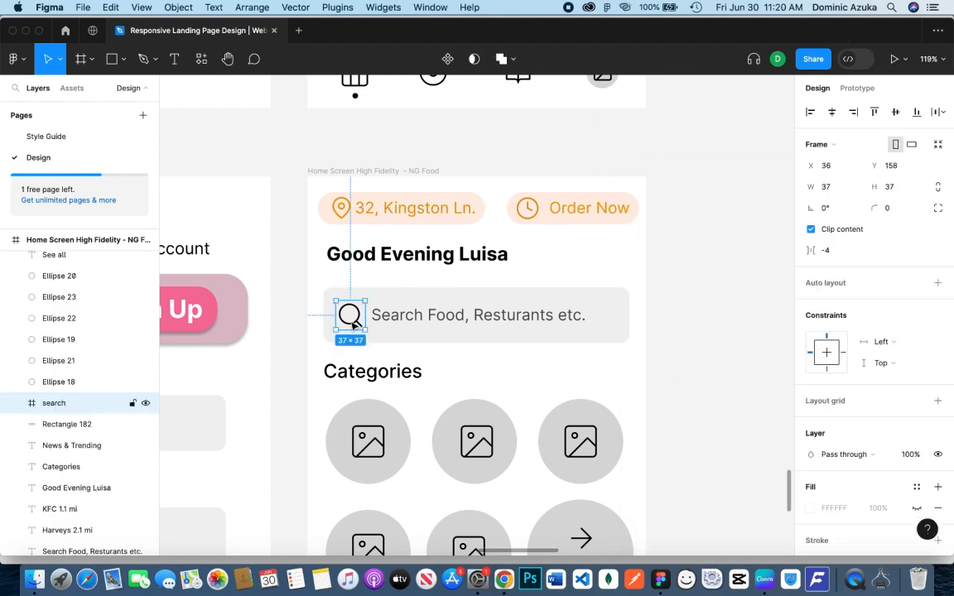
{"action": "left_click", "coordinate": [16, 402]}
{"action": "left_click", "coordinate": [68, 424]}
{"action": "left_click", "coordinate": [87, 446], "text": "shift"}
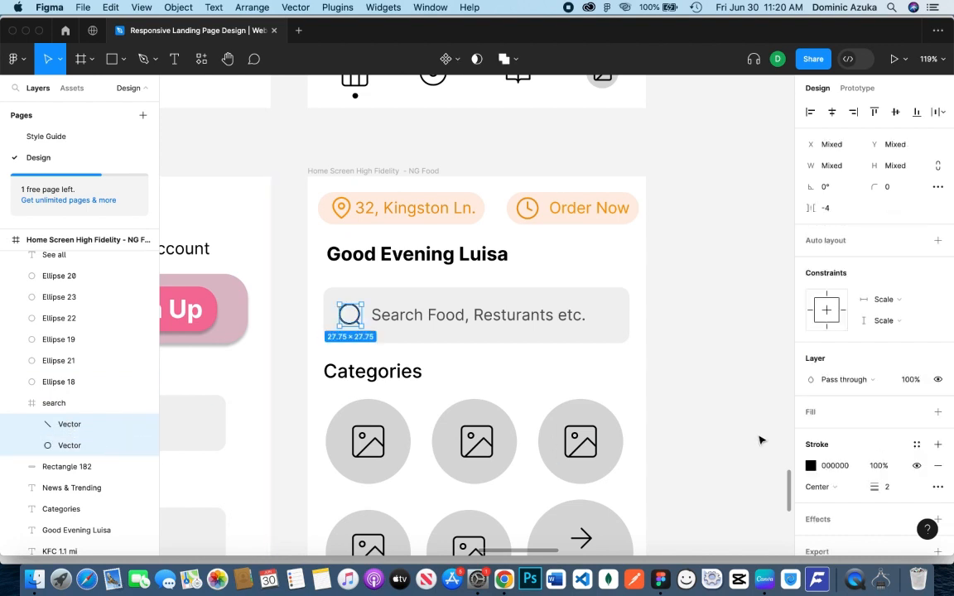
{"action": "left_click", "coordinate": [810, 466]}
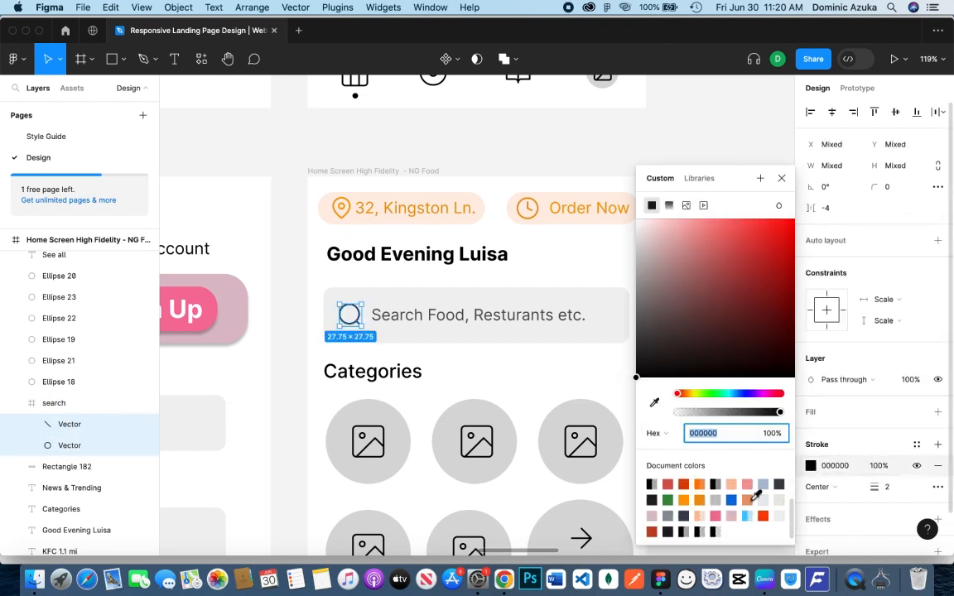
{"action": "left_click", "coordinate": [730, 485]}
{"action": "left_click", "coordinate": [288, 395]}
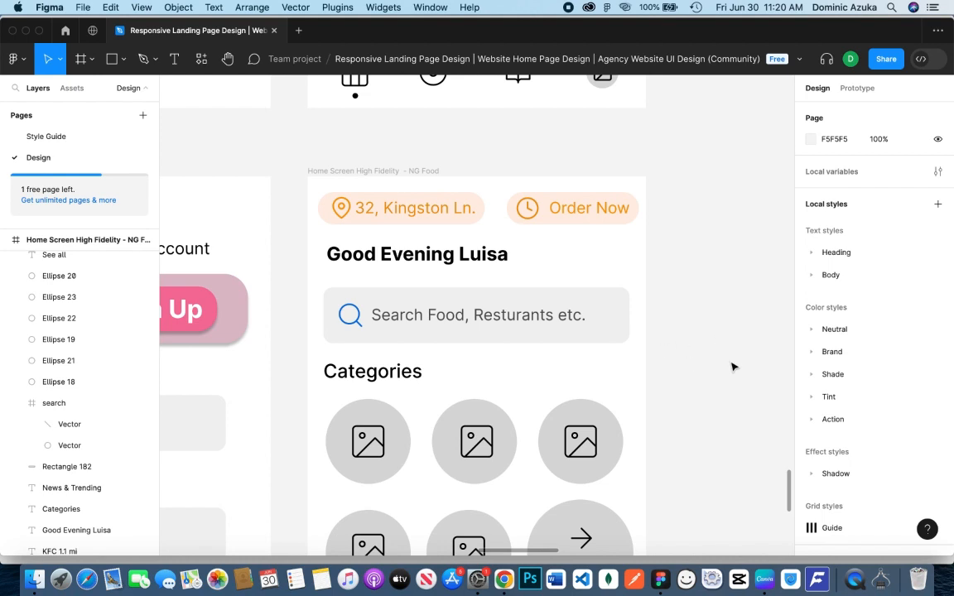
{"action": "scroll", "coordinate": [729, 366], "scroll_direction": "down", "scroll_amount": 5}
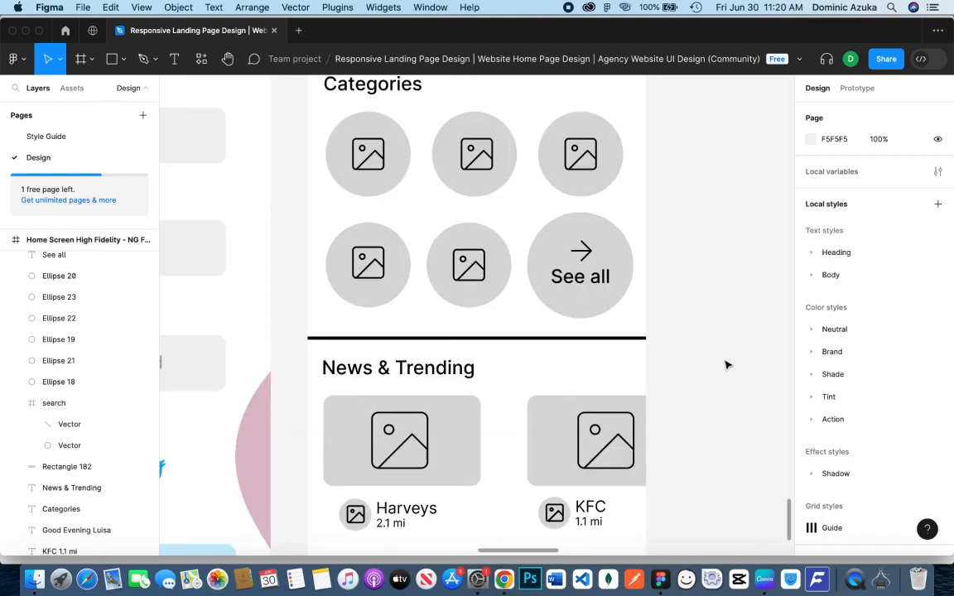
Fill all six Categories circles, including the See all circle, with the pink document color DDBEC9
{"action": "scroll", "coordinate": [686, 361], "scroll_direction": "up", "scroll_amount": 1}
{"action": "left_click", "coordinate": [372, 243]}
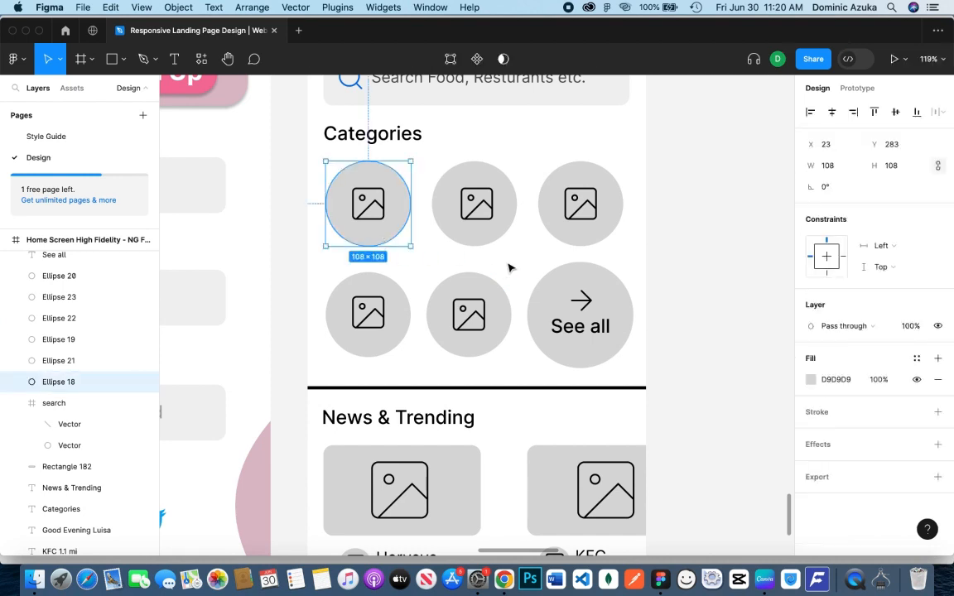
{"action": "left_click", "coordinate": [498, 239], "text": "shift"}
{"action": "left_click", "coordinate": [557, 232], "text": "shift"}
{"action": "left_click", "coordinate": [549, 323], "text": "shift"}
{"action": "left_click", "coordinate": [493, 339], "text": "shift"}
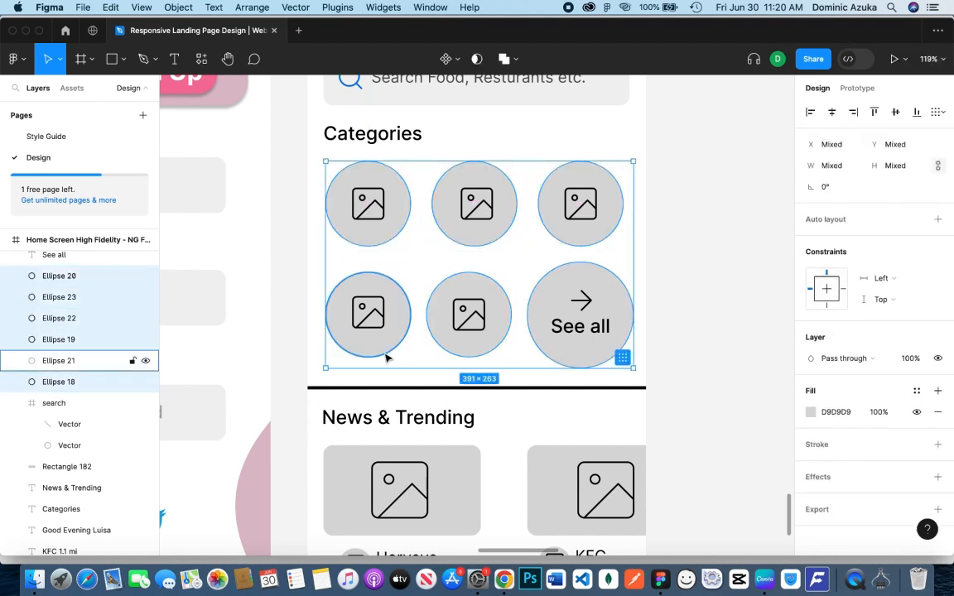
{"action": "left_click", "coordinate": [383, 349], "text": "shift"}
{"action": "left_click", "coordinate": [811, 412]}
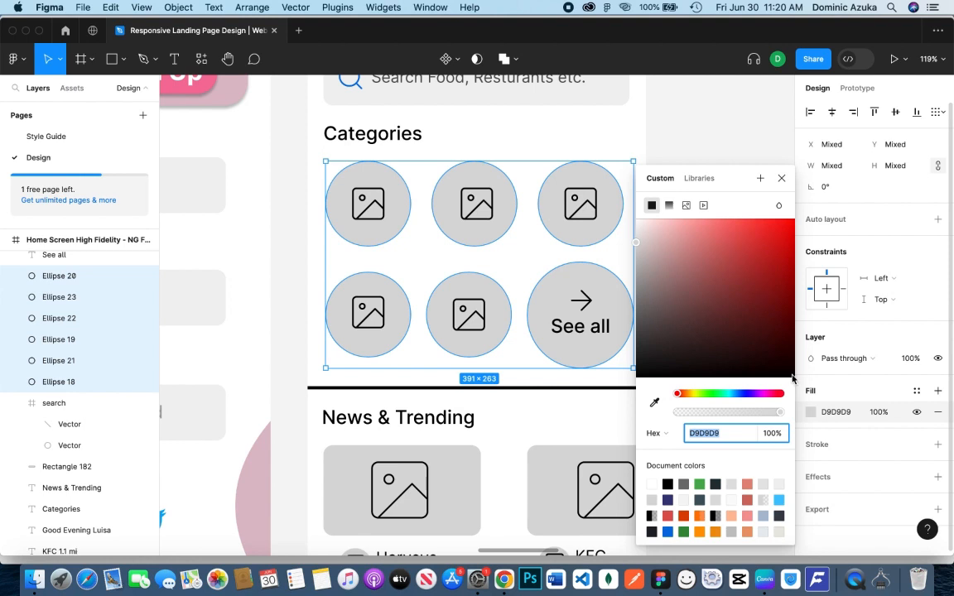
{"action": "scroll", "coordinate": [721, 501], "scroll_direction": "down", "scroll_amount": 2}
{"action": "left_click", "coordinate": [733, 516]}
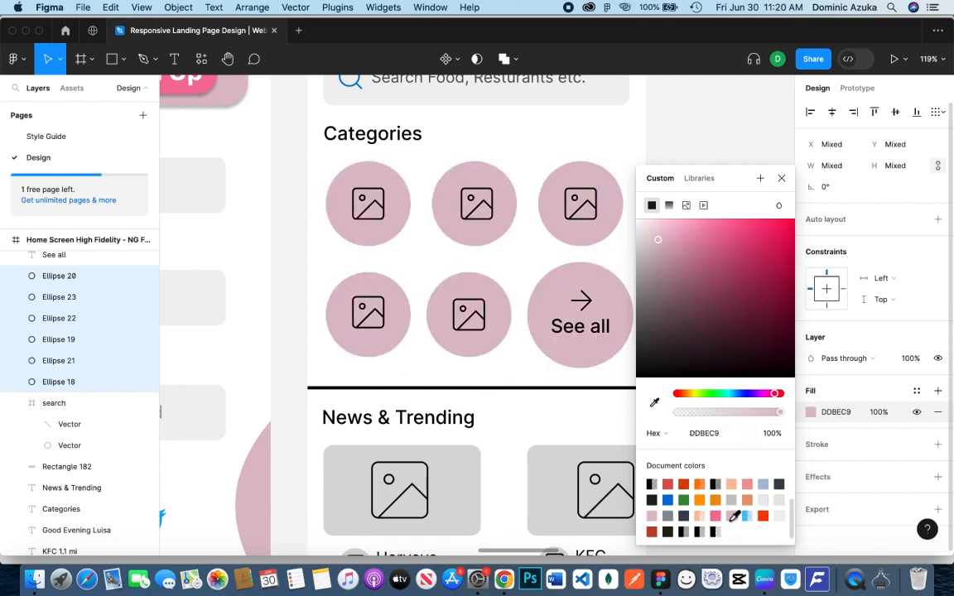
{"action": "left_click", "coordinate": [686, 131]}
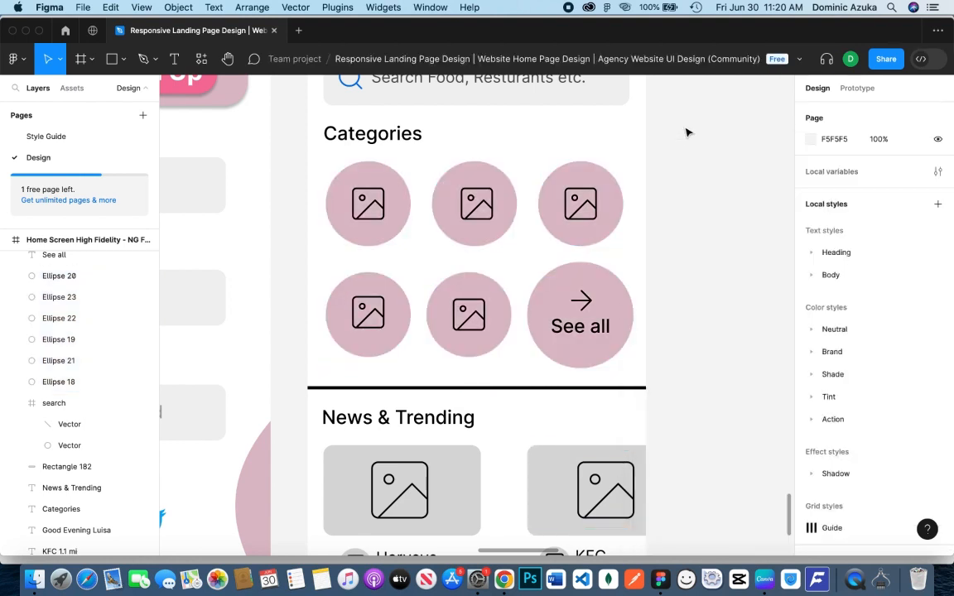
{"action": "left_click", "coordinate": [478, 578]}
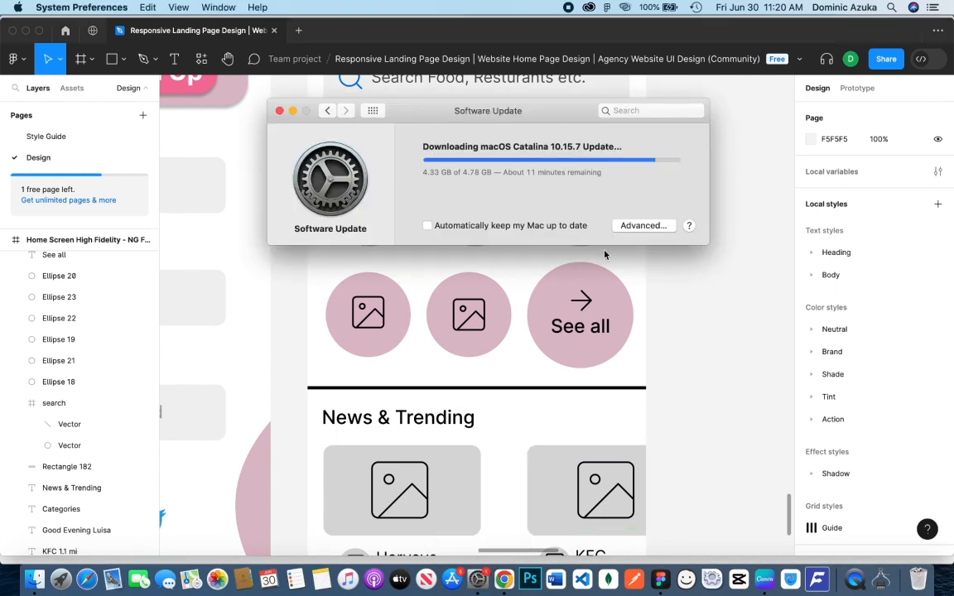
{"action": "left_click", "coordinate": [699, 403]}
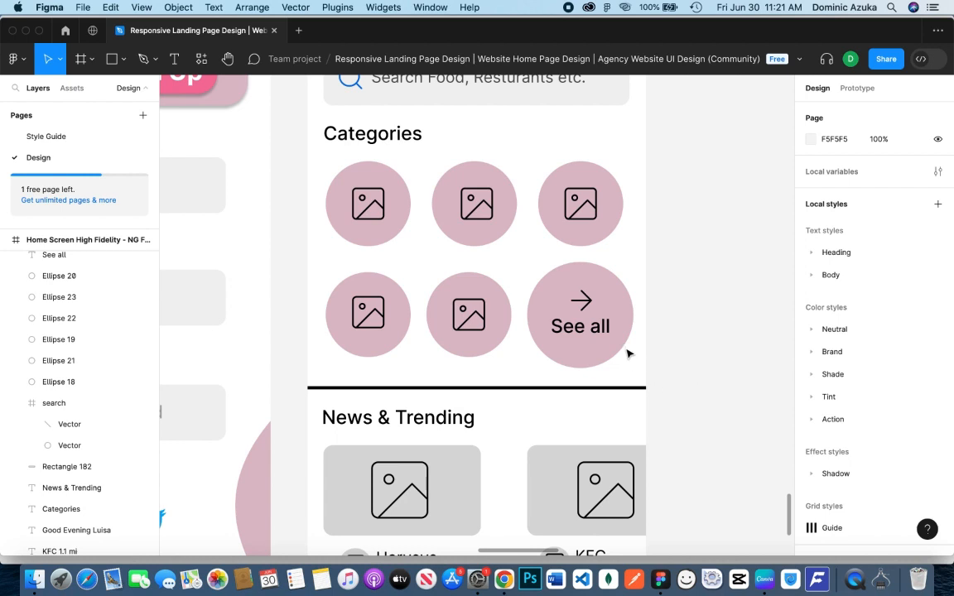
Fill the five image placeholder frames in the Categories circles with random food photos using the Unsplash plugin
{"action": "left_click", "coordinate": [368, 203]}
{"action": "right_click", "coordinate": [687, 189]}
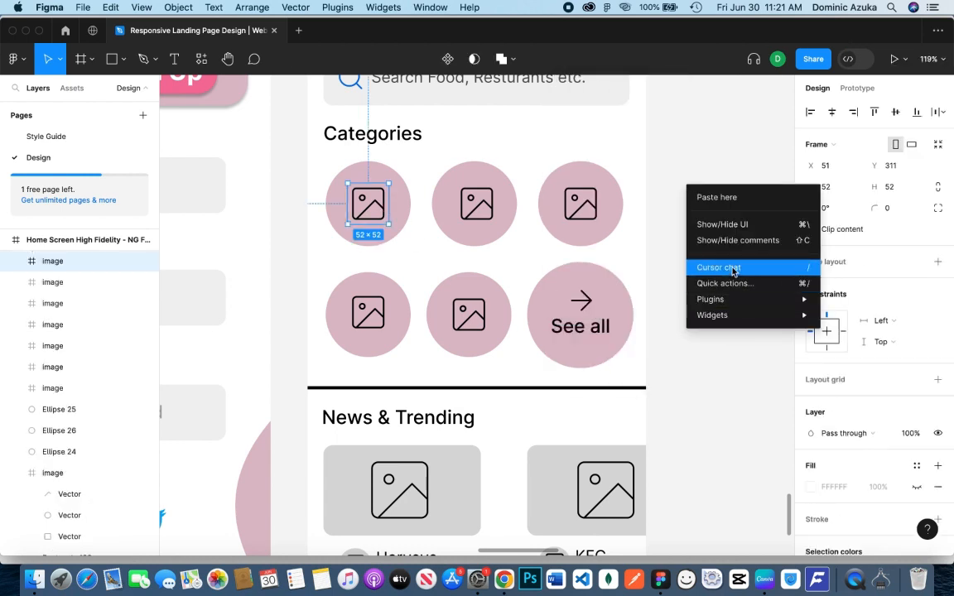
{"action": "mouse_move", "coordinate": [733, 322]}
{"action": "mouse_move", "coordinate": [721, 299]}
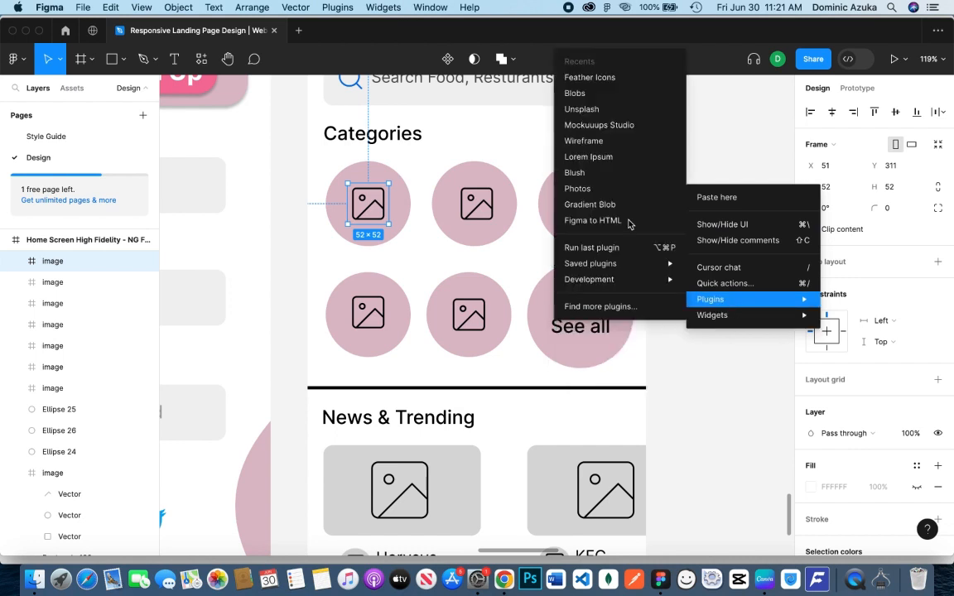
{"action": "left_click", "coordinate": [604, 111]}
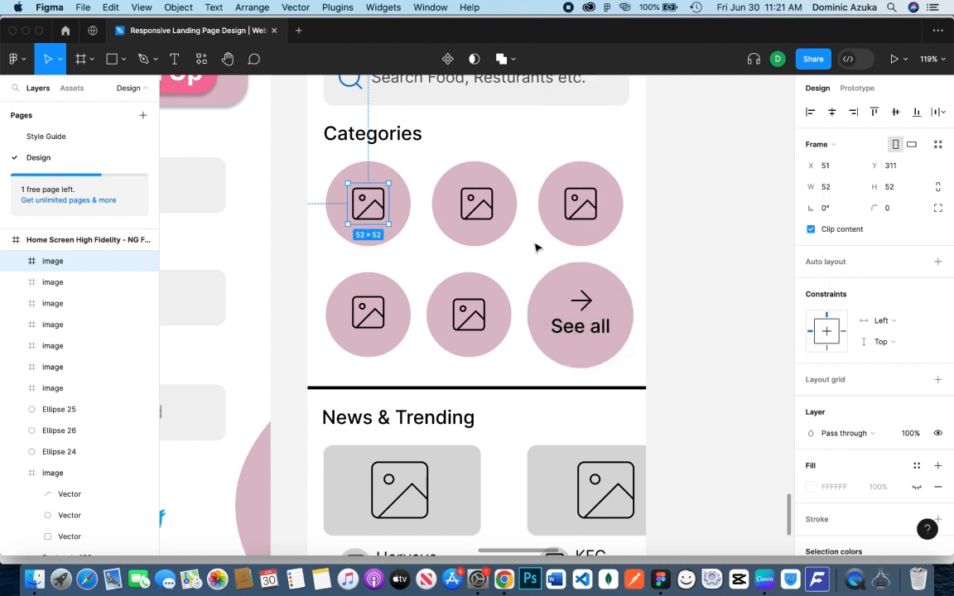
{"action": "left_click", "coordinate": [476, 203], "text": "shift"}
{"action": "left_click", "coordinate": [571, 211], "text": "shift"}
{"action": "left_click", "coordinate": [468, 315], "text": "shift"}
{"action": "left_click", "coordinate": [382, 323], "text": "shift"}
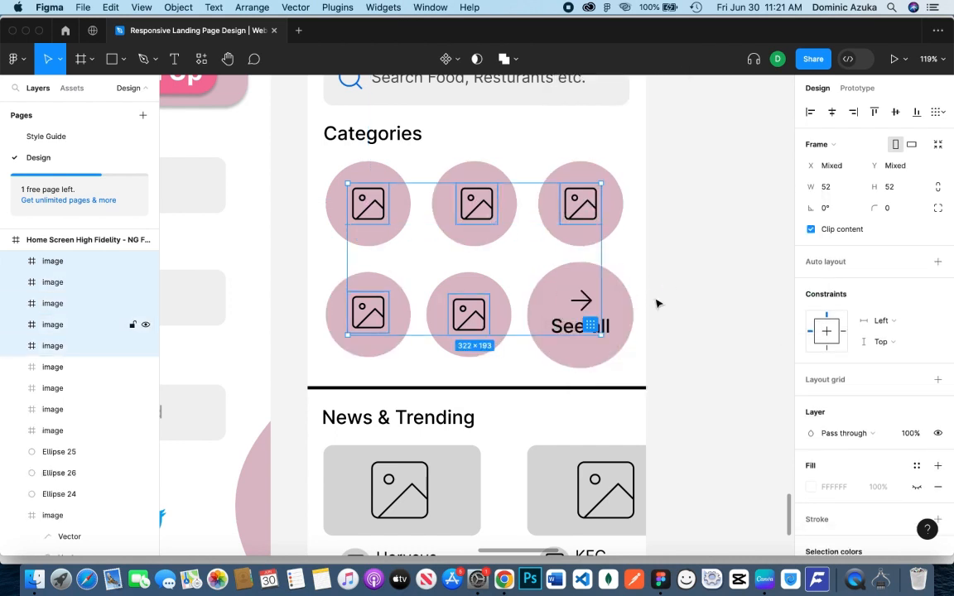
{"action": "key", "text": "super+alt+p"}
{"action": "left_click_drag", "start_coordinate": [634, 132], "coordinate": [714, 137]}
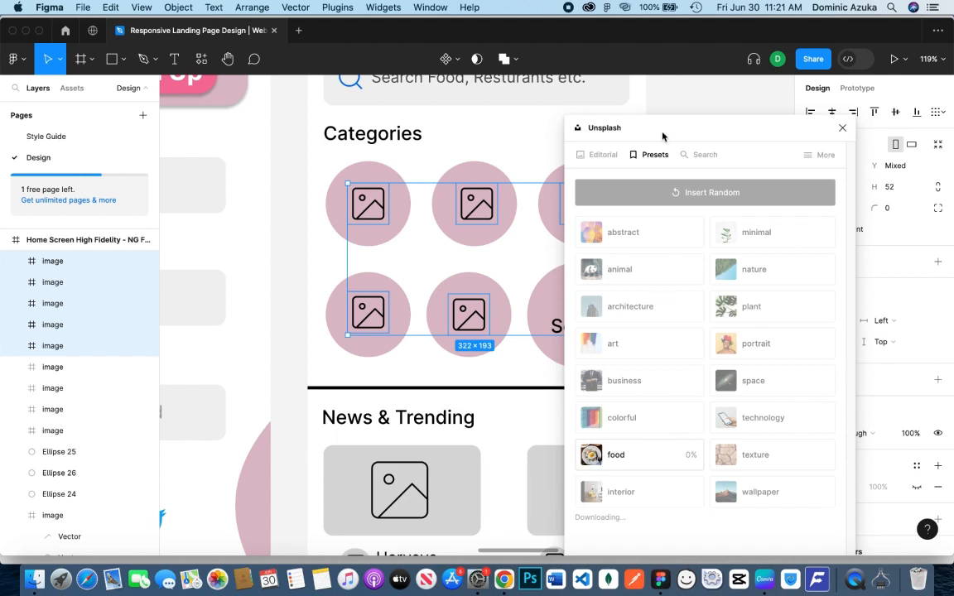
{"action": "left_click_drag", "start_coordinate": [663, 137], "coordinate": [732, 120]}
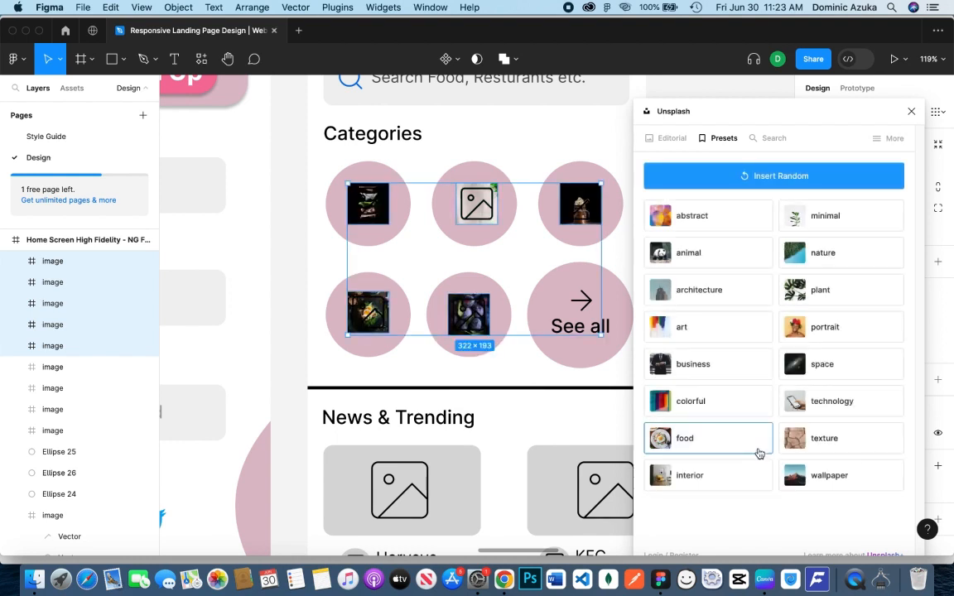
{"action": "left_click", "coordinate": [911, 111]}
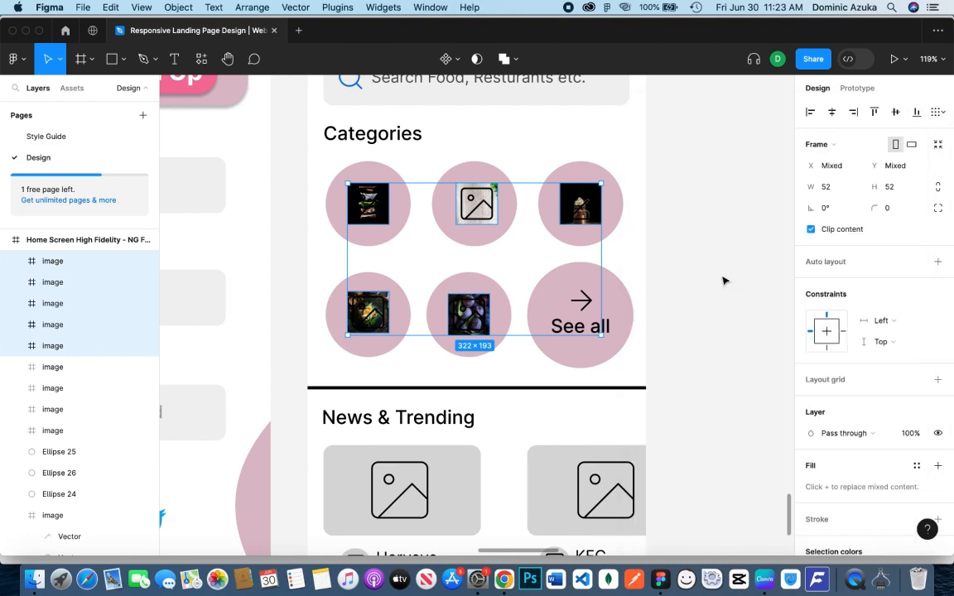
Undo the food photo fill and delete the five image placeholders from the Categories circles
{"action": "key", "text": "super+z"}
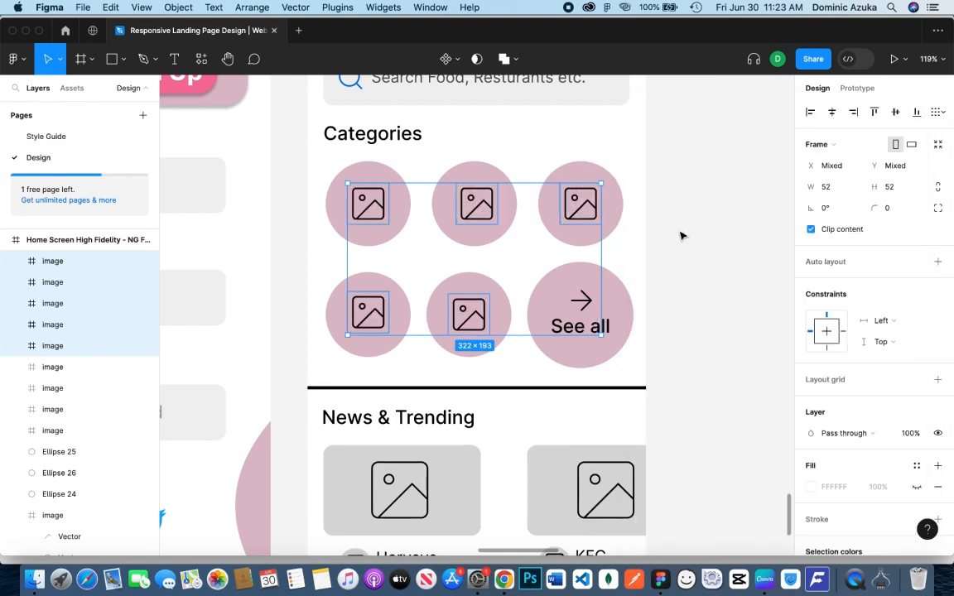
{"action": "key", "text": "BackSpace"}
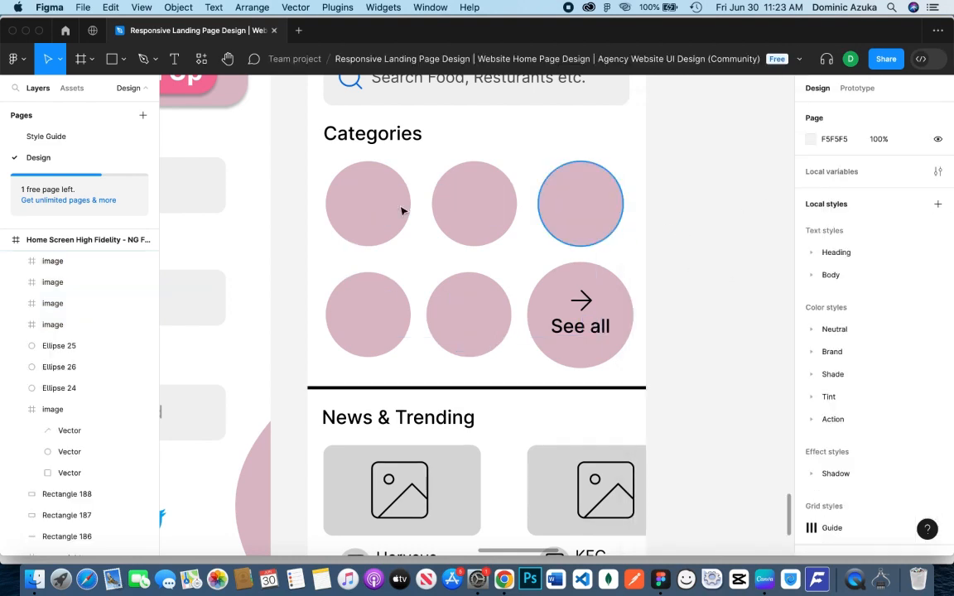
Duplicate the first Categories circle, shrink the copy to 52 × 52 about its center, and place it below the original in the layer order
{"action": "left_click", "coordinate": [399, 212]}
{"action": "key", "text": "super+d"}
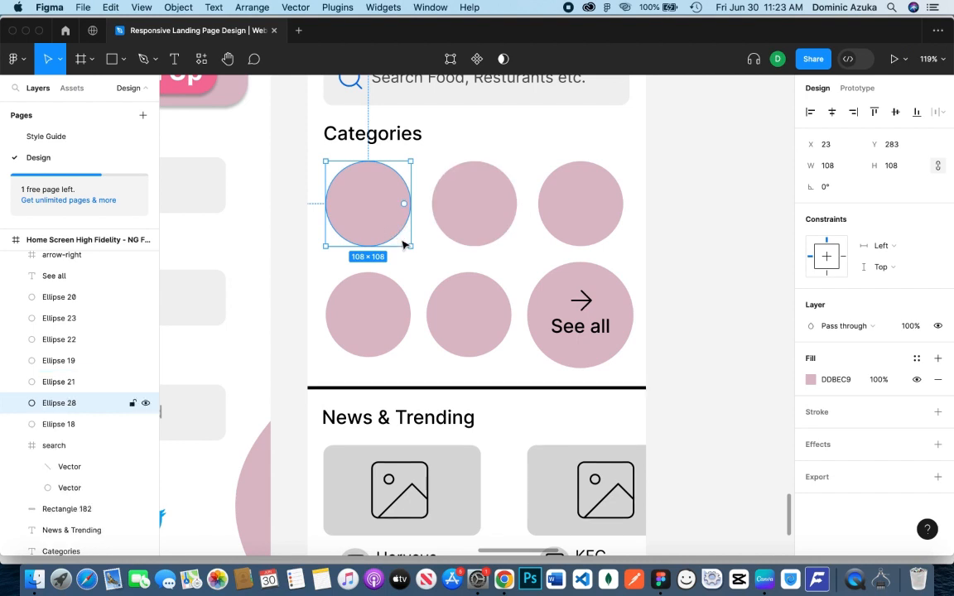
{"action": "left_click_drag", "start_coordinate": [411, 246], "coordinate": [390, 223]}
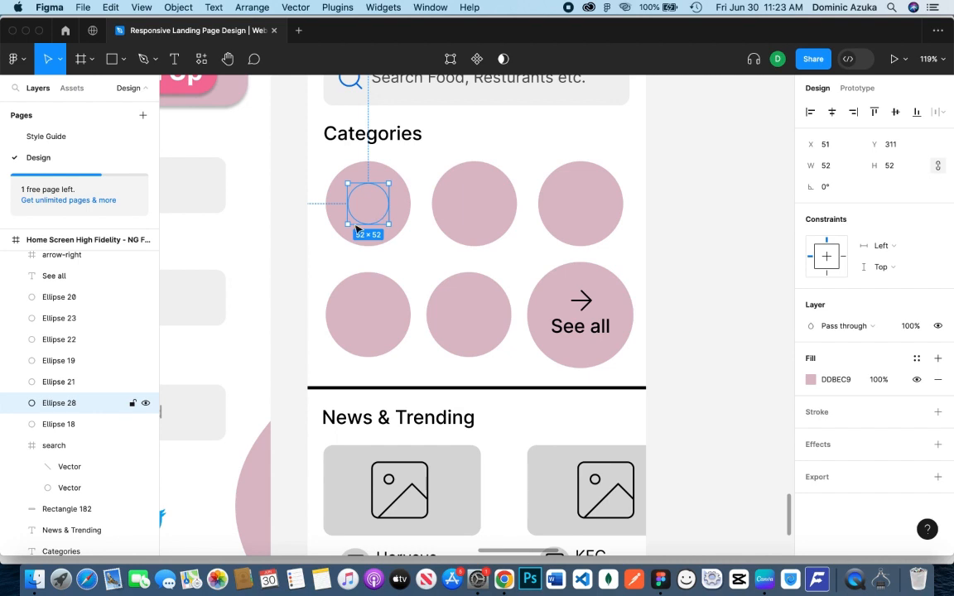
{"action": "left_click_drag", "start_coordinate": [83, 403], "coordinate": [91, 432]}
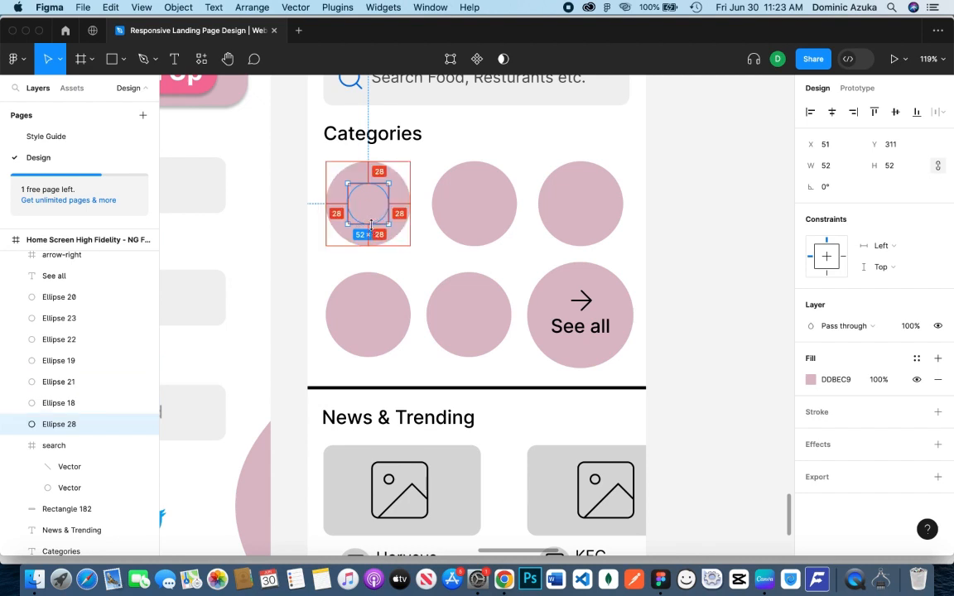
Copy the small circle into the second and third Categories circles, at X 186, Y 310 and X 321, Y 311
{"action": "left_click_drag", "start_coordinate": [379, 217], "coordinate": [594, 215]}
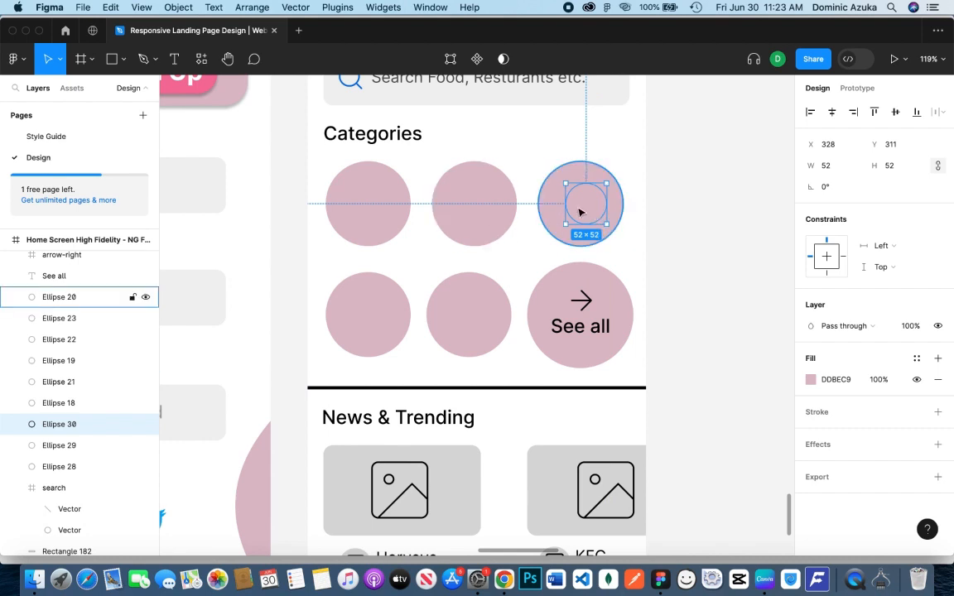
{"action": "left_click_drag", "start_coordinate": [578, 213], "coordinate": [572, 212]}
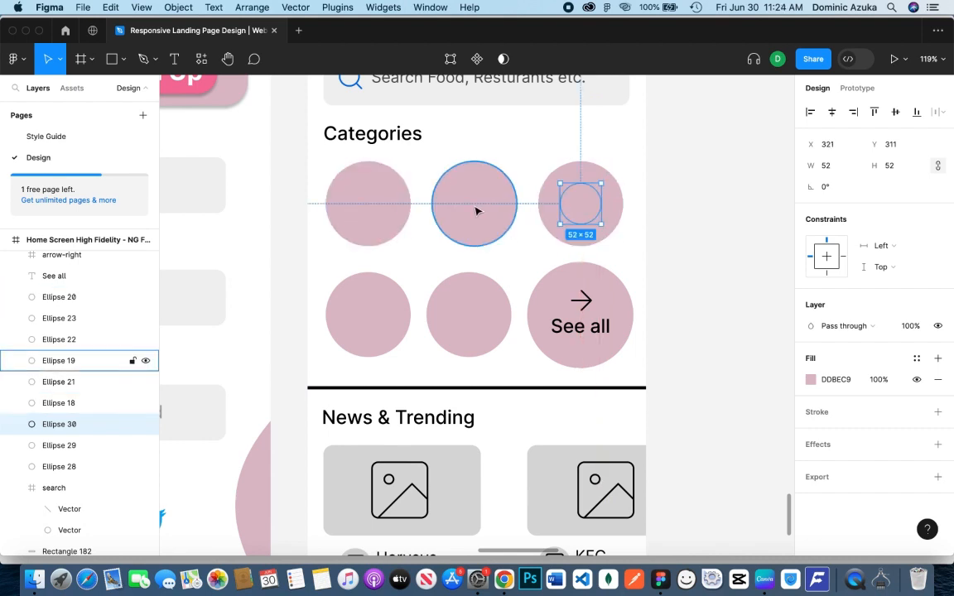
Toggle the visibility of the circle layers to identify which ones are the small copies
{"action": "left_click", "coordinate": [146, 361]}
{"action": "left_click", "coordinate": [146, 360]}
{"action": "left_click", "coordinate": [145, 382]}
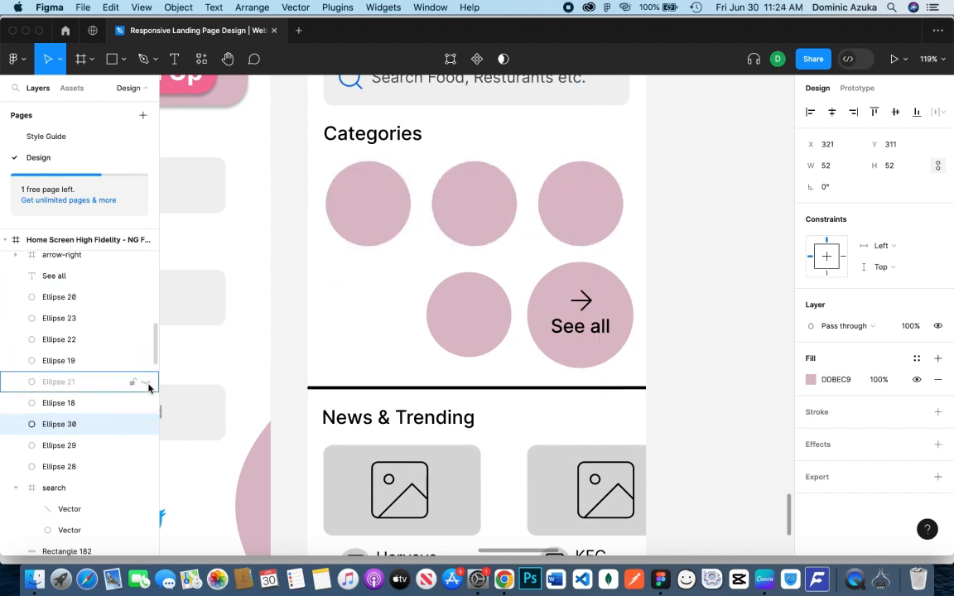
{"action": "left_click", "coordinate": [146, 382]}
{"action": "left_click", "coordinate": [146, 424]}
{"action": "left_click", "coordinate": [146, 446]}
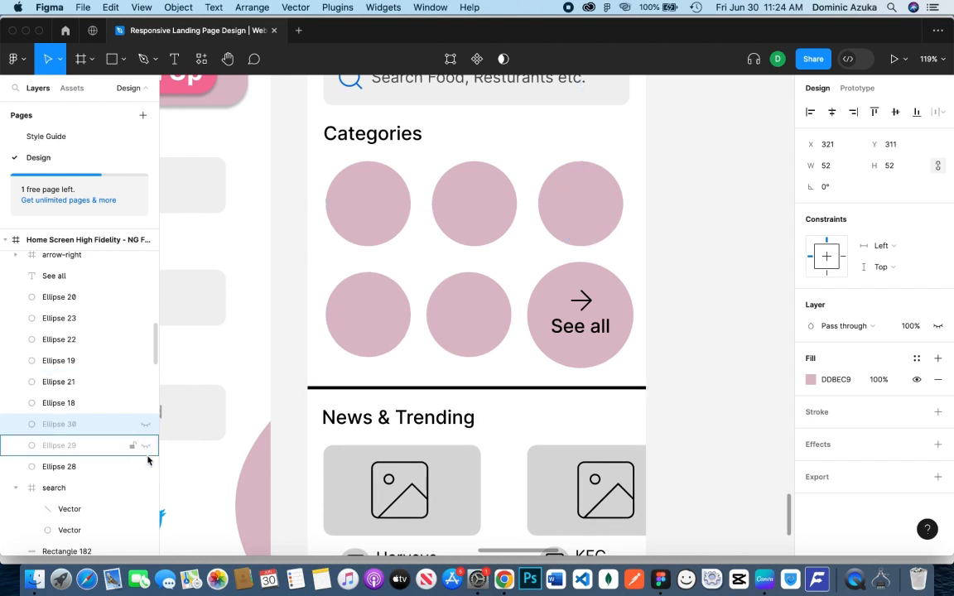
{"action": "left_click", "coordinate": [146, 466]}
{"action": "left_click", "coordinate": [145, 425]}
{"action": "left_click", "coordinate": [145, 446]}
{"action": "left_click", "coordinate": [145, 467]}
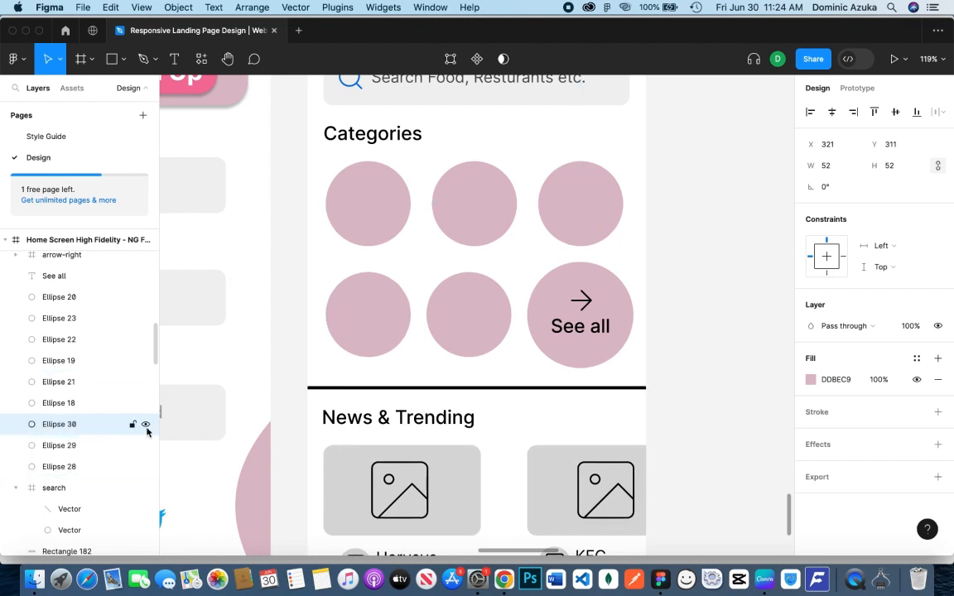
Copy the first small circle into the middle circle of the second Categories row, at X 179, Y 452
{"action": "left_click", "coordinate": [104, 468]}
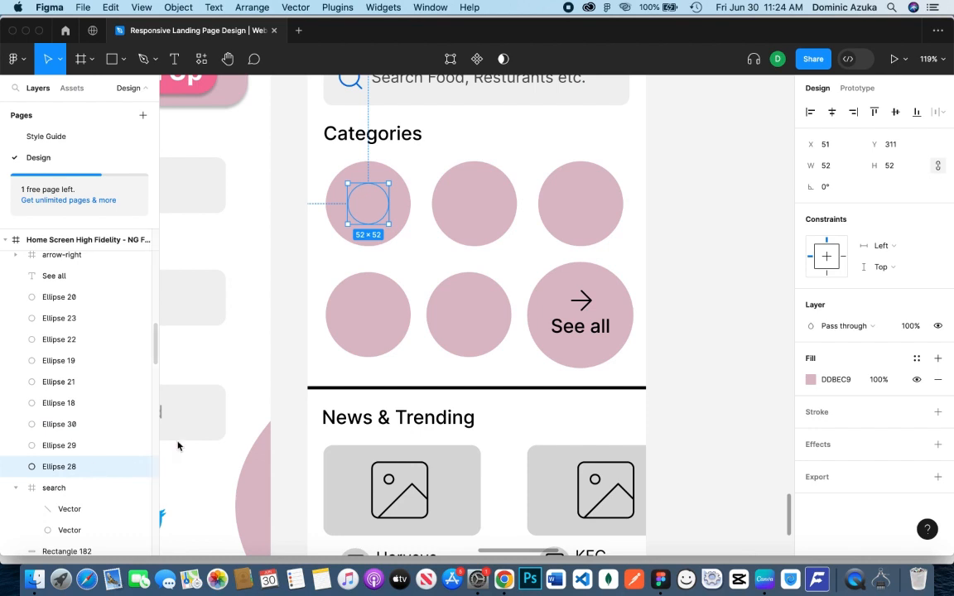
{"action": "left_click_drag", "start_coordinate": [370, 207], "coordinate": [469, 323]}
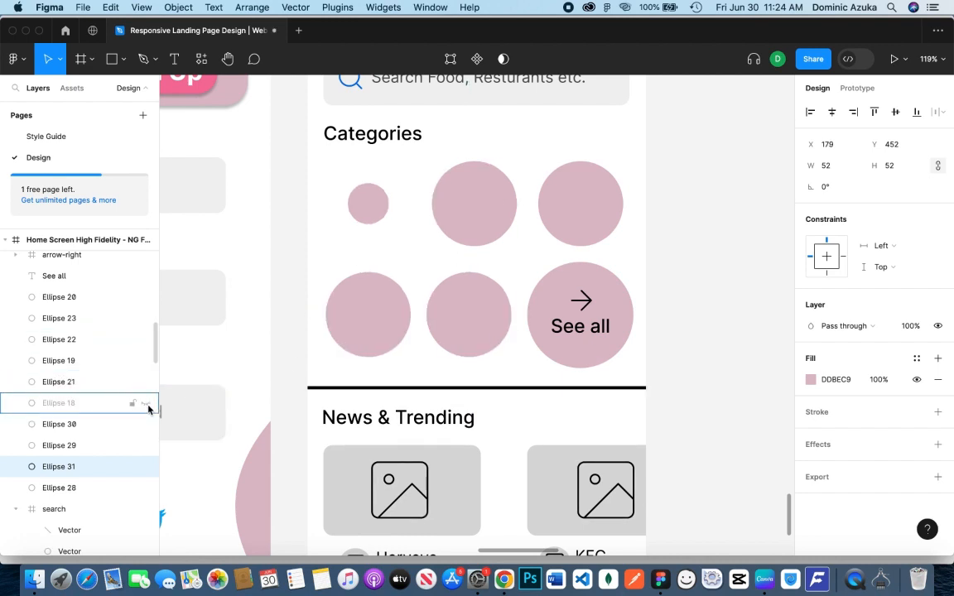
{"action": "left_click", "coordinate": [116, 425]}
{"action": "left_click", "coordinate": [85, 490], "text": "shift"}
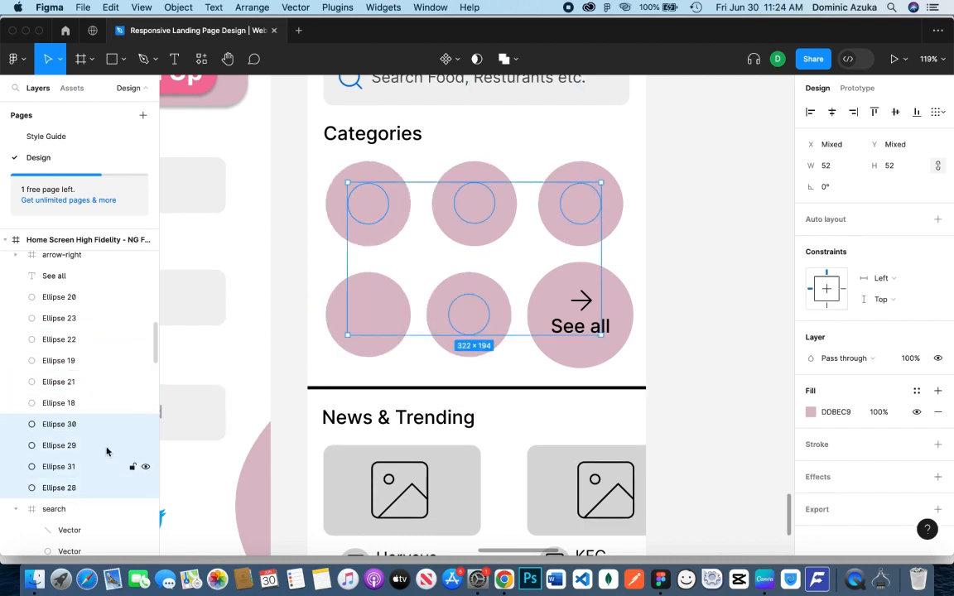
{"action": "right_click", "coordinate": [708, 246]}
{"action": "mouse_move", "coordinate": [756, 380]}
{"action": "mouse_move", "coordinate": [745, 358]}
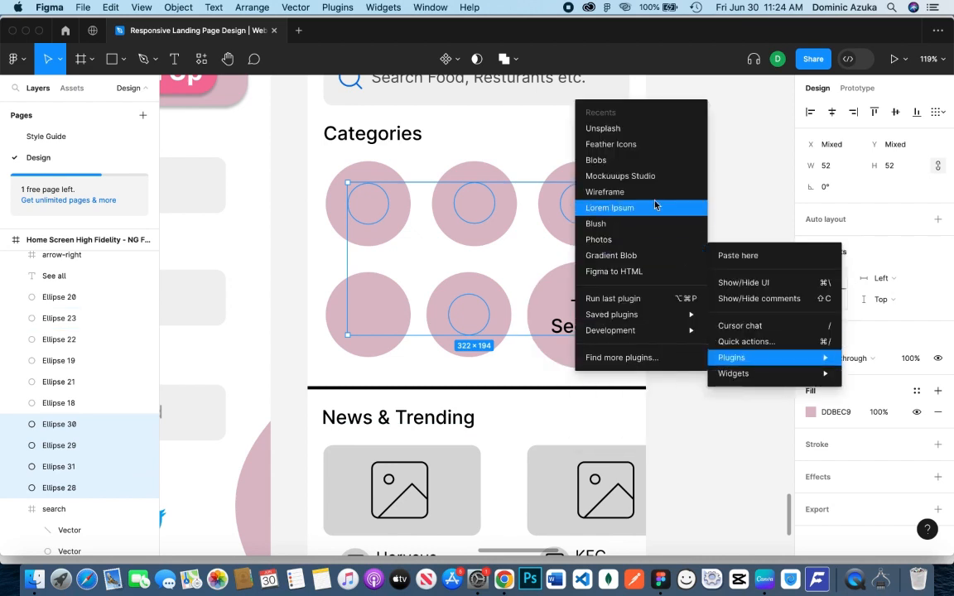
{"action": "left_click", "coordinate": [635, 130]}
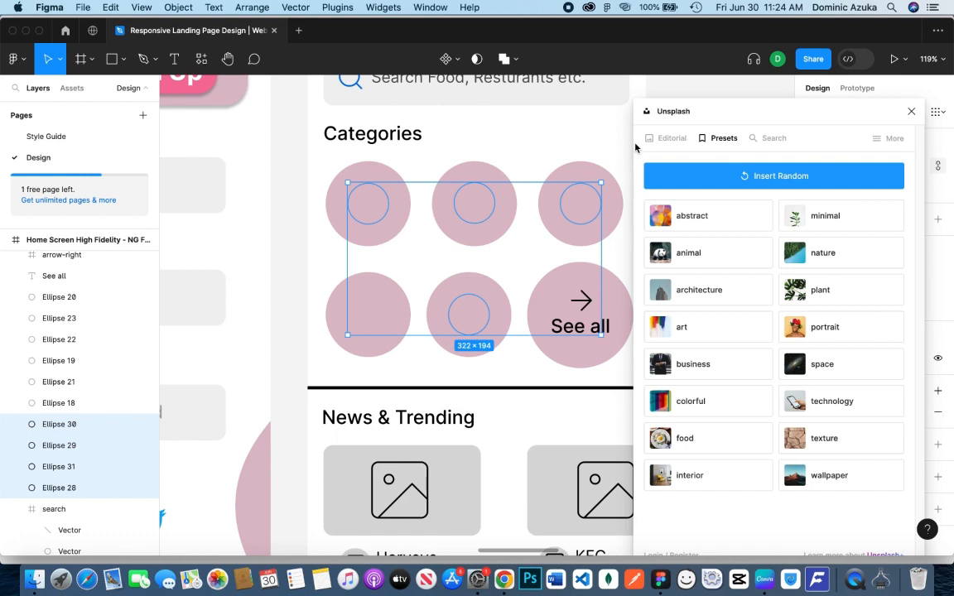
{"action": "left_click", "coordinate": [911, 111]}
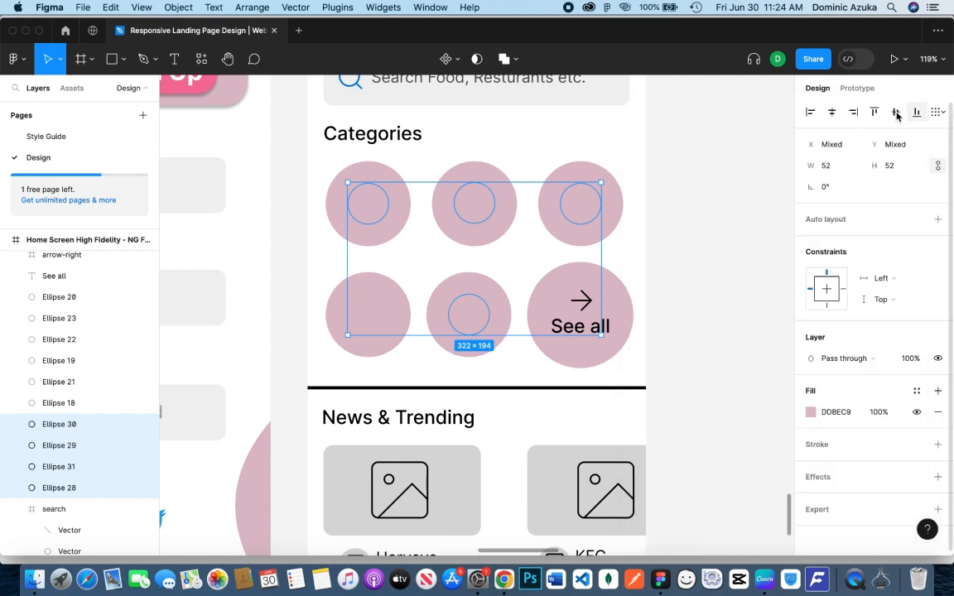
{"action": "left_click", "coordinate": [676, 250]}
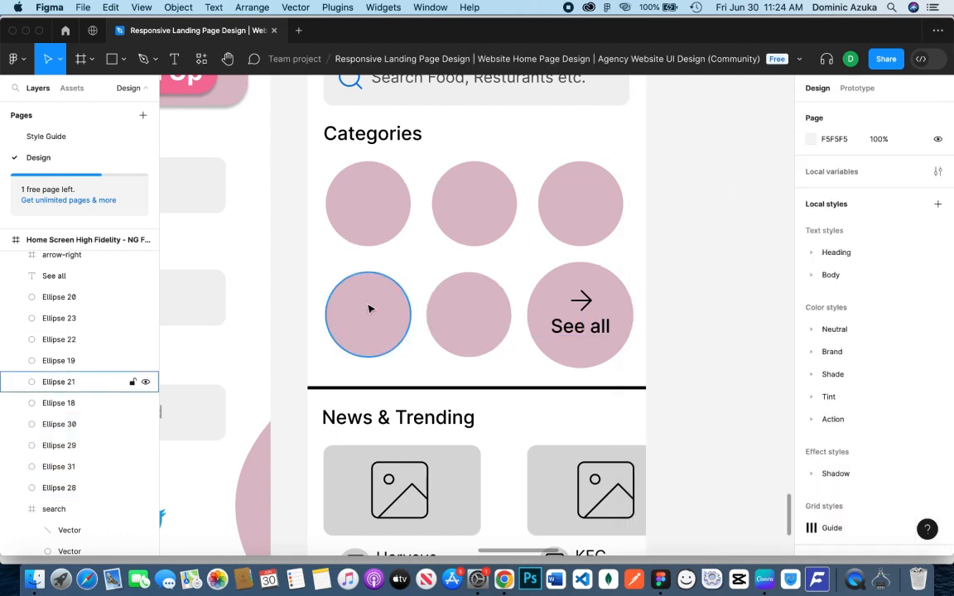
Check which Categories circle lacks a small circle and copy one into the first circle of the second row, at X 51, Y 452
{"action": "left_click", "coordinate": [74, 488]}
{"action": "left_click", "coordinate": [74, 467]}
{"action": "left_click", "coordinate": [73, 446]}
{"action": "left_click", "coordinate": [74, 424]}
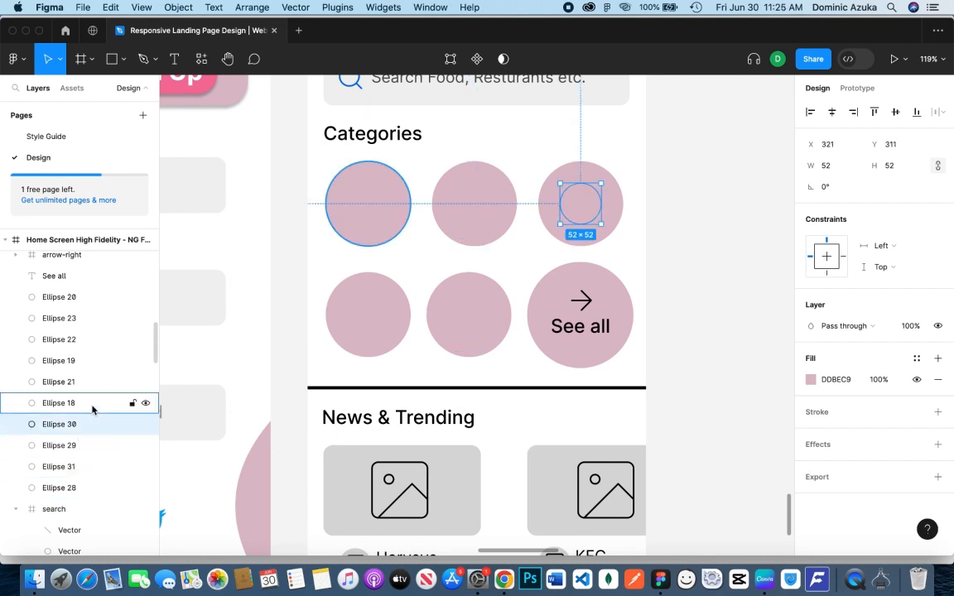
{"action": "left_click", "coordinate": [86, 403]}
{"action": "left_click", "coordinate": [83, 424]}
{"action": "left_click", "coordinate": [77, 446]}
{"action": "left_click", "coordinate": [73, 467]}
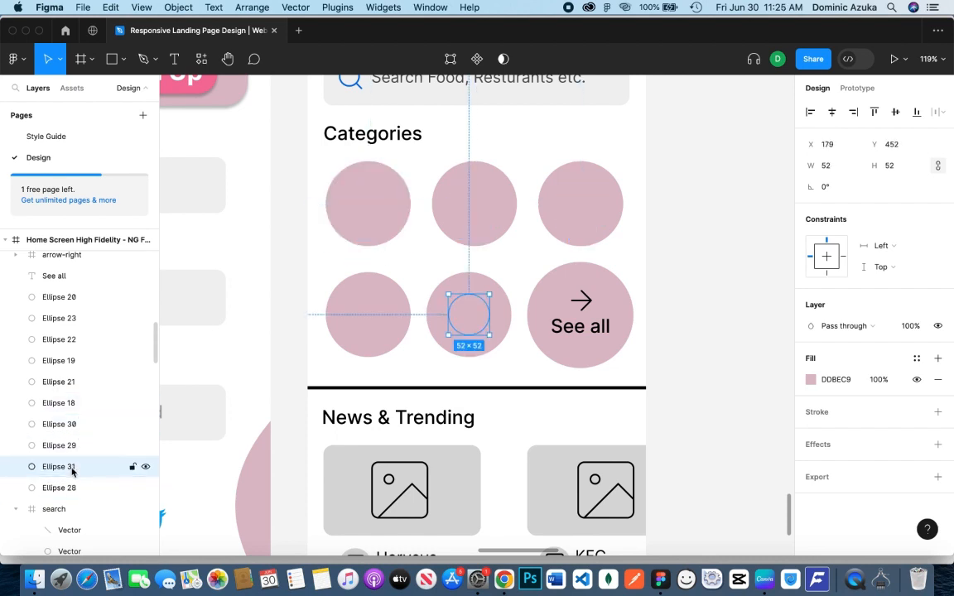
{"action": "left_click", "coordinate": [71, 488]}
{"action": "left_click_drag", "start_coordinate": [368, 204], "coordinate": [365, 315]}
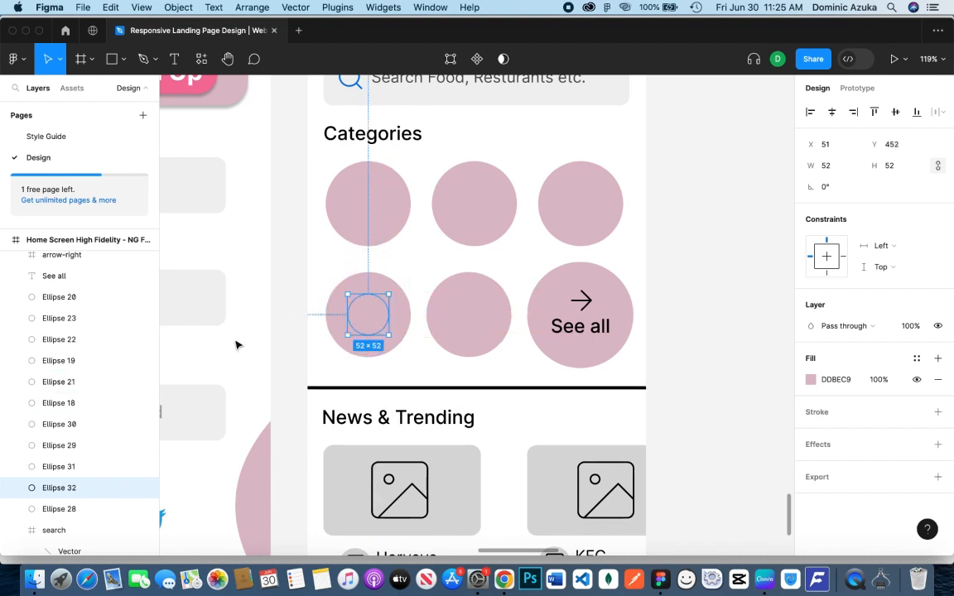
Check each lower ellipse layer to identify the five small circles inside the Categories circles
{"action": "left_click", "coordinate": [84, 404]}
{"action": "left_click", "coordinate": [83, 424]}
{"action": "left_click", "coordinate": [83, 446]}
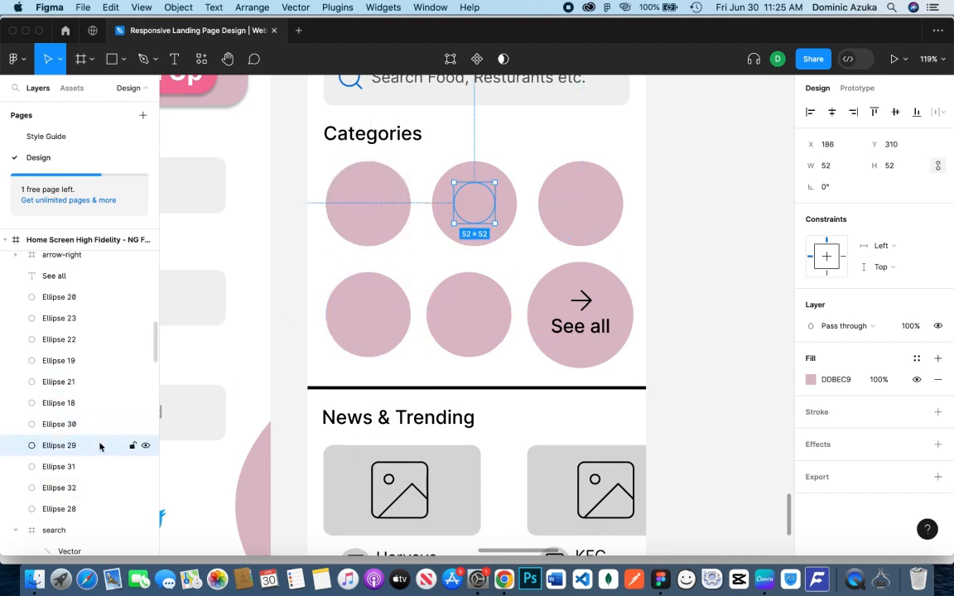
{"action": "left_click", "coordinate": [59, 466]}
{"action": "left_click", "coordinate": [65, 488]}
{"action": "left_click", "coordinate": [71, 508]}
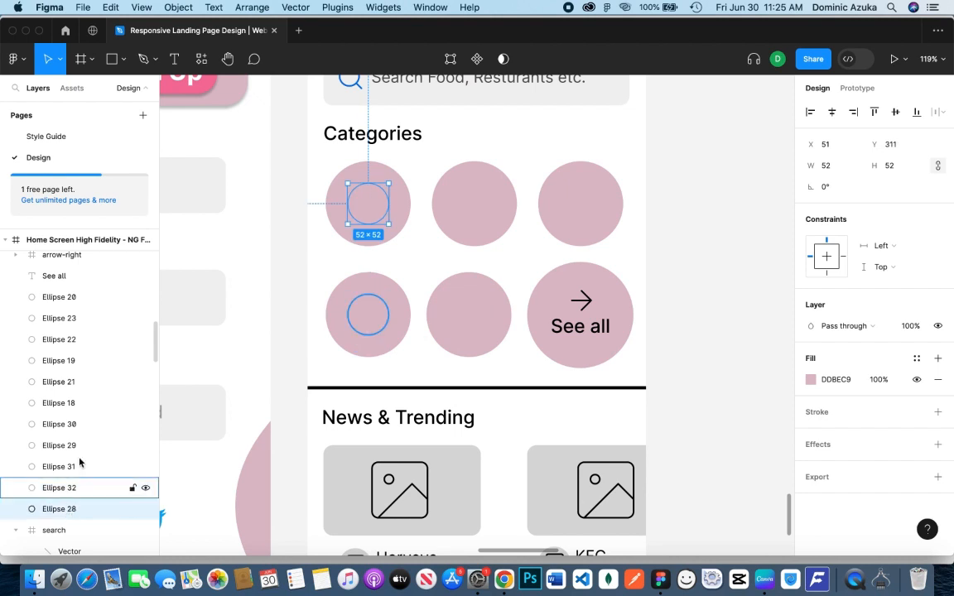
Fill all five small Categories circles, Ellipse 28 to 32, with photos from the Unsplash plugin's food preset
{"action": "left_click", "coordinate": [83, 424]}
{"action": "left_click", "coordinate": [82, 509], "text": "shift"}
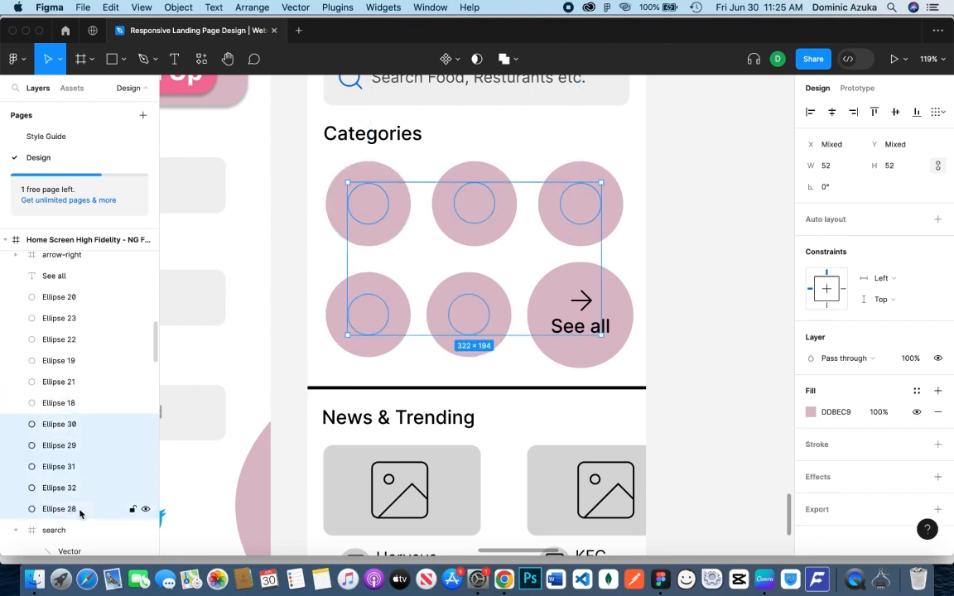
{"action": "right_click", "coordinate": [670, 187]}
{"action": "mouse_move", "coordinate": [717, 300]}
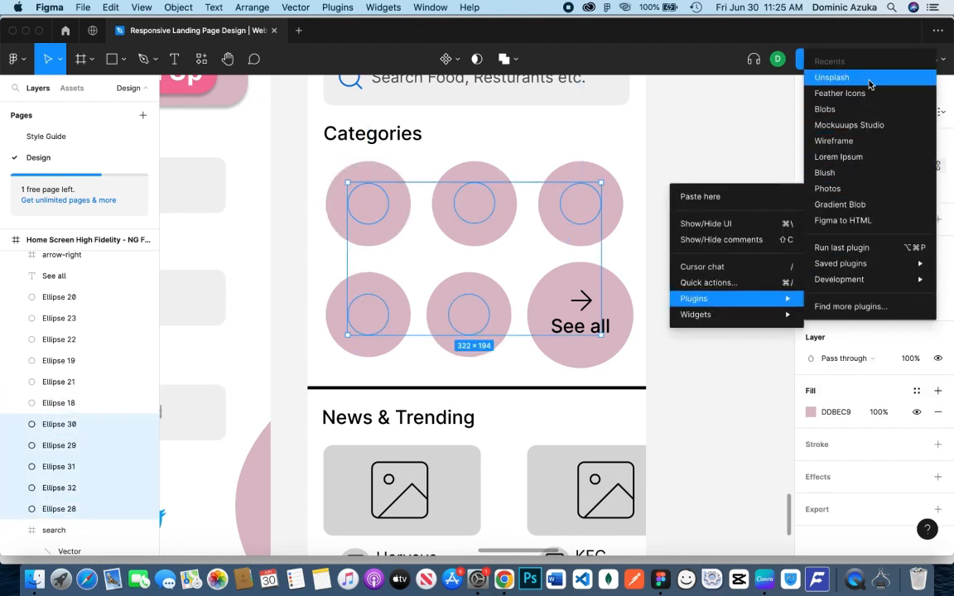
{"action": "left_click", "coordinate": [831, 78]}
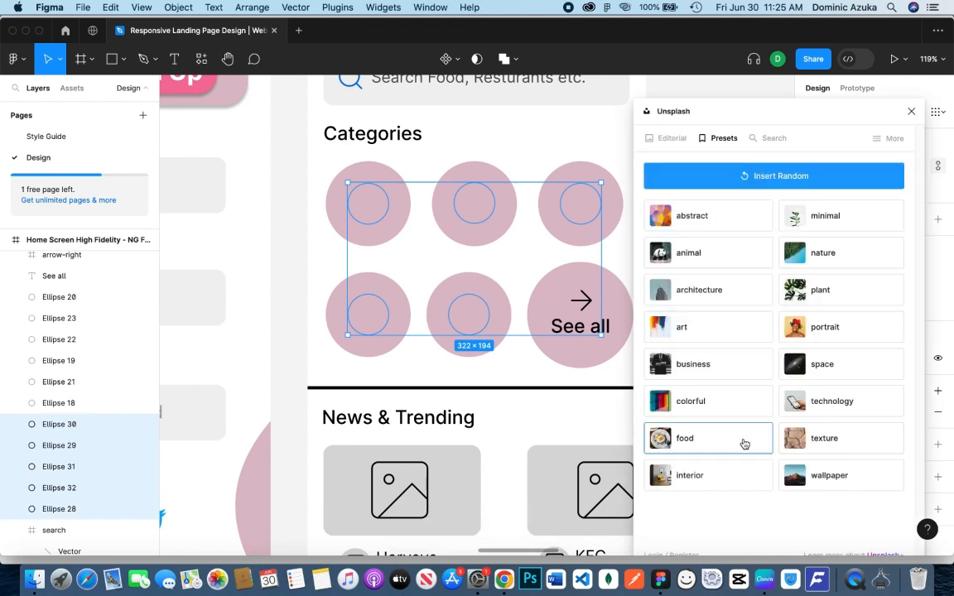
{"action": "left_click", "coordinate": [745, 445]}
{"action": "left_click", "coordinate": [299, 339]}
{"action": "left_click", "coordinate": [911, 110]}
Look over the low- and high-fidelity NG Food screens and return to the high-fidelity home screen
{"action": "scroll", "coordinate": [717, 266], "scroll_direction": "up", "scroll_amount": 5}
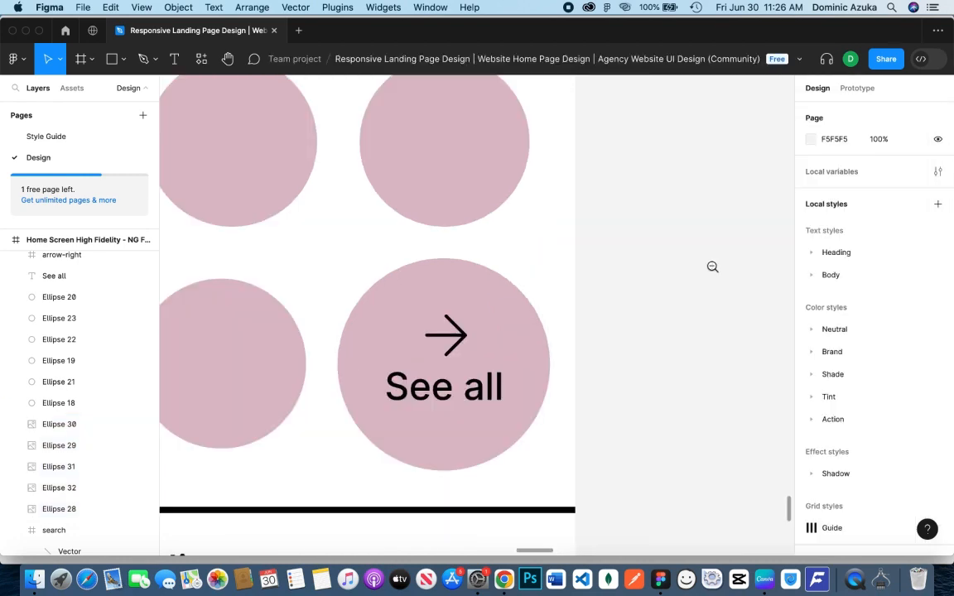
{"action": "scroll", "coordinate": [711, 266], "scroll_direction": "down", "scroll_amount": 8}
{"action": "left_click_drag", "start_coordinate": [711, 266], "coordinate": [699, 317]}
{"action": "mouse_move", "coordinate": [693, 242]}
{"action": "left_mouse_down"}
{"action": "mouse_move", "coordinate": [652, 358]}
{"action": "mouse_move", "coordinate": [658, 392]}
{"action": "left_mouse_up"}
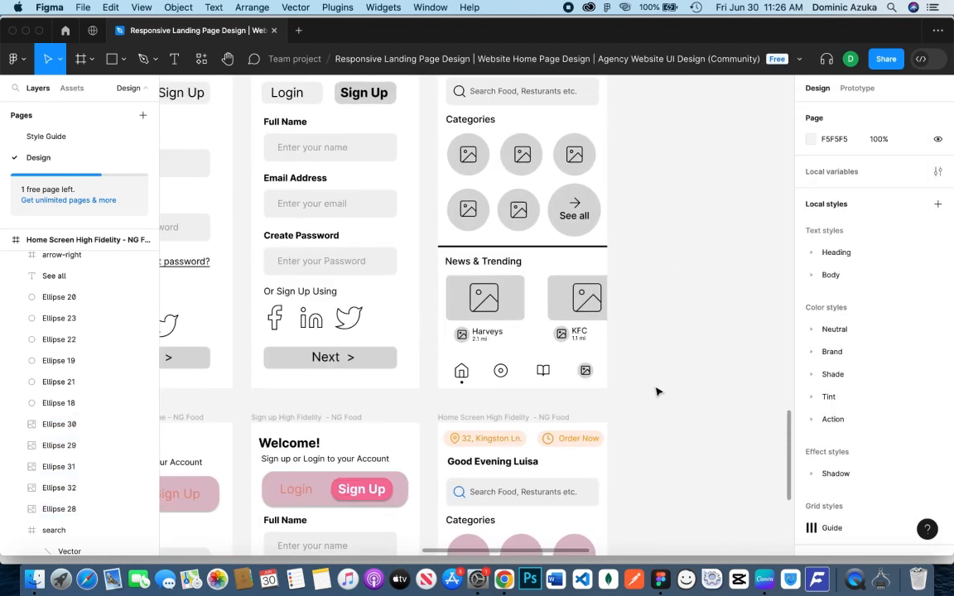
{"action": "scroll", "coordinate": [642, 342], "scroll_direction": "down", "scroll_amount": 8}
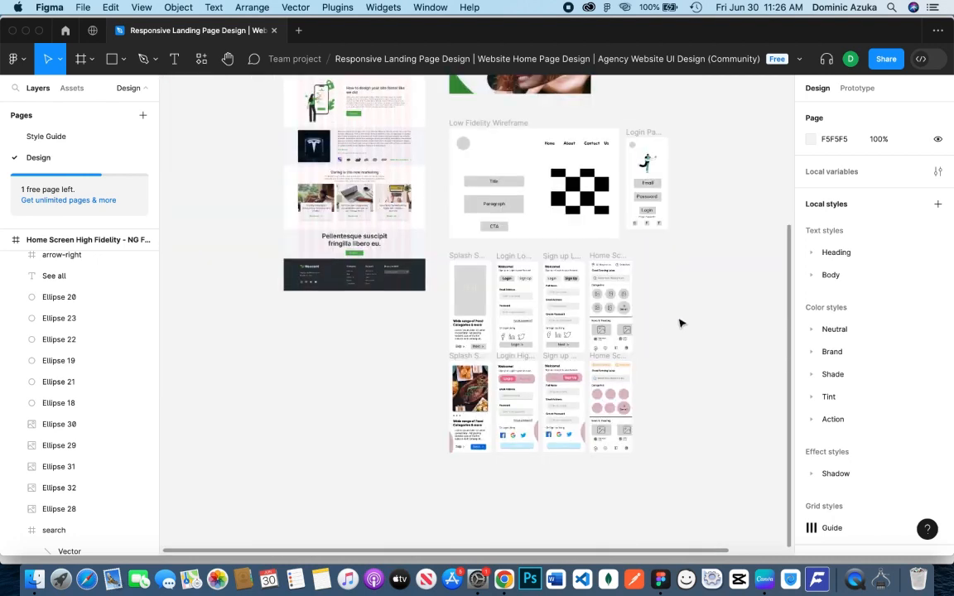
{"action": "left_click_drag", "start_coordinate": [678, 308], "coordinate": [672, 455]}
{"action": "left_click_drag", "start_coordinate": [684, 236], "coordinate": [624, 131]}
{"action": "left_click_drag", "start_coordinate": [655, 477], "coordinate": [585, 402]}
{"action": "scroll", "coordinate": [584, 401], "scroll_direction": "down", "scroll_amount": 3}
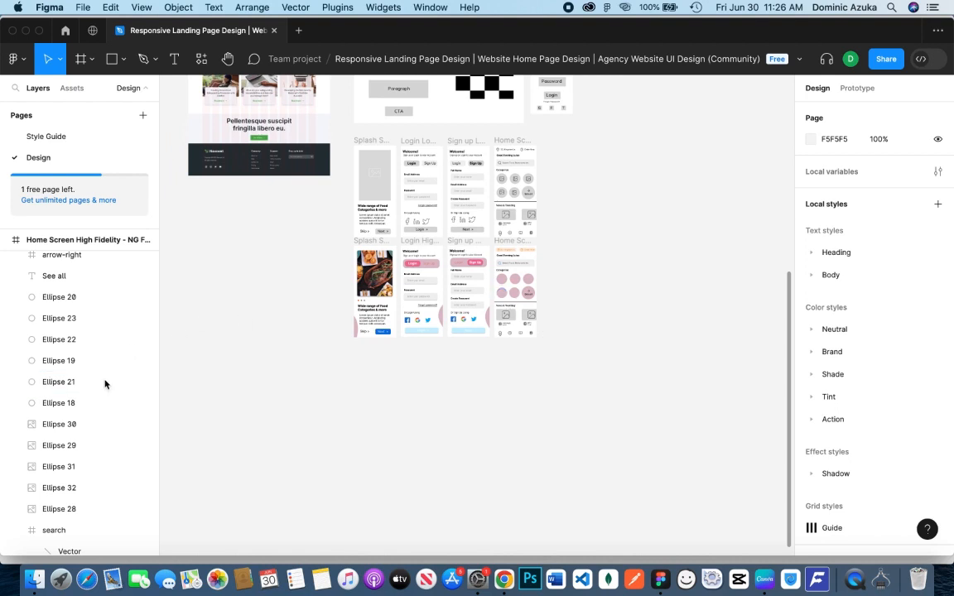
{"action": "left_click", "coordinate": [513, 289]}
{"action": "left_click", "coordinate": [514, 289]}
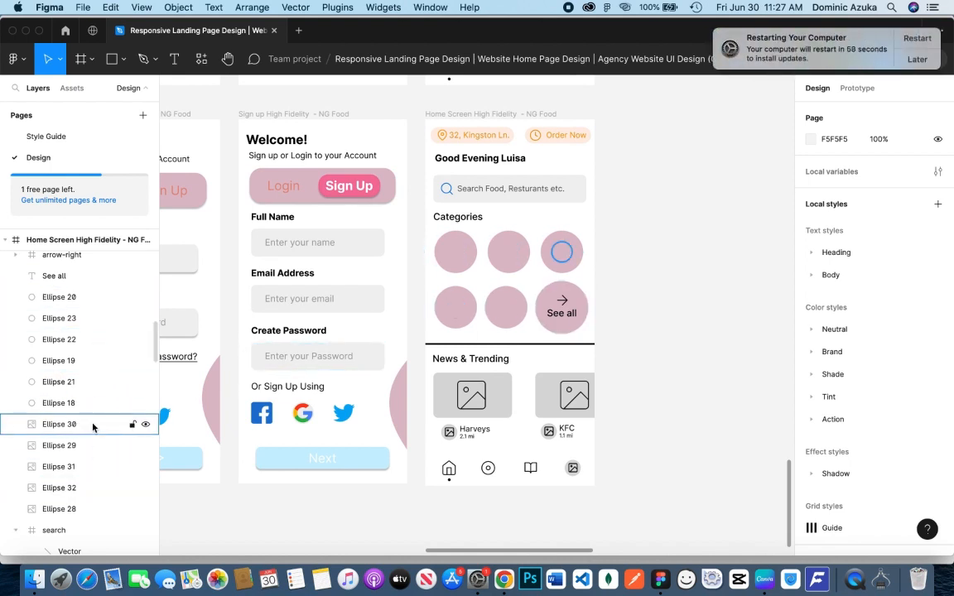
Postpone the computer's update restart with the Try in an Hour option
{"action": "left_click", "coordinate": [917, 59]}
{"action": "left_click", "coordinate": [836, 82]}
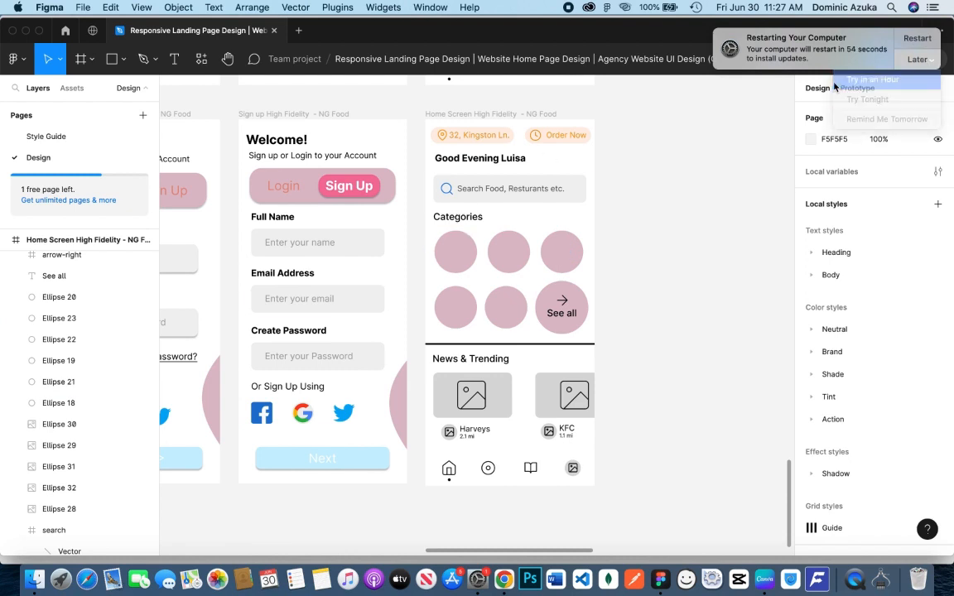
Move the five photo circle layers, Ellipse 28 to 32, above the large Categories circles in the layer order
{"action": "scroll", "coordinate": [81, 437], "scroll_direction": "up", "scroll_amount": 1}
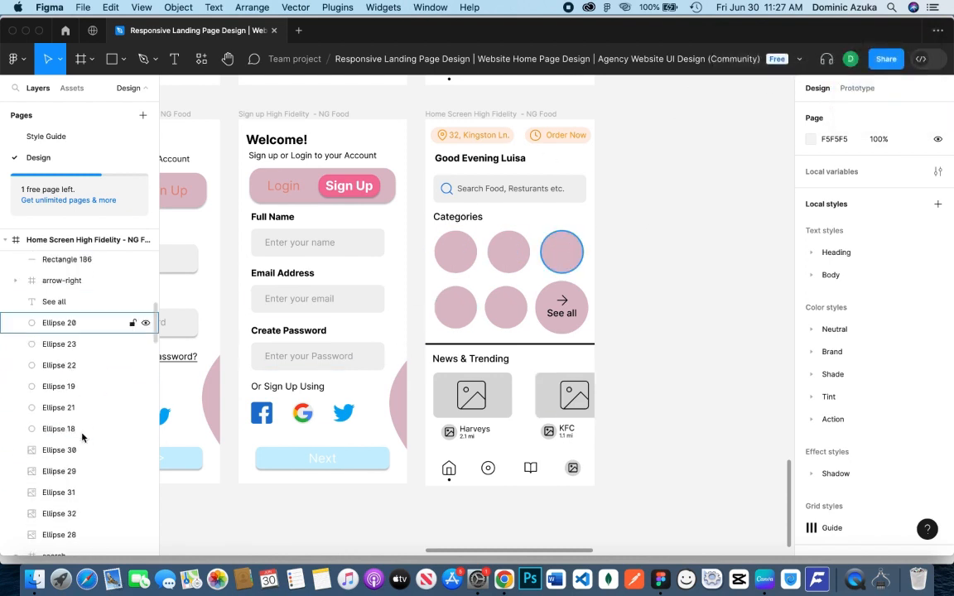
{"action": "scroll", "coordinate": [81, 437], "scroll_direction": "up", "scroll_amount": 5}
{"action": "scroll", "coordinate": [82, 434], "scroll_direction": "down", "scroll_amount": 12}
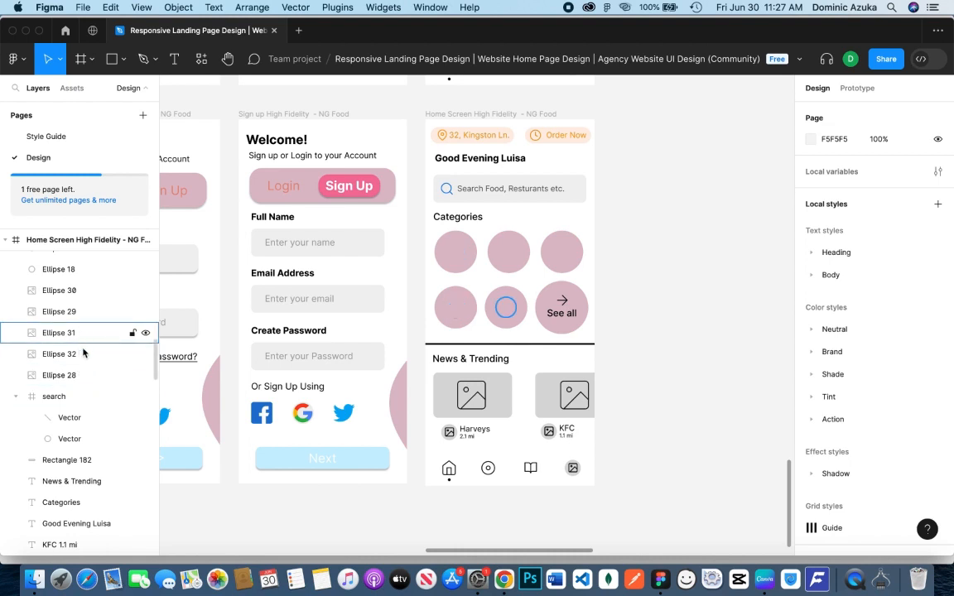
{"action": "left_click", "coordinate": [79, 290]}
{"action": "left_click", "coordinate": [85, 375], "text": "shift"}
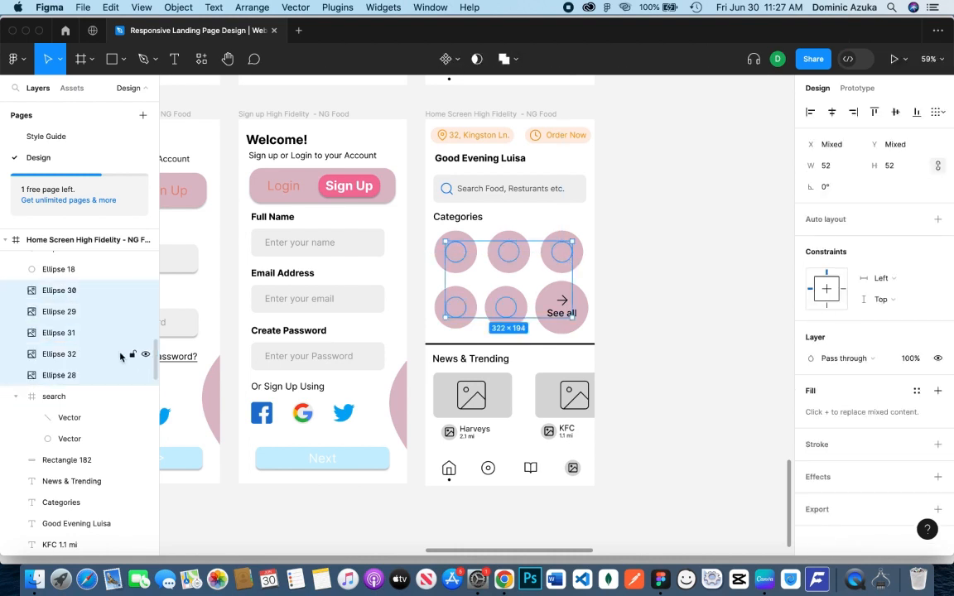
{"action": "scroll", "coordinate": [99, 381], "scroll_direction": "up", "scroll_amount": 10}
{"action": "scroll", "coordinate": [97, 391], "scroll_direction": "down", "scroll_amount": 4}
{"action": "left_click_drag", "start_coordinate": [87, 474], "coordinate": [93, 330]}
{"action": "left_click", "coordinate": [648, 287]}
{"action": "scroll", "coordinate": [705, 355], "scroll_direction": "down", "scroll_amount": 3}
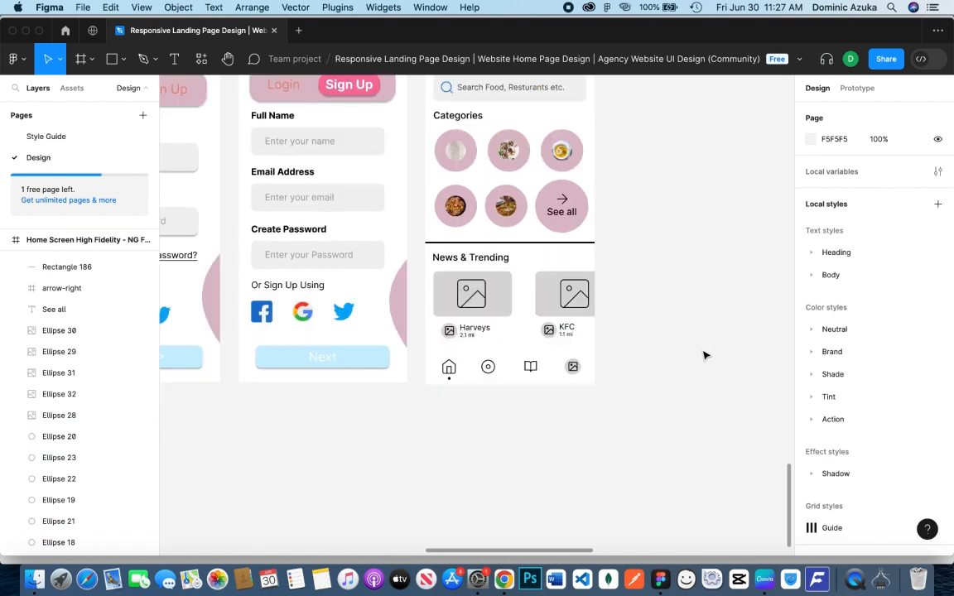
{"action": "left_click", "coordinate": [66, 331]}
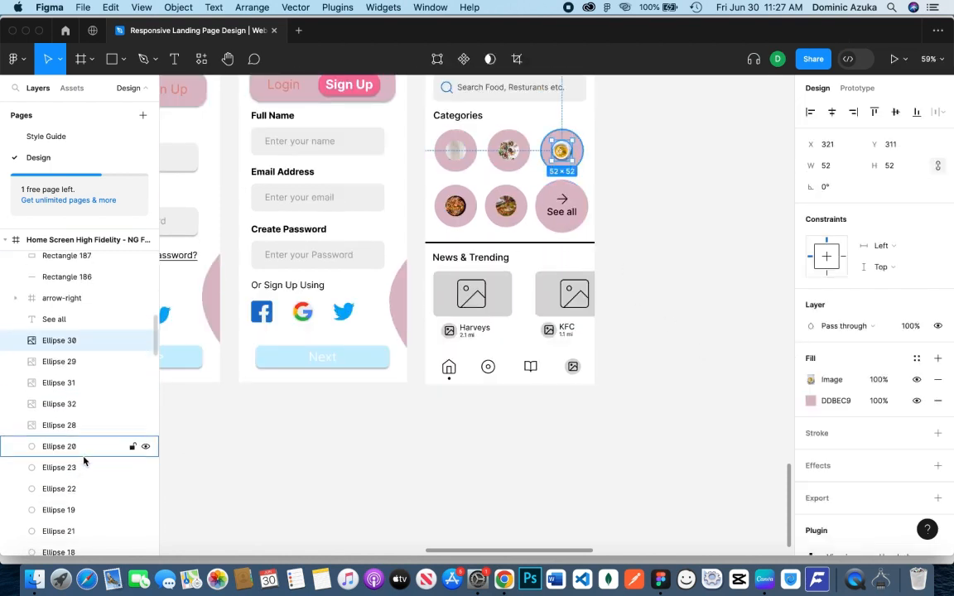
{"action": "scroll", "coordinate": [82, 431], "scroll_direction": "down", "scroll_amount": 4}
{"action": "left_click", "coordinate": [82, 381], "text": "shift"}
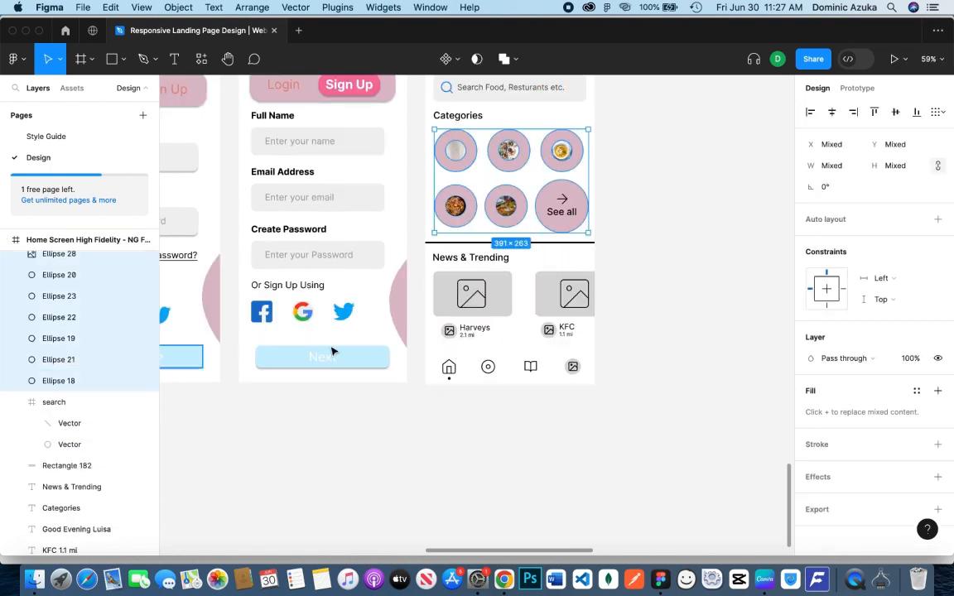
{"action": "left_click", "coordinate": [227, 435]}
{"action": "scroll", "coordinate": [222, 434], "scroll_direction": "down", "scroll_amount": 4}
{"action": "scroll", "coordinate": [113, 351], "scroll_direction": "up", "scroll_amount": 2}
Group the first Categories circle, Ellipse 18, with its photo circle, Ellipse 28, and name the group Image 1
{"action": "left_click", "coordinate": [109, 345]}
{"action": "scroll", "coordinate": [313, 419], "scroll_direction": "up", "scroll_amount": 7}
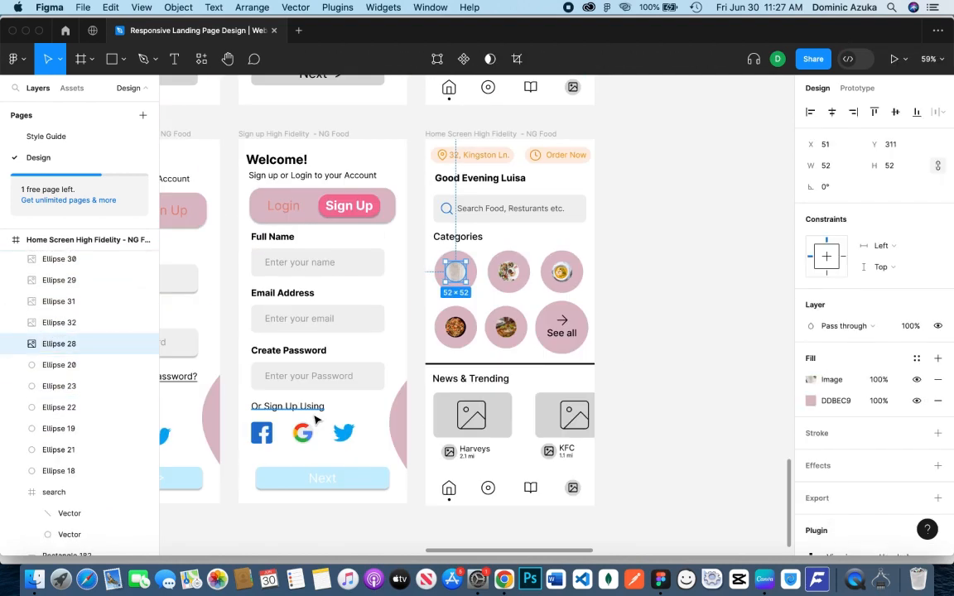
{"action": "left_click", "coordinate": [70, 471], "text": "shift"}
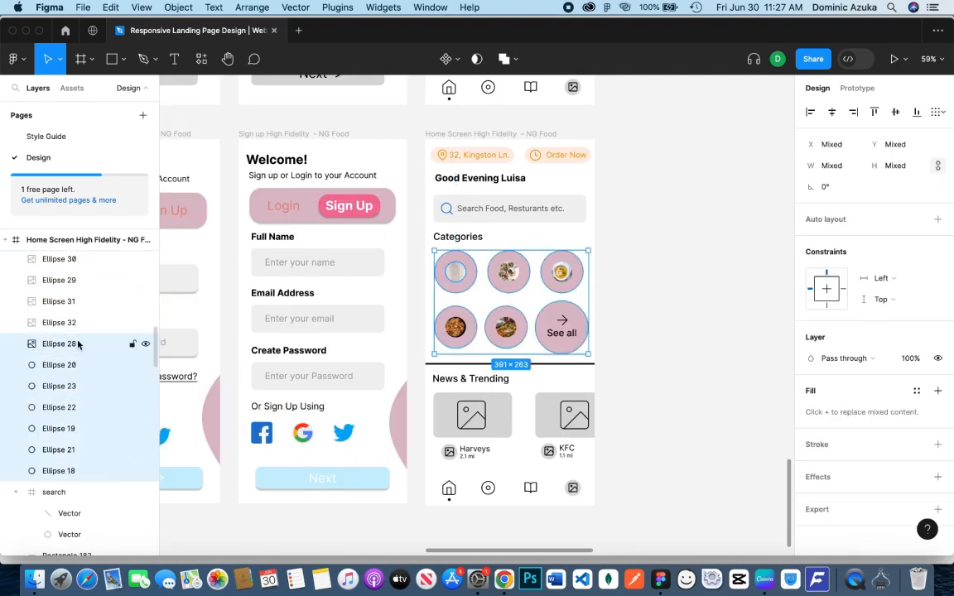
{"action": "left_click", "coordinate": [78, 344]}
{"action": "left_click", "coordinate": [74, 470], "text": "super"}
{"action": "key", "text": "super+g"}
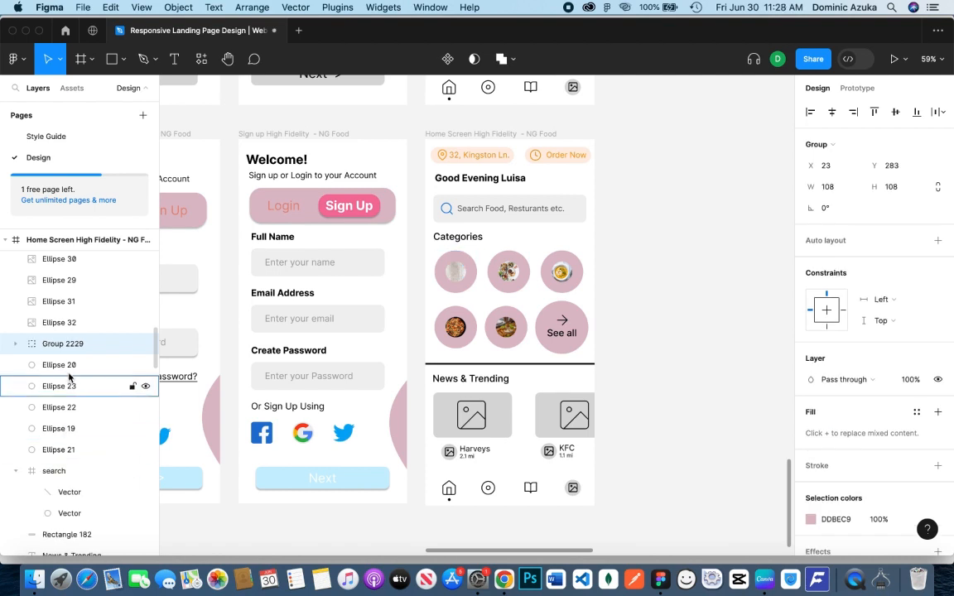
{"action": "double_click", "coordinate": [72, 343]}
{"action": "type", "text": "Image 1"}
{"action": "key", "text": "Return"}
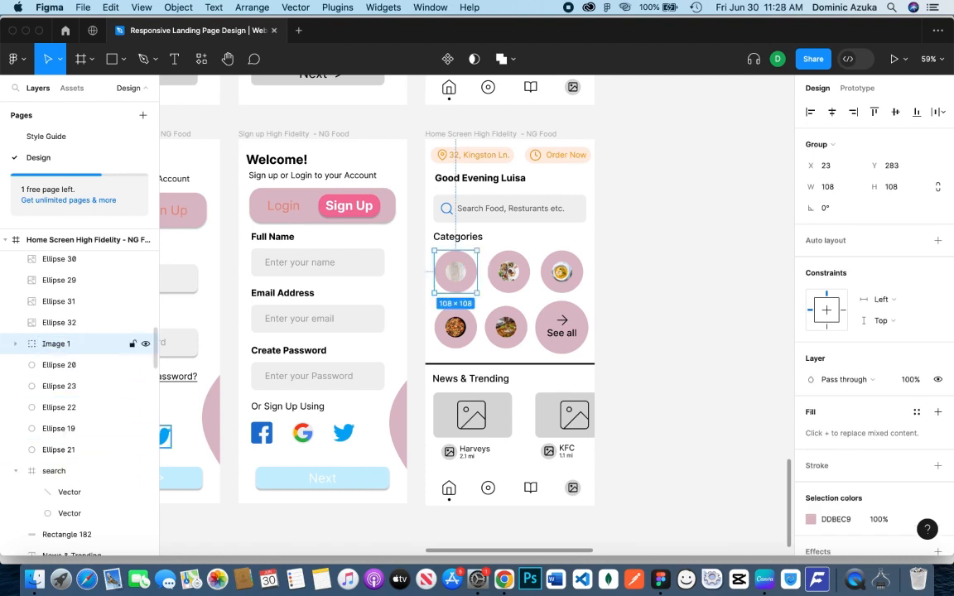
Try grouping Ellipse 20 with photo circle Ellipse 32, test the group's visibility, and undo the grouping
{"action": "left_click", "coordinate": [59, 373]}
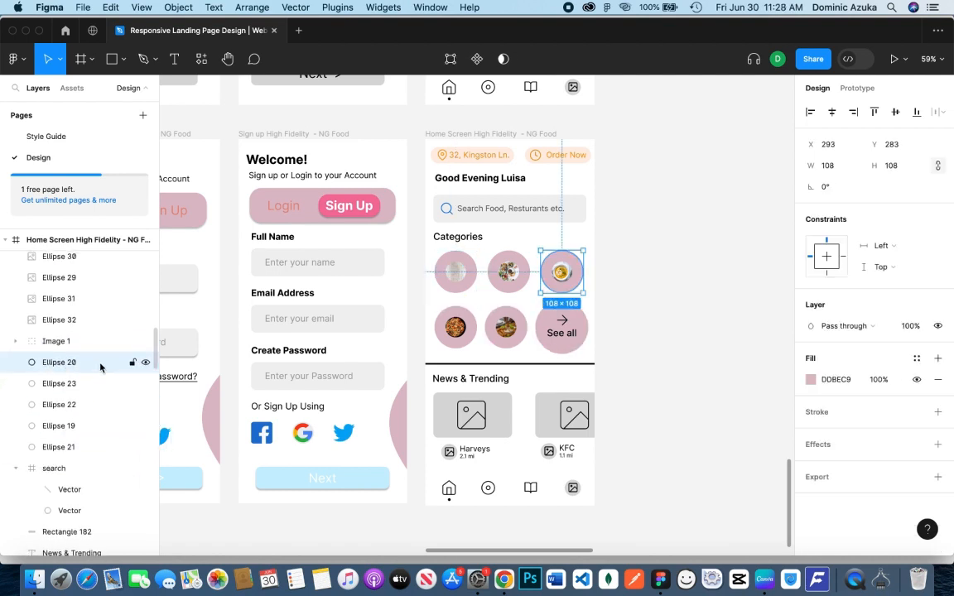
{"action": "scroll", "coordinate": [90, 350], "scroll_direction": "up", "scroll_amount": 1}
{"action": "left_click", "coordinate": [70, 347], "text": "shift"}
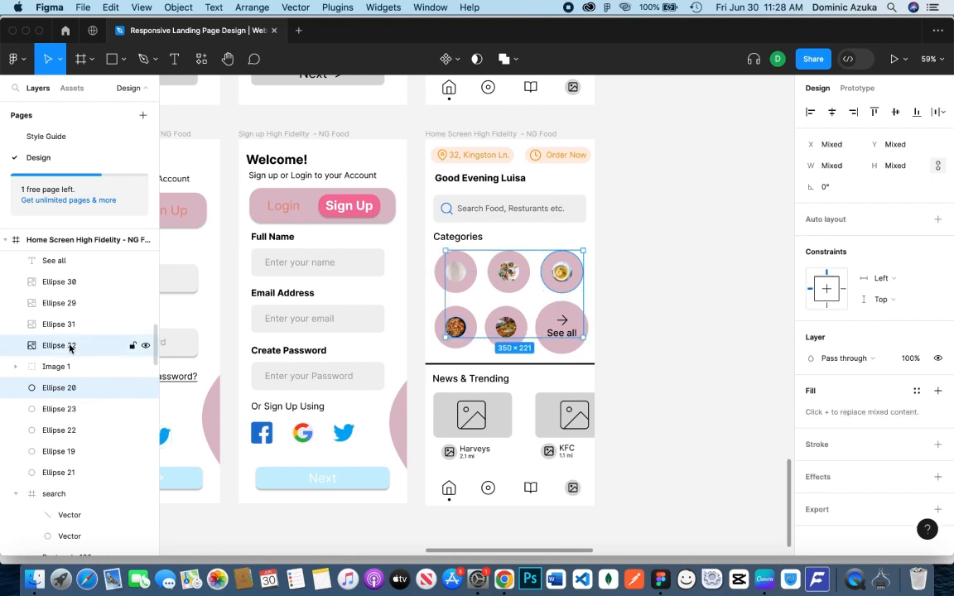
{"action": "key", "text": "super+g"}
{"action": "left_click", "coordinate": [146, 346]}
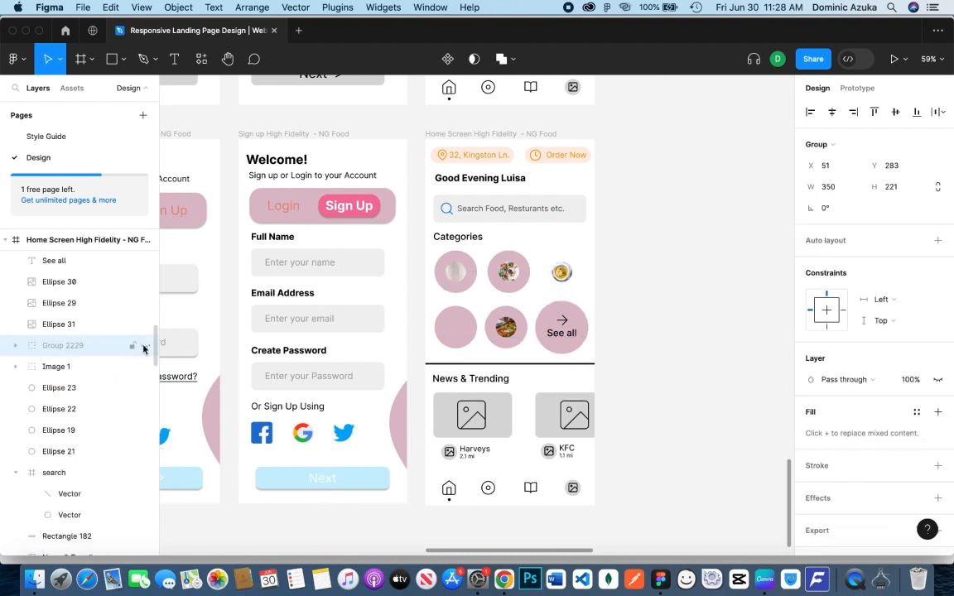
{"action": "left_click", "coordinate": [146, 345]}
{"action": "left_click", "coordinate": [146, 345]}
{"action": "key", "text": "super+z"}
{"action": "key", "text": "super+z"}
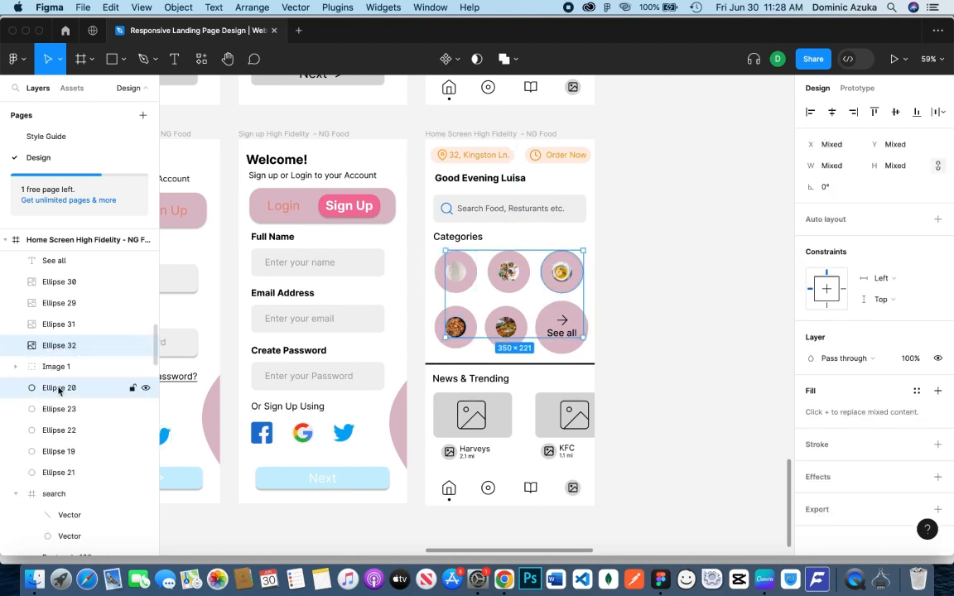
Group the second row's first Categories circle, Ellipse 21, with photo circle Ellipse 32 and name the group Image 2
{"action": "left_click", "coordinate": [71, 472]}
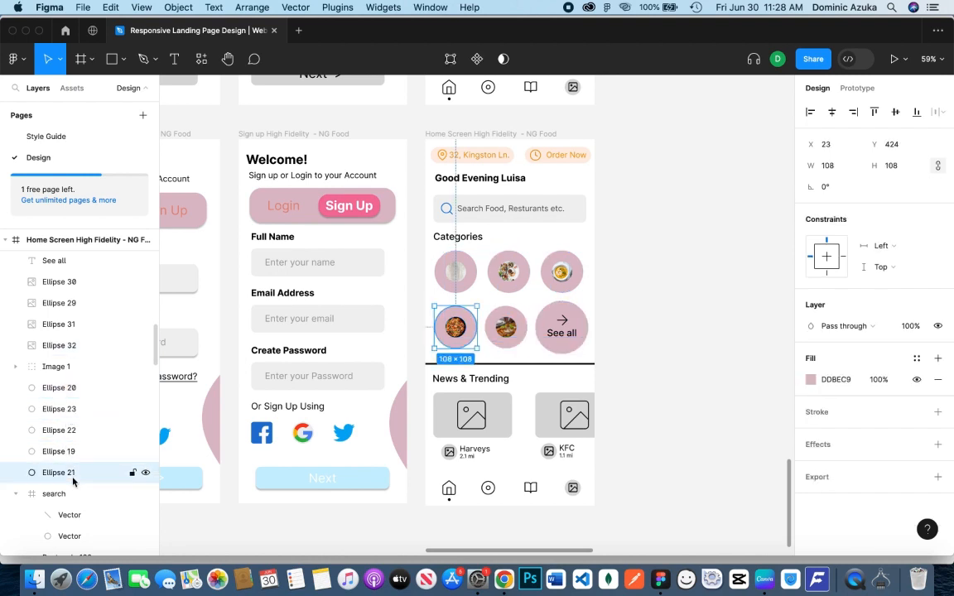
{"action": "left_click", "coordinate": [71, 345], "text": "shift"}
{"action": "key", "text": "super+g"}
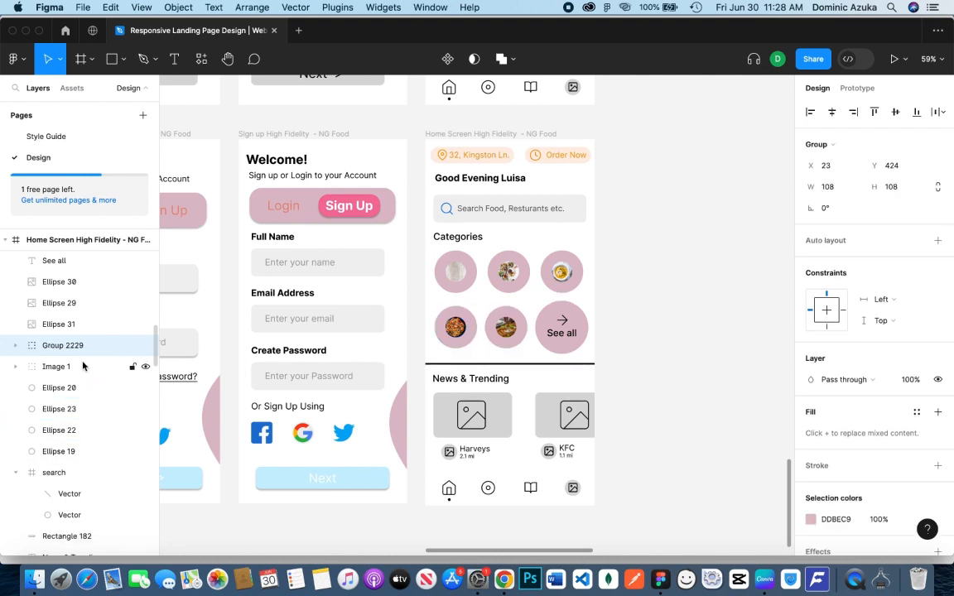
{"action": "double_click", "coordinate": [75, 346]}
{"action": "type", "text": "Image"}
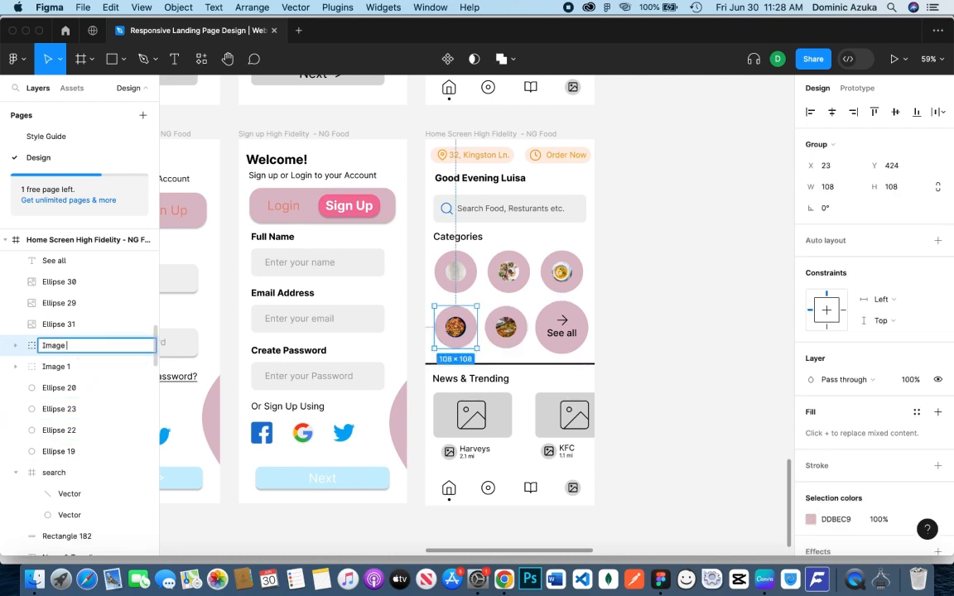
{"action": "type", "text": " 2"}
{"action": "key", "text": "Return"}
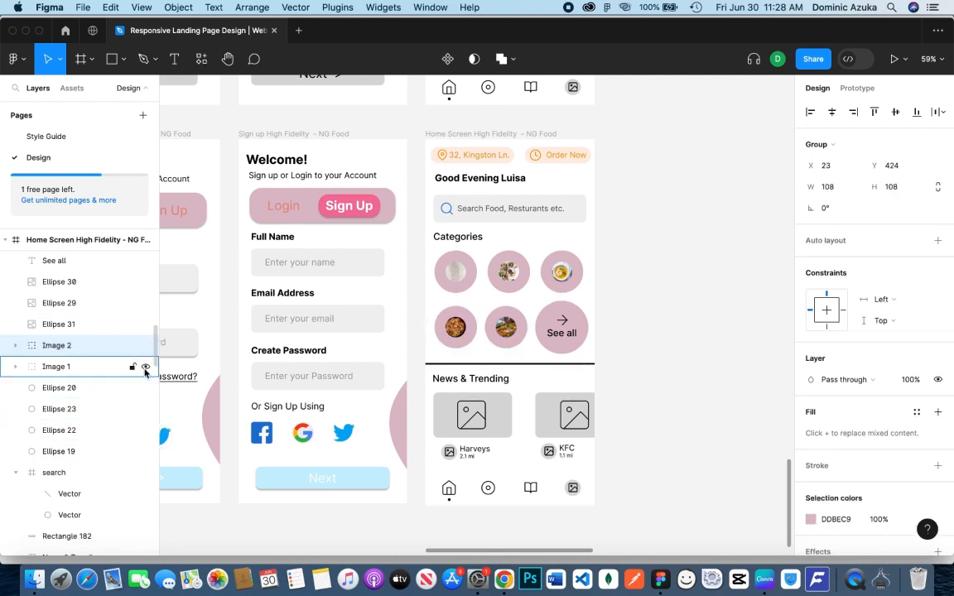
Group the first row's middle Categories circle, Ellipse 19, with photo circle Ellipse 29 and name the group Image 3
{"action": "left_click", "coordinate": [96, 451]}
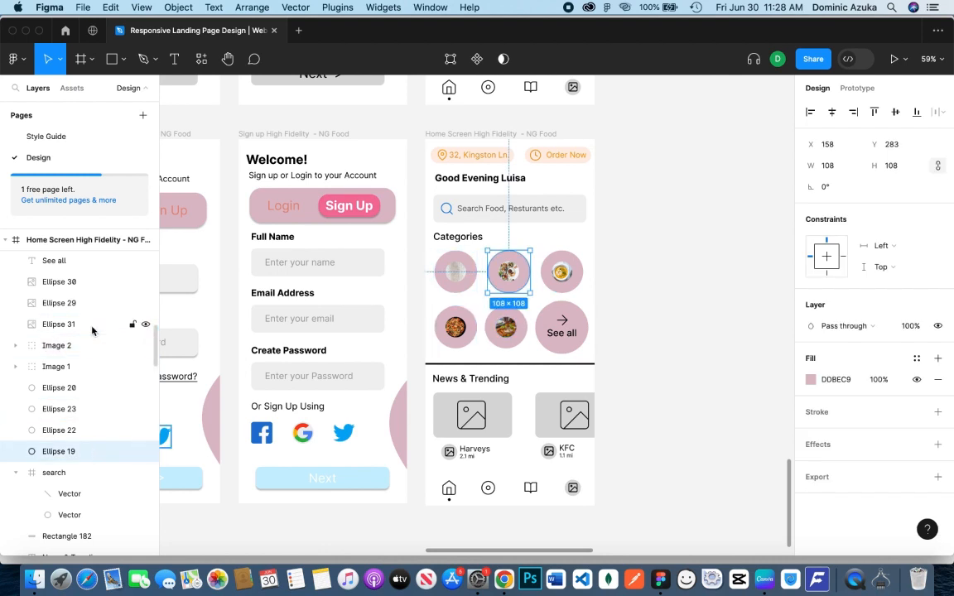
{"action": "left_click", "coordinate": [56, 324], "text": "shift"}
{"action": "left_click", "coordinate": [85, 452]}
{"action": "left_click", "coordinate": [86, 303]}
{"action": "left_click", "coordinate": [86, 451], "text": "shift"}
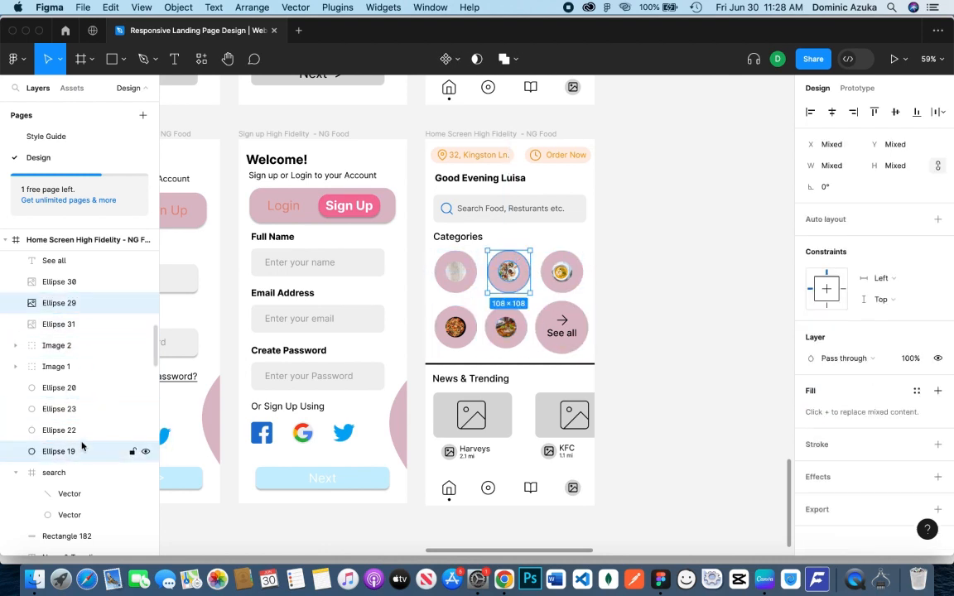
{"action": "key", "text": "super+g"}
{"action": "double_click", "coordinate": [67, 304]}
{"action": "type", "text": "Image "}
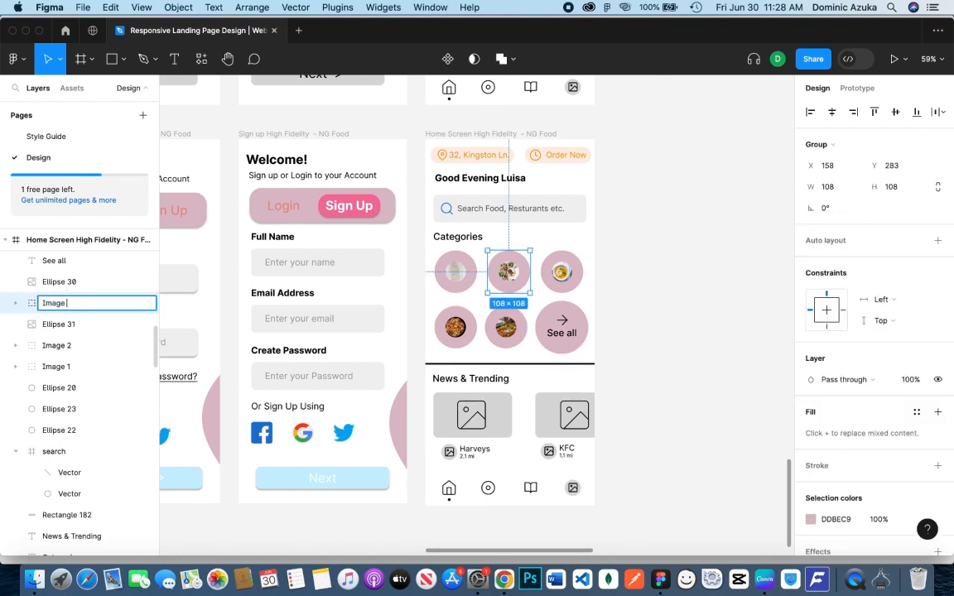
{"action": "type", "text": "3"}
{"action": "key", "text": "Return"}
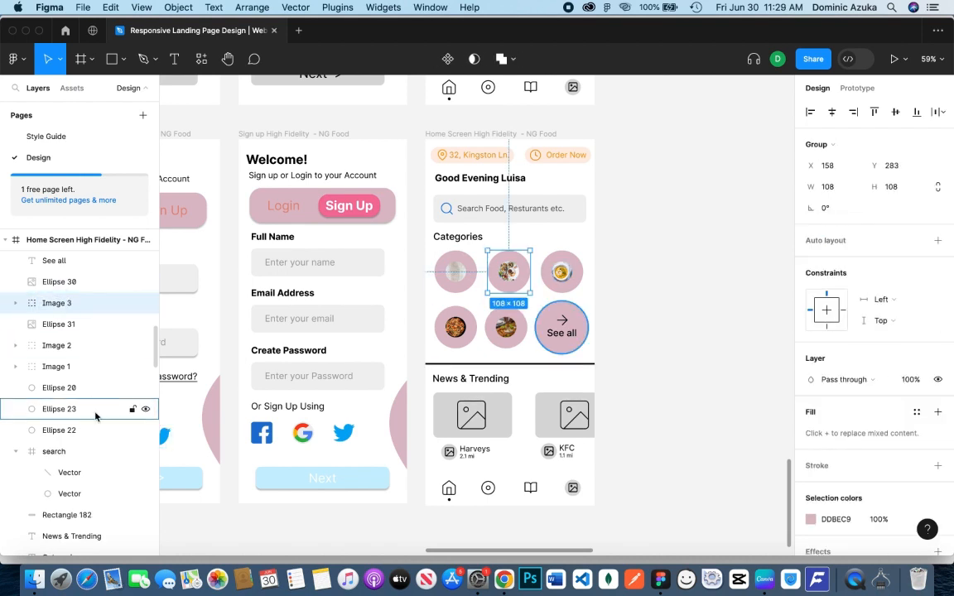
Group the first row's last Categories circle, Ellipse 20, with photo circle Ellipse 30 and name the group Image 4
{"action": "left_click", "coordinate": [83, 388]}
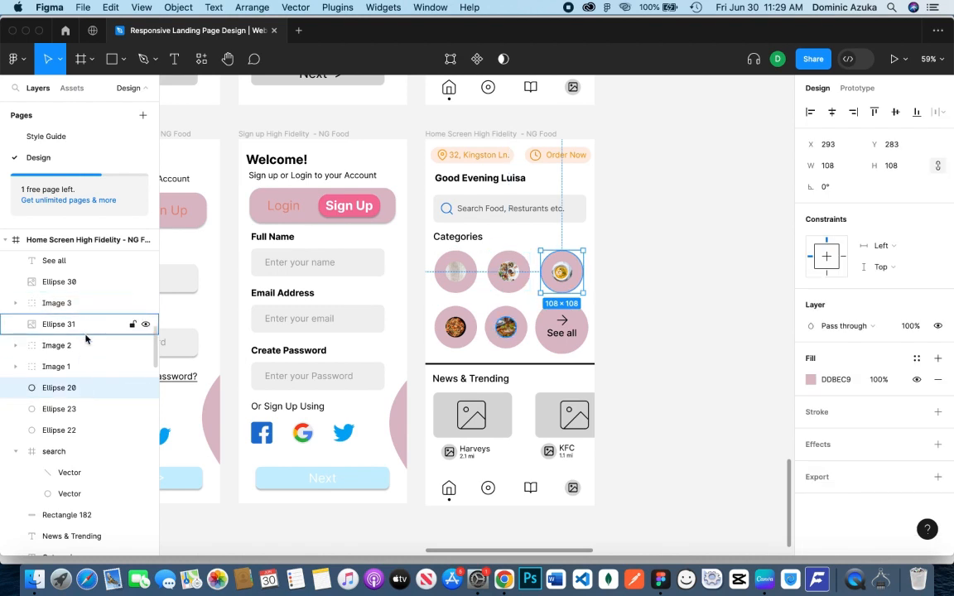
{"action": "left_click", "coordinate": [83, 282], "text": "shift"}
{"action": "key", "text": "super+g"}
{"action": "double_click", "coordinate": [82, 283]}
{"action": "key", "text": "BackSpace"}
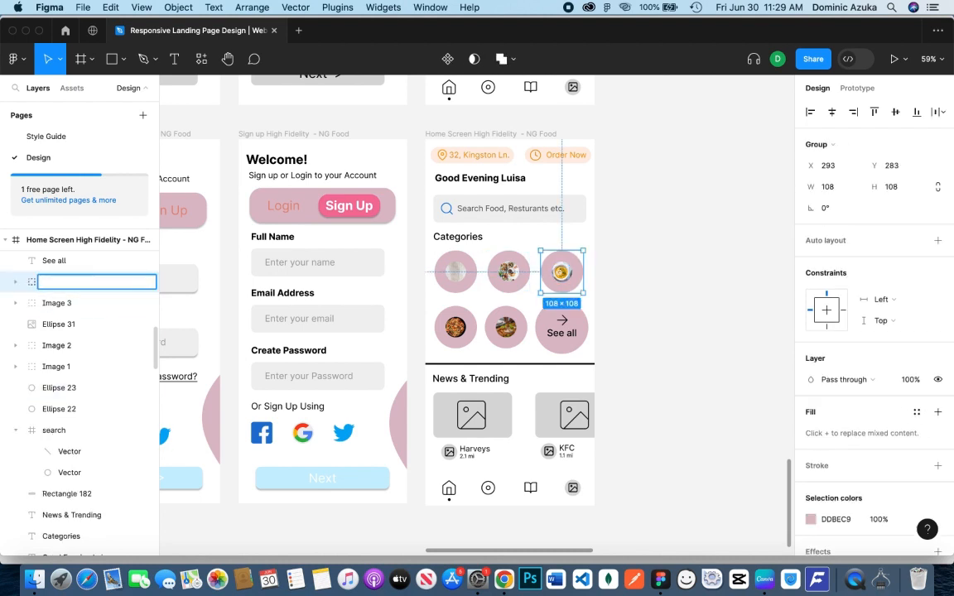
{"action": "type", "text": "Image 4"}
{"action": "key", "text": "Return"}
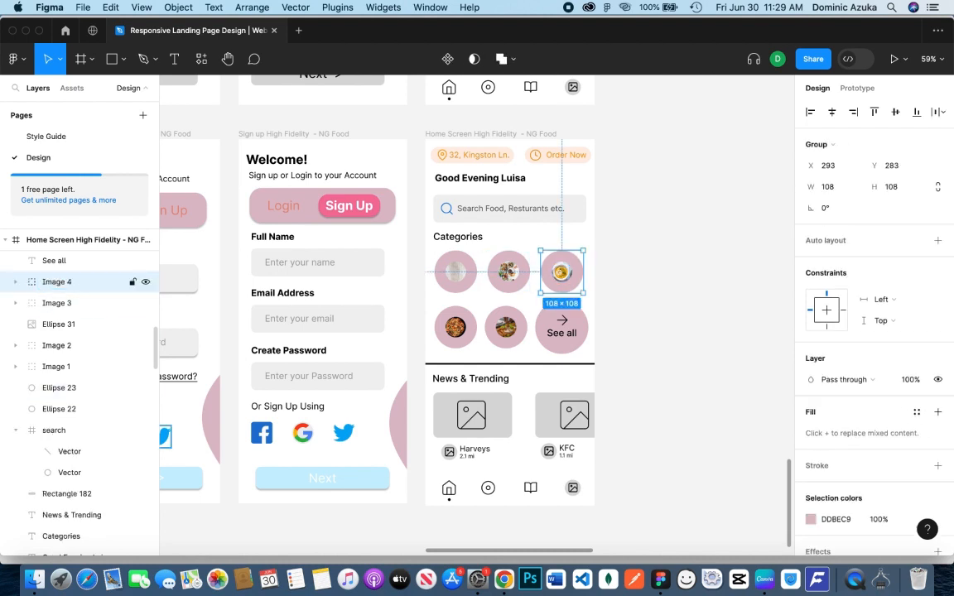
Group the second row's middle Categories circle, Ellipse 22, with photo circle Ellipse 31 and name the group Image 5
{"action": "left_click", "coordinate": [86, 388]}
{"action": "left_click", "coordinate": [82, 409]}
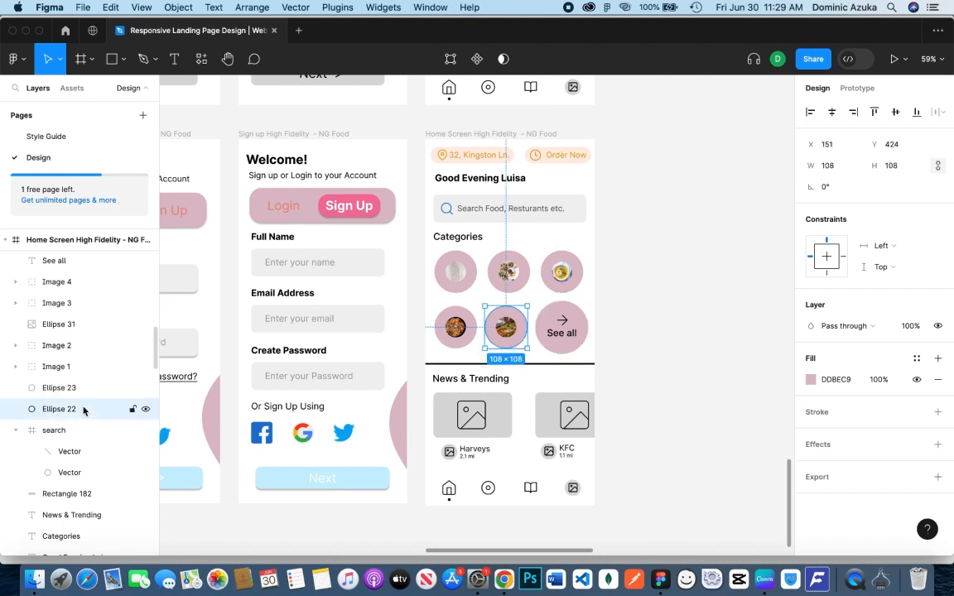
{"action": "left_click", "coordinate": [74, 324], "text": "shift"}
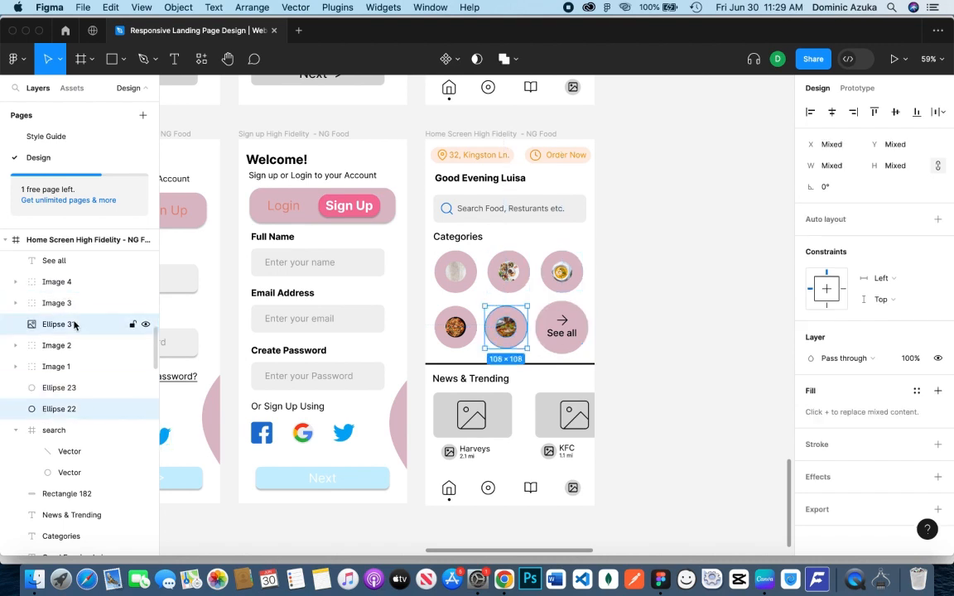
{"action": "key", "text": "super+g"}
{"action": "double_click", "coordinate": [71, 324]}
{"action": "type", "text": "Image 5"}
{"action": "key", "text": "Return"}
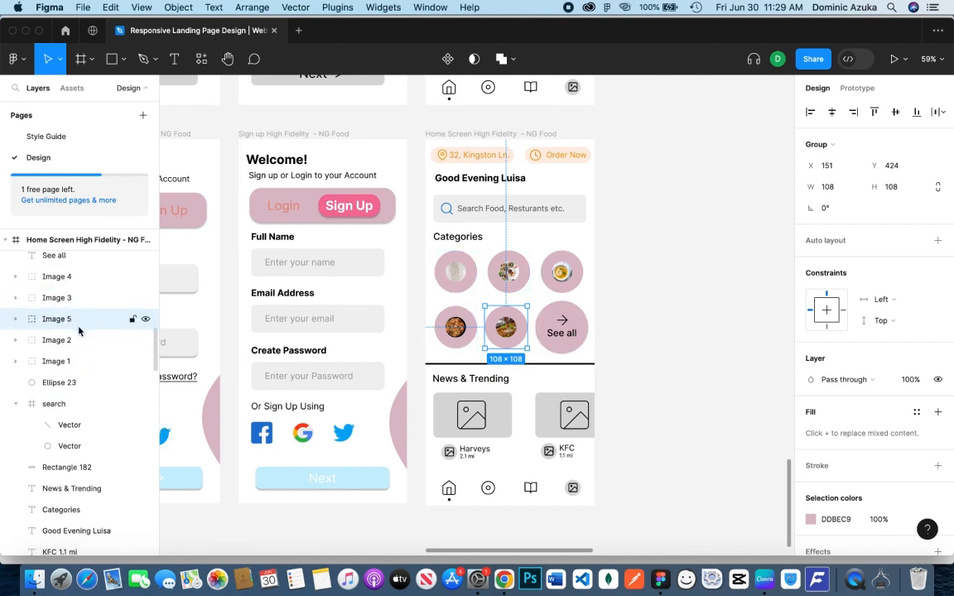
Group the arrow-right icon, the See all text and the Ellipse 23 circle, and name the group See all
{"action": "scroll", "coordinate": [66, 298], "scroll_direction": "up", "scroll_amount": 2}
{"action": "left_click", "coordinate": [58, 278]}
{"action": "left_click", "coordinate": [70, 258], "text": "shift"}
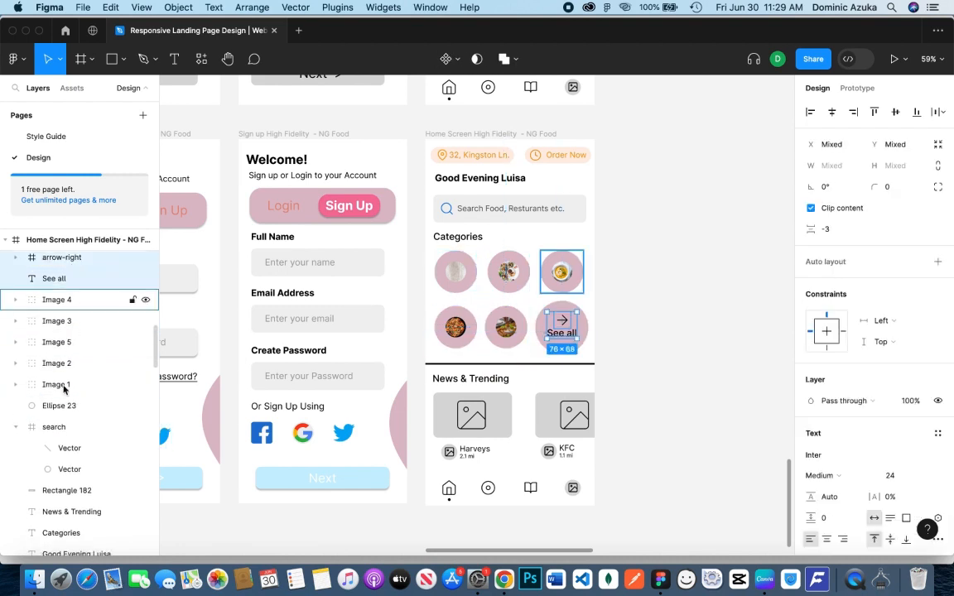
{"action": "left_click", "coordinate": [70, 405], "text": "shift"}
{"action": "key", "text": "super+g"}
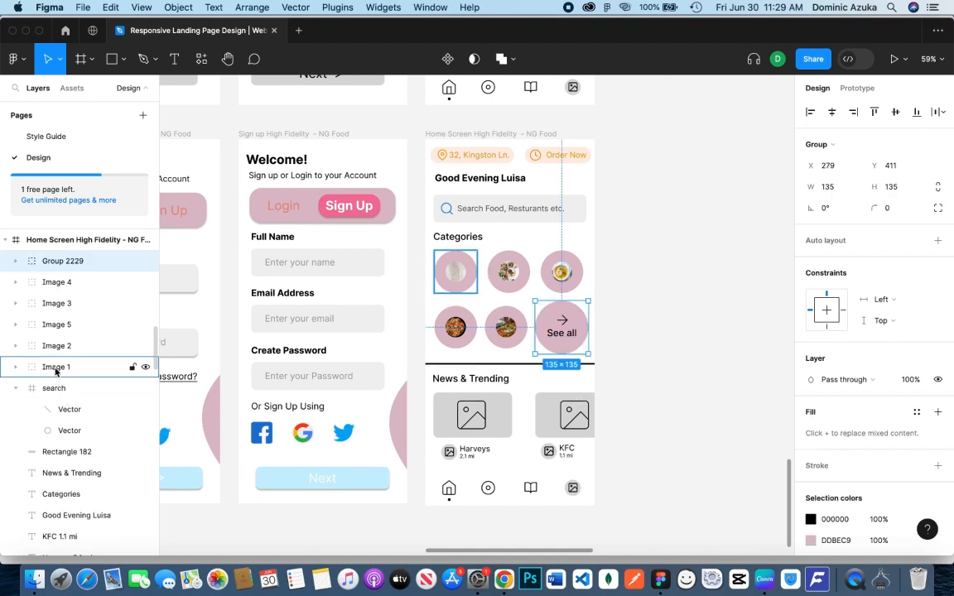
{"action": "double_click", "coordinate": [66, 261]}
{"action": "type", "text": "See all"}
{"action": "key", "text": "Return"}
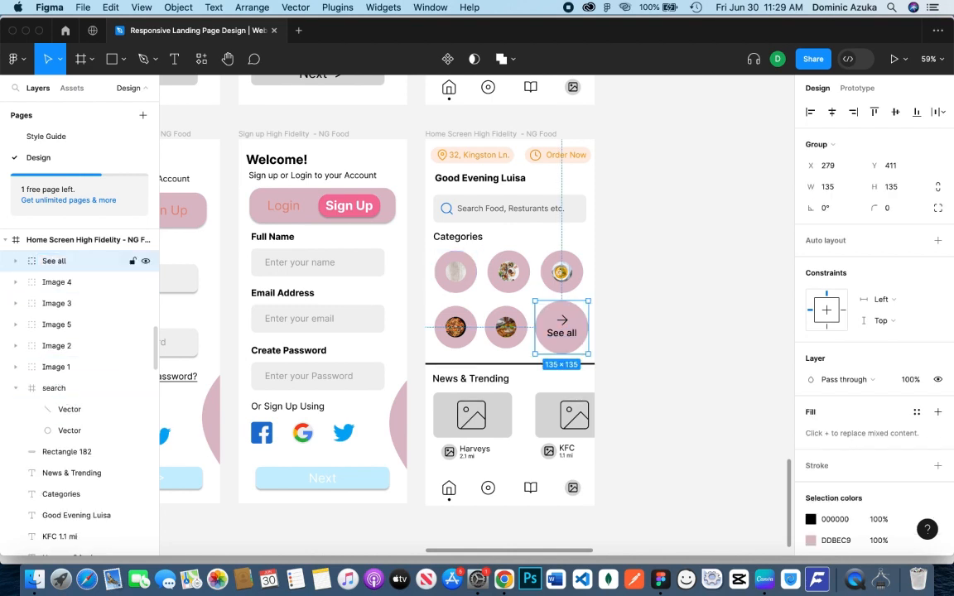
Group See all with Image 1 through Image 5 and name the combined group Food categories
{"action": "left_click", "coordinate": [94, 366], "text": "shift"}
{"action": "key", "text": "super+g"}
{"action": "double_click", "coordinate": [67, 261]}
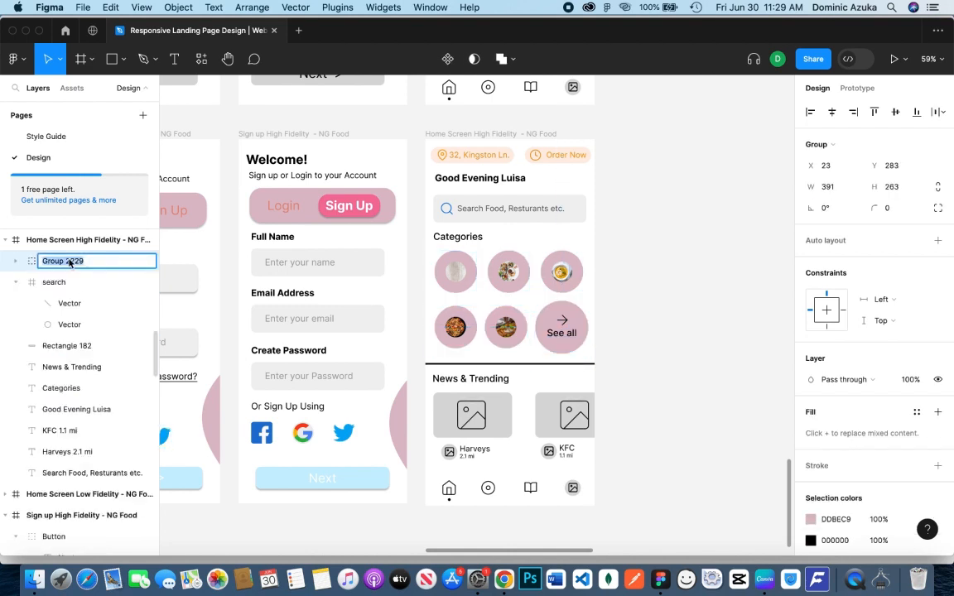
{"action": "type", "text": "F"}
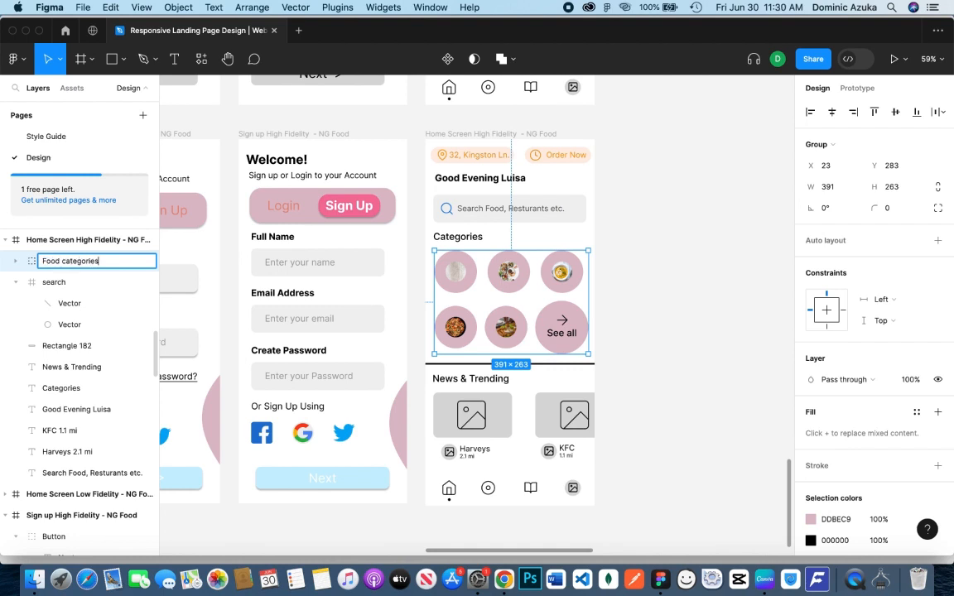
{"action": "type", "text": "ood categories"}
{"action": "key", "text": "Return"}
Group the search icon frame with its background, Rectangle 182, and name the group Search Bar
{"action": "left_click", "coordinate": [16, 284]}
{"action": "left_click", "coordinate": [77, 284]}
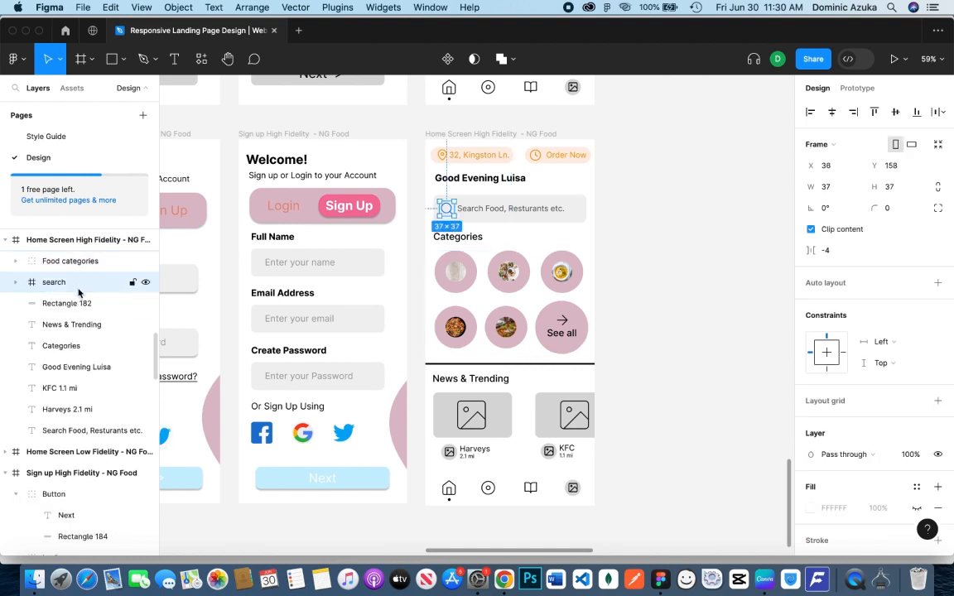
{"action": "left_click", "coordinate": [89, 306], "text": "shift"}
{"action": "key", "text": "super+g"}
{"action": "double_click", "coordinate": [58, 283]}
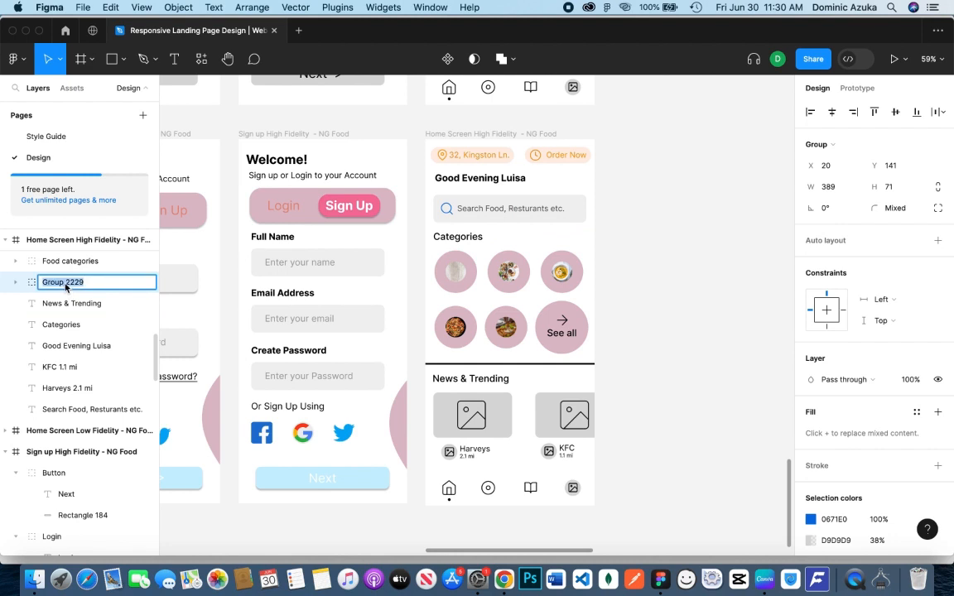
{"action": "type", "text": "Search Bar"}
{"action": "key", "text": "Return"}
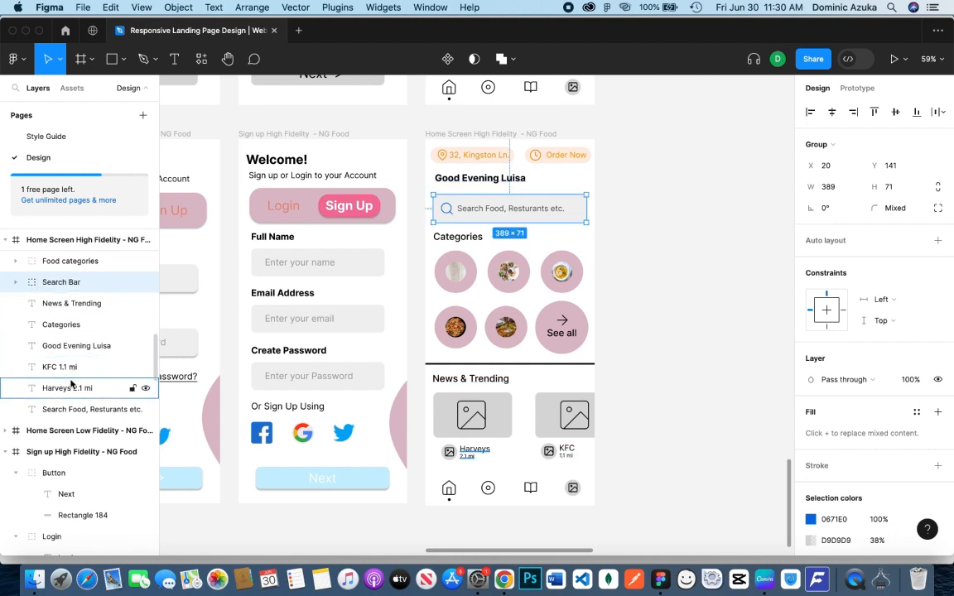
Collapse the Map, Order Now and expanded image layers of the high-fidelity home screen
{"action": "left_click", "coordinate": [76, 346]}
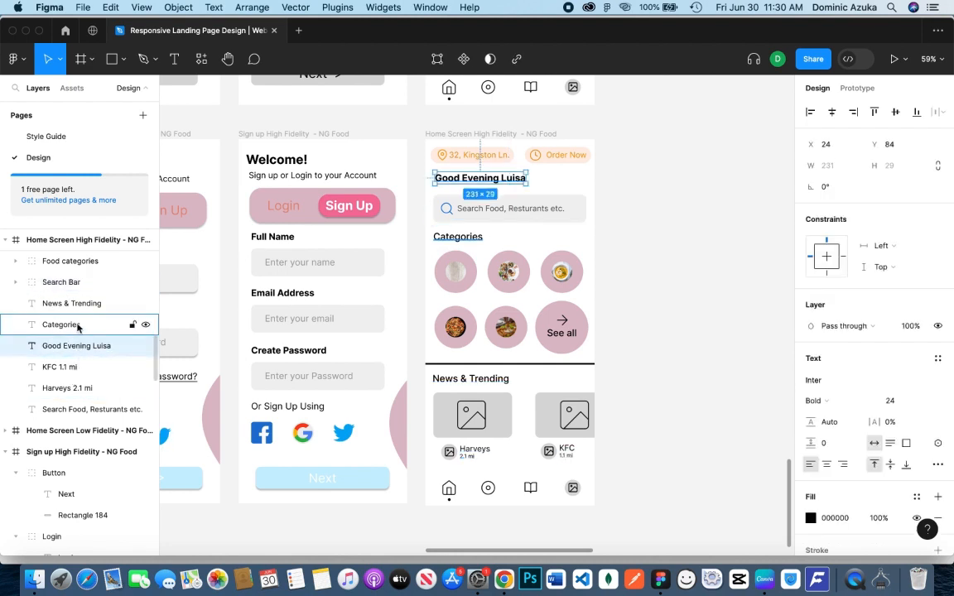
{"action": "scroll", "coordinate": [83, 298], "scroll_direction": "down", "scroll_amount": 2}
{"action": "scroll", "coordinate": [84, 312], "scroll_direction": "down", "scroll_amount": 10}
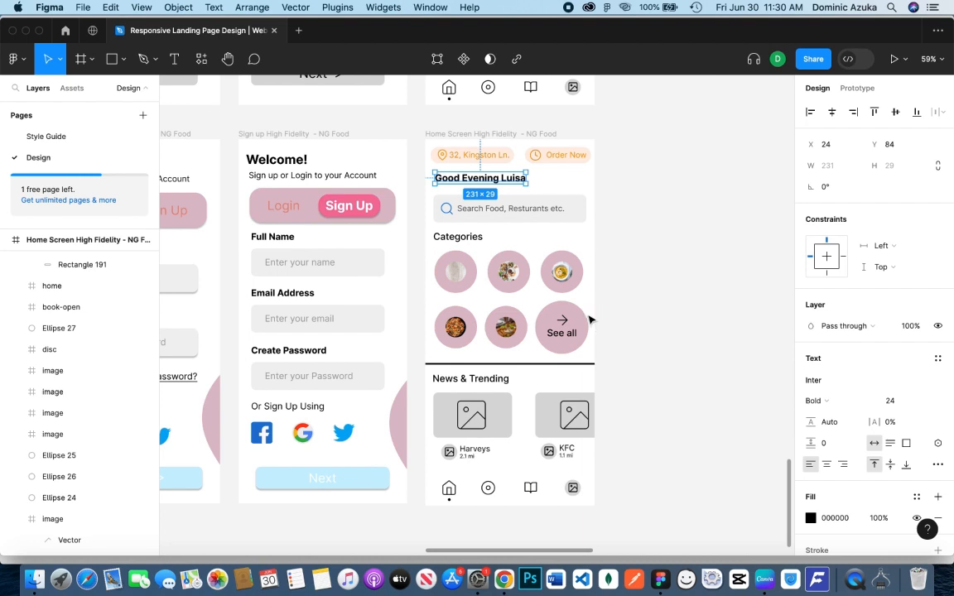
{"action": "scroll", "coordinate": [69, 327], "scroll_direction": "down", "scroll_amount": 2}
{"action": "scroll", "coordinate": [69, 325], "scroll_direction": "up", "scroll_amount": 5}
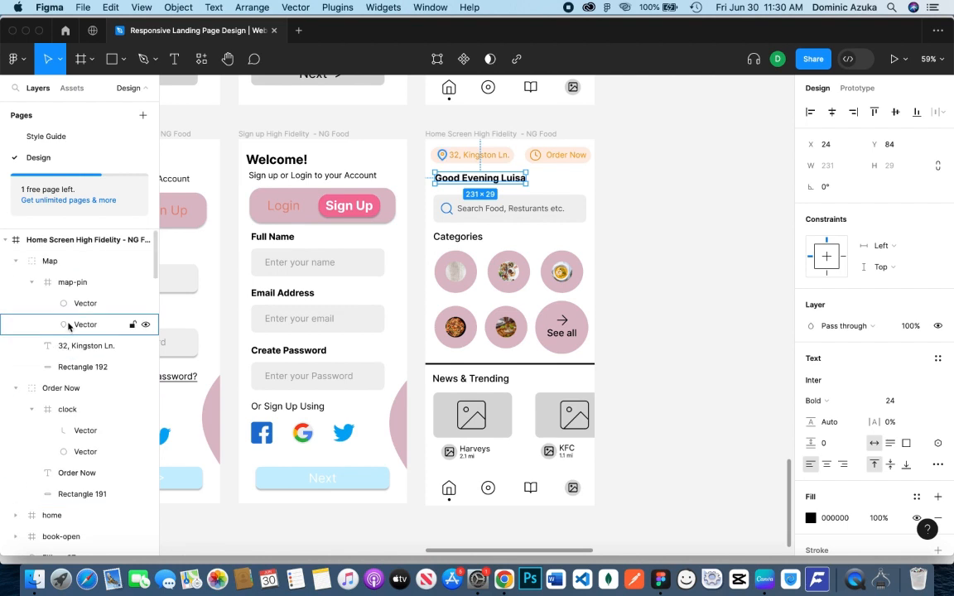
{"action": "left_click", "coordinate": [15, 261]}
{"action": "left_click", "coordinate": [15, 282]}
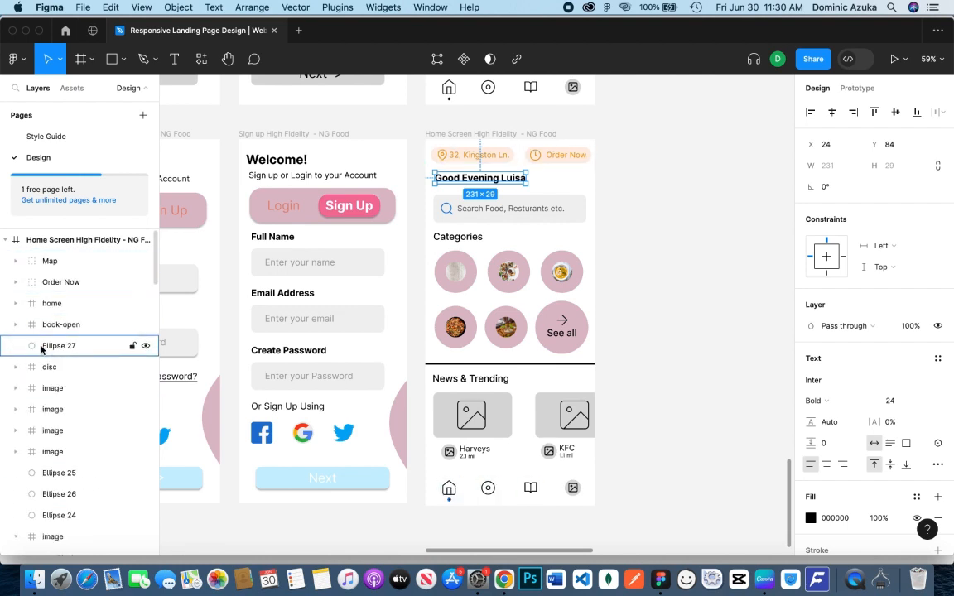
{"action": "scroll", "coordinate": [23, 392], "scroll_direction": "down", "scroll_amount": 2}
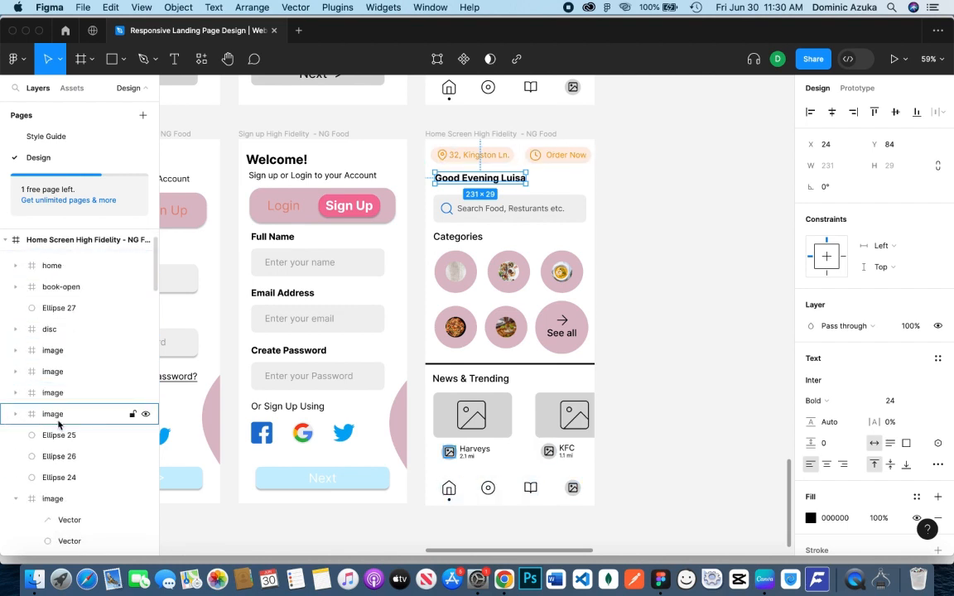
{"action": "scroll", "coordinate": [13, 410], "scroll_direction": "down", "scroll_amount": 1}
{"action": "left_click", "coordinate": [15, 475]}
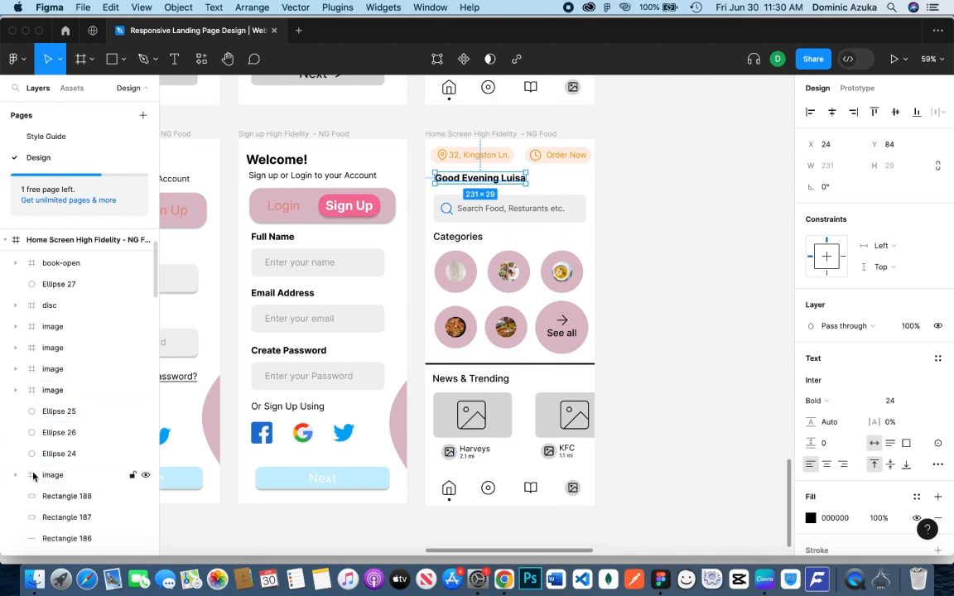
Expand the Food categories group and its See all subgroup, and select the background circle, Ellipse 23
{"action": "left_click", "coordinate": [570, 346]}
{"action": "left_click", "coordinate": [15, 403]}
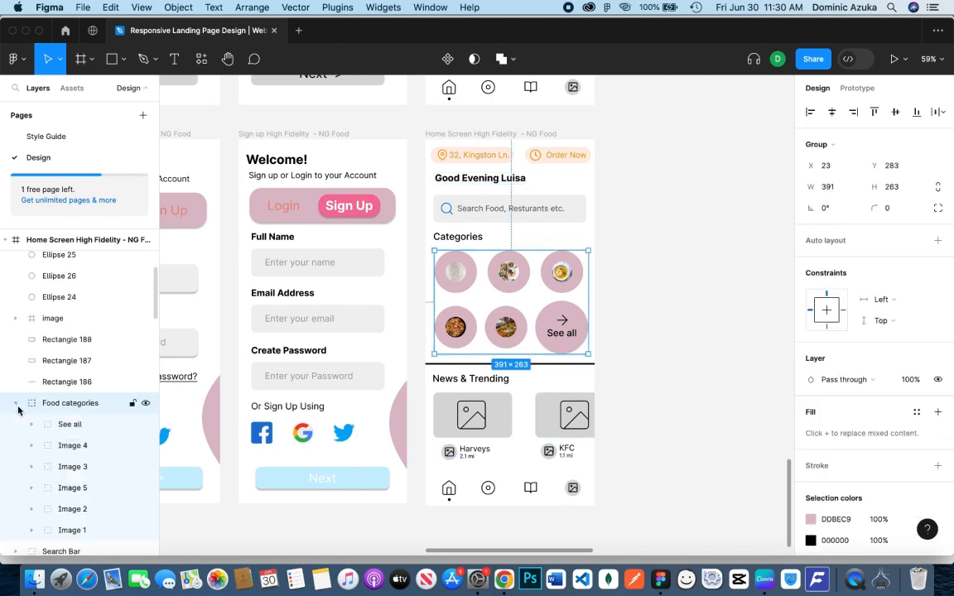
{"action": "scroll", "coordinate": [25, 430], "scroll_direction": "down", "scroll_amount": 2}
{"action": "left_click", "coordinate": [32, 380]}
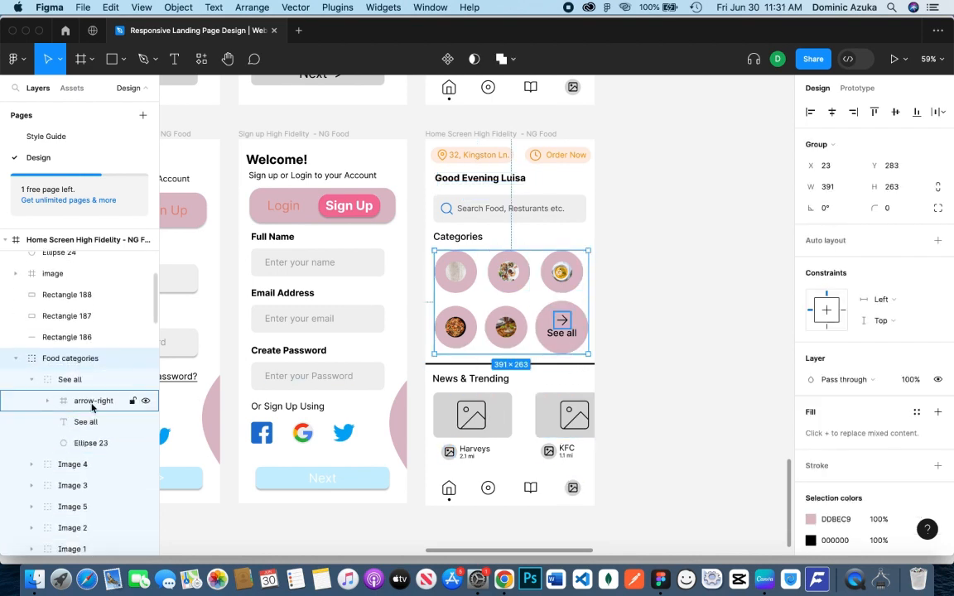
{"action": "left_click", "coordinate": [132, 443]}
Try the copied blue as the See all circle's fill colour and undo the change
{"action": "left_click", "coordinate": [811, 379]}
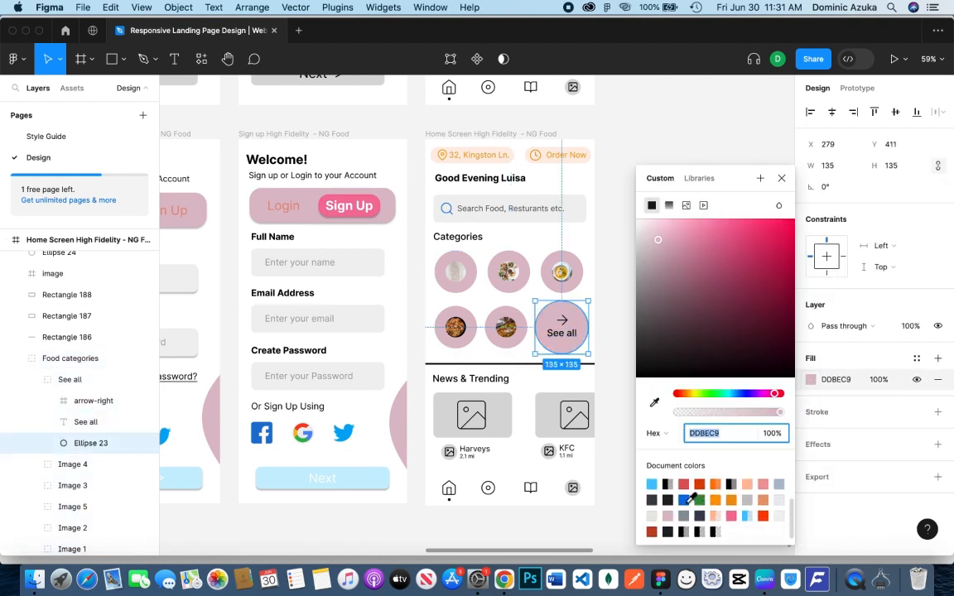
{"action": "type", "text": "0671E0"}
{"action": "key", "text": "Return"}
{"action": "key", "text": "super+z"}
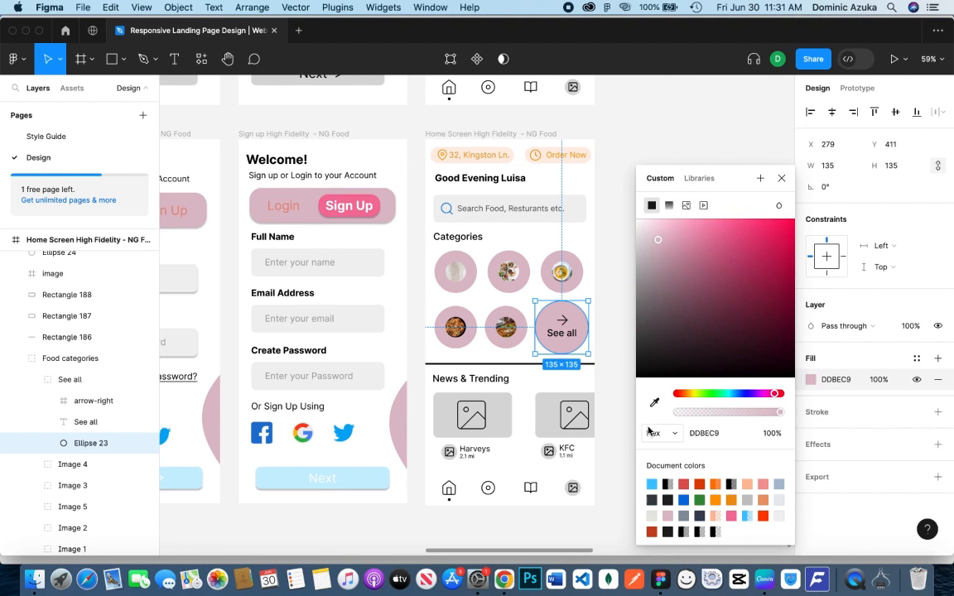
Add an inside stroke to the See all circle with colour 0671E0 and thickness 3
{"action": "left_click", "coordinate": [813, 383]}
{"action": "left_click", "coordinate": [818, 412]}
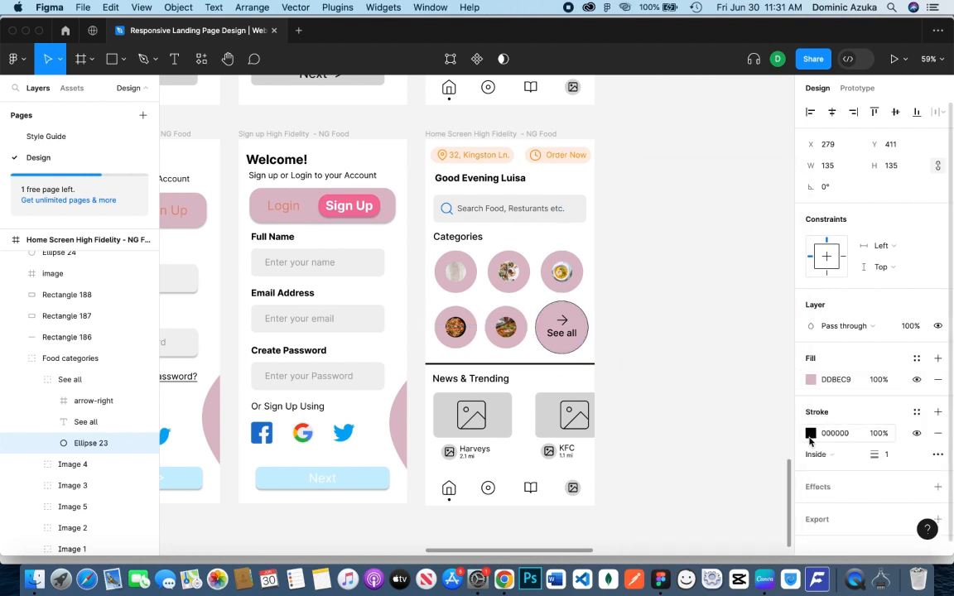
{"action": "left_click", "coordinate": [810, 434]}
{"action": "type", "text": "0671E0"}
{"action": "key", "text": "Return"}
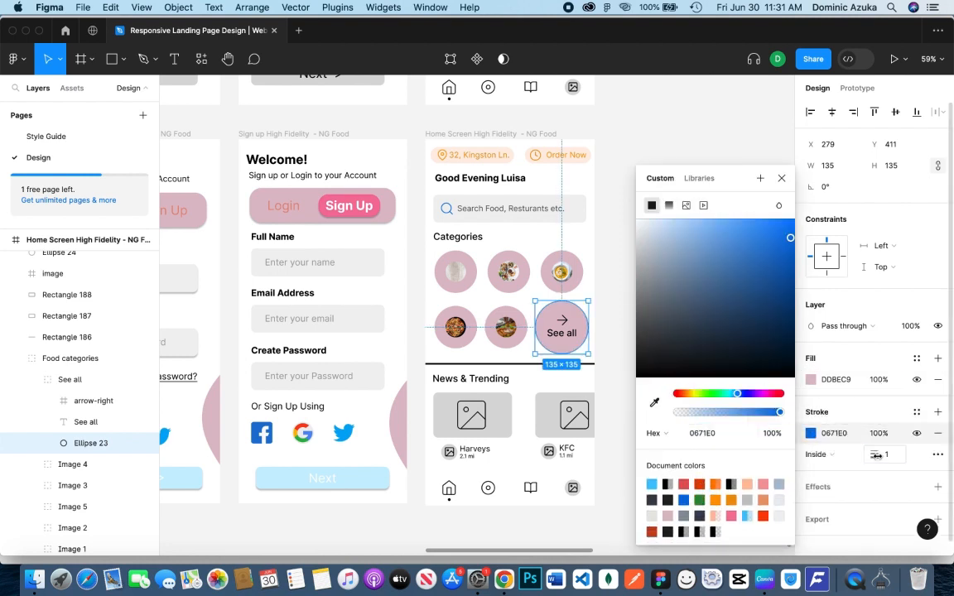
{"action": "left_click_drag", "start_coordinate": [875, 455], "coordinate": [876, 457]}
{"action": "left_click", "coordinate": [781, 178]}
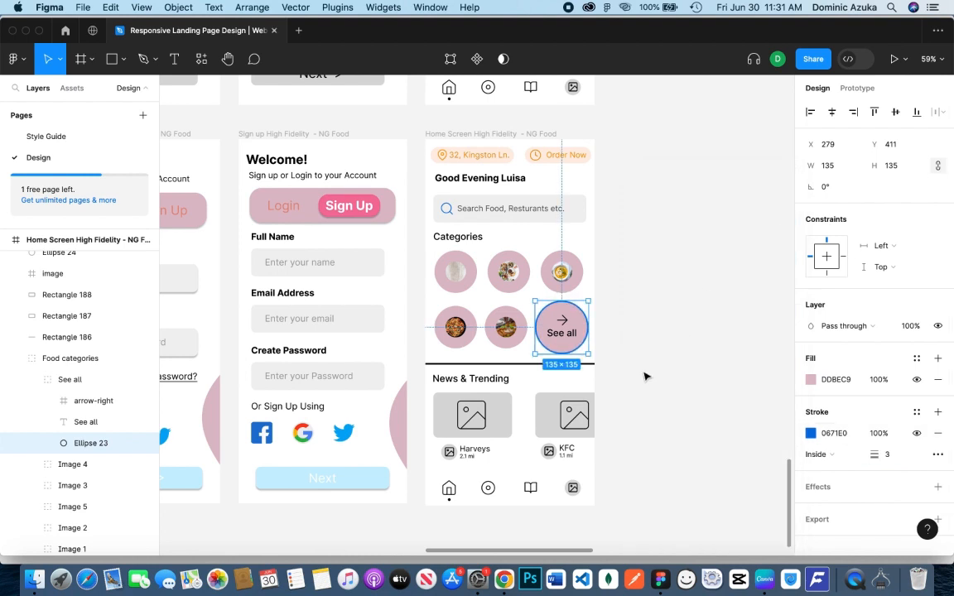
{"action": "left_click", "coordinate": [591, 356]}
Set the See all text's fill colour to blue 0671E0
{"action": "left_click", "coordinate": [91, 422]}
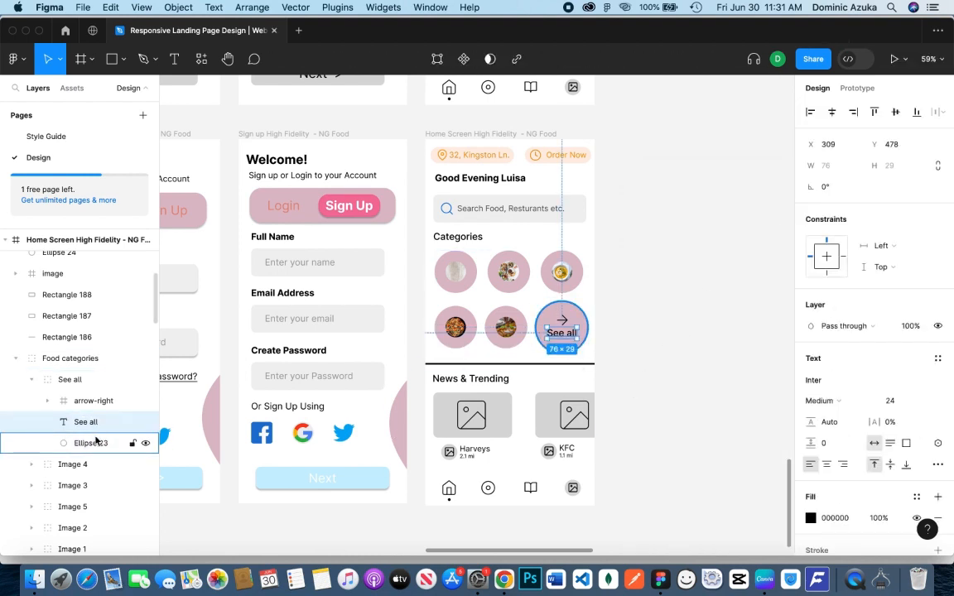
{"action": "left_click", "coordinate": [810, 518]}
{"action": "left_click", "coordinate": [732, 515]}
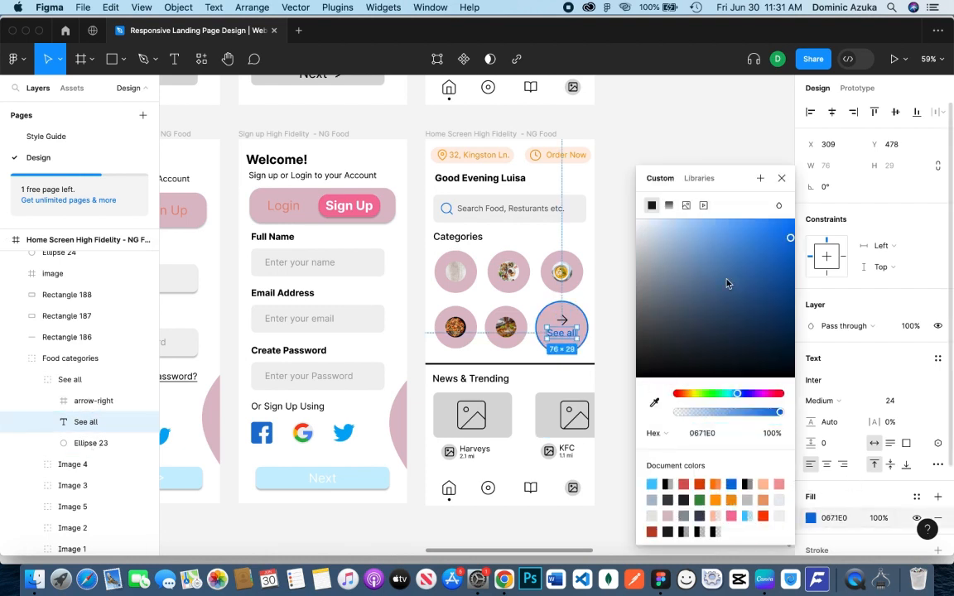
{"action": "left_click", "coordinate": [720, 125]}
Try a blue fill colour on the arrow-right frame above the See all text and undo it
{"action": "left_click", "coordinate": [95, 401]}
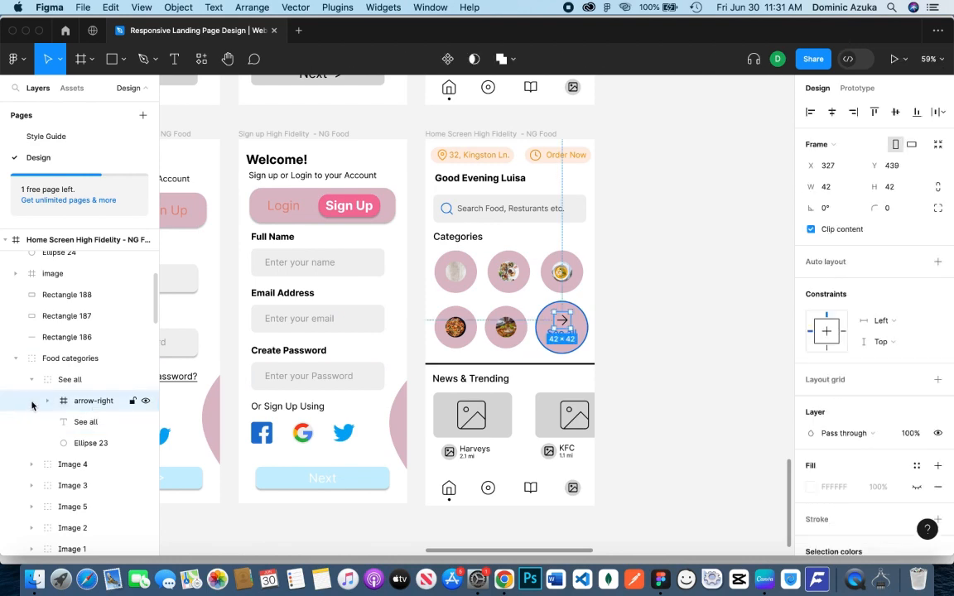
{"action": "scroll", "coordinate": [580, 397], "scroll_direction": "down", "scroll_amount": 3}
{"action": "scroll", "coordinate": [660, 368], "scroll_direction": "up", "scroll_amount": 1}
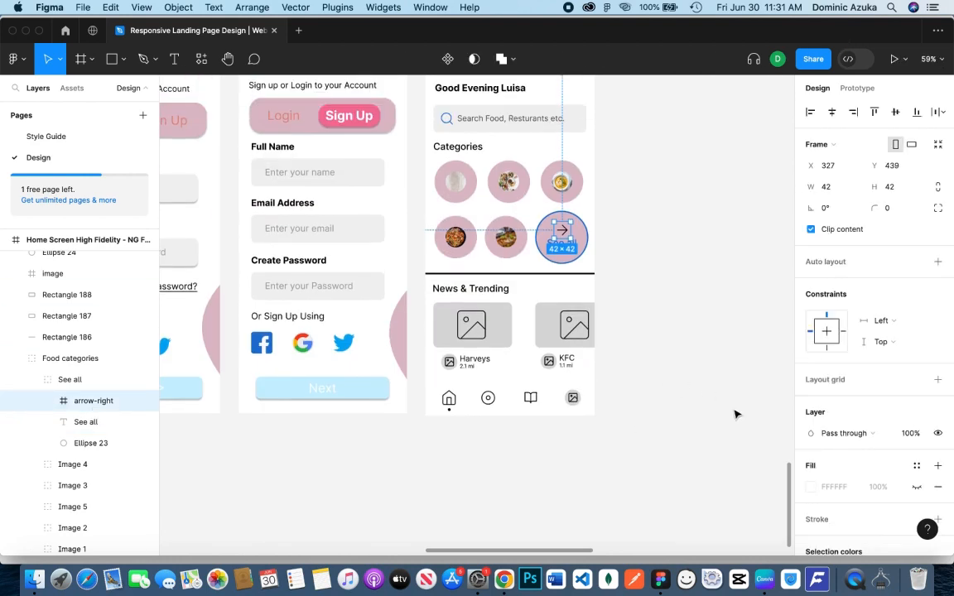
{"action": "left_click", "coordinate": [813, 488]}
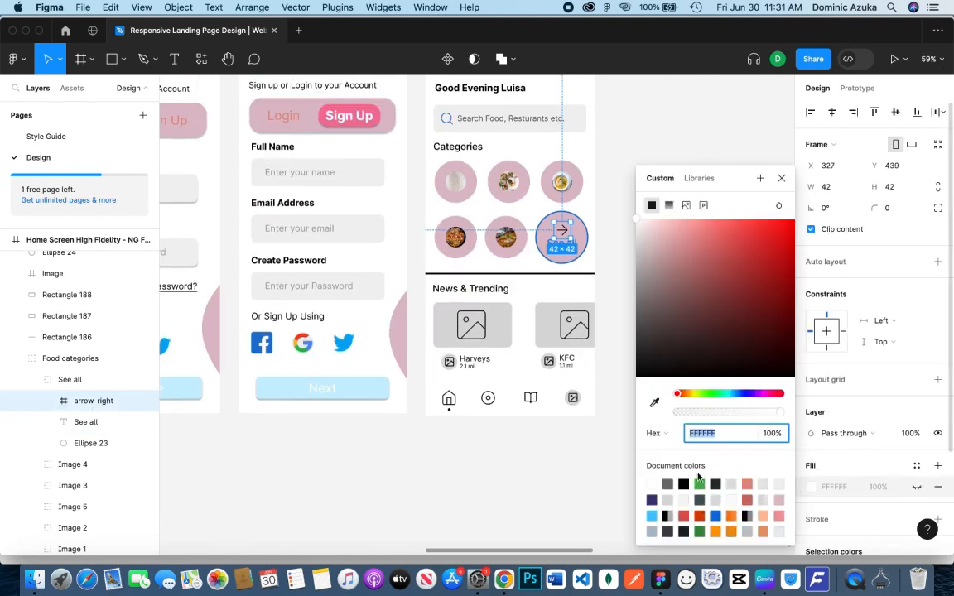
{"action": "left_click", "coordinate": [716, 515]}
{"action": "key", "text": "super+z"}
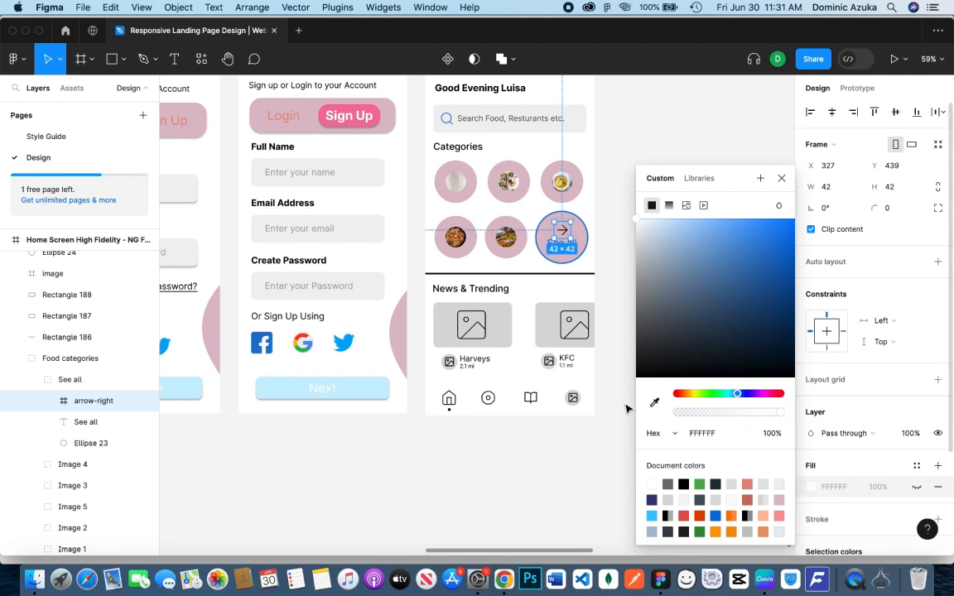
Set the stroke of both vectors inside the See all arrow-right frame to the blue document colour
{"action": "left_click", "coordinate": [49, 402]}
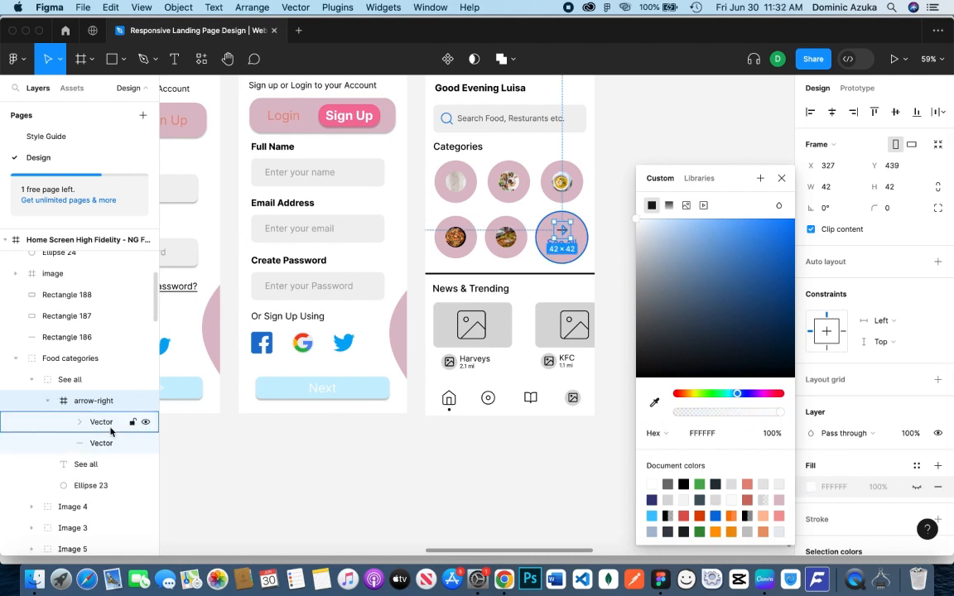
{"action": "left_click", "coordinate": [83, 423]}
{"action": "left_click", "coordinate": [91, 443], "text": "shift"}
{"action": "left_click", "coordinate": [811, 445]}
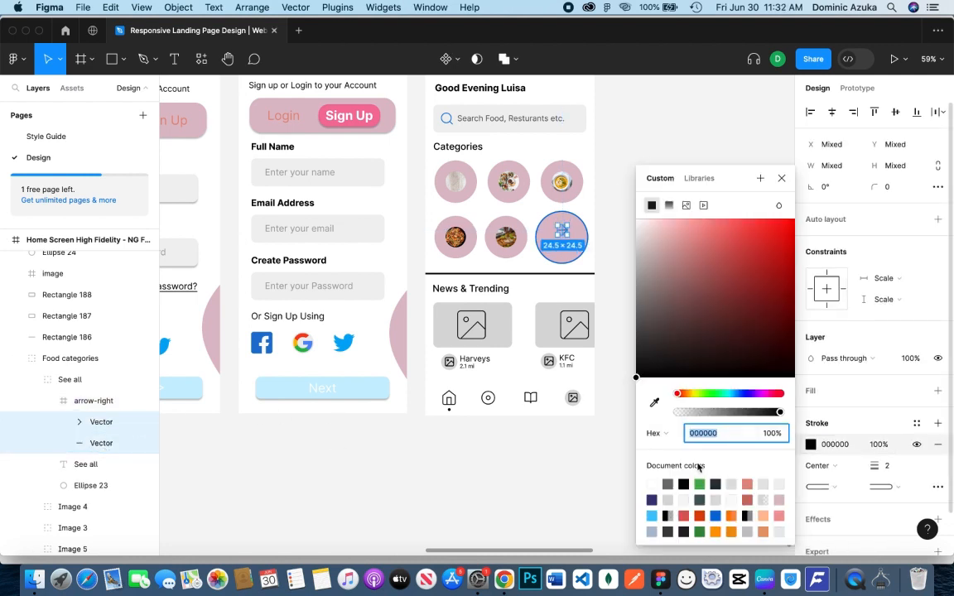
{"action": "left_click", "coordinate": [716, 483]}
{"action": "left_click", "coordinate": [607, 456]}
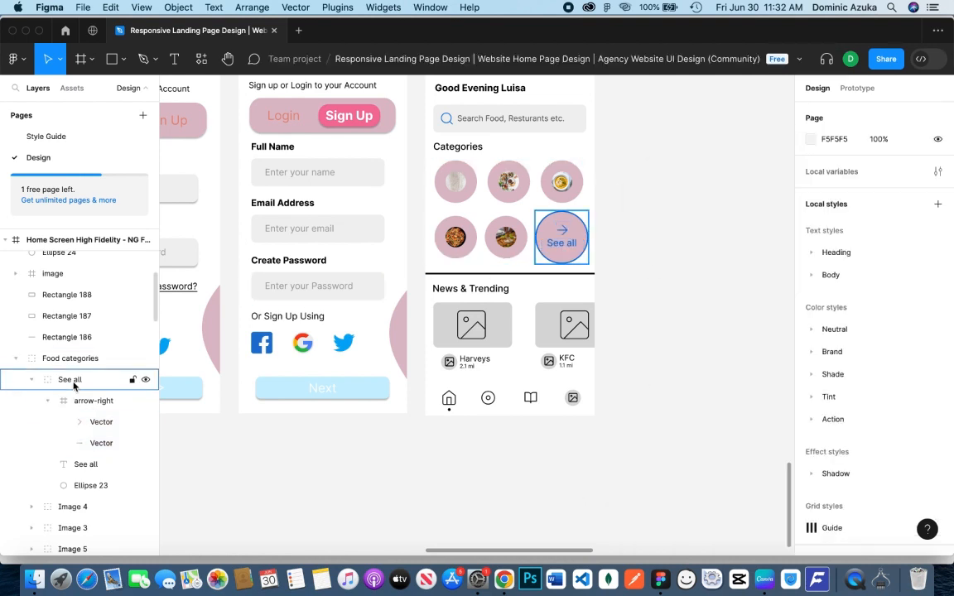
Remove the DDBEC9 fill from the See all circle, keeping only its blue outline
{"action": "left_click", "coordinate": [97, 486]}
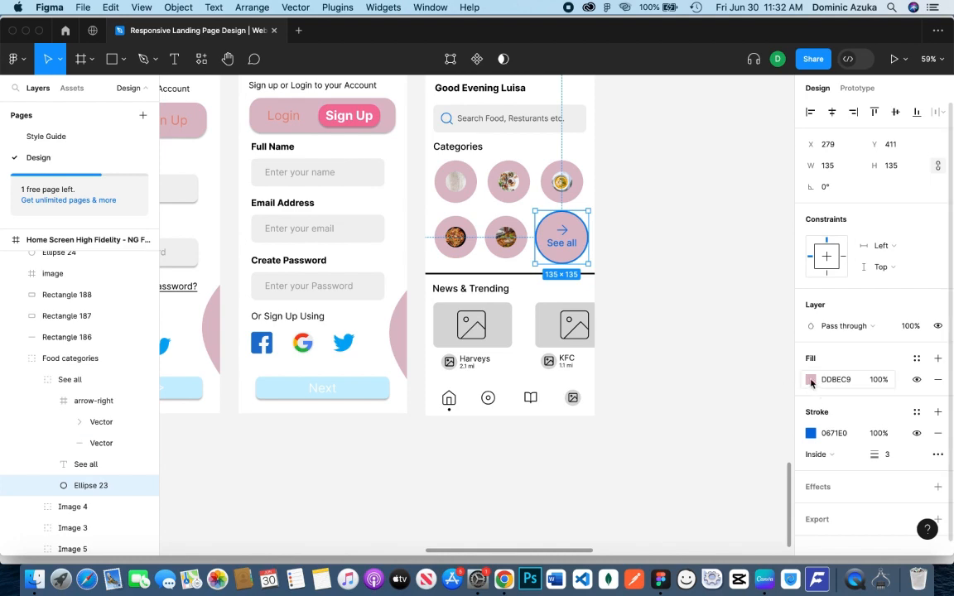
{"action": "left_click", "coordinate": [939, 380]}
{"action": "left_click", "coordinate": [703, 366]}
{"action": "scroll", "coordinate": [656, 313], "scroll_direction": "up", "scroll_amount": 4}
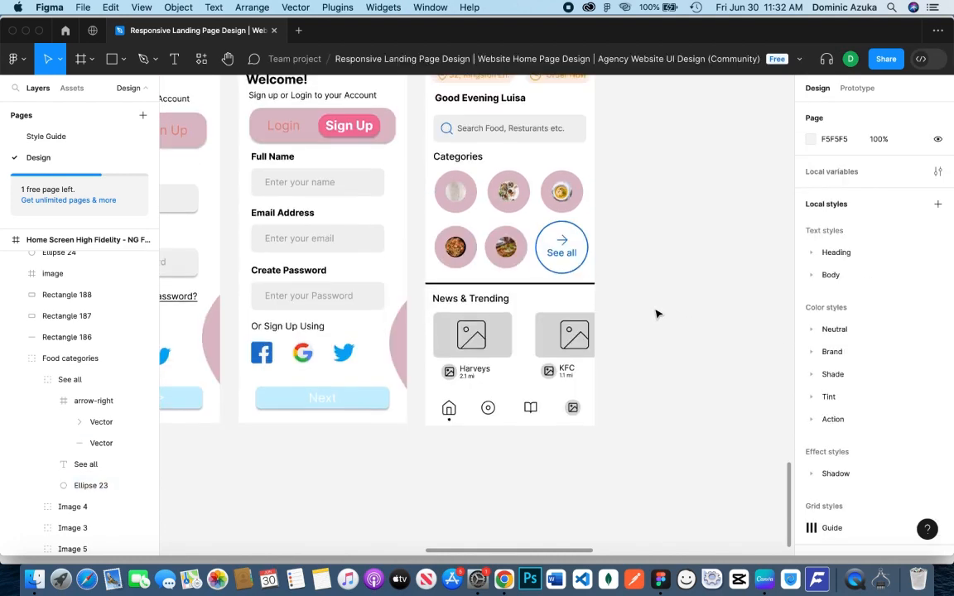
{"action": "scroll", "coordinate": [656, 313], "scroll_direction": "down", "scroll_amount": 2}
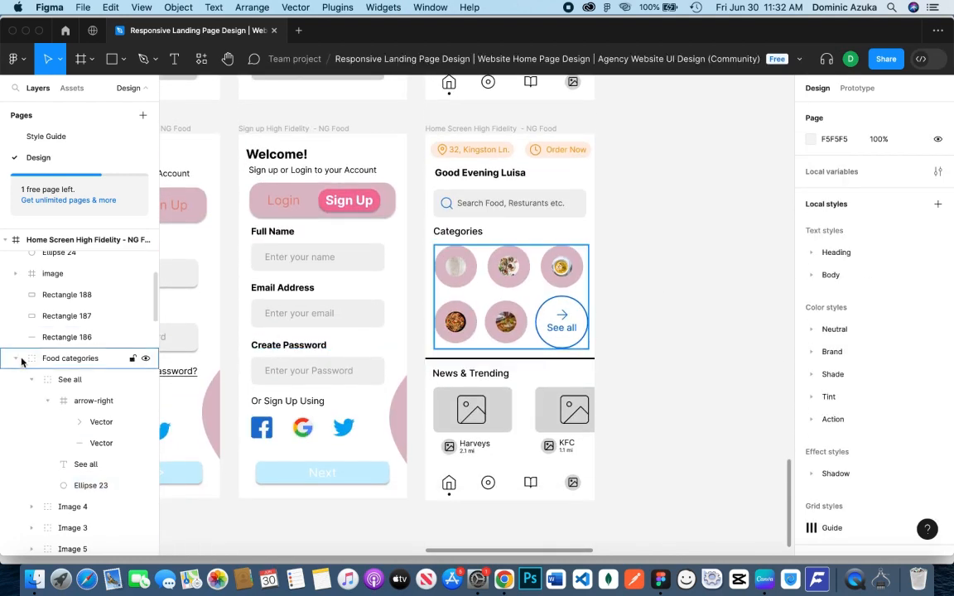
Collapse the Food categories group and toggle its visibility to check which elements it contains
{"action": "left_click", "coordinate": [146, 358]}
{"action": "left_click", "coordinate": [146, 358]}
{"action": "left_click", "coordinate": [146, 359]}
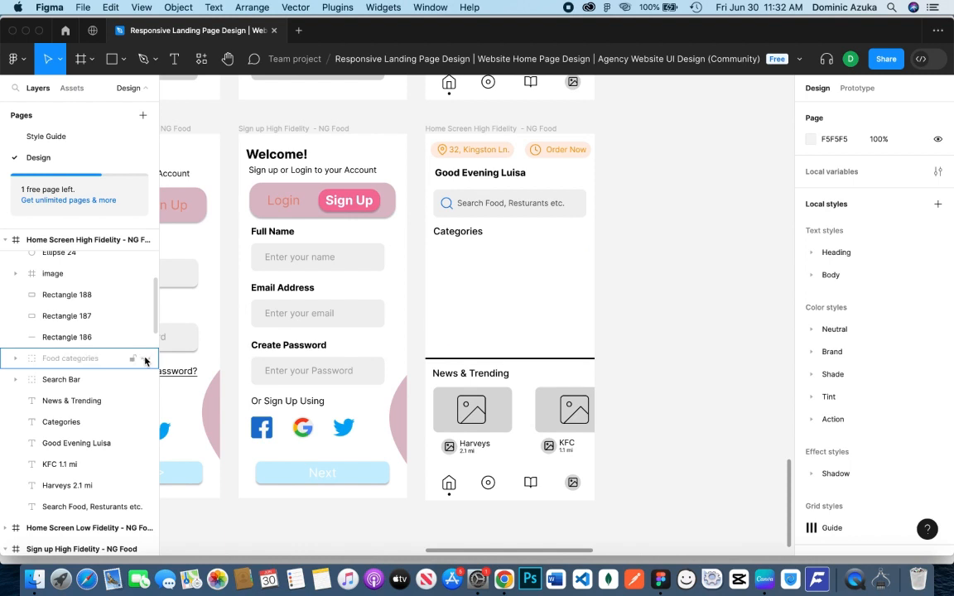
{"action": "left_click", "coordinate": [146, 358]}
Move the Categories heading text into the Food categories group and collapse the group
{"action": "left_click", "coordinate": [46, 422]}
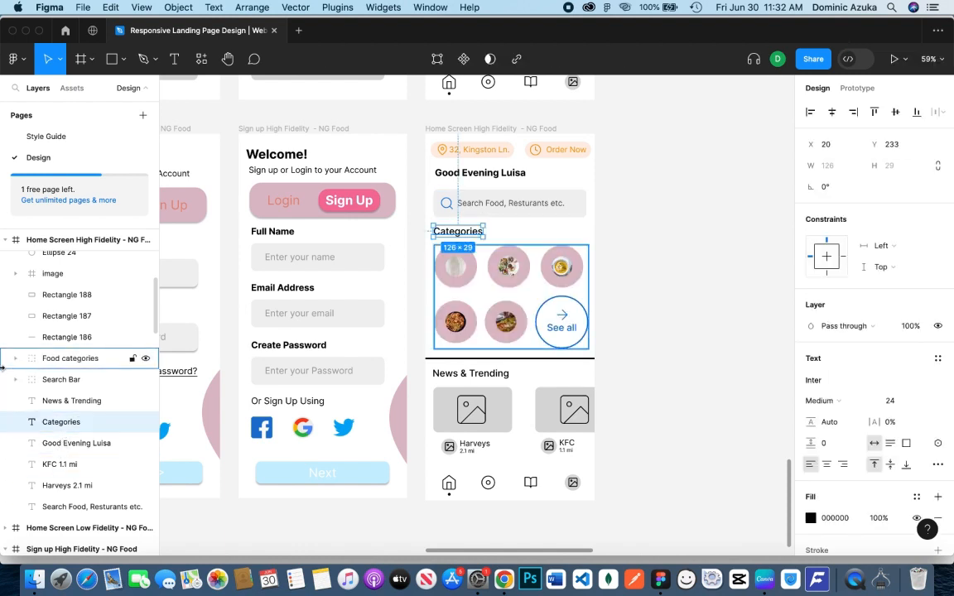
{"action": "left_click_drag", "start_coordinate": [38, 423], "coordinate": [67, 364]}
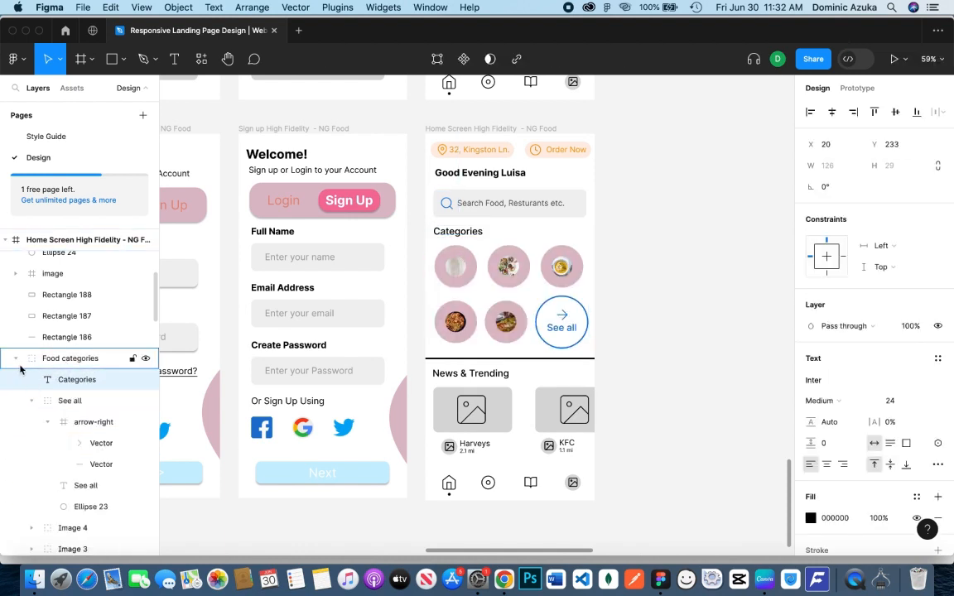
{"action": "left_click", "coordinate": [146, 358]}
{"action": "left_click", "coordinate": [146, 358]}
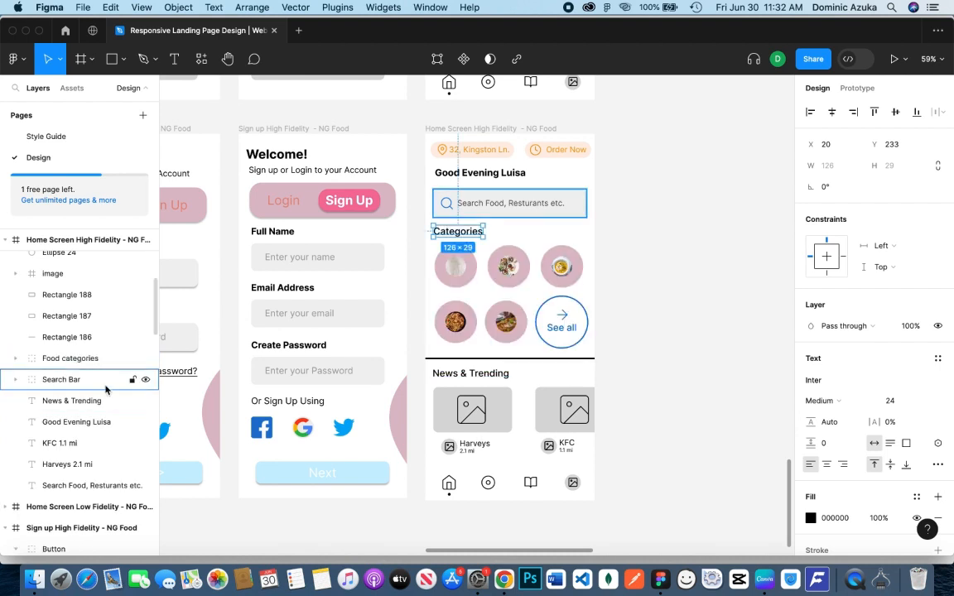
{"action": "left_click", "coordinate": [63, 400]}
{"action": "left_click", "coordinate": [685, 354]}
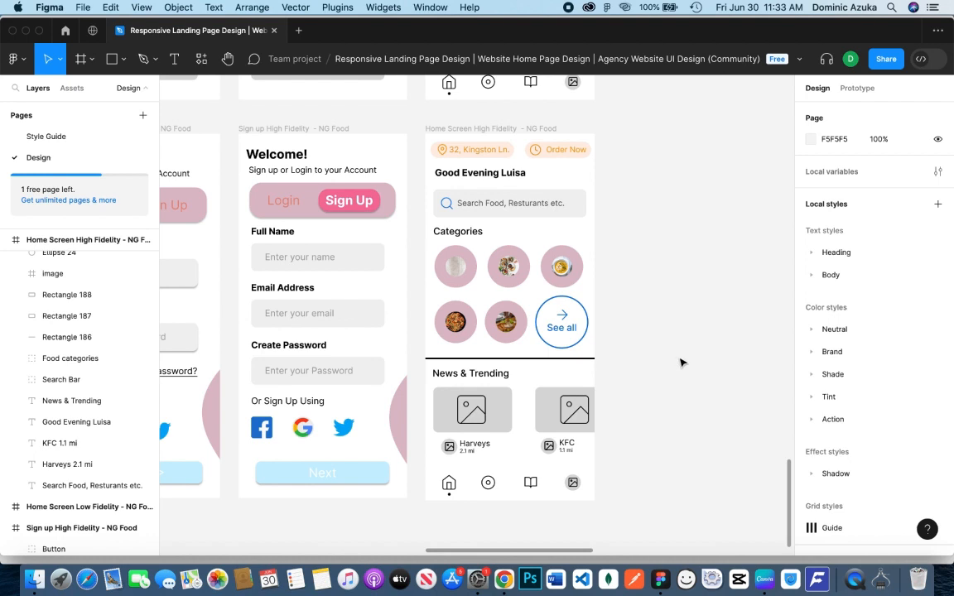
Delete the two placeholder image icons on the News & Trending cards
{"action": "scroll", "coordinate": [681, 363], "scroll_direction": "down", "scroll_amount": 1}
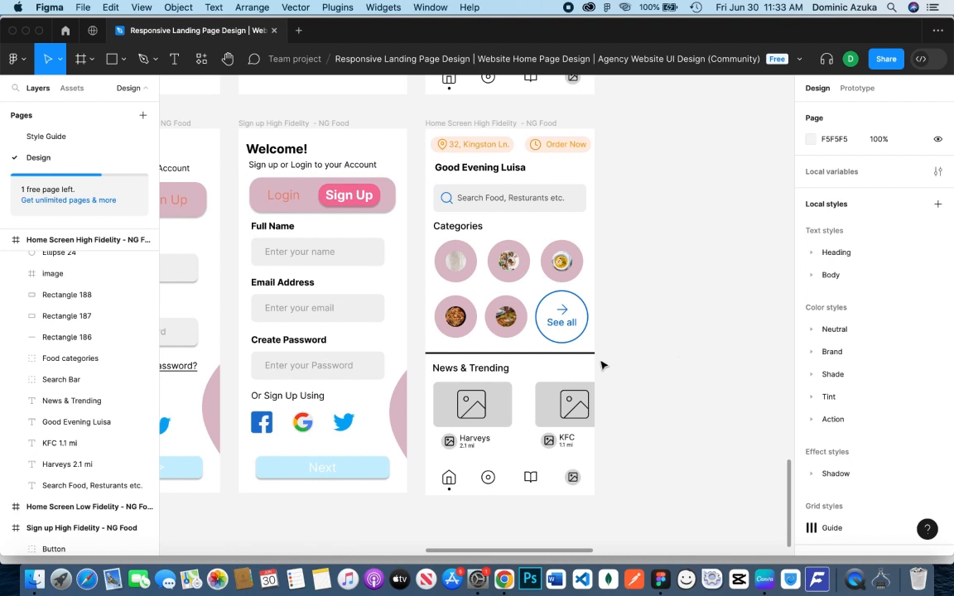
{"action": "left_click", "coordinate": [475, 395]}
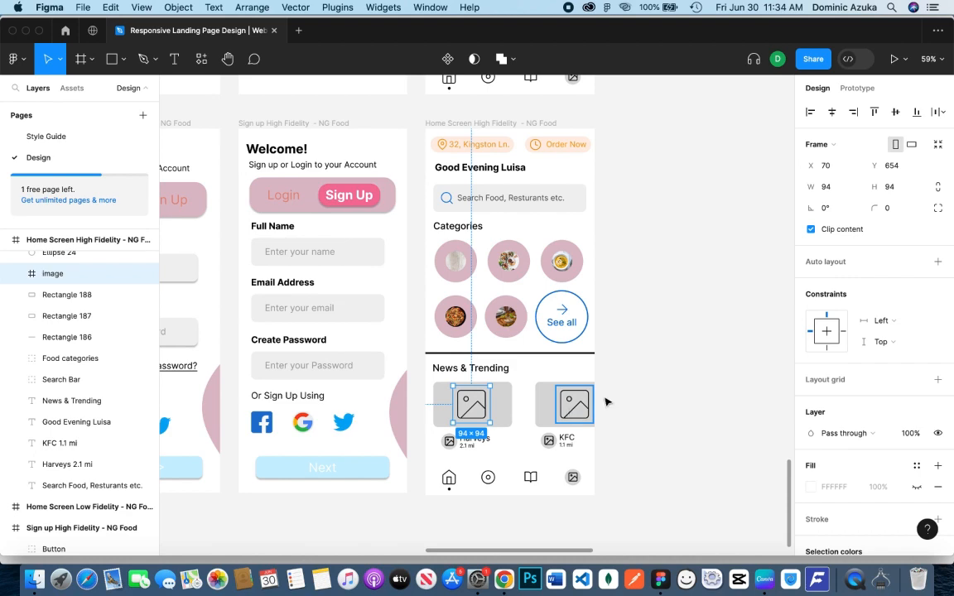
{"action": "left_click", "coordinate": [580, 404]}
{"action": "left_click", "coordinate": [480, 411], "text": "shift"}
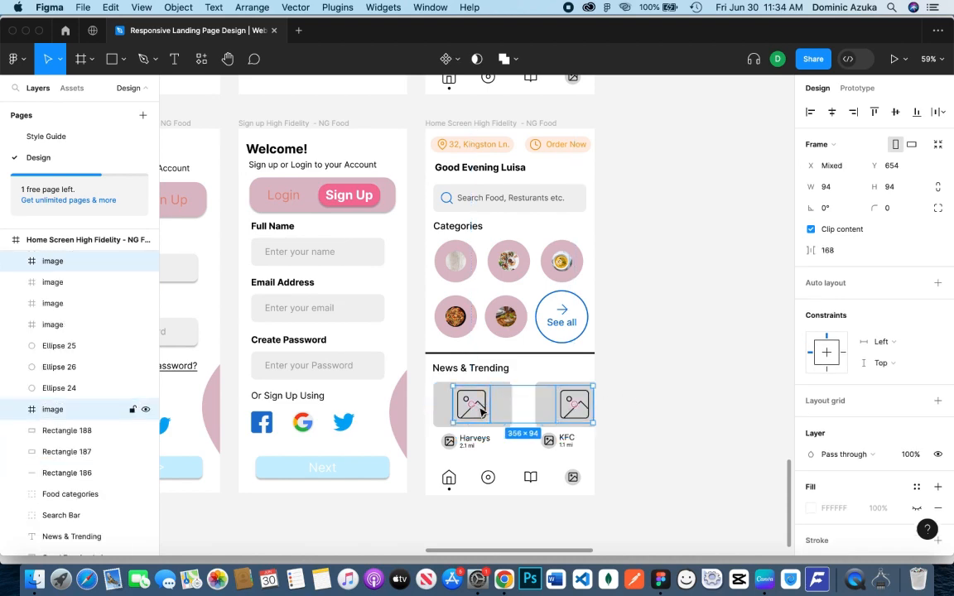
{"action": "key", "text": "Delete"}
Fill both News & Trending card rectangles with random pictures from the Unsplash plugin's food preset
{"action": "left_click", "coordinate": [485, 409]}
{"action": "right_click", "coordinate": [650, 403]}
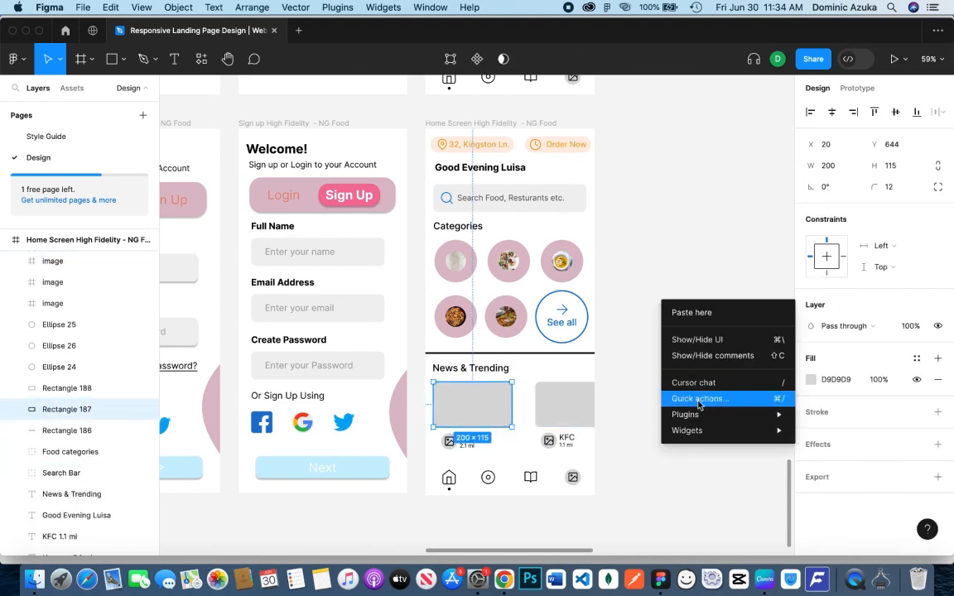
{"action": "mouse_move", "coordinate": [686, 413]}
{"action": "left_click", "coordinate": [831, 190]}
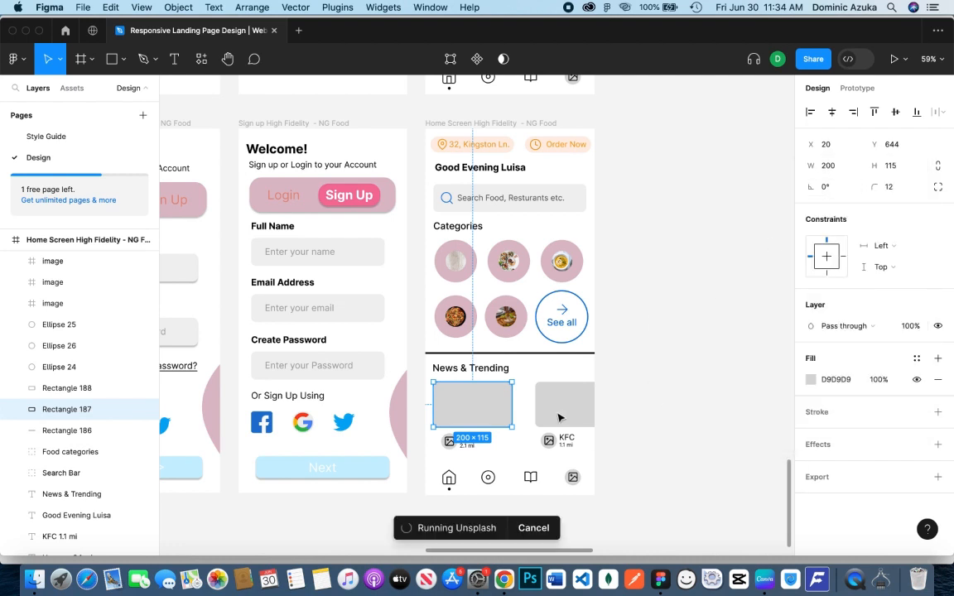
{"action": "left_click", "coordinate": [559, 418], "text": "shift"}
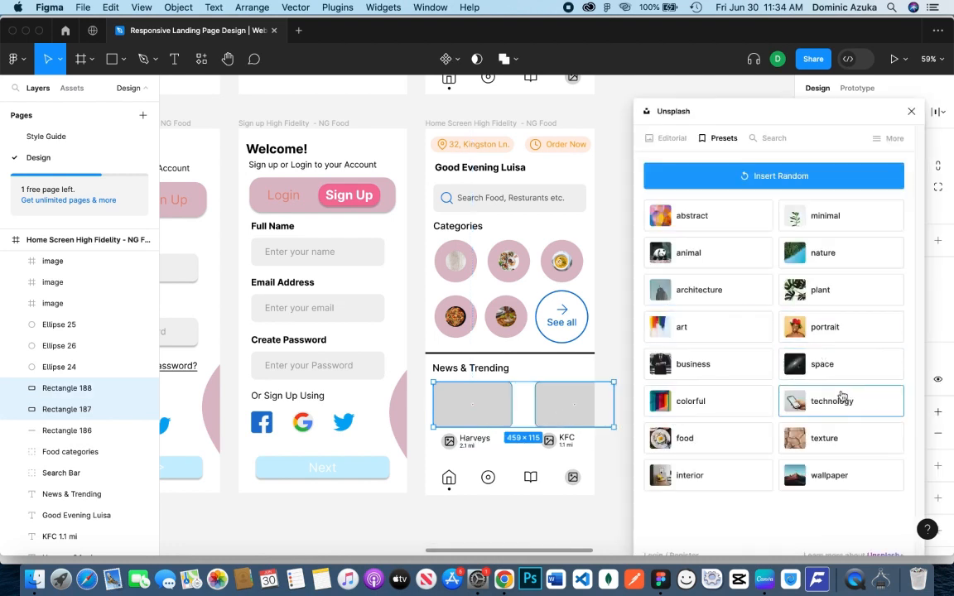
{"action": "left_click", "coordinate": [729, 438]}
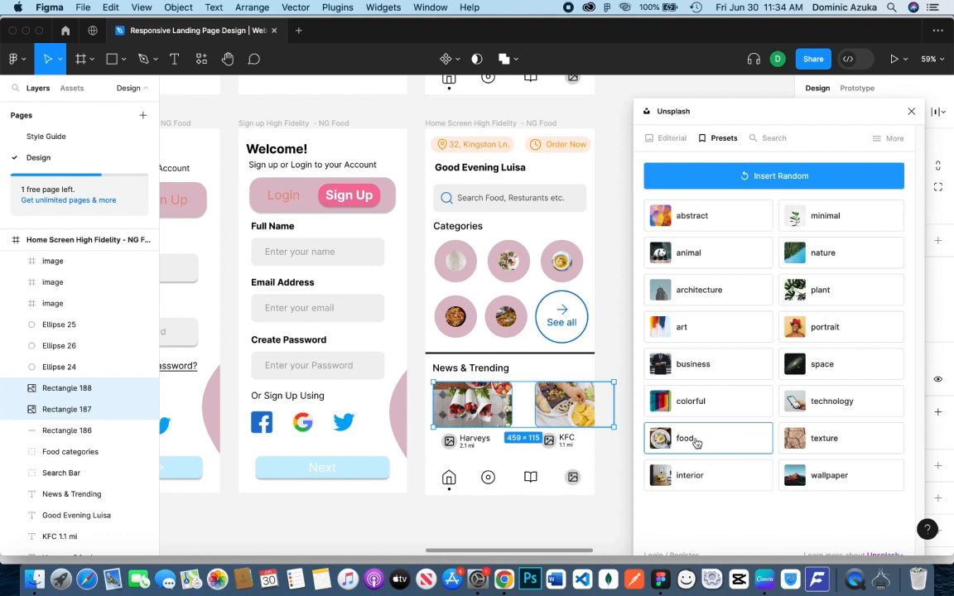
{"action": "left_click", "coordinate": [622, 457]}
Identify which image layers are the small icons beside Harveys and KFC by toggling their visibility
{"action": "left_click", "coordinate": [548, 441]}
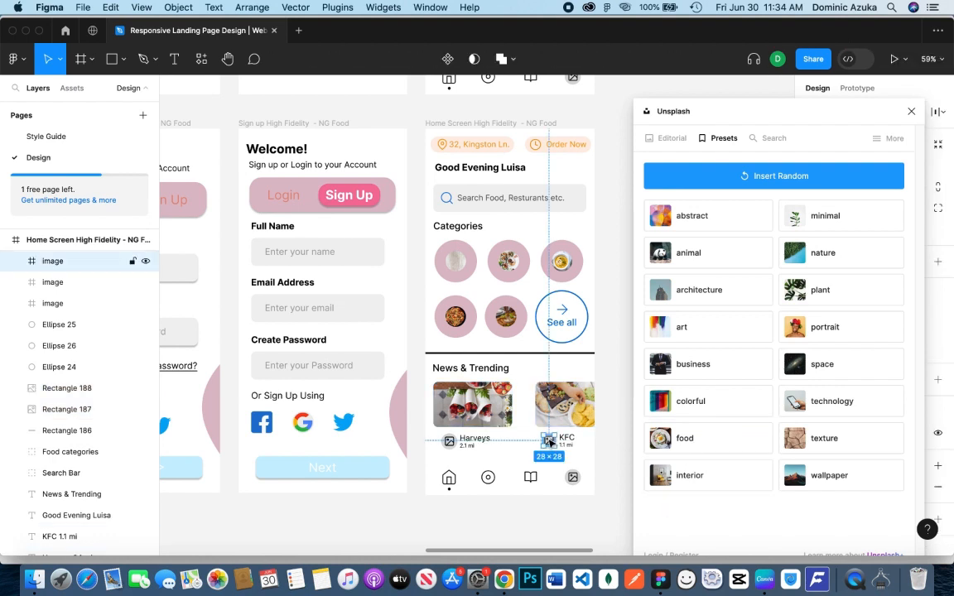
{"action": "double_click", "coordinate": [449, 446]}
{"action": "left_click", "coordinate": [588, 455]}
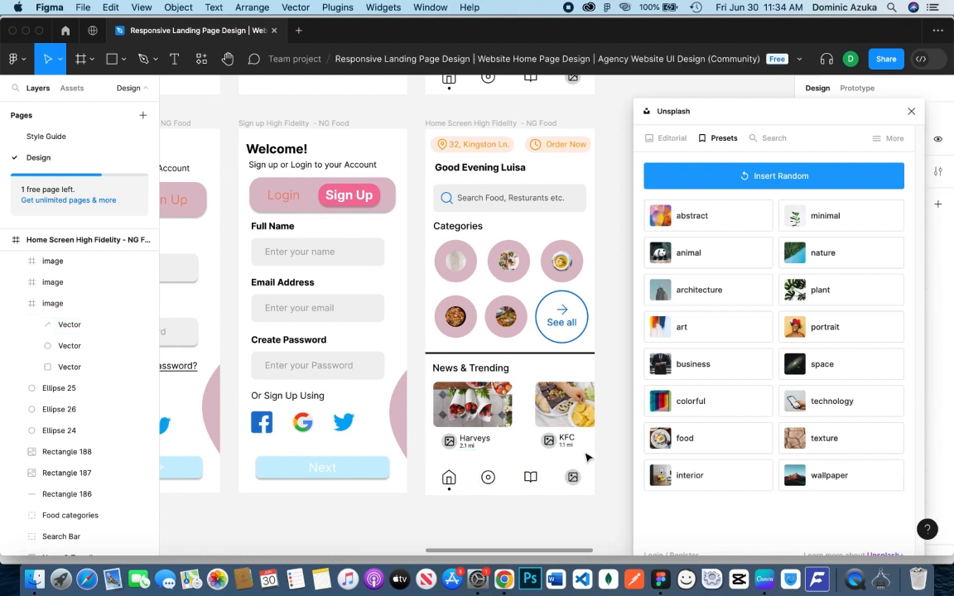
{"action": "key", "text": "z"}
{"action": "left_click", "coordinate": [566, 452]}
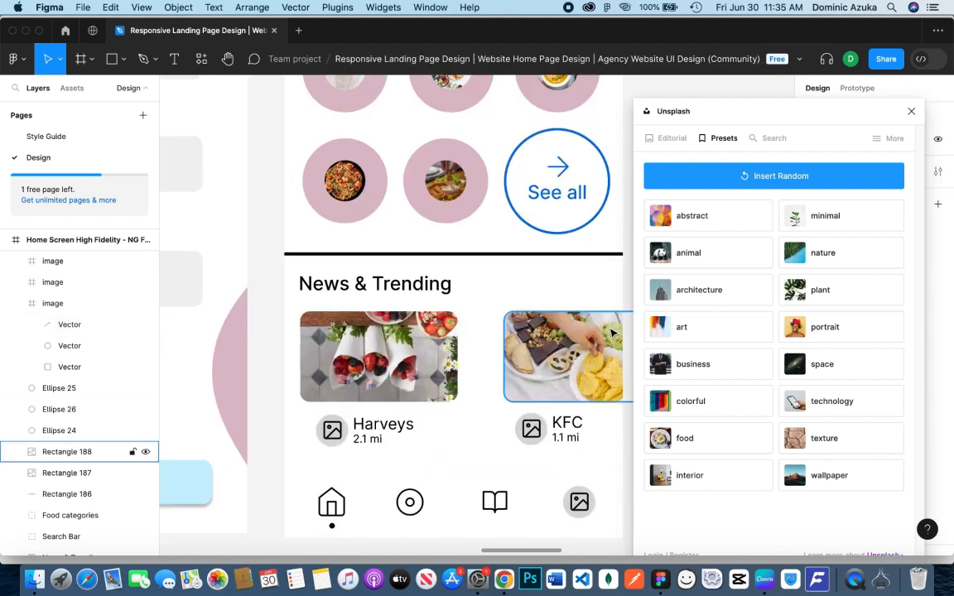
{"action": "left_click", "coordinate": [532, 429]}
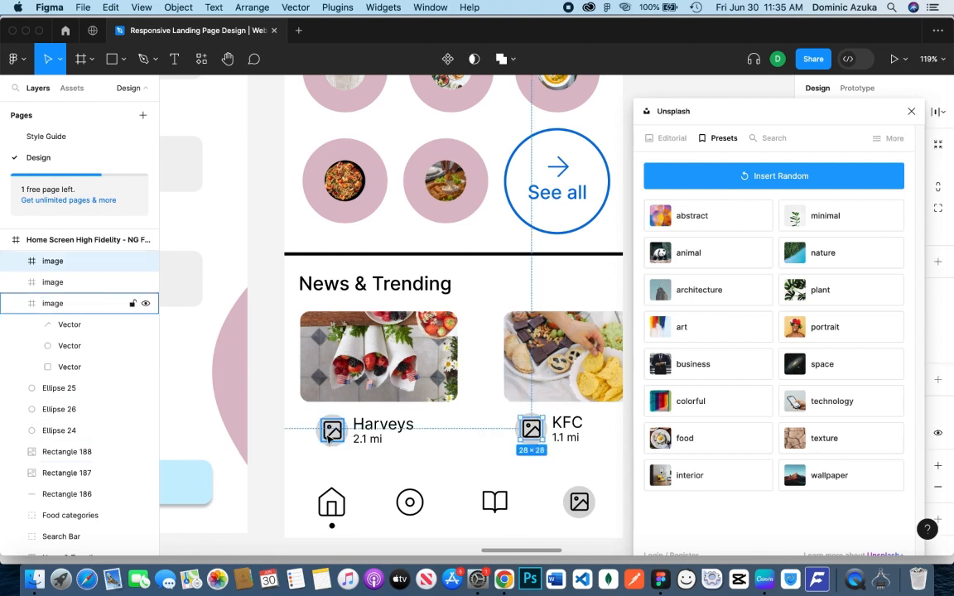
{"action": "left_click", "coordinate": [145, 304]}
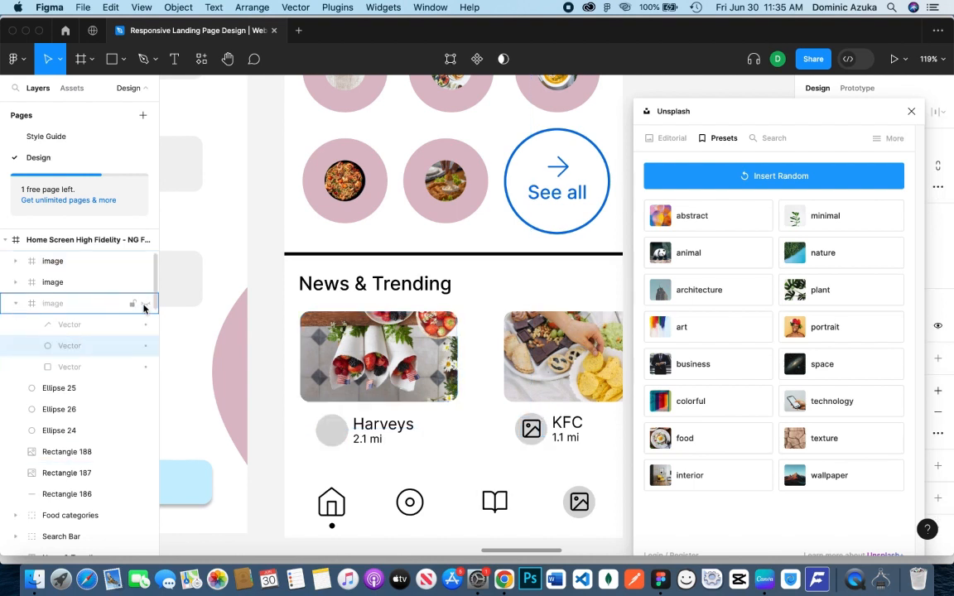
{"action": "left_click", "coordinate": [146, 304]}
{"action": "left_click", "coordinate": [145, 282]}
{"action": "left_click", "coordinate": [146, 283]}
{"action": "left_click", "coordinate": [15, 304]}
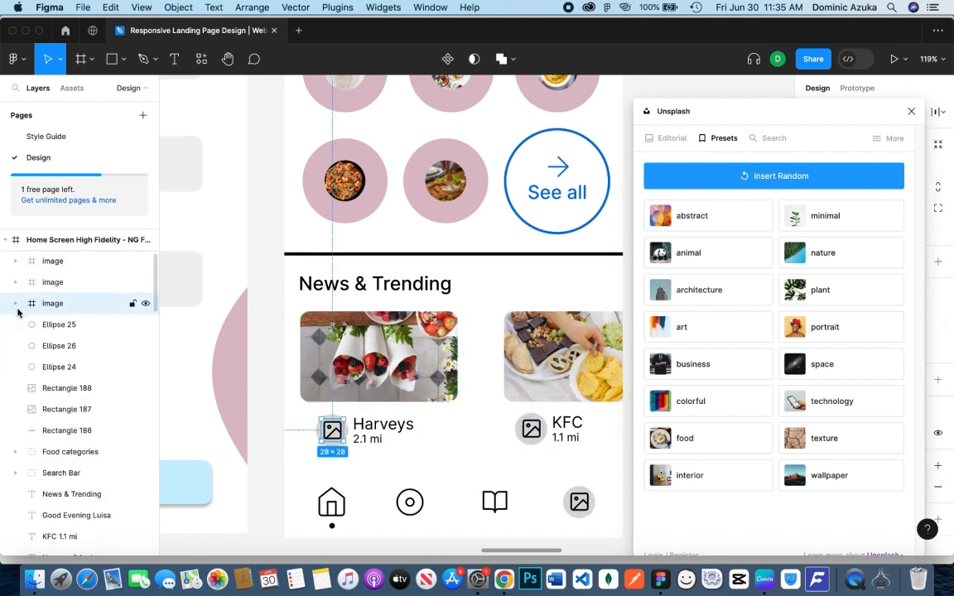
Delete the placeholder image icons from the circles beside Harveys and KFC
{"action": "left_click", "coordinate": [145, 262]}
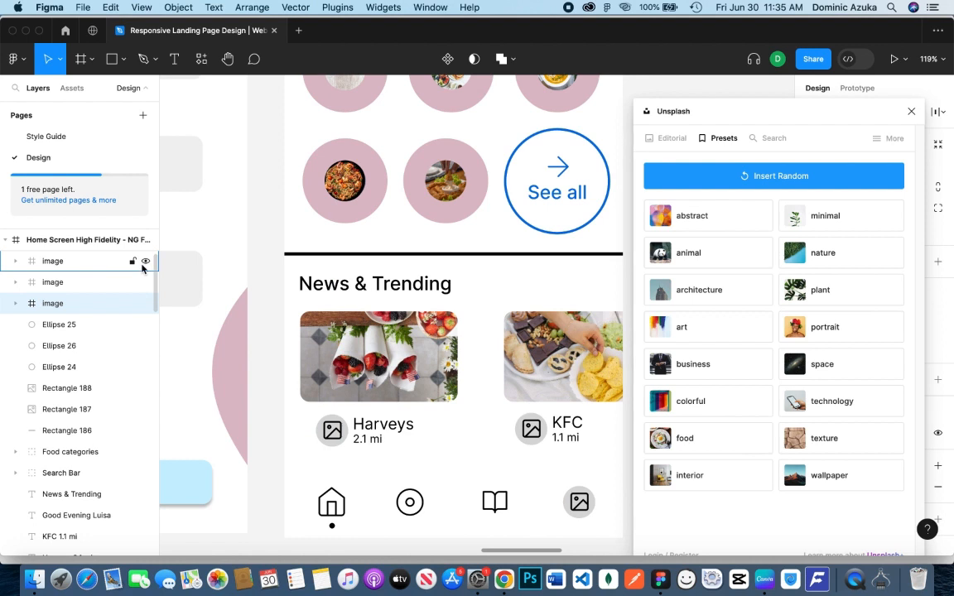
{"action": "left_click", "coordinate": [145, 262]}
{"action": "left_click", "coordinate": [145, 304]}
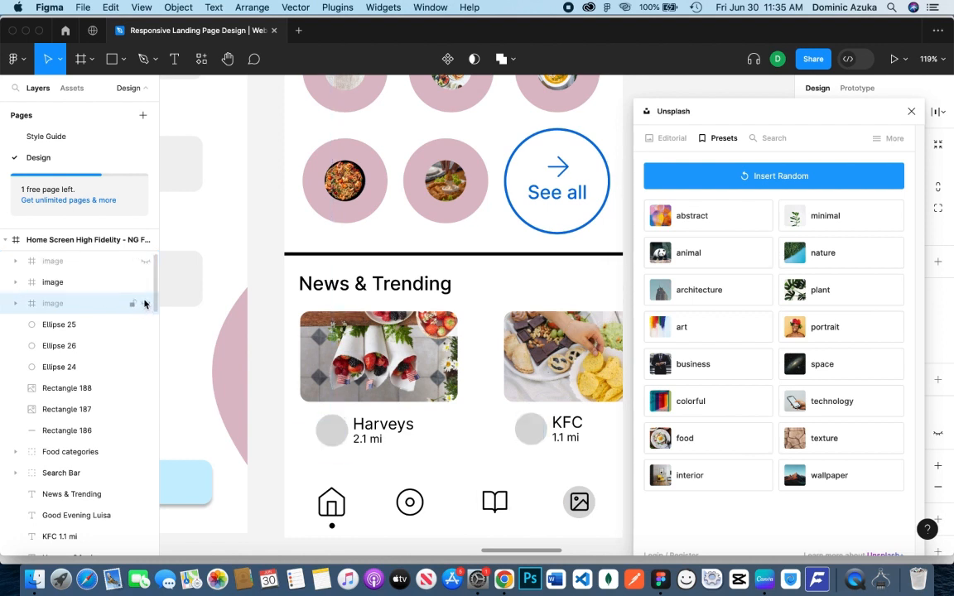
{"action": "left_click", "coordinate": [111, 263], "text": "super"}
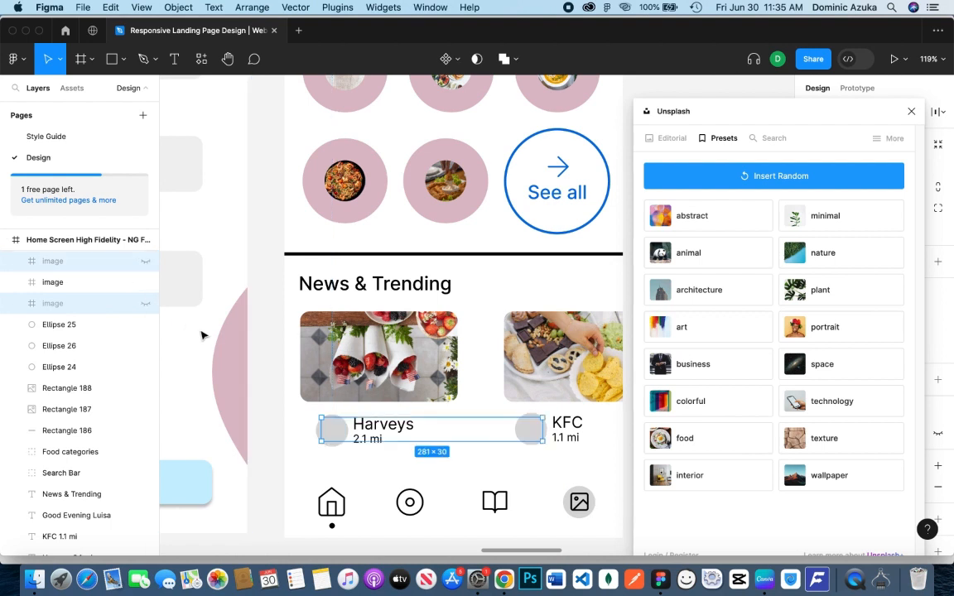
{"action": "key", "text": "Delete"}
Fill the circles beside Harveys and KFC with pictures from Unsplash's portrait preset
{"action": "left_click", "coordinate": [331, 430]}
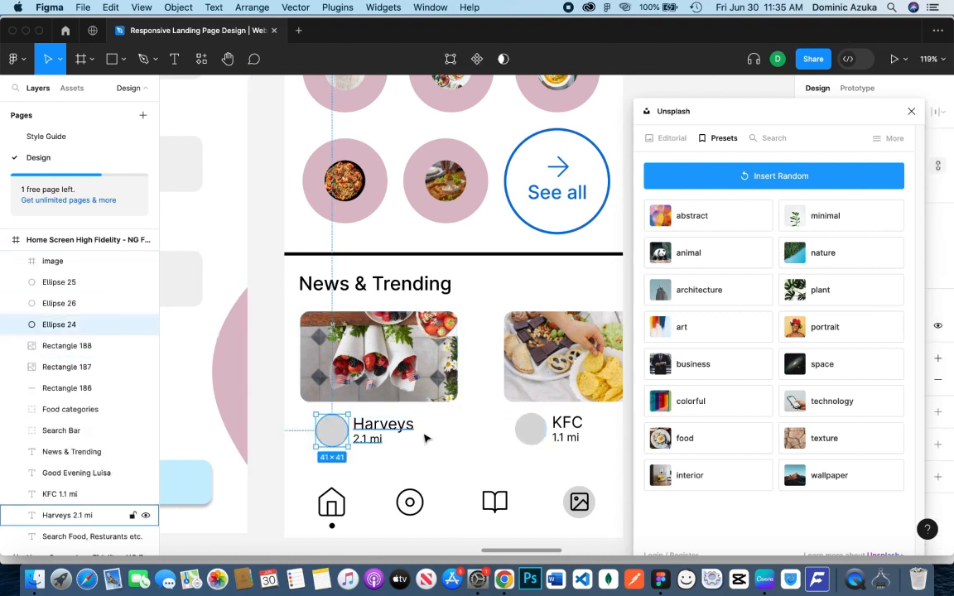
{"action": "left_click", "coordinate": [531, 429]}
{"action": "left_click", "coordinate": [332, 430], "text": "shift"}
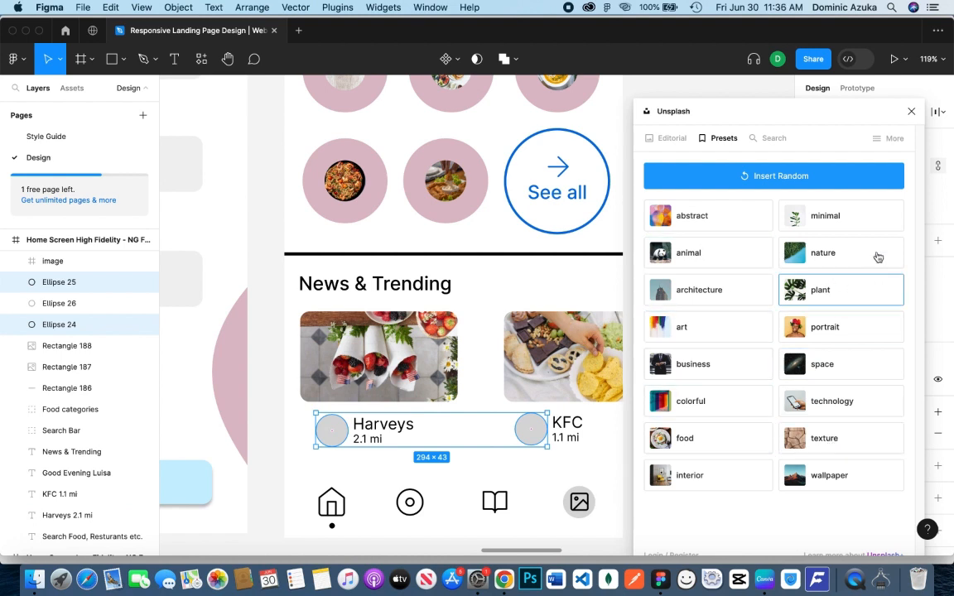
{"action": "left_click", "coordinate": [822, 328]}
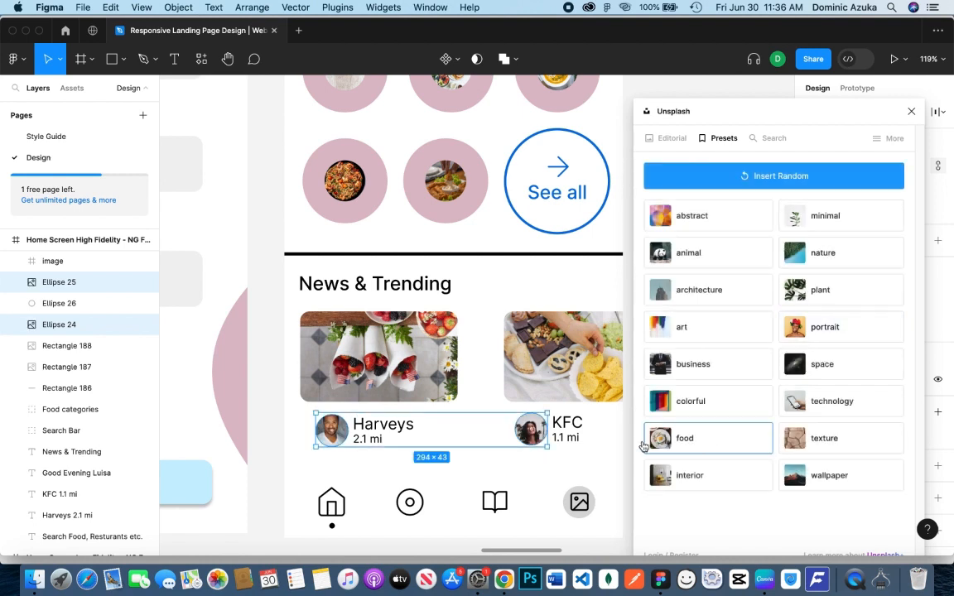
Search the Unsplash plugin for kfc pictures
{"action": "left_click", "coordinate": [758, 137]}
{"action": "type", "text": "kfc"}
{"action": "key", "text": "Return"}
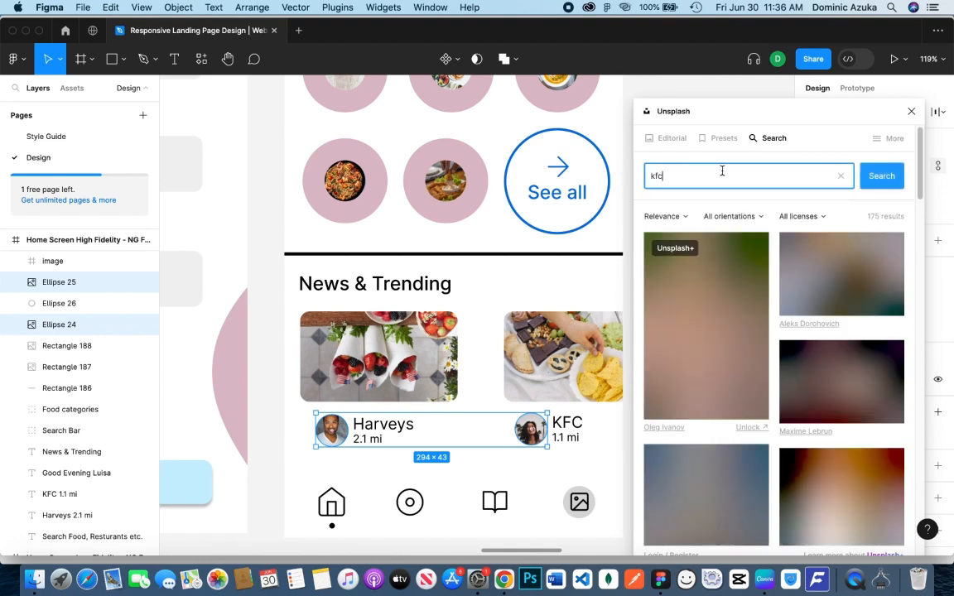
Fill the small circle beside KFC with the picture of a burger in a KFC box from the kfc search results
{"action": "left_click", "coordinate": [531, 429]}
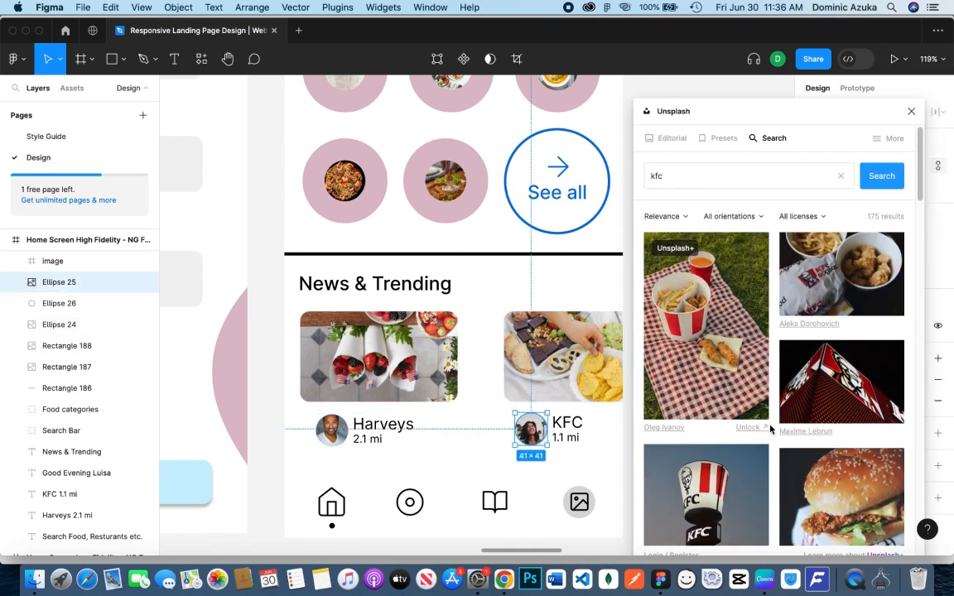
{"action": "scroll", "coordinate": [778, 389], "scroll_direction": "down", "scroll_amount": 10}
{"action": "scroll", "coordinate": [780, 409], "scroll_direction": "down", "scroll_amount": 15}
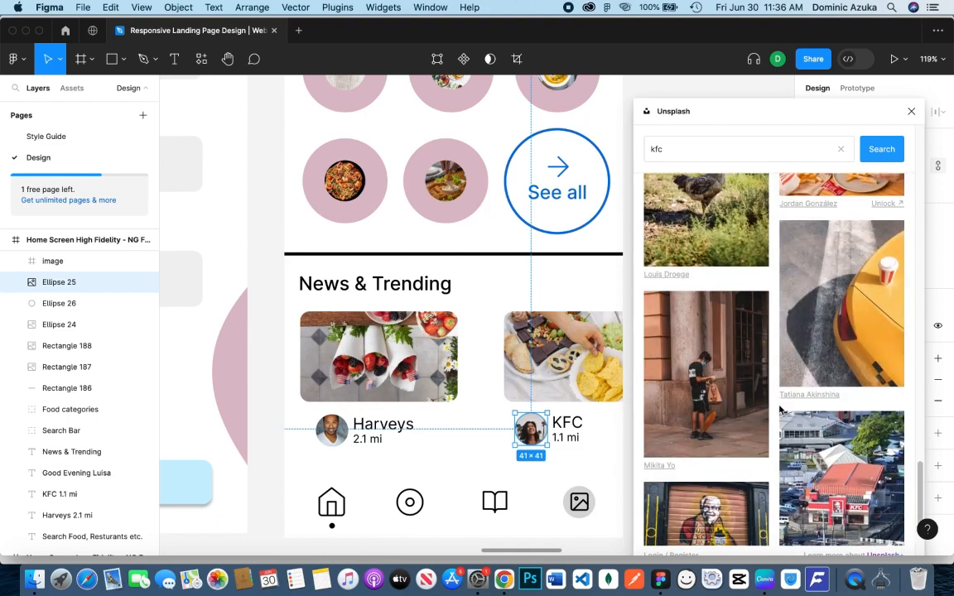
{"action": "scroll", "coordinate": [779, 407], "scroll_direction": "down", "scroll_amount": 10}
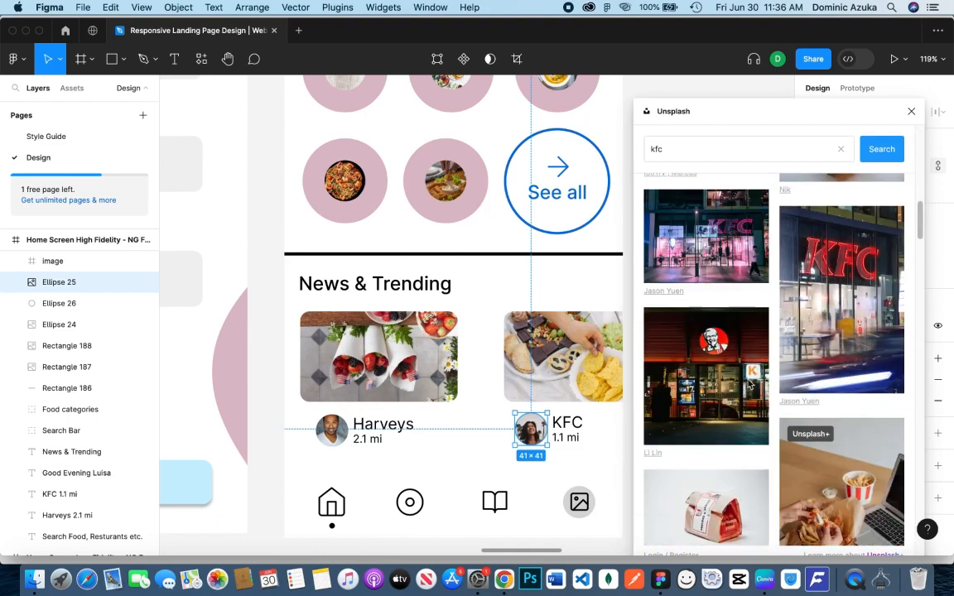
{"action": "scroll", "coordinate": [730, 362], "scroll_direction": "up", "scroll_amount": 12}
{"action": "scroll", "coordinate": [730, 363], "scroll_direction": "down", "scroll_amount": 5}
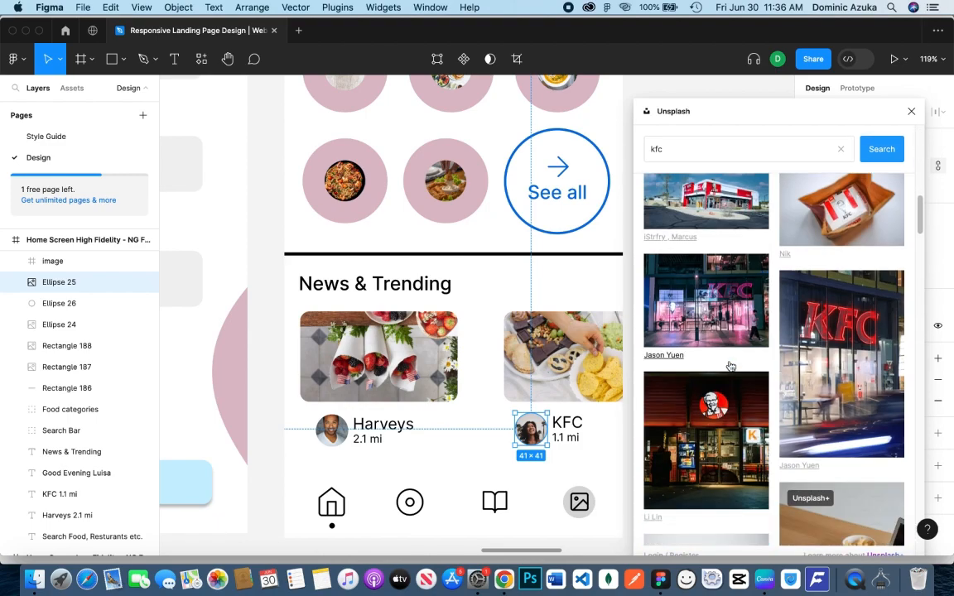
{"action": "scroll", "coordinate": [729, 379], "scroll_direction": "down", "scroll_amount": 5}
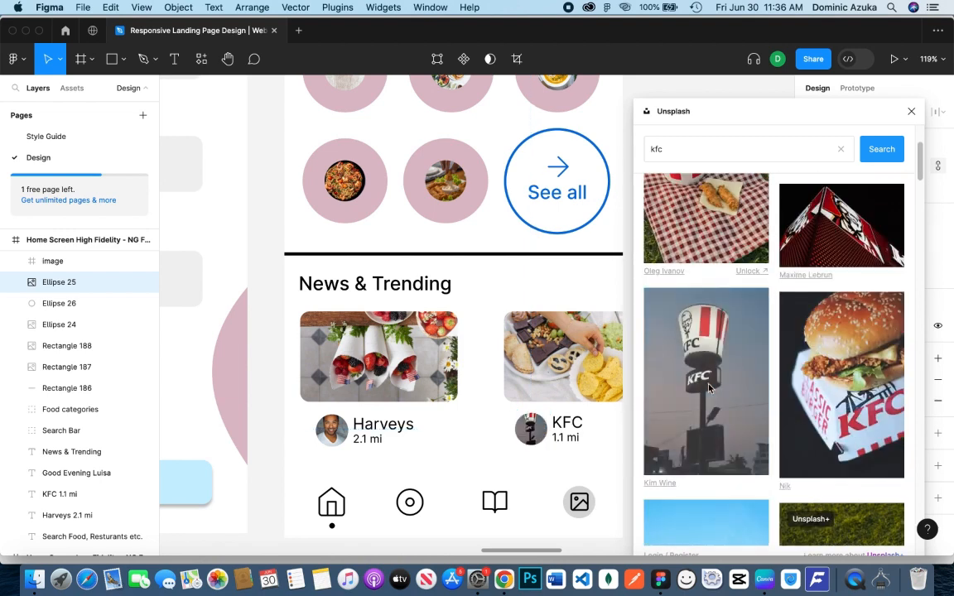
{"action": "scroll", "coordinate": [835, 411], "scroll_direction": "down", "scroll_amount": 1}
{"action": "left_click", "coordinate": [837, 411]}
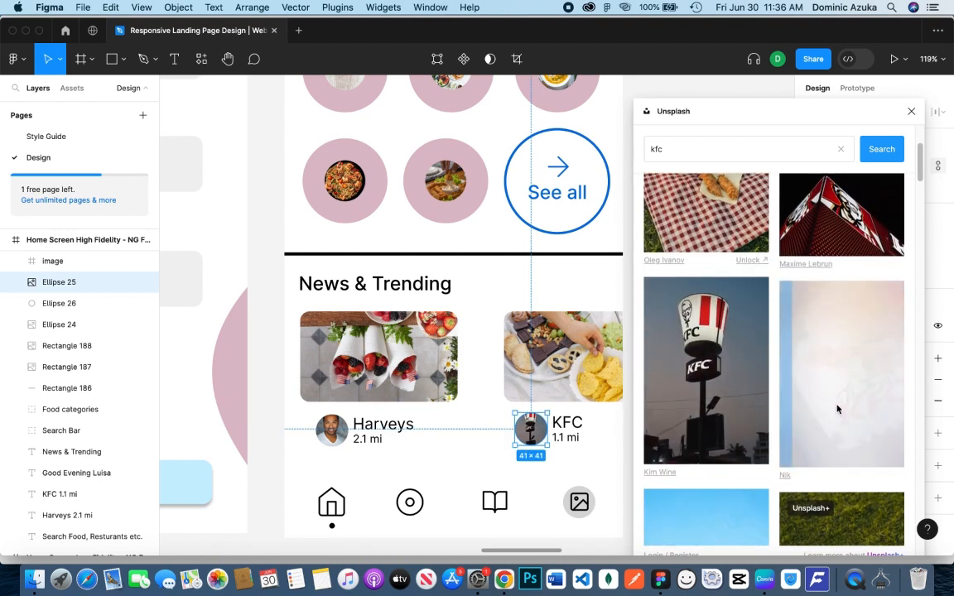
{"action": "left_click", "coordinate": [274, 441]}
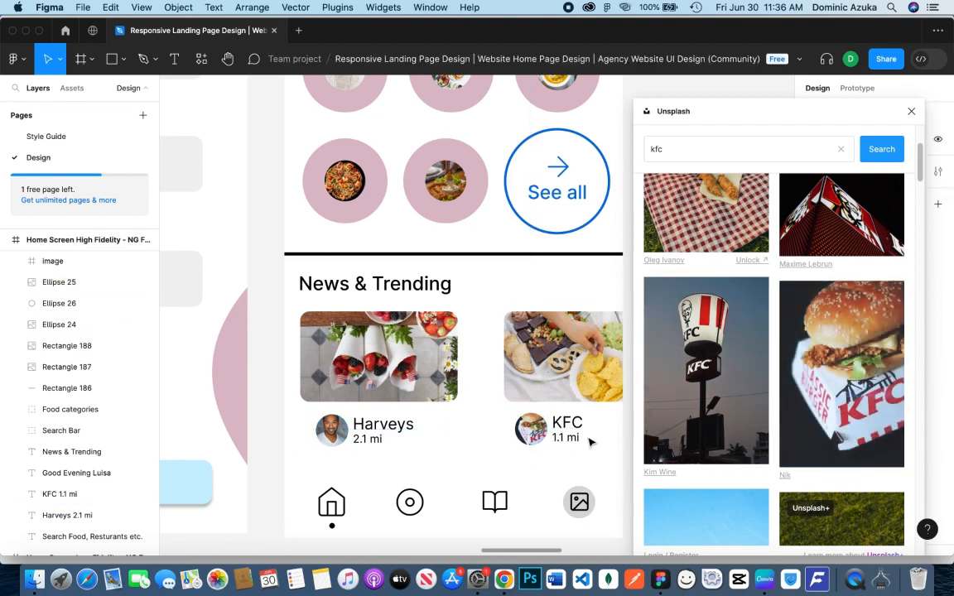
Delete the placeholder image icon from the grey circle in the home screen's bottom navigation
{"action": "scroll", "coordinate": [589, 443], "scroll_direction": "down", "scroll_amount": 3}
{"action": "left_click", "coordinate": [583, 393]}
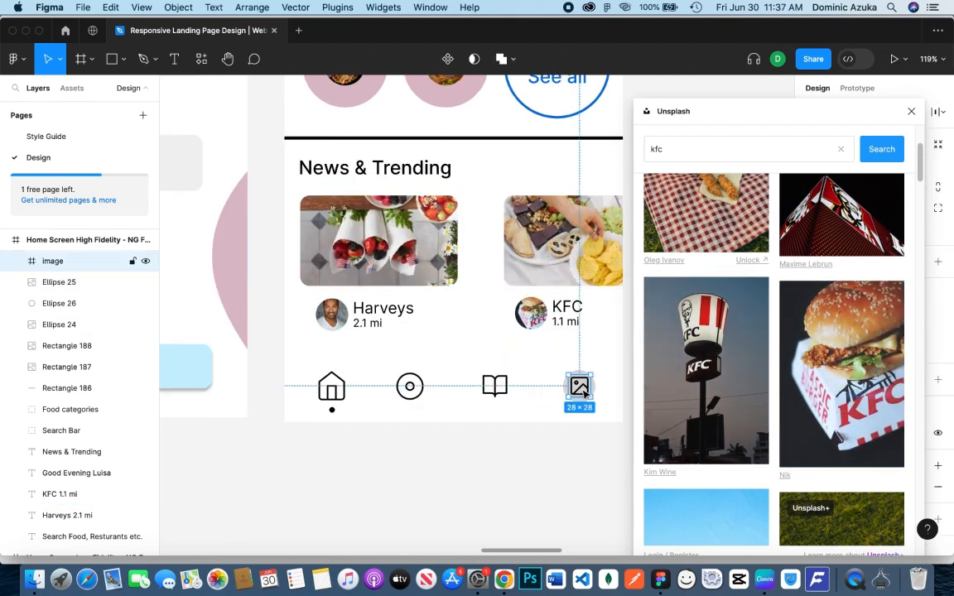
{"action": "key", "text": "Delete"}
Group the Harveys card's food picture, its Harveys 2.1 mi text and its small portrait circle
{"action": "left_click", "coordinate": [67, 344]}
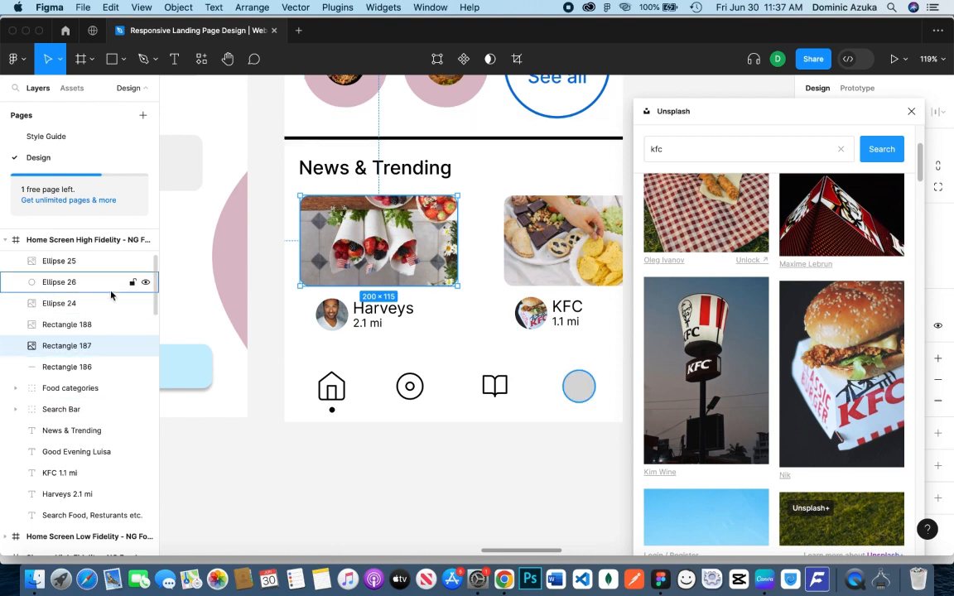
{"action": "scroll", "coordinate": [120, 340], "scroll_direction": "down", "scroll_amount": 1}
{"action": "left_click", "coordinate": [91, 483], "text": "shift"}
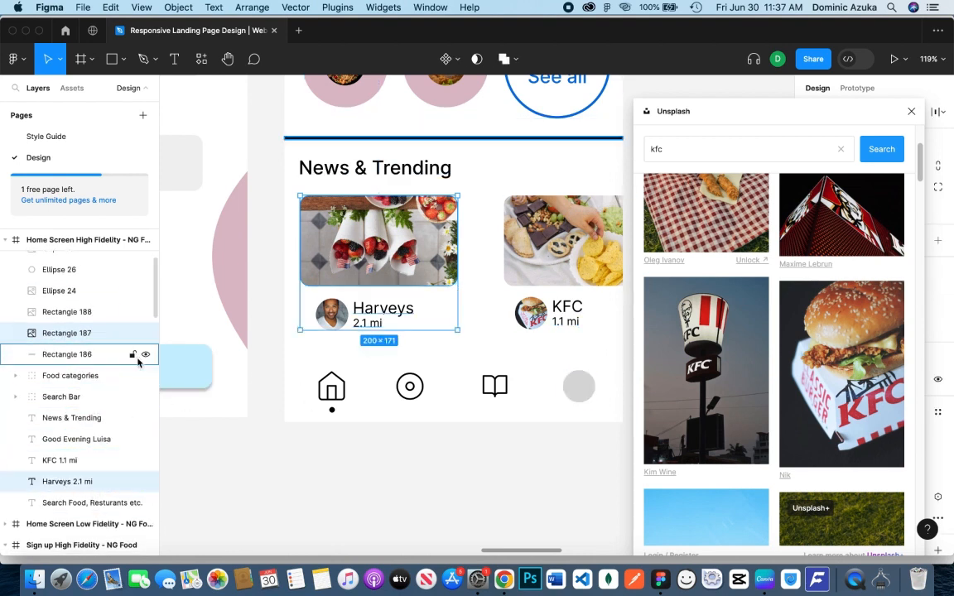
{"action": "left_click", "coordinate": [146, 291]}
{"action": "left_click", "coordinate": [146, 291]}
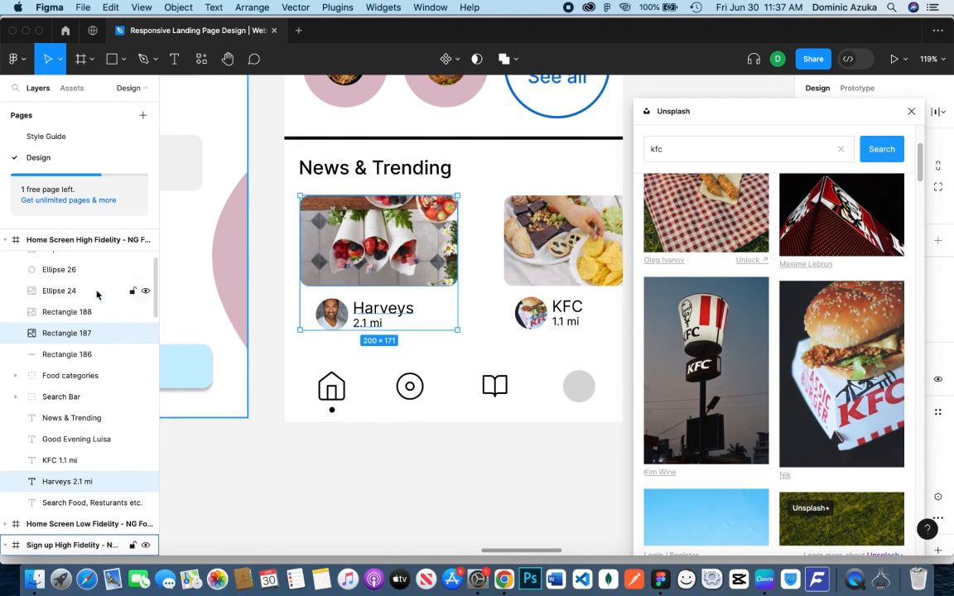
{"action": "left_click", "coordinate": [96, 290], "text": "shift"}
{"action": "key", "text": "super+g"}
Rename the Harveys card group as News 1 and check its contents by toggling its visibility
{"action": "double_click", "coordinate": [112, 291]}
{"action": "type", "text": "Ne"}
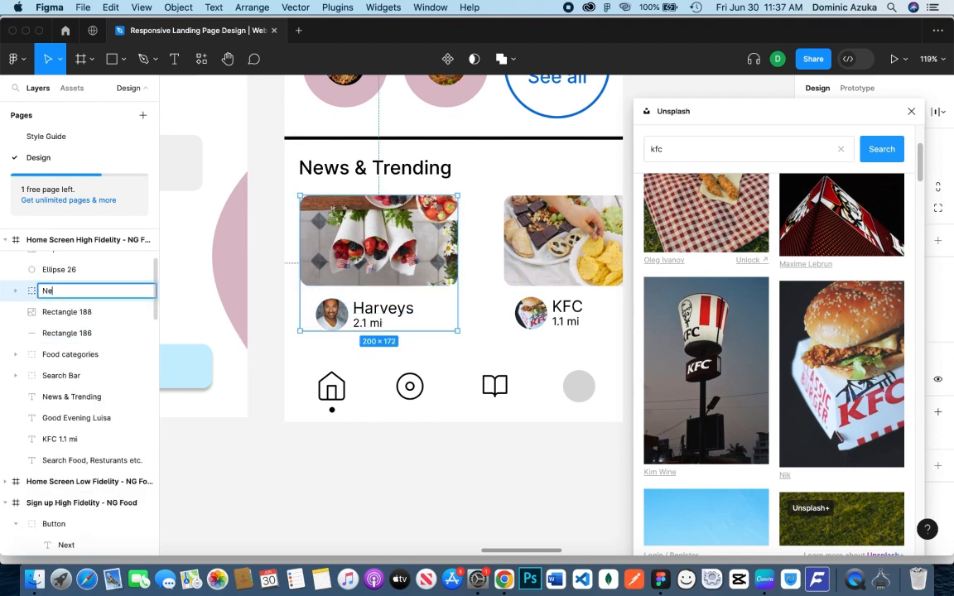
{"action": "type", "text": "ws 1"}
{"action": "key", "text": "Return"}
{"action": "left_click", "coordinate": [143, 293]}
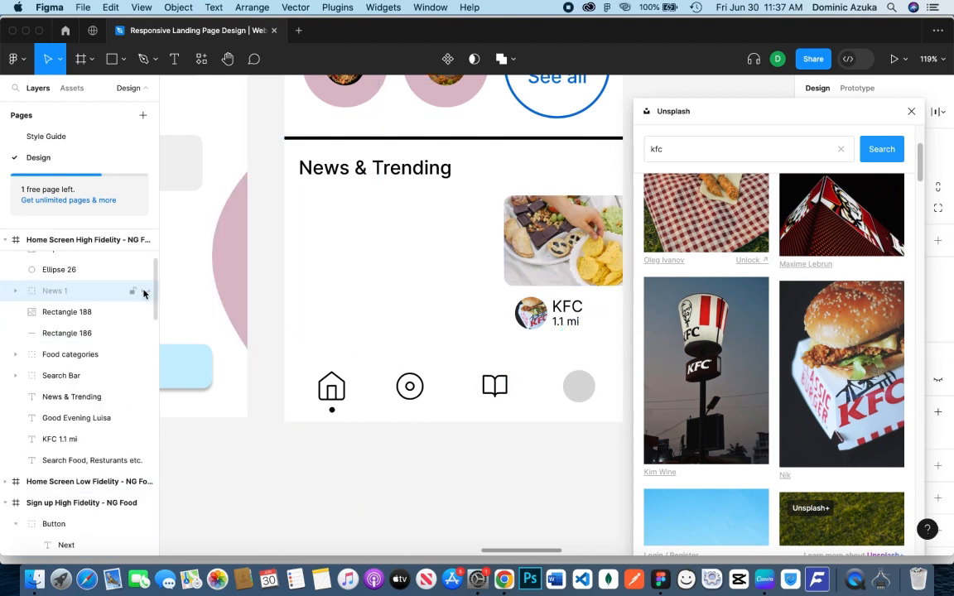
{"action": "left_click", "coordinate": [143, 293]}
{"action": "left_click", "coordinate": [133, 311]}
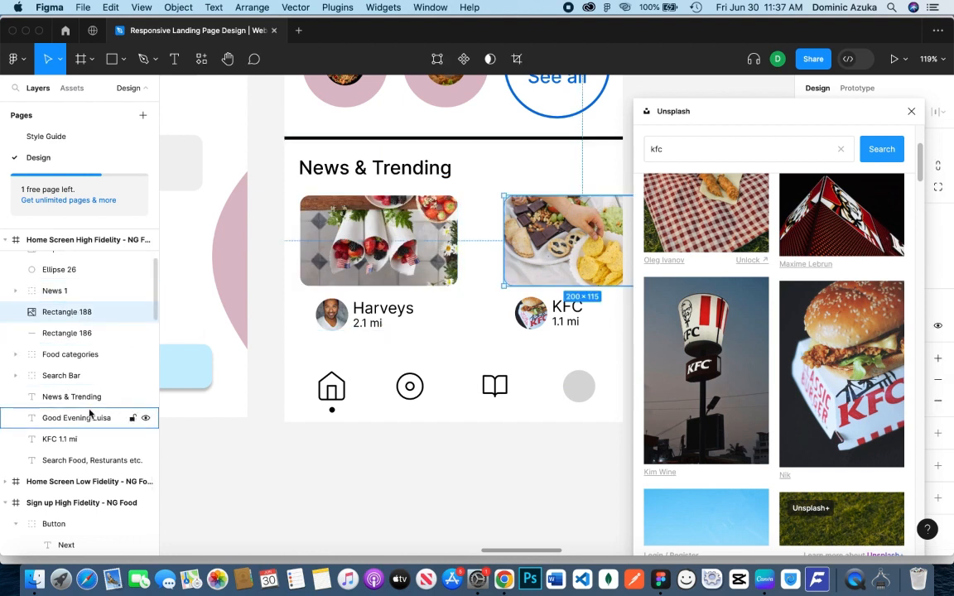
{"action": "left_click", "coordinate": [82, 439], "text": "super"}
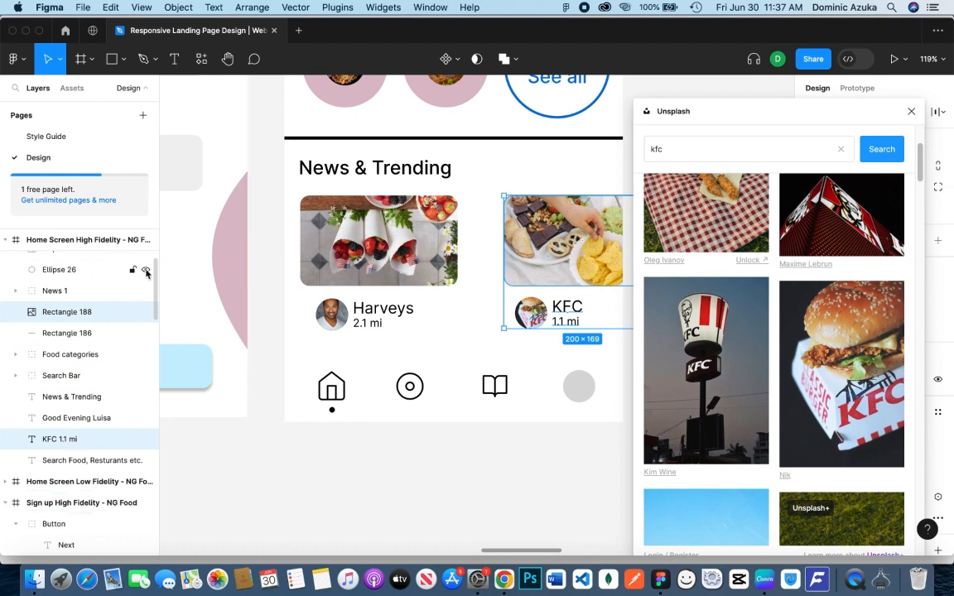
{"action": "scroll", "coordinate": [109, 382], "scroll_direction": "down", "scroll_amount": 1}
{"action": "scroll", "coordinate": [124, 357], "scroll_direction": "up", "scroll_amount": 5}
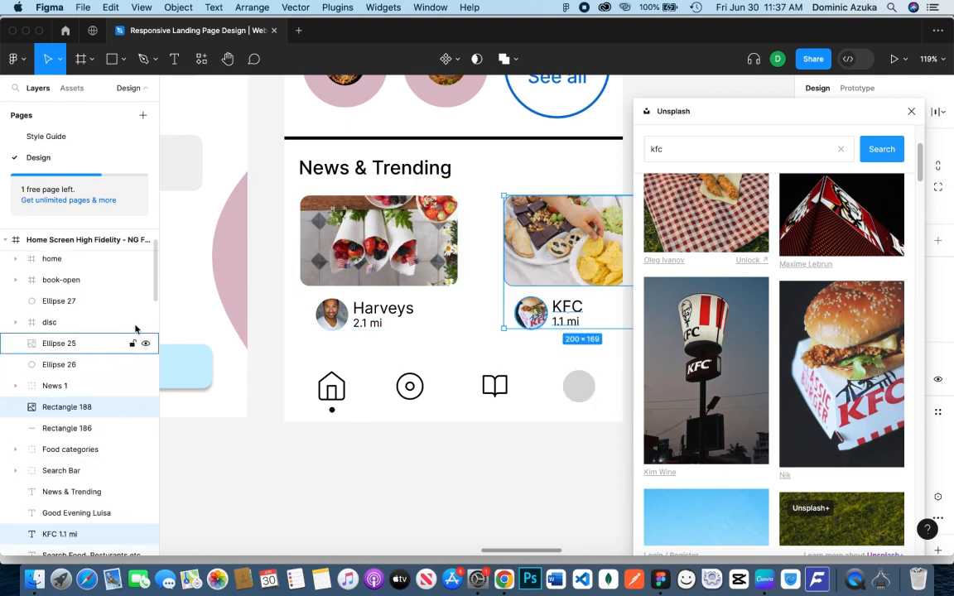
{"action": "left_click", "coordinate": [146, 302]}
{"action": "left_click", "coordinate": [519, 452]}
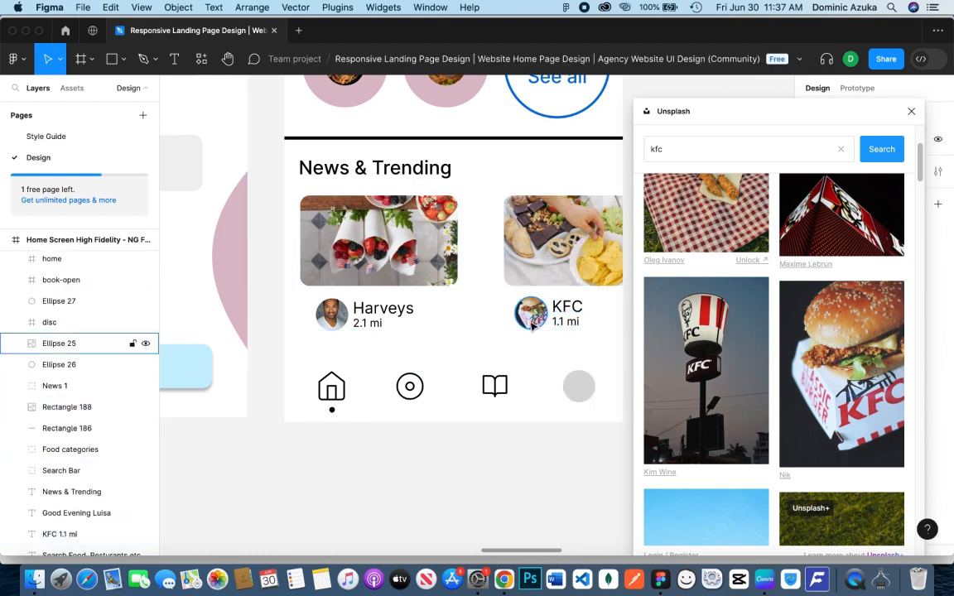
Group the KFC card's circle, KFC 1.1 mi text and food picture, and name the group News 2
{"action": "left_click", "coordinate": [534, 314]}
{"action": "left_click", "coordinate": [565, 320], "text": "shift"}
{"action": "left_click", "coordinate": [559, 288], "text": "shift"}
{"action": "key", "text": "super+g"}
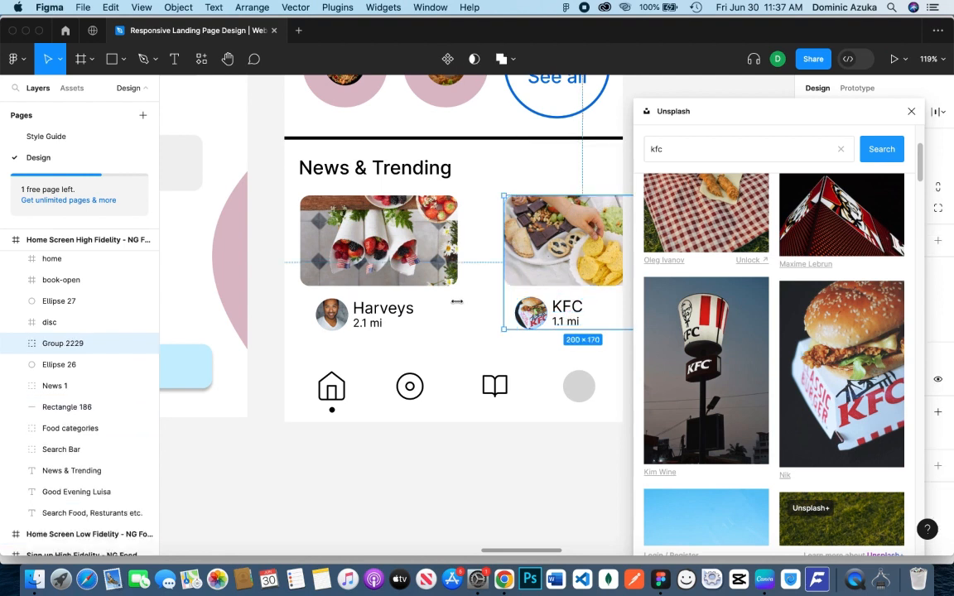
{"action": "double_click", "coordinate": [66, 344]}
{"action": "type", "text": "News 2"}
{"action": "key", "text": "Return"}
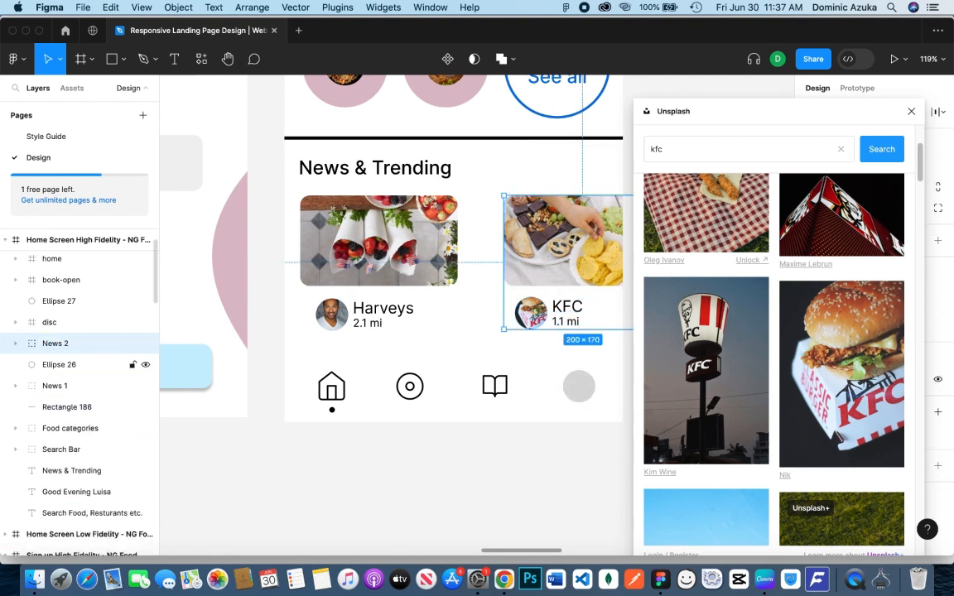
Group News 1, News 2 and the section heading together, and name the group News & Trending
{"action": "left_click", "coordinate": [73, 386], "text": "shift"}
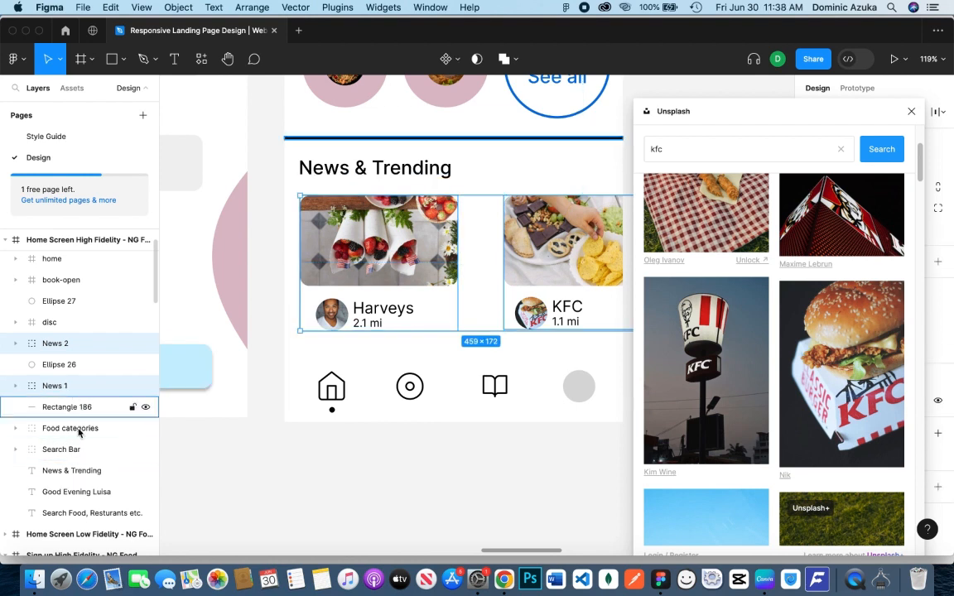
{"action": "left_click", "coordinate": [81, 470], "text": "shift"}
{"action": "key", "text": "super+g"}
{"action": "double_click", "coordinate": [71, 344]}
{"action": "type", "text": "News & Trending"}
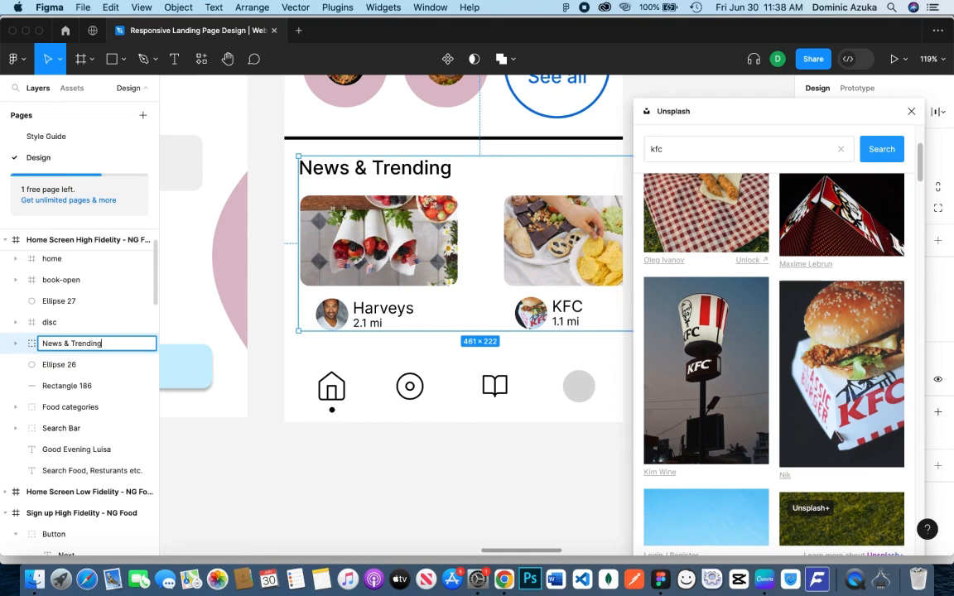
{"action": "key", "text": "Return"}
{"action": "left_click", "coordinate": [144, 347]}
{"action": "left_click", "coordinate": [144, 347]}
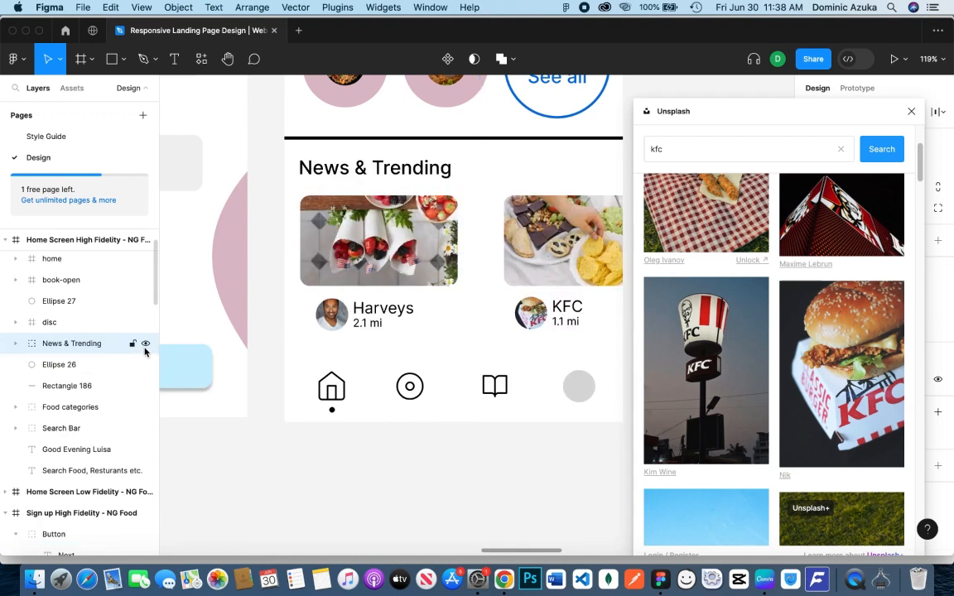
{"action": "left_click", "coordinate": [171, 443]}
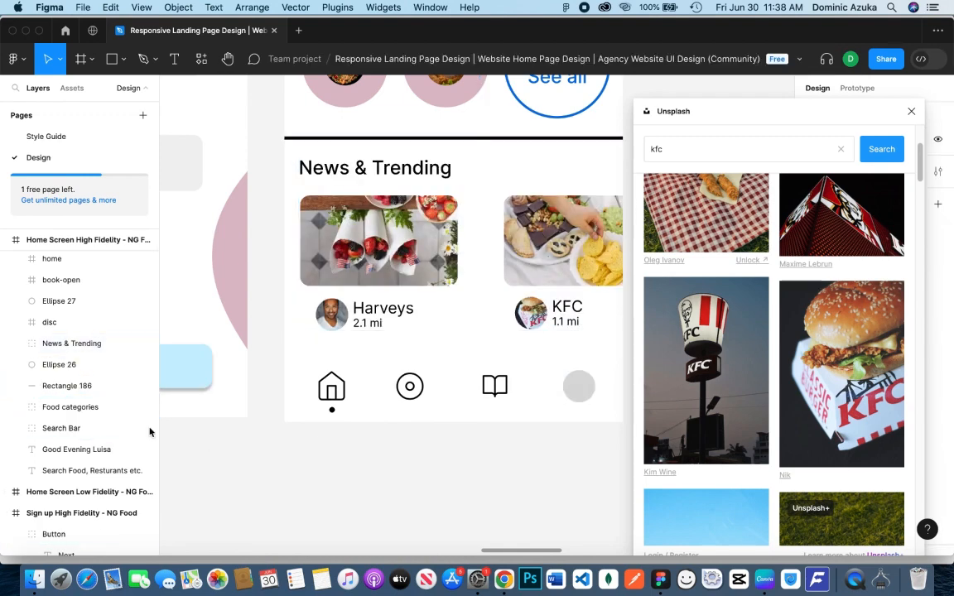
Fill the grey circle in the bottom navigation with a picture from Unsplash's portrait preset and close the plugin
{"action": "scroll", "coordinate": [101, 400], "scroll_direction": "up", "scroll_amount": 2}
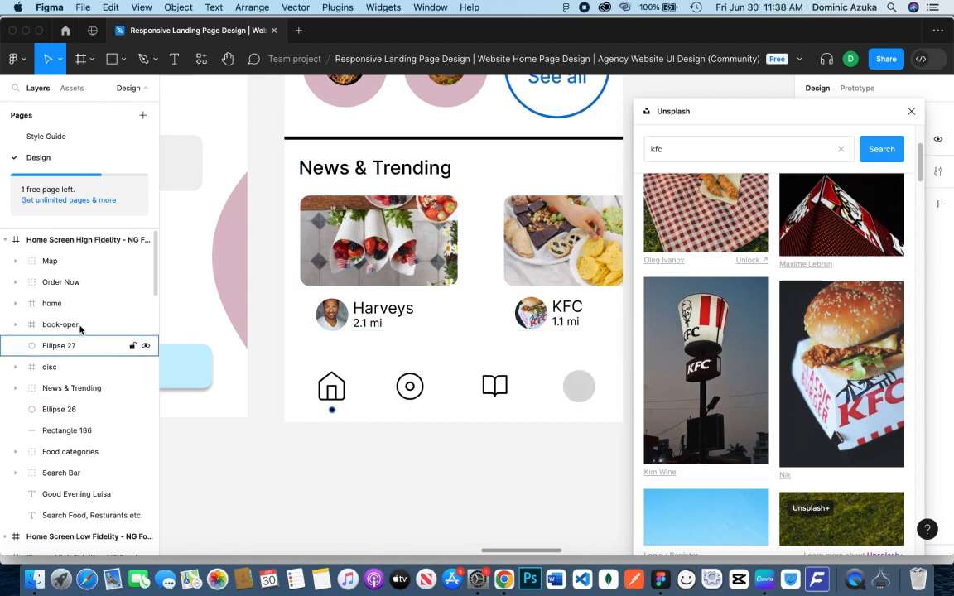
{"action": "scroll", "coordinate": [405, 463], "scroll_direction": "right", "scroll_amount": 3}
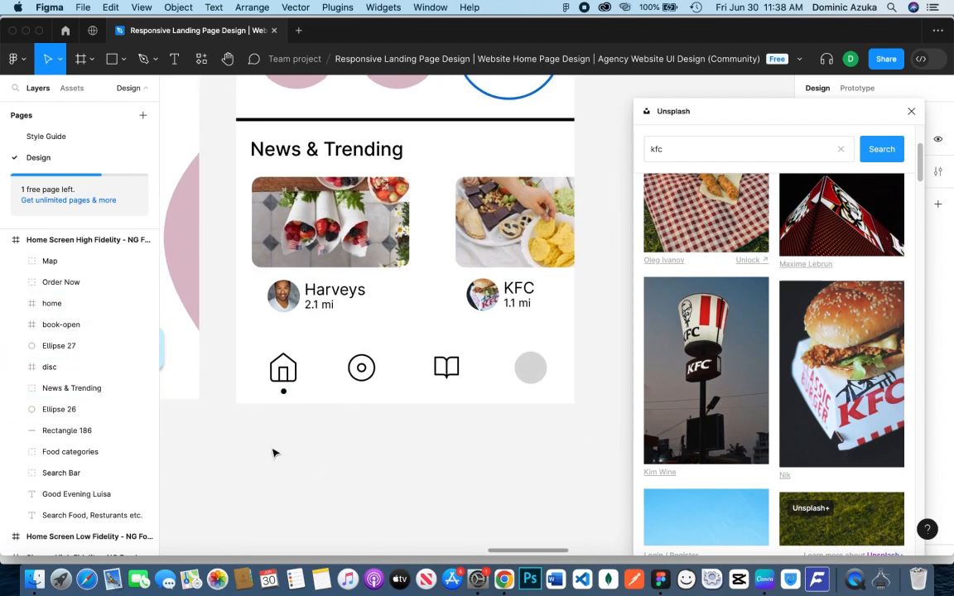
{"action": "left_click", "coordinate": [530, 366]}
{"action": "left_click", "coordinate": [841, 149]}
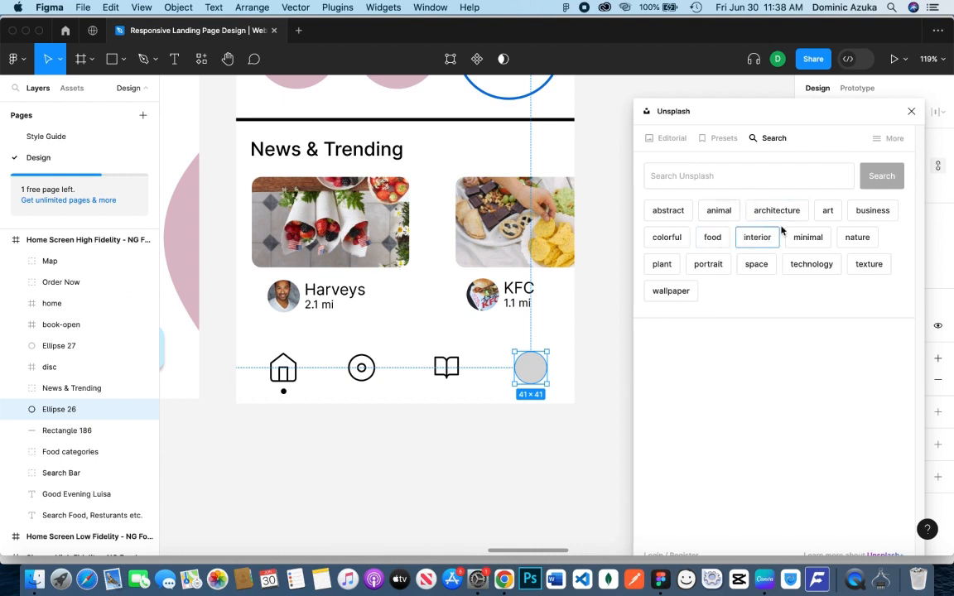
{"action": "left_click", "coordinate": [710, 140]}
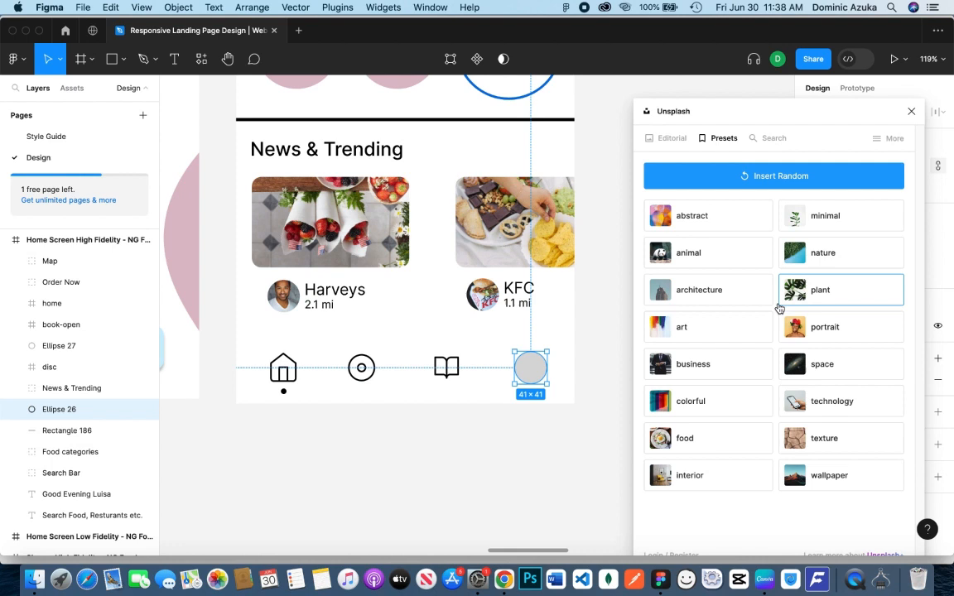
{"action": "left_click", "coordinate": [841, 331]}
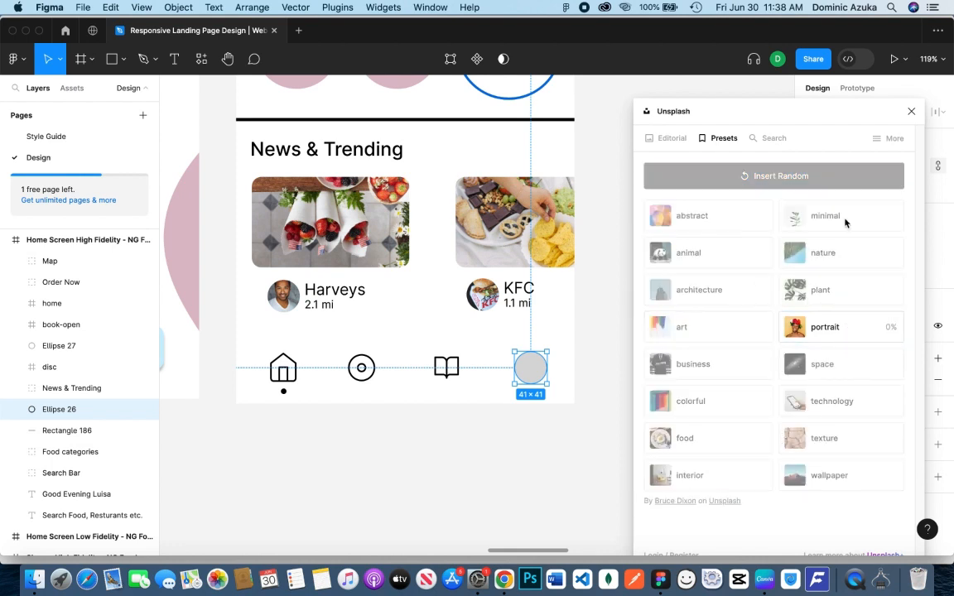
{"action": "left_click", "coordinate": [911, 111]}
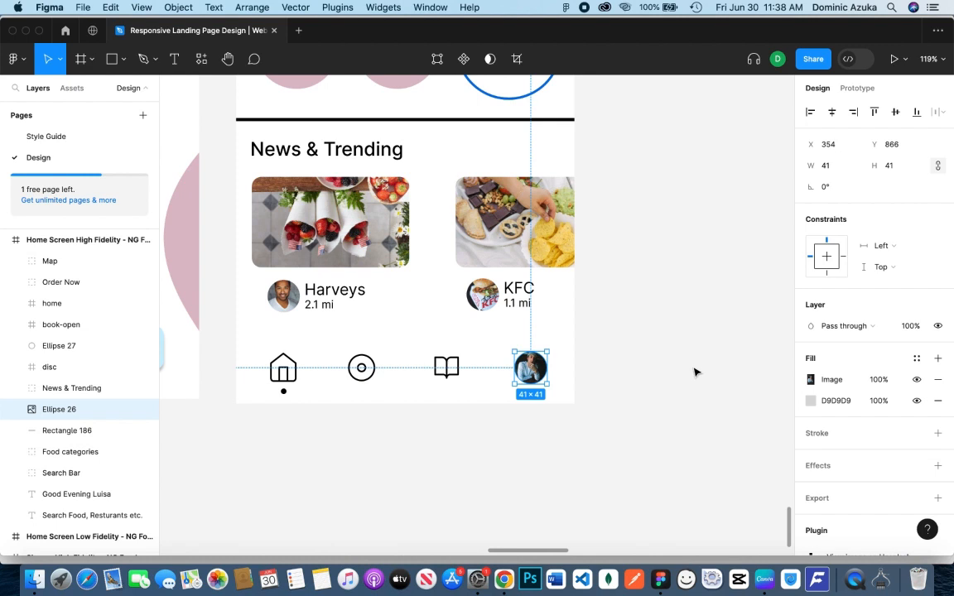
Move the home, disc, book and portrait items of the bottom navigation up together by about 20 px
{"action": "left_click", "coordinate": [437, 375], "text": "shift"}
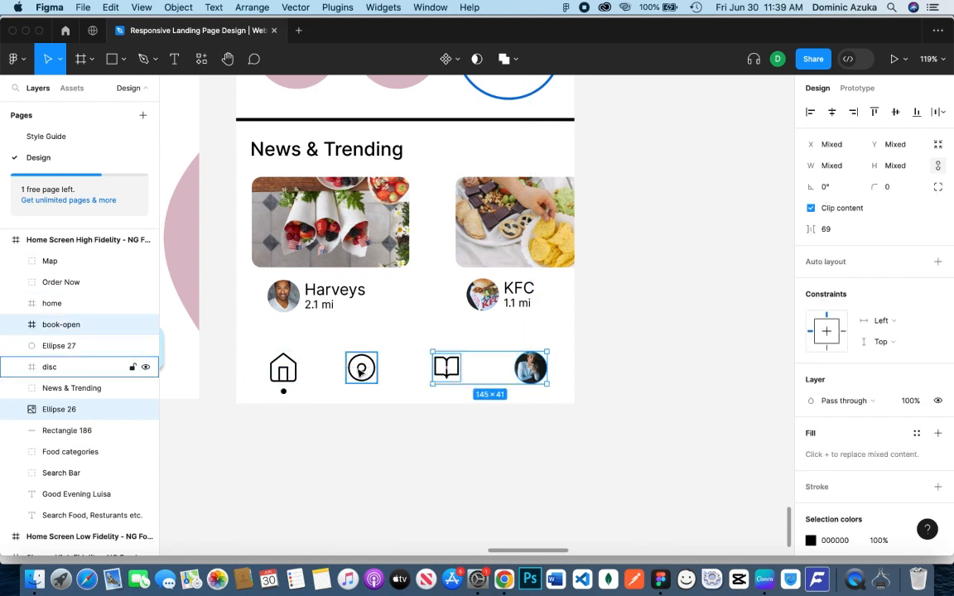
{"action": "left_click", "coordinate": [361, 372], "text": "shift"}
{"action": "left_click", "coordinate": [282, 372], "text": "shift"}
{"action": "key", "text": "shift+Up"}
{"action": "key", "text": "shift+Up"}
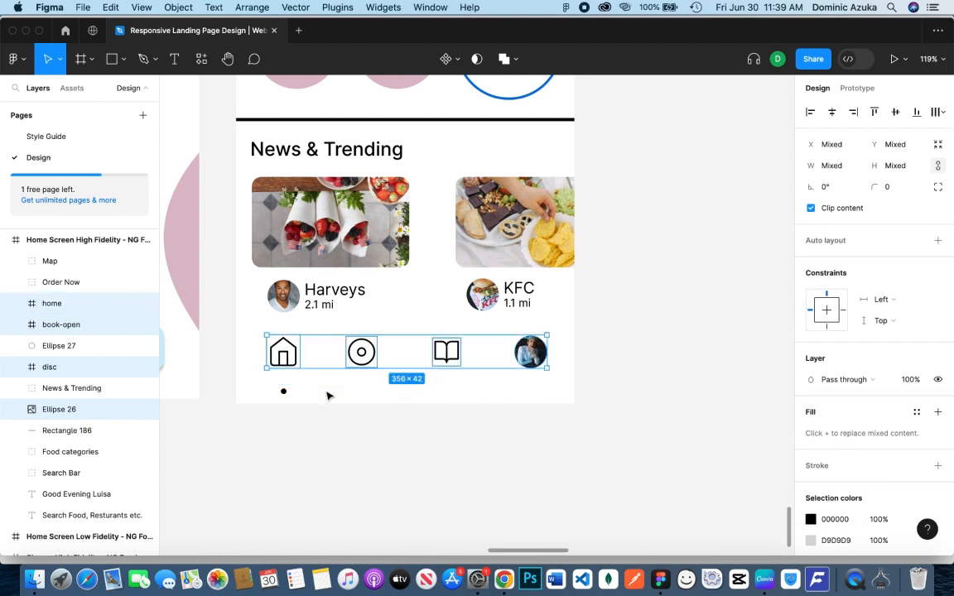
Add a Home text label in size 15 below the home icon in the bottom navigation
{"action": "key", "text": "t"}
{"action": "left_click", "coordinate": [284, 379]}
{"action": "left_click", "coordinate": [911, 403]}
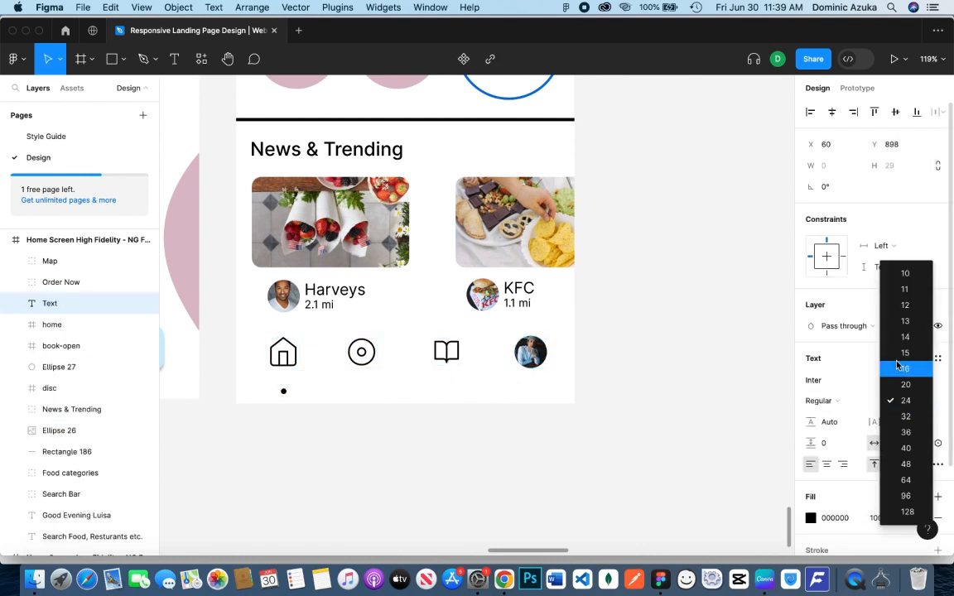
{"action": "left_click", "coordinate": [907, 352]}
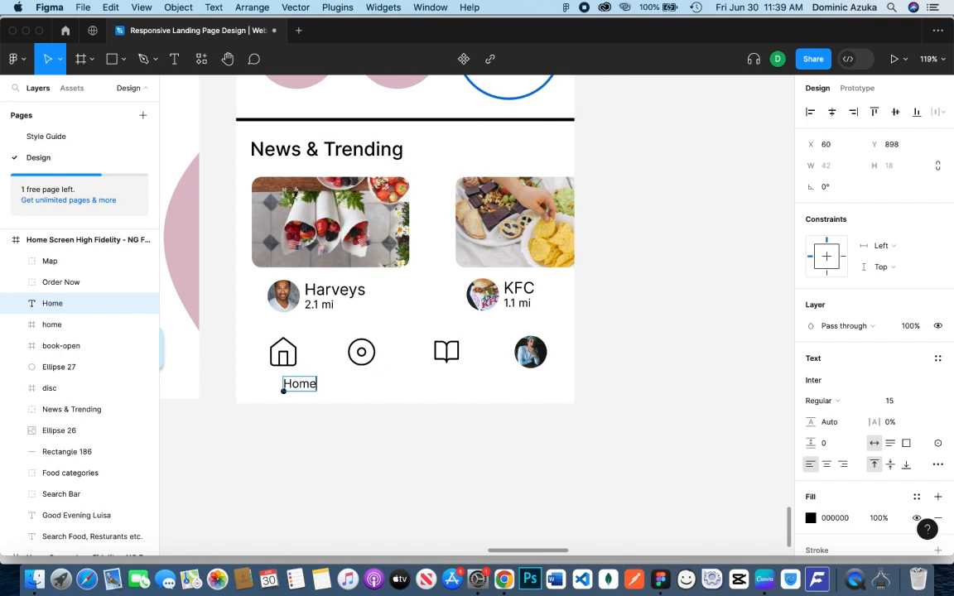
{"action": "key", "text": "BackSpace"}
{"action": "key", "text": "Escape"}
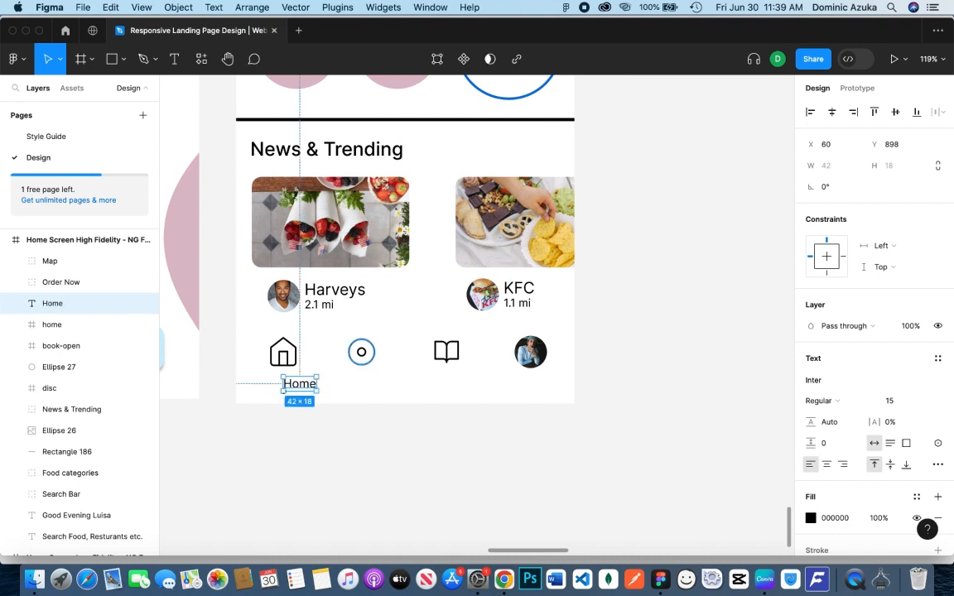
Move the Home label to X 40, Y 888 so it sits centred close below the home icon
{"action": "key", "text": "shift+Up"}
{"action": "key", "text": "Left"}
{"action": "key", "text": "Left"}
{"action": "key", "text": "Left"}
{"action": "key", "text": "Left"}
{"action": "key", "text": "Left"}
{"action": "key", "text": "shift+Left"}
{"action": "key", "text": "shift+Left"}
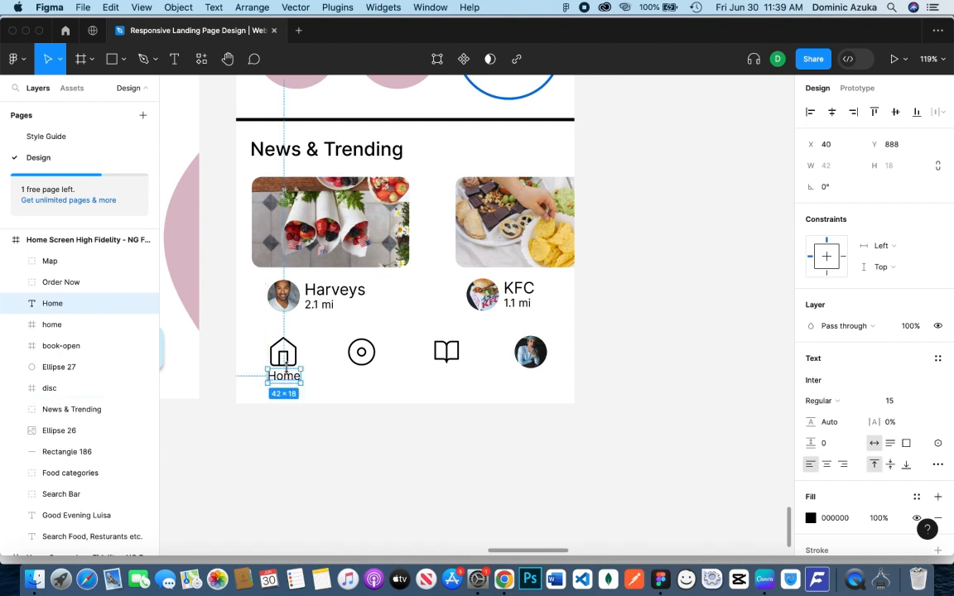
Copy the Home label to below the disc icon and change the copy's text to Discover
{"action": "left_click_drag", "start_coordinate": [298, 377], "coordinate": [372, 378]}
{"action": "double_click", "coordinate": [370, 378]}
{"action": "type", "text": "Discover"}
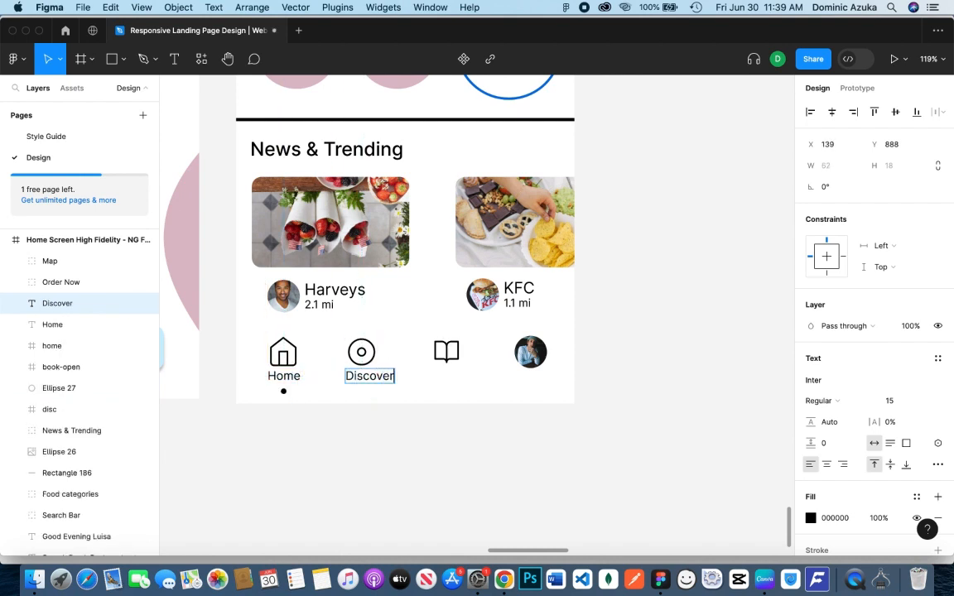
{"action": "key", "text": "Escape"}
Copy the Discover label to below the book icon and change the copy's text to Orders
{"action": "left_click_drag", "start_coordinate": [385, 379], "coordinate": [463, 382]}
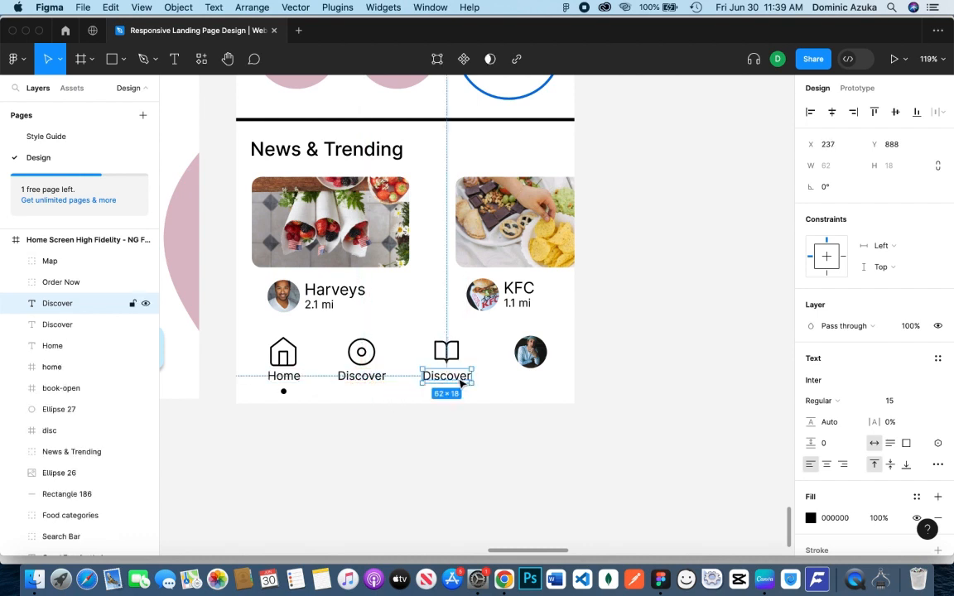
{"action": "double_click", "coordinate": [454, 378]}
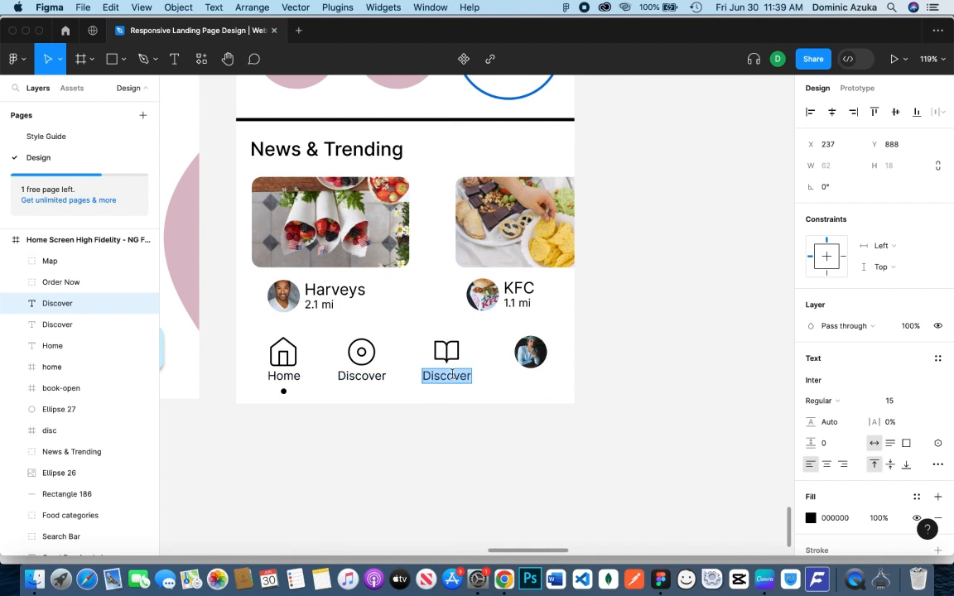
{"action": "type", "text": "Orders"}
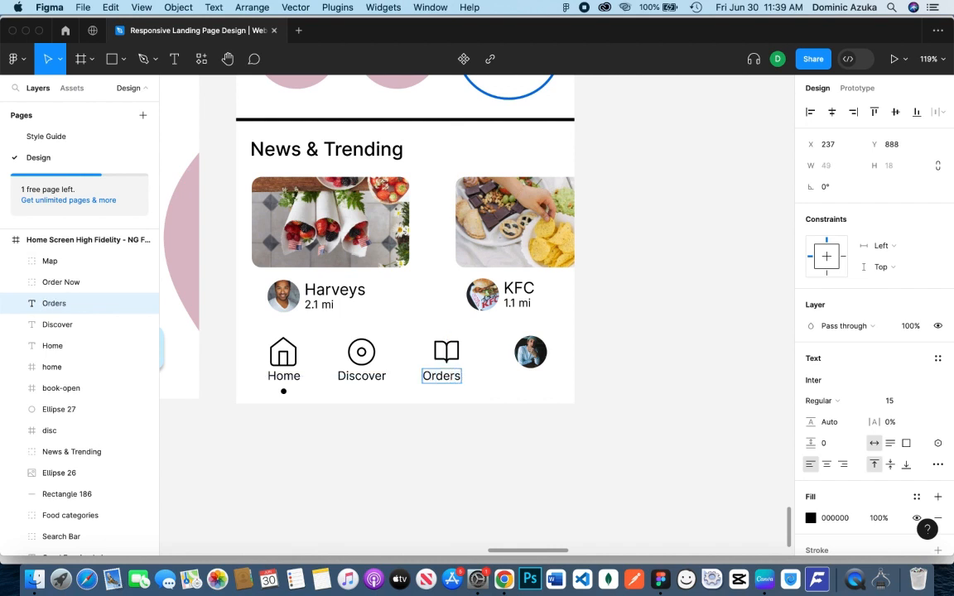
{"action": "key", "text": "Escape"}
Copy the Orders label below the portrait, shrink the portrait slightly, and change the copied text to Profile
{"action": "left_click_drag", "start_coordinate": [449, 379], "coordinate": [542, 363]}
{"action": "left_click", "coordinate": [534, 357]}
{"action": "left_click", "coordinate": [649, 364]}
{"action": "double_click", "coordinate": [533, 377]}
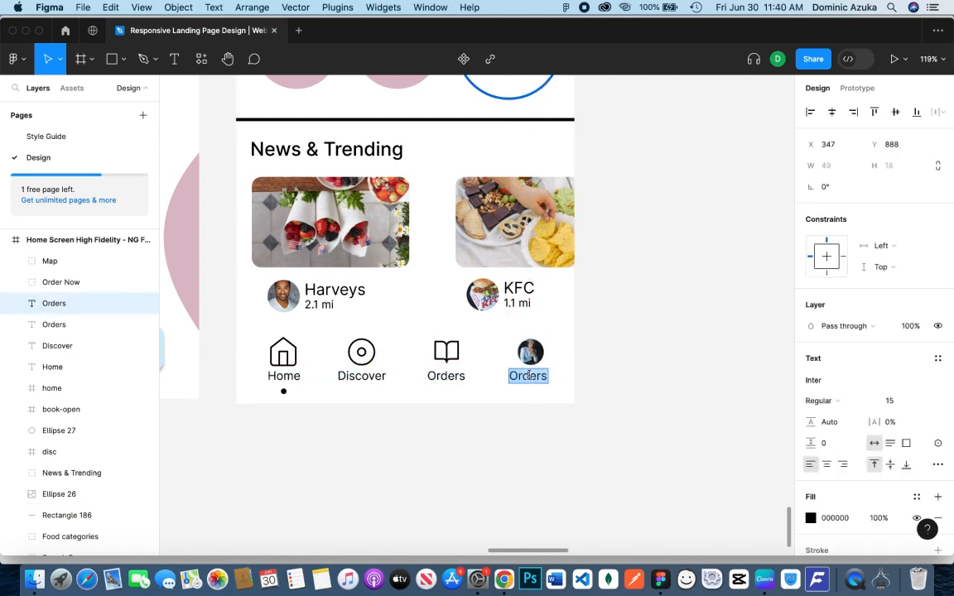
{"action": "type", "text": "Profile"}
{"action": "key", "text": "Escape"}
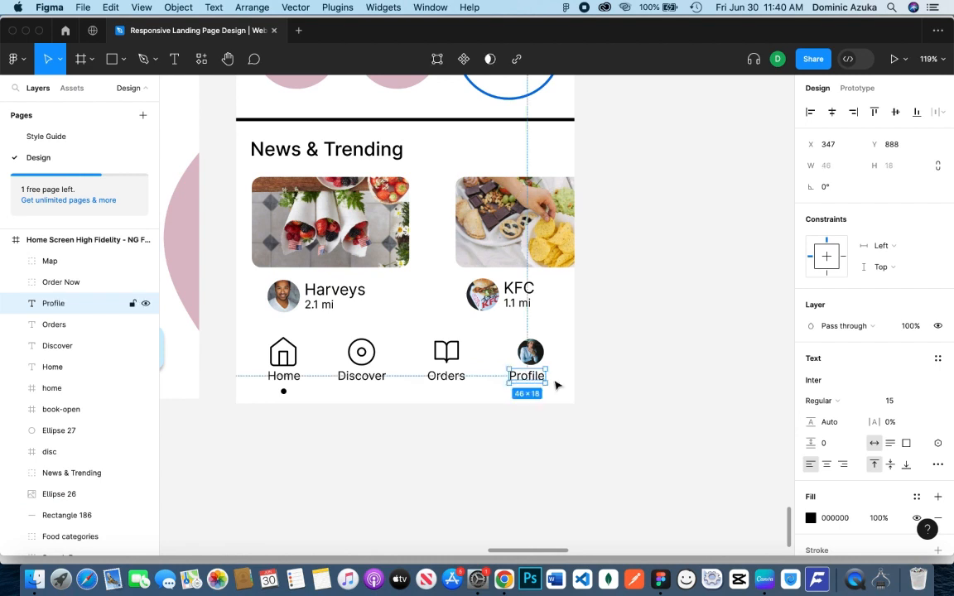
Set the font size of the Home, Discover, Orders and Profile labels to 13
{"action": "left_click", "coordinate": [622, 385]}
{"action": "left_click", "coordinate": [530, 379], "text": "shift"}
{"action": "left_click", "coordinate": [451, 380], "text": "shift"}
{"action": "left_click", "coordinate": [364, 379], "text": "shift"}
{"action": "left_click", "coordinate": [286, 379], "text": "shift"}
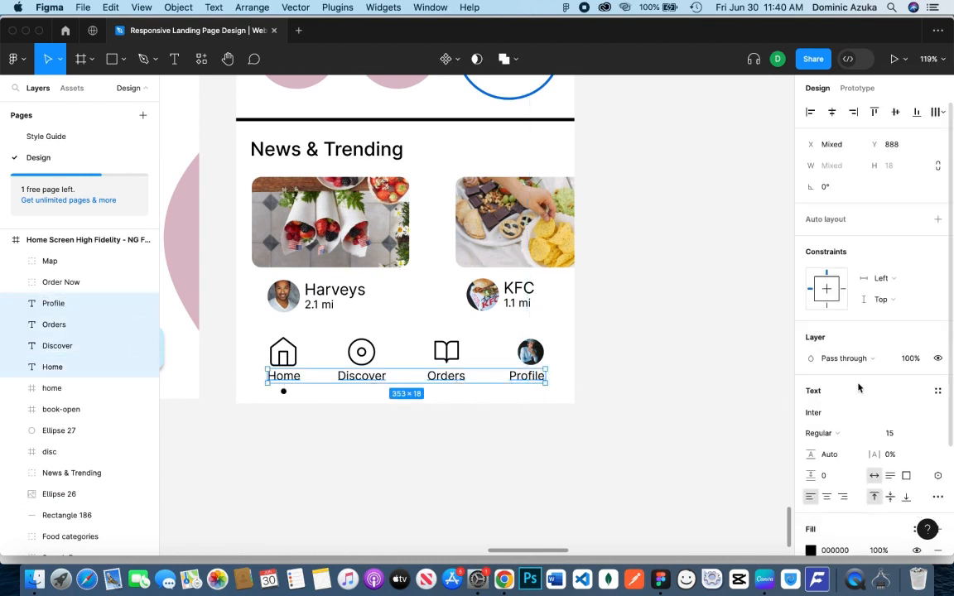
{"action": "left_click", "coordinate": [924, 437]}
{"action": "left_click", "coordinate": [907, 398]}
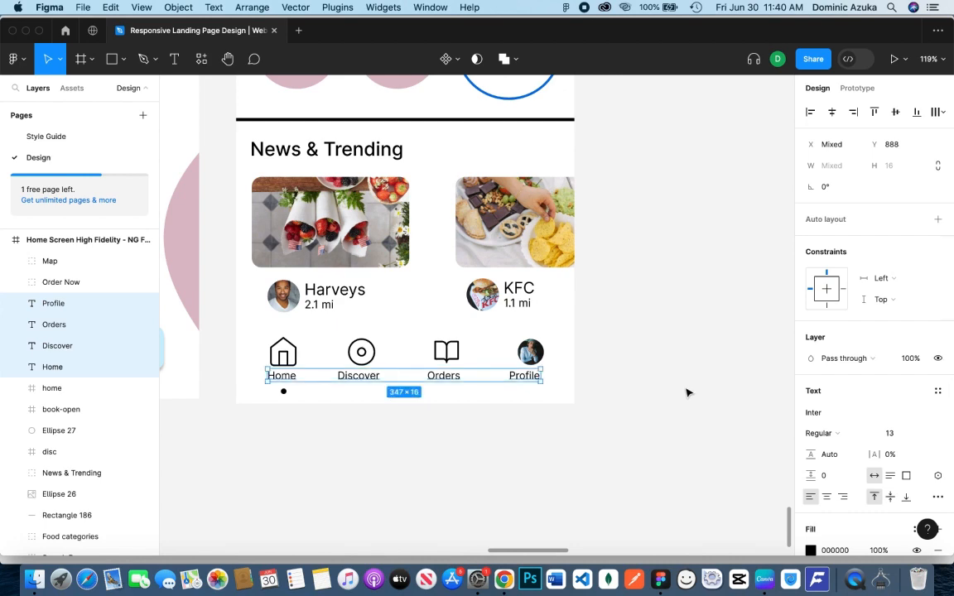
Enlarge the portrait circle in the bottom navigation slightly around its centre
{"action": "left_click", "coordinate": [533, 356]}
{"action": "left_click_drag", "start_coordinate": [543, 364], "coordinate": [547, 367]}
{"action": "left_click", "coordinate": [549, 370]}
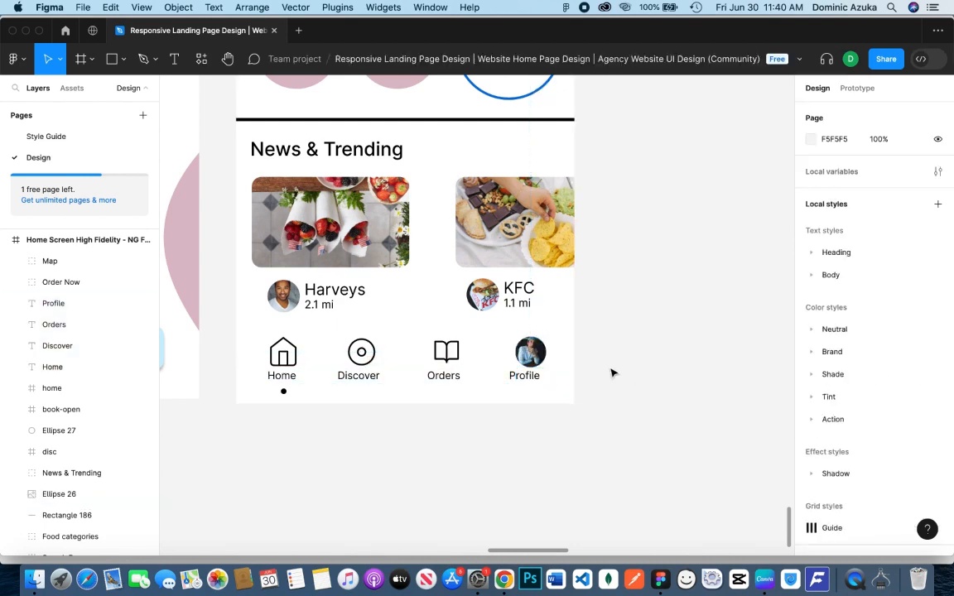
Centre the Profile, Orders, Discover and Home labels horizontally below their icons
{"action": "left_click", "coordinate": [527, 378]}
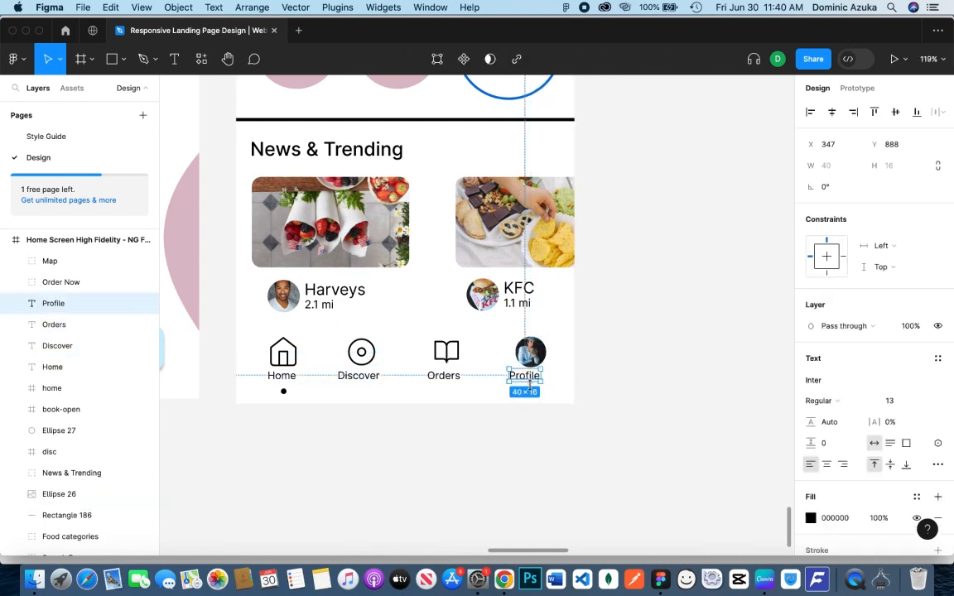
{"action": "left_click", "coordinate": [444, 376]}
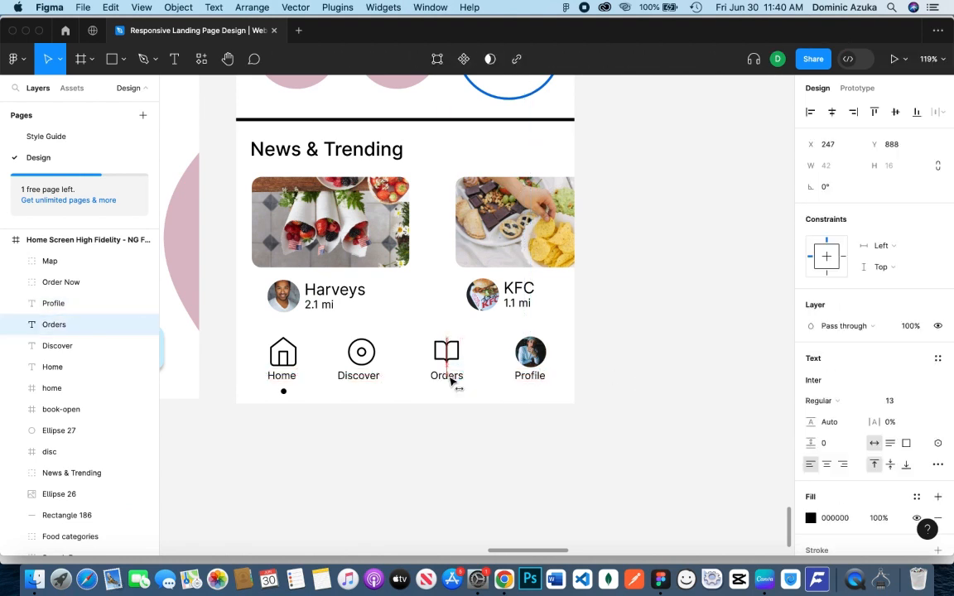
{"action": "left_click", "coordinate": [367, 378]}
{"action": "left_click", "coordinate": [279, 377]}
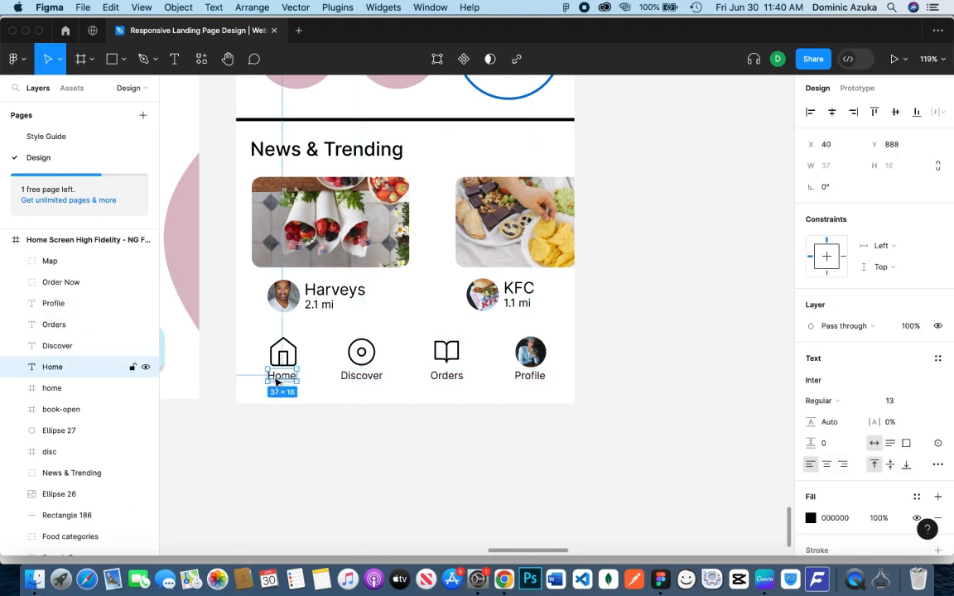
{"action": "left_click_drag", "start_coordinate": [279, 377], "coordinate": [285, 379]}
{"action": "left_click", "coordinate": [286, 444]}
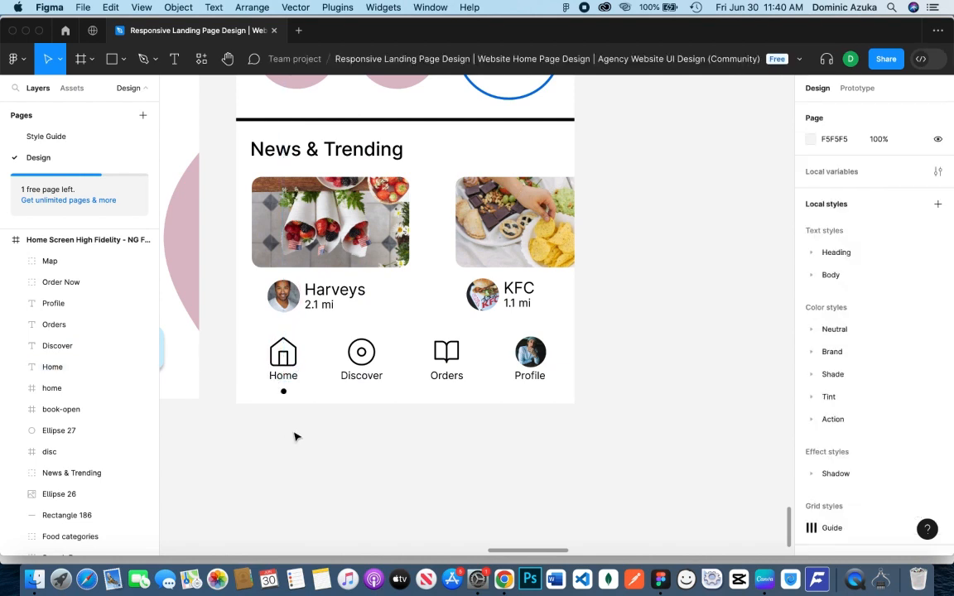
{"action": "left_click", "coordinate": [281, 356]}
{"action": "left_click", "coordinate": [16, 388]}
{"action": "left_click", "coordinate": [96, 410]}
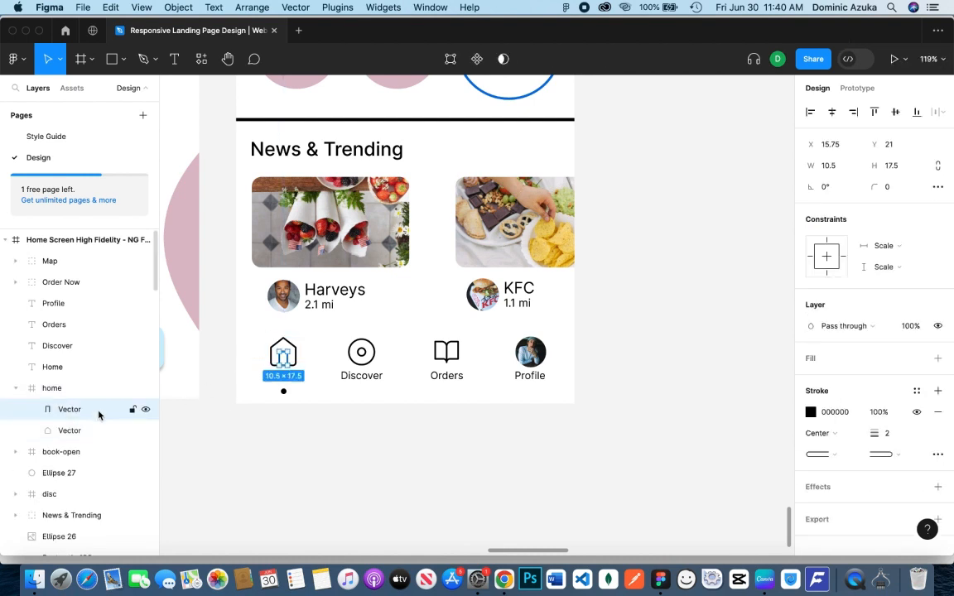
{"action": "left_click", "coordinate": [80, 390]}
{"action": "left_click", "coordinate": [810, 487]}
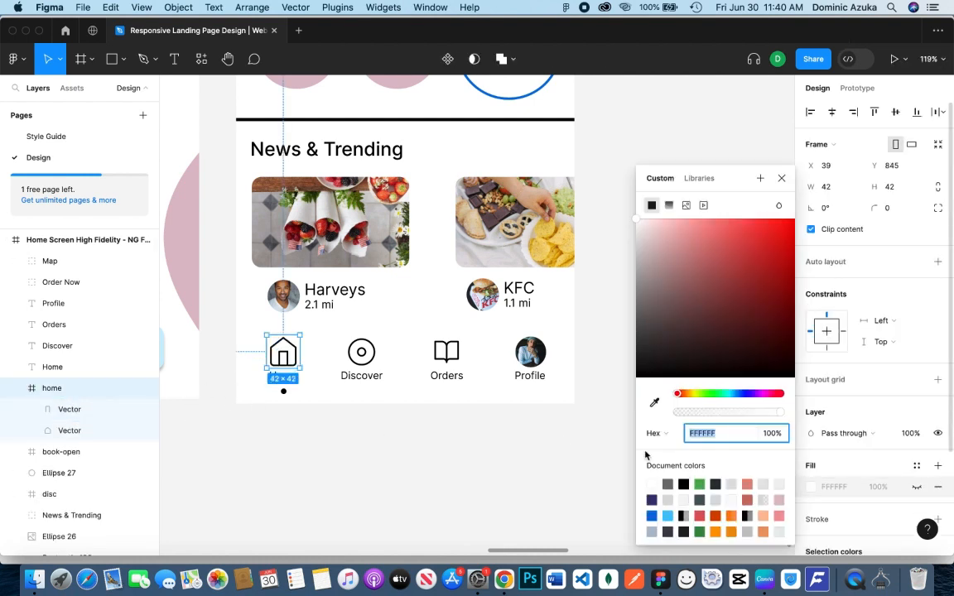
{"action": "left_click_drag", "start_coordinate": [649, 368], "coordinate": [621, 442]}
{"action": "key", "text": "super+z"}
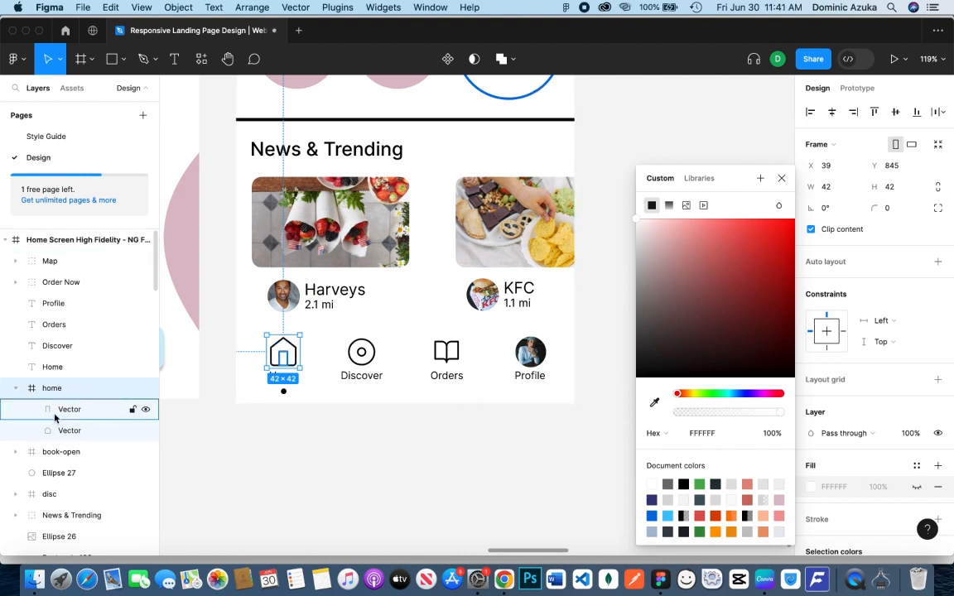
{"action": "left_click", "coordinate": [59, 410]}
{"action": "left_click", "coordinate": [70, 431], "text": "shift"}
{"action": "left_click", "coordinate": [811, 444]}
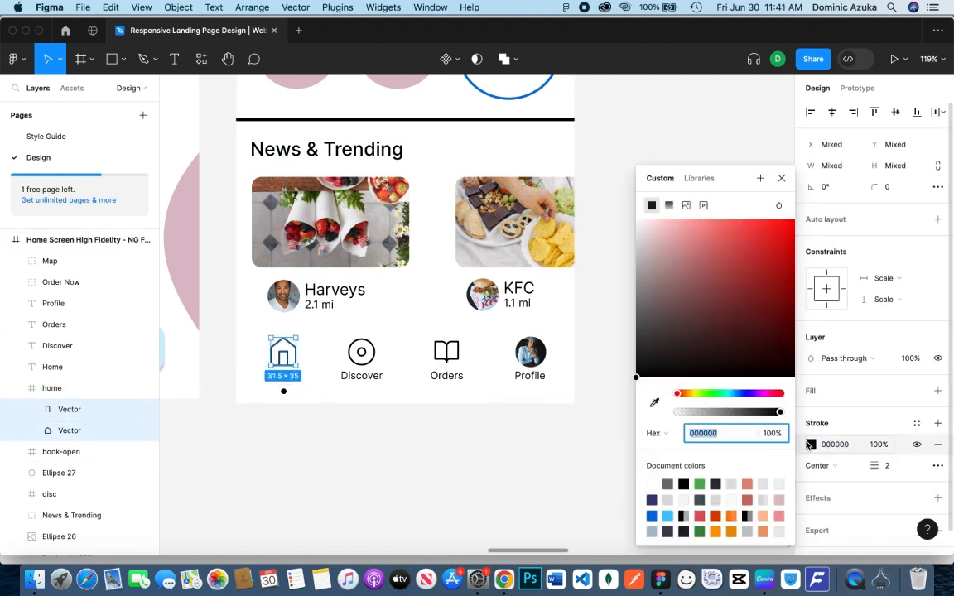
{"action": "key", "text": "Escape"}
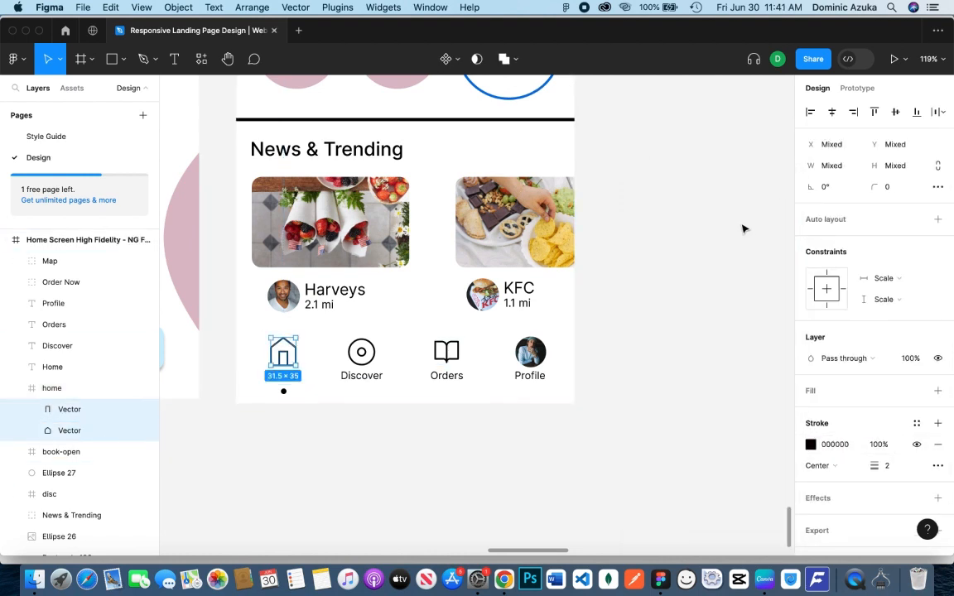
{"action": "left_click", "coordinate": [669, 298]}
Group the Profile label with the portrait circle and name the group Profile
{"action": "left_click", "coordinate": [520, 318], "text": "alt"}
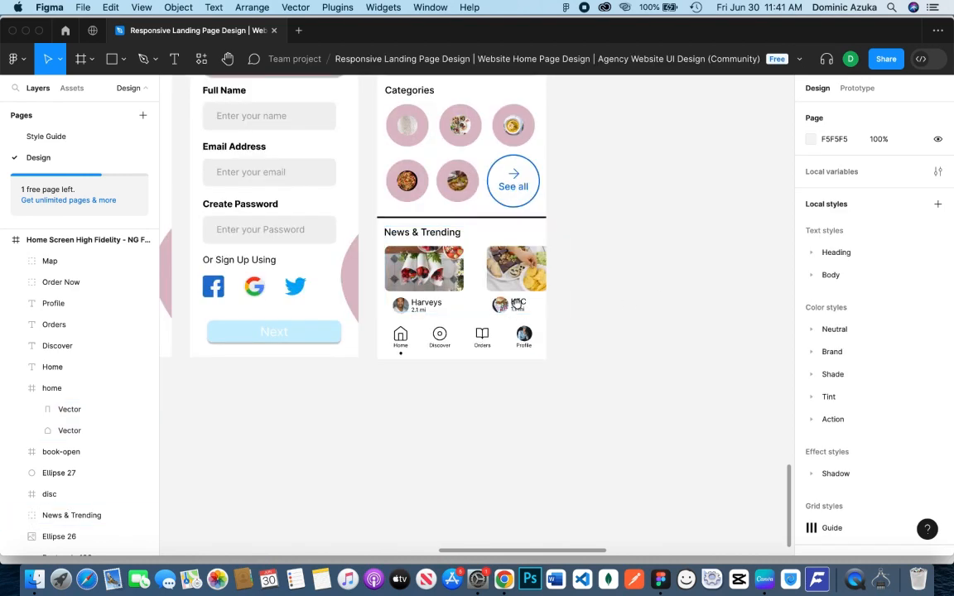
{"action": "left_click_drag", "start_coordinate": [570, 154], "coordinate": [611, 309]}
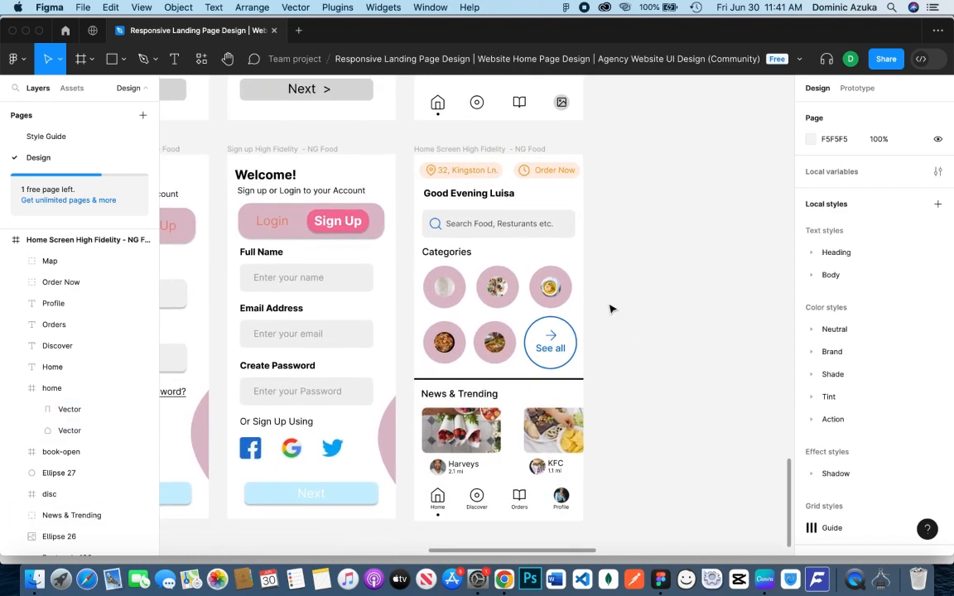
{"action": "left_click", "coordinate": [515, 354]}
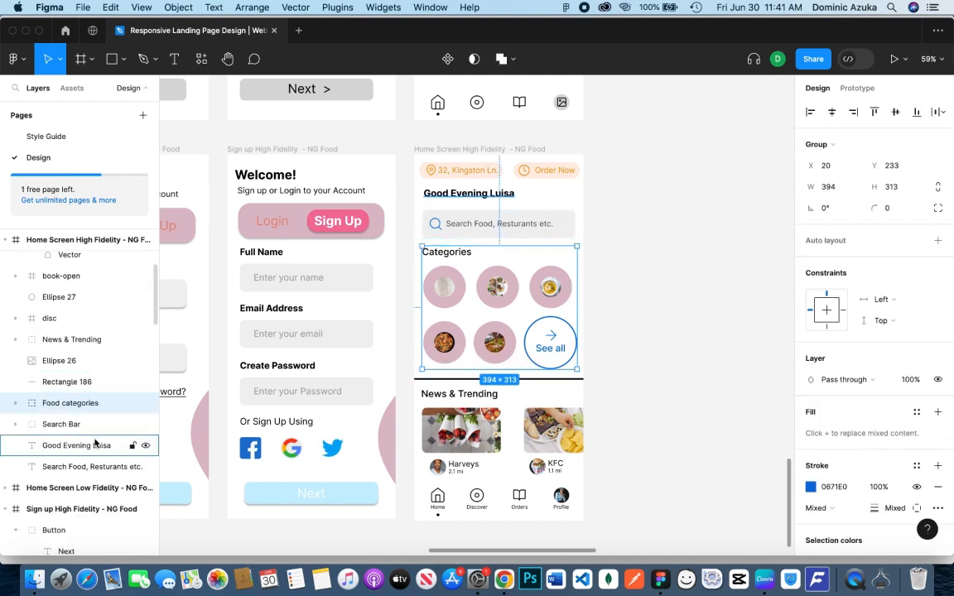
{"action": "scroll", "coordinate": [94, 286], "scroll_direction": "up", "scroll_amount": 1}
{"action": "scroll", "coordinate": [93, 286], "scroll_direction": "up", "scroll_amount": 4}
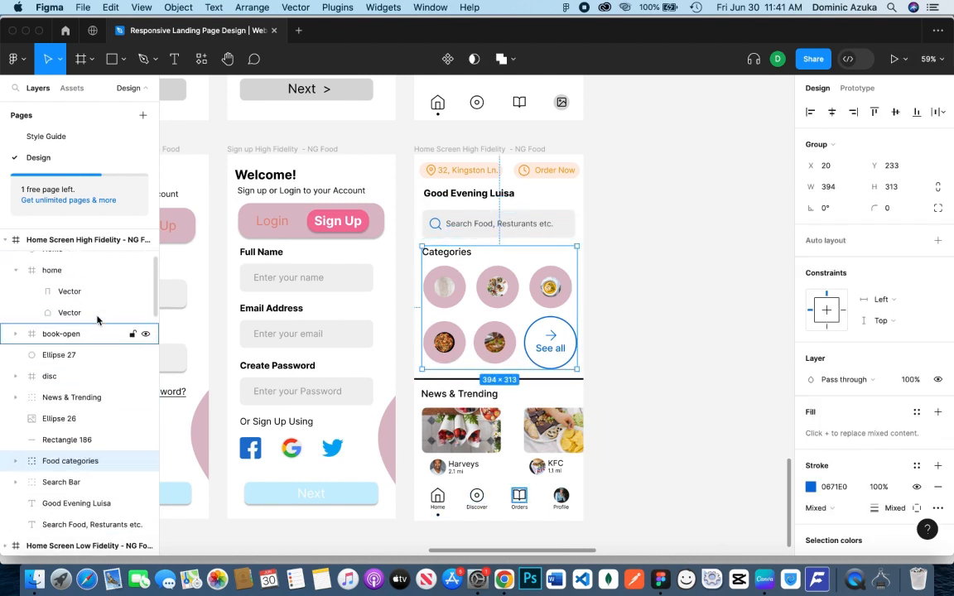
{"action": "left_click", "coordinate": [17, 390]}
{"action": "left_click", "coordinate": [68, 283]}
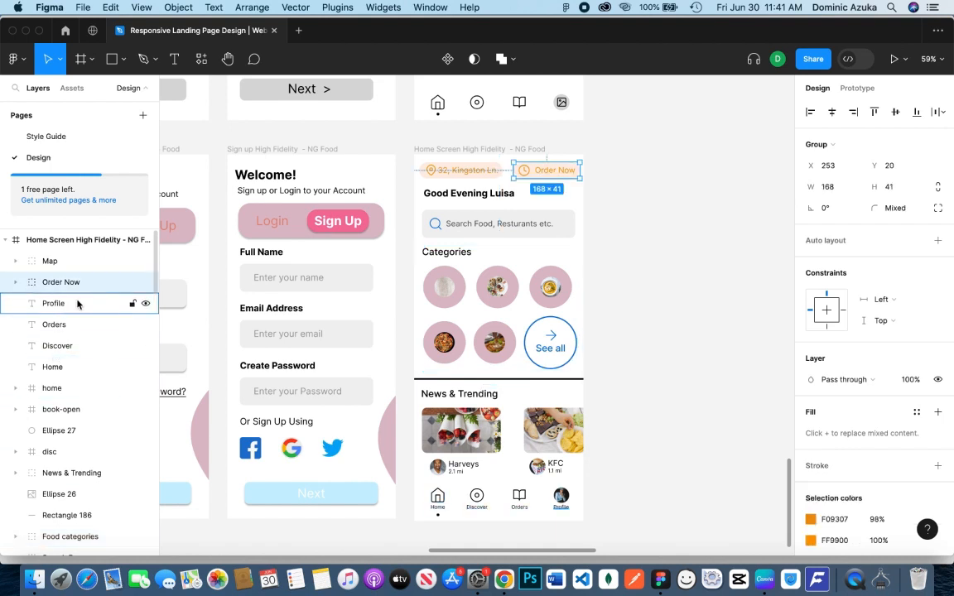
{"action": "left_click", "coordinate": [77, 304]}
{"action": "left_click", "coordinate": [561, 495], "text": "shift"}
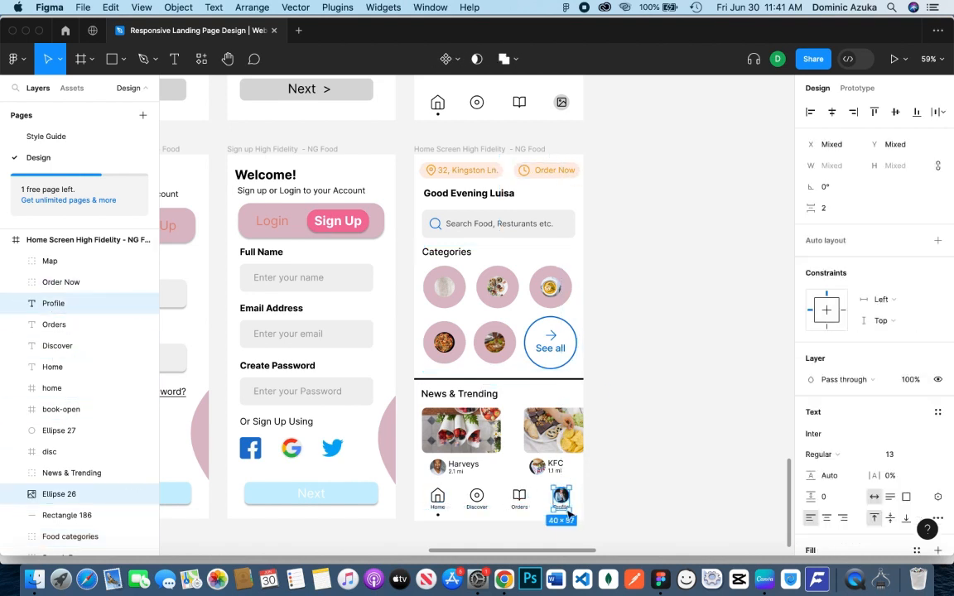
{"action": "key", "text": "super+g"}
{"action": "double_click", "coordinate": [77, 304]}
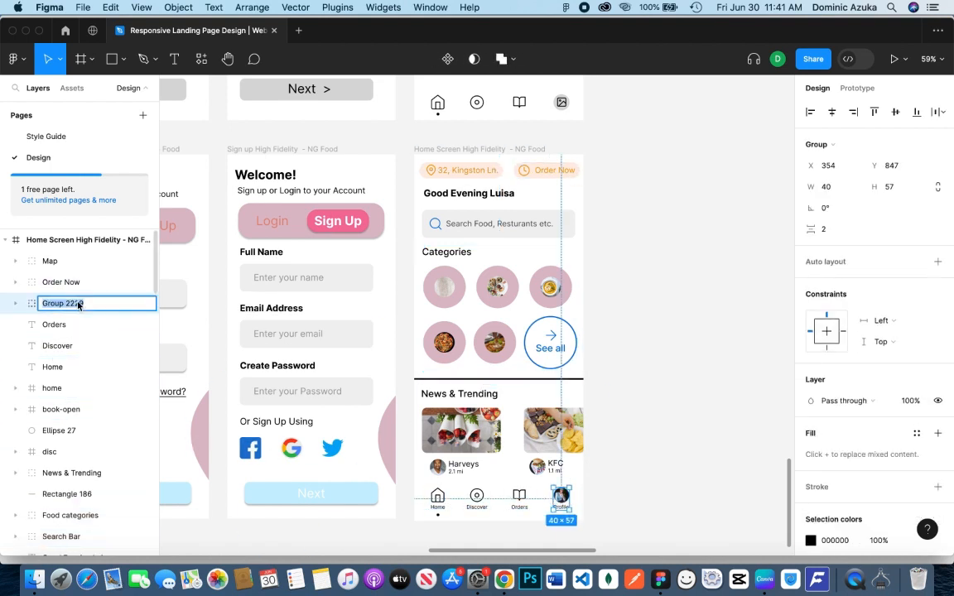
{"action": "key", "text": "Return"}
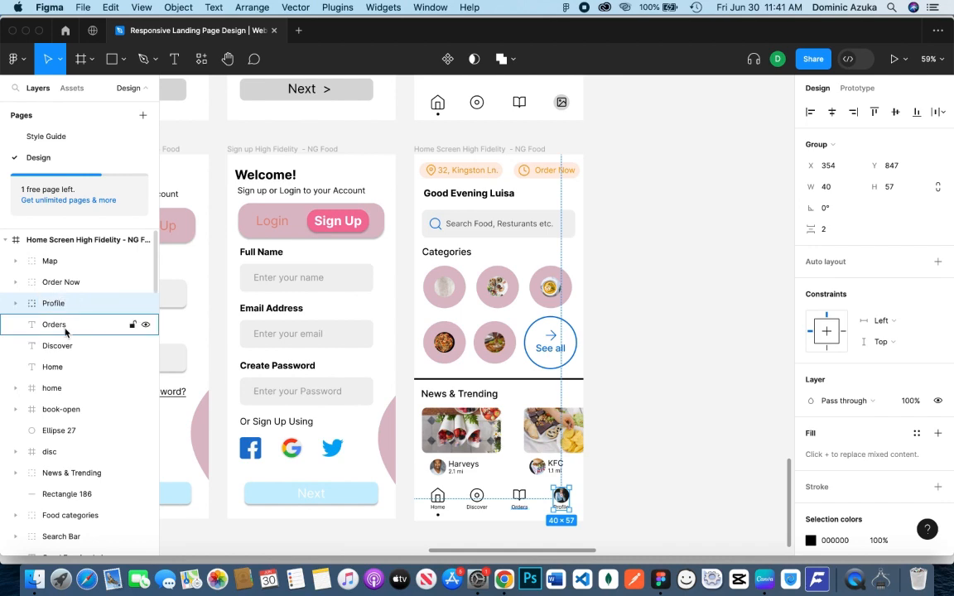
Group the Orders label with the book icon and name the group Orders
{"action": "left_click", "coordinate": [519, 497]}
{"action": "left_click", "coordinate": [550, 512]}
{"action": "left_click", "coordinate": [522, 509]}
{"action": "left_click", "coordinate": [520, 495], "text": "shift"}
{"action": "key", "text": "super+g"}
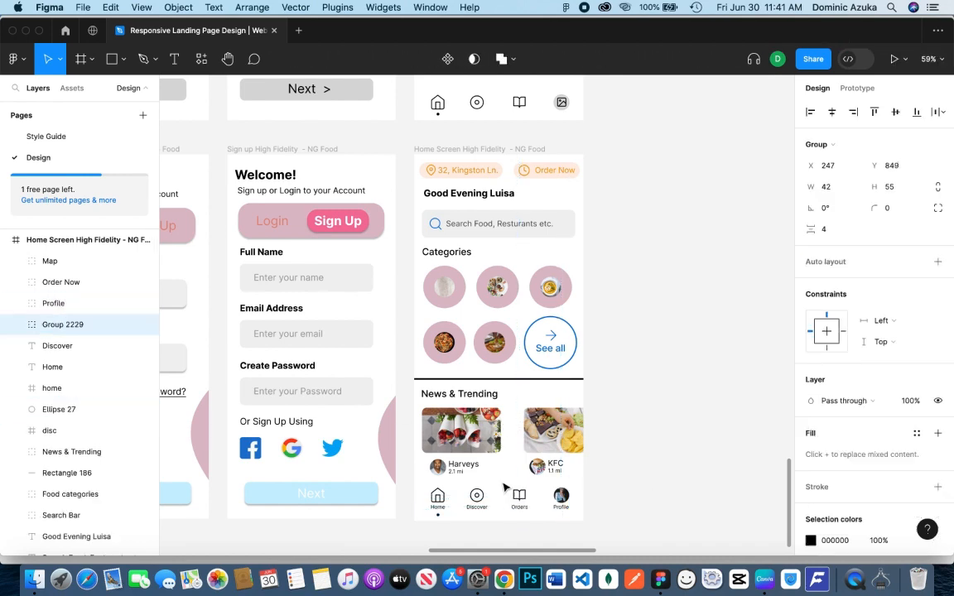
{"action": "double_click", "coordinate": [79, 325]}
{"action": "type", "text": "rs"}
{"action": "key", "text": "Return"}
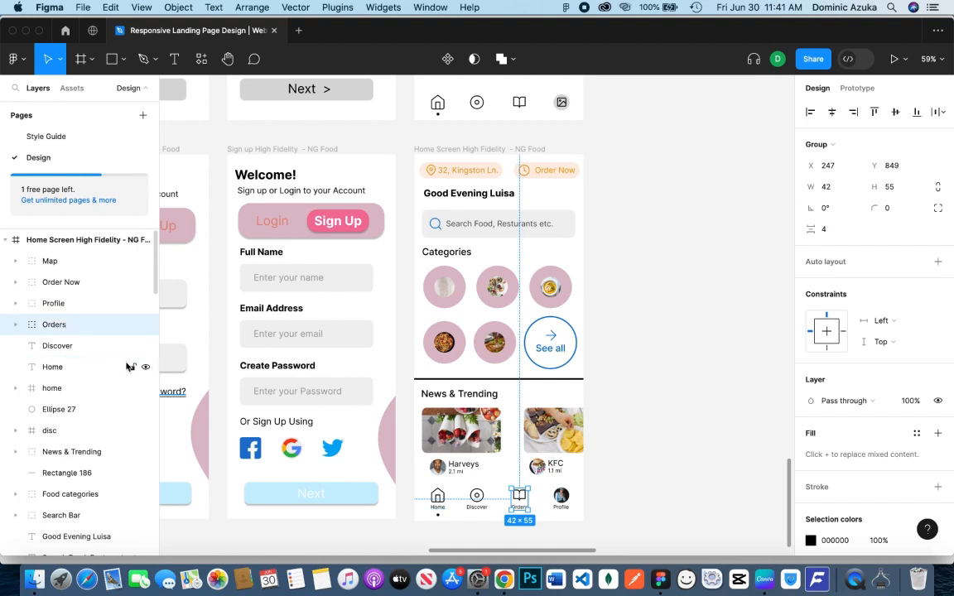
Group the Discover label with the disc icon and name the group Discover
{"action": "left_click", "coordinate": [587, 493]}
{"action": "left_click", "coordinate": [477, 508]}
{"action": "left_click", "coordinate": [478, 498], "text": "shift"}
{"action": "key", "text": "super+g"}
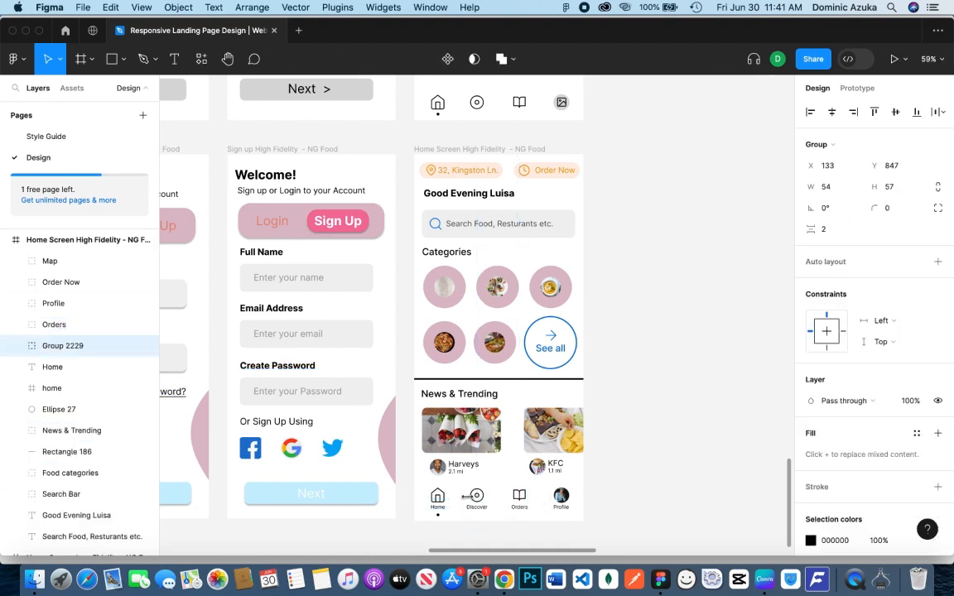
{"action": "key", "text": "super+r"}
{"action": "type", "text": "D"}
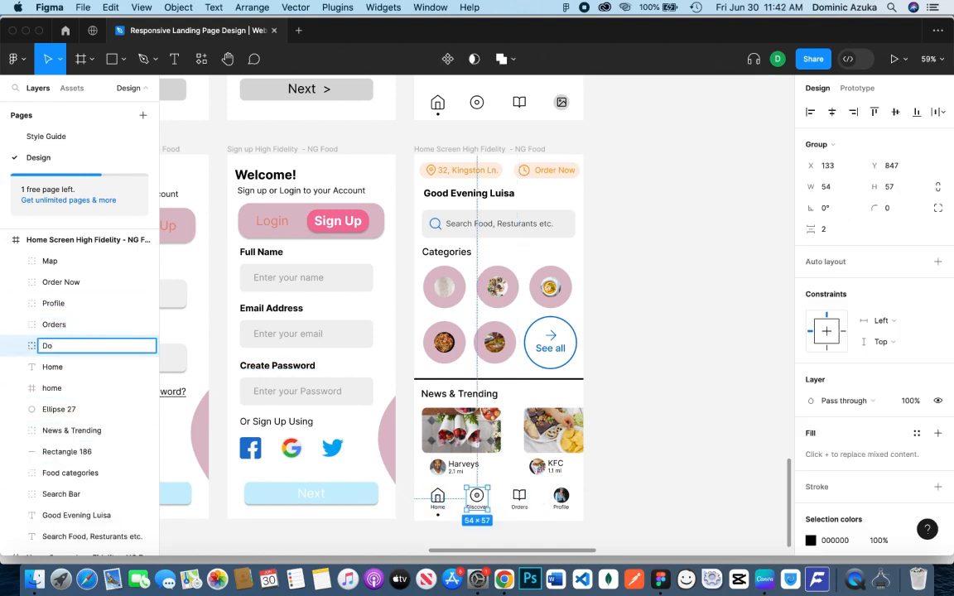
{"action": "left_click", "coordinate": [665, 387]}
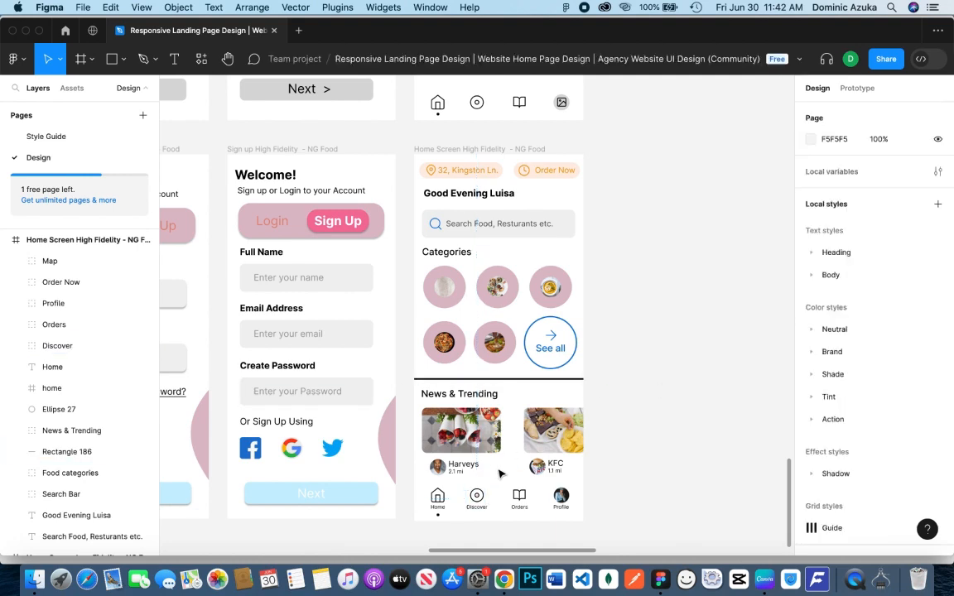
Group the Home label with the home icon and name the group Home
{"action": "left_click", "coordinate": [438, 507]}
{"action": "left_click", "coordinate": [438, 496], "text": "shift"}
{"action": "key", "text": "super+g"}
{"action": "double_click", "coordinate": [91, 373]}
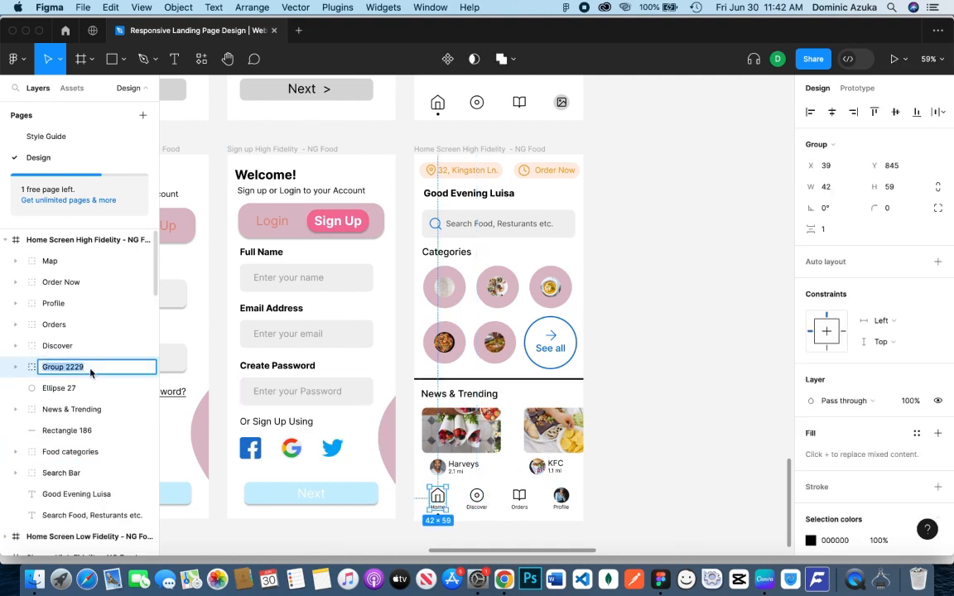
{"action": "left_click", "coordinate": [756, 387]}
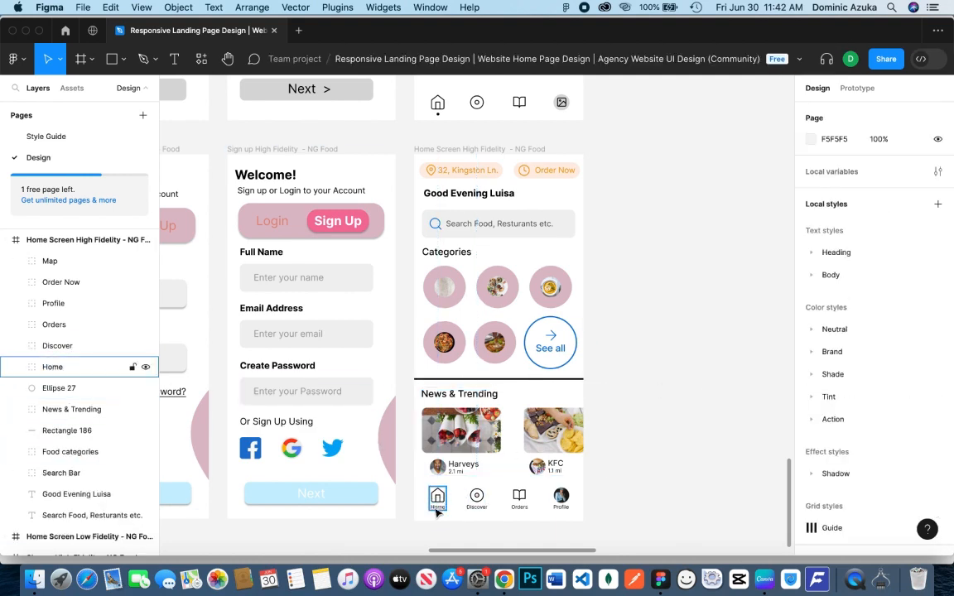
Group the four navigation item groups with the indicator dot Ellipse 27, and name the group Menu Bar
{"action": "left_click", "coordinate": [58, 388]}
{"action": "left_click", "coordinate": [67, 308], "text": "shift"}
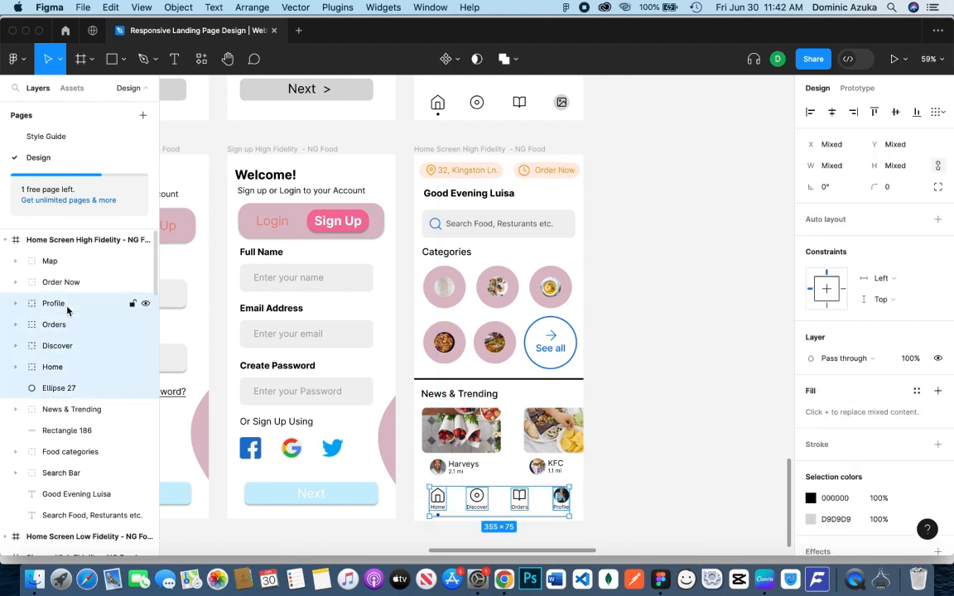
{"action": "key", "text": "super+g"}
{"action": "double_click", "coordinate": [77, 307]}
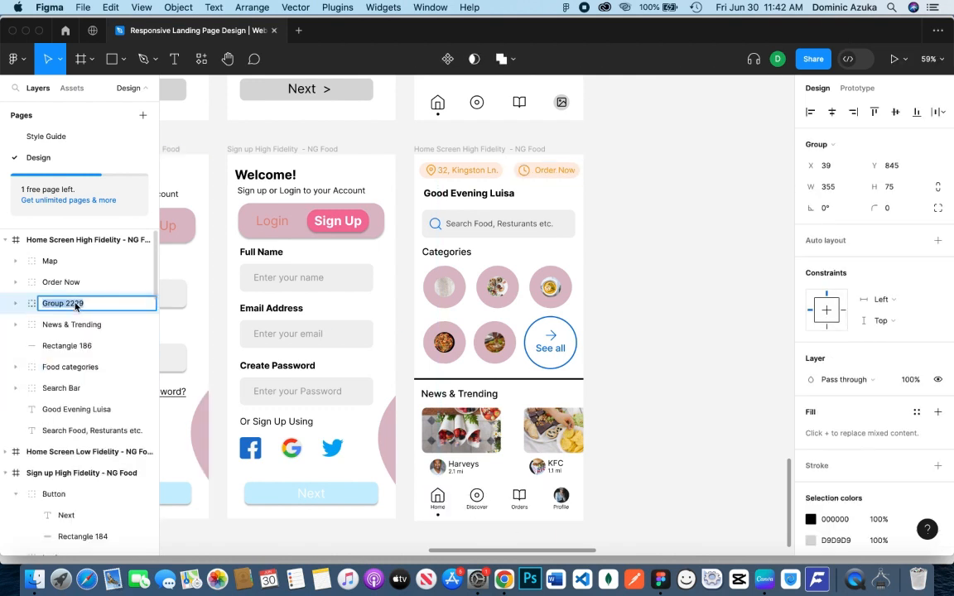
{"action": "type", "text": "Menu Bar"}
{"action": "left_click", "coordinate": [631, 380]}
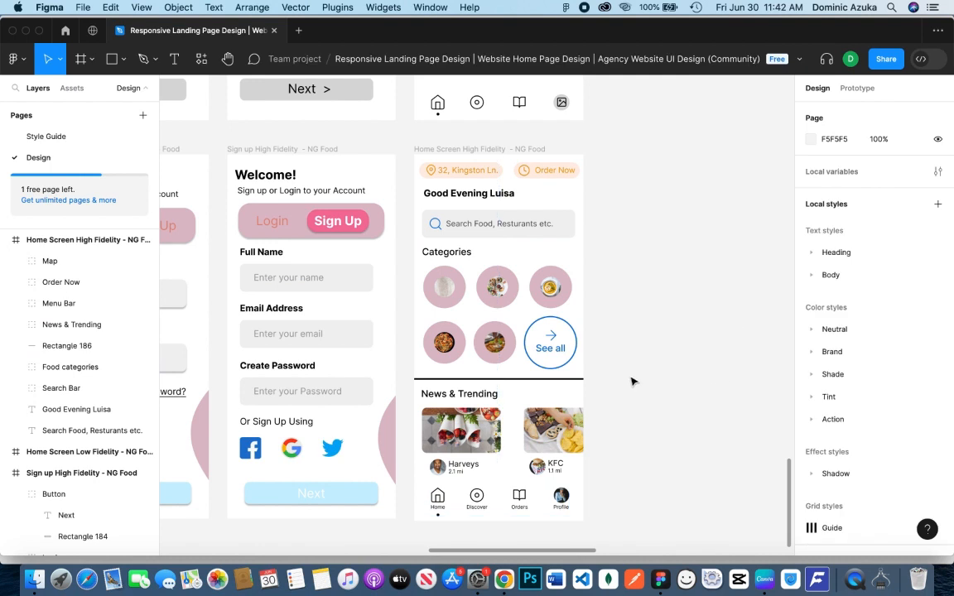
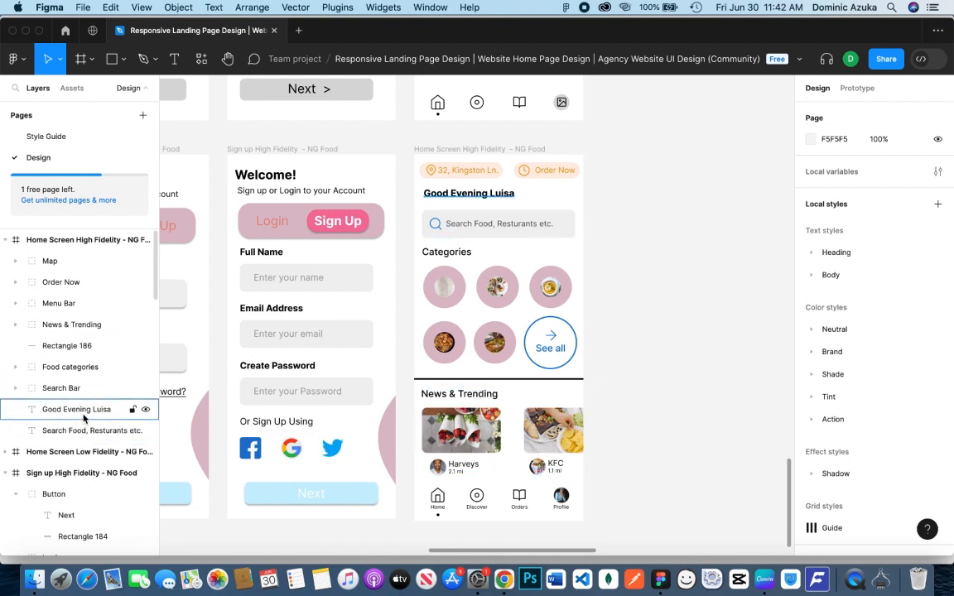
Move the loose "Search Food, Resturants etc." text layer into the home screen's Search Bar group
{"action": "left_click_drag", "start_coordinate": [85, 430], "coordinate": [41, 389]}
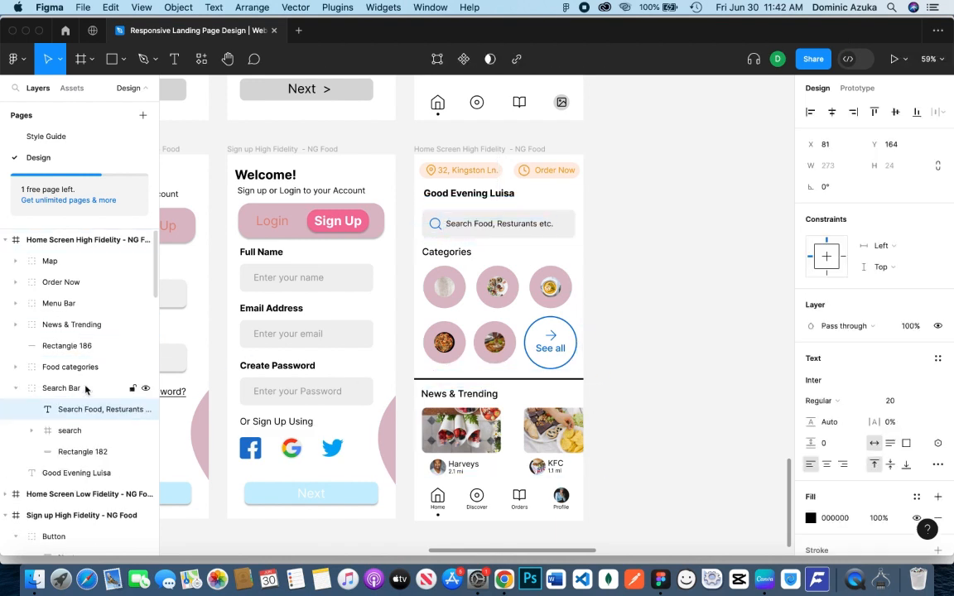
{"action": "left_click", "coordinate": [16, 388]}
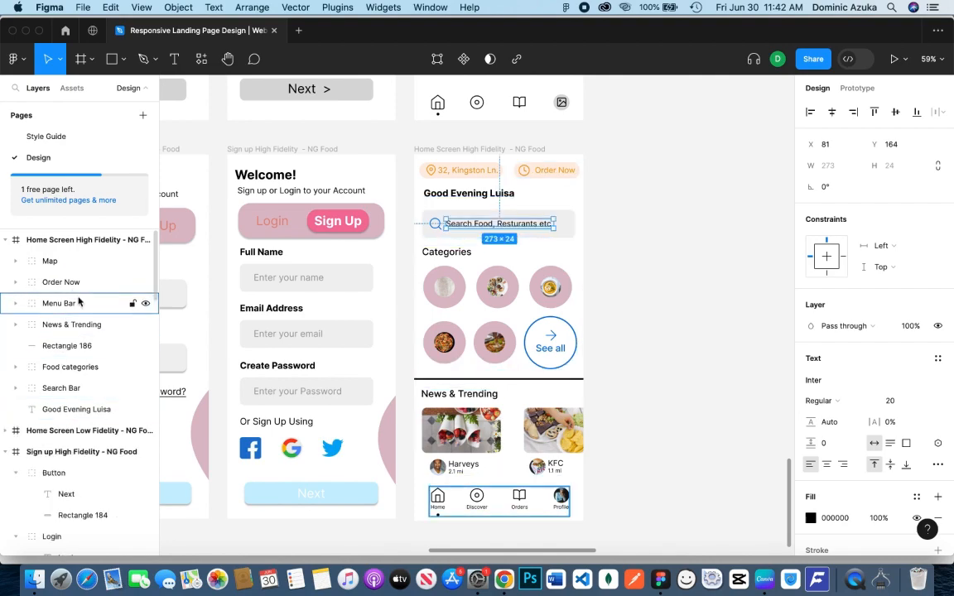
{"action": "left_click", "coordinate": [630, 322]}
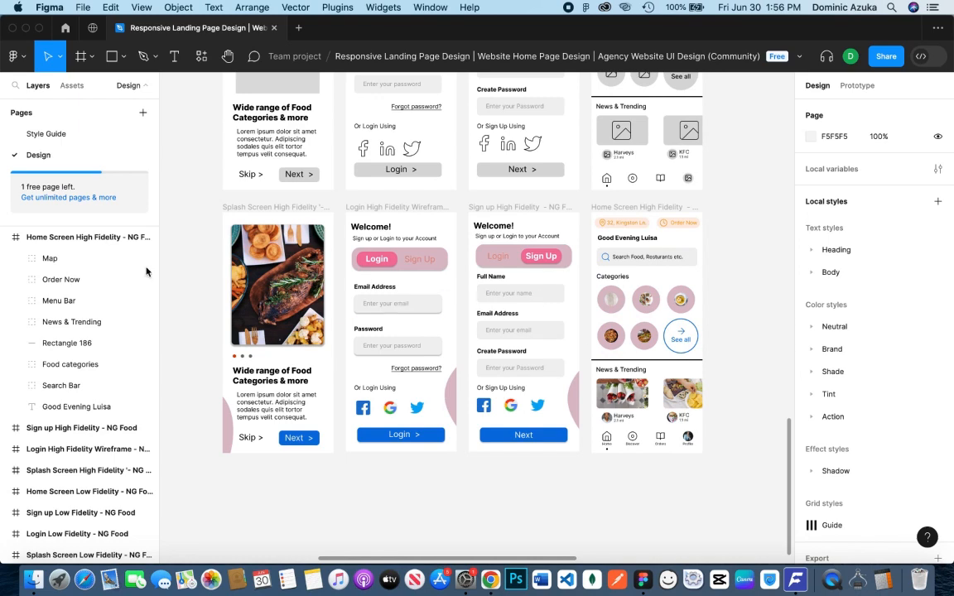
Select the Splash, Login, Sign up and Home high-fidelity frames together and switch to prototyping mode
{"action": "left_click", "coordinate": [8, 240]}
{"action": "left_click", "coordinate": [130, 300]}
{"action": "left_click", "coordinate": [129, 279], "text": "shift"}
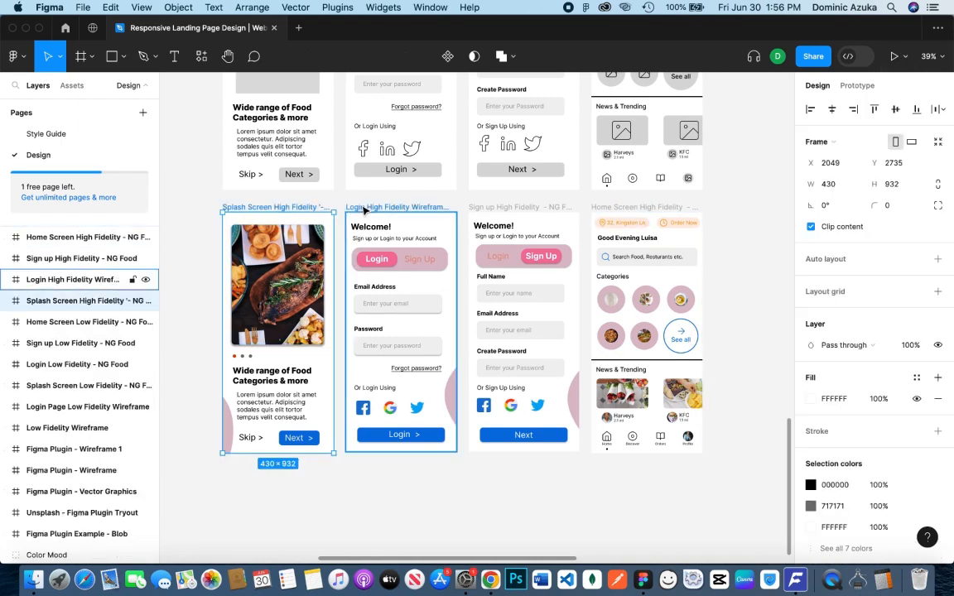
{"action": "left_click", "coordinate": [100, 259], "text": "shift"}
{"action": "left_click", "coordinate": [99, 237], "text": "shift"}
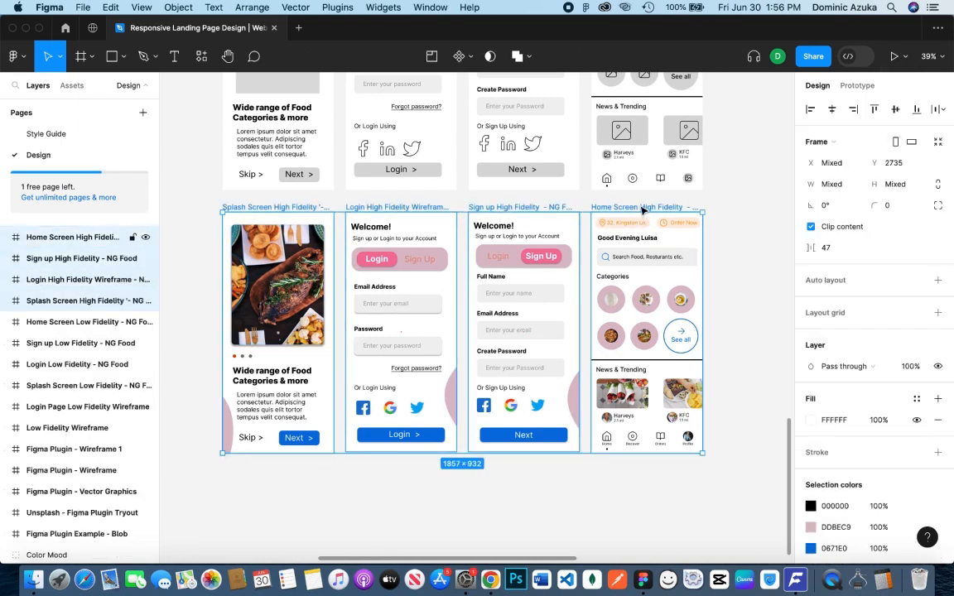
{"action": "left_click", "coordinate": [856, 86]}
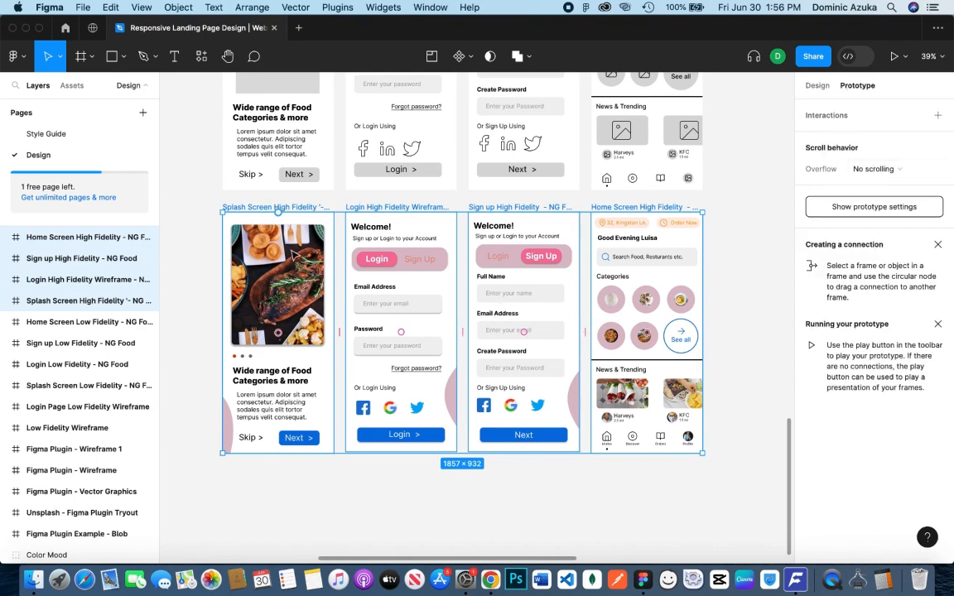
Link the splash screen's Next button to the Login High Fidelity frame on click, with a Smart animate transition
{"action": "left_click", "coordinate": [316, 441]}
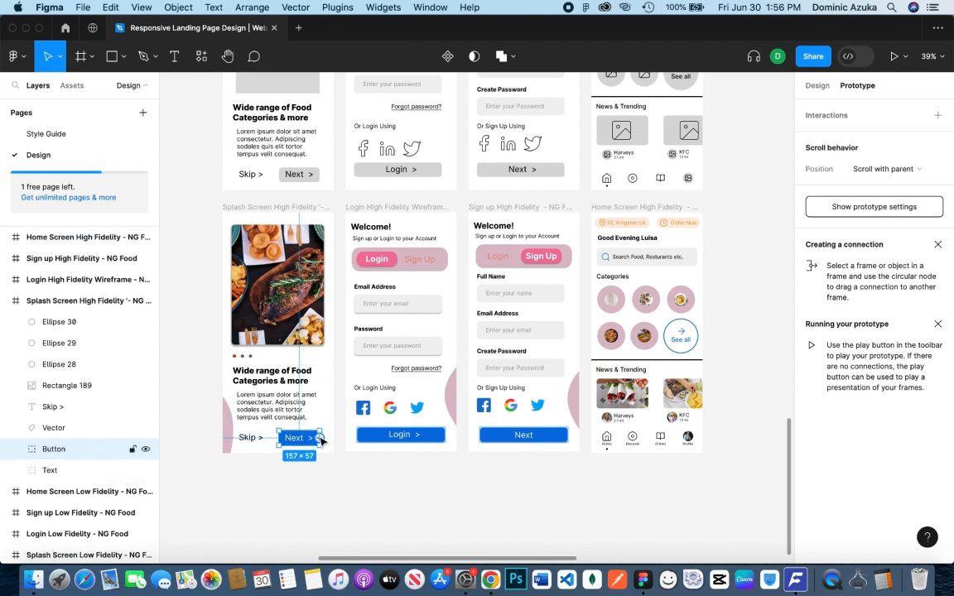
{"action": "left_click_drag", "start_coordinate": [320, 439], "coordinate": [334, 417]}
{"action": "left_click_drag", "start_coordinate": [347, 382], "coordinate": [350, 377]}
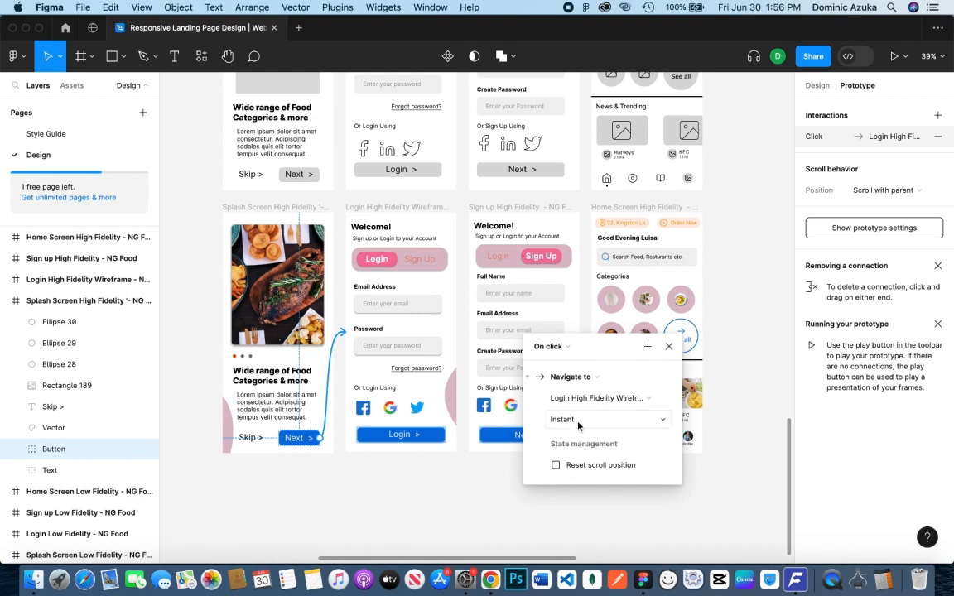
{"action": "left_click", "coordinate": [578, 421]}
{"action": "left_click", "coordinate": [549, 451]}
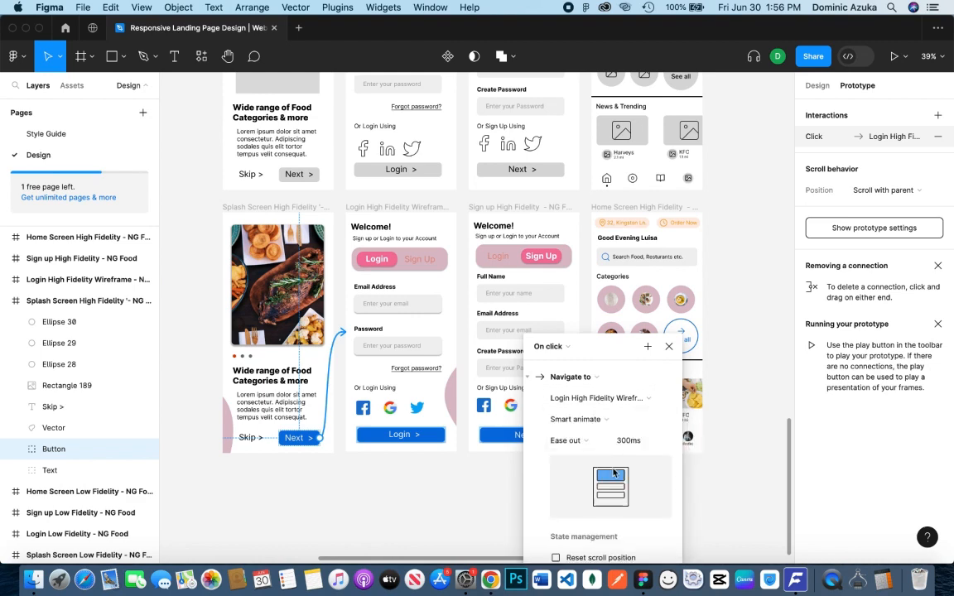
Set the easing of the Next button's transition to Ease in and out back
{"action": "scroll", "coordinate": [625, 460], "scroll_direction": "down", "scroll_amount": 3}
{"action": "scroll", "coordinate": [627, 440], "scroll_direction": "up", "scroll_amount": 1}
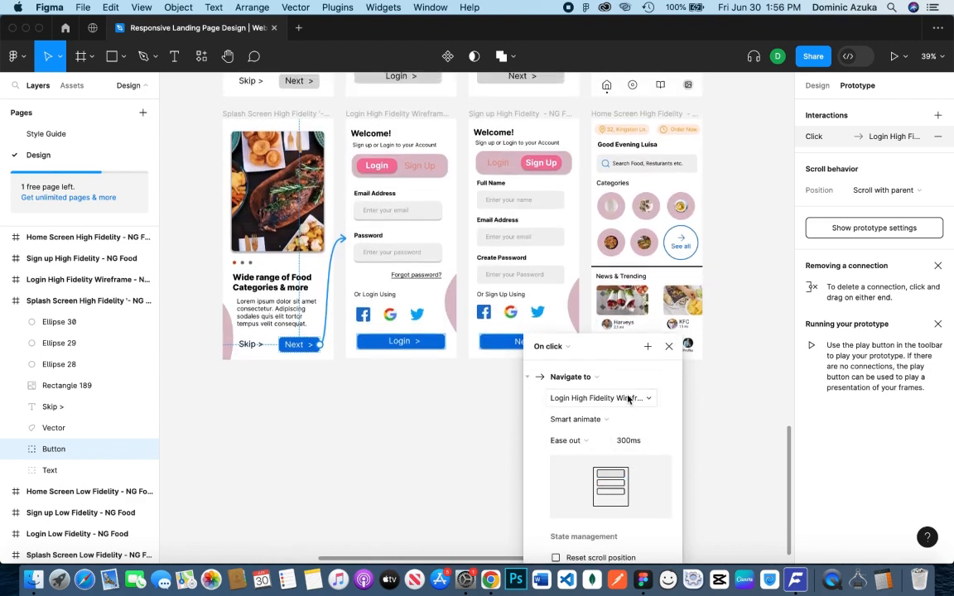
{"action": "scroll", "coordinate": [636, 387], "scroll_direction": "up", "scroll_amount": 1}
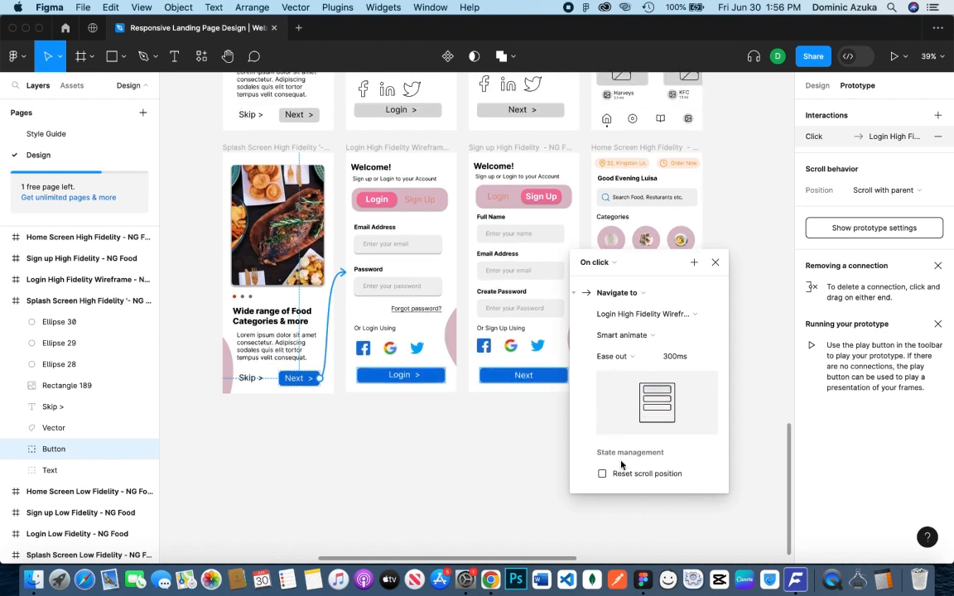
{"action": "left_click", "coordinate": [650, 358]}
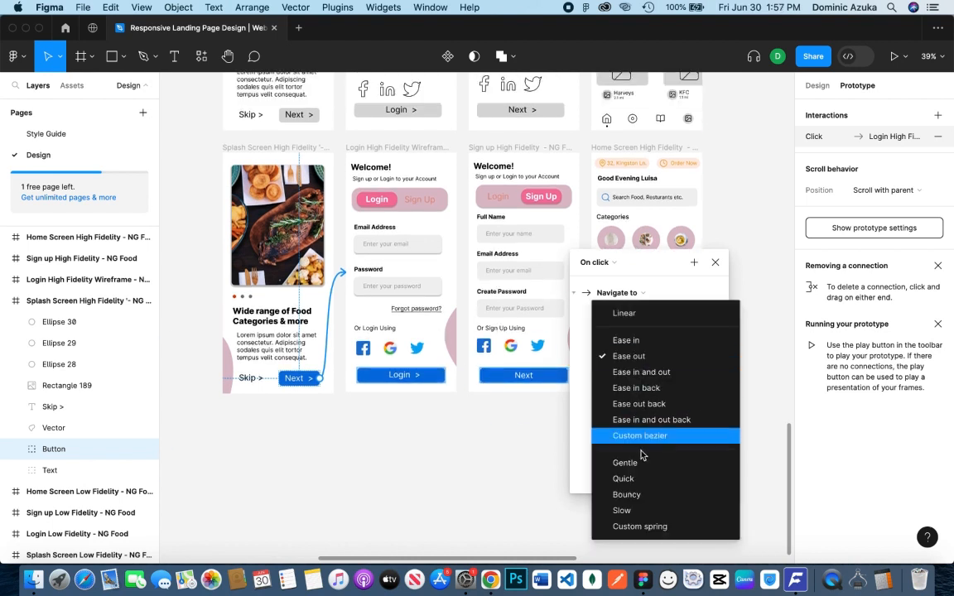
{"action": "left_click", "coordinate": [682, 420]}
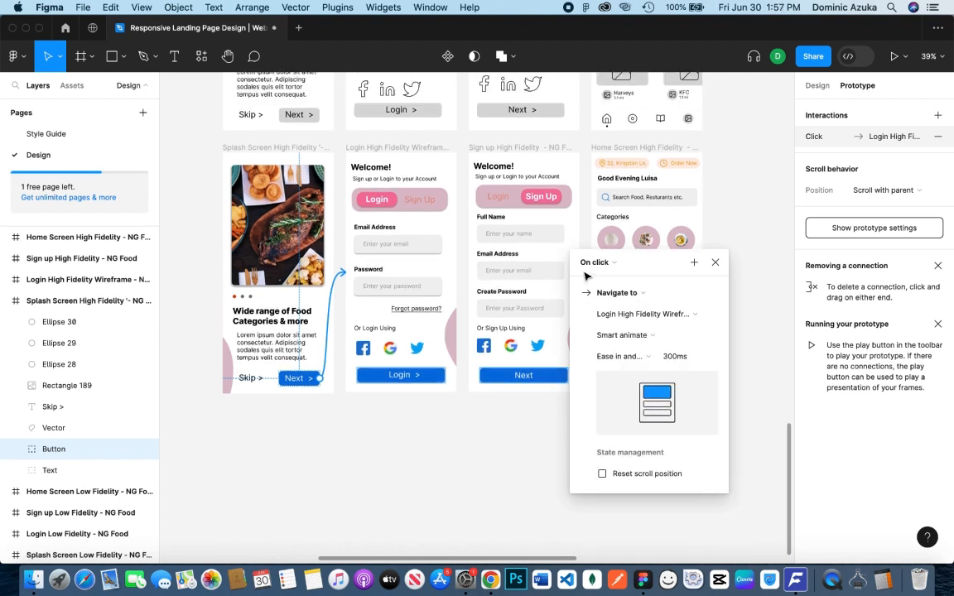
{"action": "left_click", "coordinate": [716, 263]}
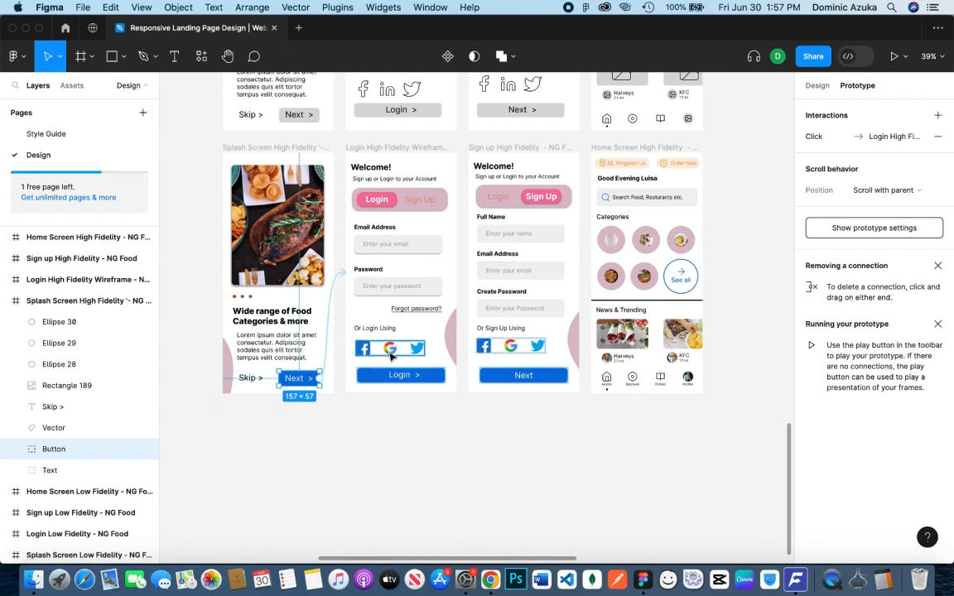
Link the login screen's Sign Up option to the Sign up High Fidelity frame, using Smart animate with Ease in back easing
{"action": "left_click", "coordinate": [418, 201]}
{"action": "left_click_drag", "start_coordinate": [406, 201], "coordinate": [476, 248]}
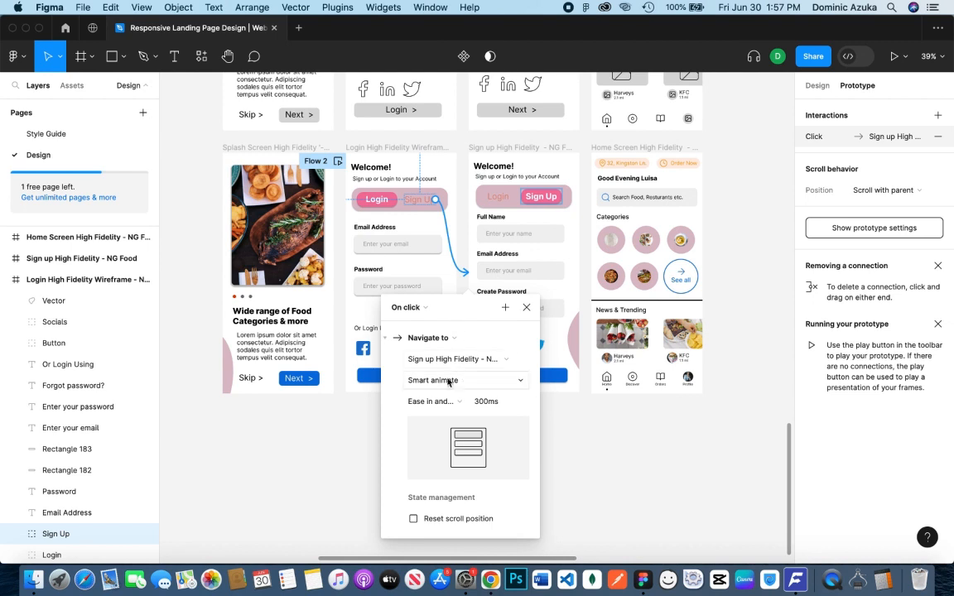
{"action": "left_click", "coordinate": [453, 404]}
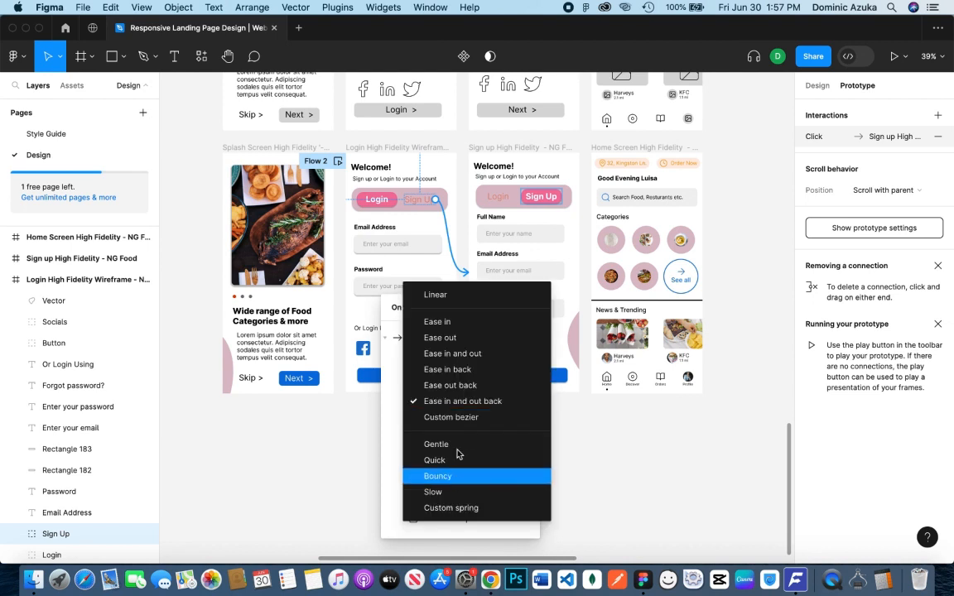
{"action": "left_click", "coordinate": [454, 369]}
{"action": "left_click", "coordinate": [520, 307]}
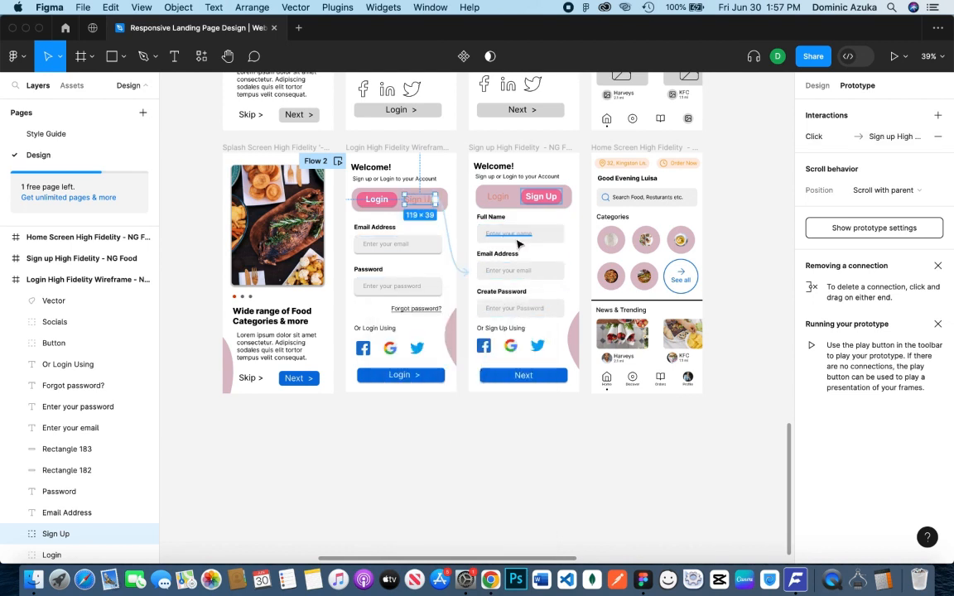
Link the sign-up screen's Login option back to the Login High Fidelity frame, using Smart animate with Custom bezier easing
{"action": "left_click", "coordinate": [497, 200]}
{"action": "left_click_drag", "start_coordinate": [489, 200], "coordinate": [456, 249]}
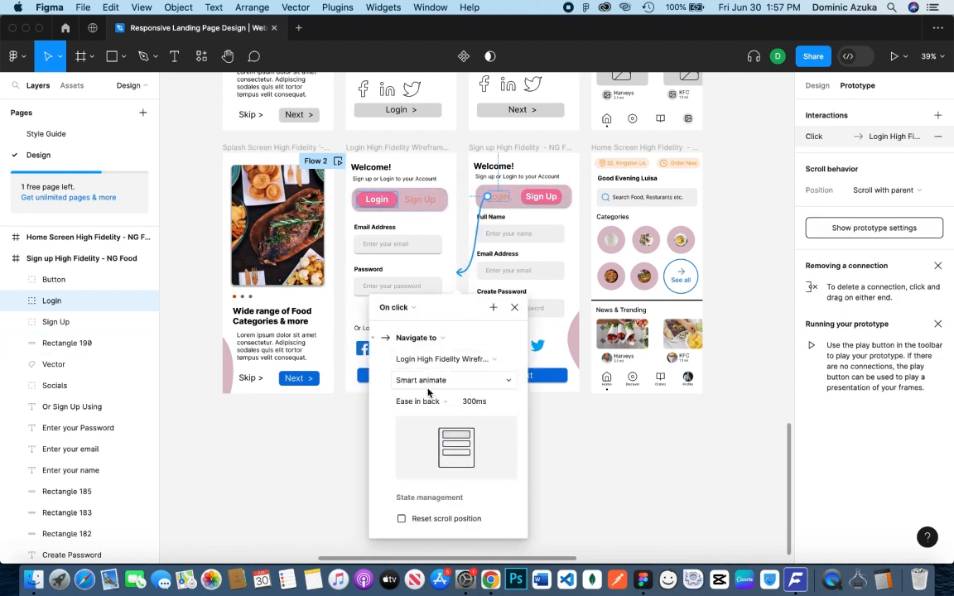
{"action": "left_click", "coordinate": [421, 401]}
{"action": "left_click", "coordinate": [460, 449]}
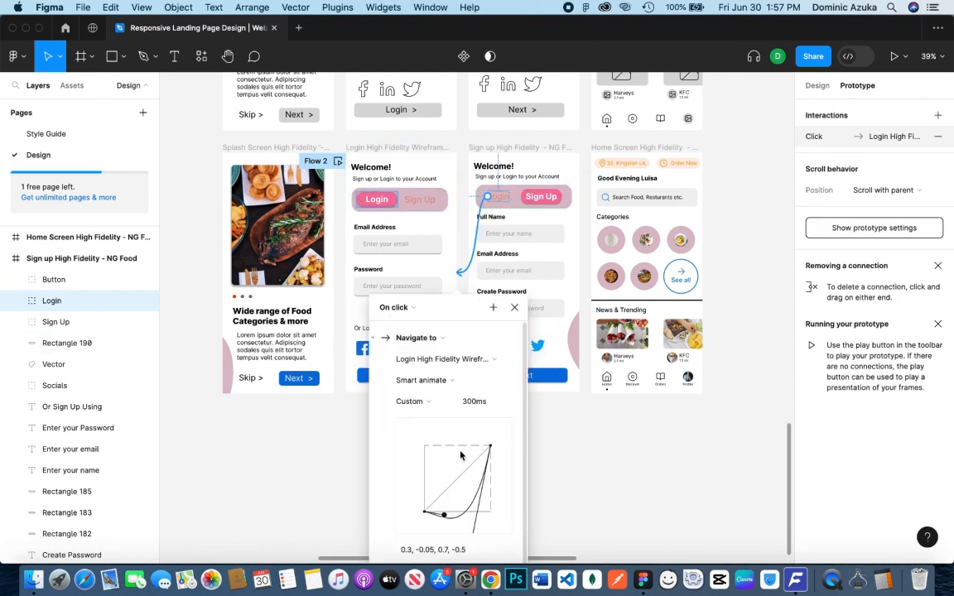
{"action": "left_click_drag", "start_coordinate": [464, 301], "coordinate": [595, 241]}
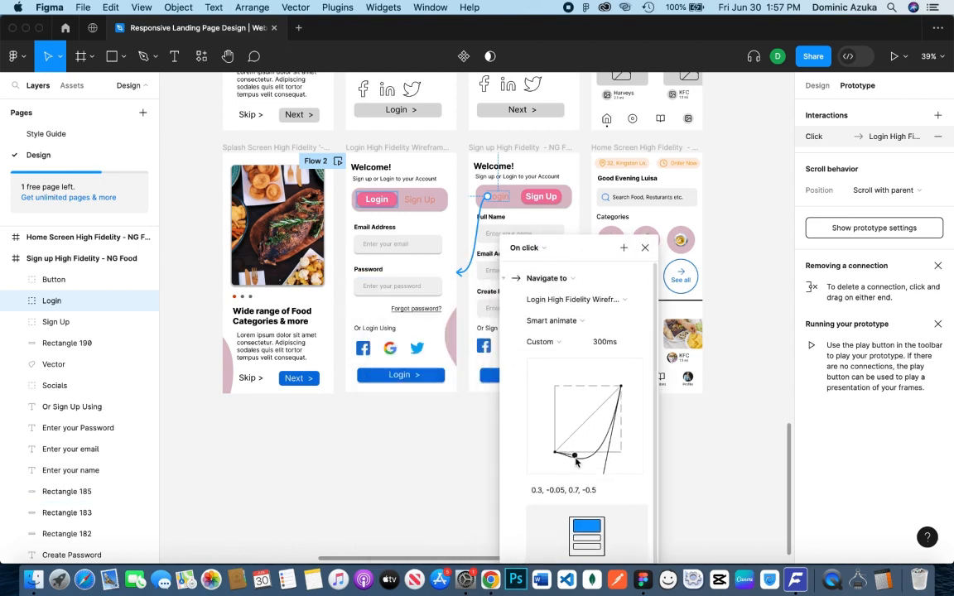
{"action": "left_click", "coordinate": [645, 247]}
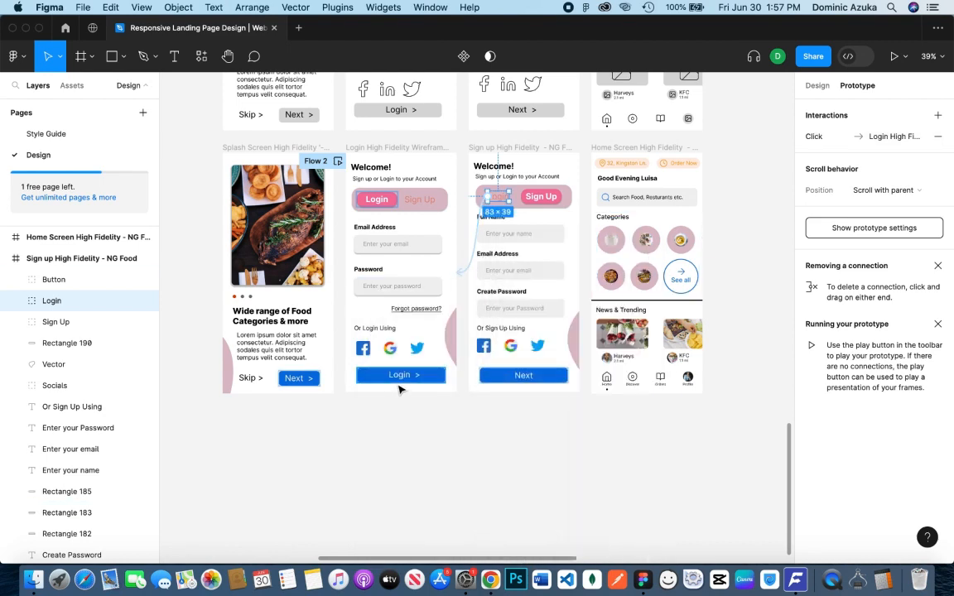
Link the login screen's blue Login button to the Home Screen High Fidelity frame on click
{"action": "left_click", "coordinate": [408, 387]}
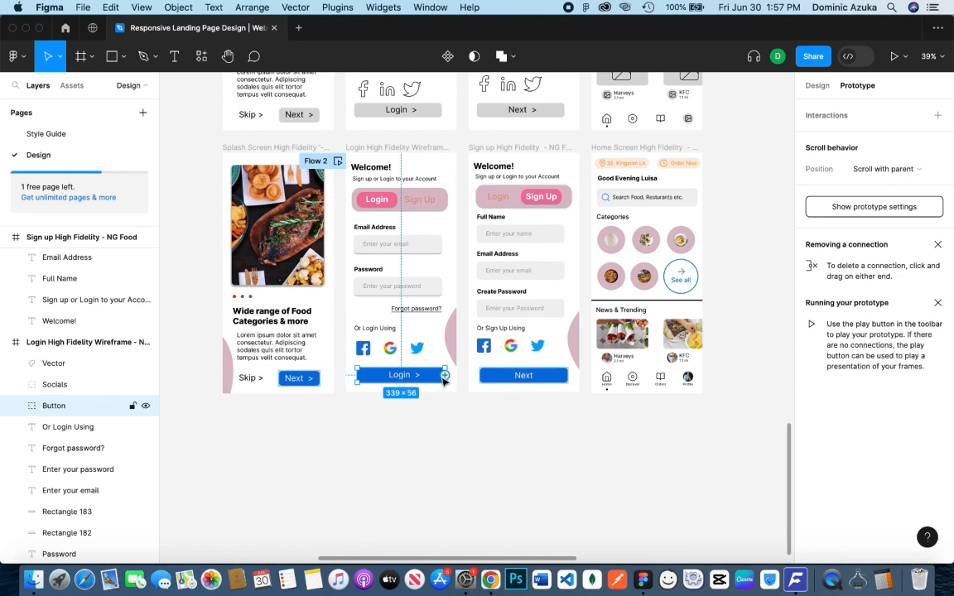
{"action": "left_click_drag", "start_coordinate": [446, 378], "coordinate": [613, 390]}
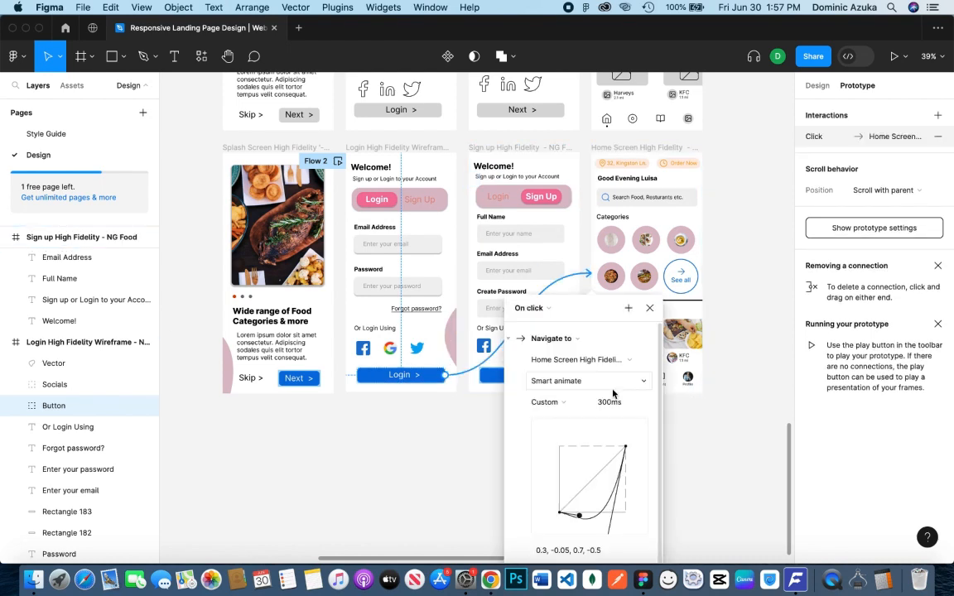
{"action": "left_click", "coordinate": [576, 364]}
{"action": "left_click", "coordinate": [677, 402]}
{"action": "left_click", "coordinate": [573, 383]}
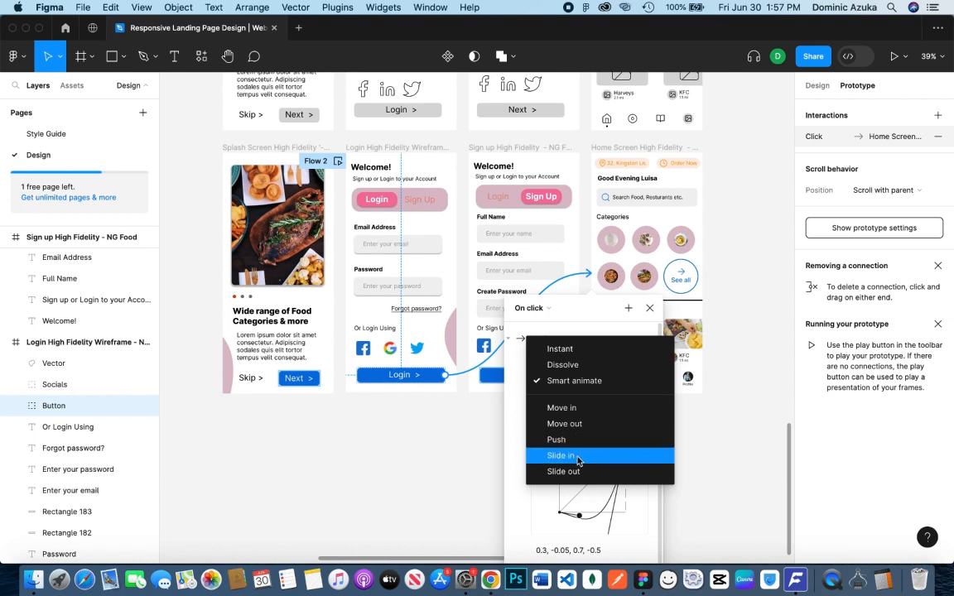
{"action": "left_click", "coordinate": [577, 444]}
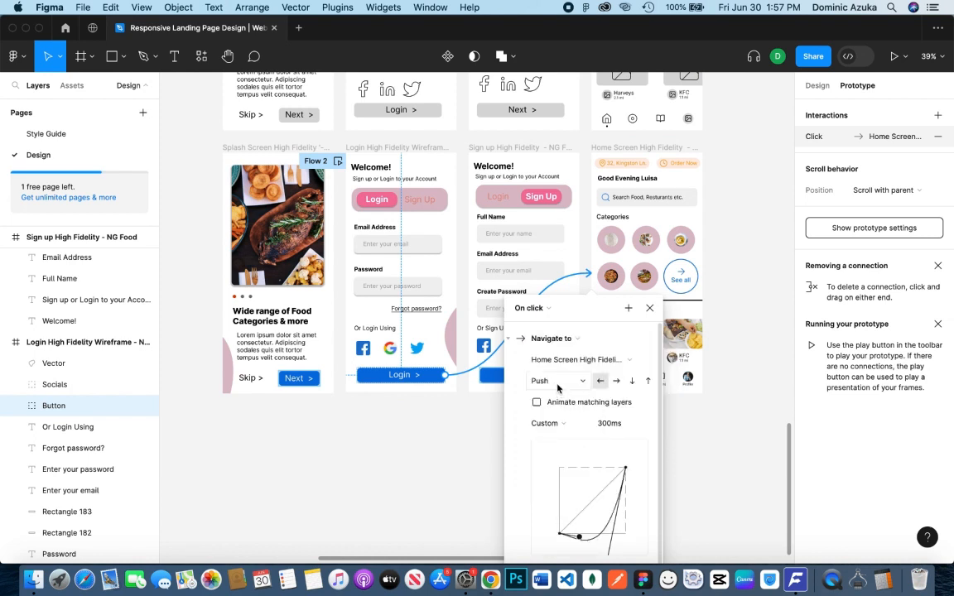
{"action": "left_click", "coordinate": [558, 383]}
{"action": "left_click", "coordinate": [574, 322]}
Set the easing of the Login button's transition to Bouncy
{"action": "left_click", "coordinate": [573, 404]}
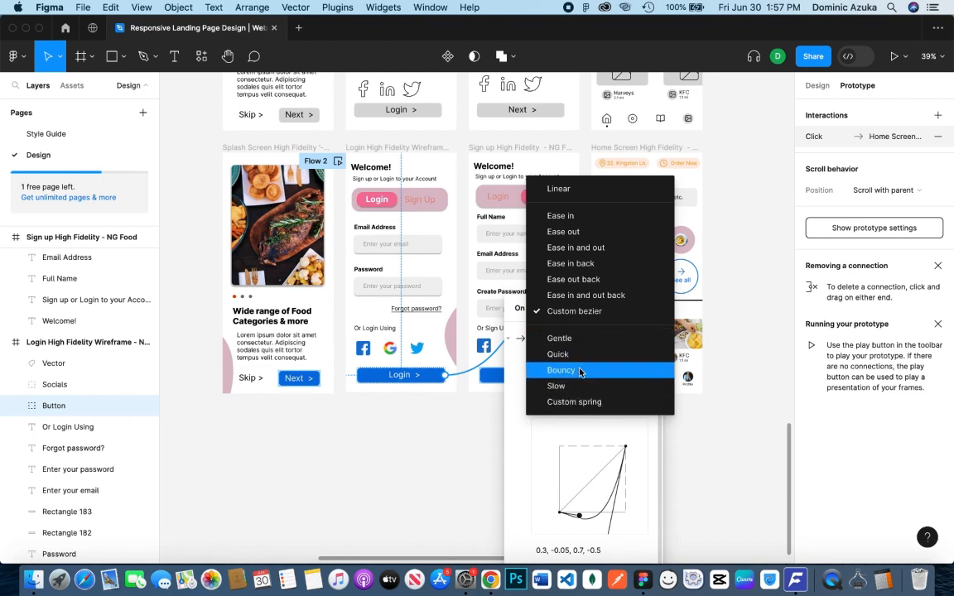
{"action": "left_click", "coordinate": [580, 371]}
{"action": "left_click", "coordinate": [650, 309]}
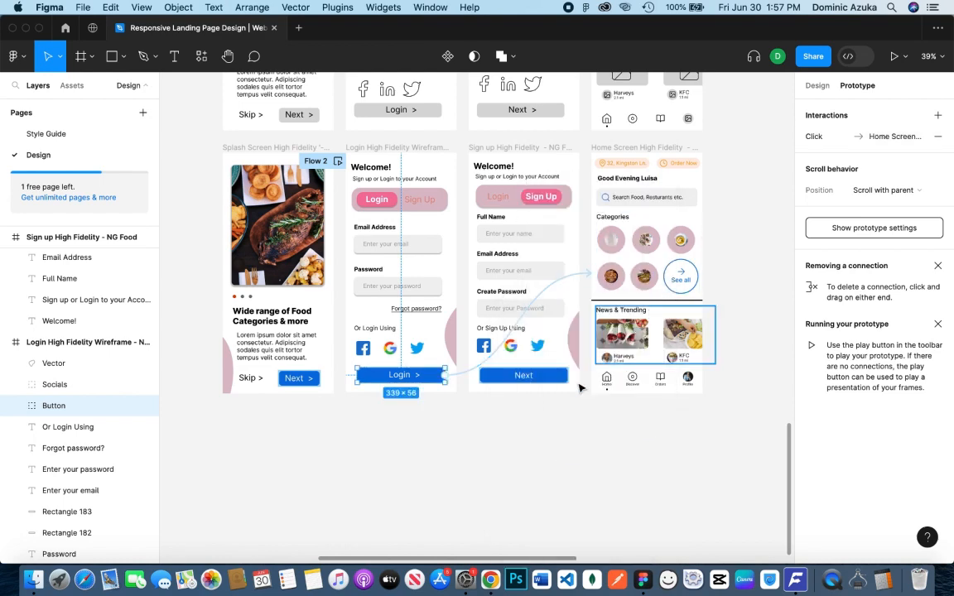
Link the Profile item in the home screen's Menu Bar to the Login High Fidelity frame, using Smart animate with Quick easing
{"action": "left_click", "coordinate": [692, 385]}
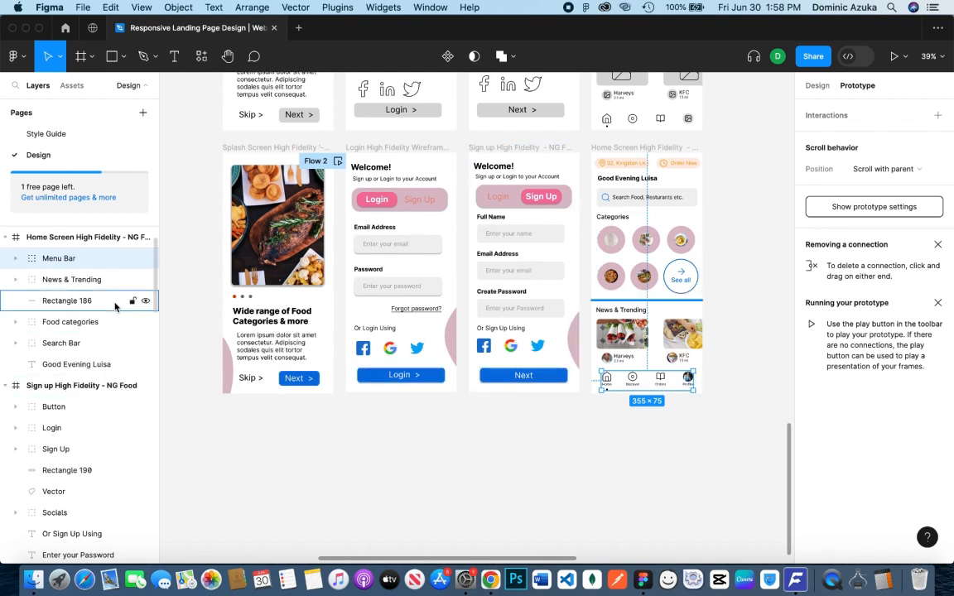
{"action": "left_click", "coordinate": [14, 262]}
{"action": "left_click", "coordinate": [67, 279]}
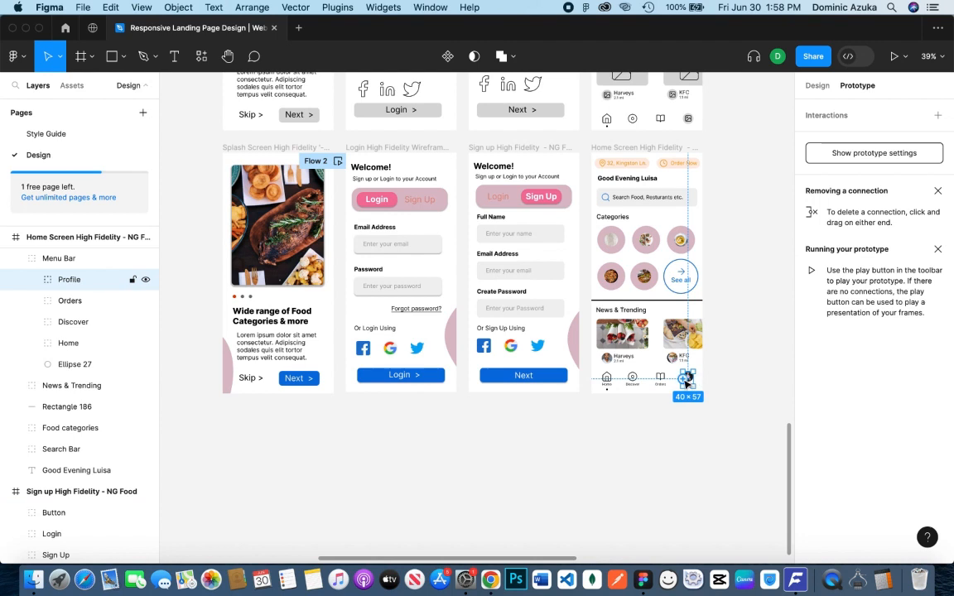
{"action": "left_click_drag", "start_coordinate": [687, 382], "coordinate": [354, 375]}
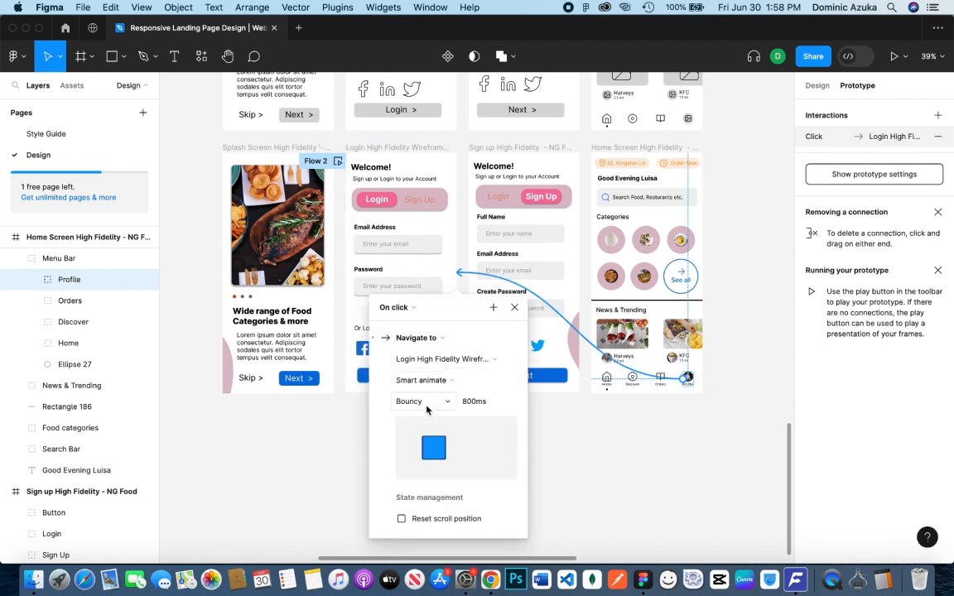
{"action": "left_click", "coordinate": [426, 409]}
{"action": "left_click", "coordinate": [454, 386]}
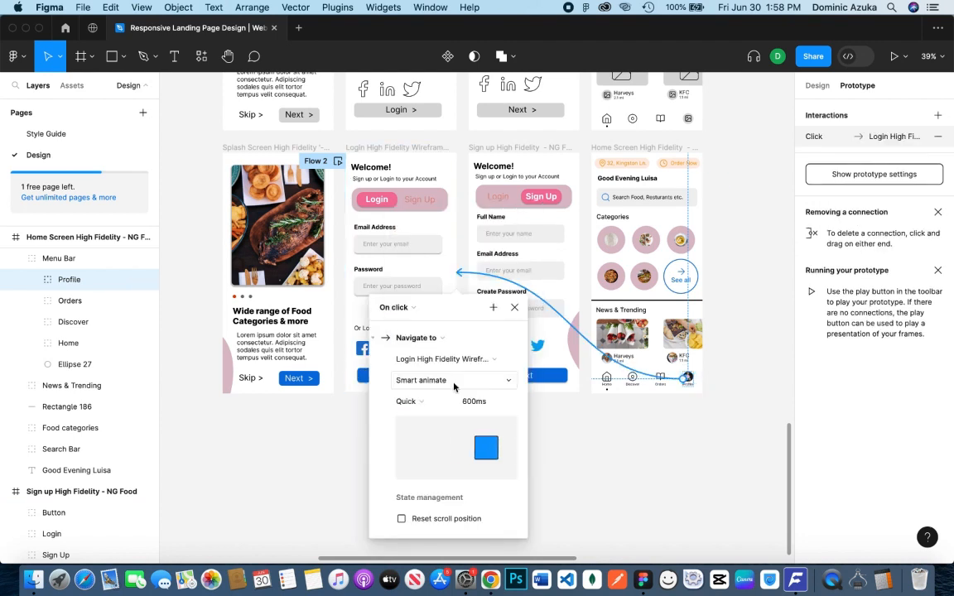
{"action": "left_click", "coordinate": [514, 308]}
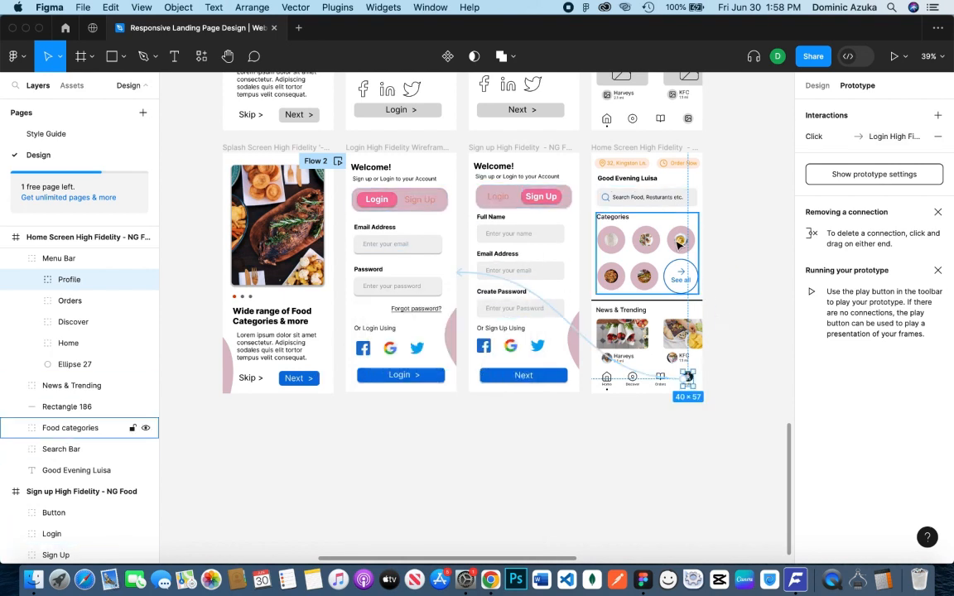
Set the prototype's preview device to iPhone 14 Pro Max with the Gold model
{"action": "left_click", "coordinate": [719, 279]}
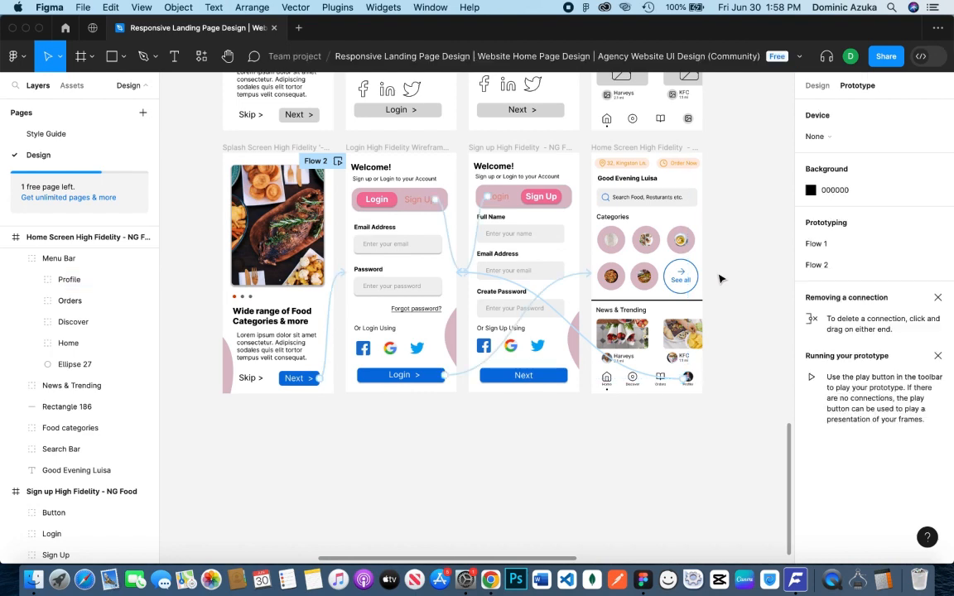
{"action": "left_click", "coordinate": [815, 136]}
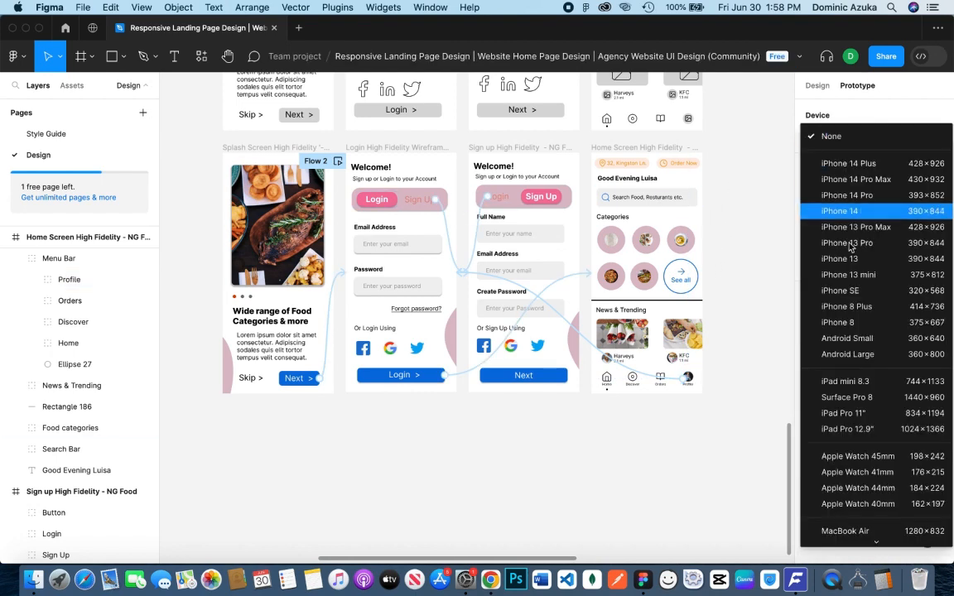
{"action": "left_click", "coordinate": [878, 177]}
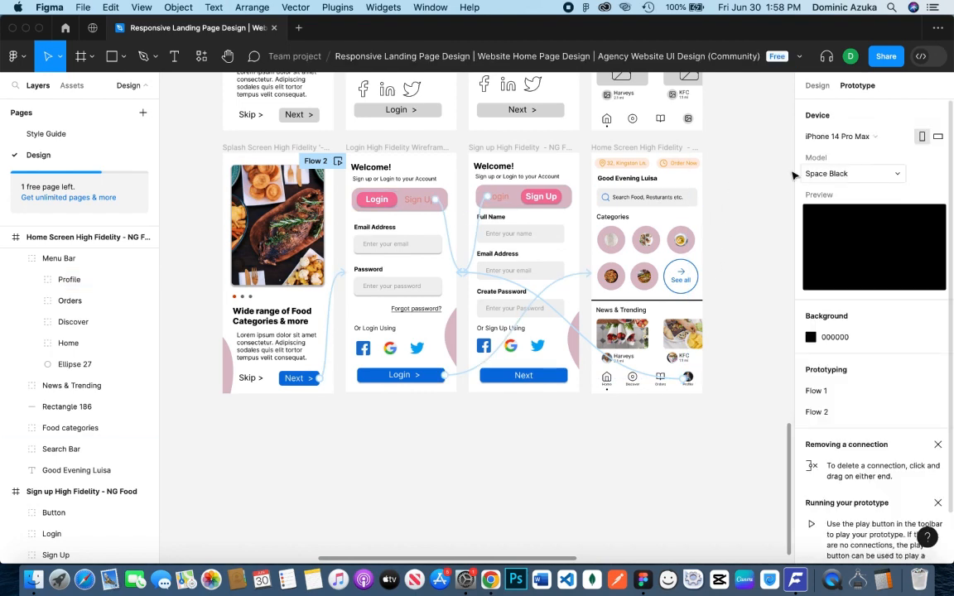
{"action": "left_click", "coordinate": [862, 175]}
{"action": "left_click", "coordinate": [861, 221]}
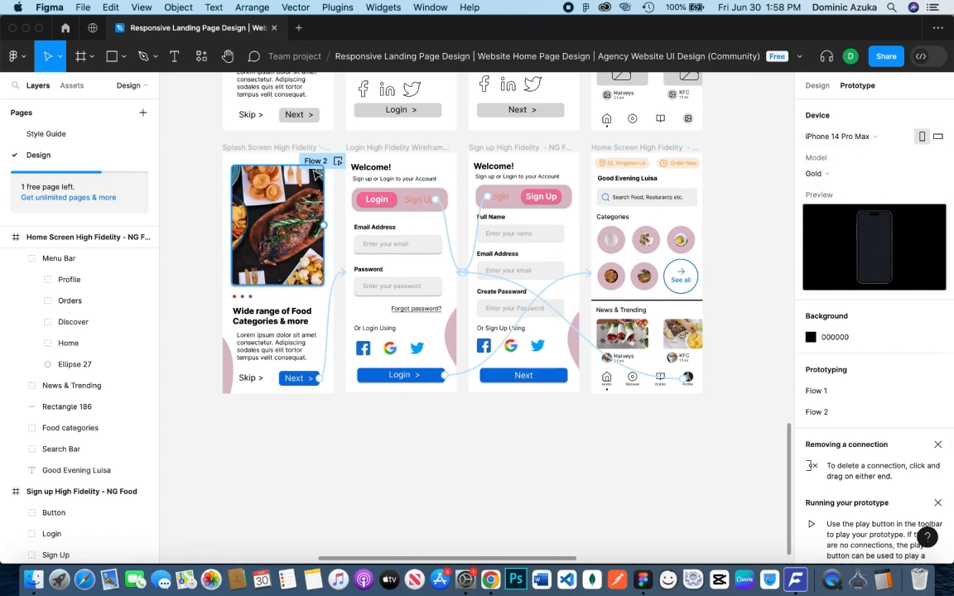
Present Flow 2 full screen and test switching back and forth between the Login and Sign Up screens
{"action": "left_click", "coordinate": [339, 164]}
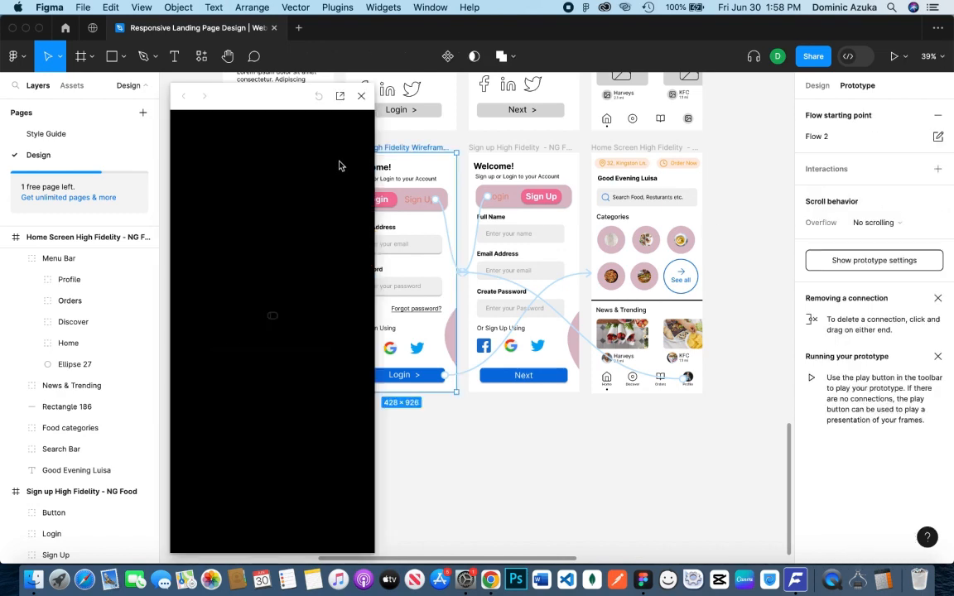
{"action": "left_click", "coordinate": [345, 98]}
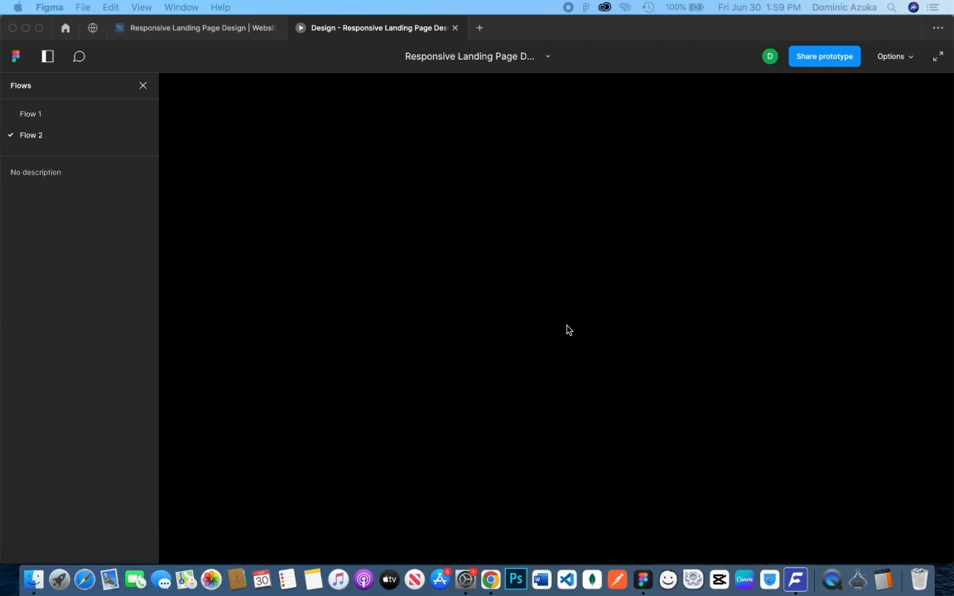
{"action": "left_click", "coordinate": [37, 29]}
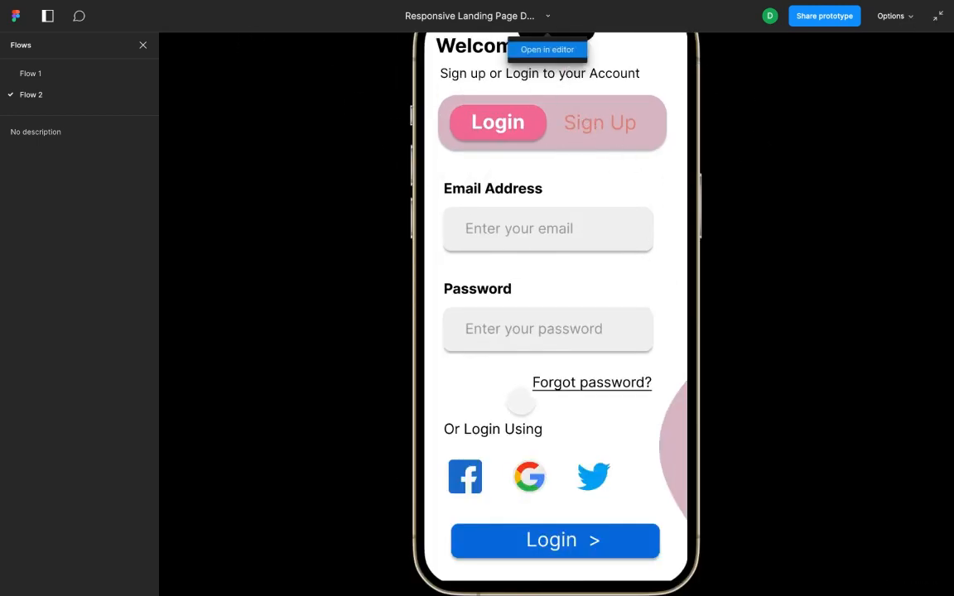
{"action": "left_click", "coordinate": [586, 122]}
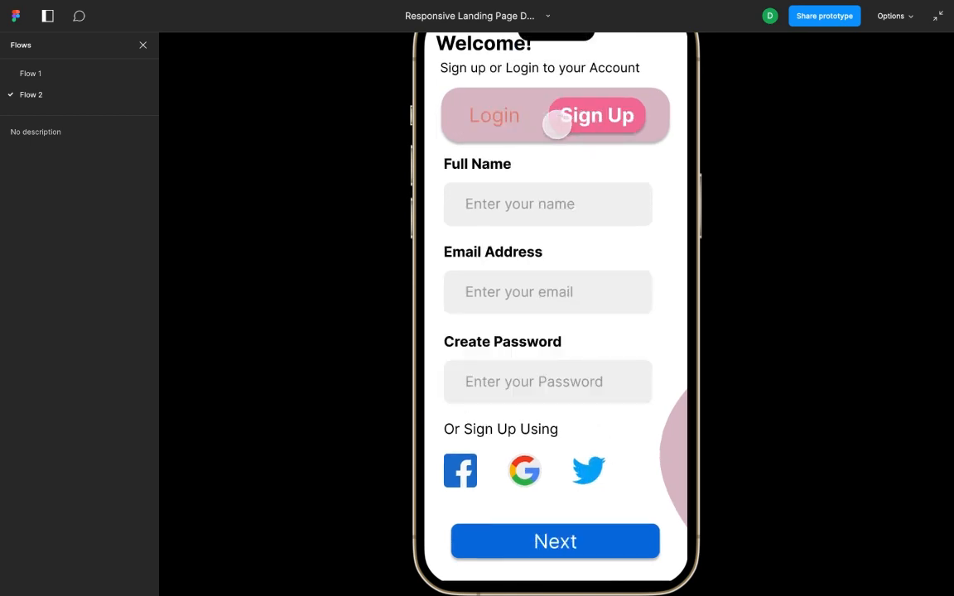
{"action": "left_click", "coordinate": [511, 116]}
{"action": "left_click", "coordinate": [597, 122]}
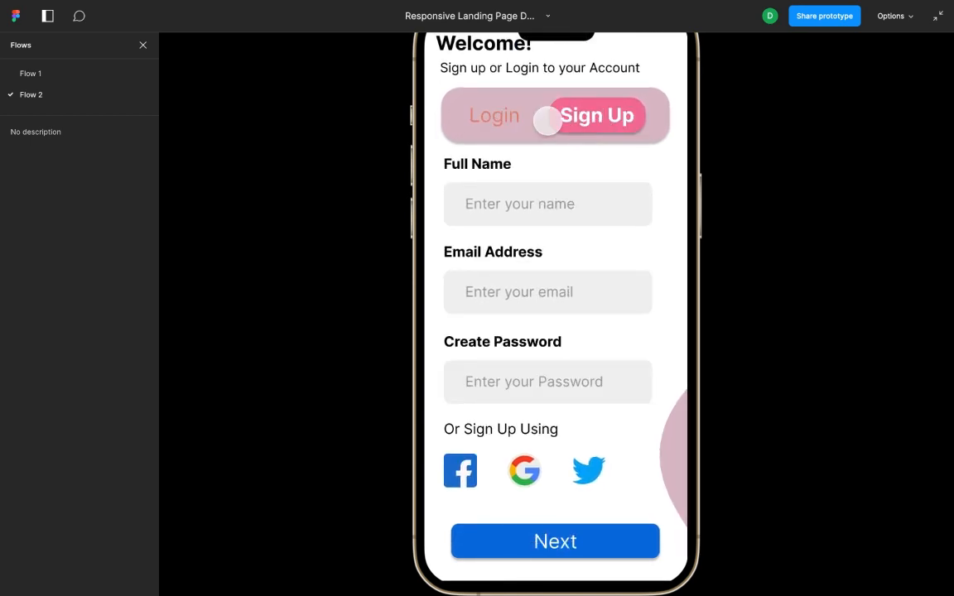
{"action": "left_click", "coordinate": [504, 119]}
{"action": "left_click", "coordinate": [586, 130]}
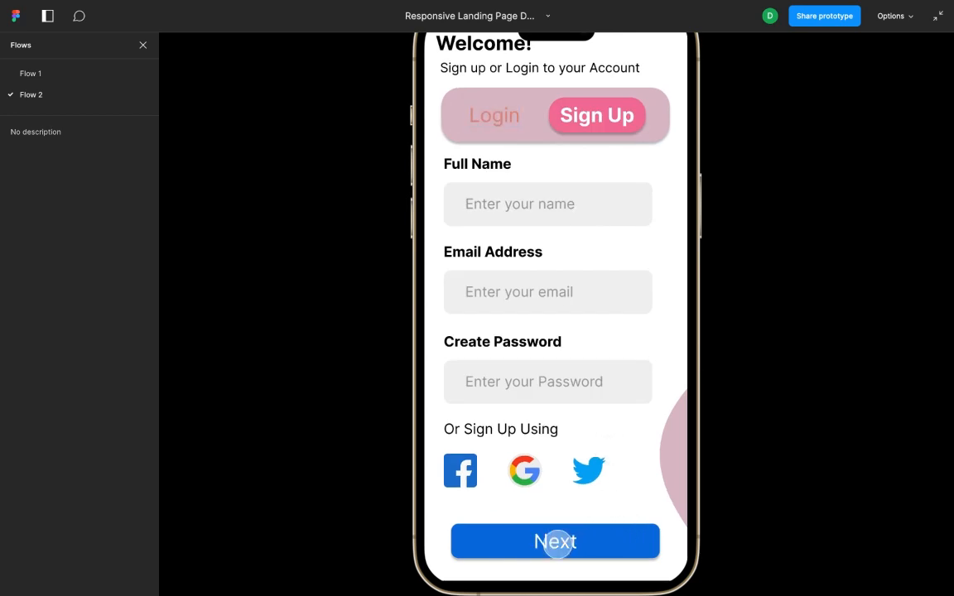
{"action": "left_click", "coordinate": [507, 122]}
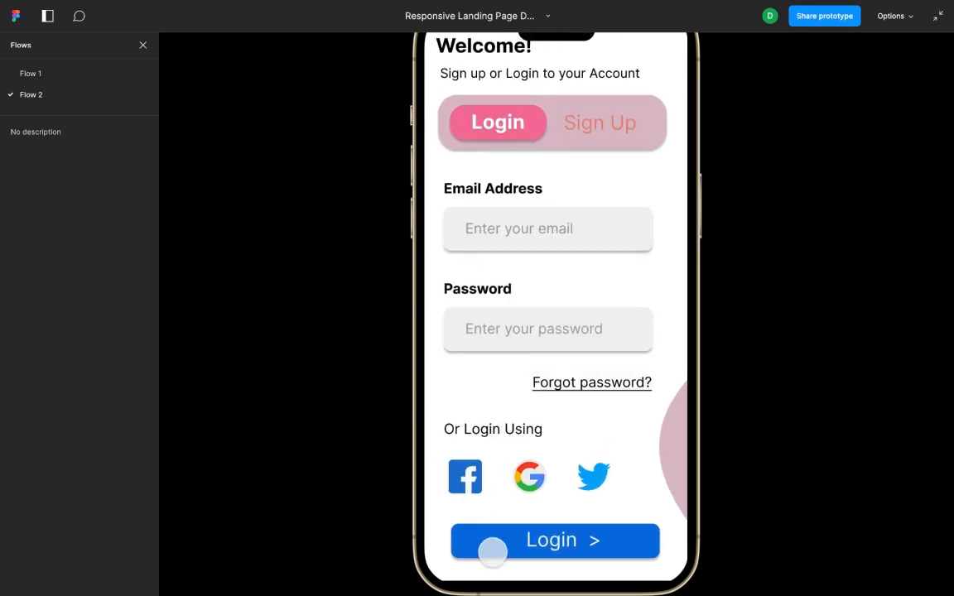
Test the presented prototype's Login button, Profile item and sign-up Next button, and close the presentation
{"action": "left_click", "coordinate": [493, 546]}
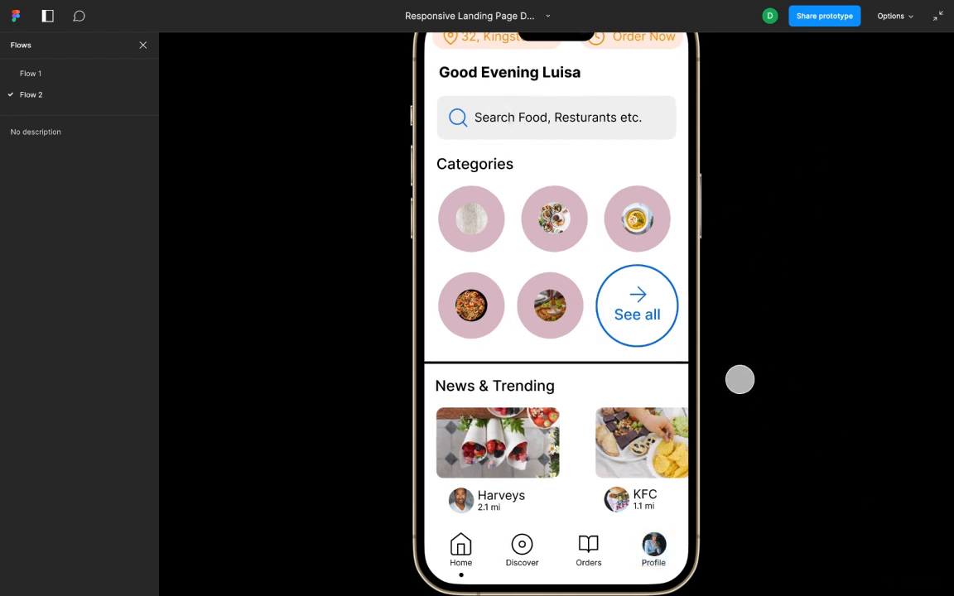
{"action": "left_click", "coordinate": [653, 544]}
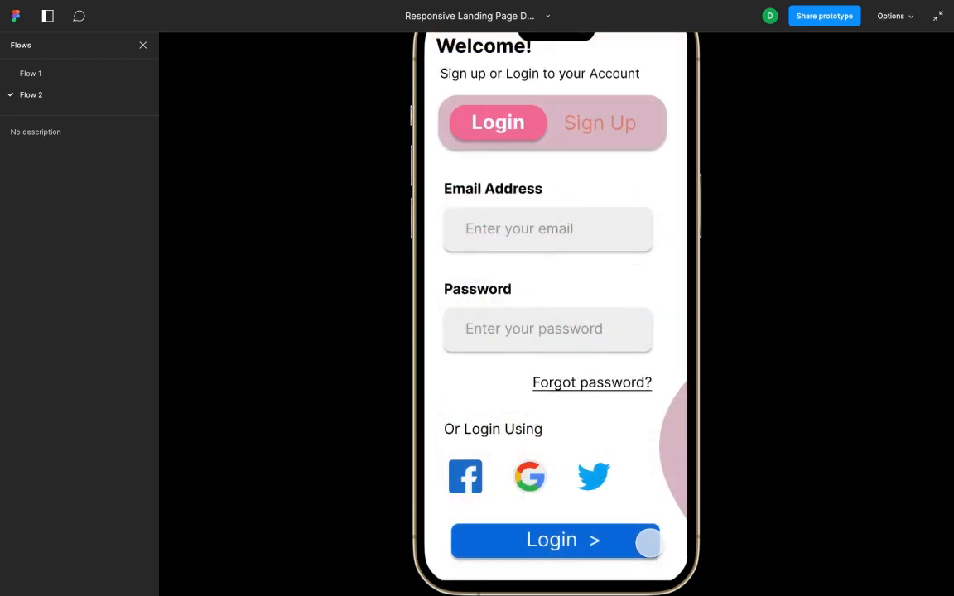
{"action": "left_click", "coordinate": [583, 535]}
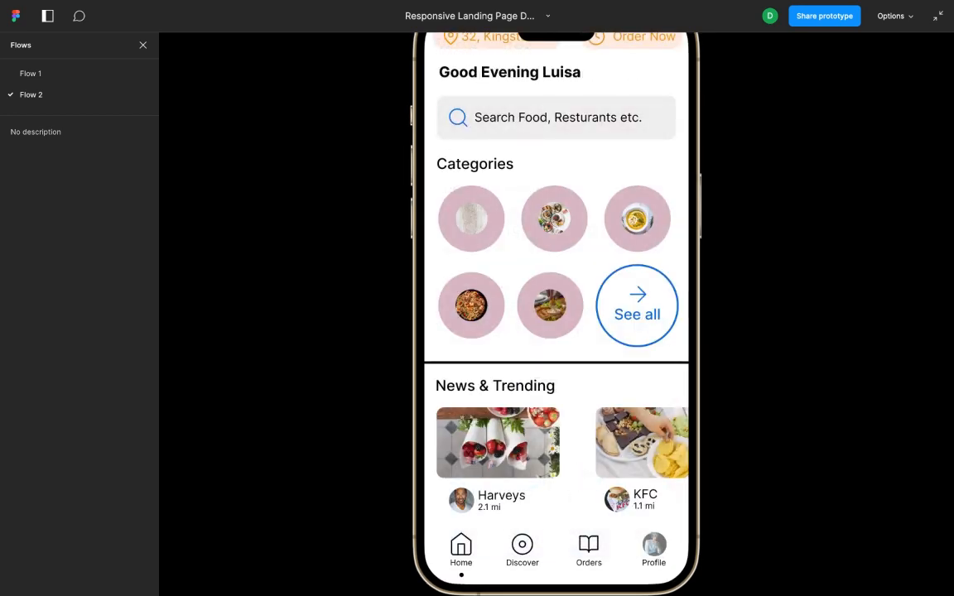
{"action": "left_click", "coordinate": [653, 543]}
{"action": "left_click", "coordinate": [571, 149]}
{"action": "left_click", "coordinate": [564, 539]}
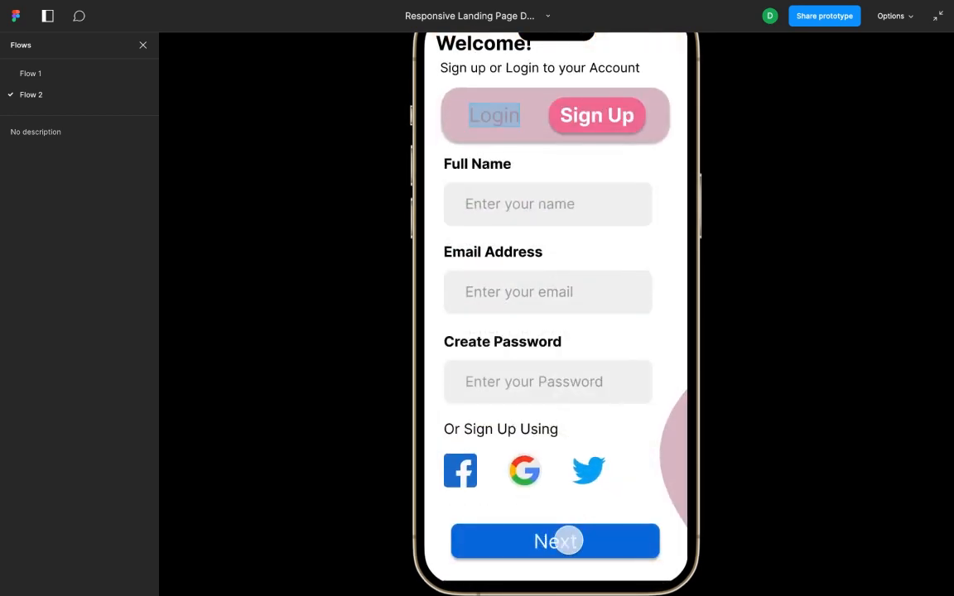
{"action": "left_click", "coordinate": [938, 16]}
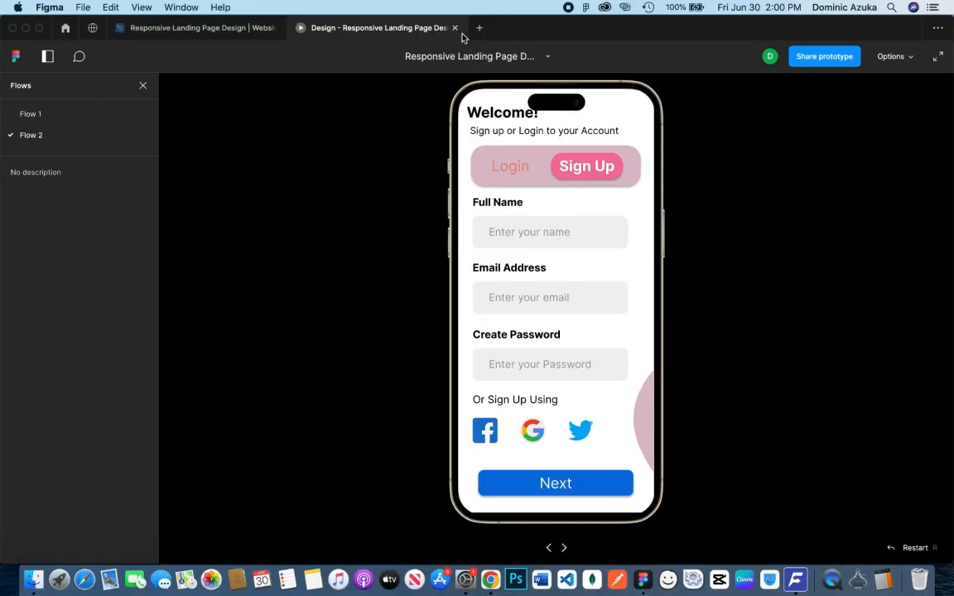
{"action": "left_click", "coordinate": [454, 28]}
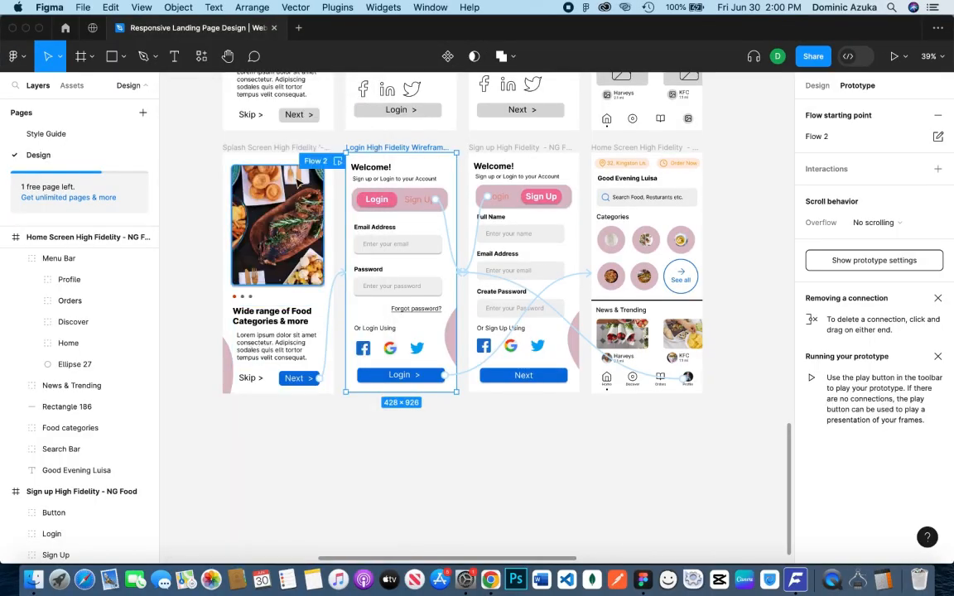
Link the sign-up screen's Next button to the Home Screen High Fidelity frame on tap, using Smart animate with Gentle easing
{"action": "left_click", "coordinate": [238, 229]}
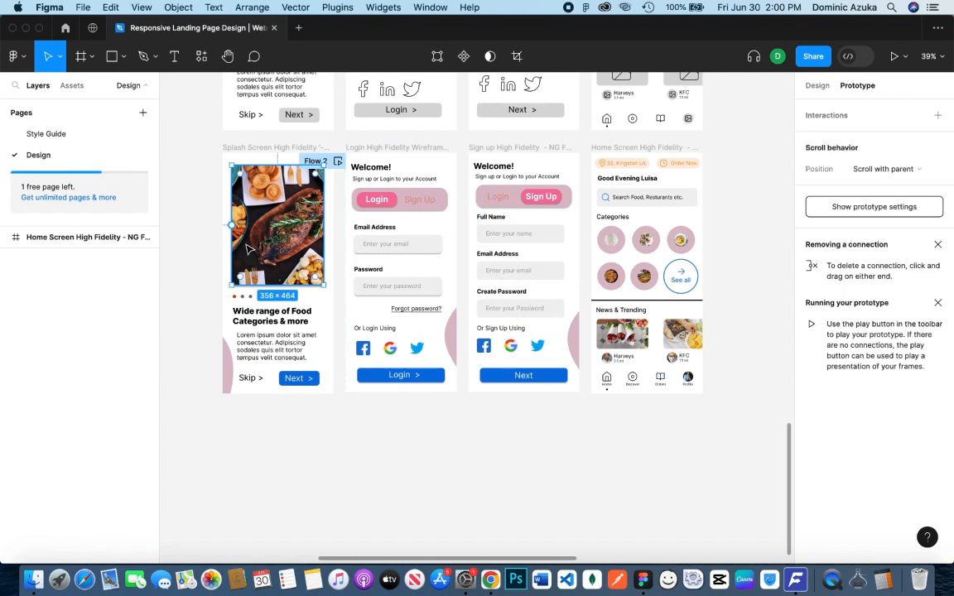
{"action": "left_click", "coordinate": [206, 400]}
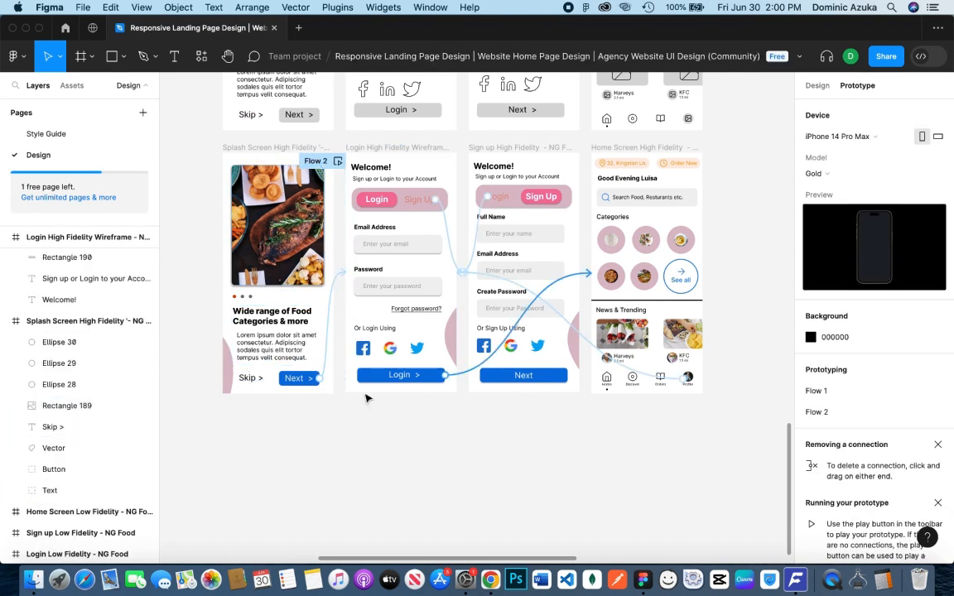
{"action": "left_click", "coordinate": [528, 377]}
{"action": "left_click", "coordinate": [539, 382]}
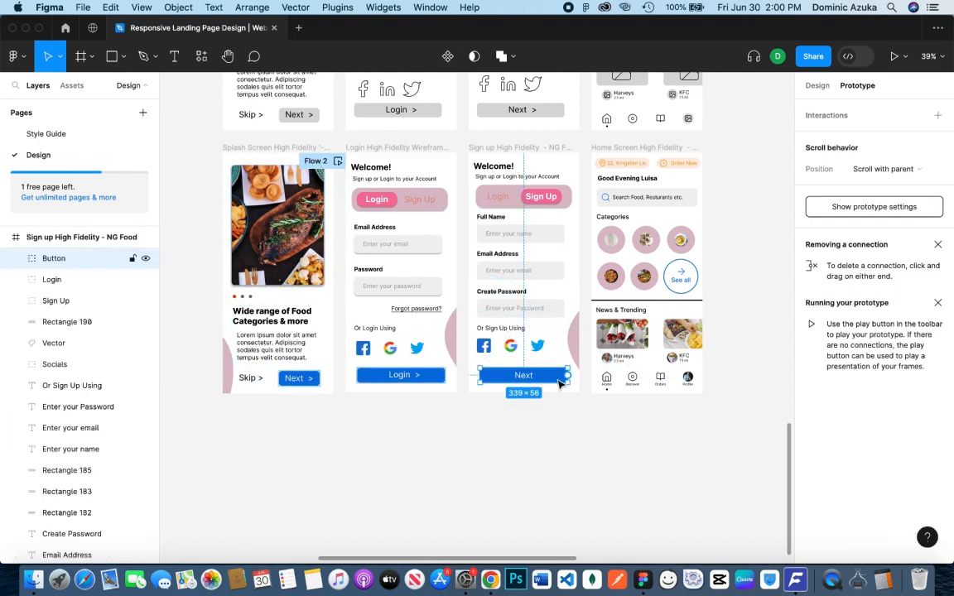
{"action": "left_click_drag", "start_coordinate": [569, 377], "coordinate": [596, 387]}
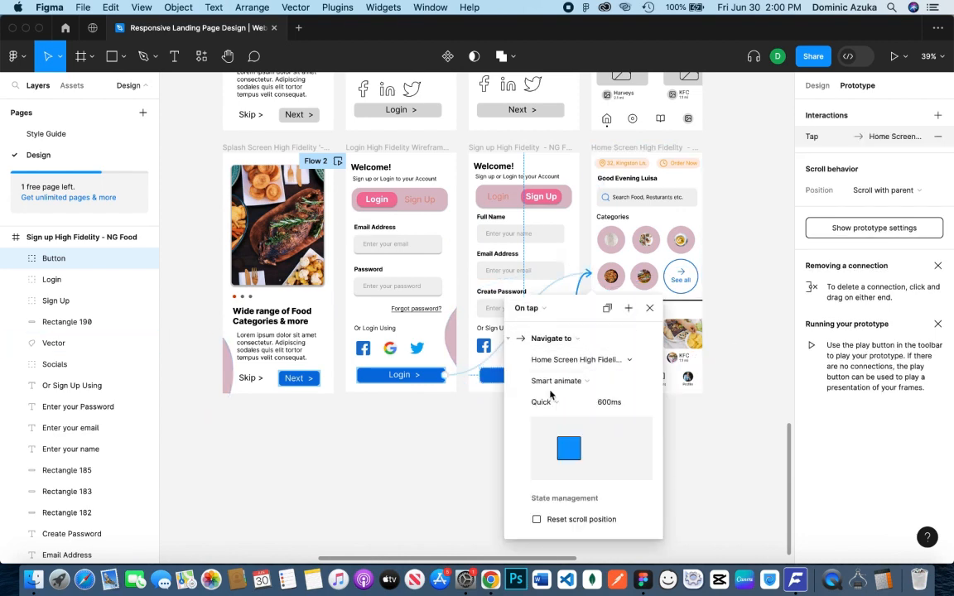
{"action": "left_click", "coordinate": [559, 404]}
{"action": "left_click", "coordinate": [559, 383]}
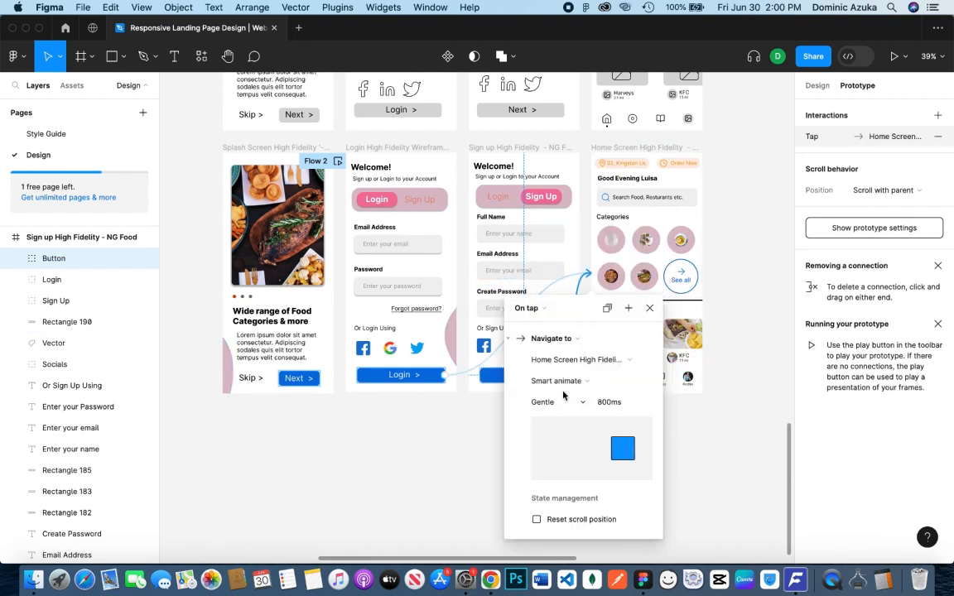
{"action": "left_click", "coordinate": [649, 308]}
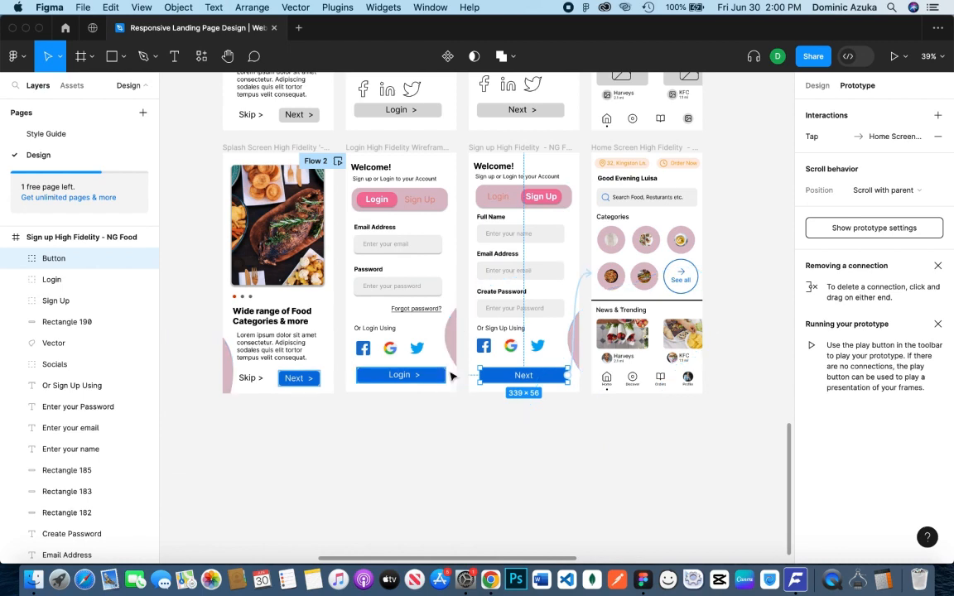
Set the easing of the login screen's Sign Up transition to Ease in and out back
{"action": "left_click", "coordinate": [428, 381]}
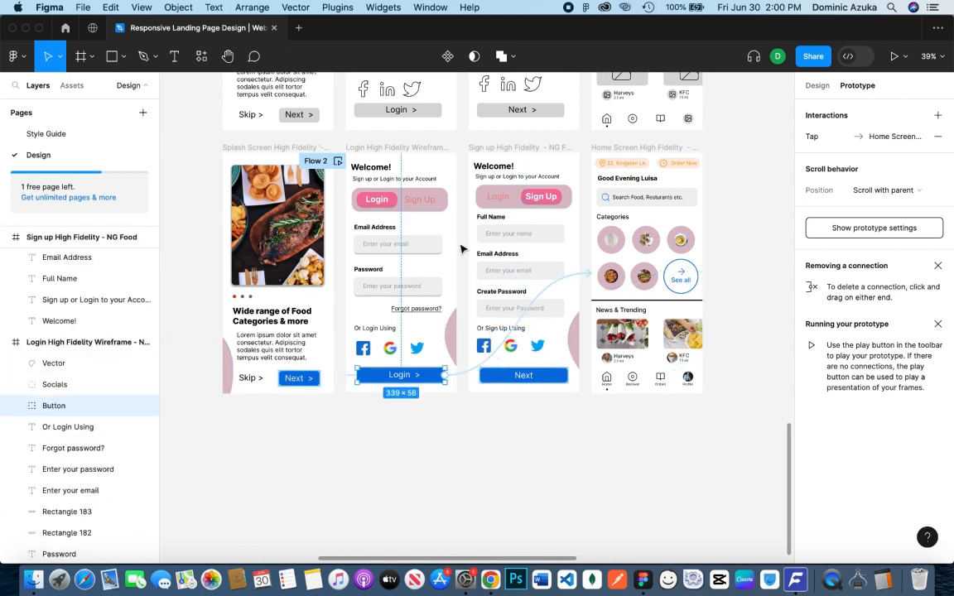
{"action": "left_click", "coordinate": [417, 200]}
{"action": "left_click", "coordinate": [462, 279]}
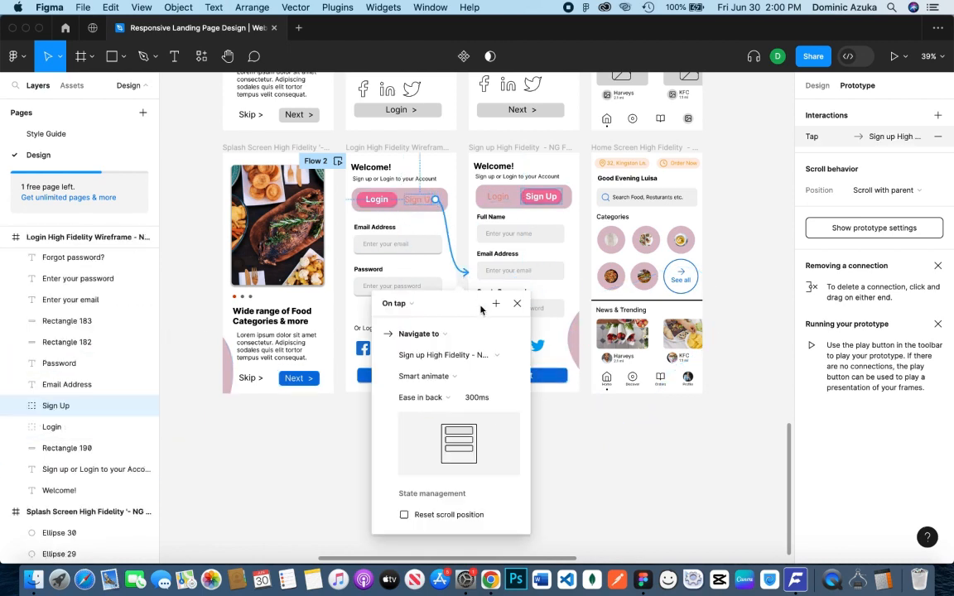
{"action": "left_click", "coordinate": [439, 397]}
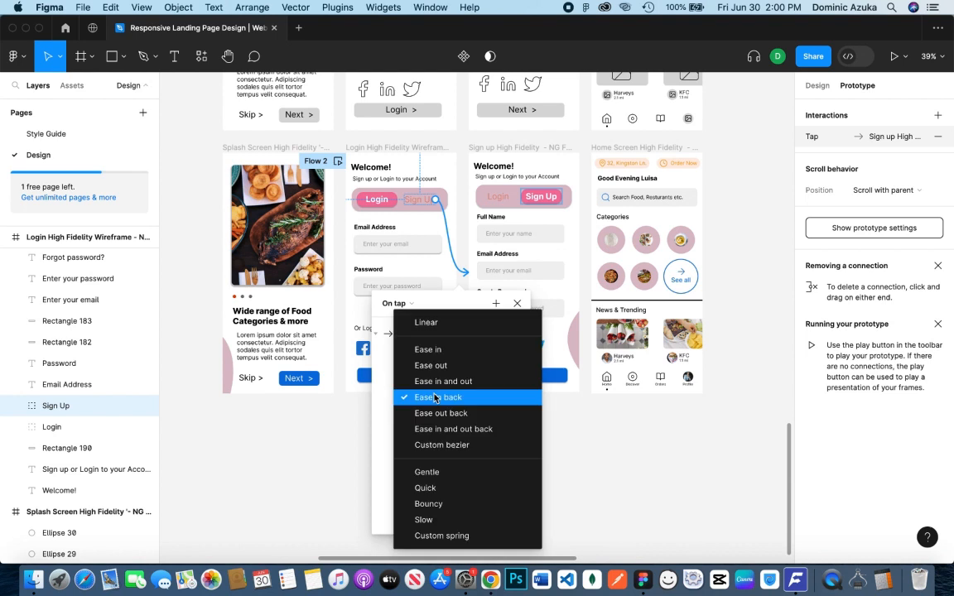
{"action": "left_click", "coordinate": [465, 431]}
{"action": "left_click", "coordinate": [516, 304]}
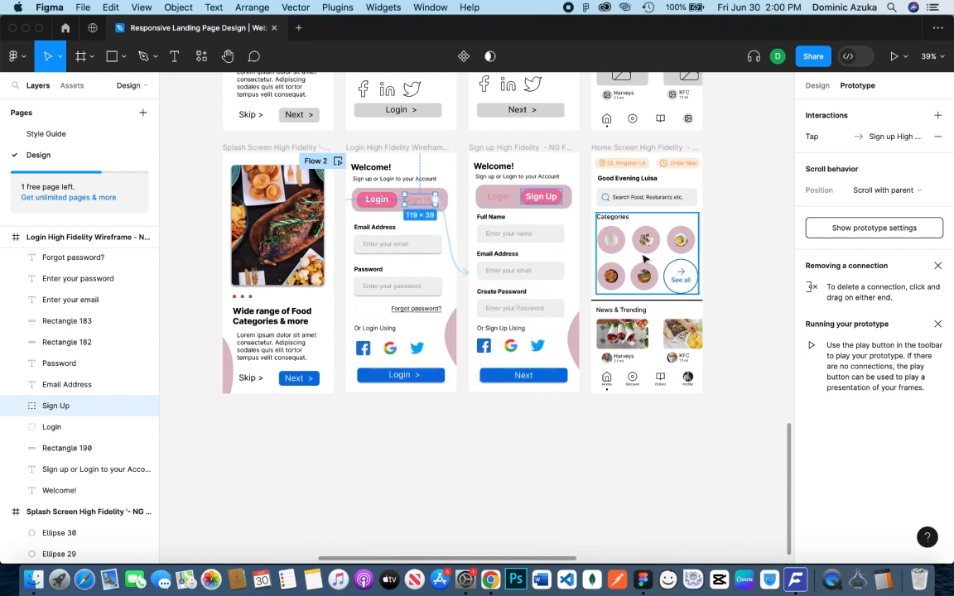
Preview the prototype from the Splash Screen High Fidelity frame, testing the Next, Sign Up, Login and Profile links
{"action": "left_click", "coordinate": [230, 148]}
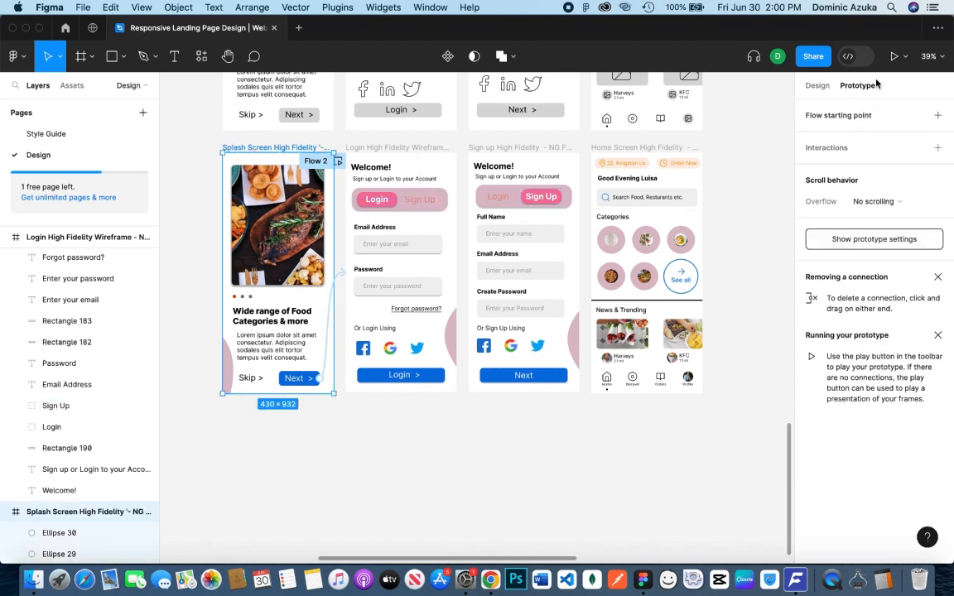
{"action": "left_click", "coordinate": [905, 56]}
{"action": "left_click", "coordinate": [862, 103]}
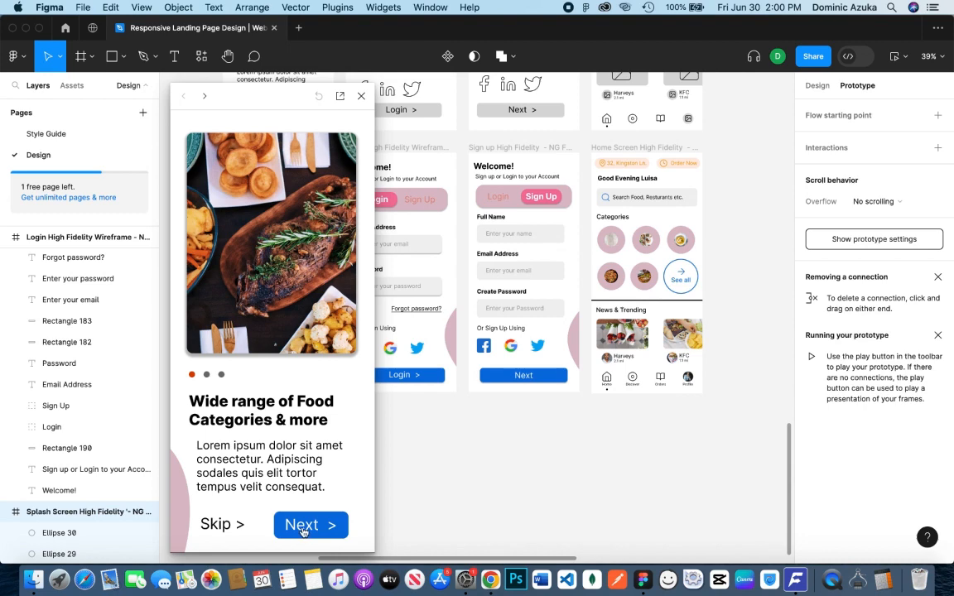
{"action": "left_click", "coordinate": [324, 533]}
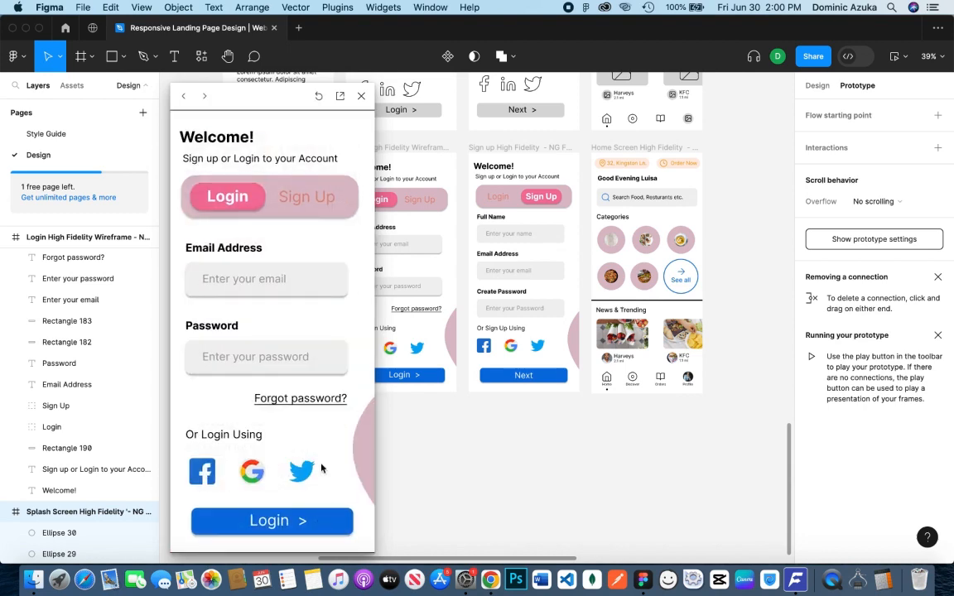
{"action": "left_click", "coordinate": [317, 193]}
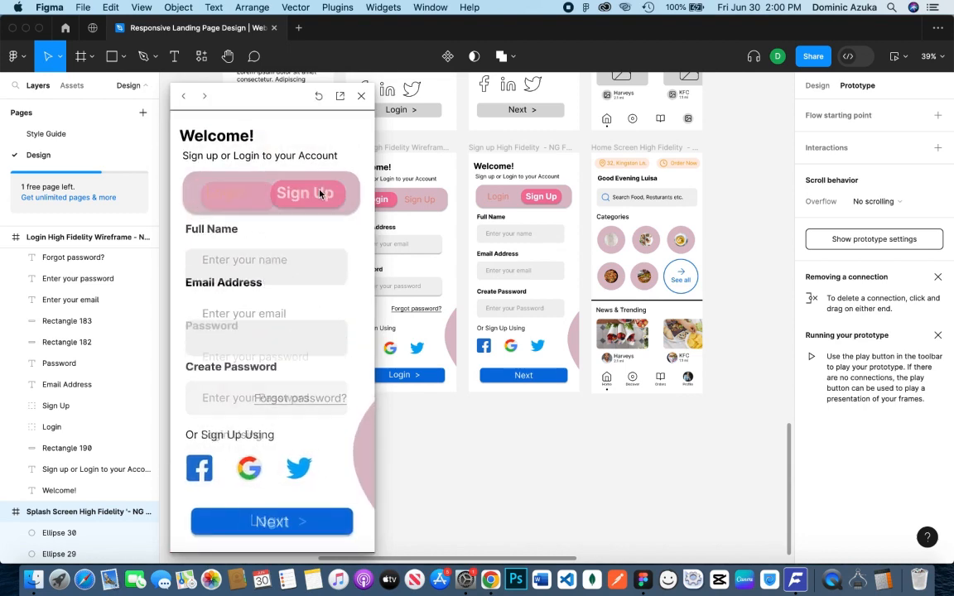
{"action": "left_click", "coordinate": [219, 198]}
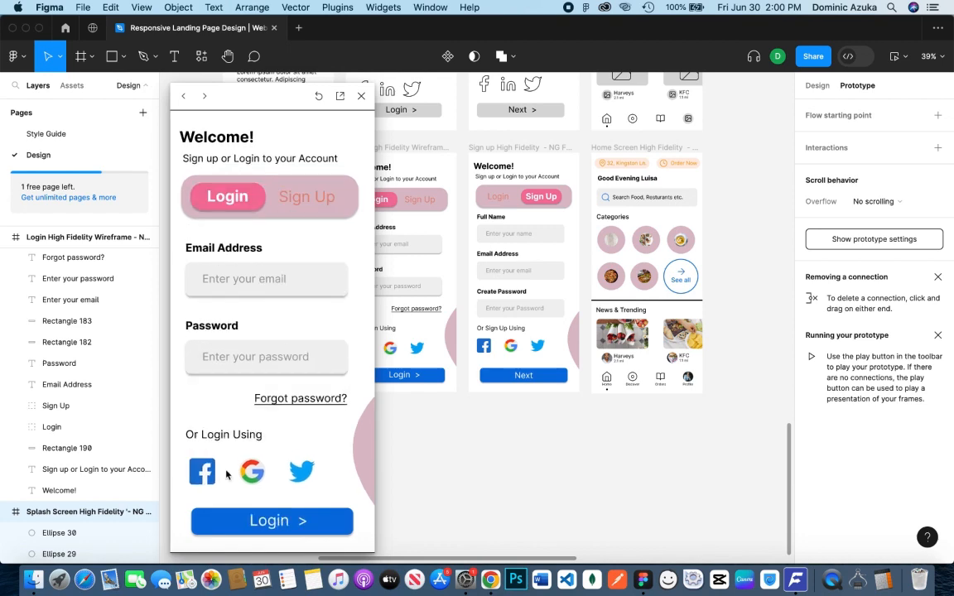
{"action": "left_click", "coordinate": [286, 520]}
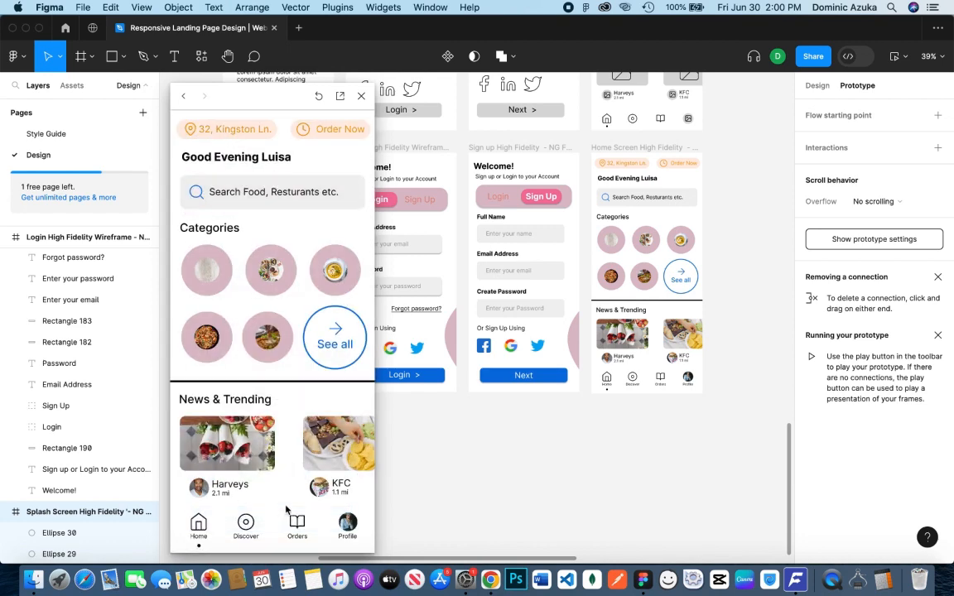
{"action": "left_click", "coordinate": [347, 526]}
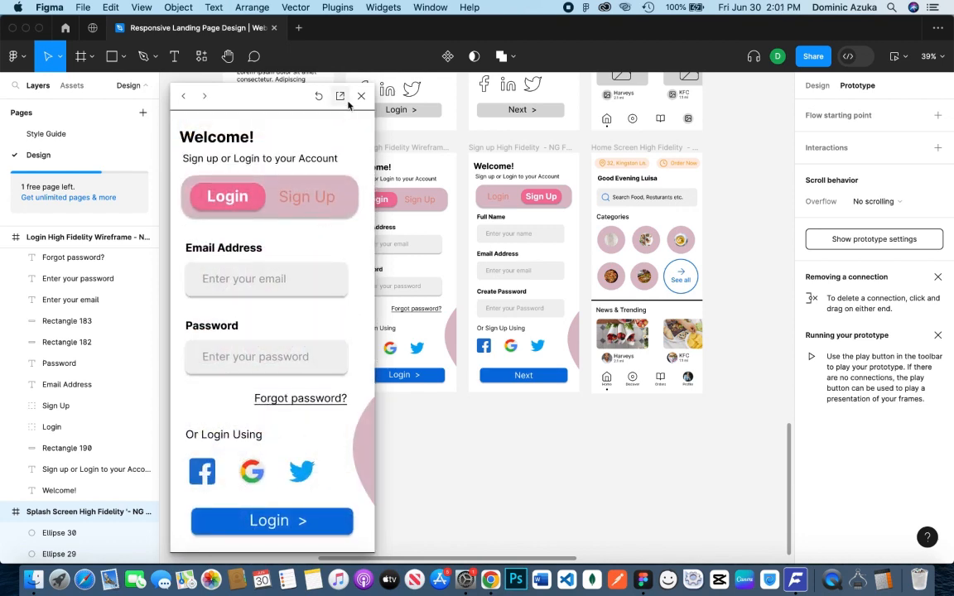